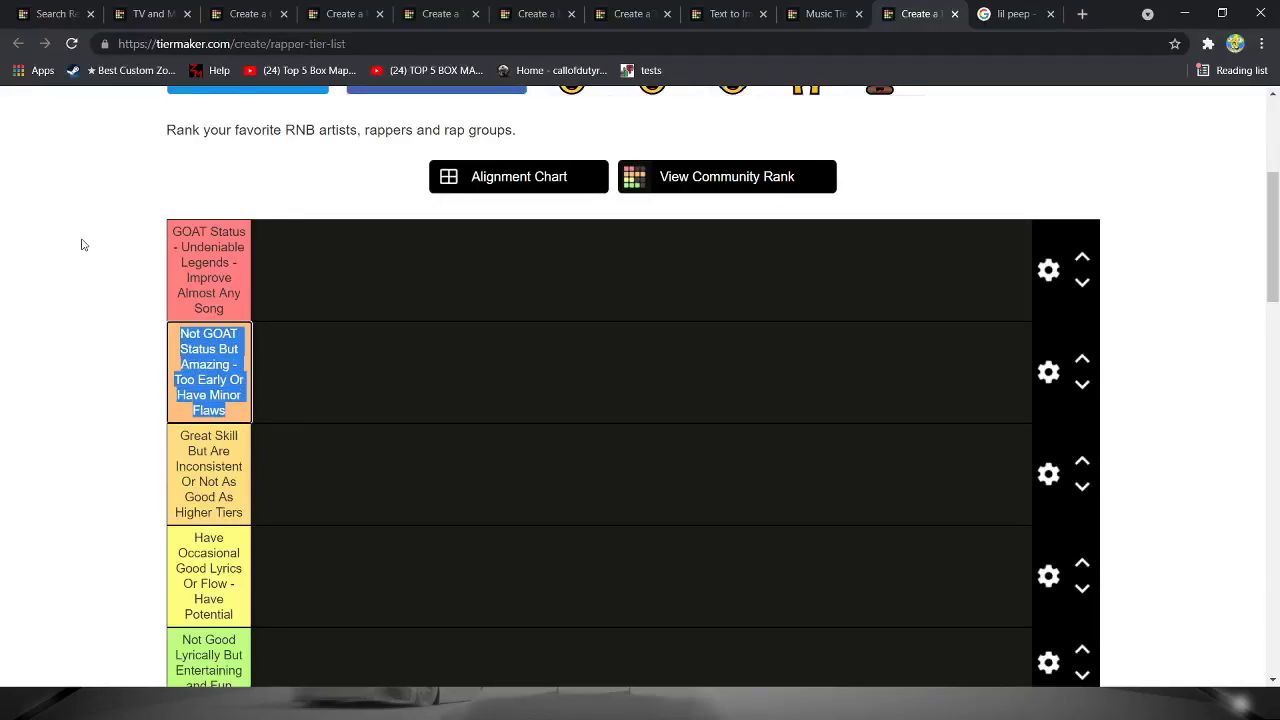
# - Rename the second tier to A and the top tier to S / GOAT
pyautogui.write('A')
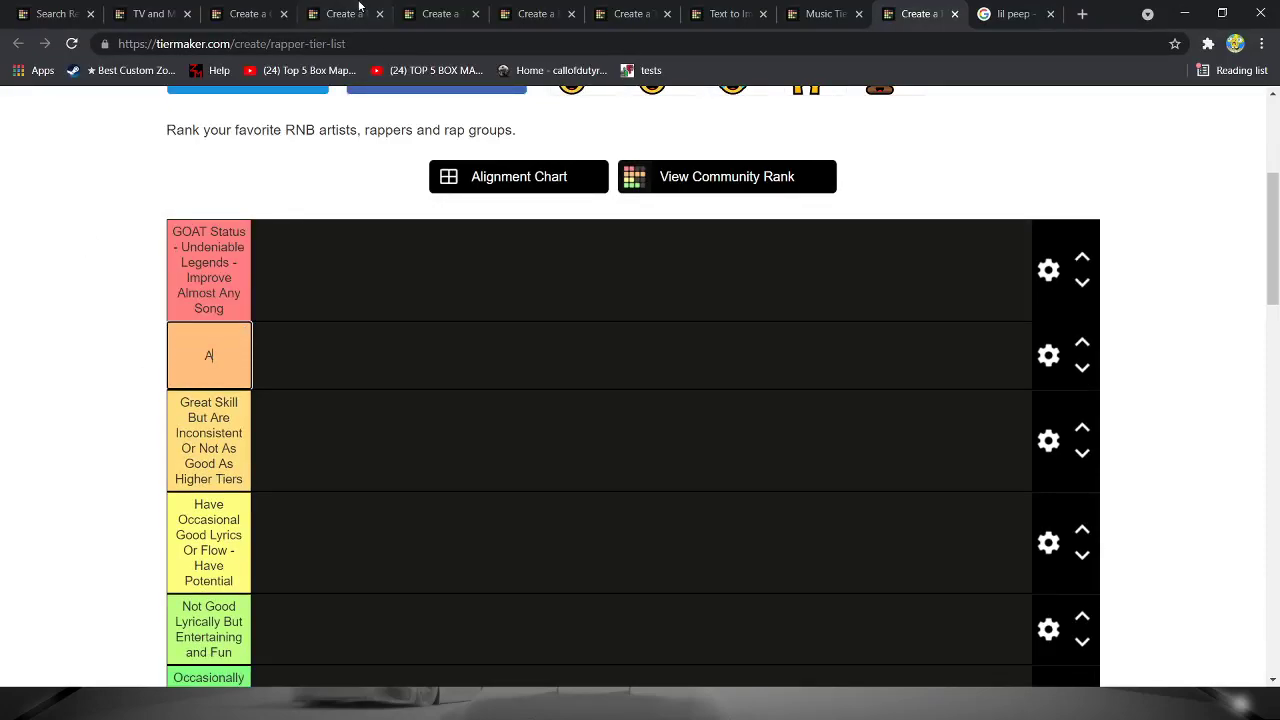
pyautogui.moveTo(229, 307); pyautogui.dragTo(194, 215)
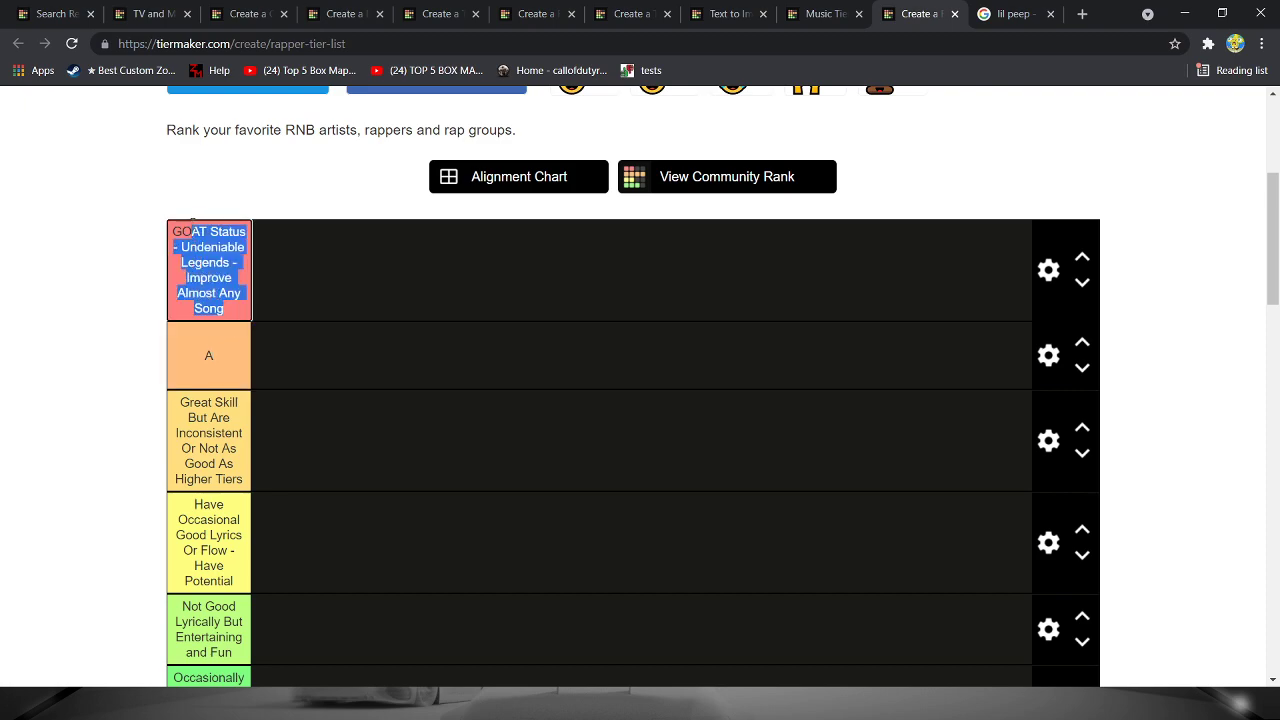
pyautogui.press('BackSpace')
pyautogui.write('S')
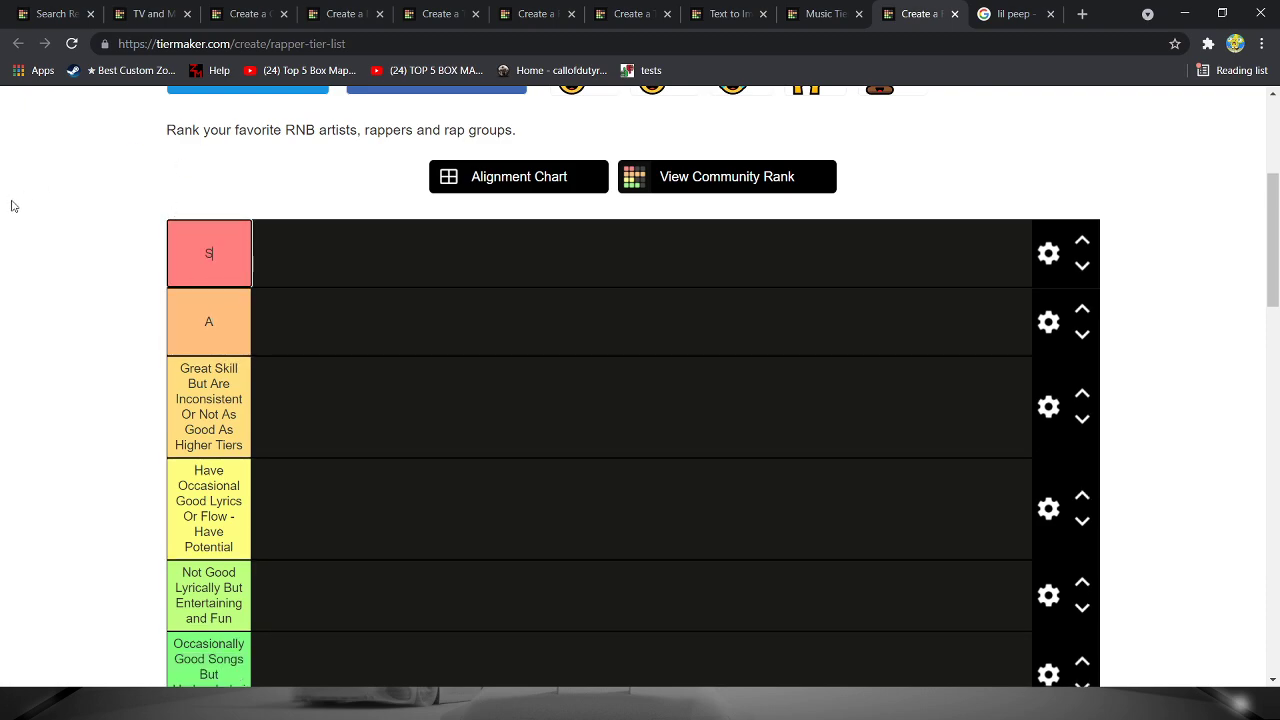
pyautogui.write(' / GOAT')
# - Rename the next three tiers to B, C and D
pyautogui.moveTo(241, 449); pyautogui.dragTo(133, 352)
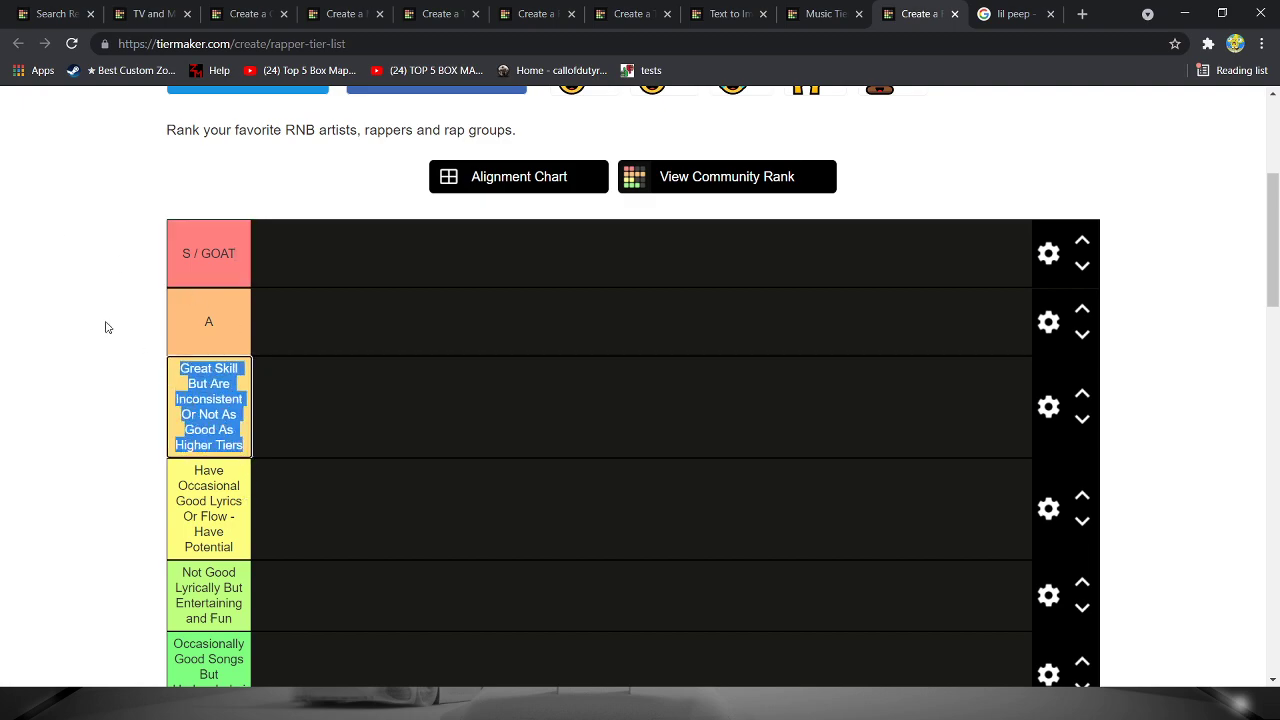
pyautogui.write('B')
pyautogui.moveTo(232, 512); pyautogui.dragTo(151, 404)
pyautogui.write('C')
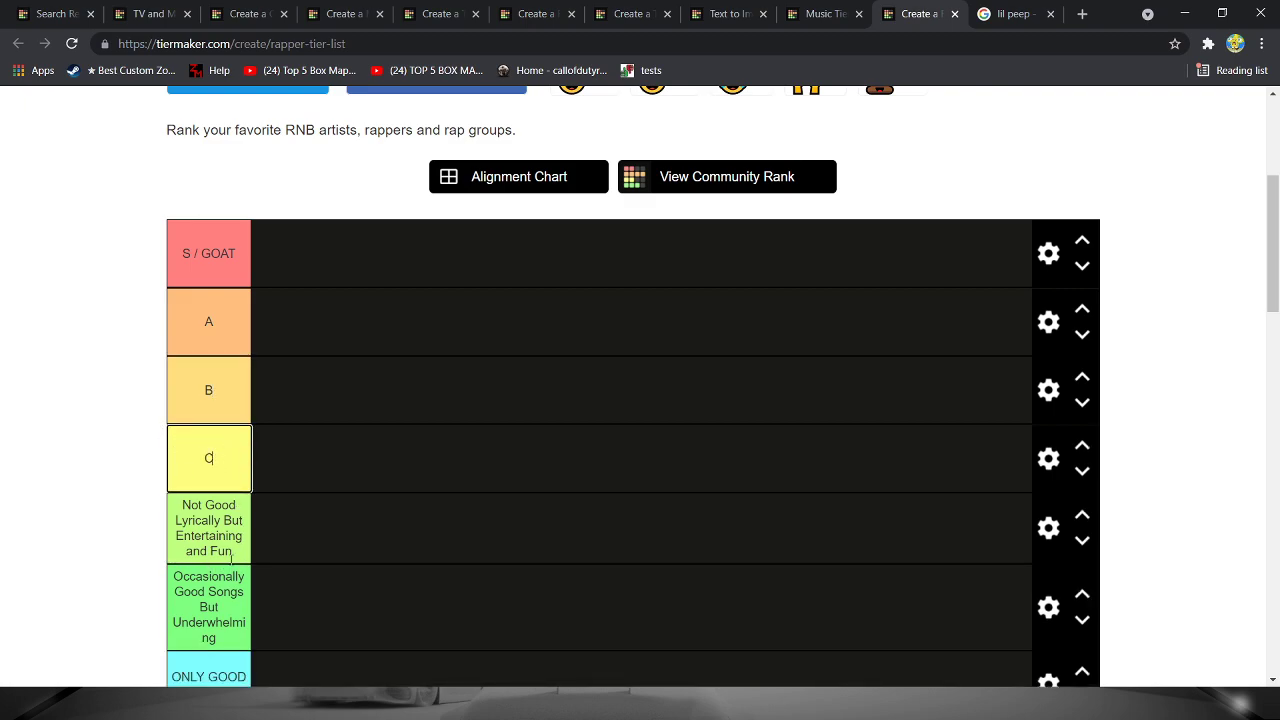
pyautogui.moveTo(232, 560); pyautogui.dragTo(100, 434)
pyautogui.write('D')
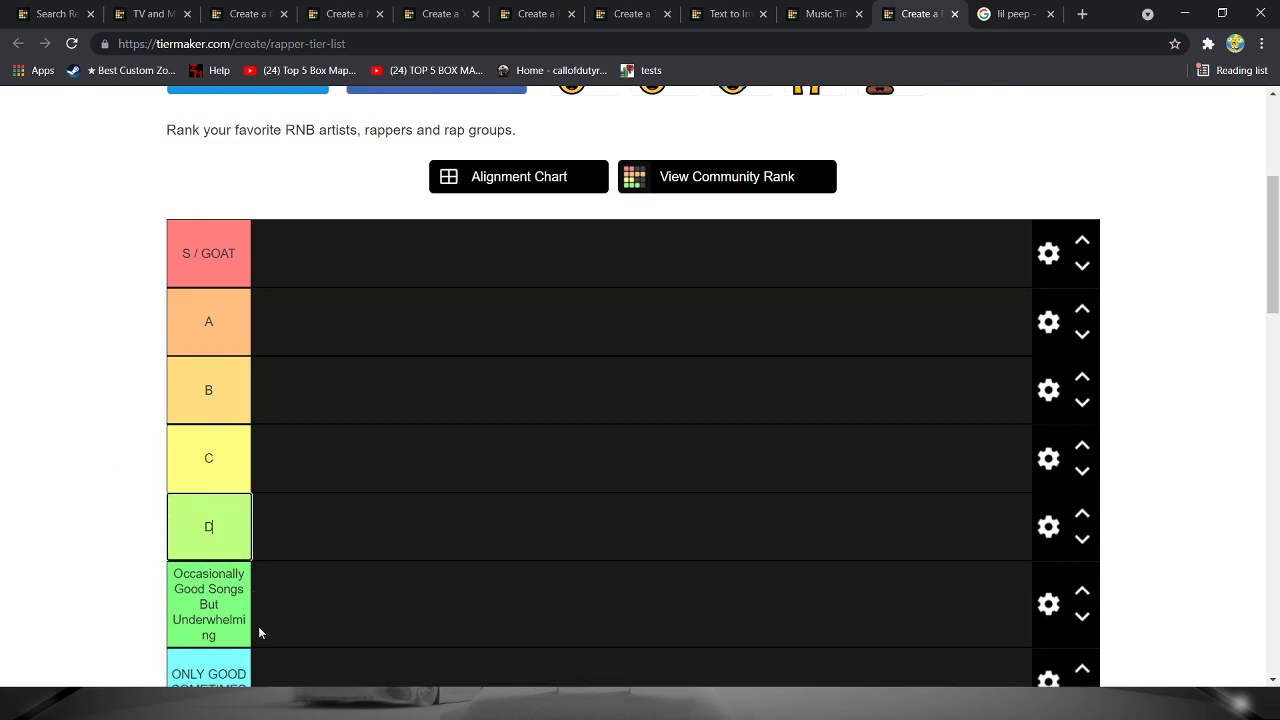
# - Rename the Occasionally Good Songs tier to Dogshit
pyautogui.click(237, 634)
pyautogui.moveTo(237, 634); pyautogui.dragTo(155, 534)
pyautogui.write('F')
pyautogui.scroll(-2, 215, 500)
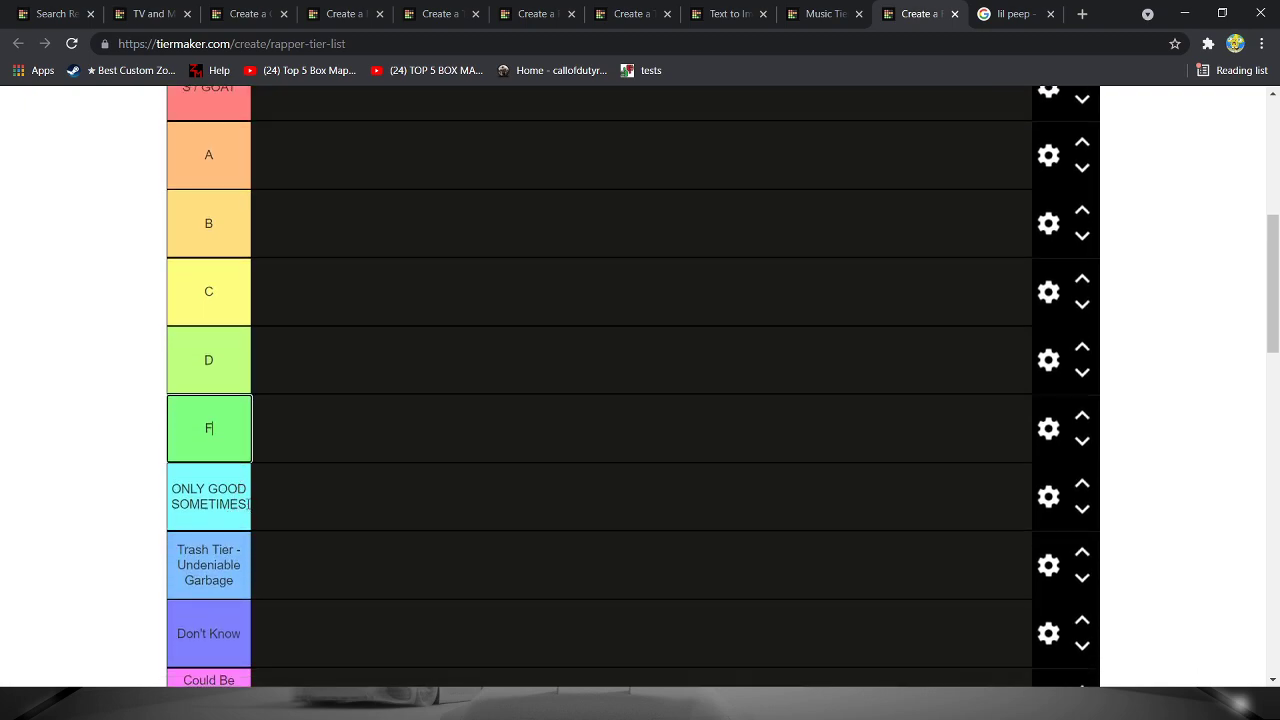
pyautogui.press('BackSpace')
pyautogui.write('Dogshit')
# - Leave ONLY GOOD SOMETIMES as is and rename the Trash Tier to Who?
pyautogui.scroll(-2, 244, 517)
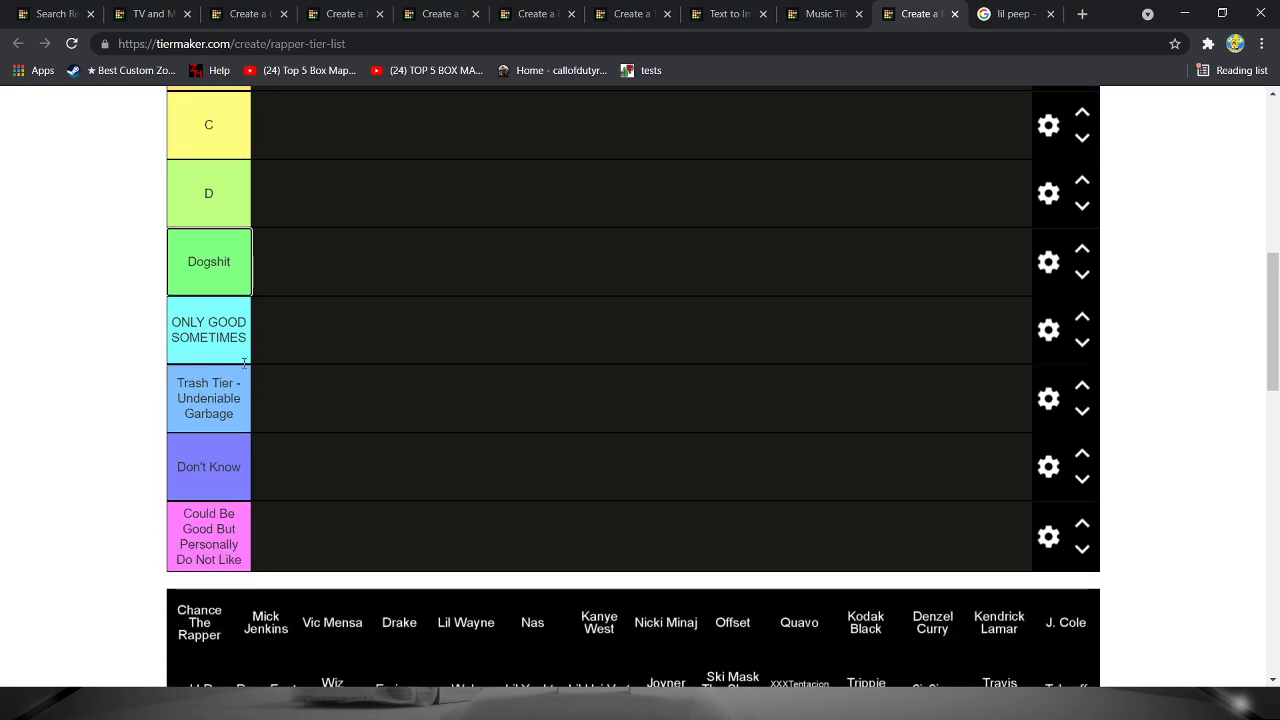
pyautogui.moveTo(241, 340); pyautogui.dragTo(155, 330)
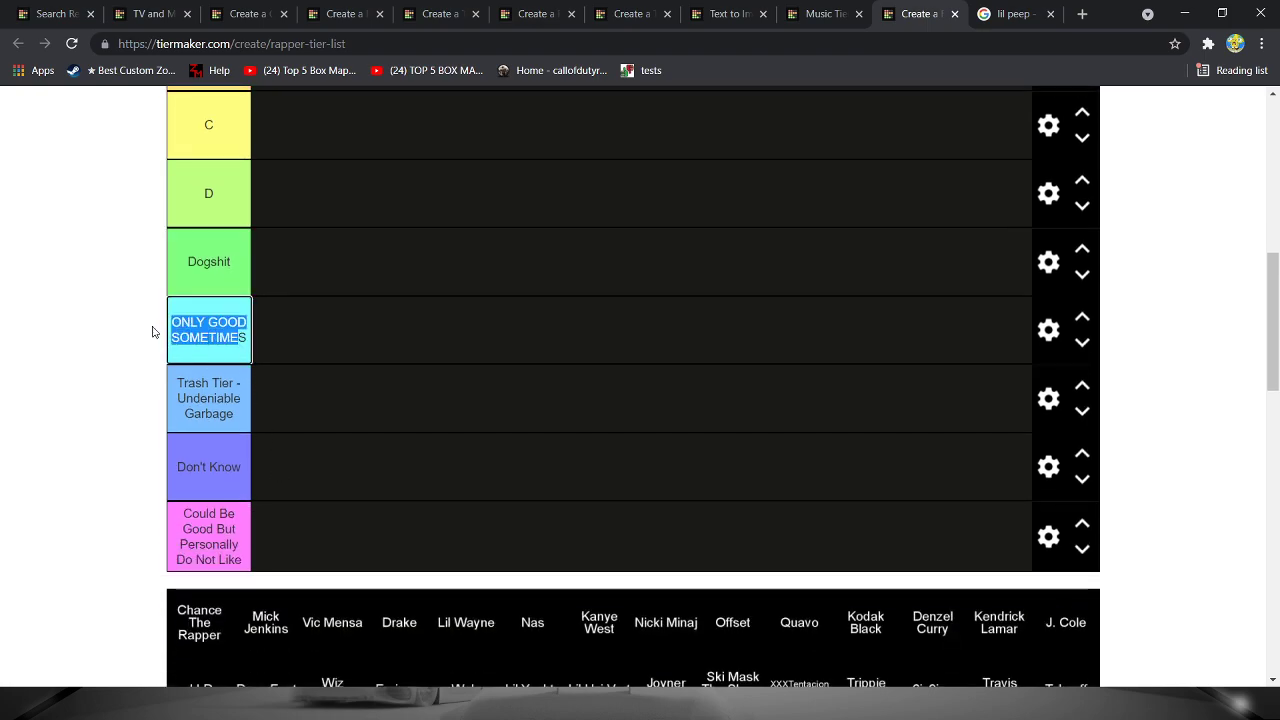
pyautogui.click(212, 337)
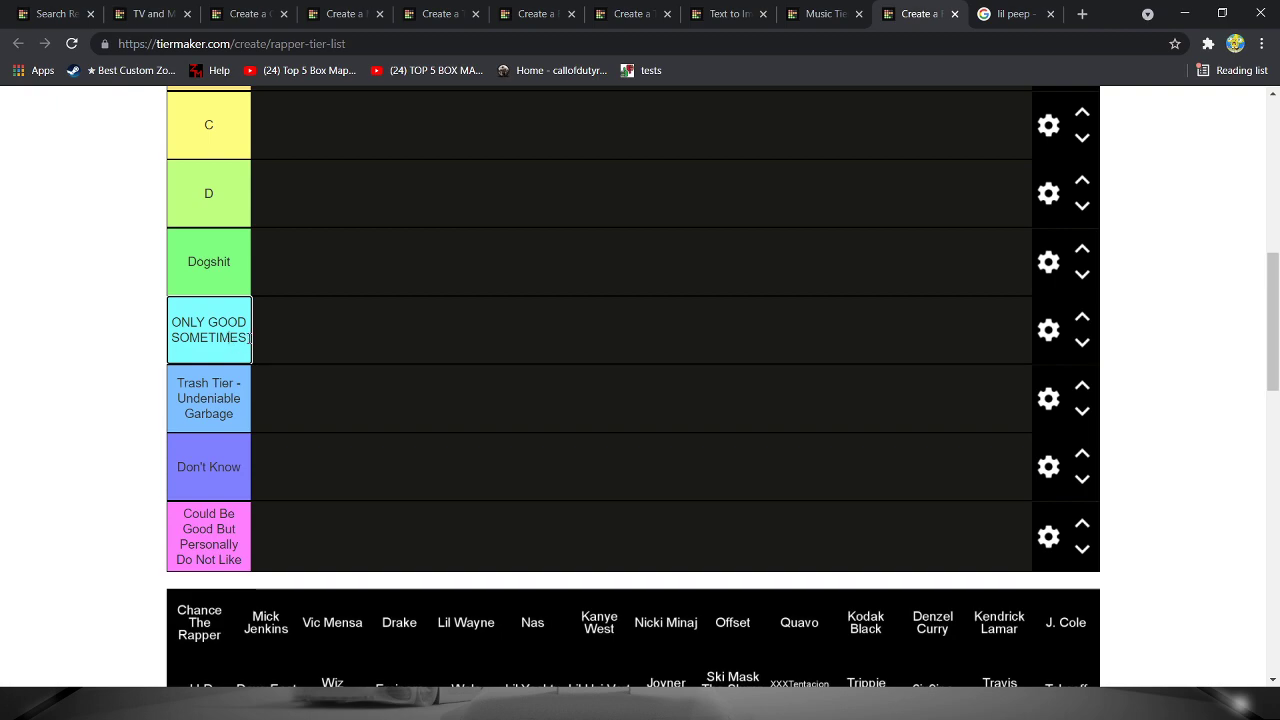
pyautogui.moveTo(231, 410); pyautogui.dragTo(157, 367)
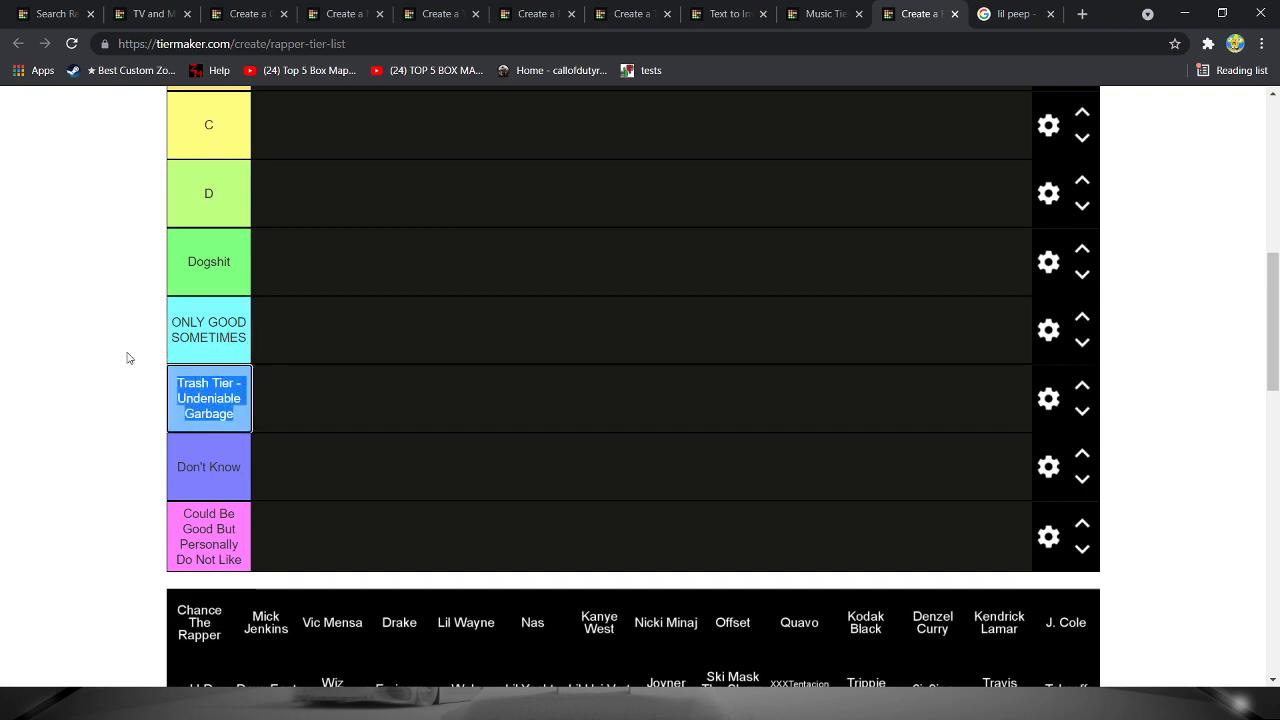
pyautogui.press('BackSpace')
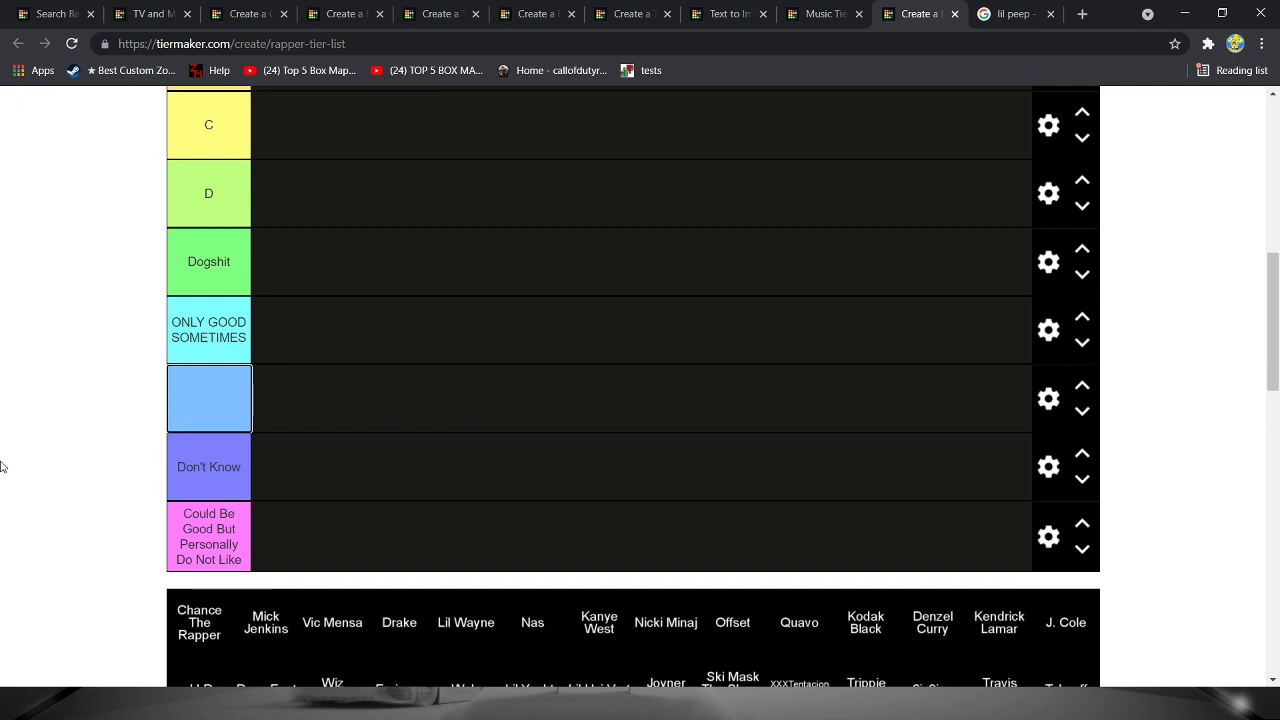
pyautogui.write('Who?')
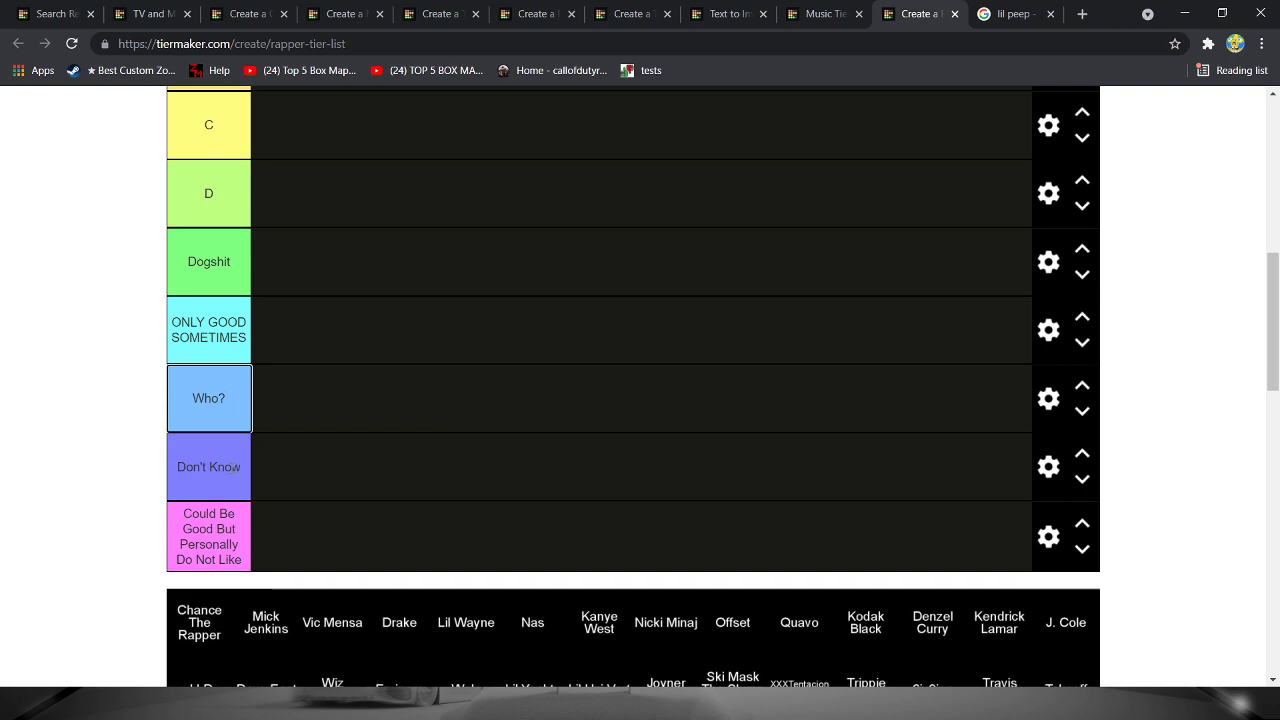
# - Delete the Don't Know row and the pink bottom row
pyautogui.click(1048, 466)
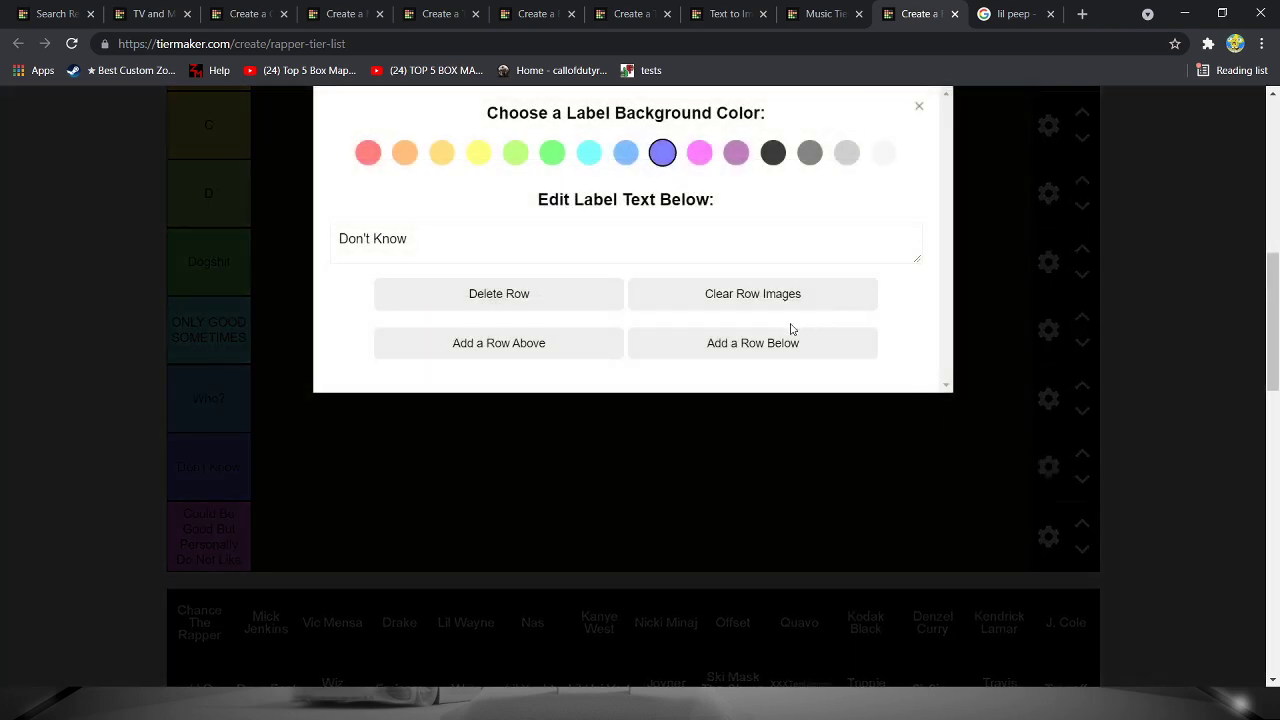
pyautogui.click(514, 299)
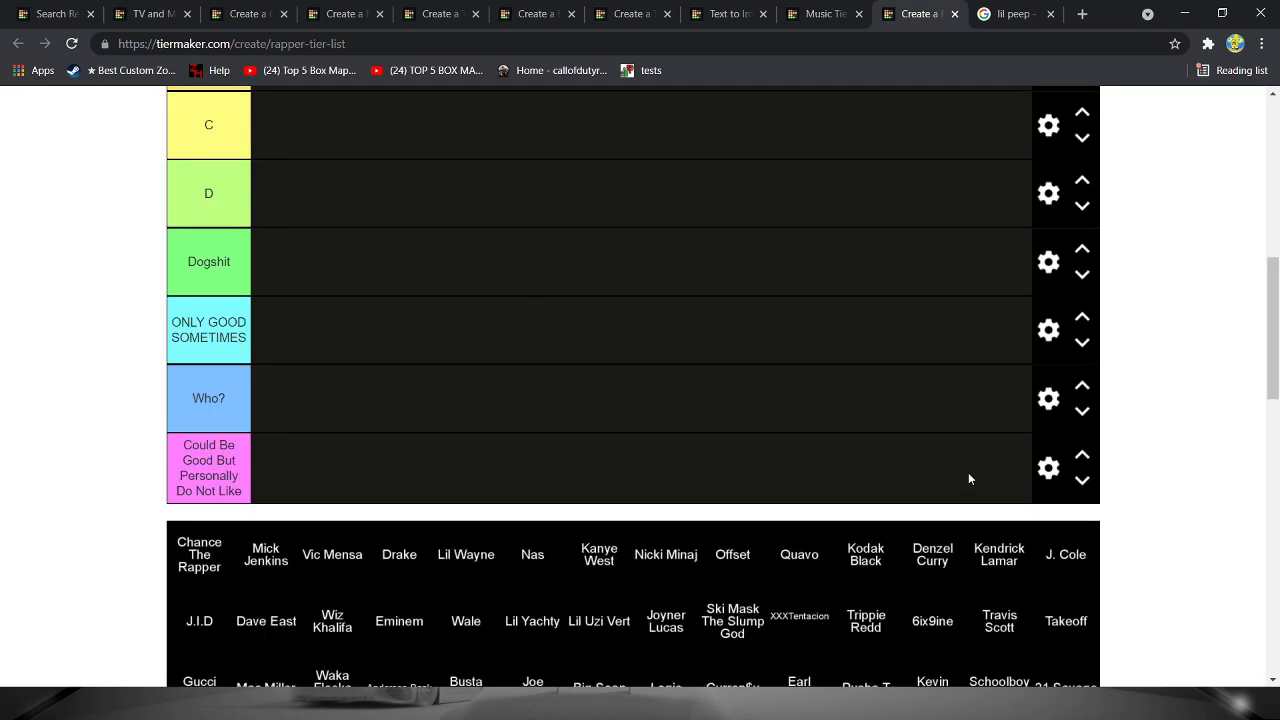
pyautogui.click(1047, 467)
pyautogui.click(465, 300)
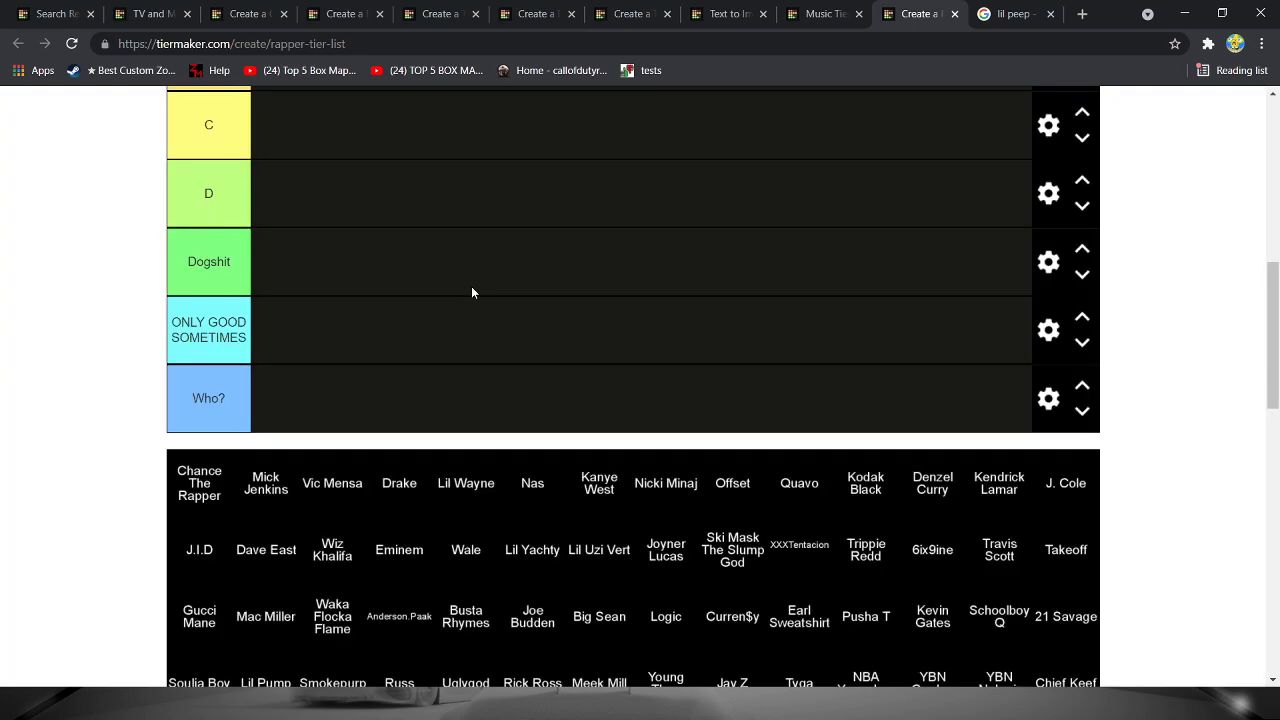
pyautogui.scroll(-2, 466, 337)
pyautogui.scroll(2, 468, 341)
pyautogui.scroll(4, 468, 341)
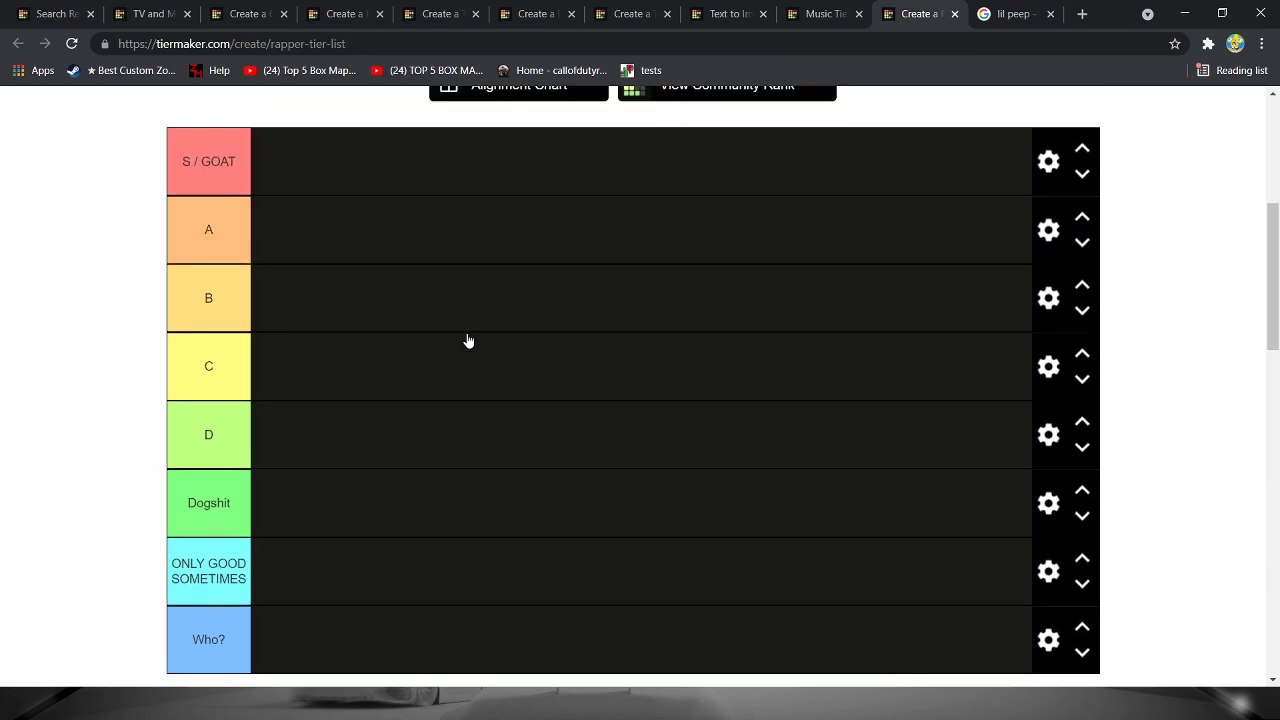
pyautogui.scroll(-3, 467, 340)
pyautogui.scroll(1, 467, 339)
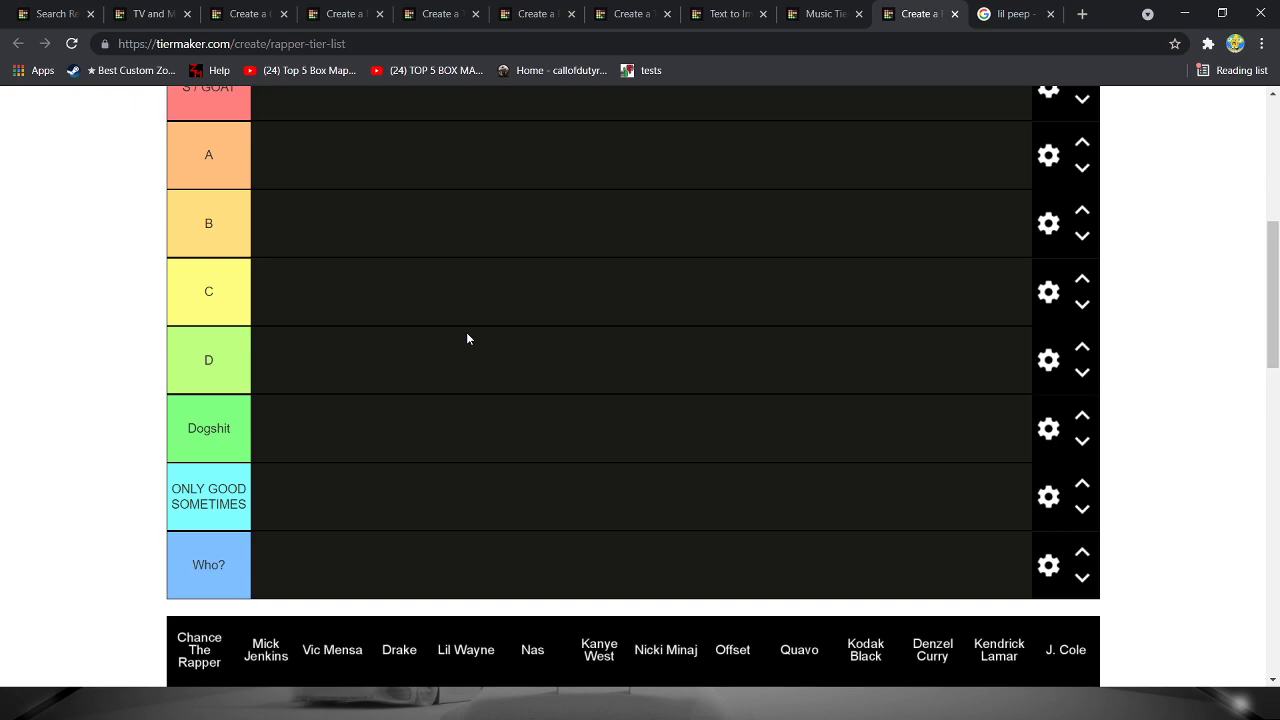
pyautogui.scroll(-2, 467, 334)
pyautogui.scroll(1, 467, 334)
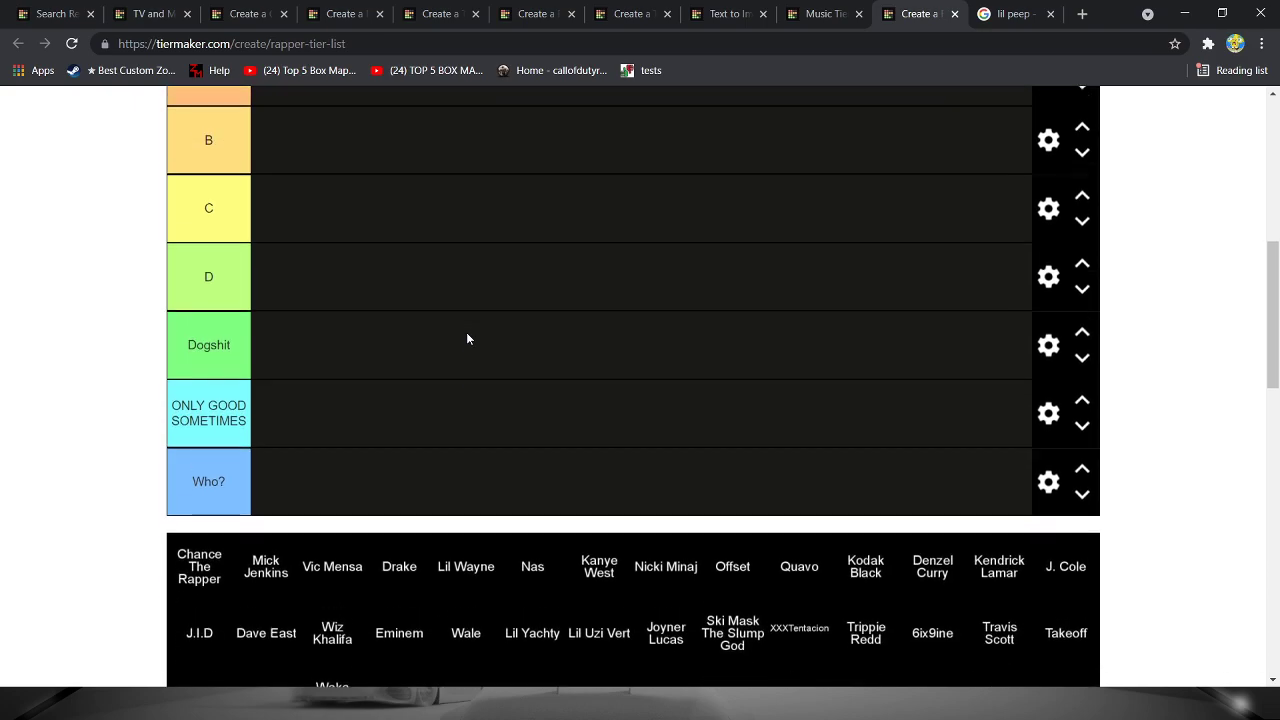
pyautogui.scroll(3, 467, 339)
pyautogui.scroll(-5, 482, 316)
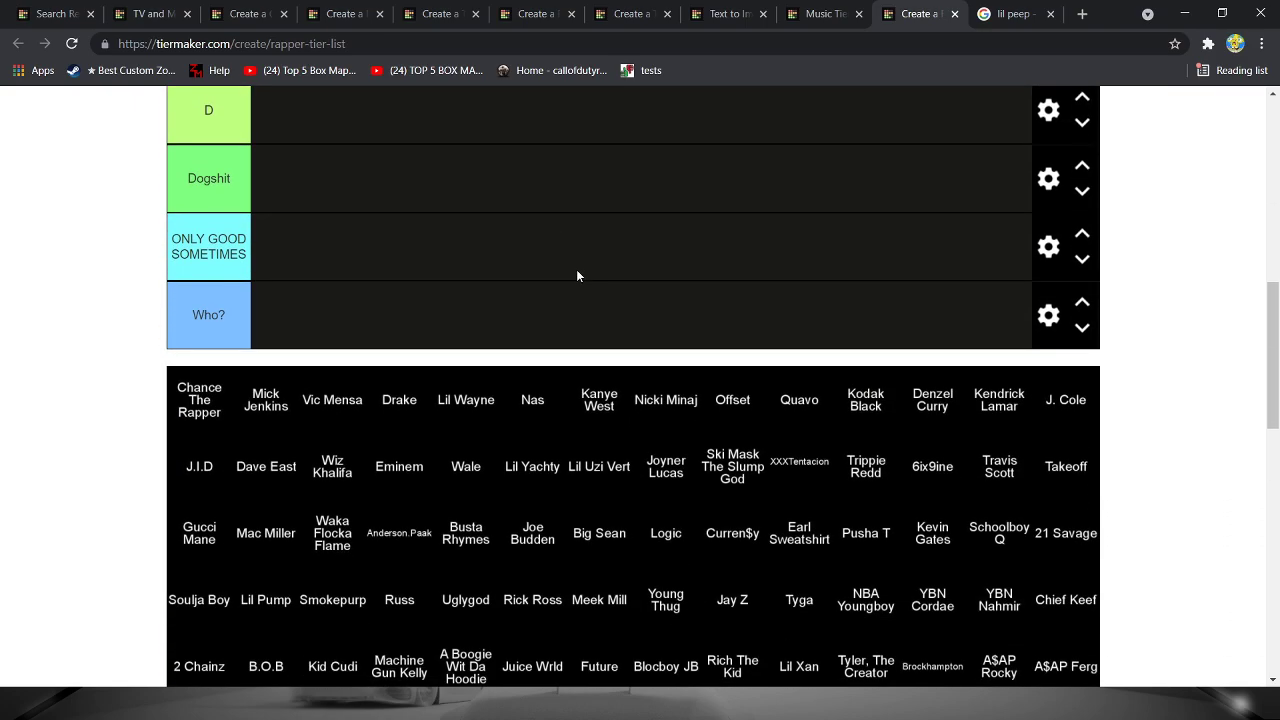
pyautogui.scroll(4, 626, 244)
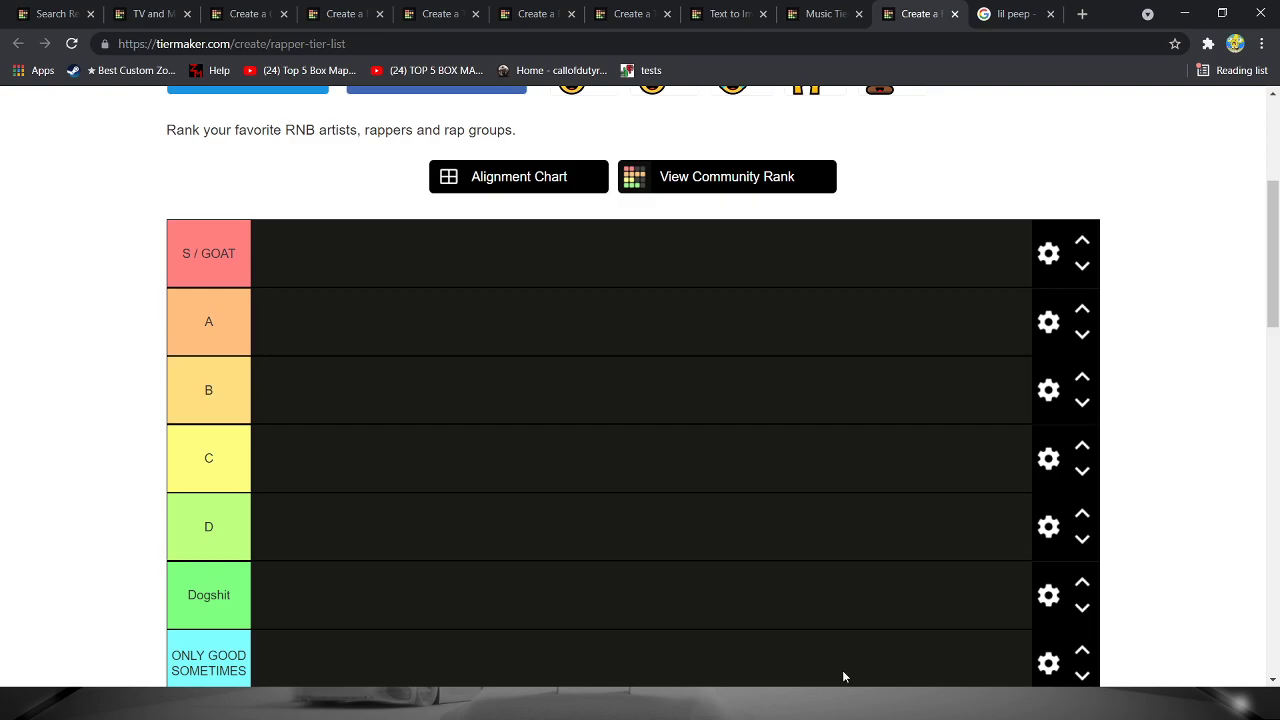
pyautogui.scroll(-4, 843, 676)
pyautogui.scroll(-3, 851, 106)
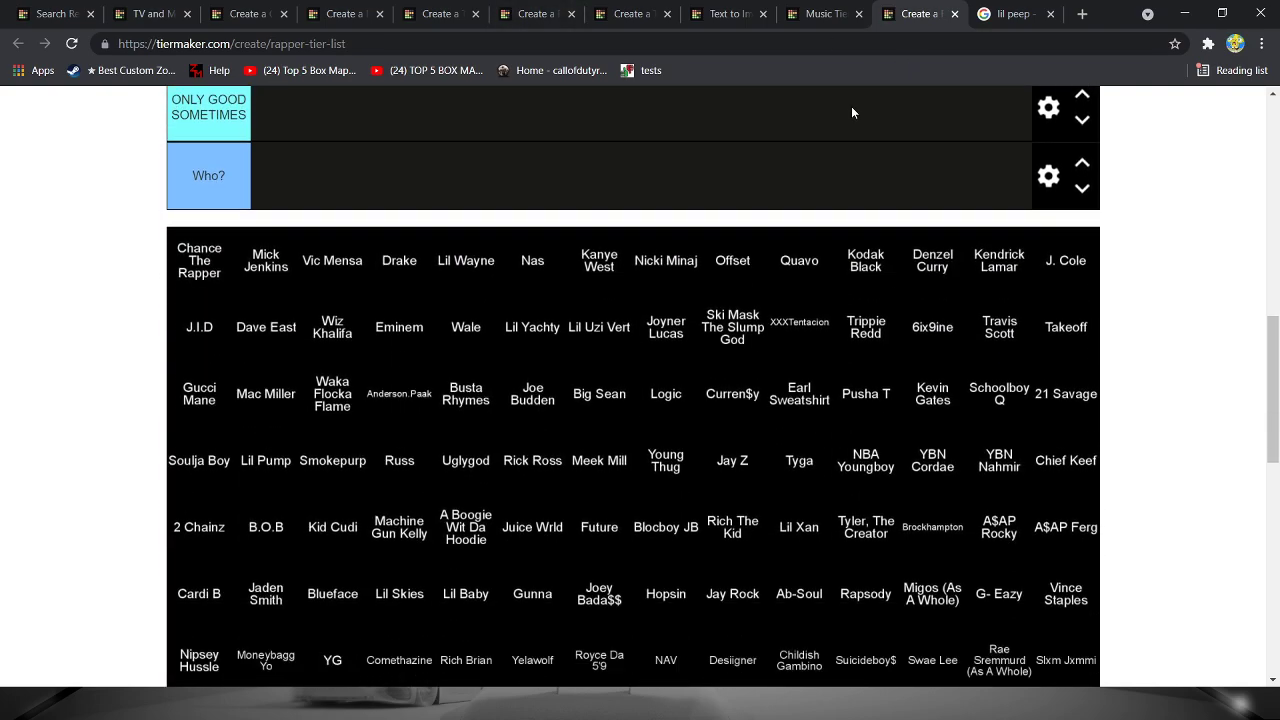
pyautogui.scroll(3, 823, 177)
pyautogui.scroll(4, 900, 220)
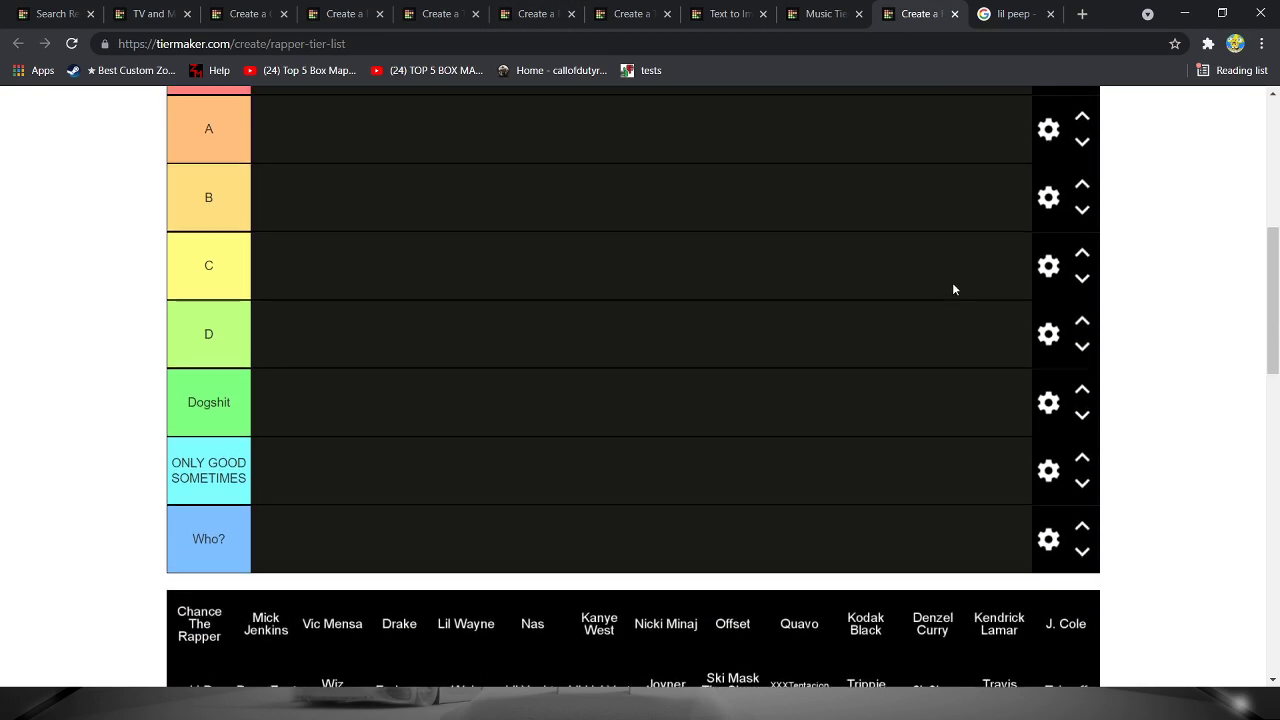
pyautogui.scroll(-2, 1010, 220)
pyautogui.scroll(-2, 1014, 238)
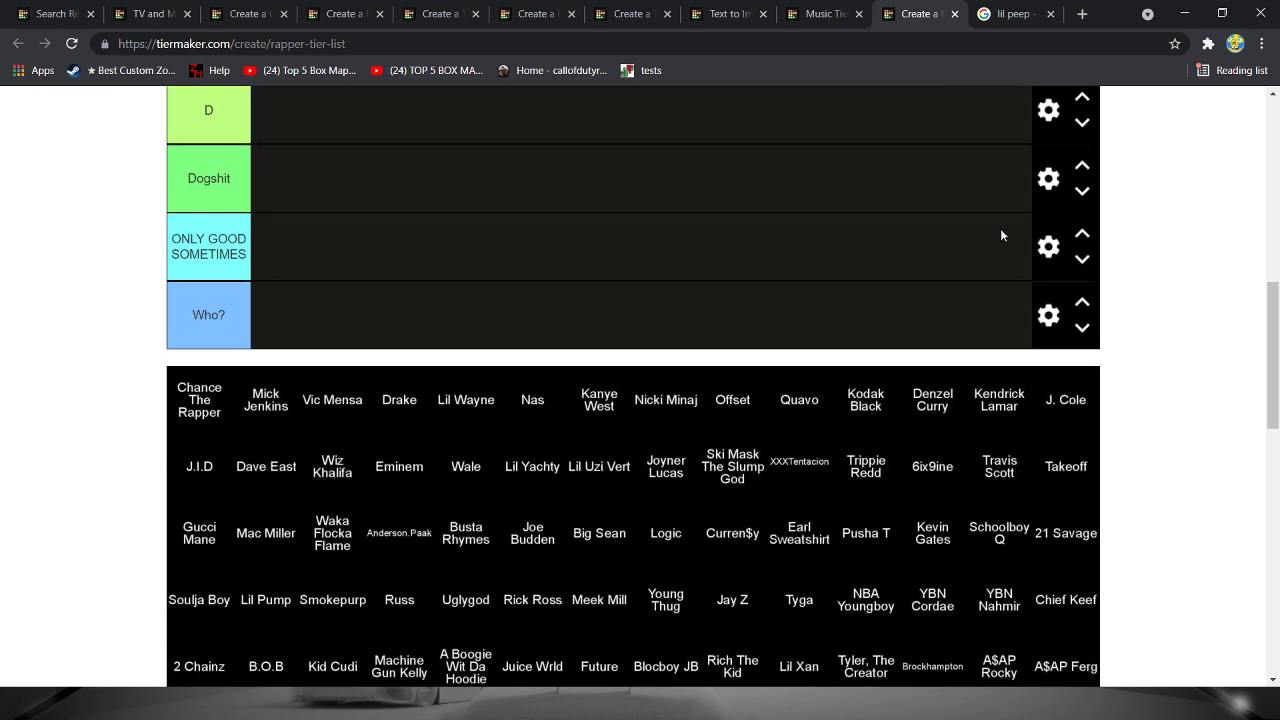
pyautogui.scroll(-2, 990, 245)
pyautogui.scroll(3, 403, 277)
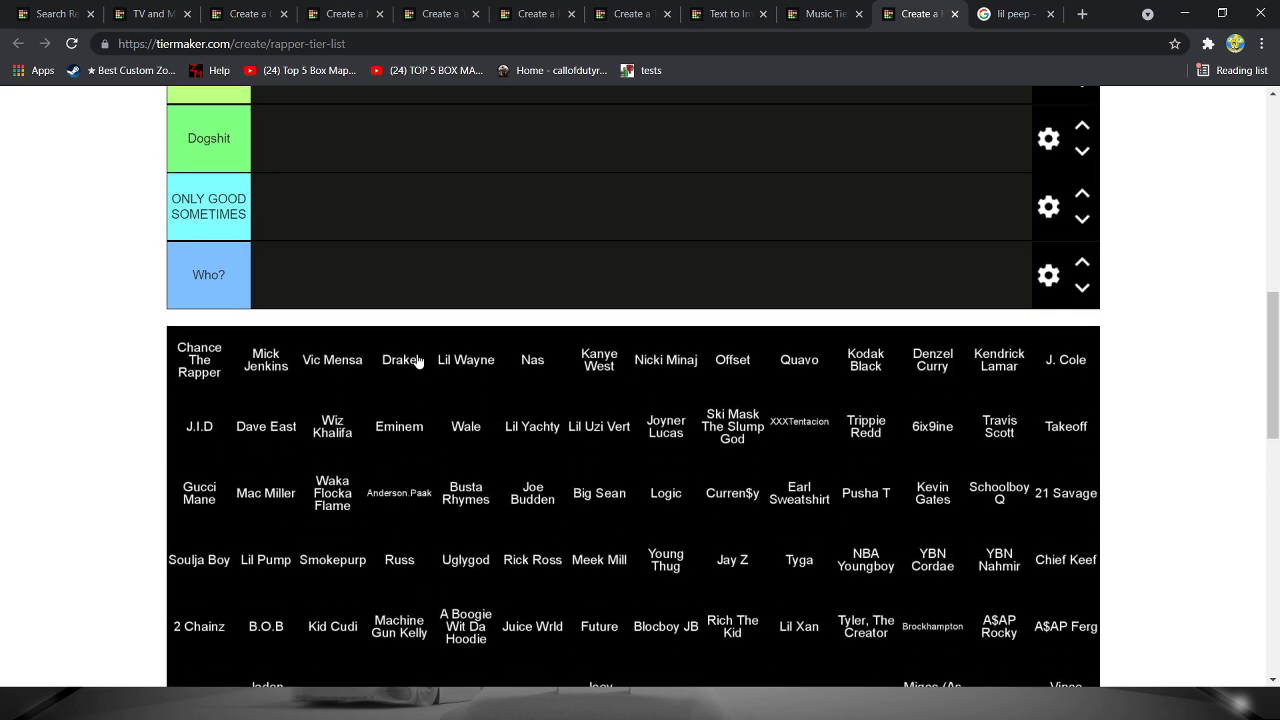
pyautogui.scroll(3, 446, 380)
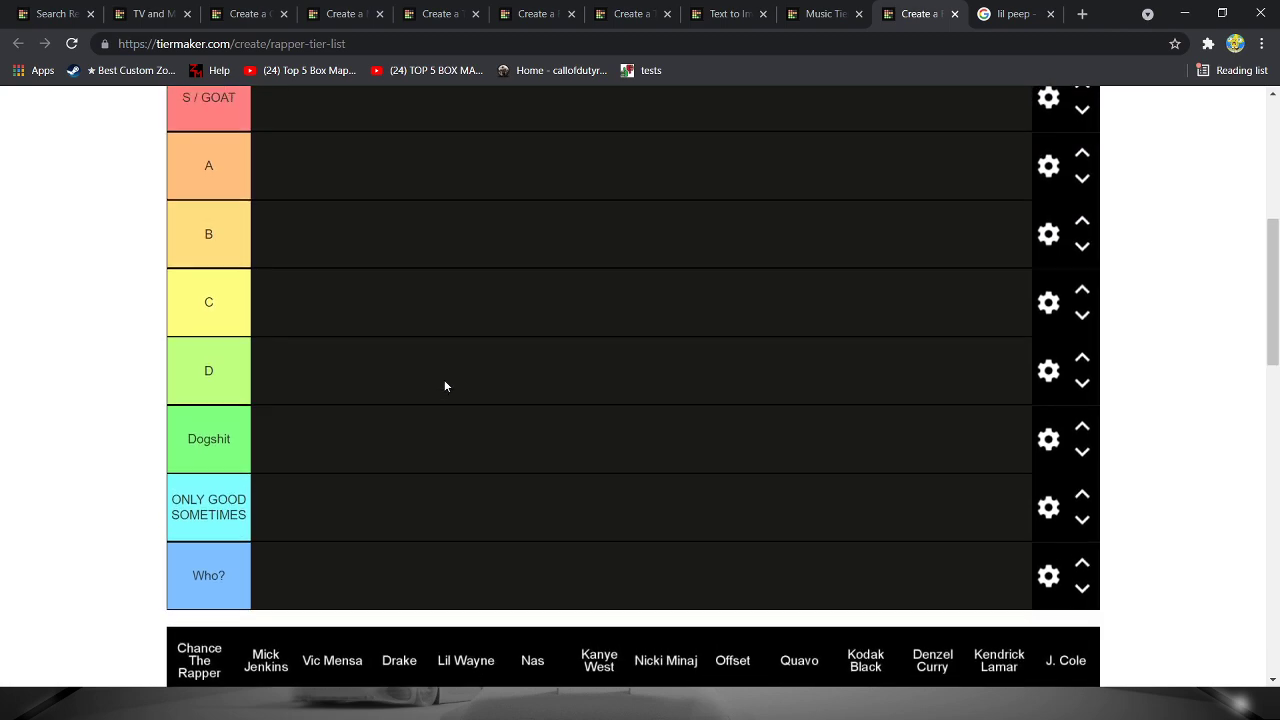
pyautogui.scroll(-1, 446, 385)
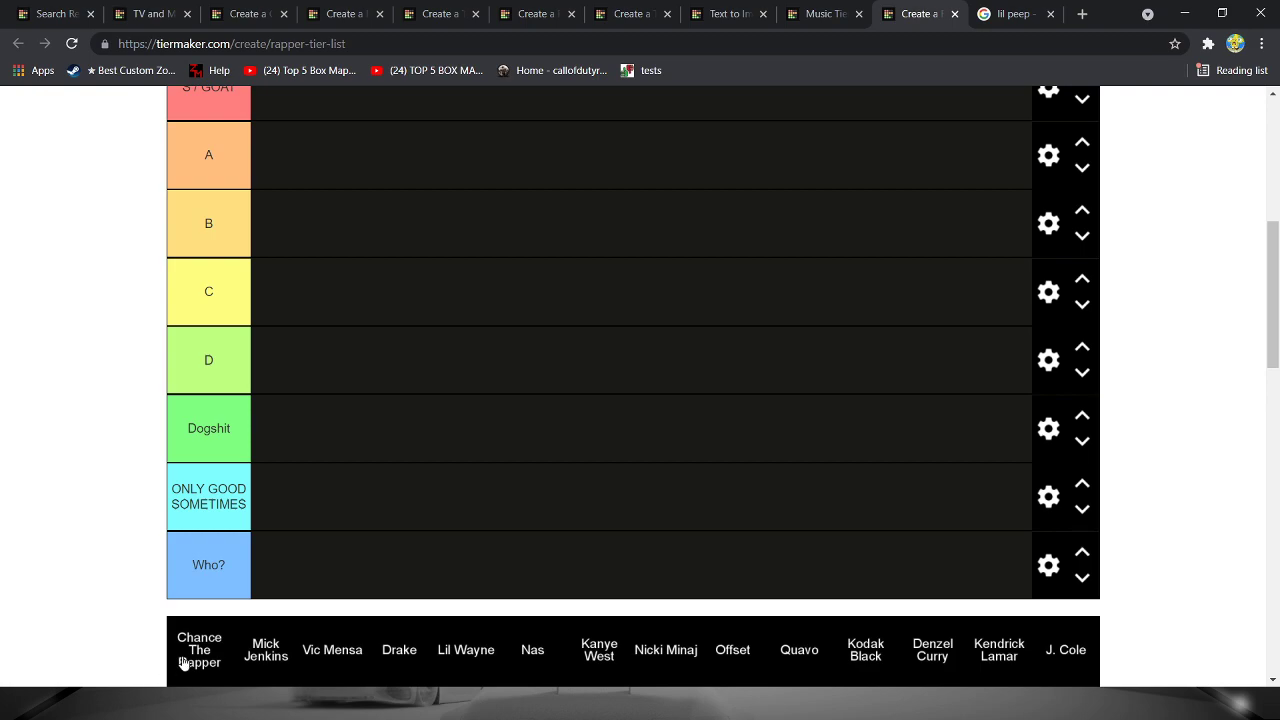
pyautogui.moveTo(183, 663)
pyautogui.mouseDown()
pyautogui.moveTo(151, 493)
pyautogui.moveTo(348, 152)
pyautogui.moveTo(305, 210)
pyautogui.moveTo(317, 172)
pyautogui.moveTo(306, 206)
pyautogui.moveTo(308, 182)
pyautogui.mouseUp()
# - Move Chance The Rapper down into tier B
pyautogui.scroll(1, 6, 309)
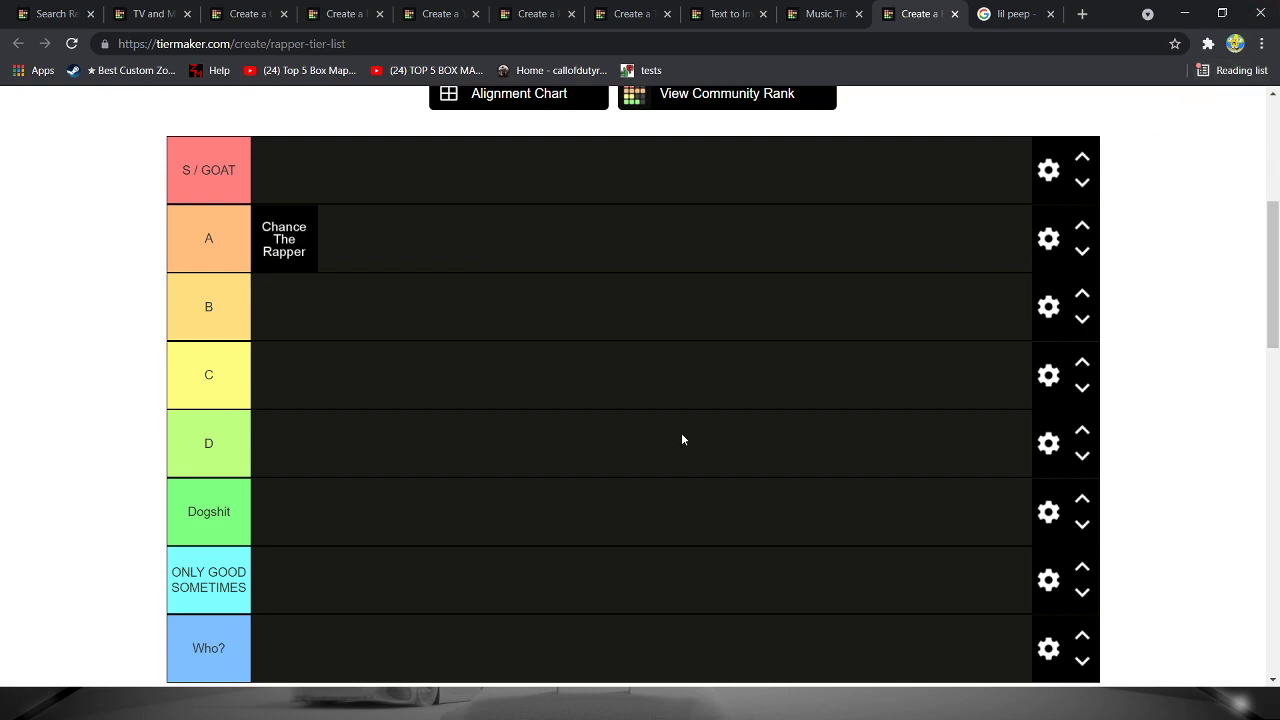
pyautogui.scroll(-2, 670, 470)
pyautogui.scroll(1, 660, 502)
pyautogui.moveTo(300, 152)
pyautogui.mouseDown()
pyautogui.moveTo(319, 187)
pyautogui.moveTo(306, 220)
pyautogui.moveTo(314, 191)
pyautogui.moveTo(290, 211)
pyautogui.mouseUp()
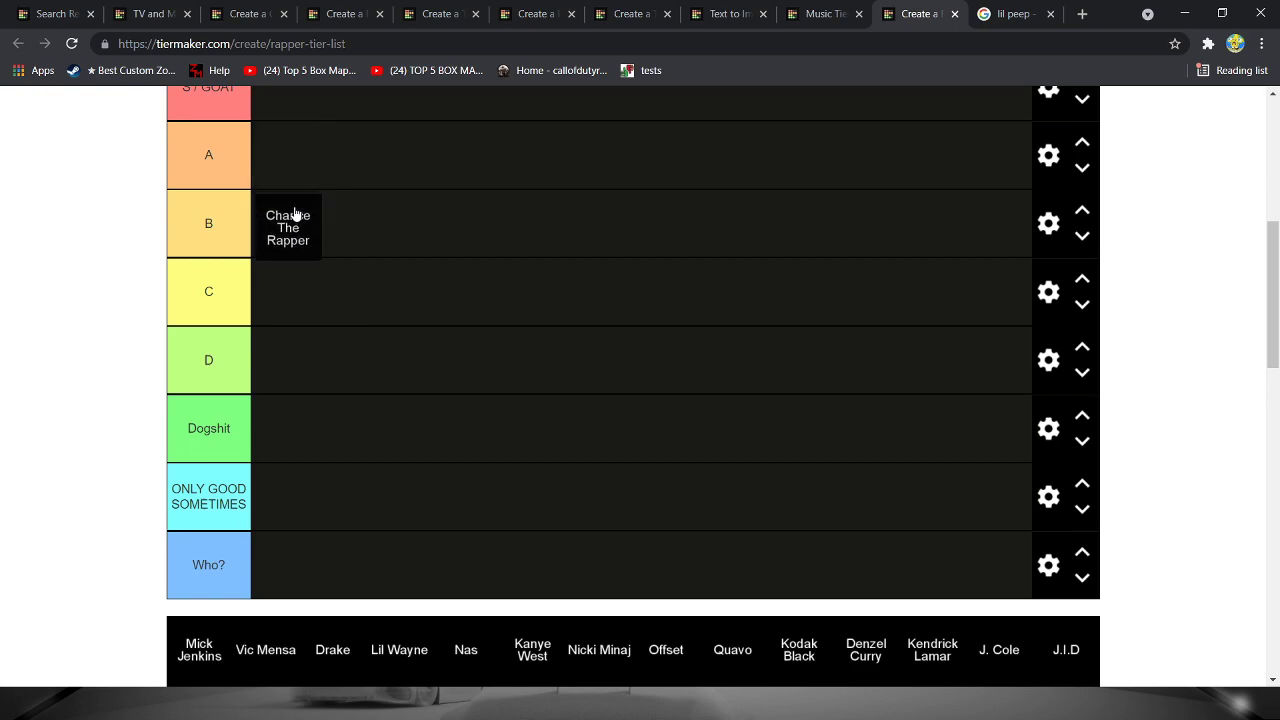
pyautogui.scroll(-1, 443, 174)
pyautogui.scroll(1, 478, 236)
# - Place Mick Jenkins and Vic Mensa in the Who? tier
pyautogui.scroll(1, 482, 247)
pyautogui.scroll(-3, 478, 252)
pyautogui.scroll(3, 378, 403)
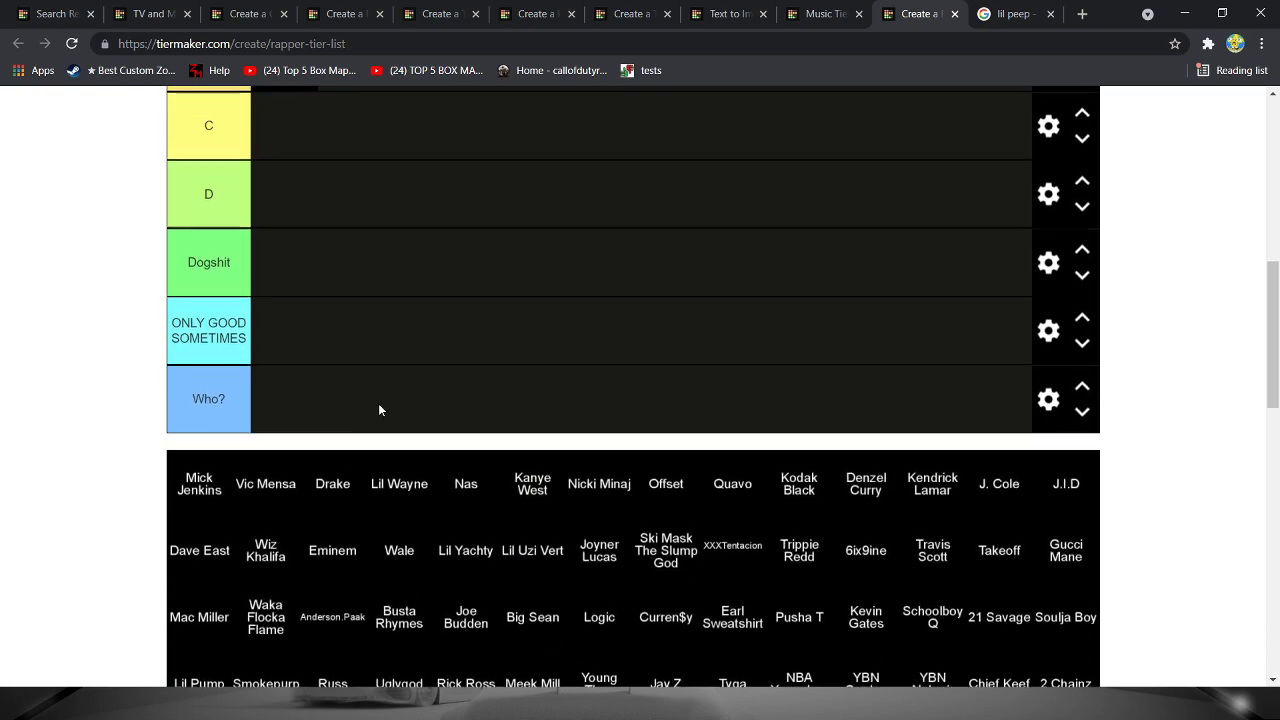
pyautogui.moveTo(205, 652)
pyautogui.mouseDown()
pyautogui.moveTo(320, 448)
pyautogui.moveTo(323, 548)
pyautogui.moveTo(309, 531)
pyautogui.mouseUp()
pyautogui.scroll(-1, 309, 531)
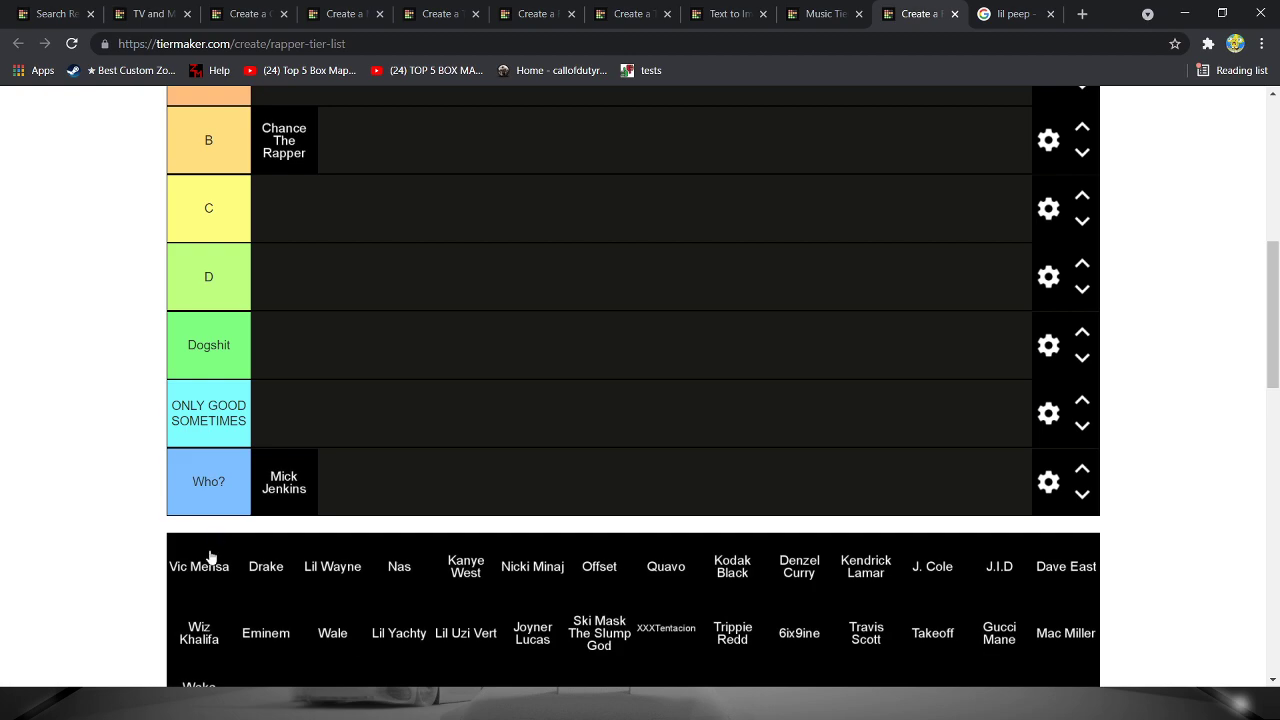
pyautogui.moveTo(208, 552); pyautogui.dragTo(376, 490)
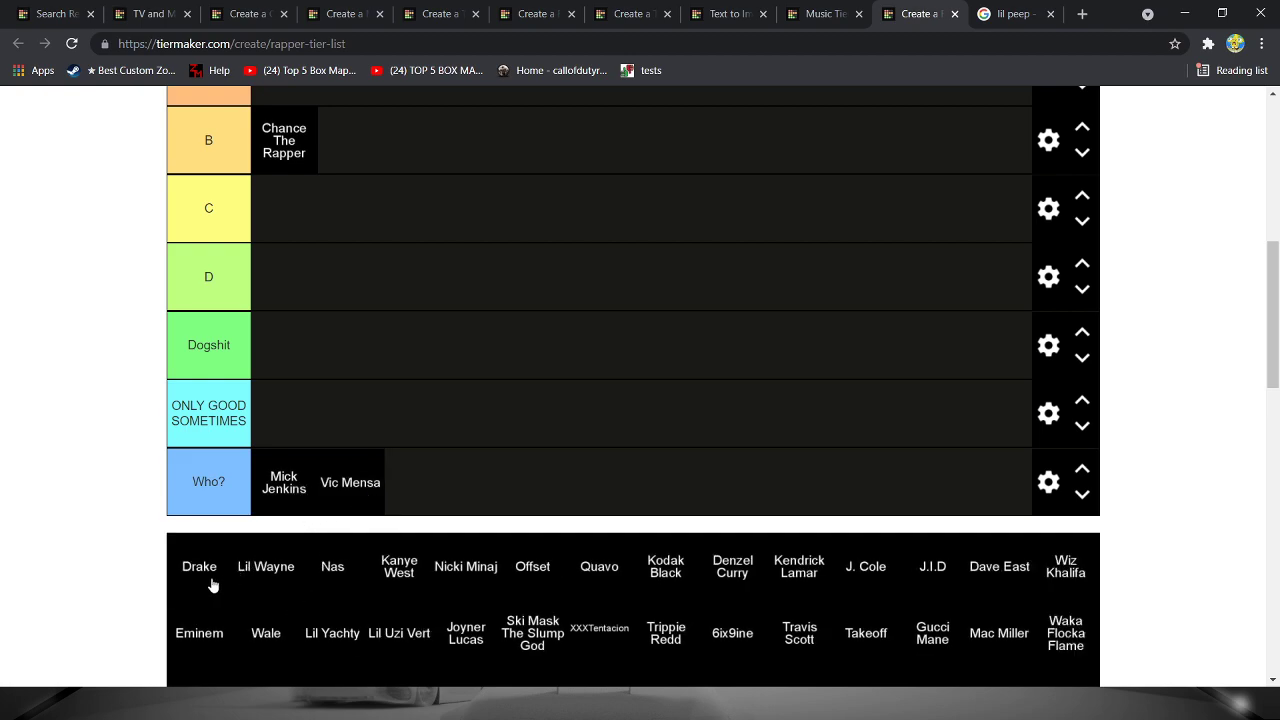
# - Put Drake in tier B beside Chance The Rapper
pyautogui.scroll(1, 206, 600)
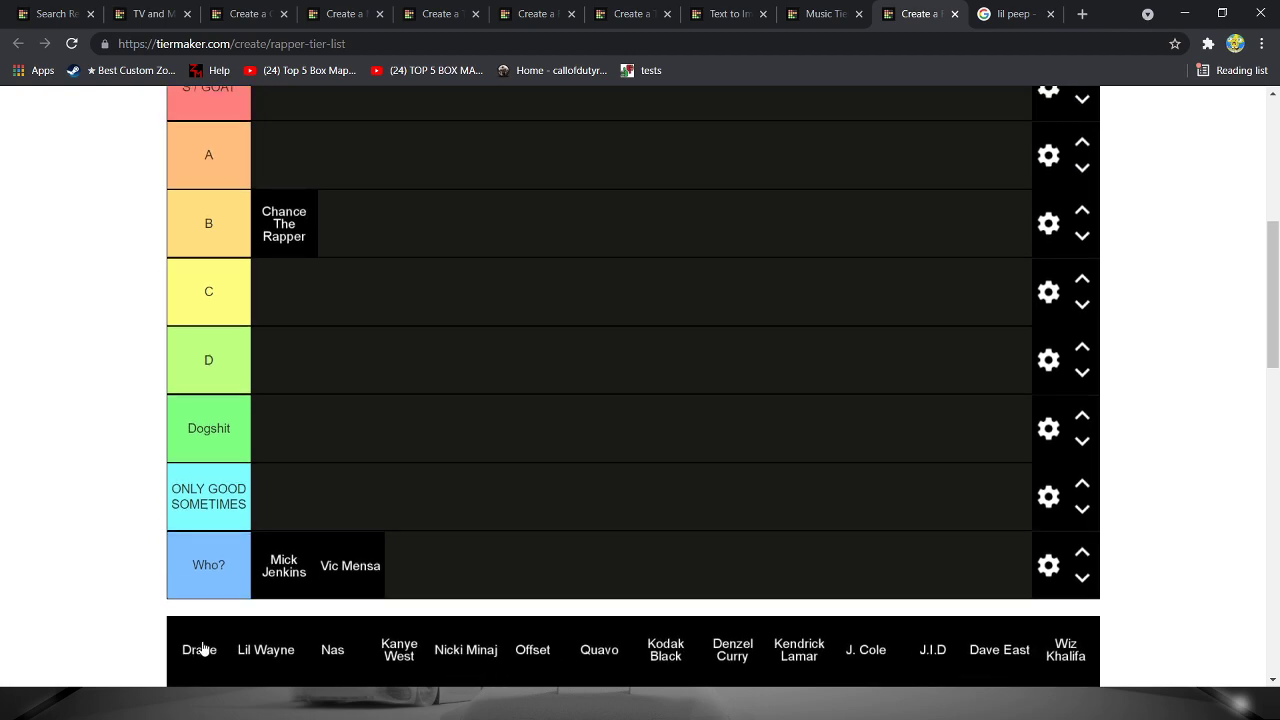
pyautogui.moveTo(196, 645)
pyautogui.mouseDown()
pyautogui.moveTo(325, 325)
pyautogui.moveTo(350, 225)
pyautogui.mouseUp()
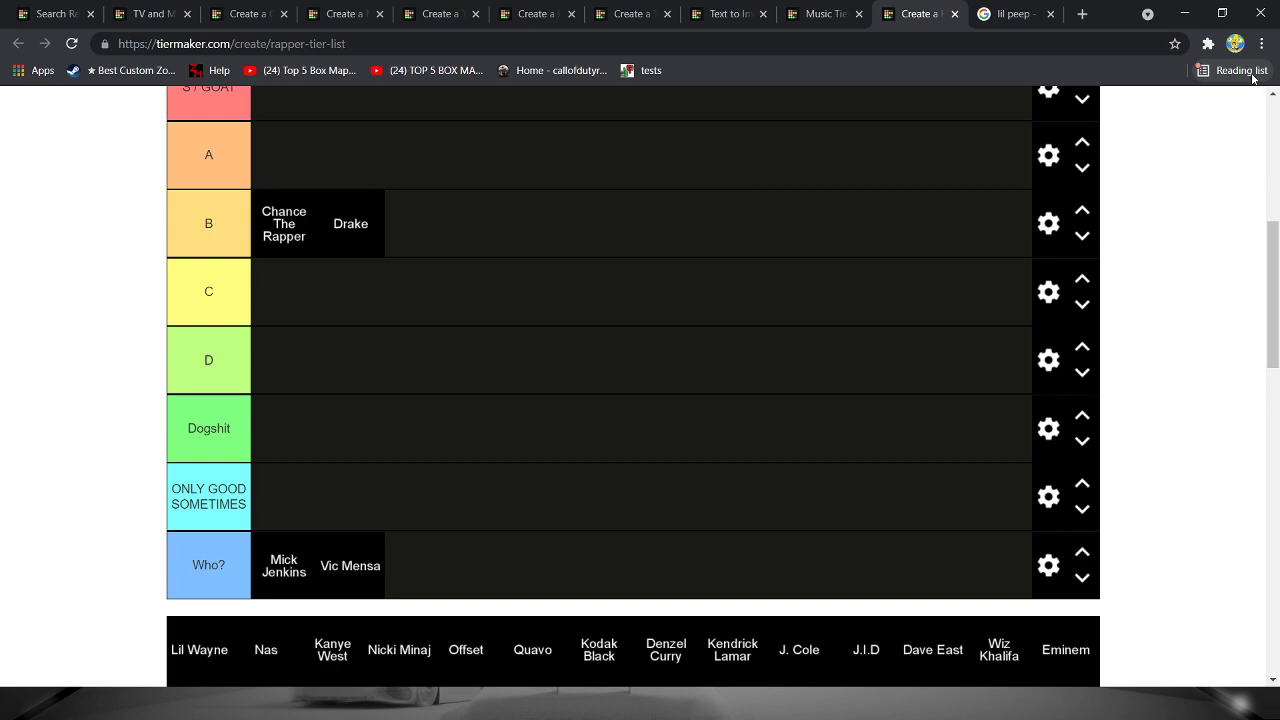
pyautogui.scroll(-1, 340, 250)
pyautogui.scroll(1, 1012, 490)
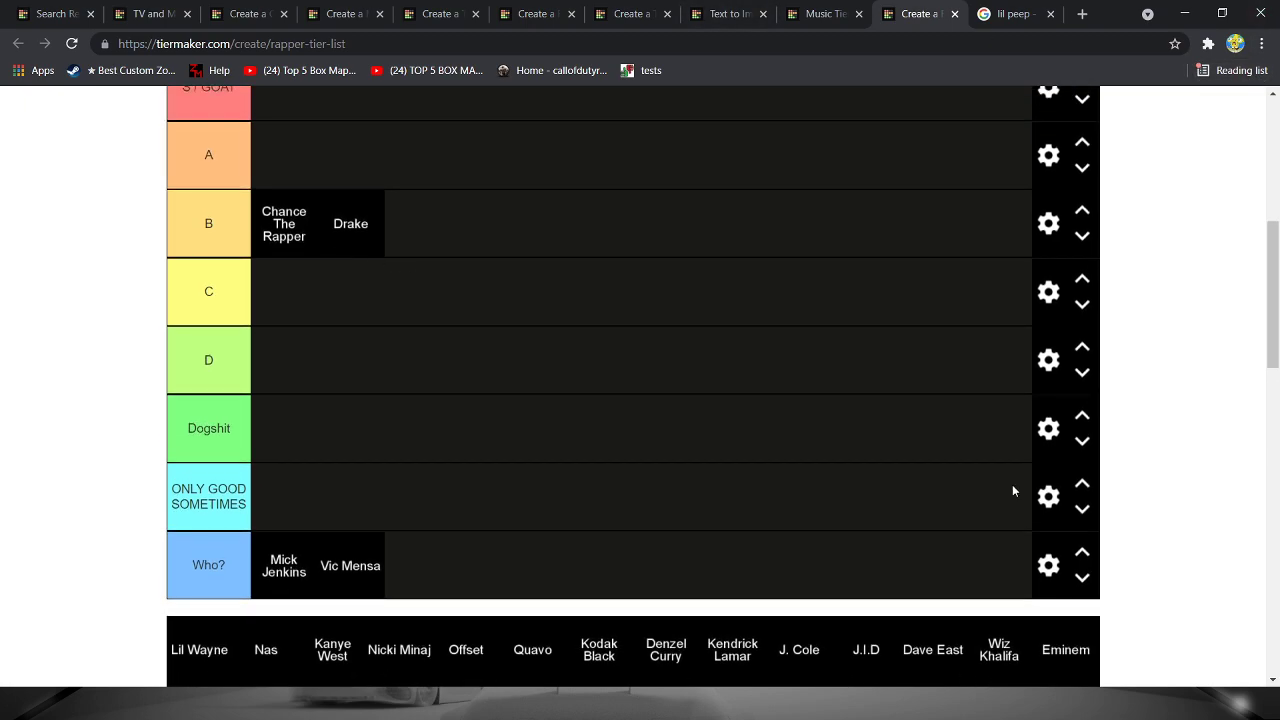
pyautogui.scroll(-1, 1120, 423)
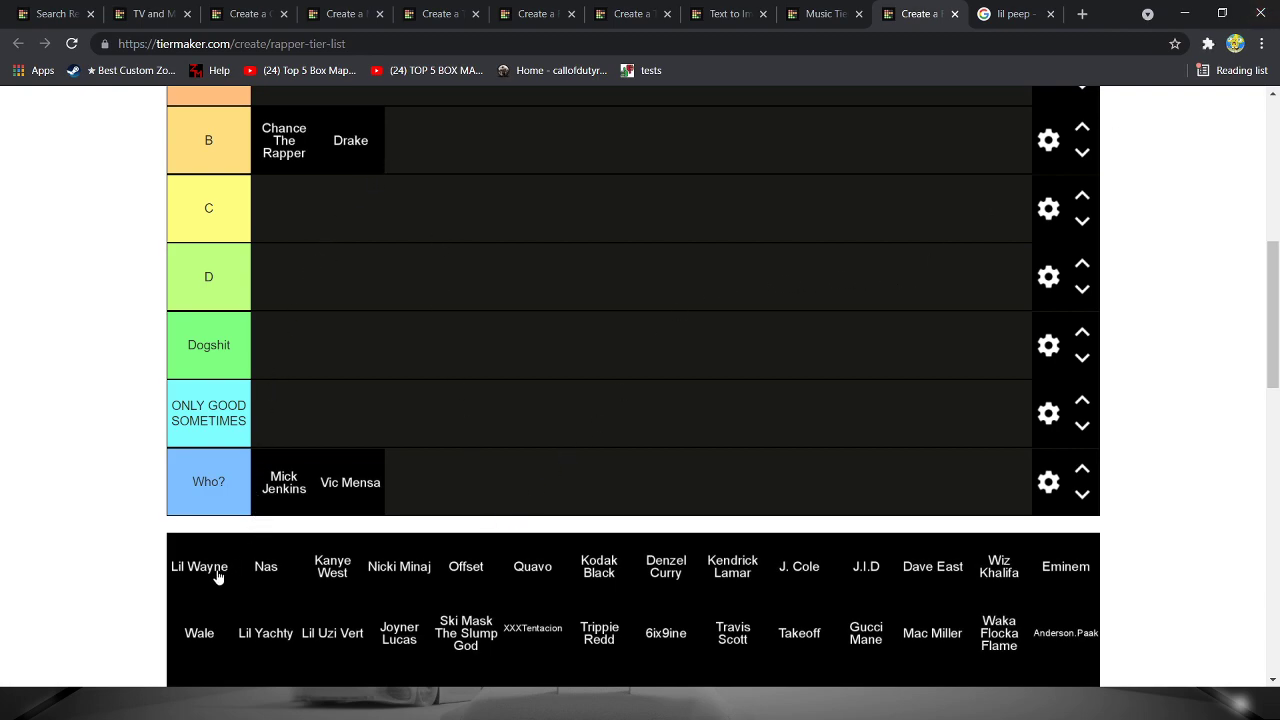
# - Rank Lil Wayne in tier A and Nas in the Who? tier
pyautogui.scroll(1, 214, 570)
pyautogui.moveTo(200, 651)
pyautogui.mouseDown()
pyautogui.moveTo(371, 131)
pyautogui.moveTo(360, 173)
pyautogui.moveTo(446, 240)
pyautogui.moveTo(398, 175)
pyautogui.mouseUp()
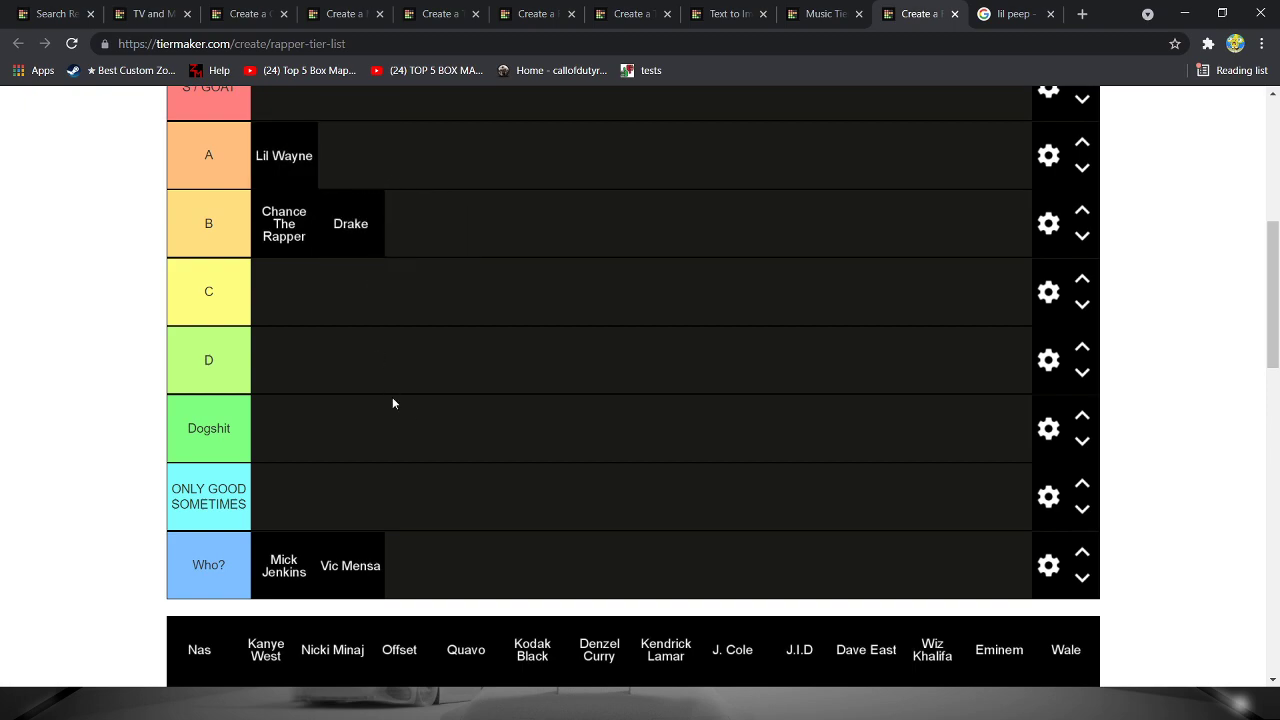
pyautogui.scroll(-1, 380, 430)
pyautogui.scroll(1, 300, 470)
pyautogui.scroll(-1, 680, 371)
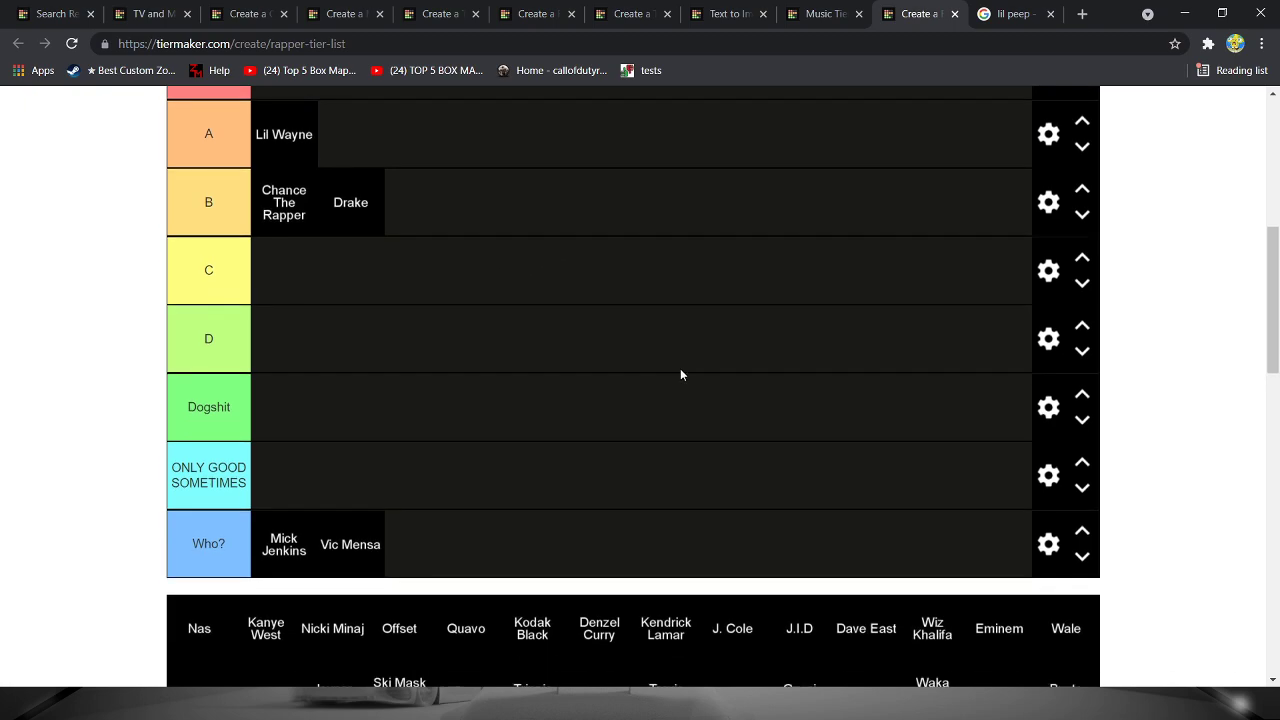
pyautogui.scroll(1, 600, 423)
pyautogui.scroll(-1, 546, 431)
pyautogui.scroll(-1, 556, 426)
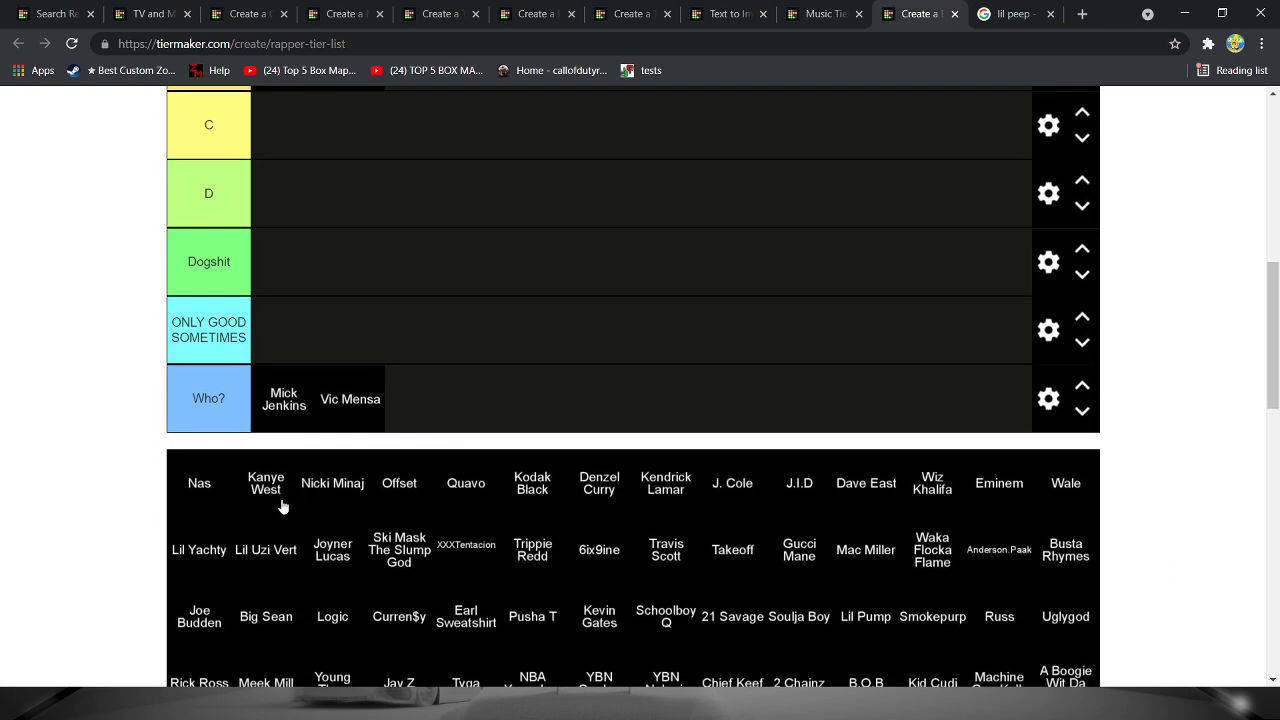
pyautogui.moveTo(204, 506)
pyautogui.mouseDown()
pyautogui.moveTo(229, 441)
pyautogui.moveTo(464, 421)
pyautogui.mouseUp()
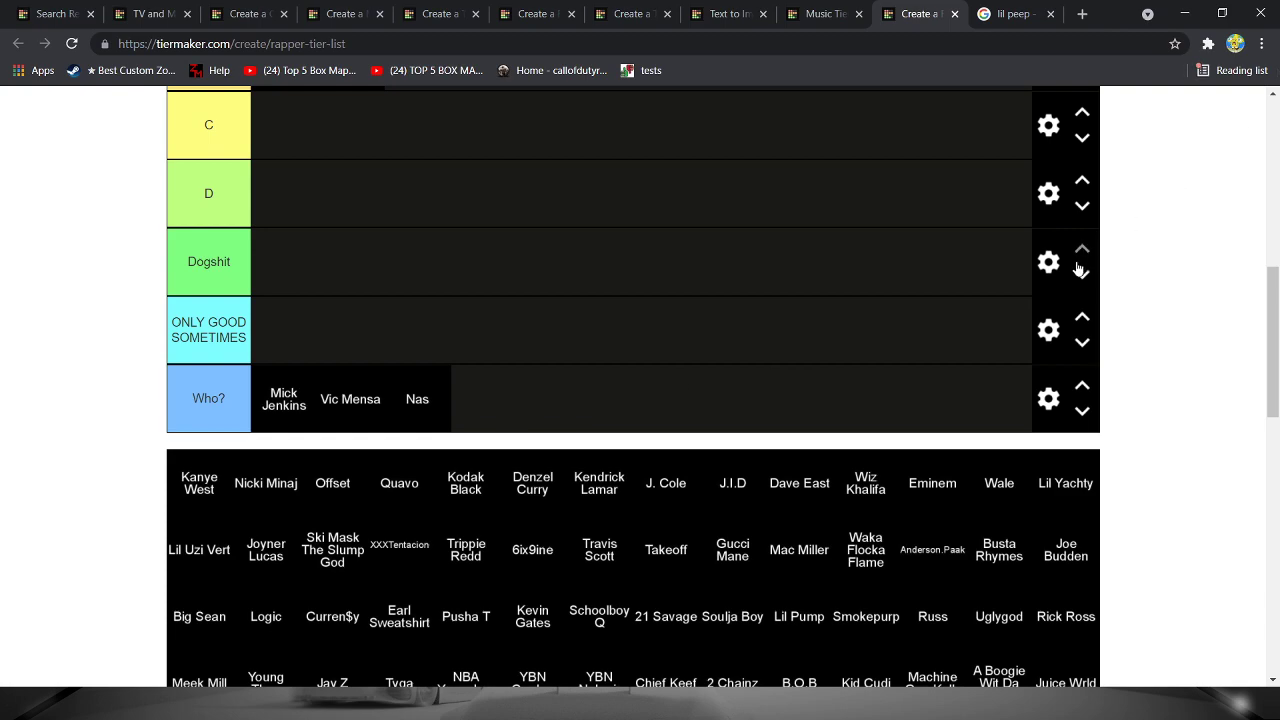
# - Drop Kanye West into A, then promote him to the S / GOAT tier
pyautogui.scroll(1, 225, 575)
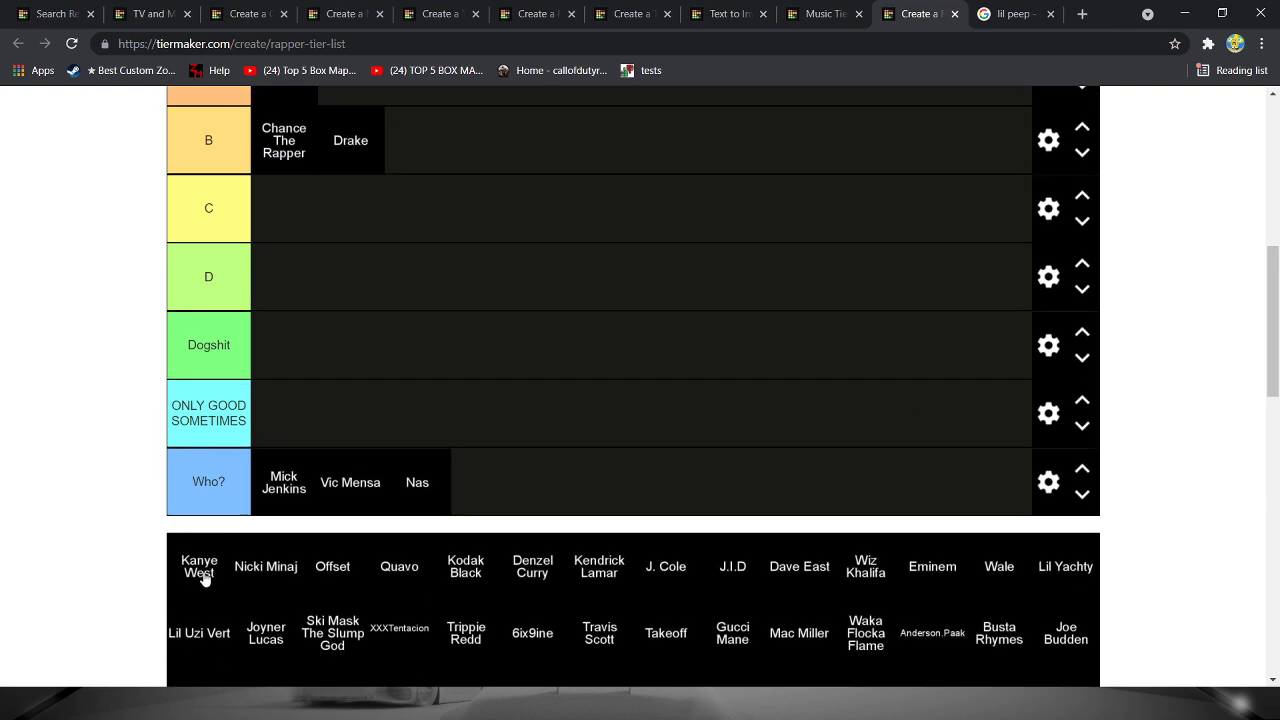
pyautogui.moveTo(206, 571)
pyautogui.mouseDown()
pyautogui.moveTo(414, 251)
pyautogui.moveTo(363, 206)
pyautogui.moveTo(394, 224)
pyautogui.moveTo(414, 211)
pyautogui.moveTo(403, 180)
pyautogui.moveTo(417, 237)
pyautogui.moveTo(406, 240)
pyautogui.mouseUp()
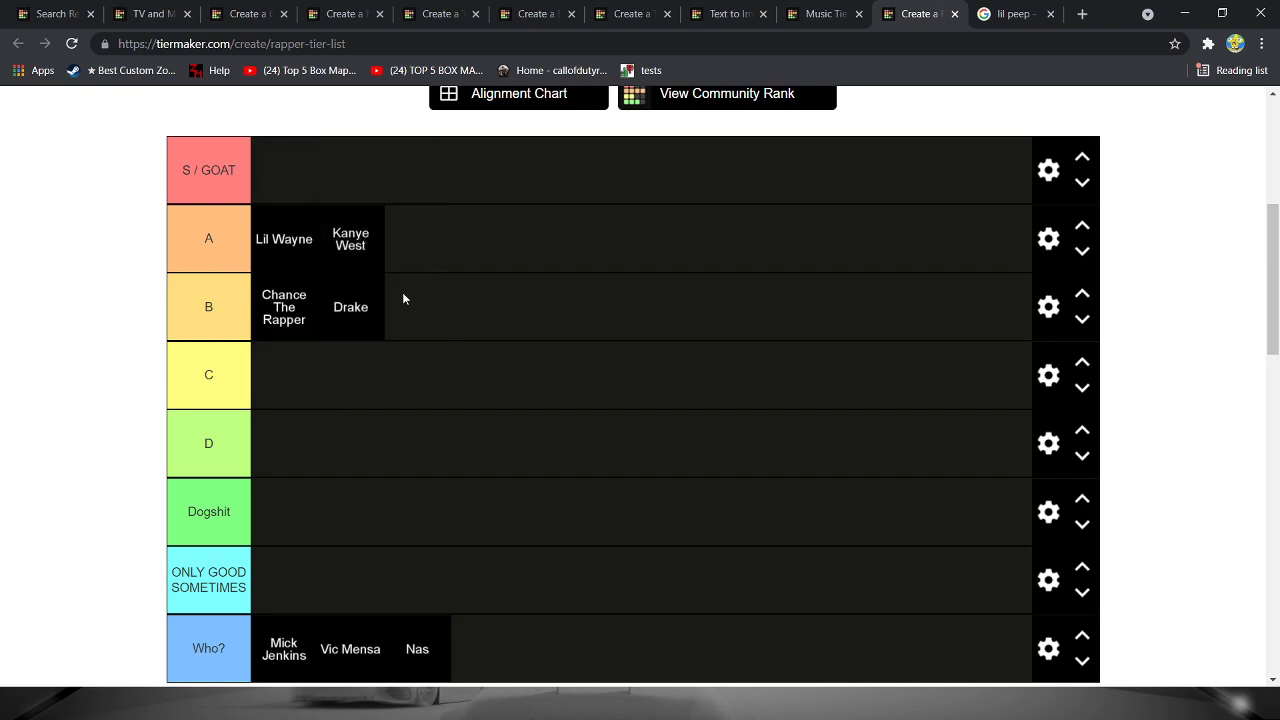
pyautogui.scroll(-1, 392, 375)
pyautogui.scroll(2, 811, 430)
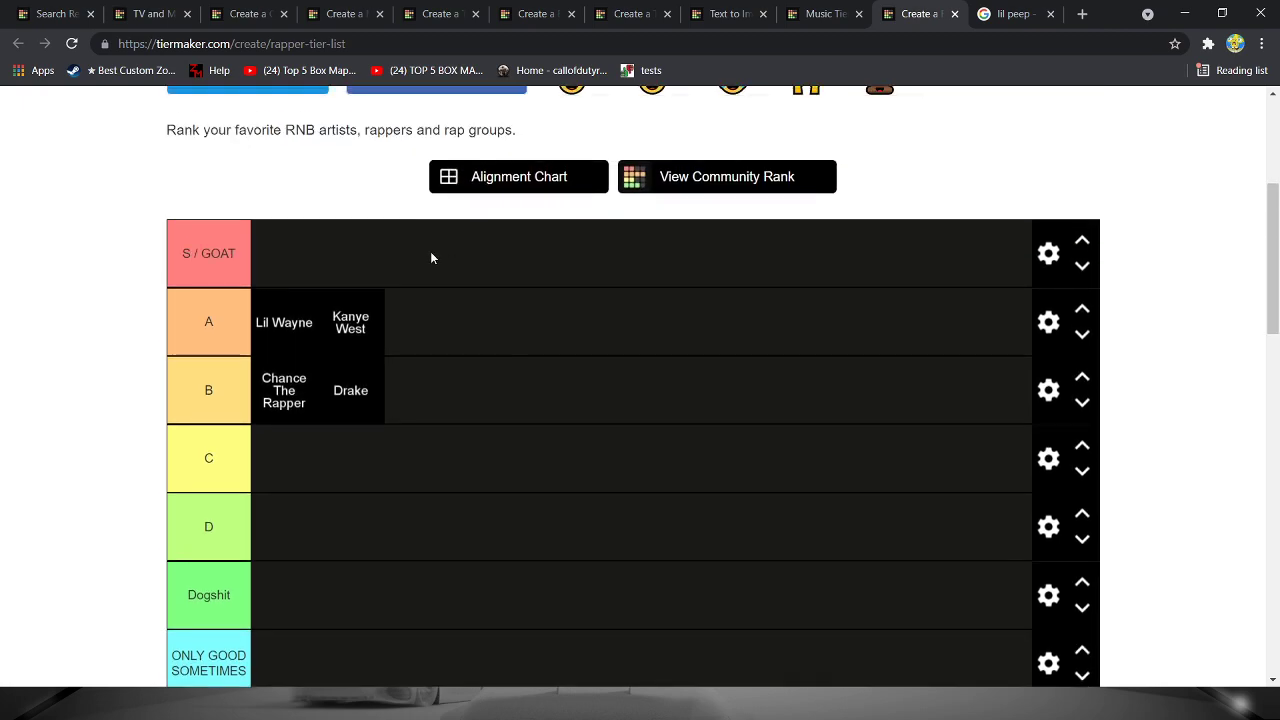
pyautogui.moveTo(363, 323)
pyautogui.mouseDown()
pyautogui.moveTo(337, 257)
pyautogui.moveTo(369, 250)
pyautogui.moveTo(417, 314)
pyautogui.moveTo(355, 257)
pyautogui.moveTo(374, 286)
pyautogui.moveTo(337, 271)
pyautogui.moveTo(392, 311)
pyautogui.moveTo(354, 257)
pyautogui.moveTo(376, 305)
pyautogui.mouseUp()
pyautogui.scroll(-1, 368, 306)
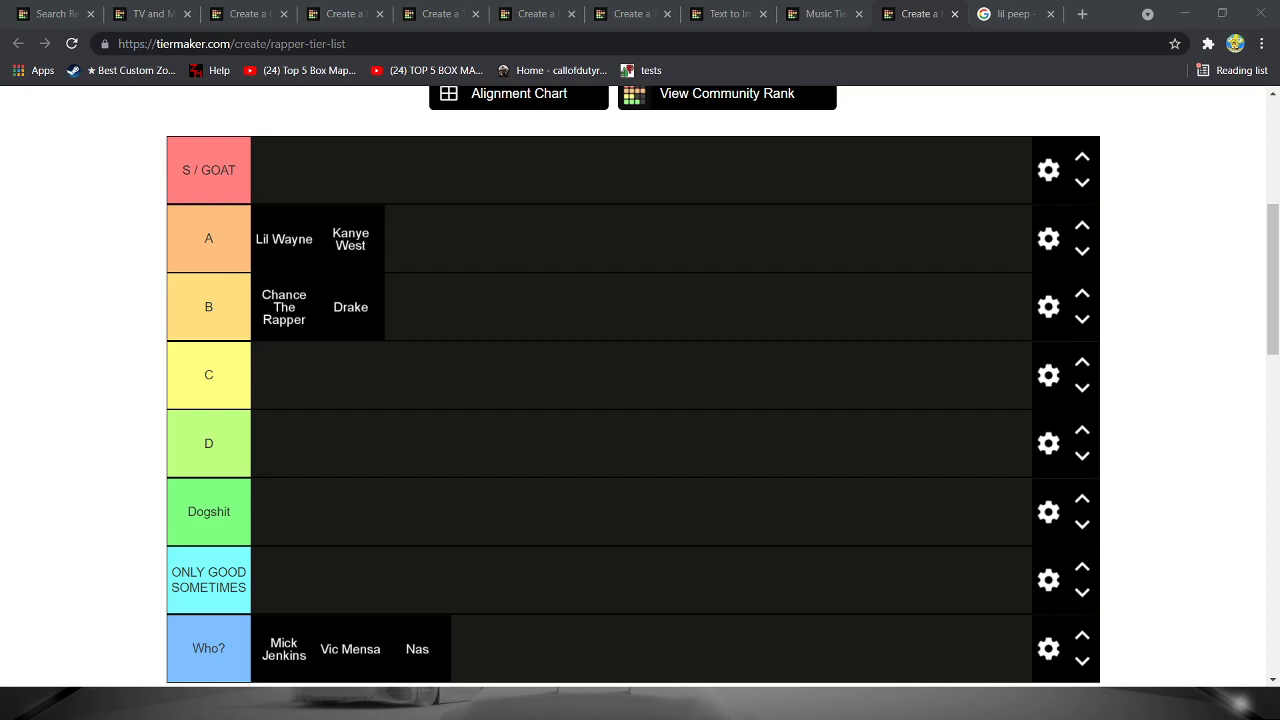
pyautogui.moveTo(351, 245)
pyautogui.mouseDown()
pyautogui.moveTo(334, 194)
pyautogui.moveTo(300, 175)
pyautogui.mouseUp()
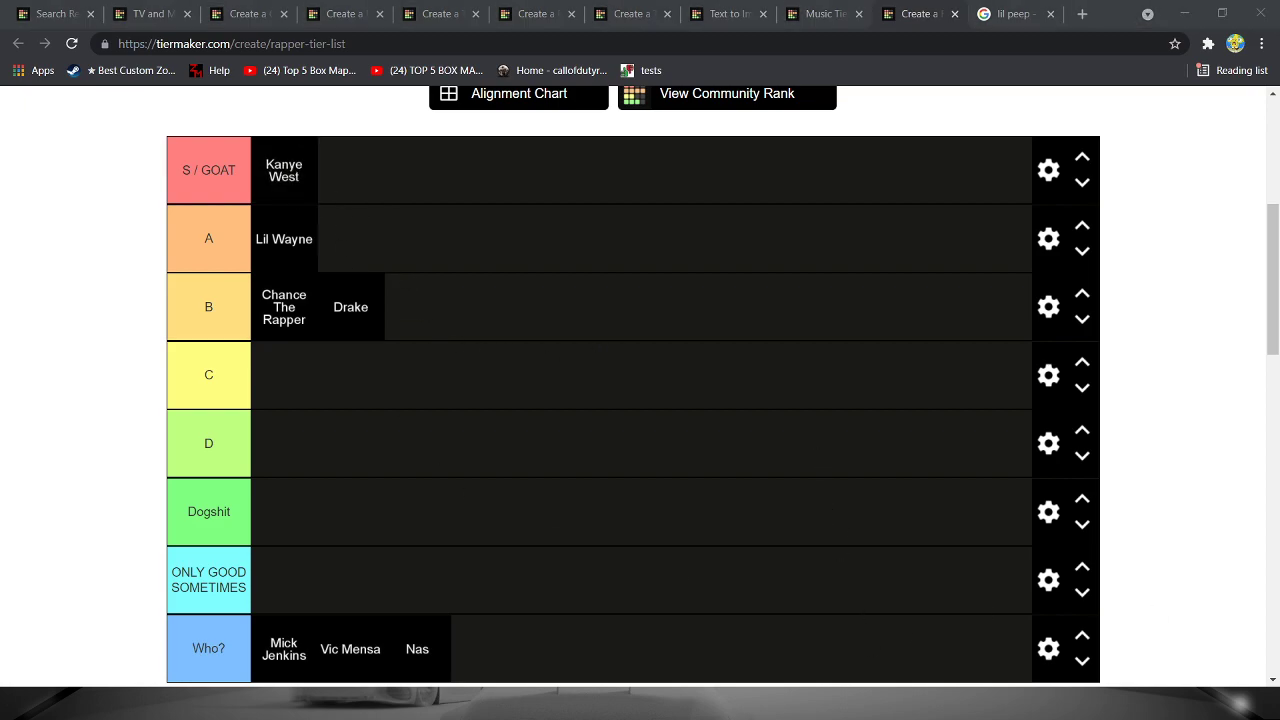
pyautogui.scroll(1, 753, 342)
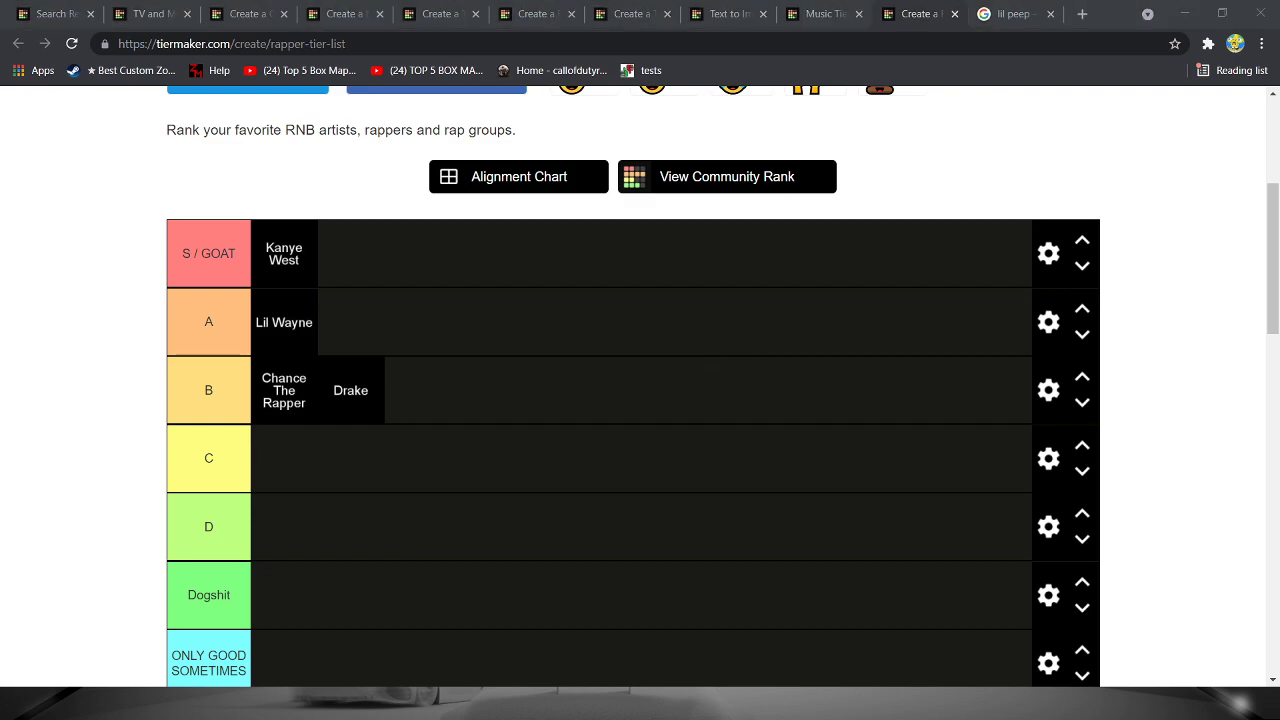
pyautogui.click(869, 238)
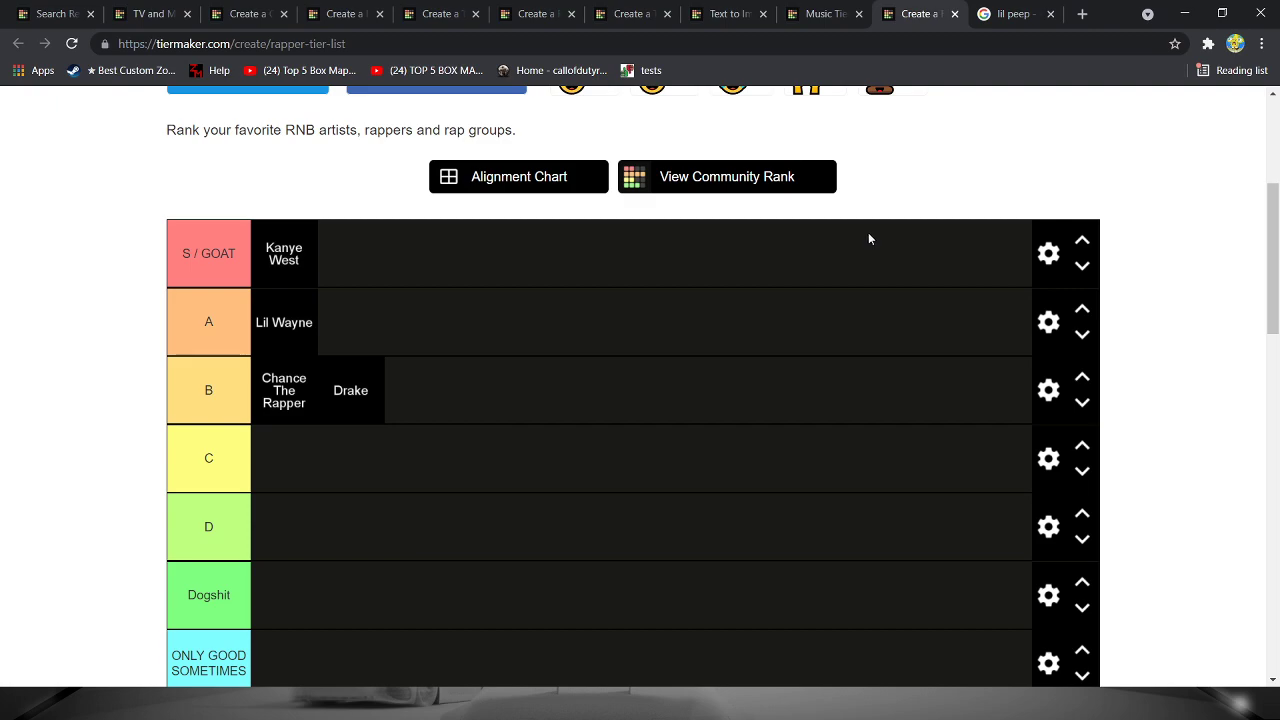
pyautogui.scroll(-3, 860, 250)
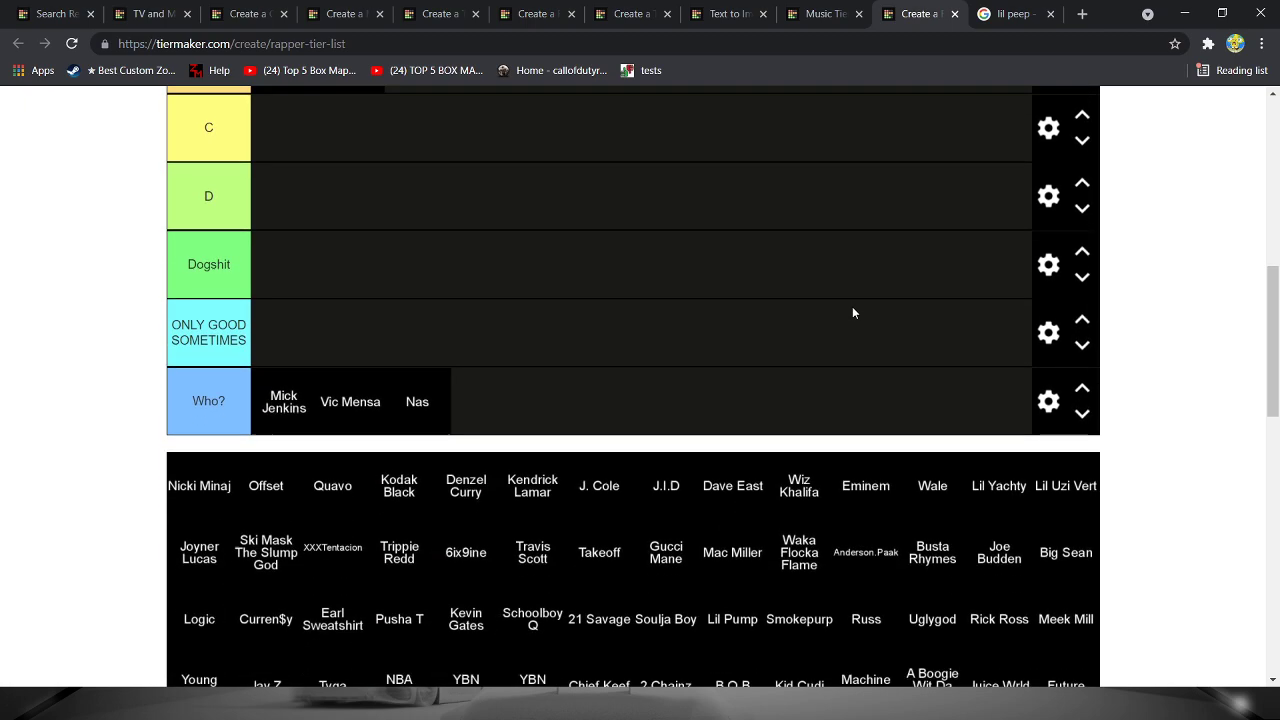
pyautogui.scroll(2, 760, 360)
pyautogui.scroll(-1, 608, 440)
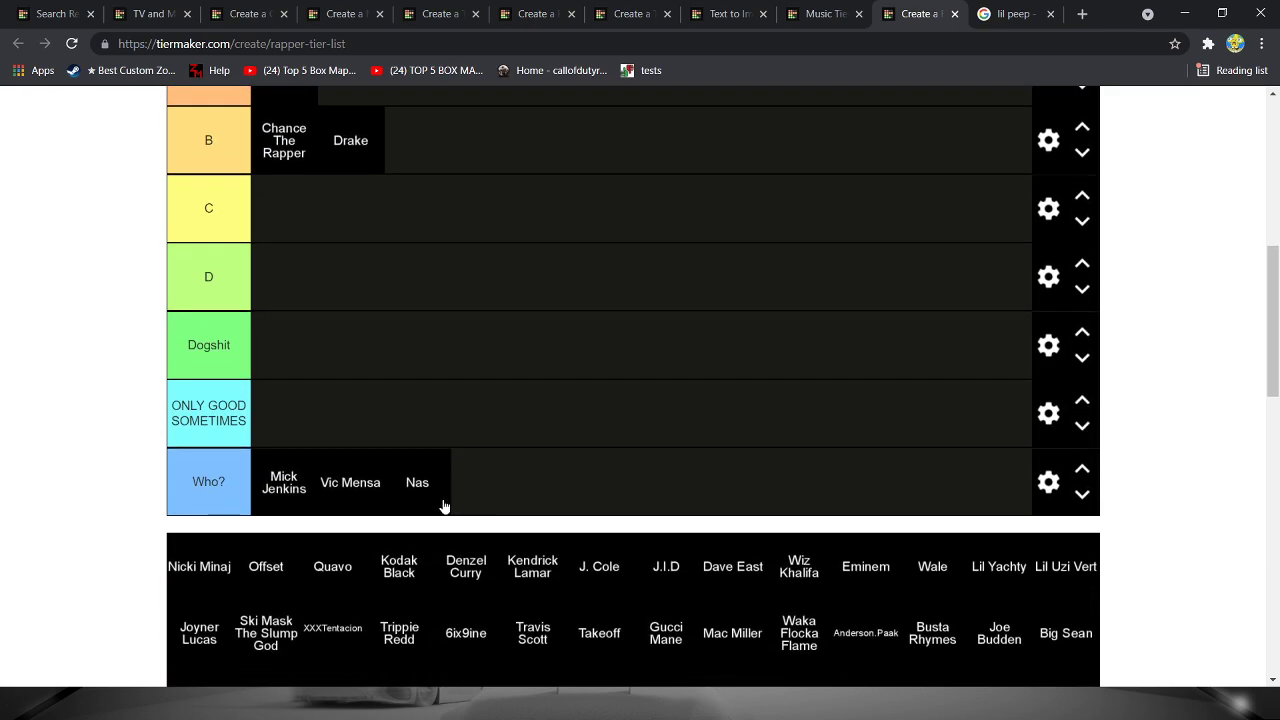
pyautogui.scroll(1, 196, 592)
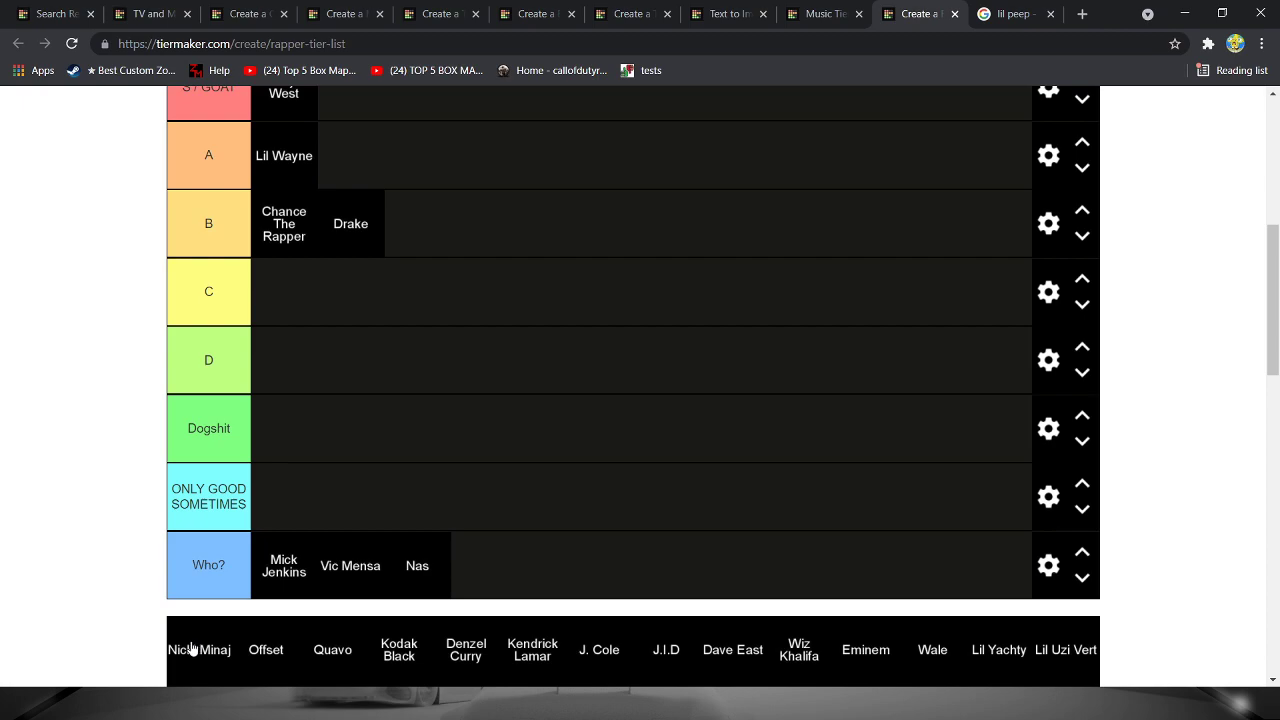
# - Try Nicki Minaj in the Dogshit tier, then move her up to D
pyautogui.moveTo(192, 648)
pyautogui.mouseDown()
pyautogui.moveTo(298, 459)
pyautogui.moveTo(330, 430)
pyautogui.mouseUp()
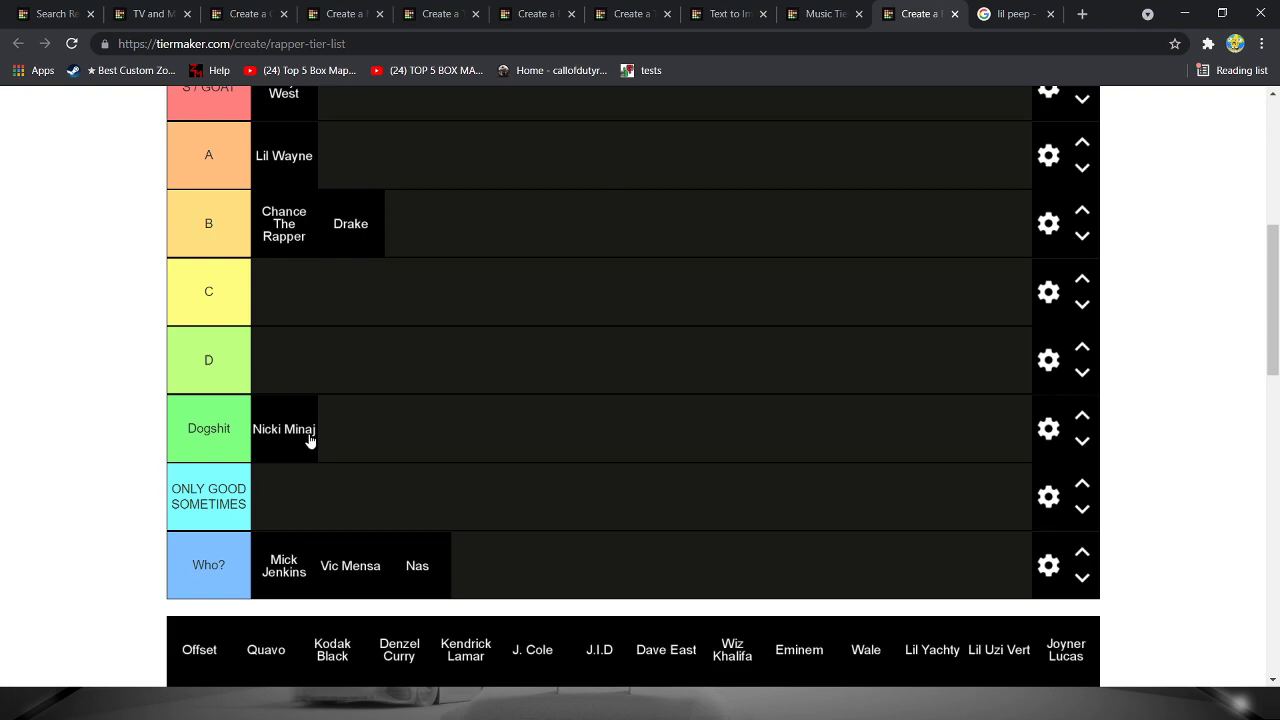
pyautogui.moveTo(309, 437)
pyautogui.mouseDown()
pyautogui.moveTo(360, 314)
pyautogui.moveTo(371, 411)
pyautogui.moveTo(374, 391)
pyautogui.moveTo(304, 396)
pyautogui.mouseUp()
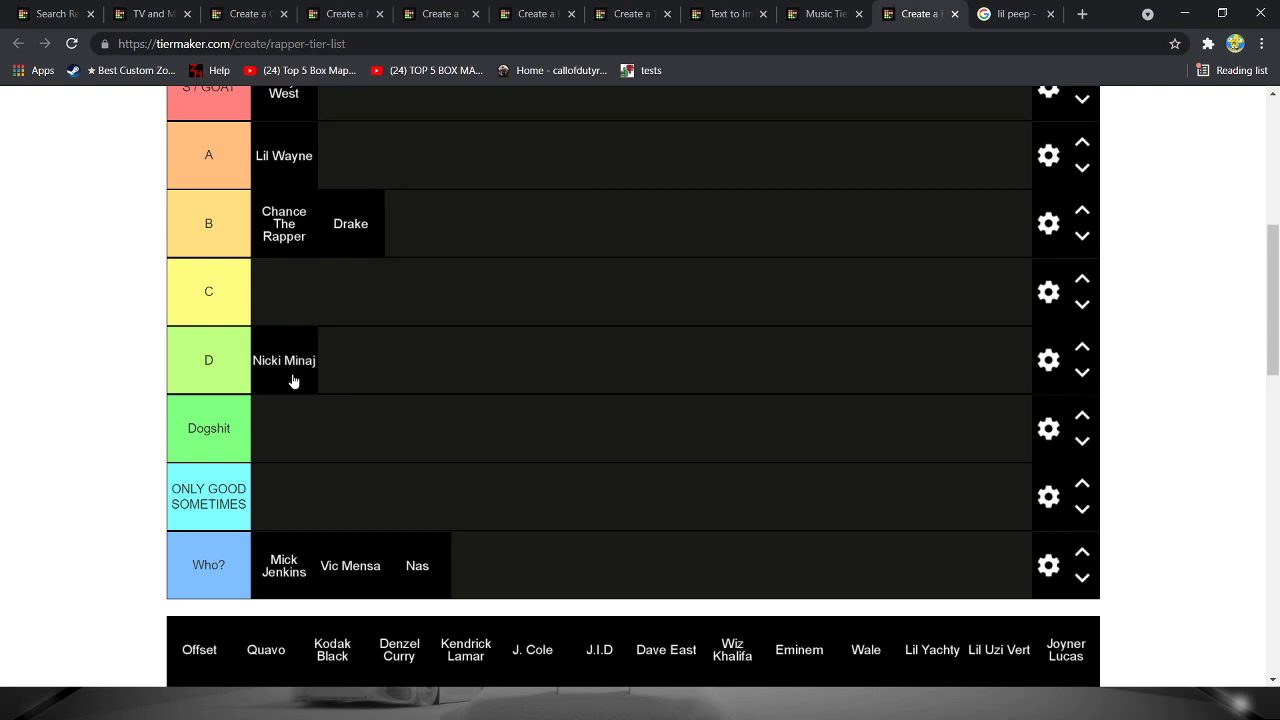
pyautogui.moveTo(293, 381)
pyautogui.mouseDown()
pyautogui.moveTo(289, 417)
pyautogui.moveTo(314, 434)
pyautogui.mouseUp()
pyautogui.scroll(-2, 314, 434)
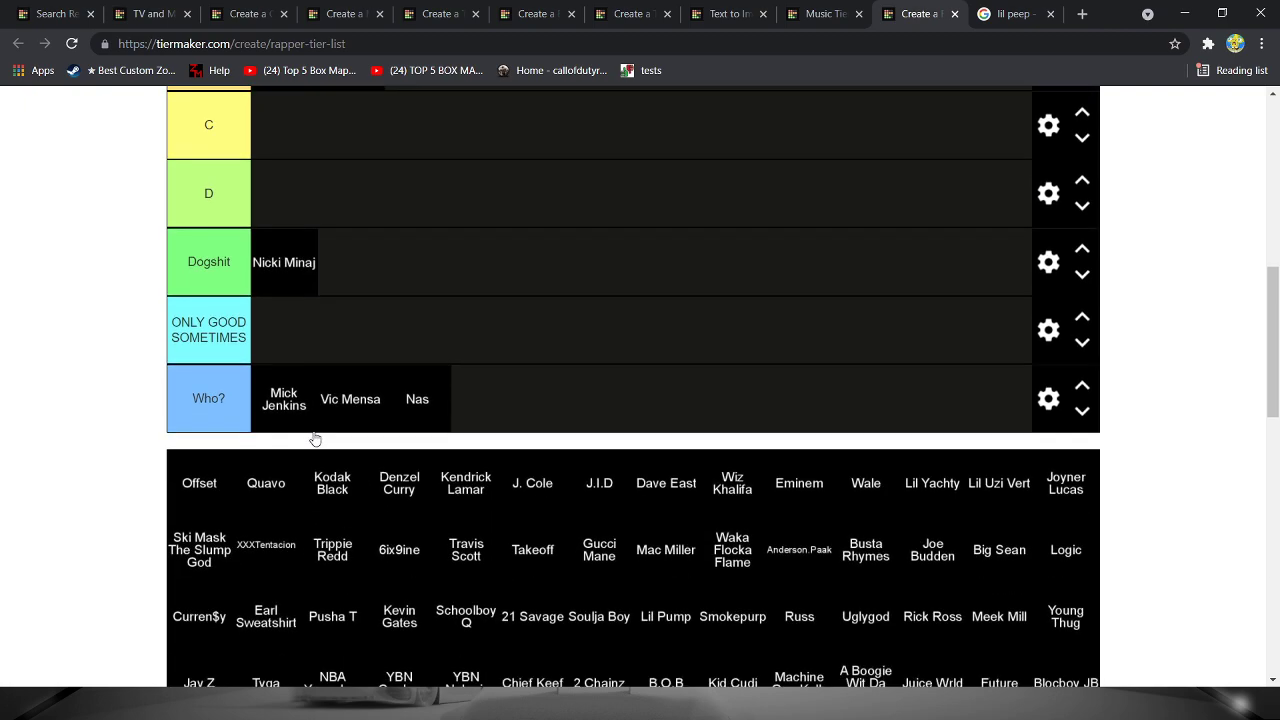
pyautogui.scroll(1, 292, 419)
pyautogui.moveTo(284, 345); pyautogui.dragTo(324, 284)
pyautogui.scroll(1, 324, 284)
pyautogui.moveTo(297, 391)
pyautogui.mouseDown()
pyautogui.moveTo(311, 337)
pyautogui.moveTo(330, 345)
pyautogui.mouseUp()
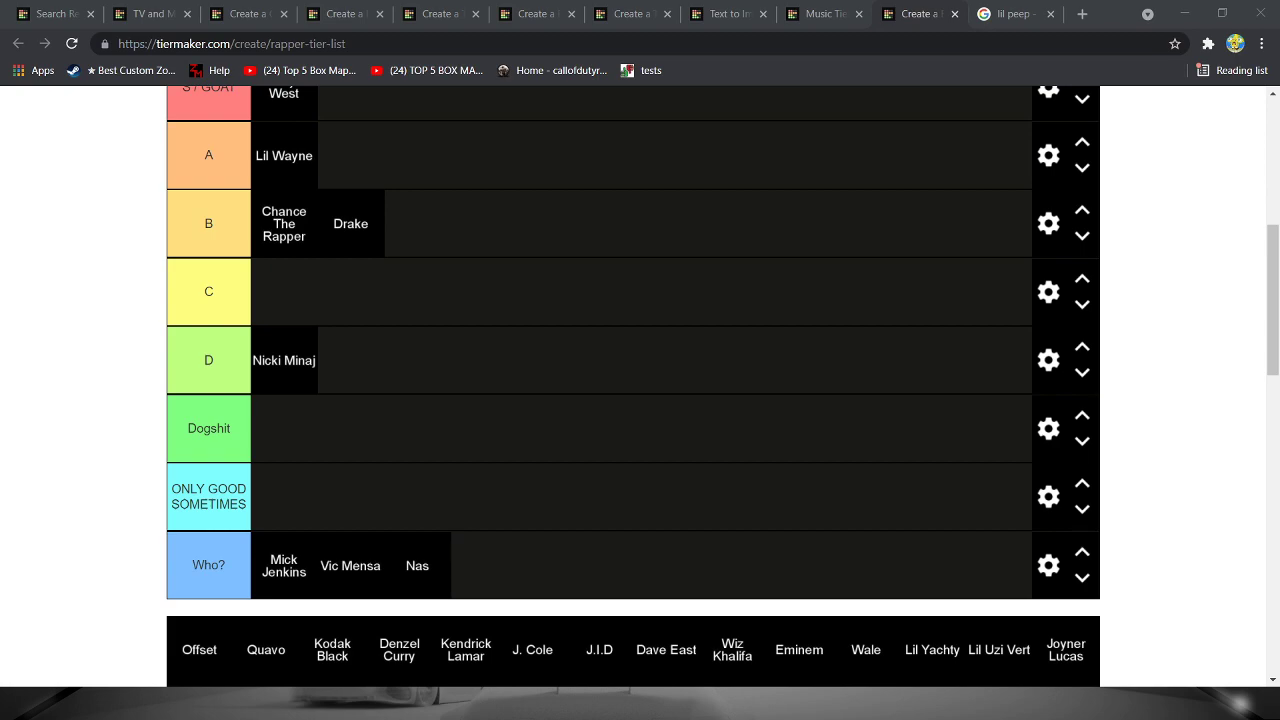
# - Promote Nicki Minaj to the C tier and add Offset there too
pyautogui.moveTo(300, 362)
pyautogui.mouseDown()
pyautogui.moveTo(303, 311)
pyautogui.moveTo(340, 326)
pyautogui.moveTo(320, 306)
pyautogui.moveTo(326, 323)
pyautogui.moveTo(373, 290)
pyautogui.mouseUp()
pyautogui.scroll(-2, 372, 284)
pyautogui.scroll(3, 372, 284)
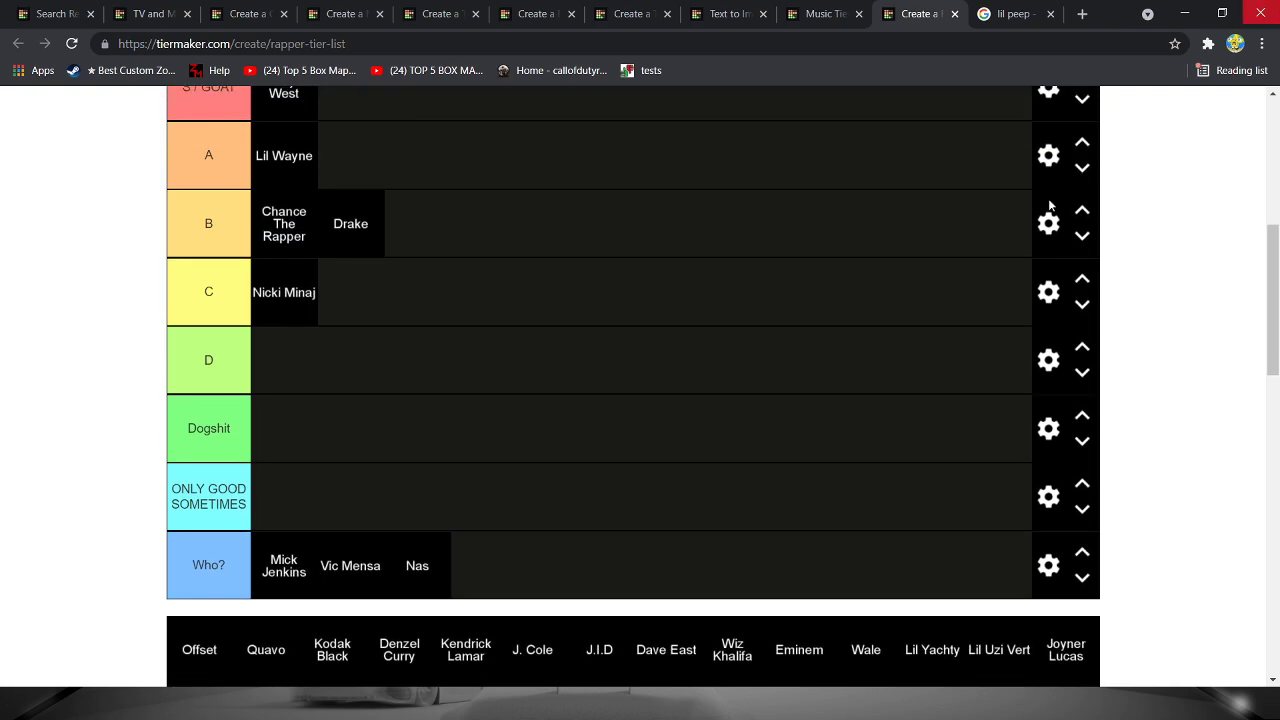
pyautogui.scroll(1, 899, 420)
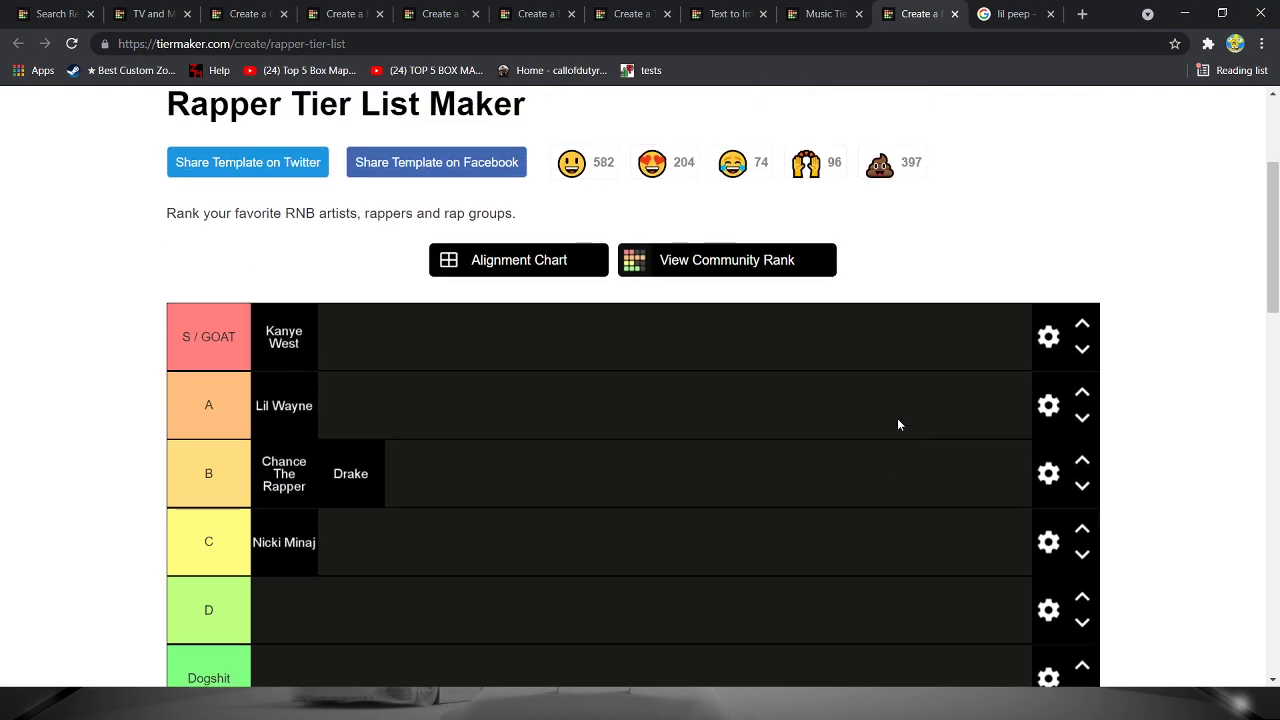
pyautogui.scroll(-3, 846, 456)
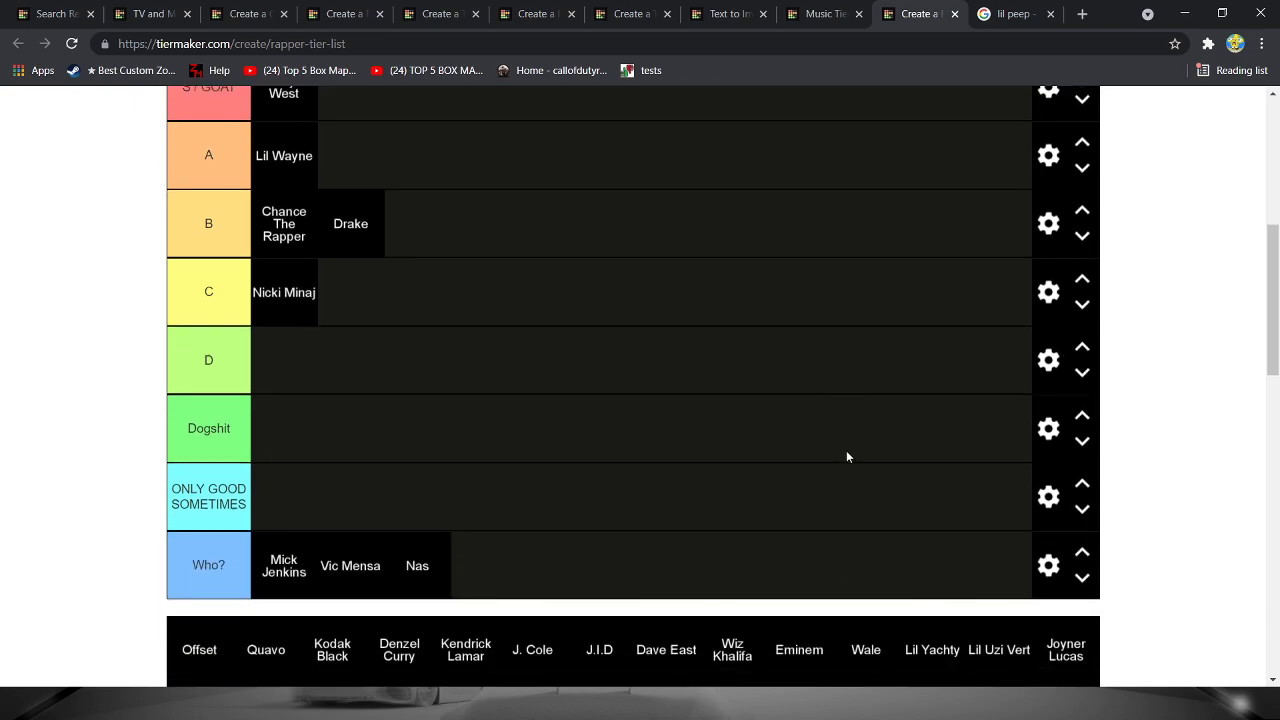
pyautogui.scroll(-2, 846, 456)
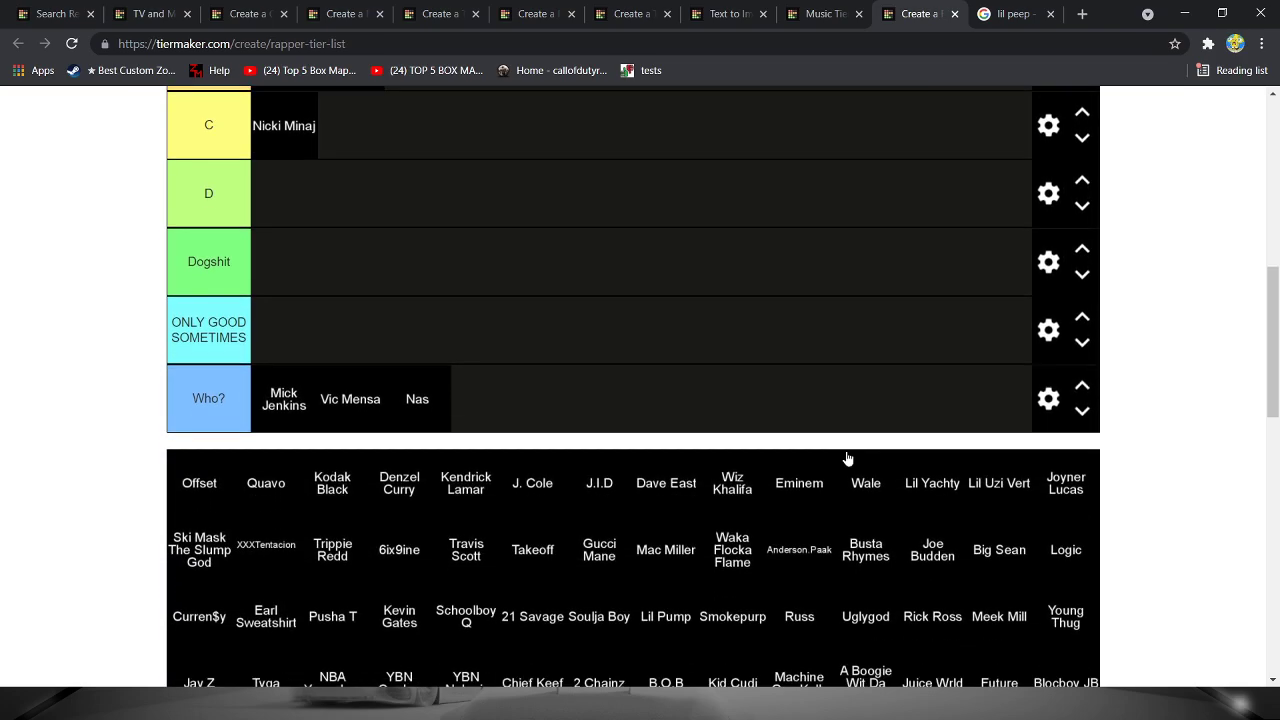
pyautogui.scroll(1, 830, 458)
pyautogui.scroll(-1, 700, 473)
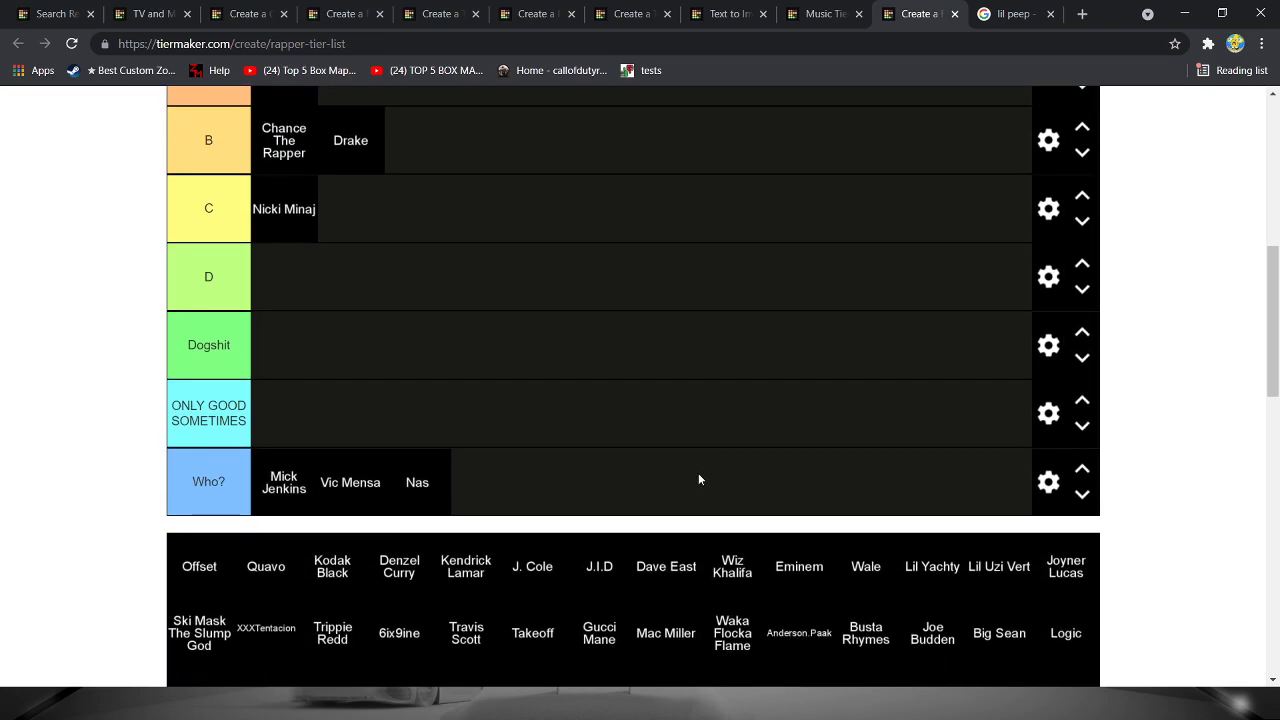
pyautogui.scroll(2, 698, 473)
pyautogui.scroll(-3, 677, 486)
pyautogui.scroll(1, 160, 486)
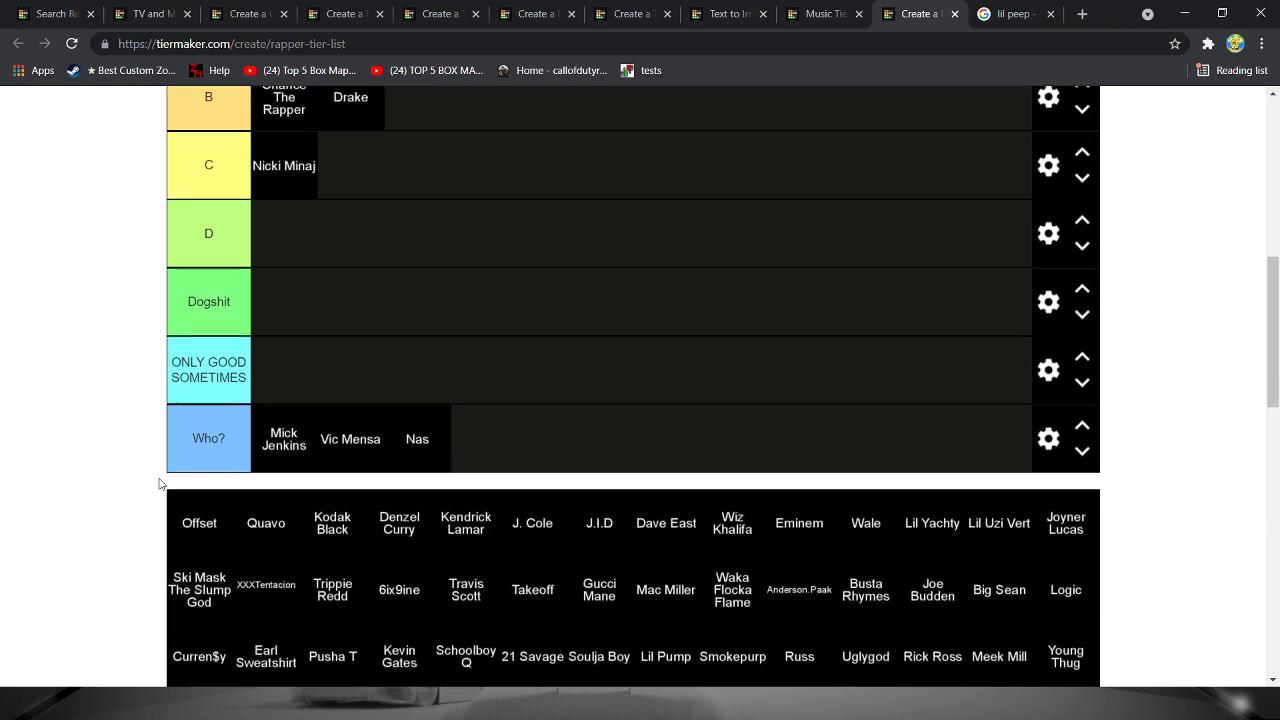
pyautogui.scroll(1, 200, 587)
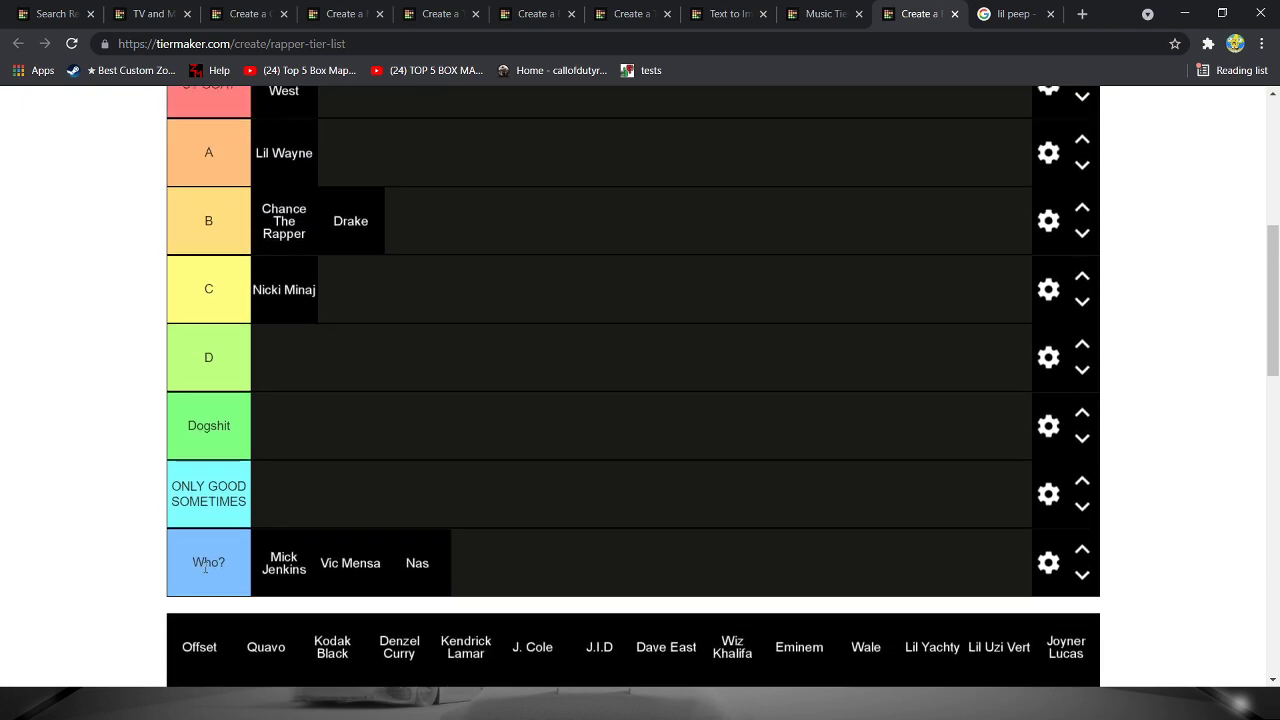
pyautogui.moveTo(200, 645)
pyautogui.mouseDown()
pyautogui.moveTo(316, 510)
pyautogui.moveTo(410, 308)
pyautogui.mouseUp()
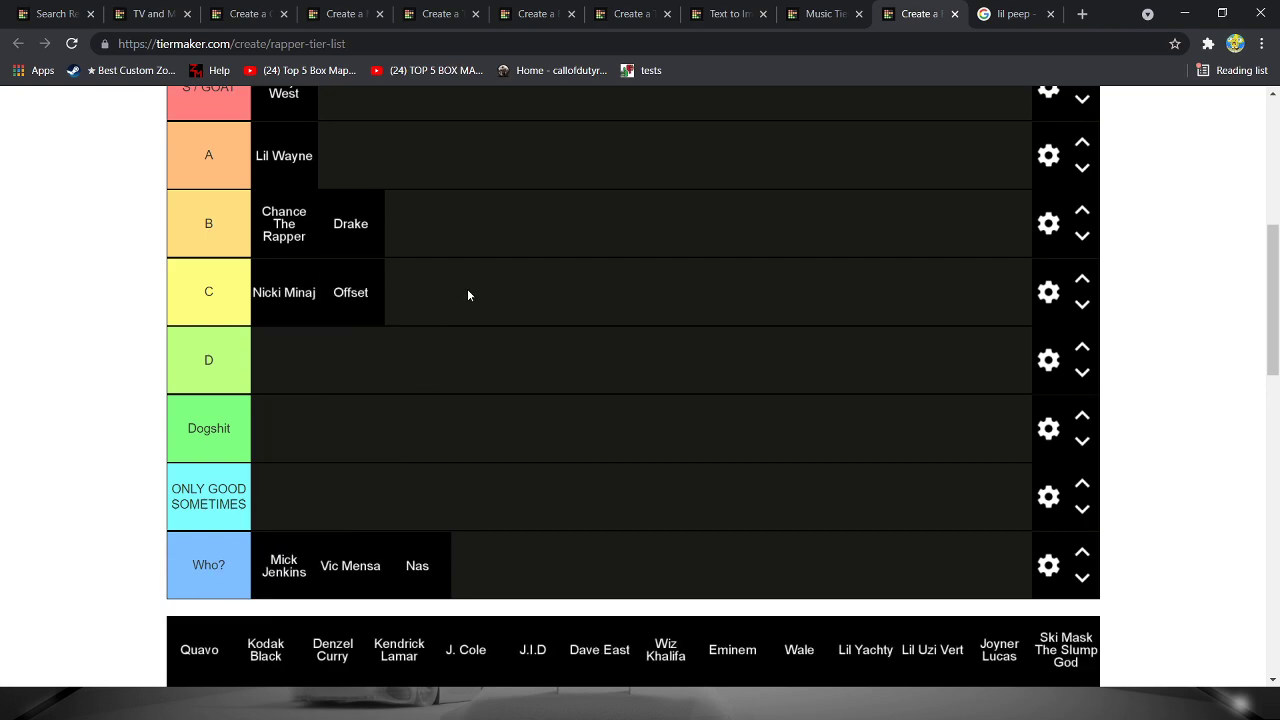
# - Move Nicki Minaj down from C to the D tier
pyautogui.moveTo(322, 281); pyautogui.dragTo(292, 335)
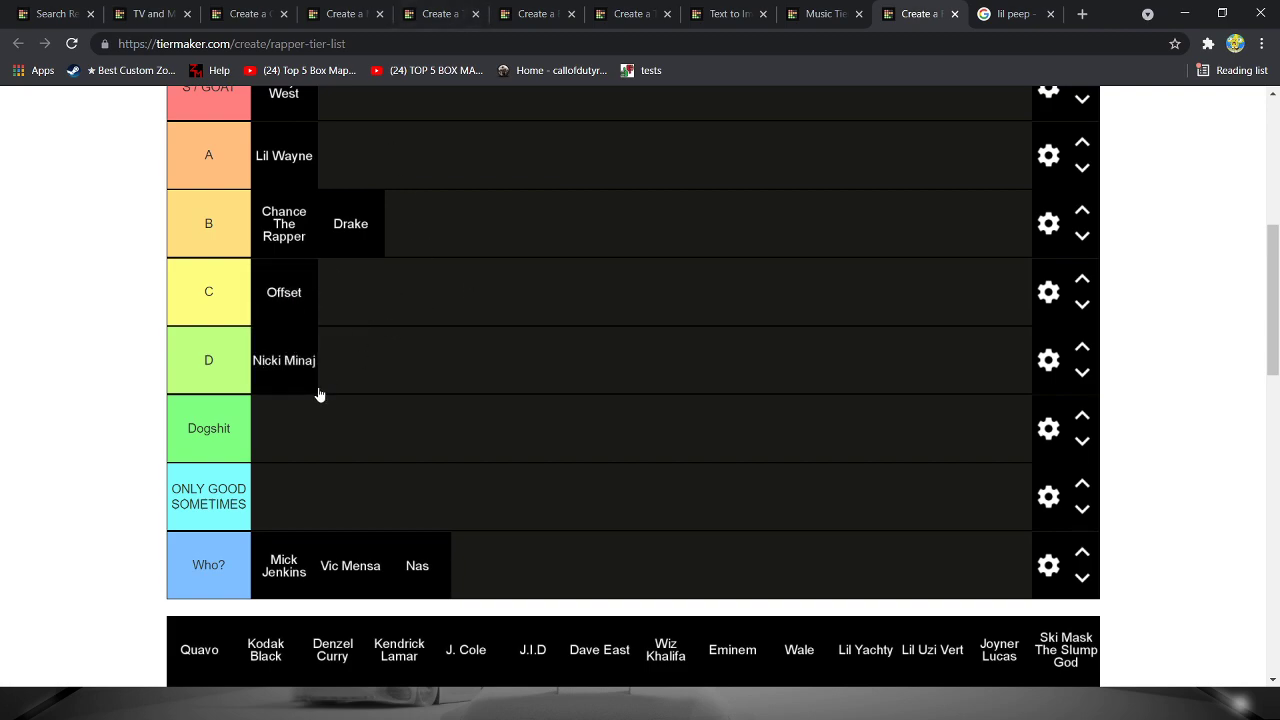
pyautogui.scroll(-2, 552, 402)
pyautogui.scroll(2, 550, 419)
pyautogui.scroll(-2, 530, 548)
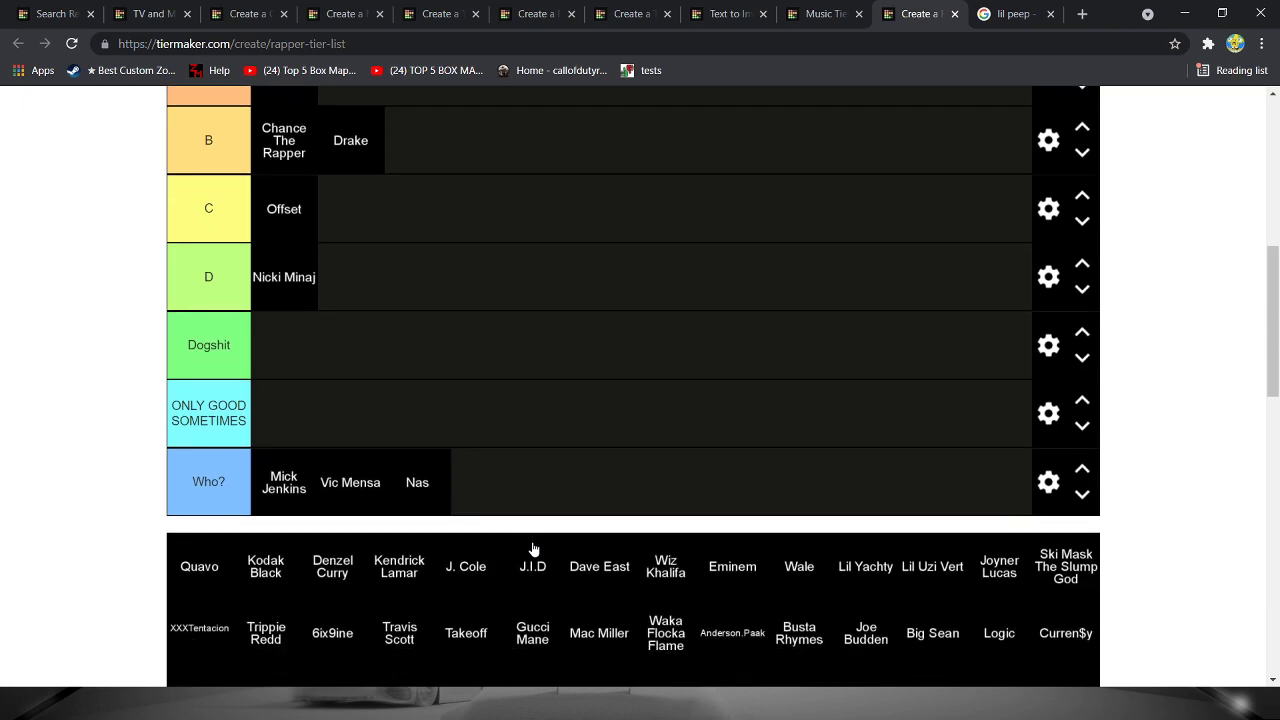
pyautogui.scroll(1, 246, 528)
pyautogui.scroll(-1, 624, 256)
pyautogui.scroll(2, 630, 254)
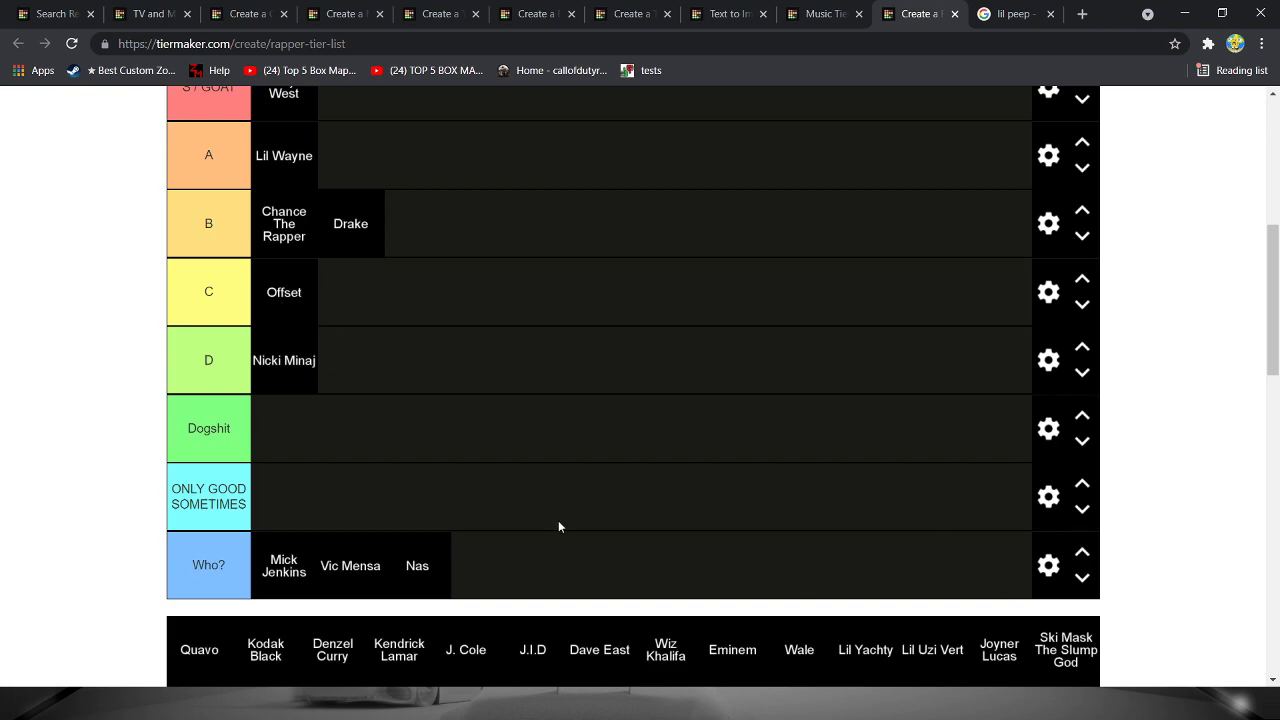
# - Rank Quavo in the C tier beside Offset
pyautogui.scroll(-2, 449, 423)
pyautogui.scroll(-1, 400, 434)
pyautogui.scroll(2, 243, 556)
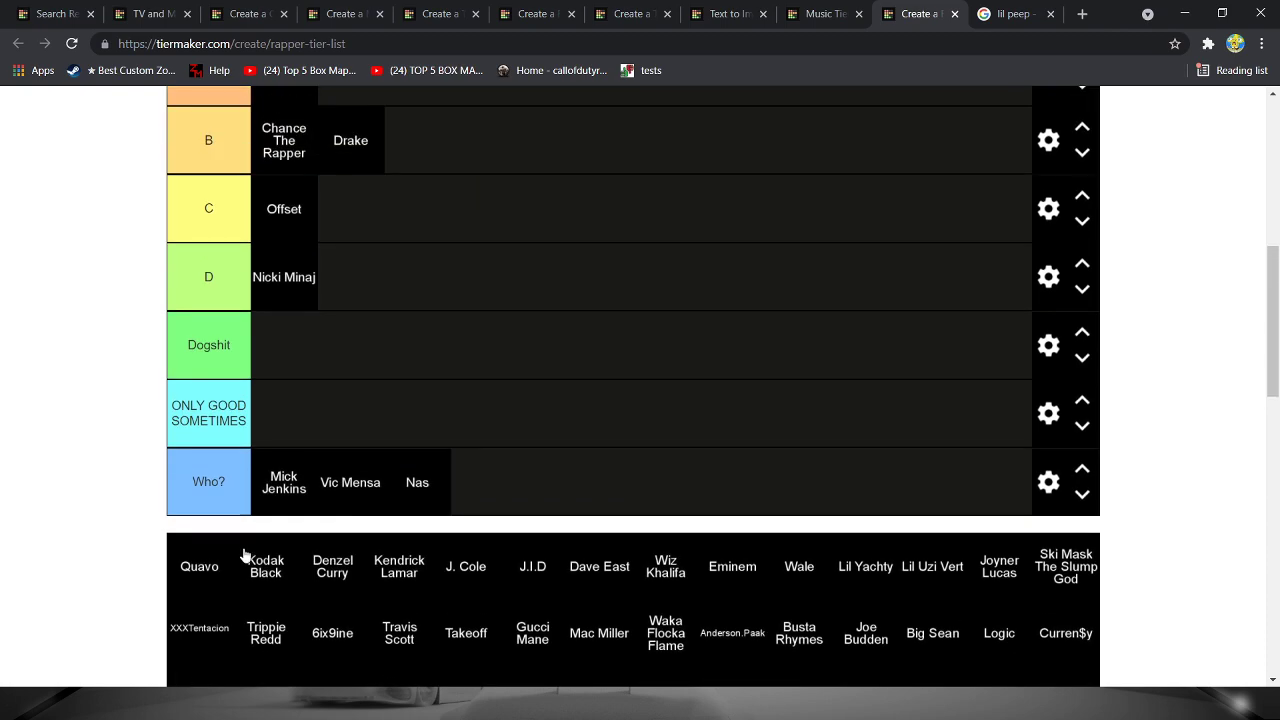
pyautogui.moveTo(196, 592)
pyautogui.mouseDown()
pyautogui.moveTo(343, 346)
pyautogui.moveTo(392, 215)
pyautogui.mouseUp()
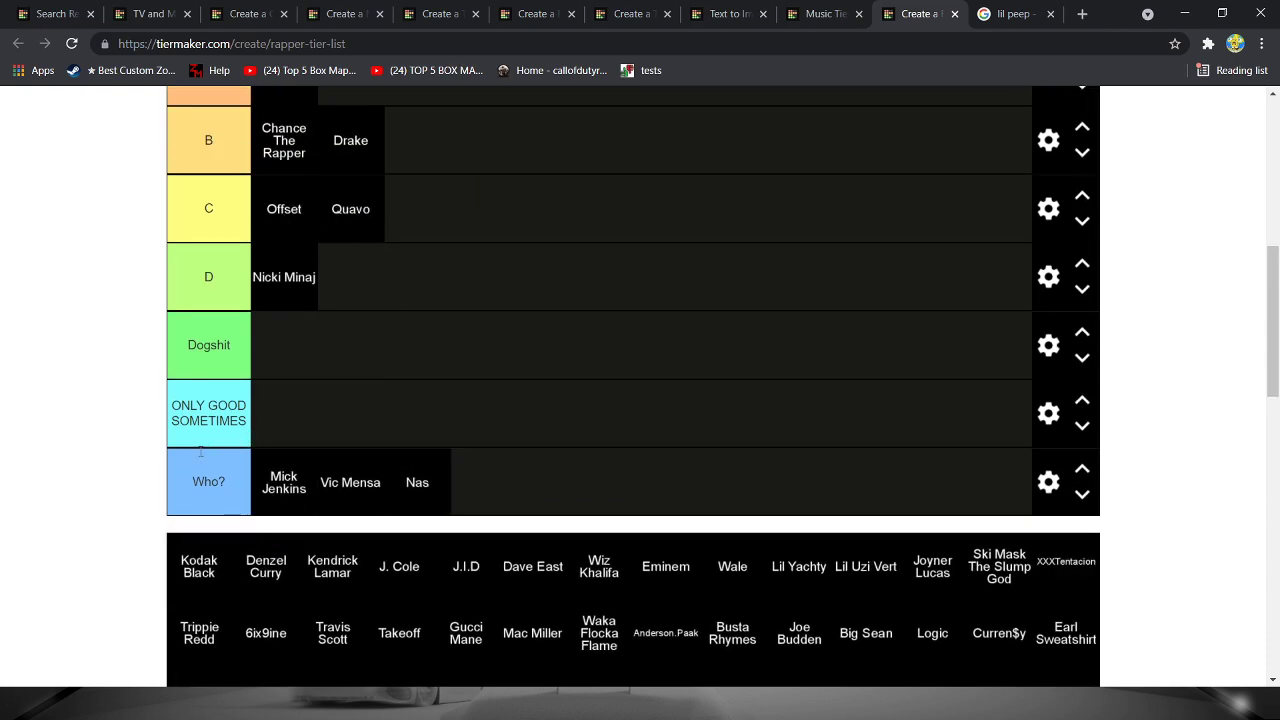
pyautogui.scroll(1, 134, 500)
pyautogui.scroll(-1, 170, 455)
pyautogui.scroll(2, 389, 503)
pyautogui.scroll(-2, 381, 506)
# - Rank Kodak Black in B and Denzel Curry in A
pyautogui.moveTo(199, 580); pyautogui.dragTo(440, 234)
pyautogui.scroll(1, 434, 229)
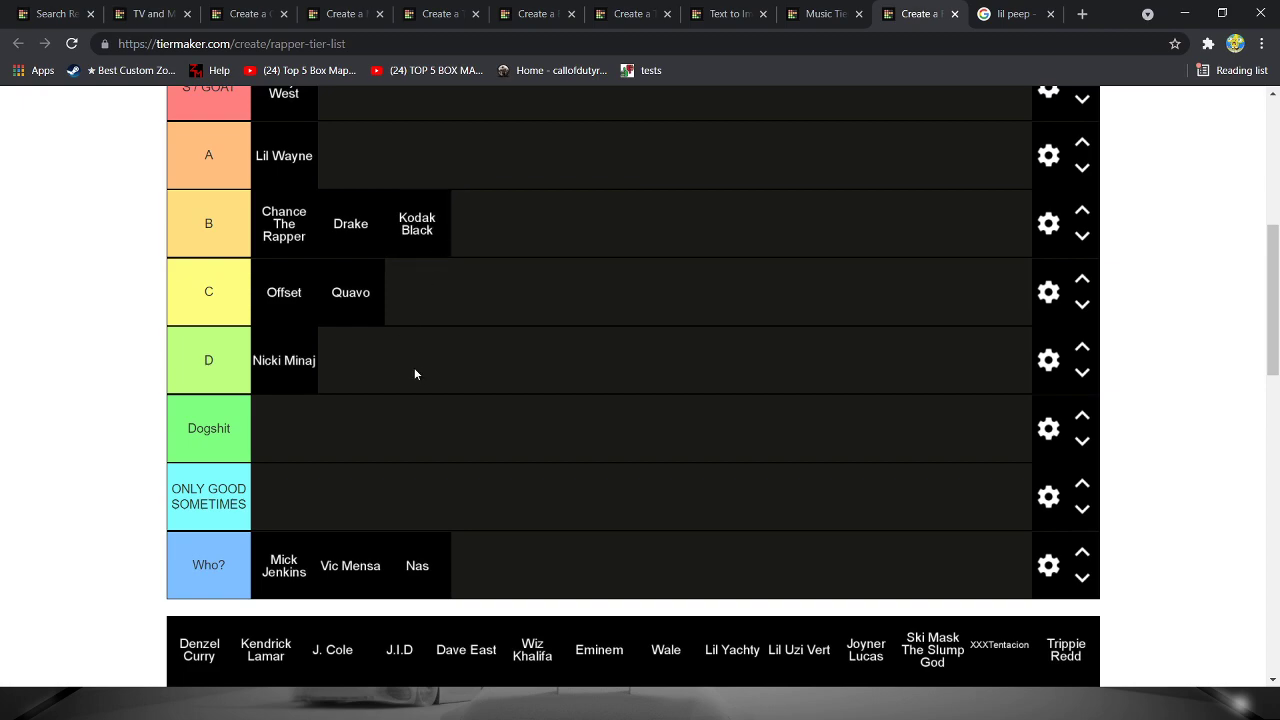
pyautogui.scroll(-1, 418, 350)
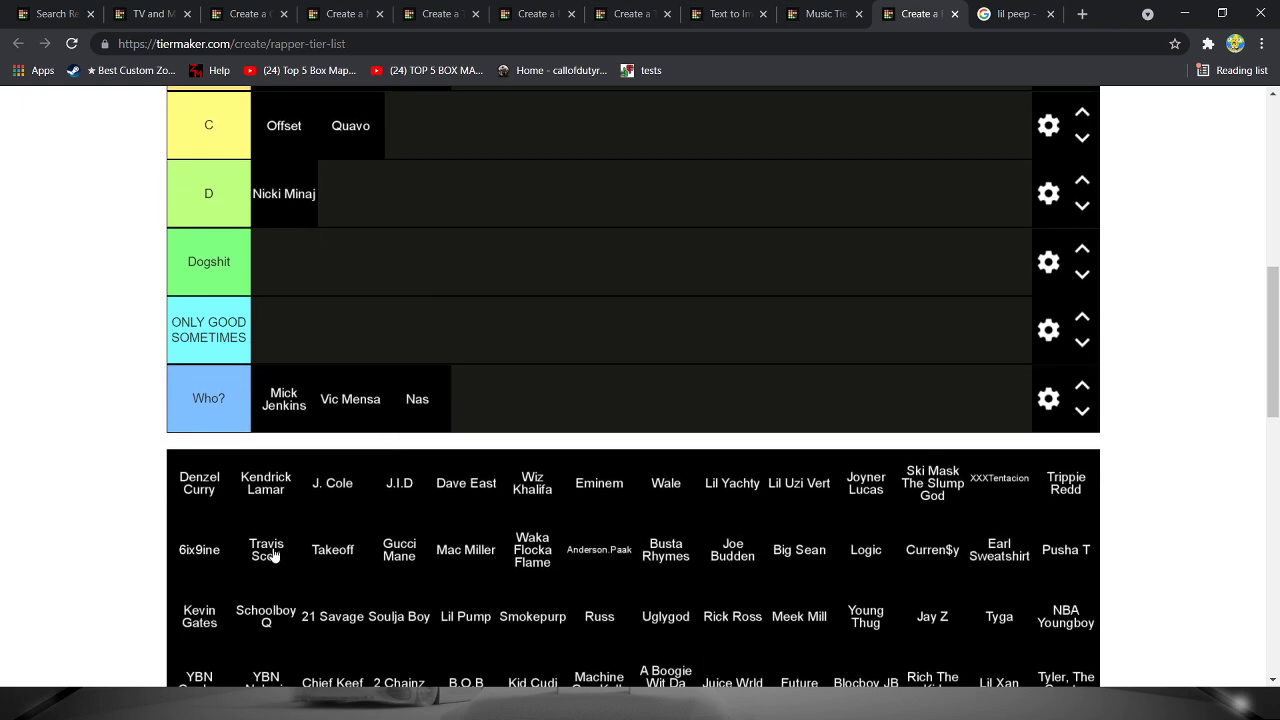
pyautogui.scroll(2, 271, 560)
pyautogui.scroll(-1, 215, 597)
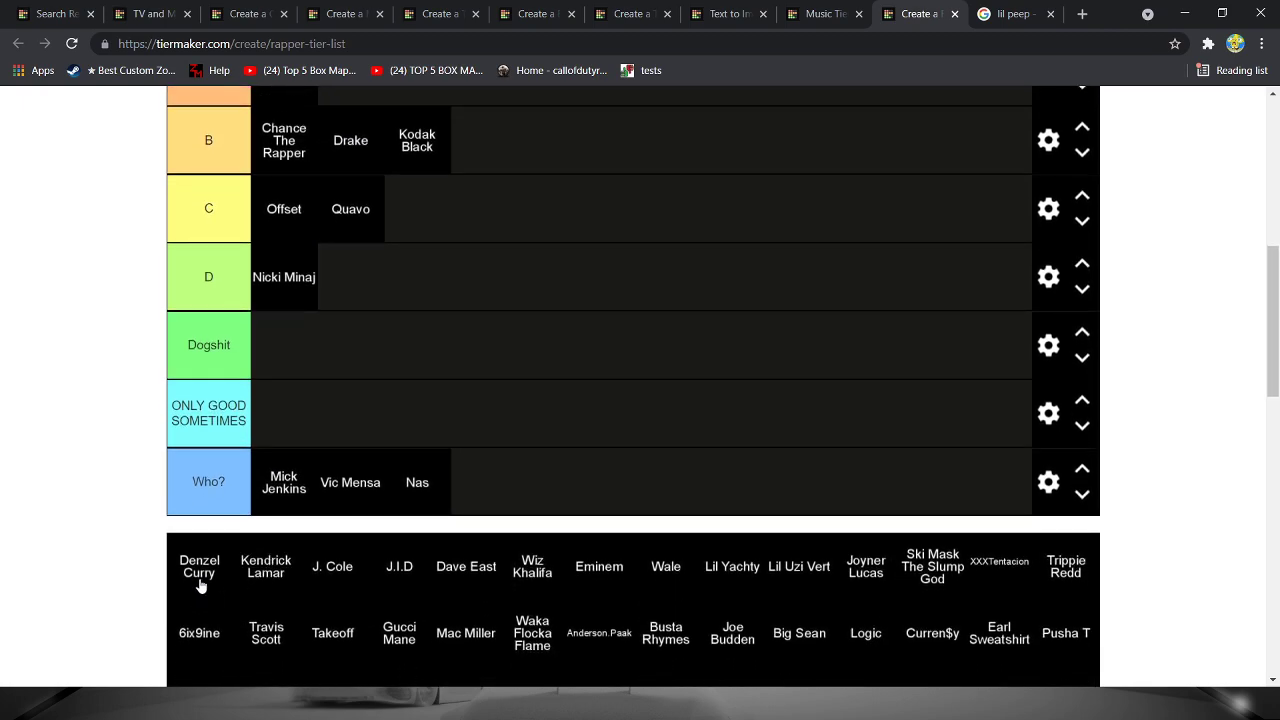
pyautogui.moveTo(215, 597)
pyautogui.mouseDown()
pyautogui.moveTo(405, 270)
pyautogui.moveTo(380, 250)
pyautogui.mouseUp()
# - Settle Denzel Curry in A and rank Kendrick Lamar in S / GOAT
pyautogui.scroll(2, 262, 520)
pyautogui.scroll(-2, 280, 560)
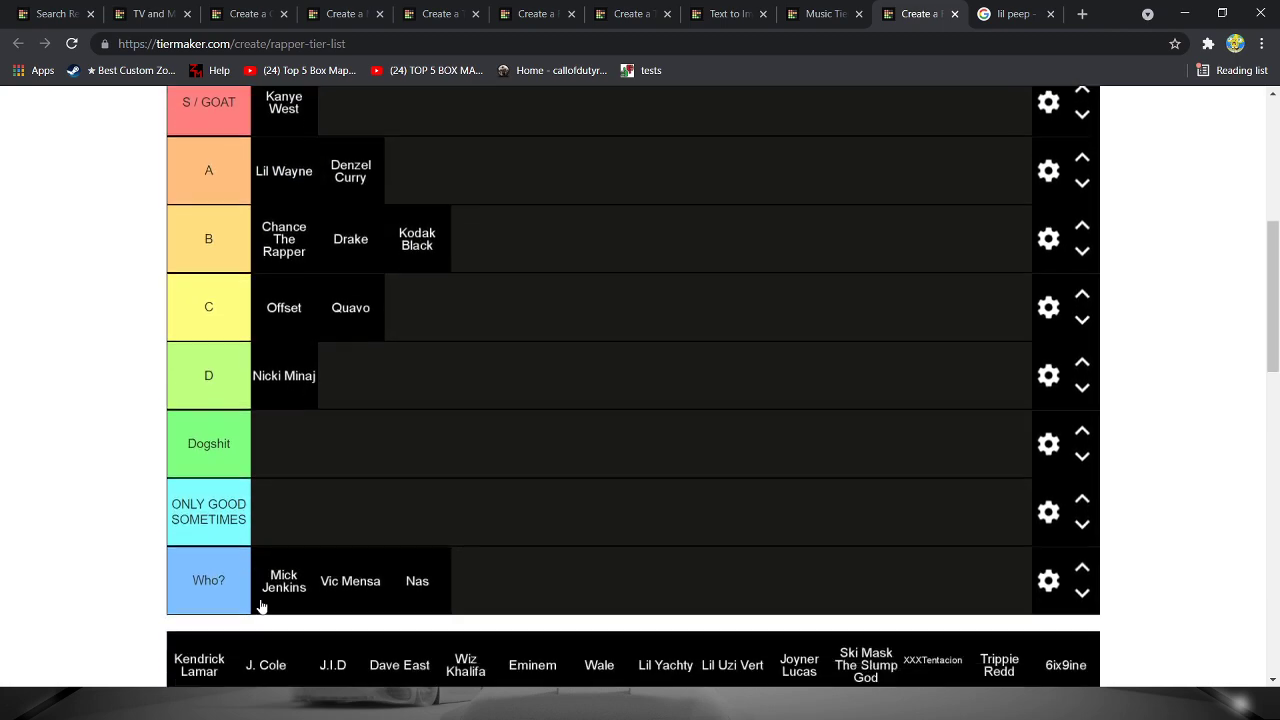
pyautogui.scroll(3, 280, 563)
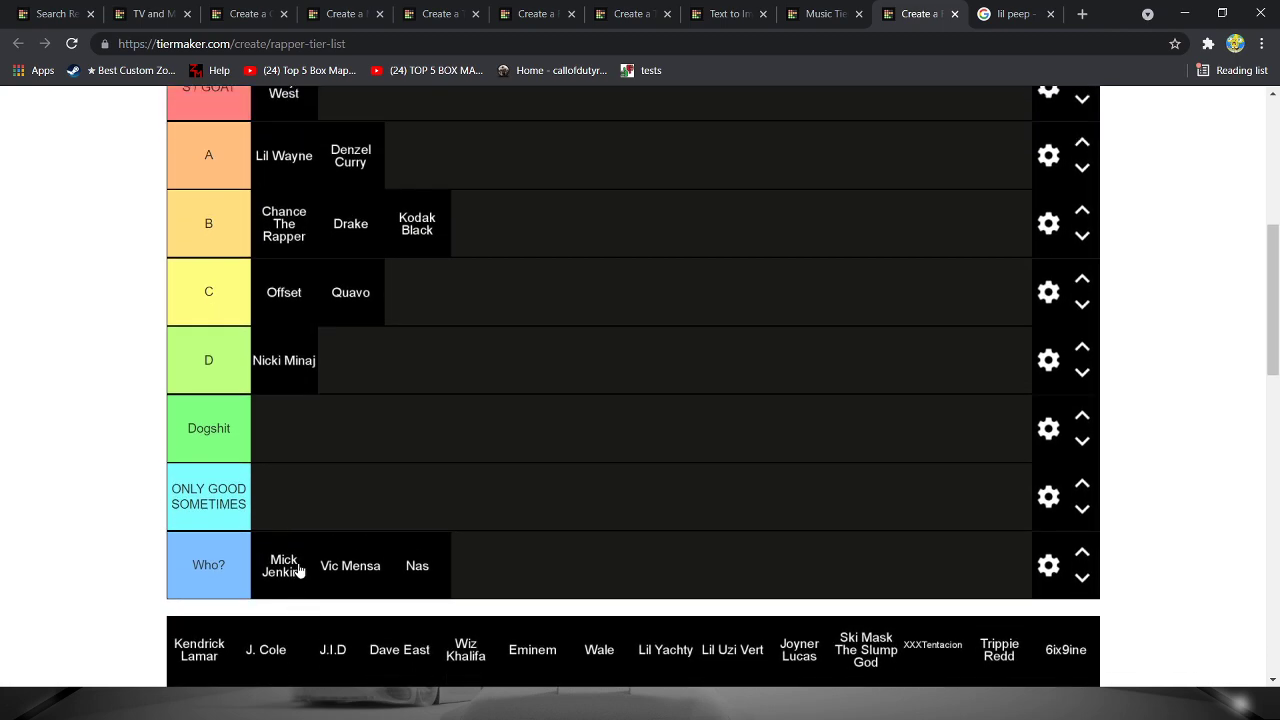
pyautogui.moveTo(371, 310)
pyautogui.mouseDown()
pyautogui.moveTo(350, 255)
pyautogui.moveTo(366, 323)
pyautogui.moveTo(377, 262)
pyautogui.moveTo(389, 314)
pyautogui.moveTo(394, 281)
pyautogui.moveTo(389, 320)
pyautogui.mouseUp()
pyautogui.scroll(-3, 386, 446)
pyautogui.scroll(1, 383, 449)
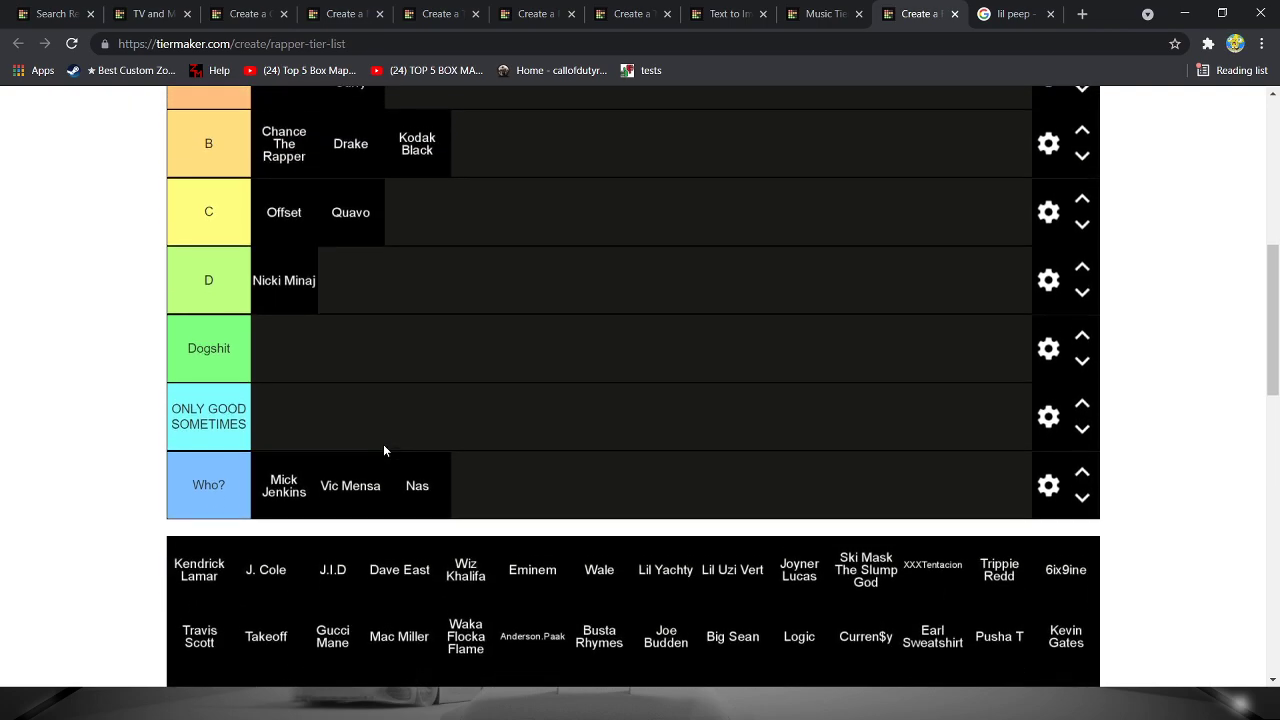
pyautogui.scroll(-2, 203, 425)
pyautogui.scroll(1, 203, 425)
pyautogui.scroll(1, 203, 425)
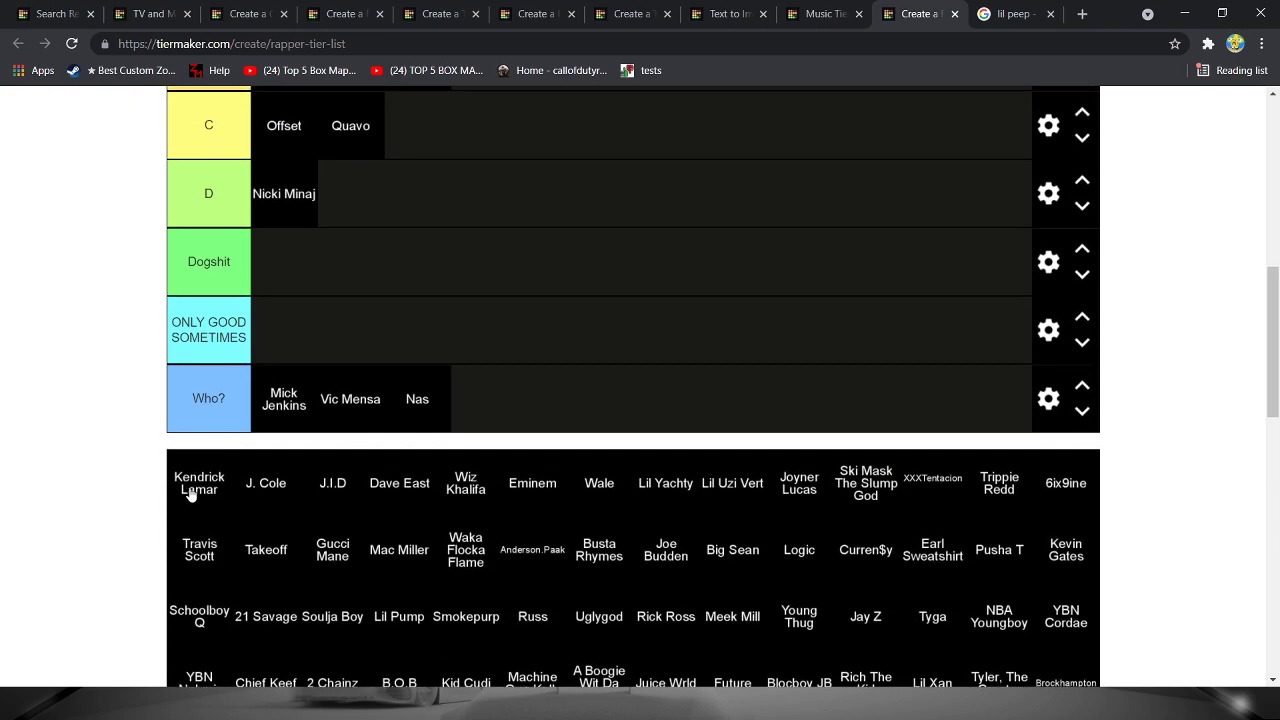
pyautogui.moveTo(190, 490)
pyautogui.mouseDown()
pyautogui.moveTo(195, 463)
pyautogui.moveTo(331, 361)
pyautogui.moveTo(428, 183)
pyautogui.mouseUp()
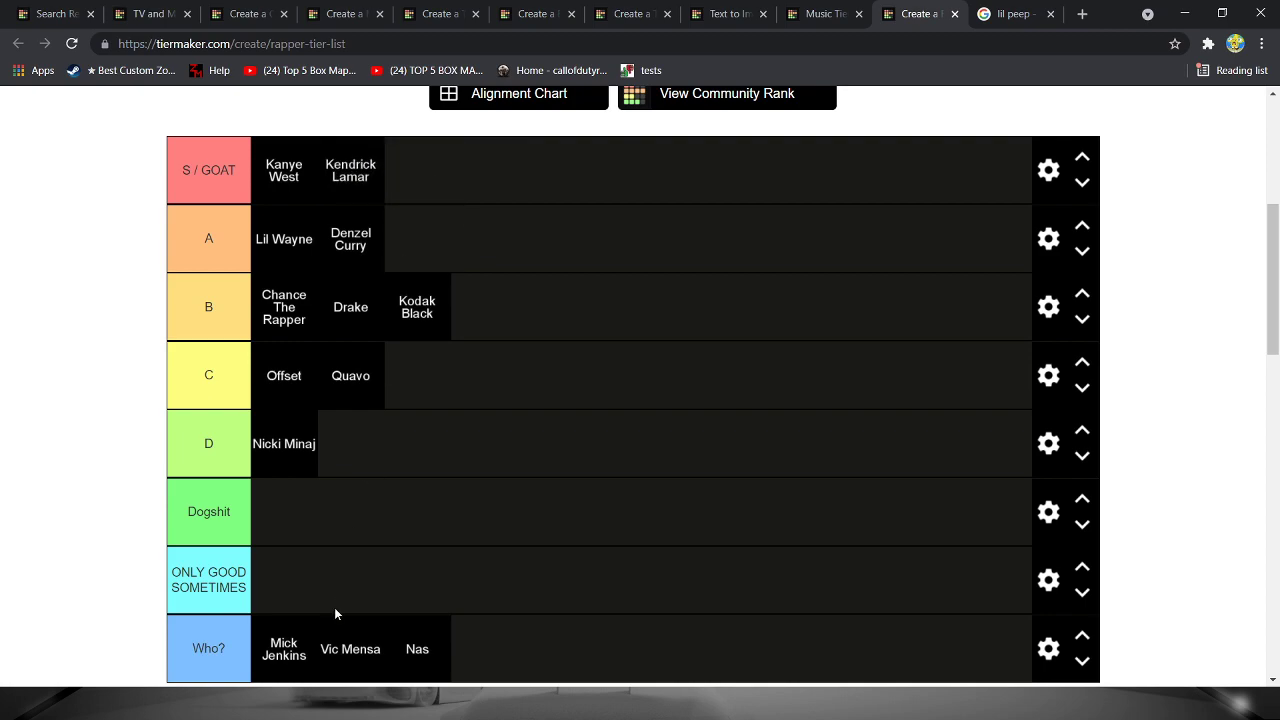
# - Rank J. Cole in tier B beside Kodak Black
pyautogui.scroll(-1, 334, 607)
pyautogui.scroll(1, 844, 245)
pyautogui.scroll(-2, 842, 290)
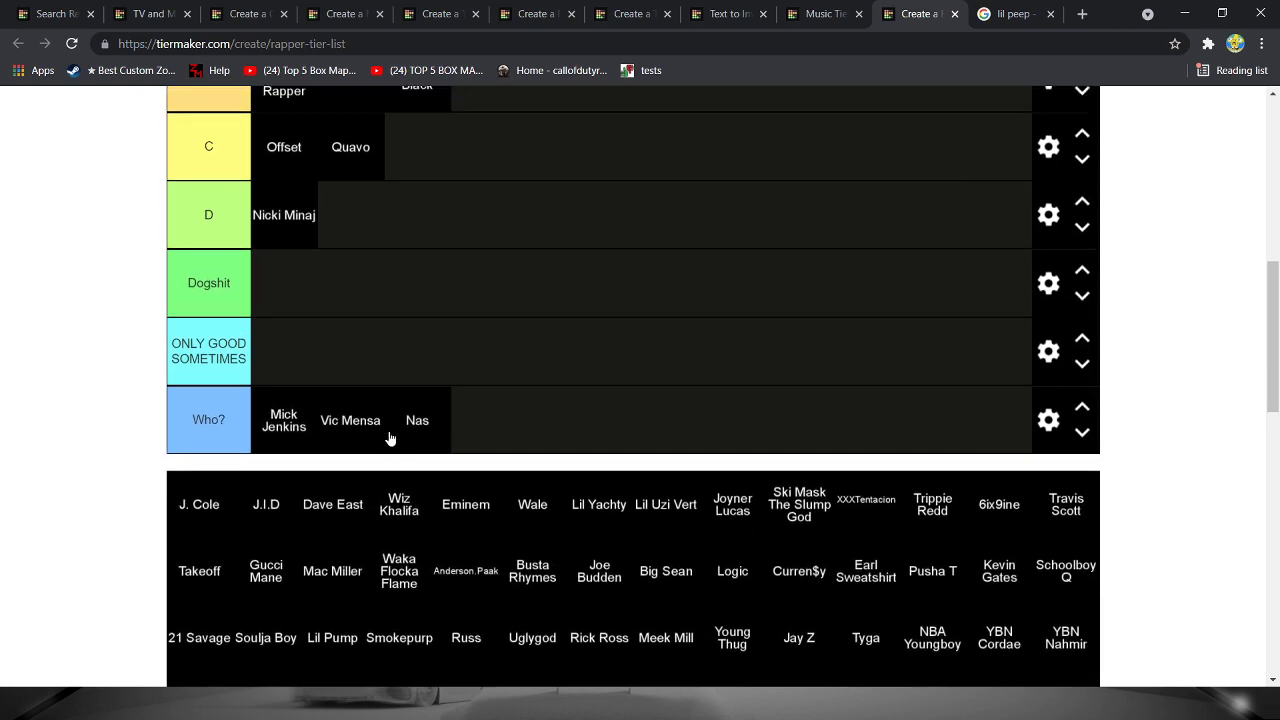
pyautogui.moveTo(225, 589)
pyautogui.mouseDown()
pyautogui.moveTo(331, 397)
pyautogui.moveTo(513, 250)
pyautogui.mouseUp()
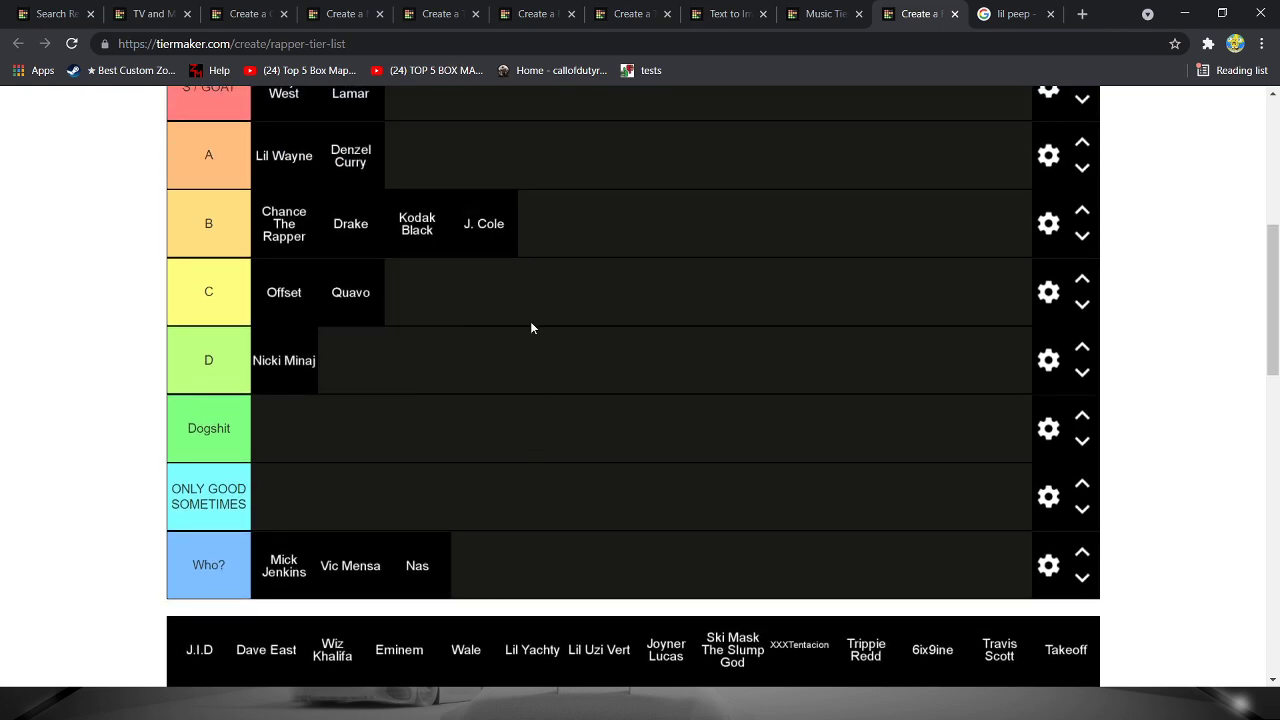
# - Place J.I.D in the Who? tier alongside Nas
pyautogui.scroll(-1, 475, 495)
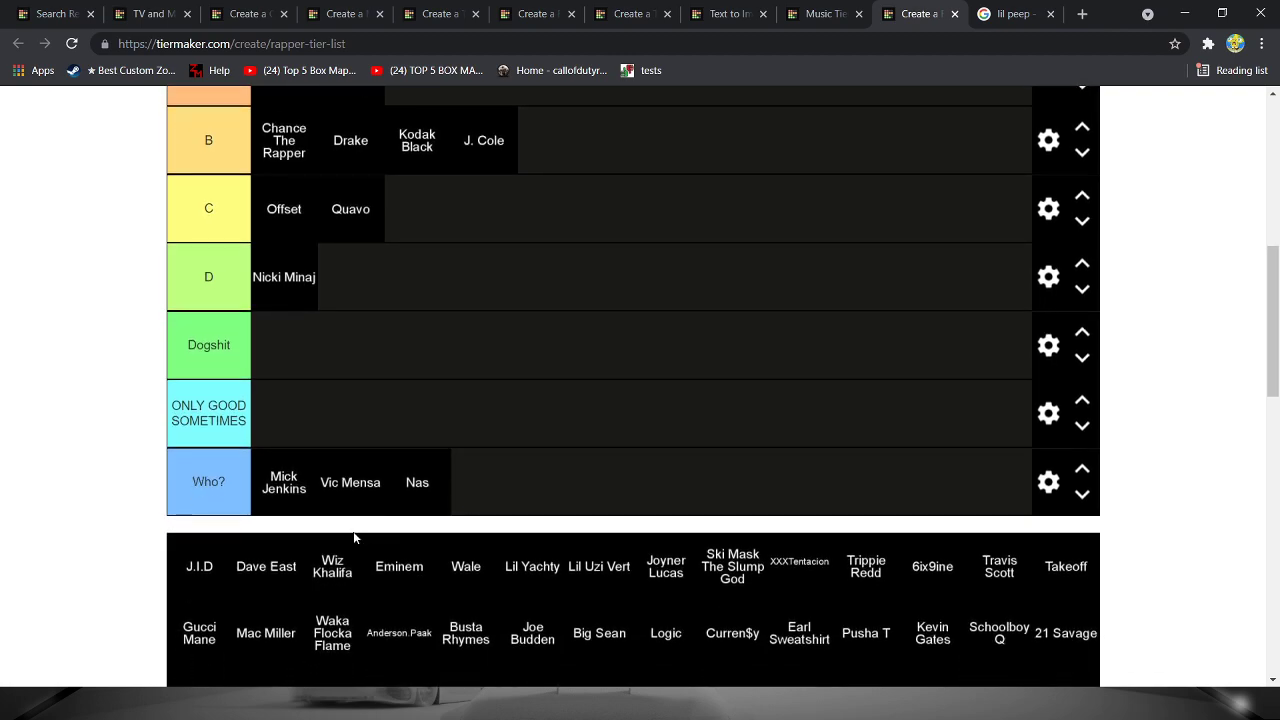
pyautogui.scroll(1, 365, 418)
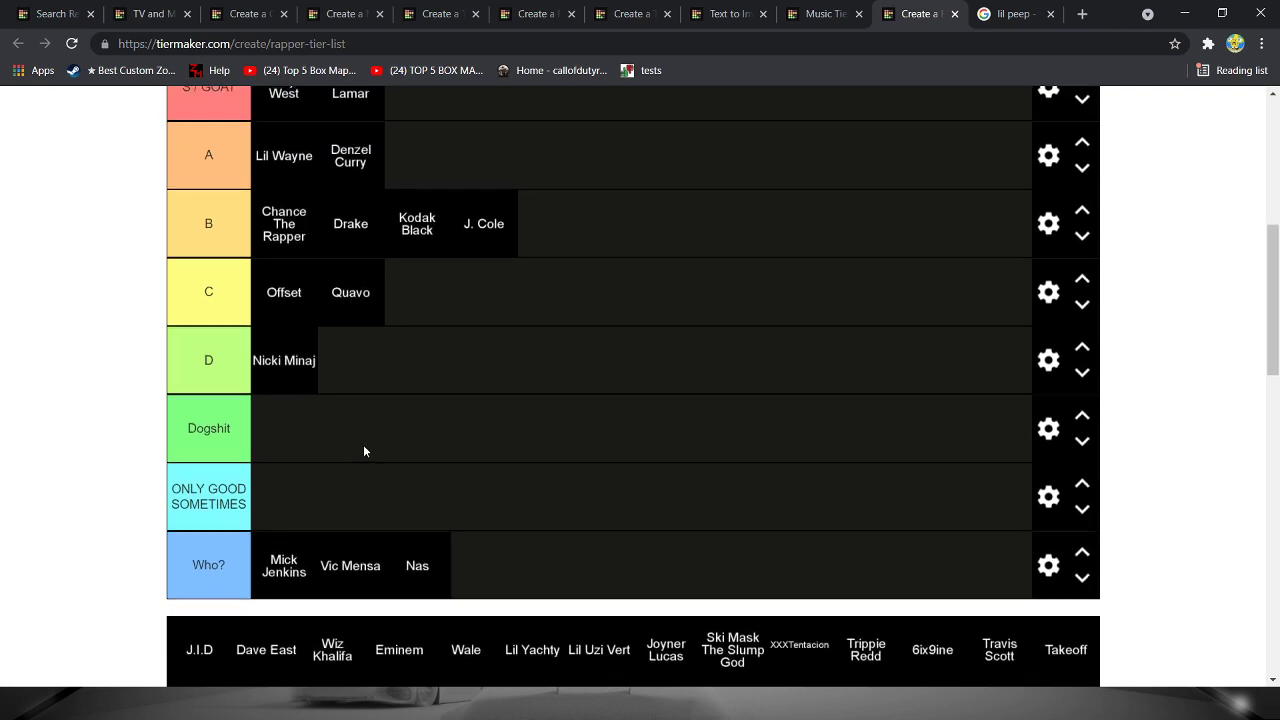
pyautogui.scroll(-1, 366, 455)
pyautogui.scroll(2, 376, 451)
pyautogui.scroll(-2, 414, 449)
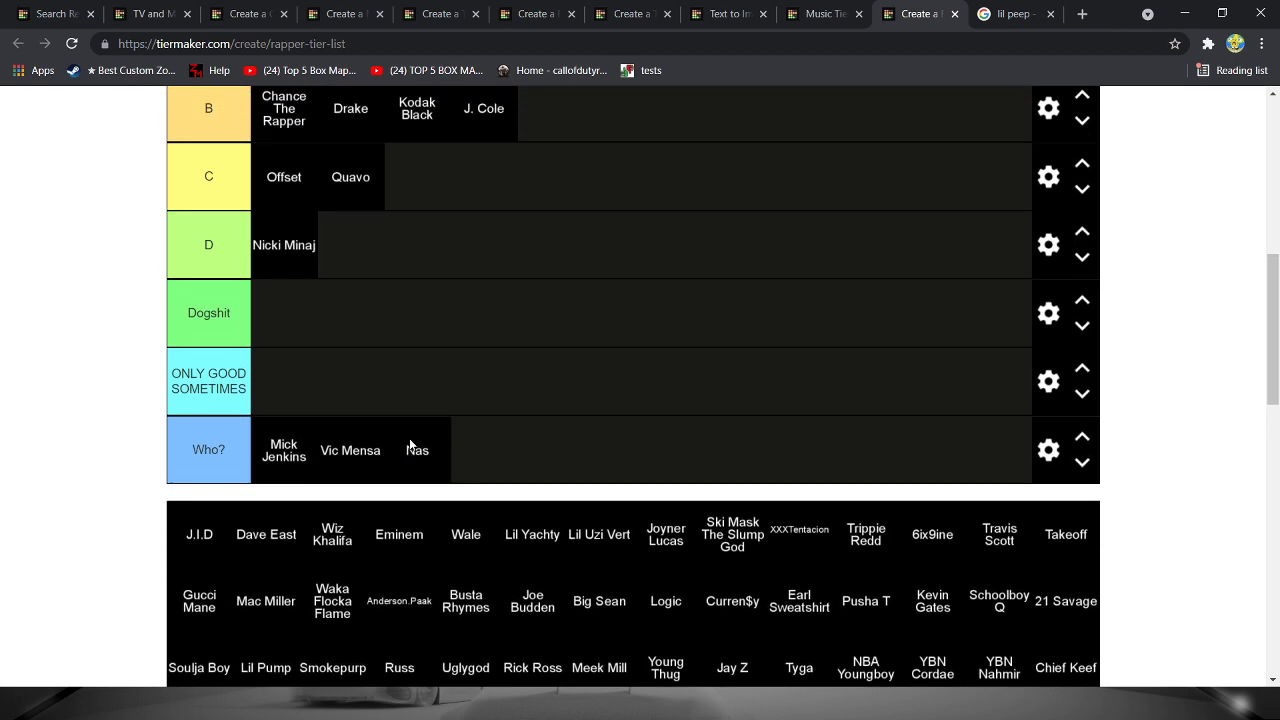
pyautogui.scroll(2, 414, 449)
pyautogui.scroll(-1, 620, 519)
pyautogui.scroll(1, 776, 488)
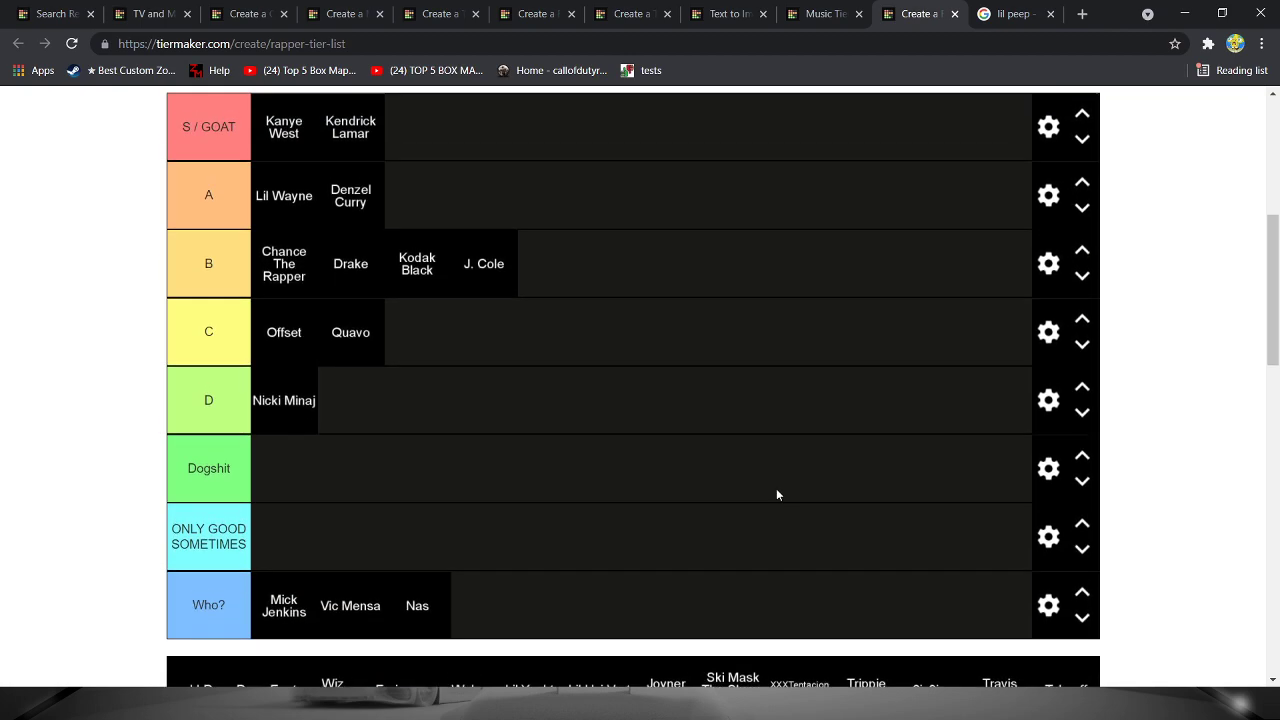
pyautogui.moveTo(1268, 268); pyautogui.dragTo(1265, 284)
pyautogui.scroll(-2, 814, 406)
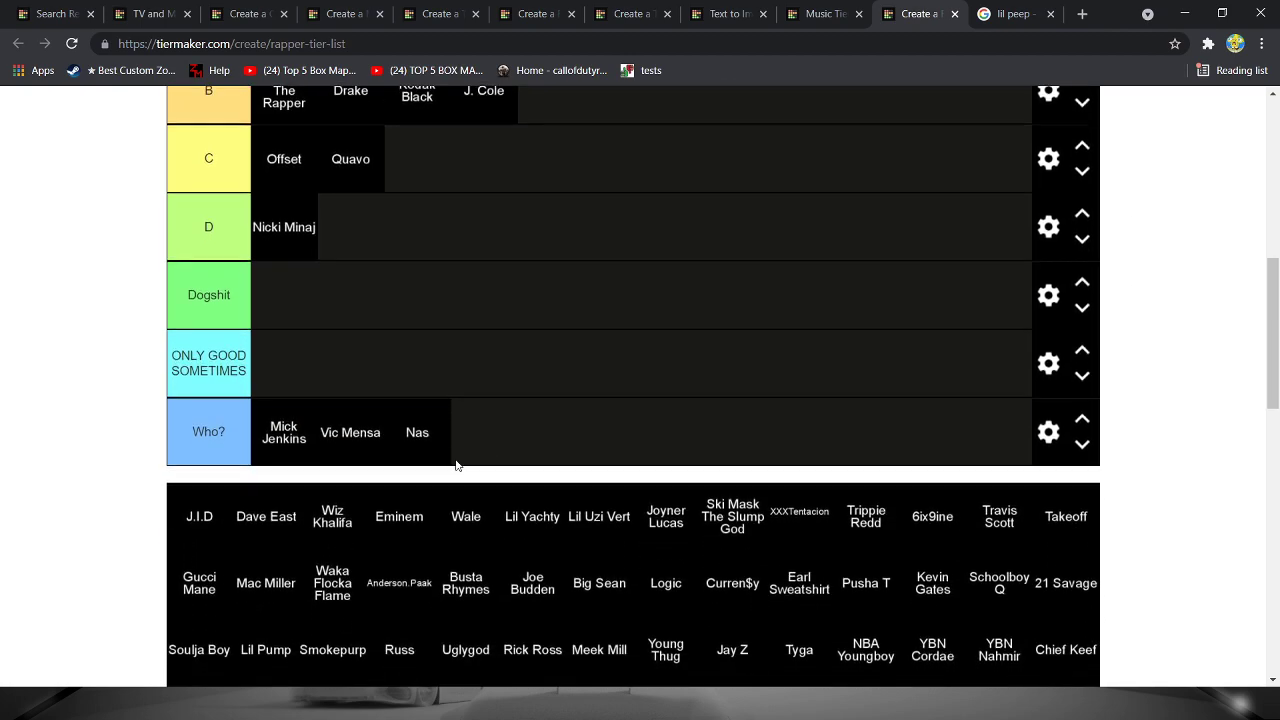
pyautogui.scroll(1, 457, 463)
pyautogui.moveTo(210, 600)
pyautogui.mouseDown()
pyautogui.moveTo(471, 471)
pyautogui.moveTo(487, 522)
pyautogui.mouseUp()
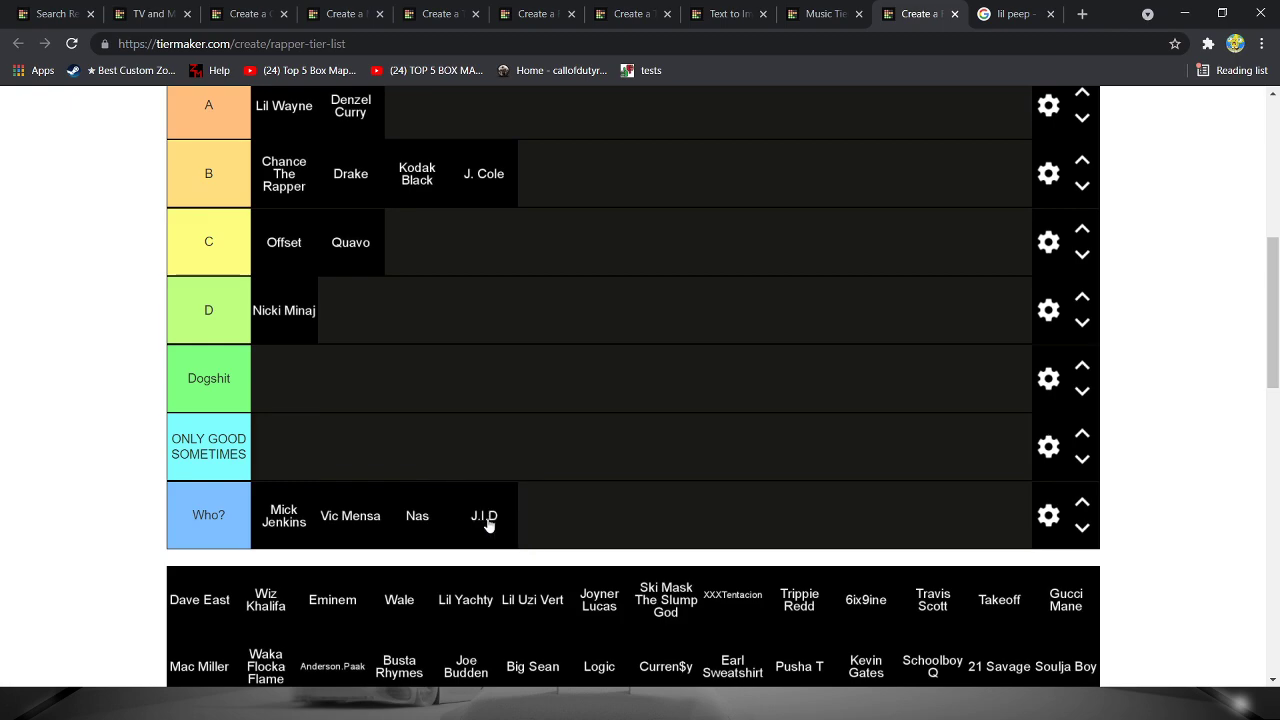
# - Add Dave East to the Who? tier after J.I.D
pyautogui.scroll(-1, 239, 603)
pyautogui.scroll(1, 239, 603)
pyautogui.moveTo(239, 603)
pyautogui.mouseDown()
pyautogui.moveTo(540, 523)
pyautogui.moveTo(485, 548)
pyautogui.moveTo(248, 603)
pyautogui.moveTo(606, 489)
pyautogui.moveTo(594, 511)
pyautogui.mouseUp()
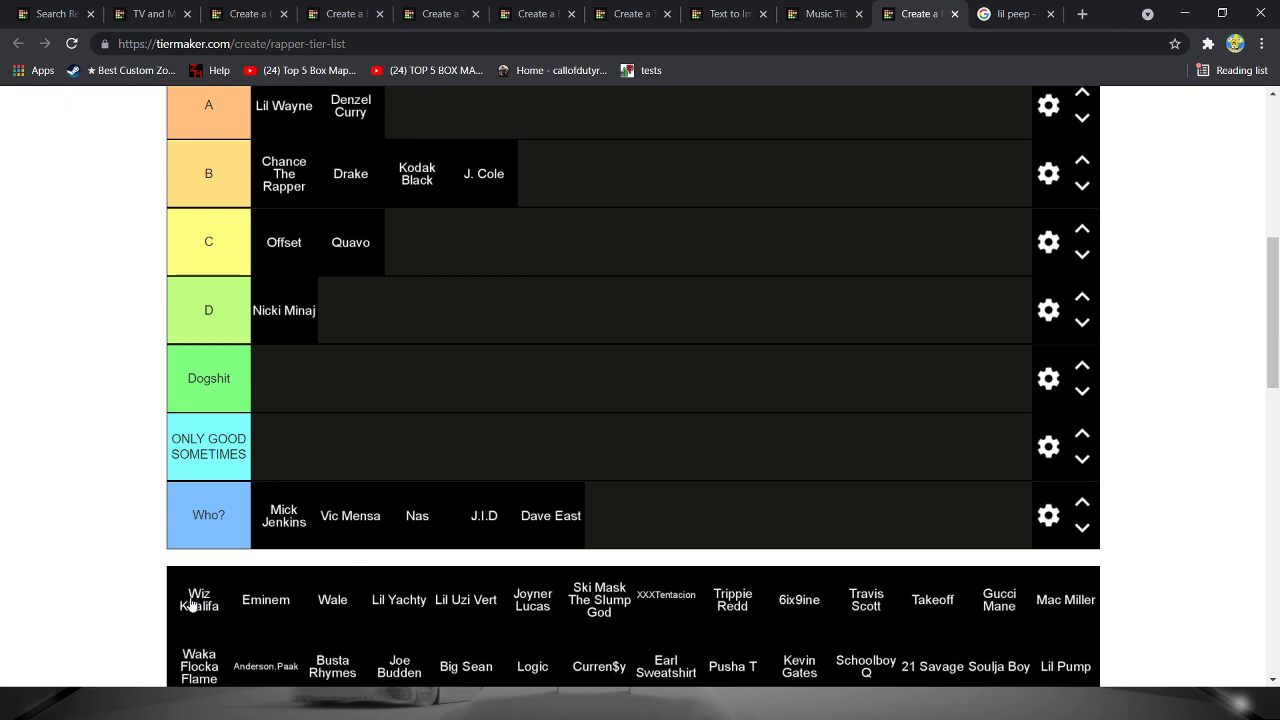
# - Rank Wiz Khalifa in the A tier after Denzel Curry, moving him down from S / GOAT
pyautogui.scroll(2, 323, 371)
pyautogui.moveTo(198, 603)
pyautogui.mouseDown()
pyautogui.moveTo(323, 371)
pyautogui.moveTo(476, 297)
pyautogui.moveTo(488, 227)
pyautogui.mouseUp()
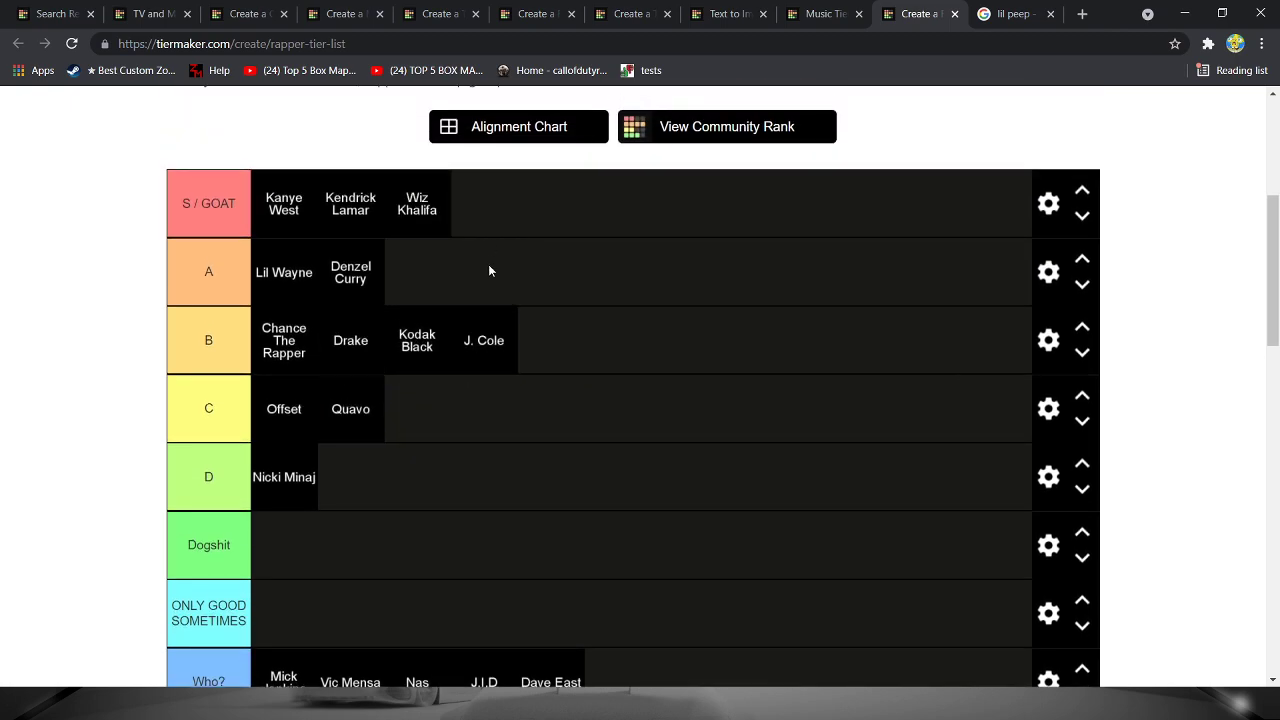
pyautogui.scroll(-3, 474, 249)
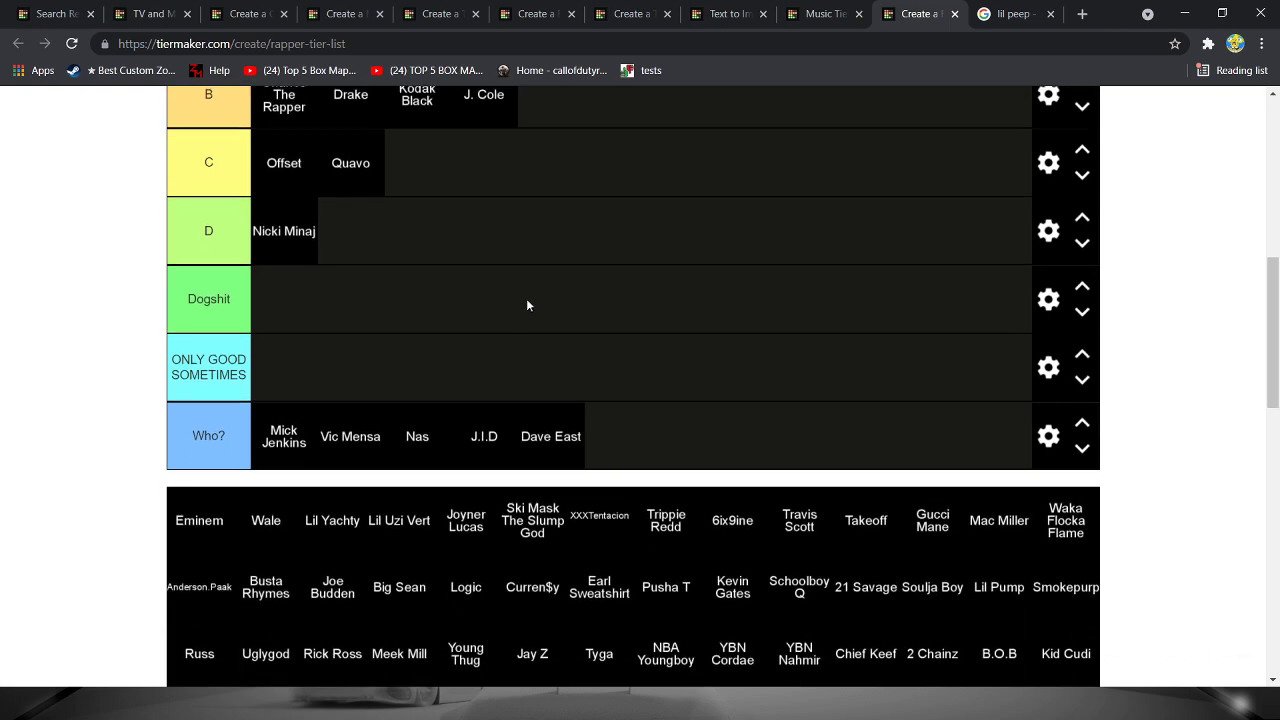
pyautogui.scroll(2, 526, 303)
pyautogui.moveTo(434, 137); pyautogui.dragTo(469, 190)
# - Add Eminem to the S / GOAT tier
pyautogui.scroll(-1, 497, 249)
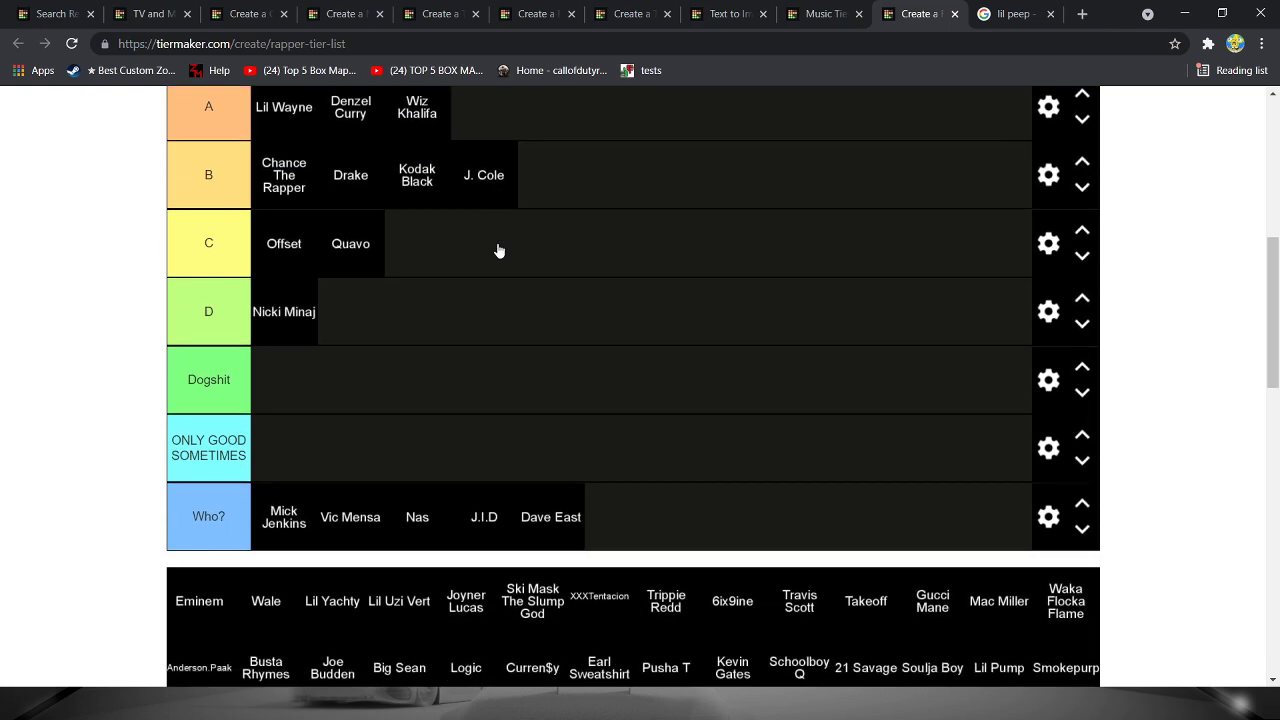
pyautogui.scroll(1, 497, 249)
pyautogui.scroll(-2, 449, 332)
pyautogui.scroll(2, 449, 332)
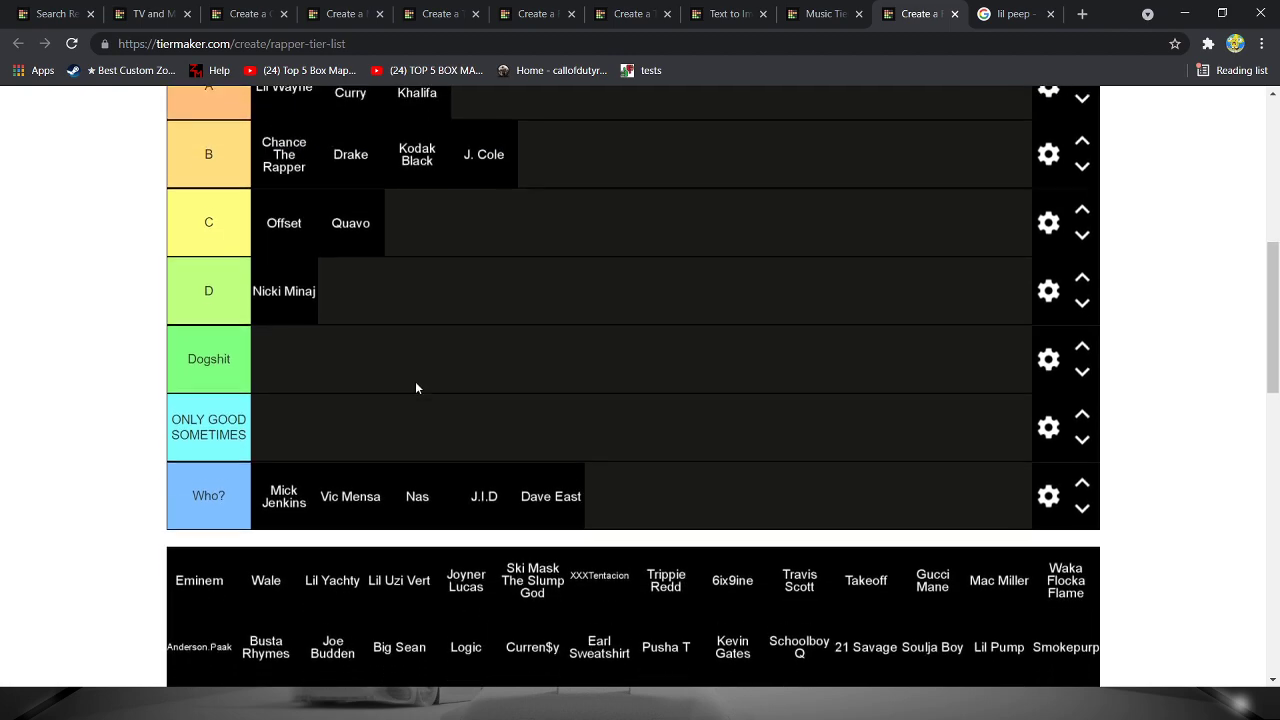
pyautogui.scroll(-2, 414, 386)
pyautogui.moveTo(241, 479)
pyautogui.mouseDown()
pyautogui.moveTo(289, 329)
pyautogui.moveTo(475, 200)
pyautogui.moveTo(457, 229)
pyautogui.mouseUp()
# - Rank Wale in the Who? tier after Dave East
pyautogui.scroll(1, 475, 200)
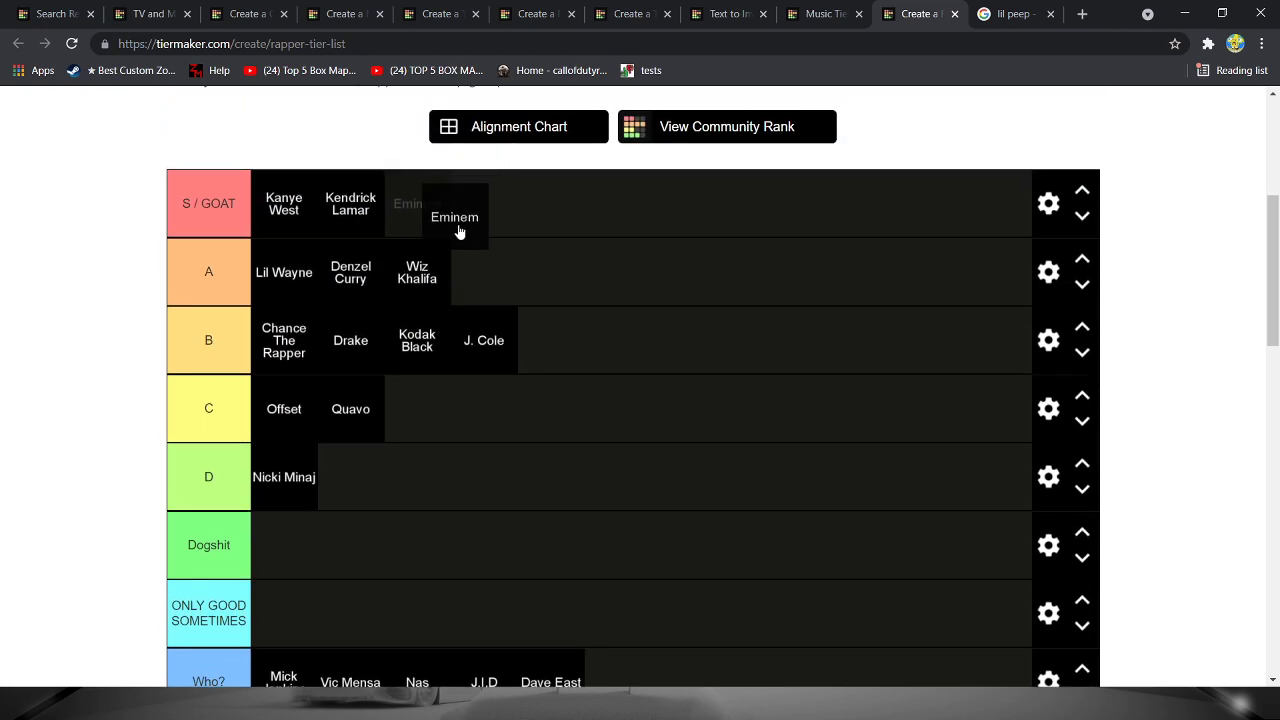
pyautogui.scroll(-3, 457, 443)
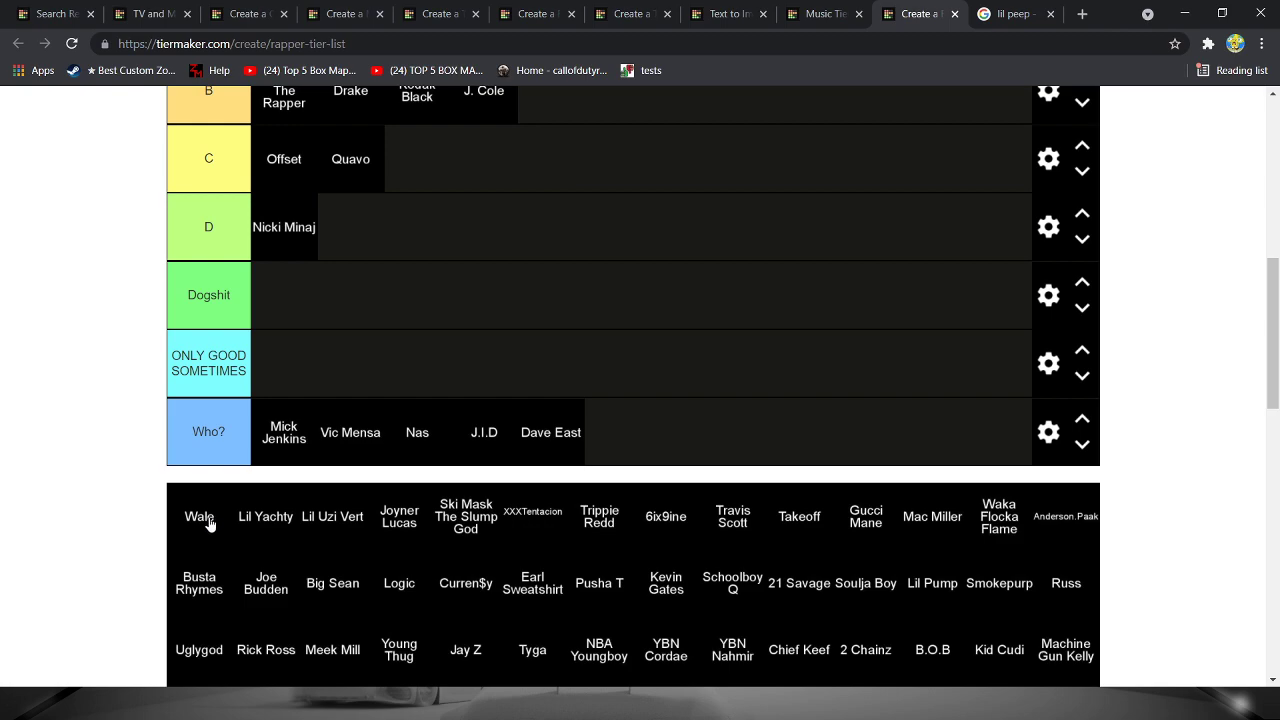
pyautogui.moveTo(206, 520)
pyautogui.mouseDown()
pyautogui.moveTo(716, 424)
pyautogui.moveTo(690, 432)
pyautogui.mouseUp()
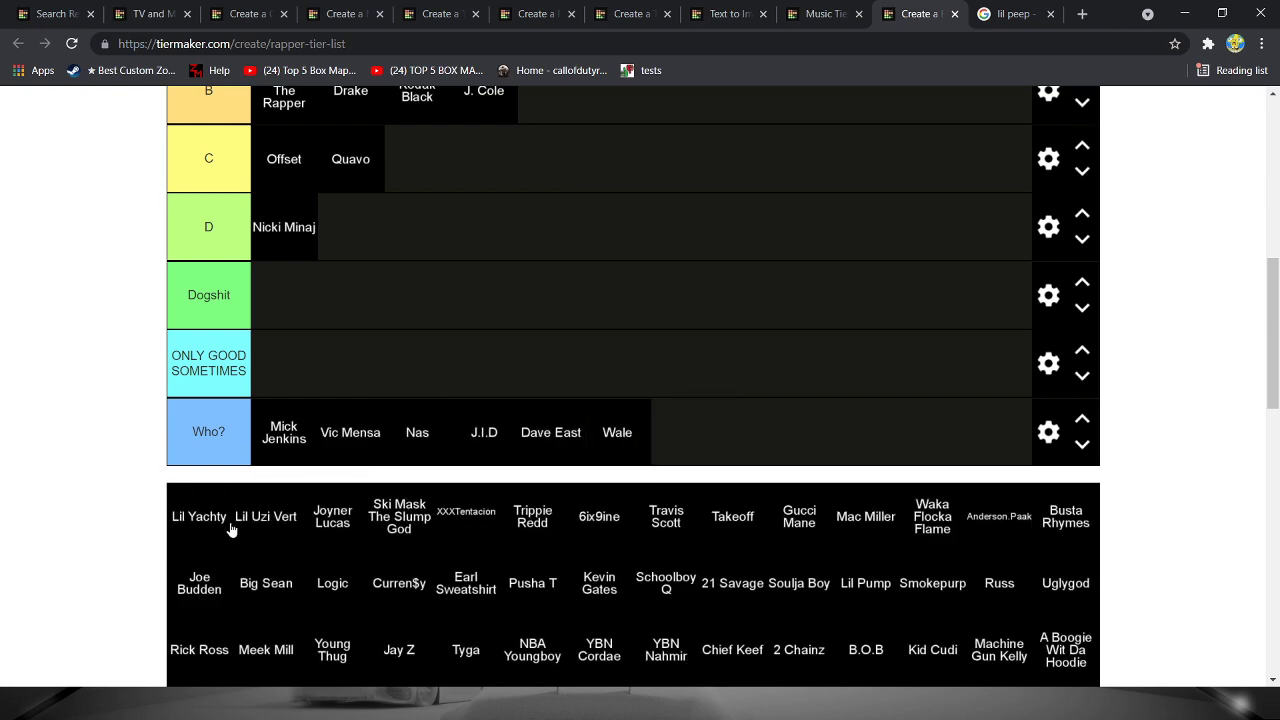
pyautogui.scroll(3, 228, 530)
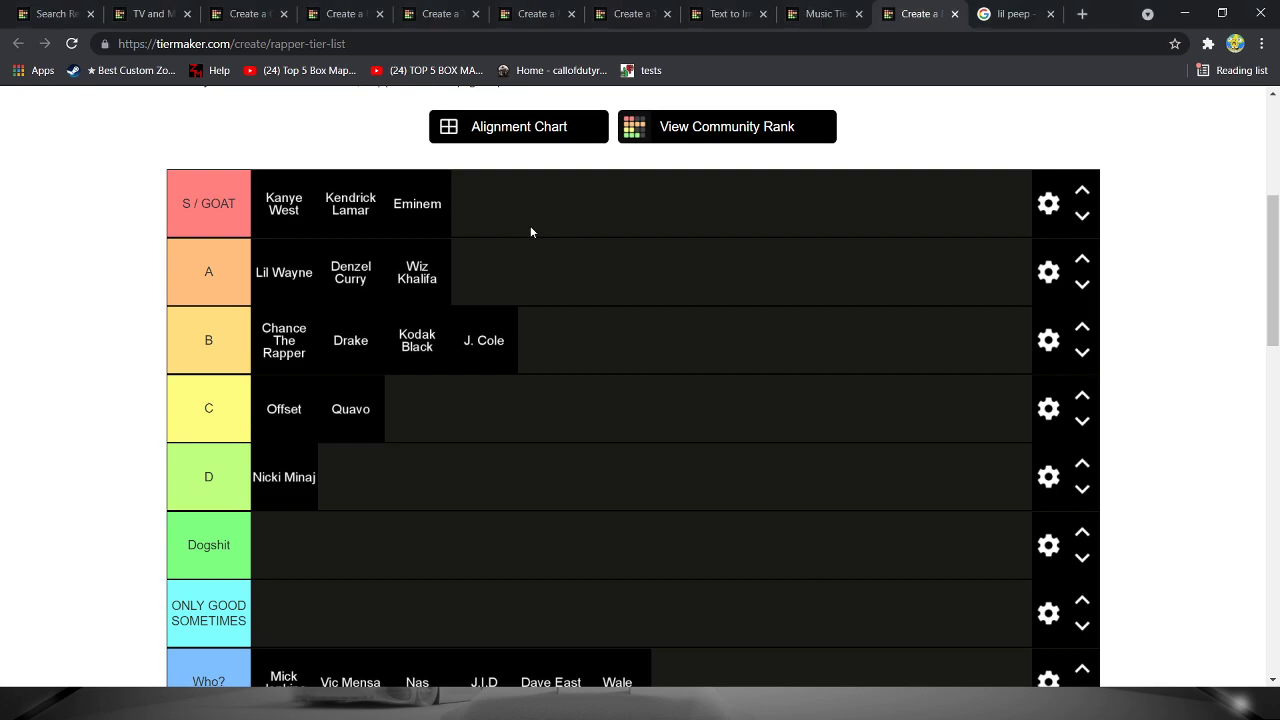
pyautogui.scroll(-4, 540, 245)
pyautogui.scroll(3, 542, 275)
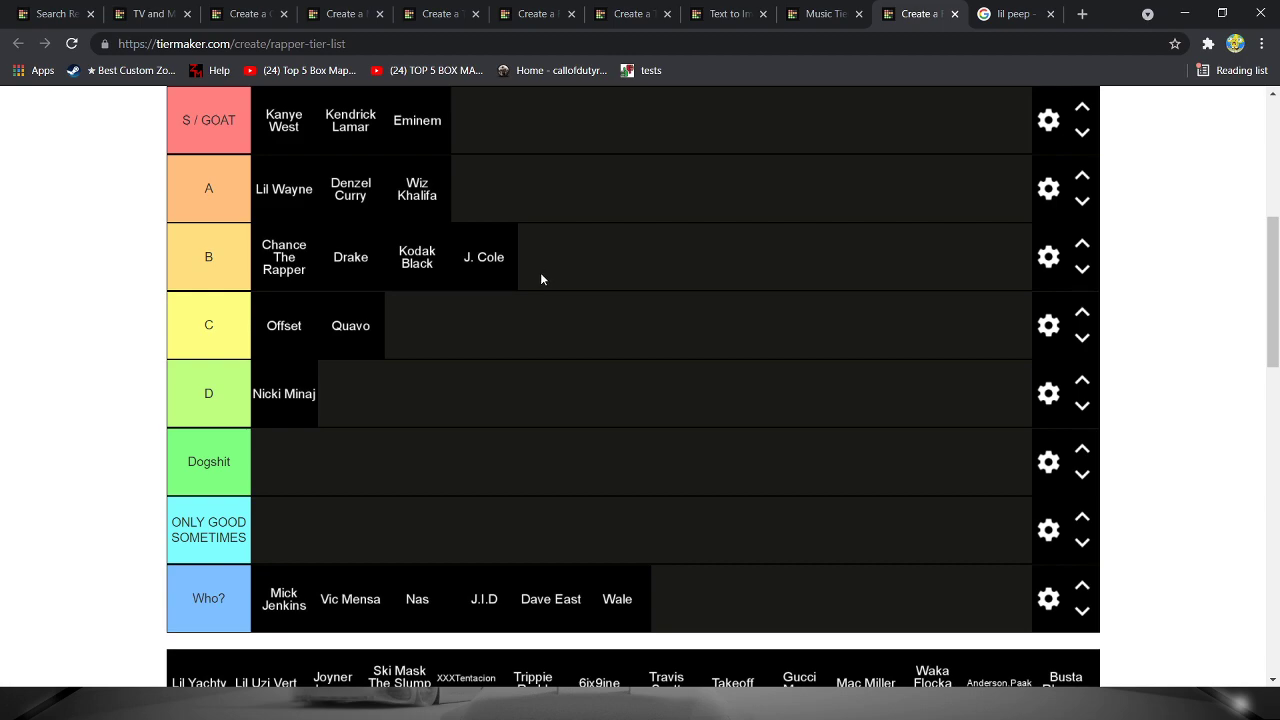
pyautogui.scroll(1, 536, 345)
pyautogui.scroll(-3, 500, 403)
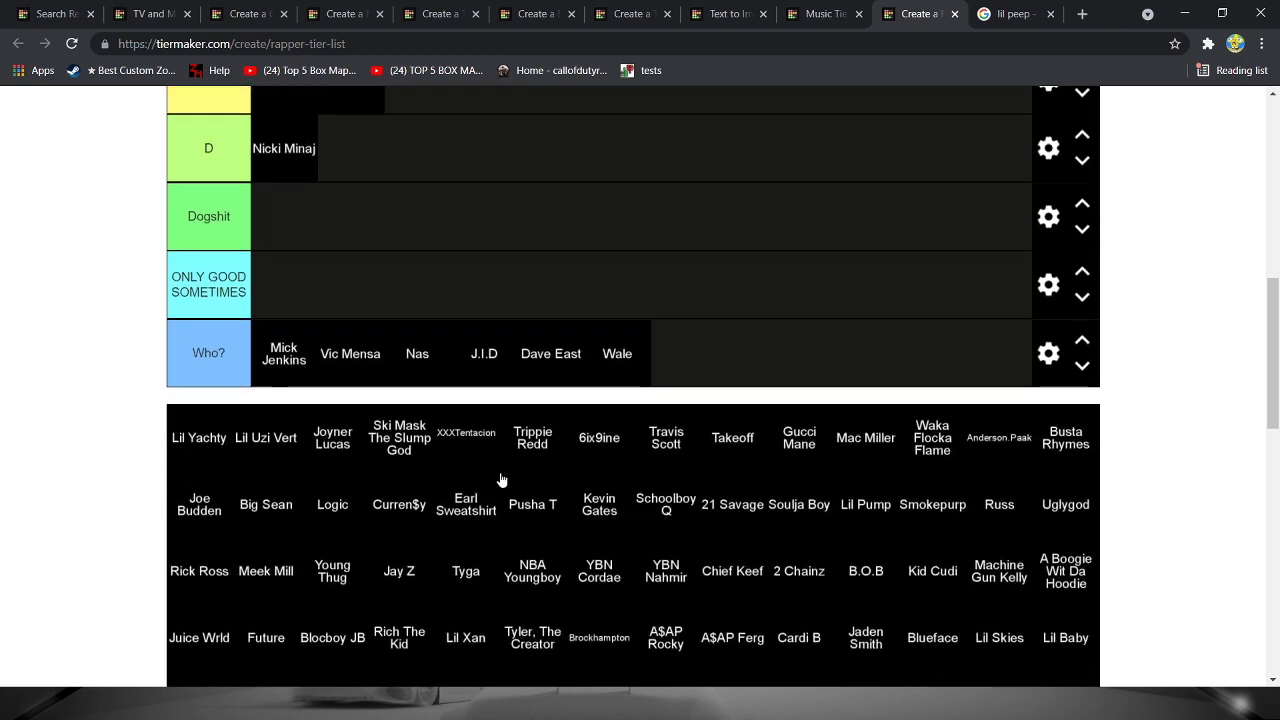
pyautogui.scroll(2, 502, 480)
pyautogui.scroll(2, 502, 508)
pyautogui.scroll(-4, 502, 508)
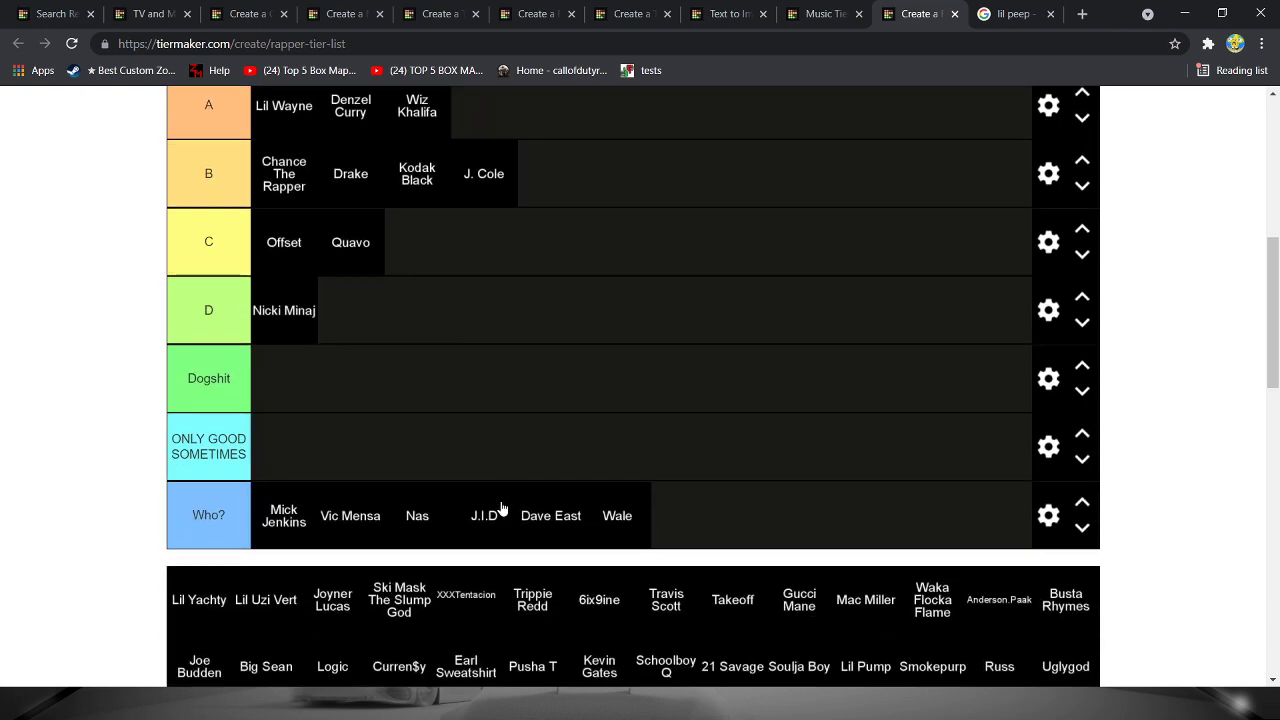
pyautogui.scroll(1, 502, 508)
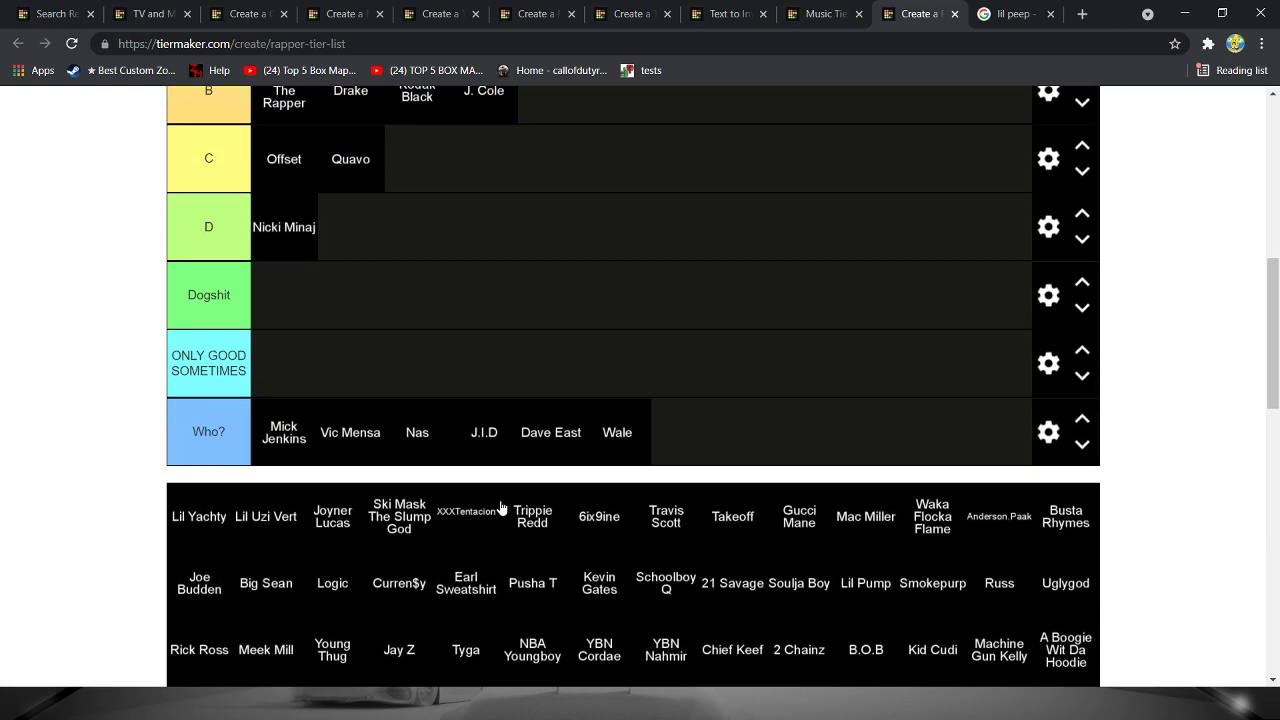
pyautogui.scroll(3, 502, 508)
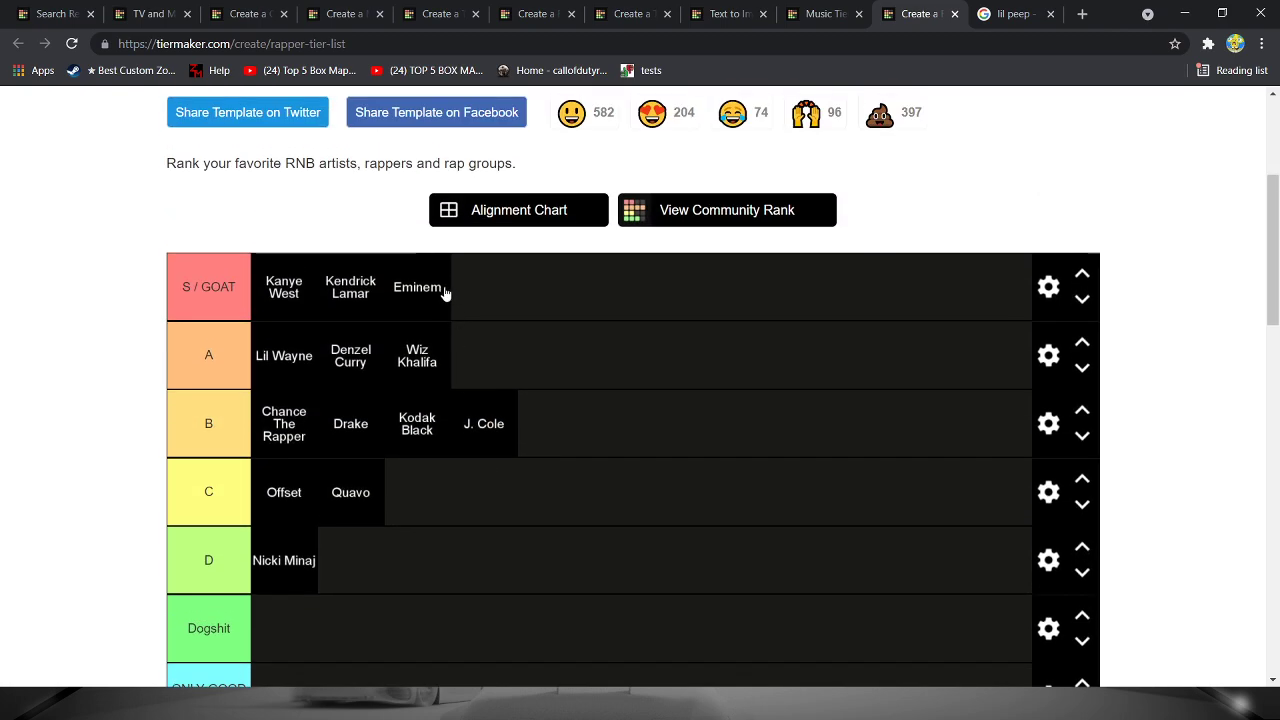
pyautogui.scroll(-3, 444, 292)
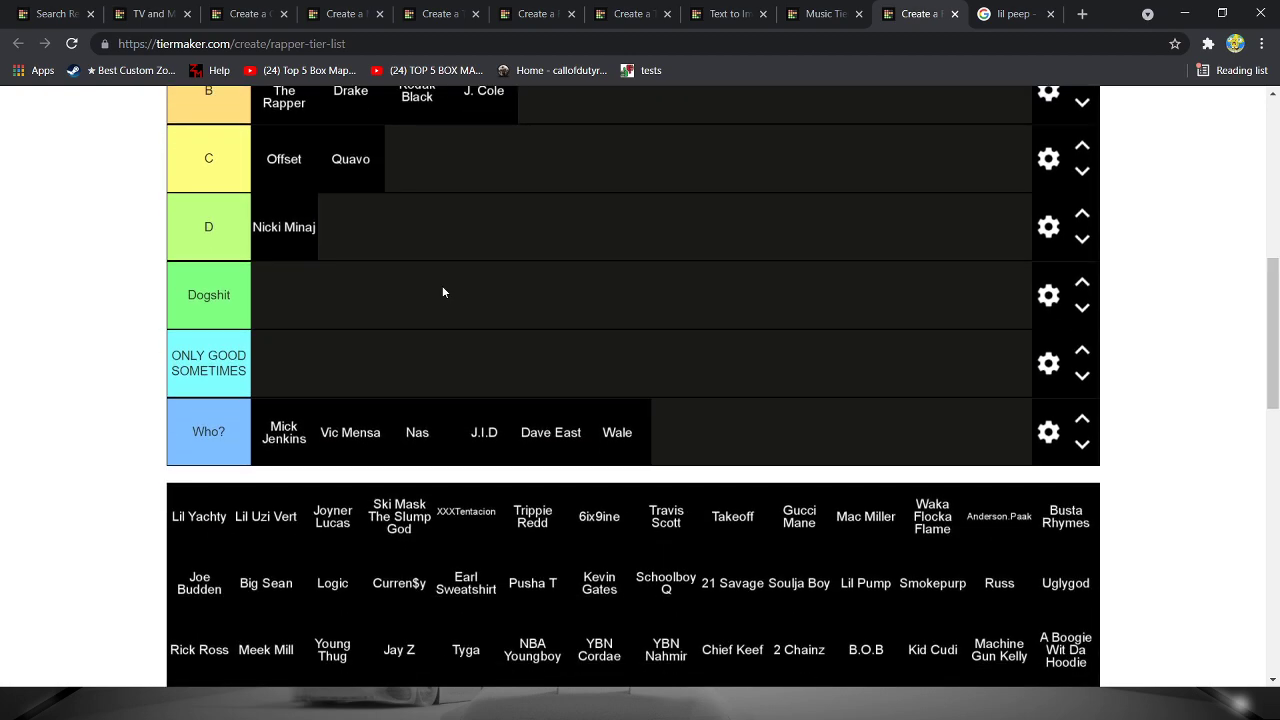
pyautogui.scroll(2, 443, 292)
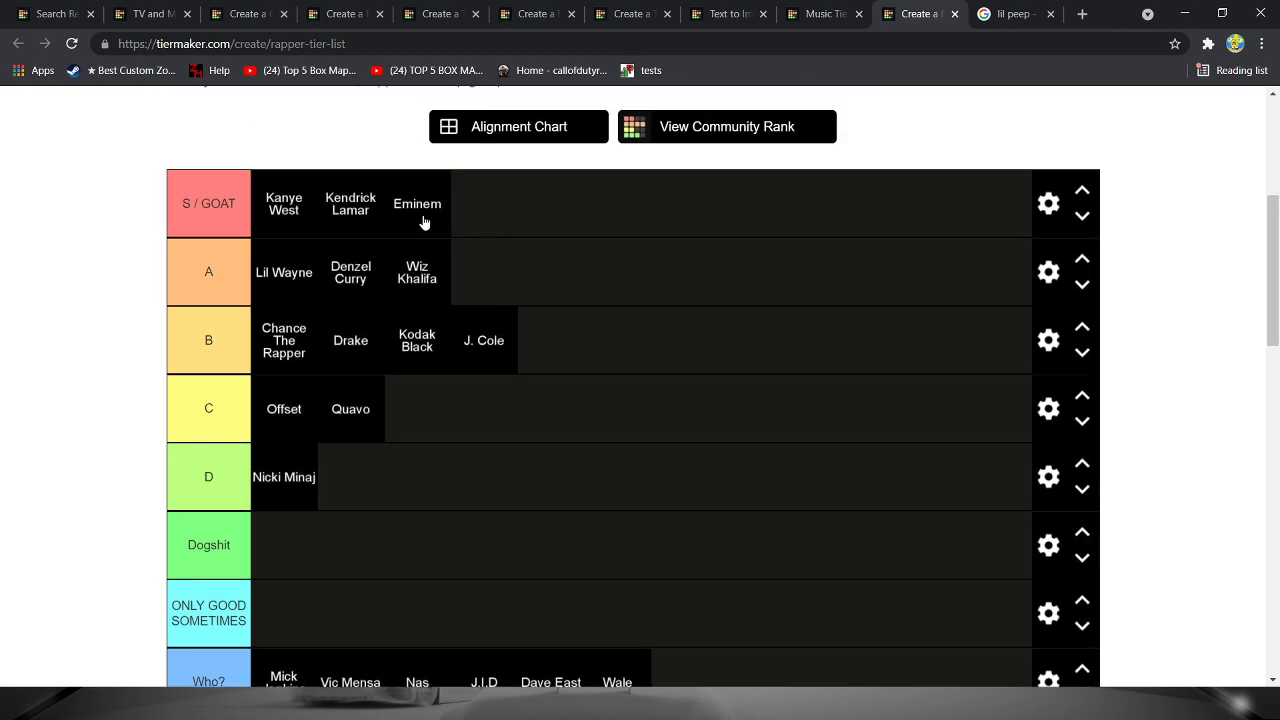
pyautogui.scroll(-2, 431, 289)
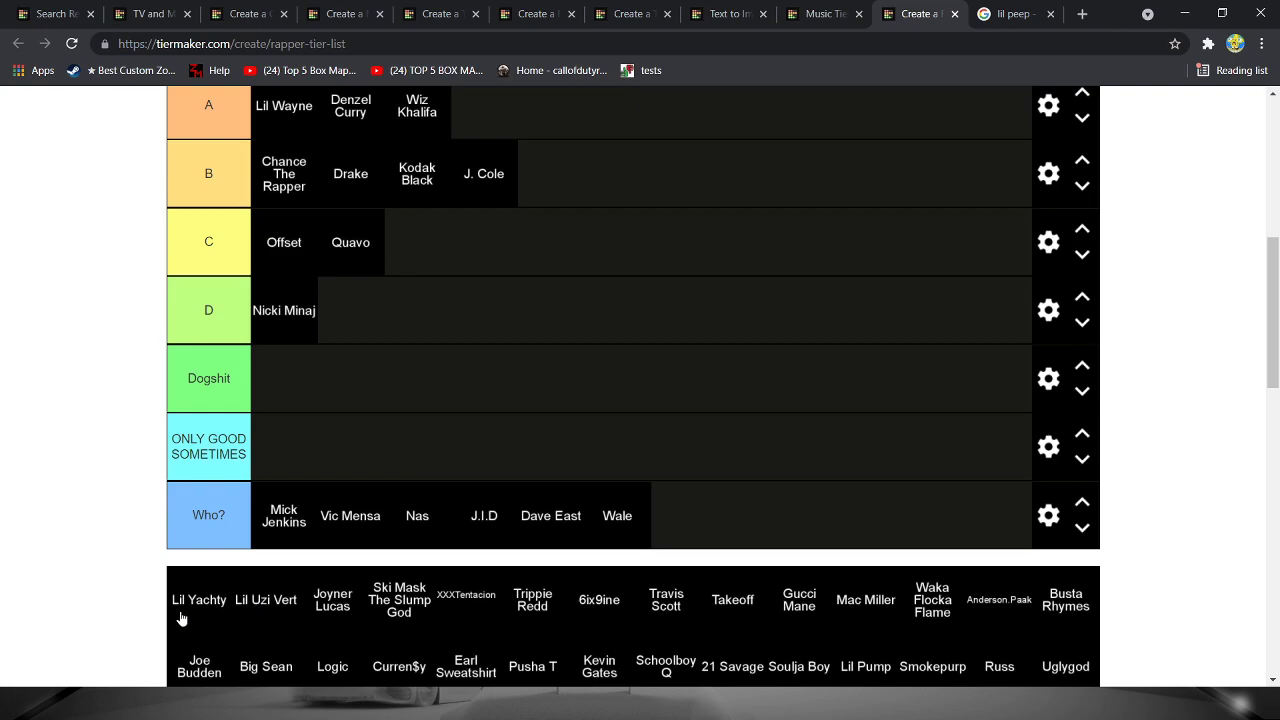
pyautogui.scroll(3, 331, 549)
pyautogui.scroll(-2, 470, 360)
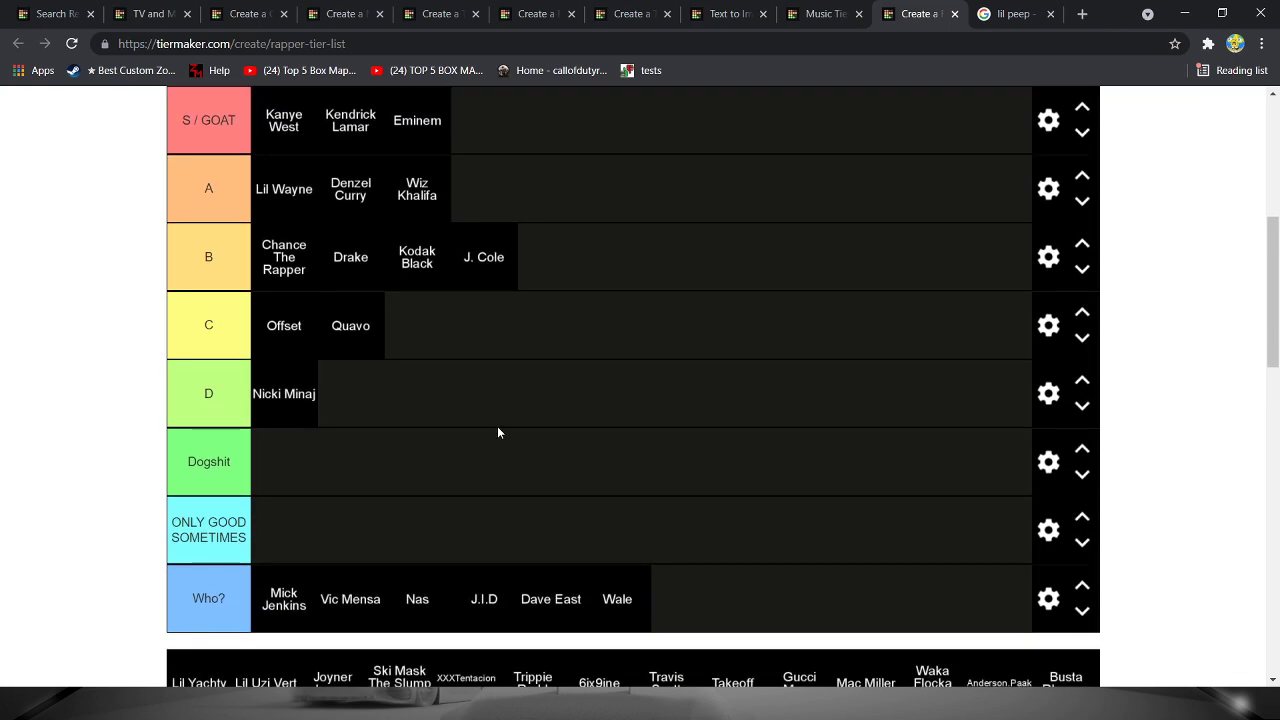
pyautogui.scroll(-2, 498, 432)
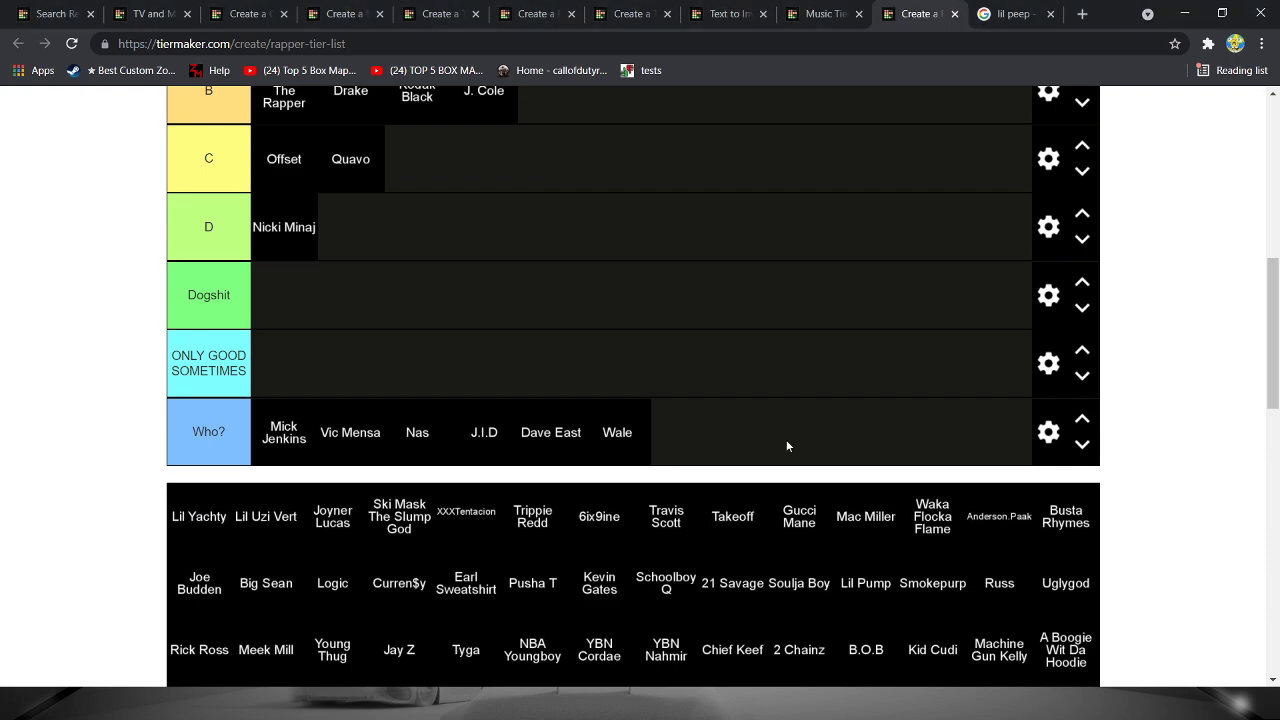
pyautogui.scroll(3, 782, 430)
pyautogui.scroll(-3, 782, 430)
pyautogui.scroll(-1, 773, 432)
pyautogui.scroll(3, 773, 432)
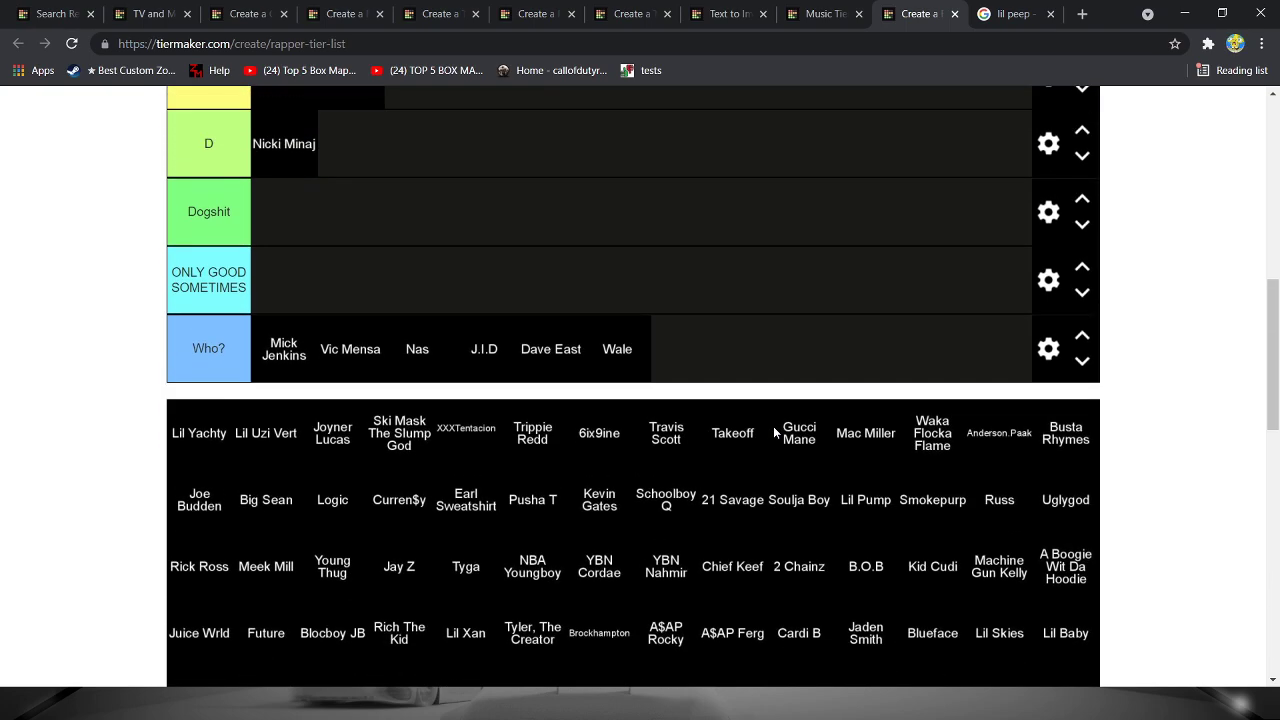
pyautogui.scroll(-3, 772, 432)
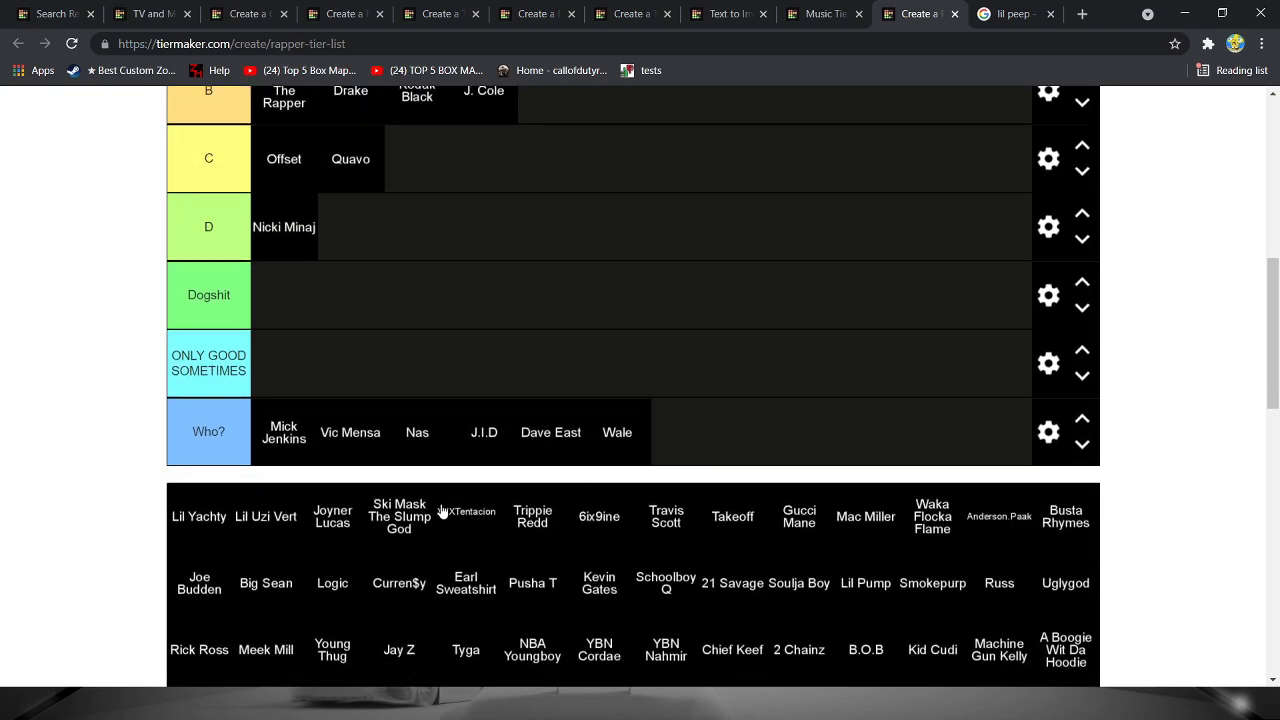
pyautogui.scroll(2, 217, 611)
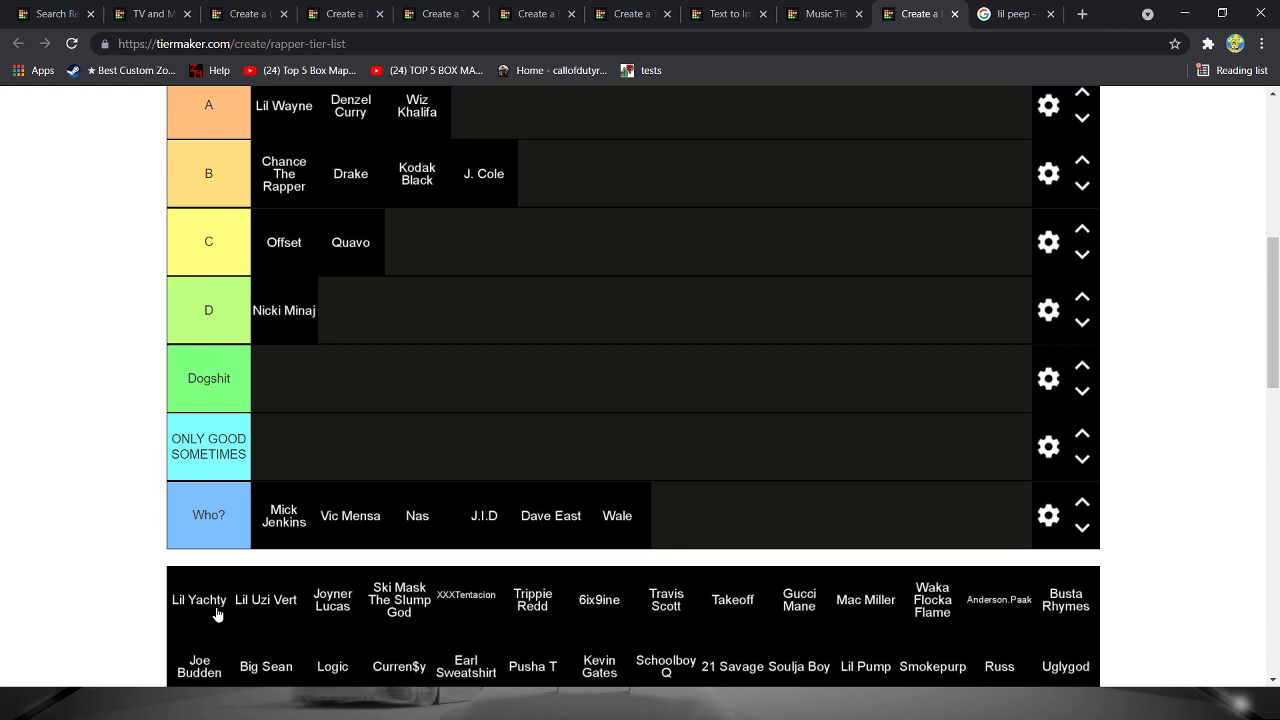
# - Rank Lil Yachty in tier B
pyautogui.moveTo(217, 613)
pyautogui.mouseDown()
pyautogui.moveTo(437, 363)
pyautogui.moveTo(529, 323)
pyautogui.moveTo(590, 270)
pyautogui.mouseUp()
pyautogui.scroll(1, 437, 363)
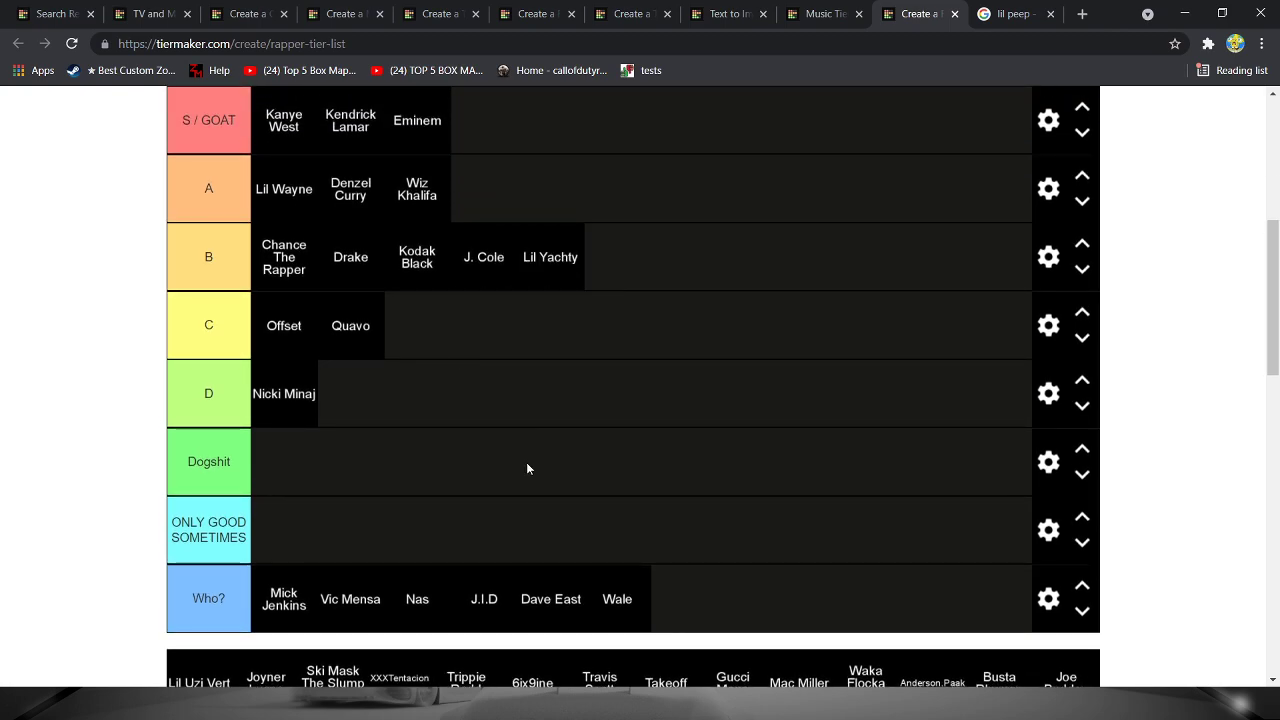
pyautogui.scroll(-1, 530, 455)
pyautogui.scroll(1, 560, 370)
pyautogui.scroll(-2, 571, 466)
pyautogui.scroll(1, 532, 289)
# - Bring Lil Uzi Vert onto the board and promote him to the S / GOAT tier
pyautogui.moveTo(195, 511)
pyautogui.mouseDown()
pyautogui.moveTo(532, 289)
pyautogui.moveTo(550, 252)
pyautogui.moveTo(545, 262)
pyautogui.mouseUp()
pyautogui.scroll(3, 532, 289)
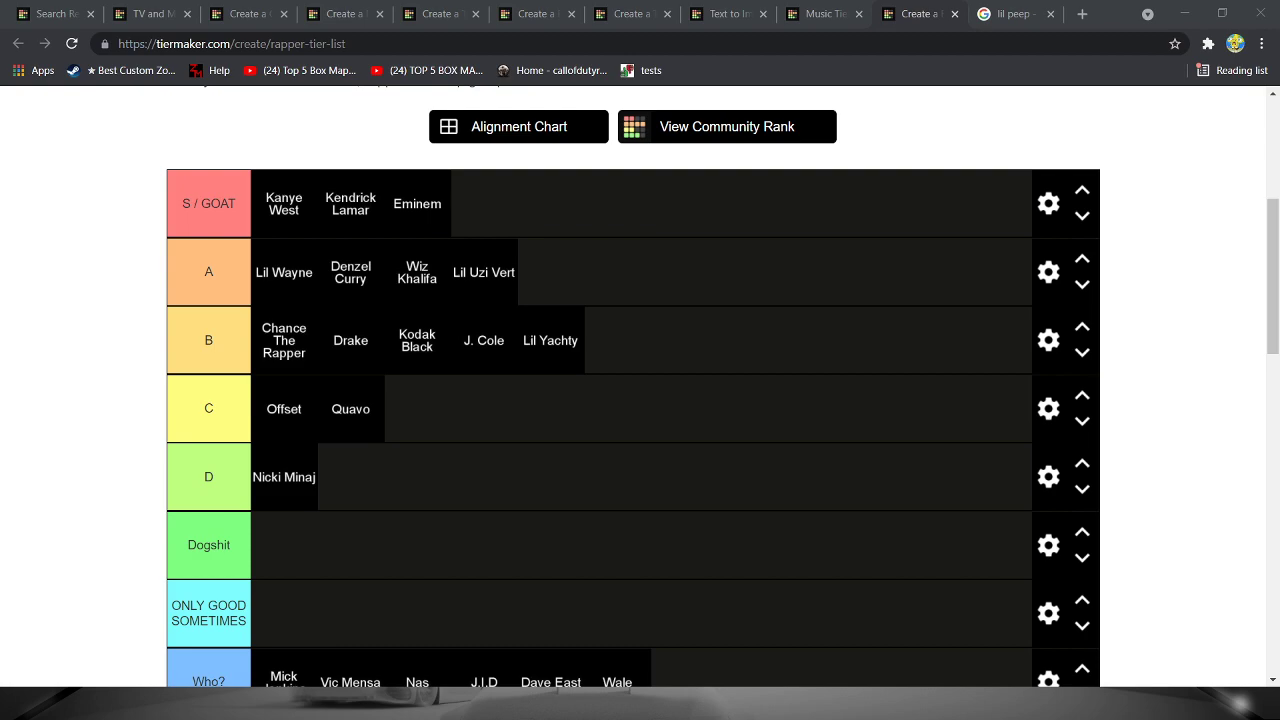
pyautogui.moveTo(481, 263); pyautogui.dragTo(500, 217)
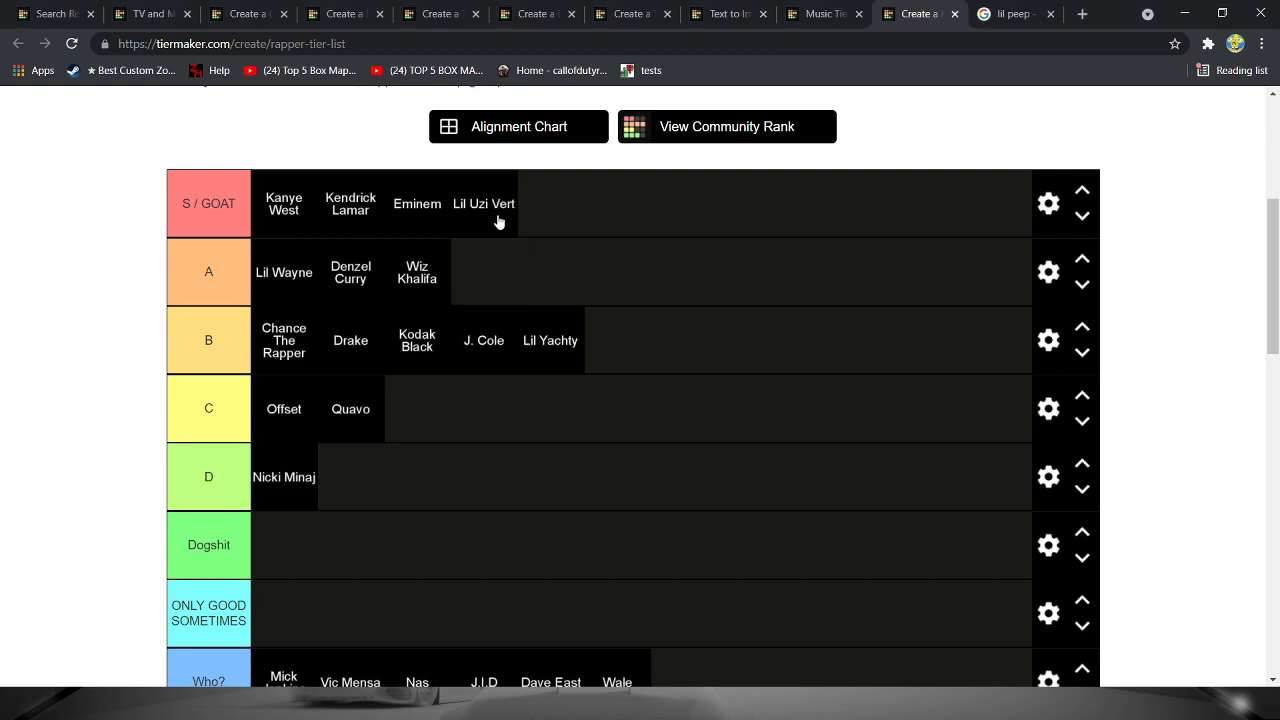
# - Rank Joyner Lucas at the end of tier B
pyautogui.scroll(-3, 554, 441)
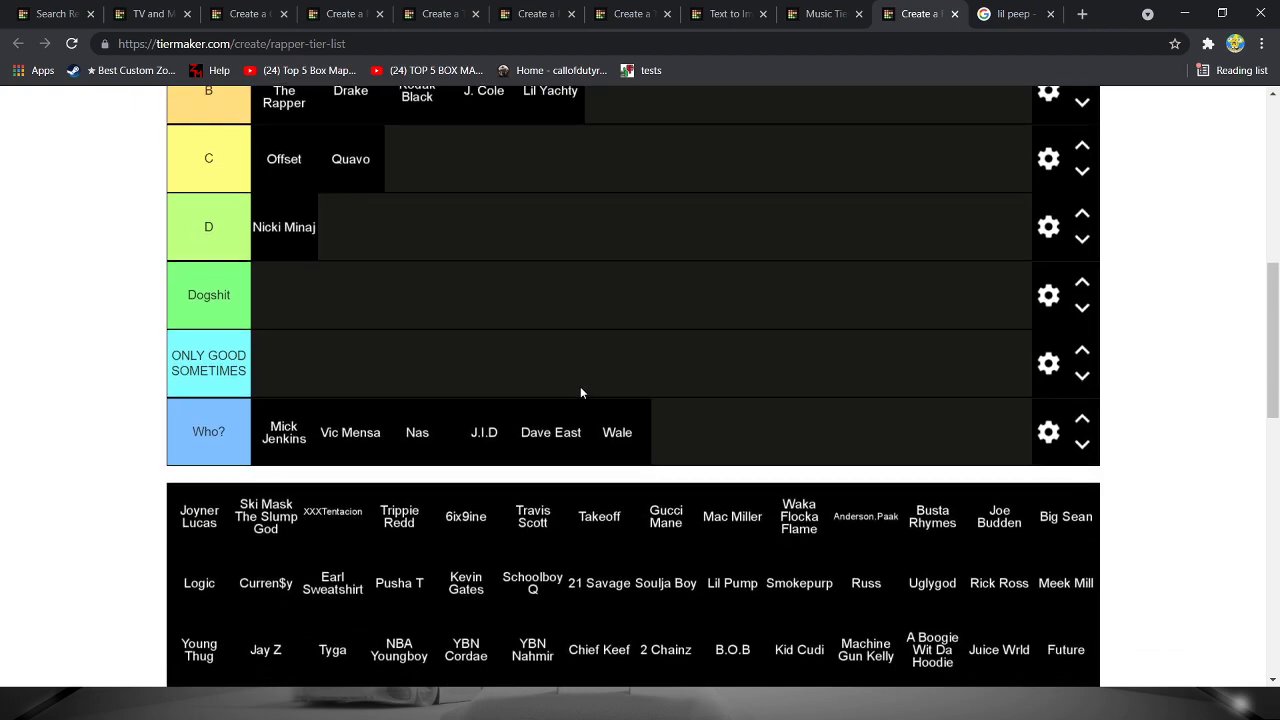
pyautogui.scroll(2, 580, 390)
pyautogui.scroll(2, 580, 391)
pyautogui.scroll(-3, 580, 391)
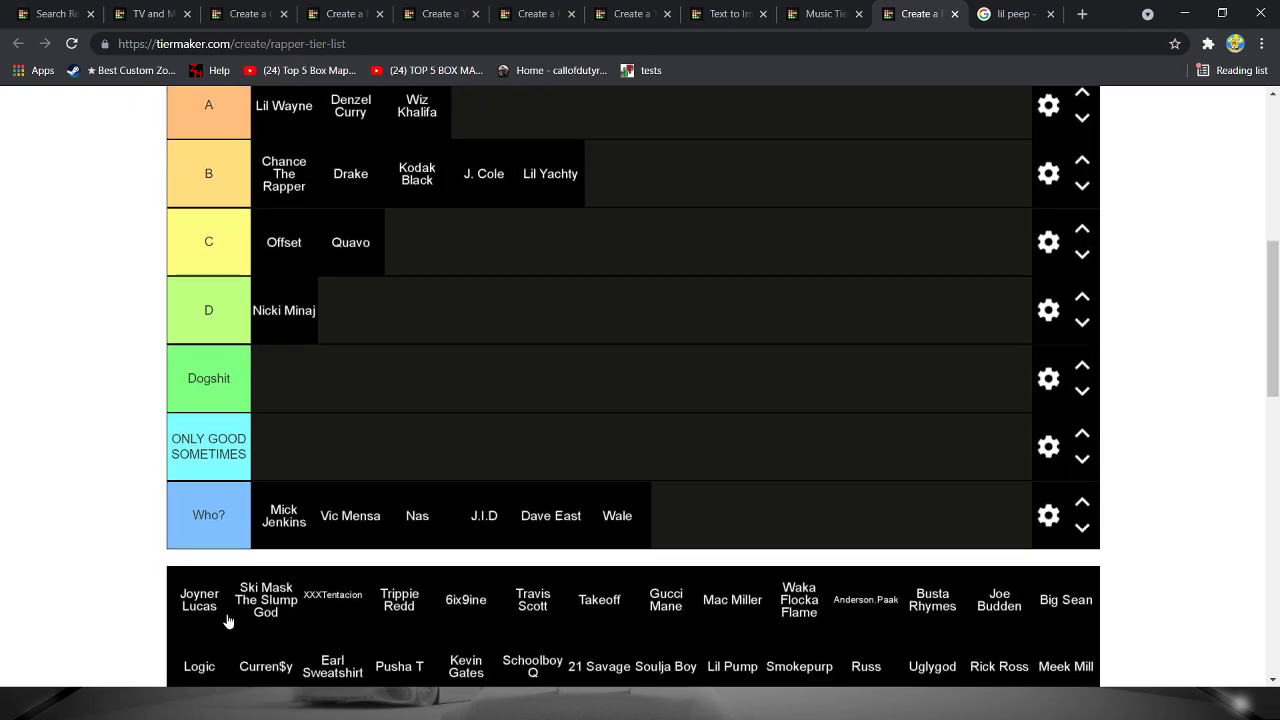
pyautogui.moveTo(200, 612)
pyautogui.mouseDown()
pyautogui.moveTo(545, 182)
pyautogui.moveTo(658, 190)
pyautogui.mouseUp()
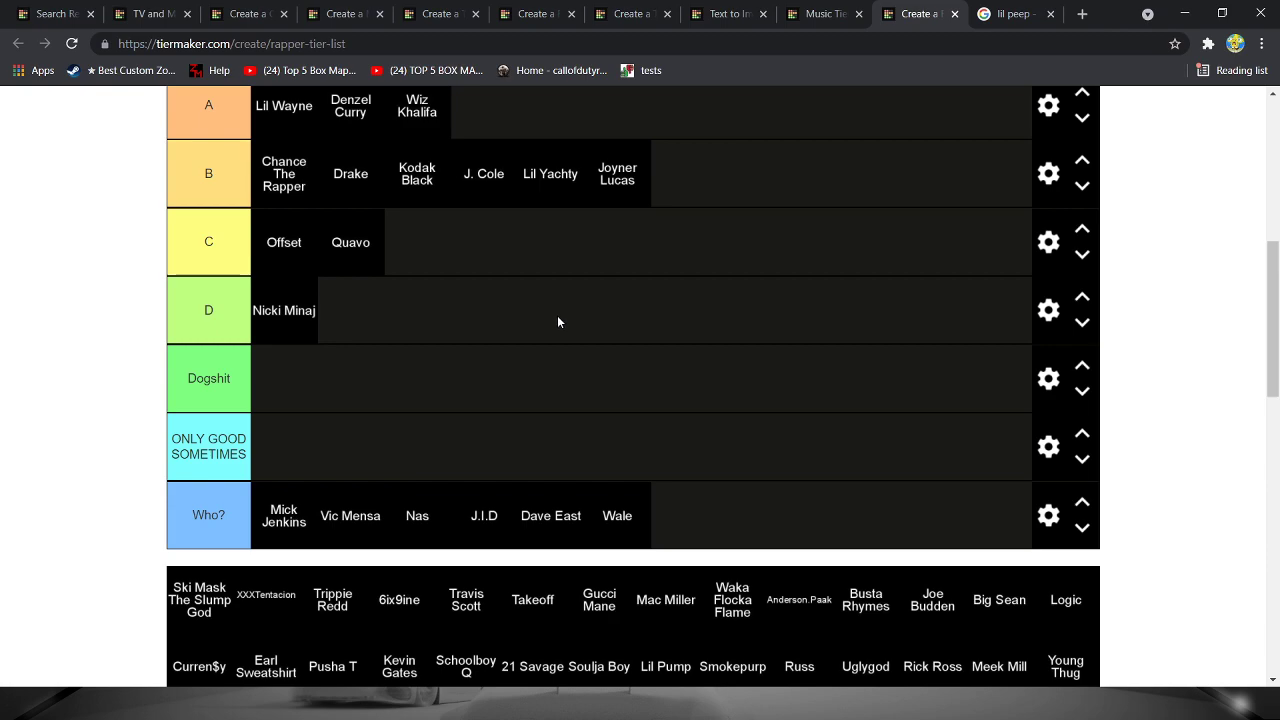
# - Place Ski Mask The Slump God in tier A, briefly trying tier B before returning him
pyautogui.moveTo(206, 616)
pyautogui.mouseDown()
pyautogui.moveTo(584, 105)
pyautogui.moveTo(575, 112)
pyautogui.mouseUp()
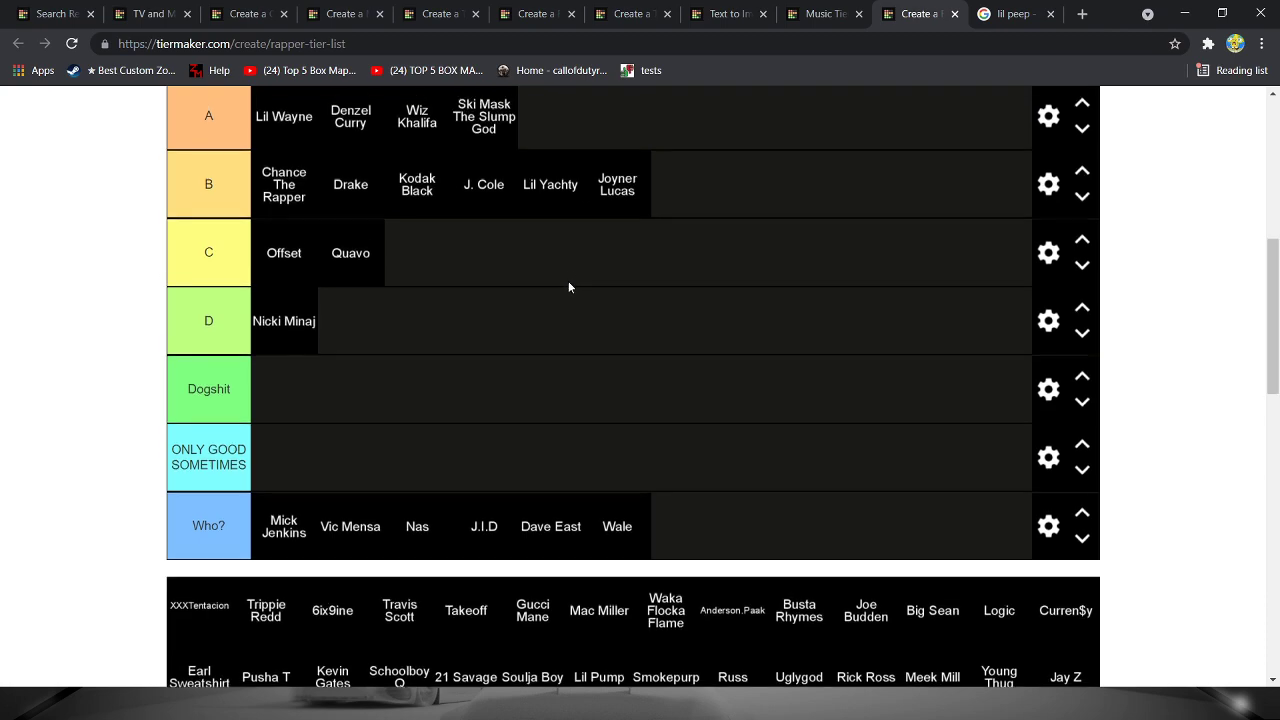
pyautogui.scroll(1, 568, 284)
pyautogui.scroll(-1, 518, 321)
pyautogui.scroll(1, 519, 325)
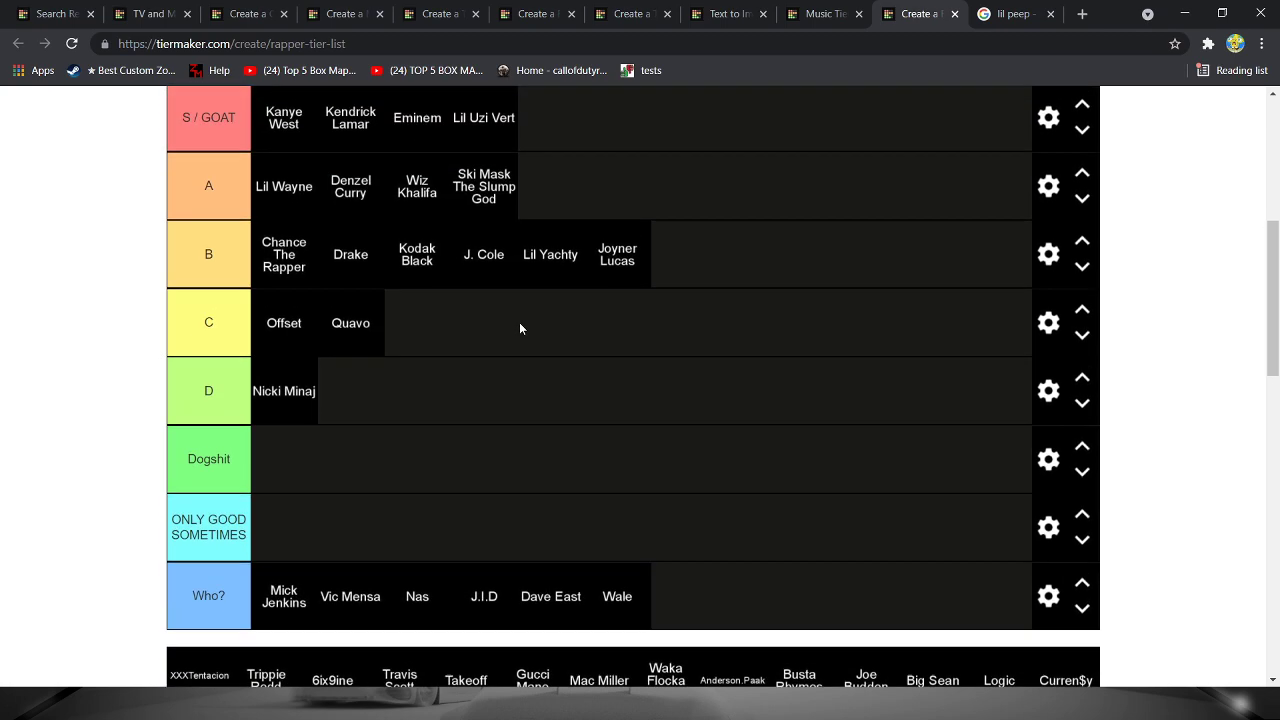
pyautogui.scroll(-1, 519, 327)
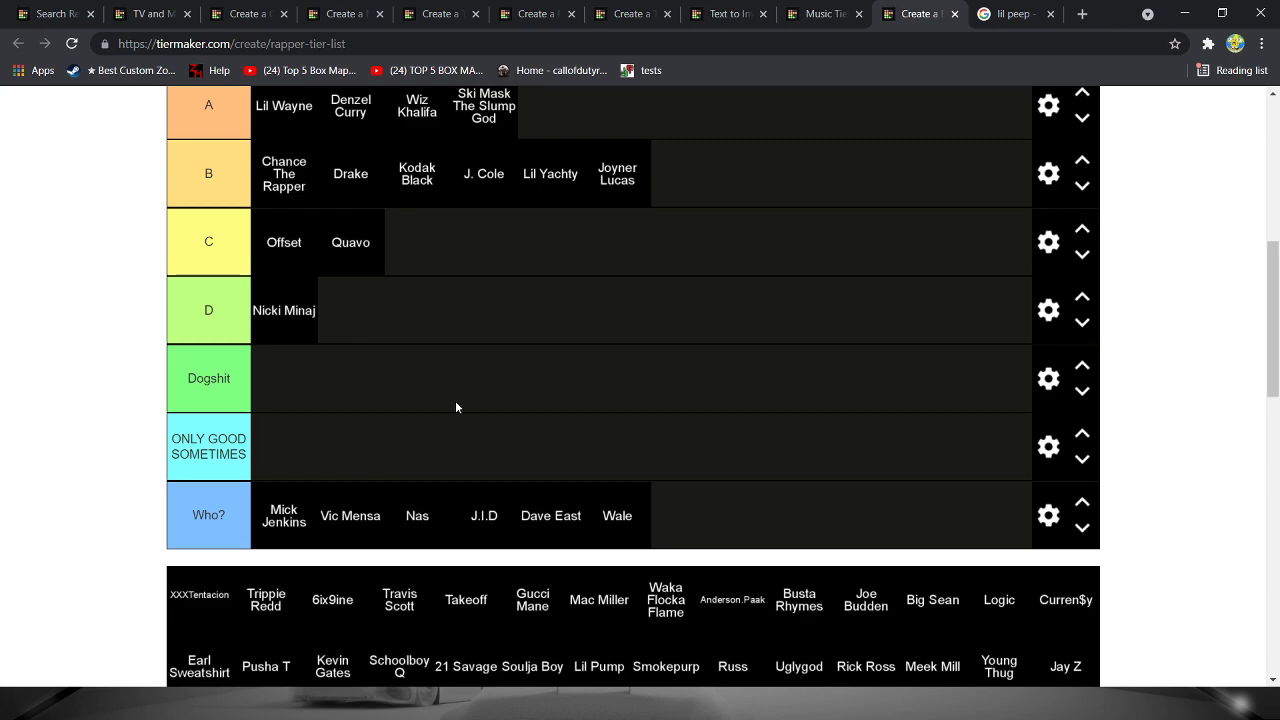
pyautogui.scroll(1, 456, 406)
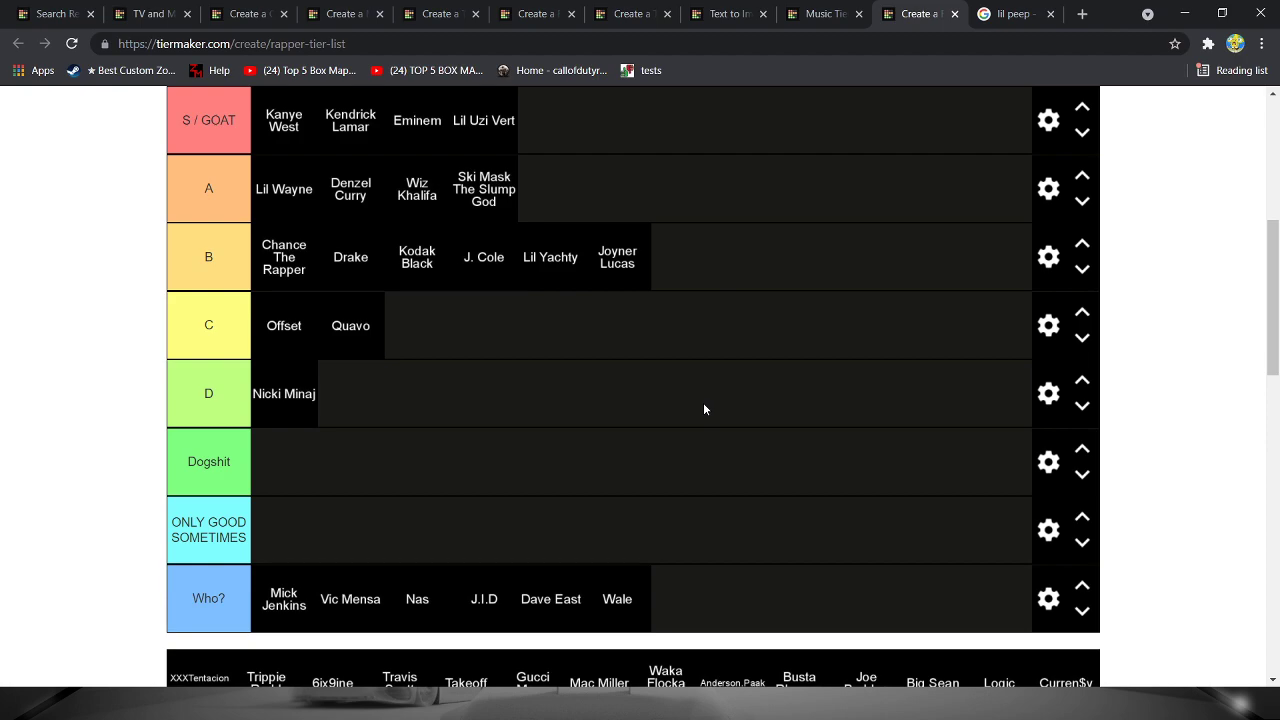
pyautogui.moveTo(486, 200); pyautogui.dragTo(705, 256)
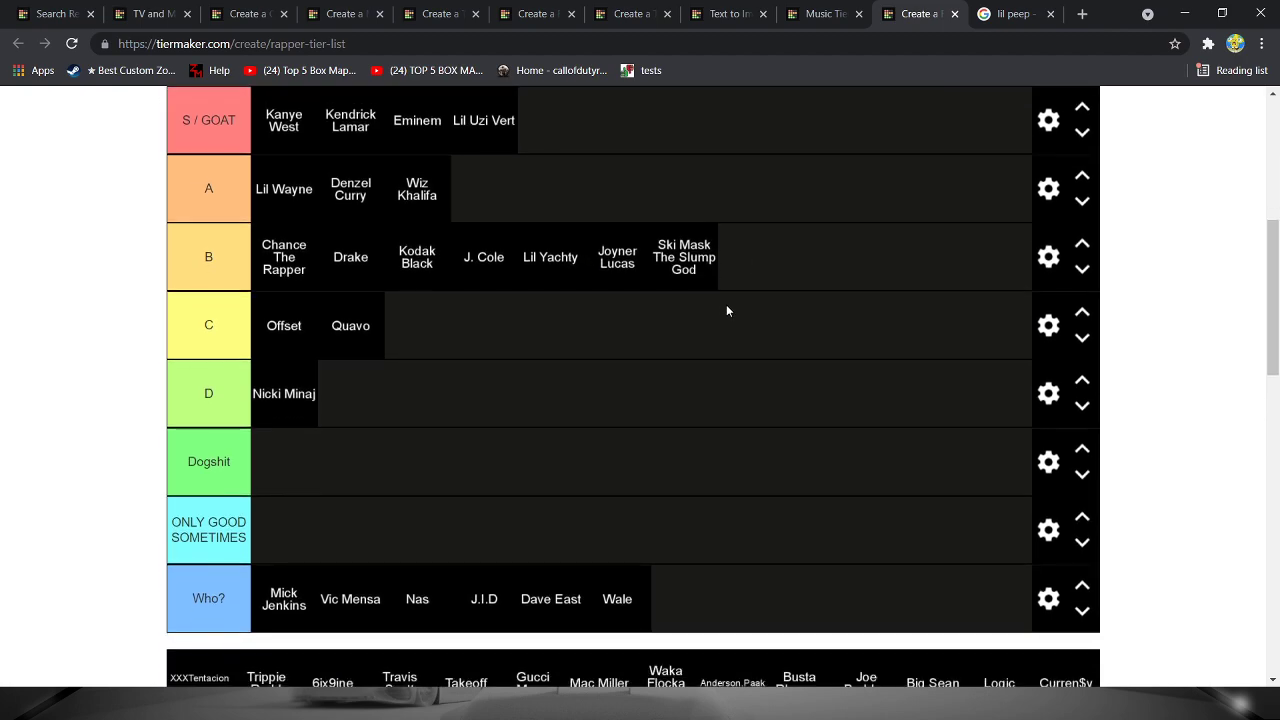
pyautogui.scroll(-1, 692, 350)
pyautogui.scroll(-3, 690, 345)
pyautogui.scroll(2, 690, 343)
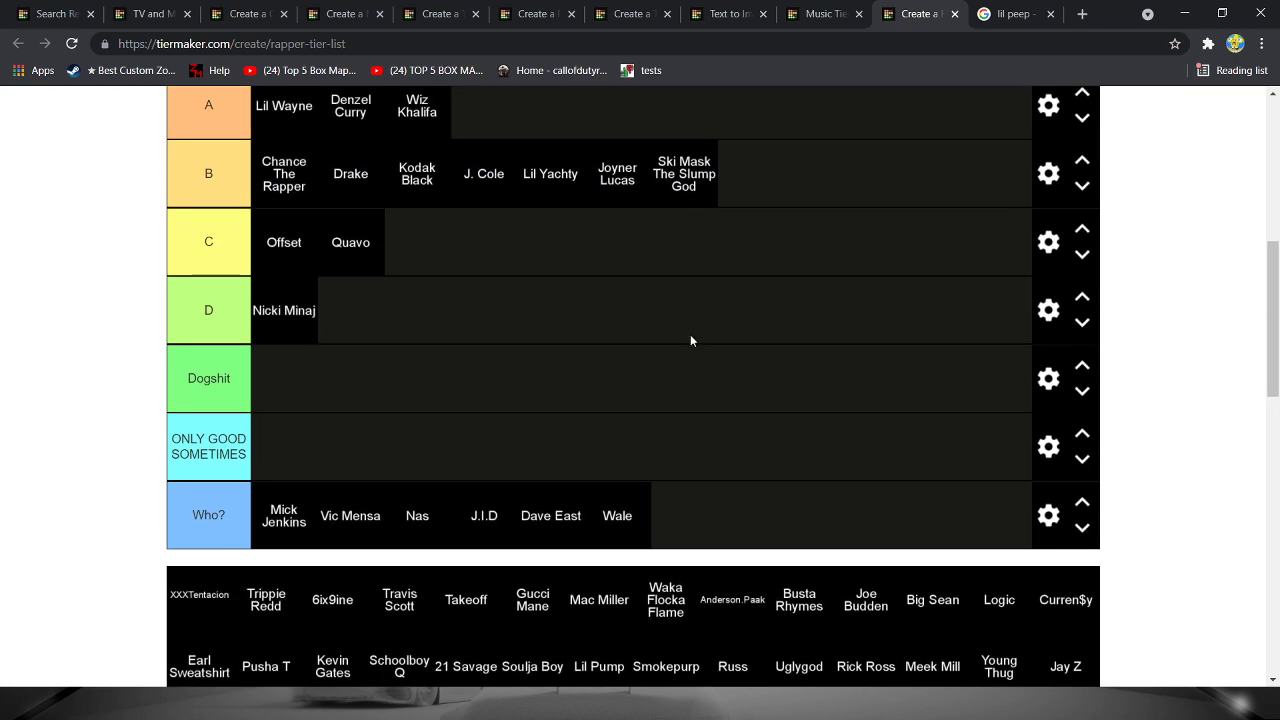
pyautogui.scroll(2, 600, 260)
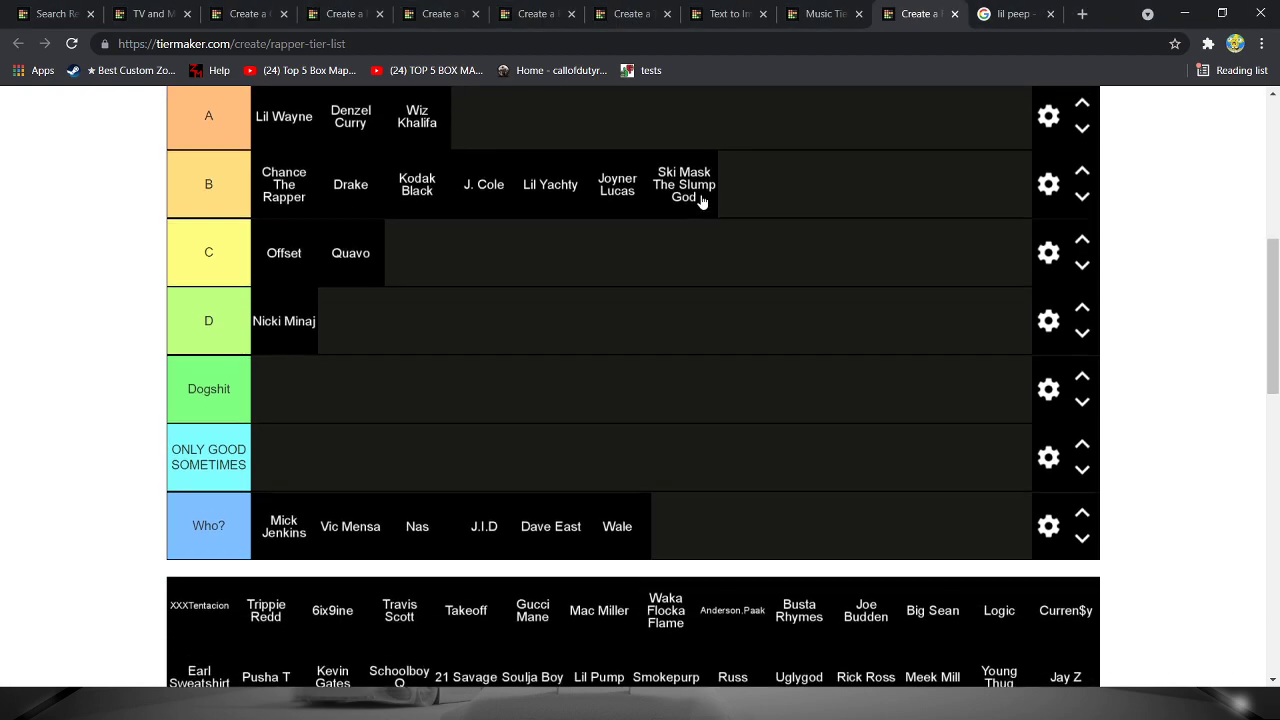
pyautogui.moveTo(697, 257)
pyautogui.mouseDown()
pyautogui.moveTo(680, 241)
pyautogui.moveTo(690, 205)
pyautogui.moveTo(730, 249)
pyautogui.moveTo(671, 193)
pyautogui.mouseUp()
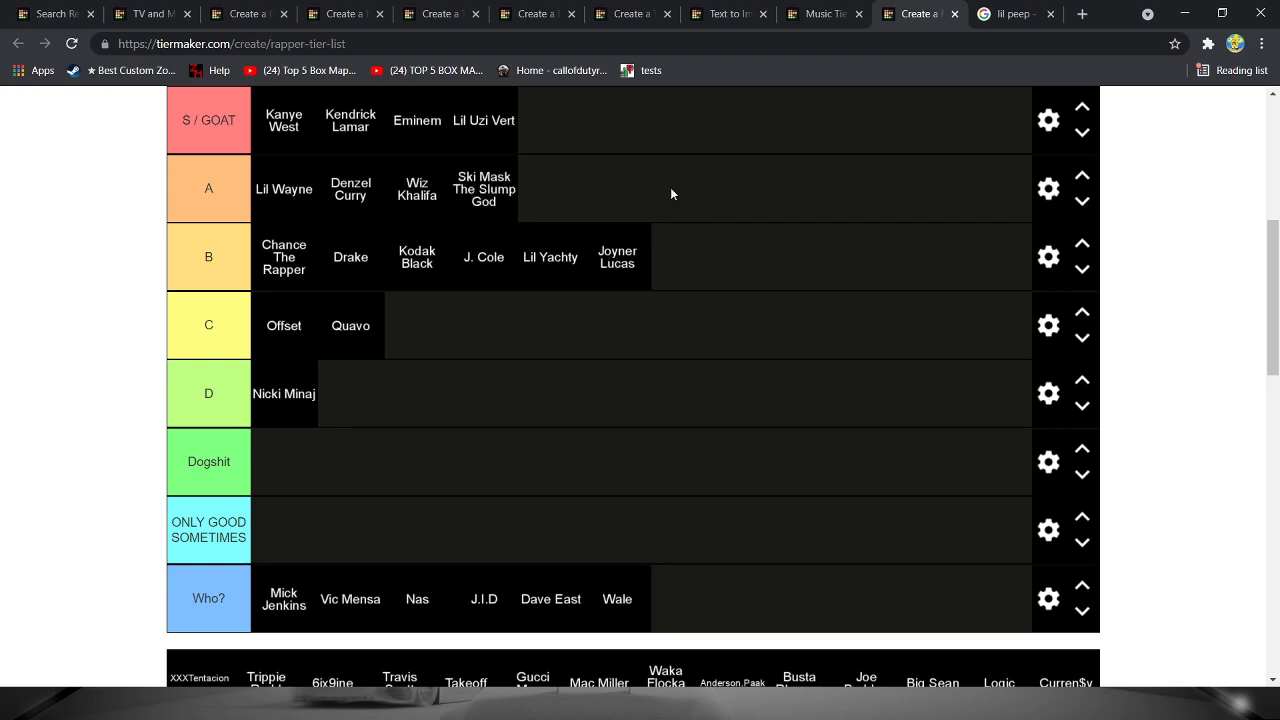
# - Add XXXTentacion from the pool to the end of tier A
pyautogui.scroll(-3, 680, 406)
pyautogui.scroll(1, 566, 491)
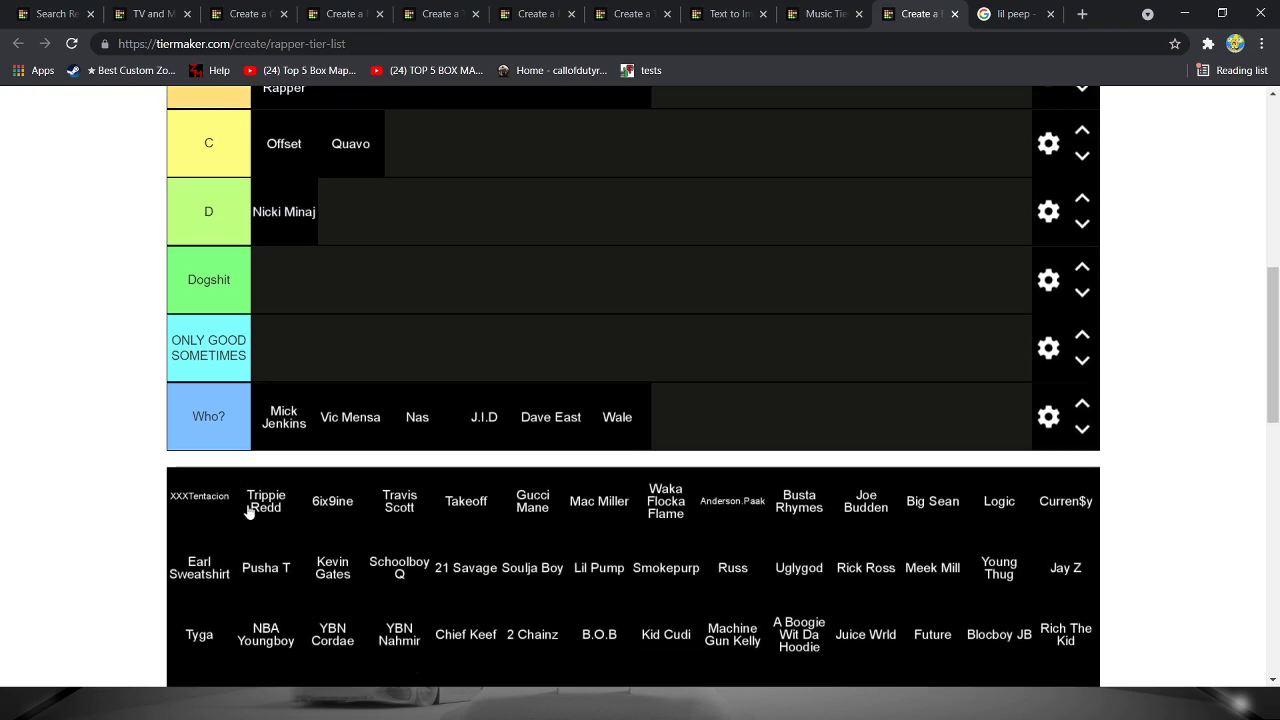
pyautogui.scroll(2, 249, 511)
pyautogui.moveTo(205, 590)
pyautogui.mouseDown()
pyautogui.moveTo(690, 95)
pyautogui.moveTo(667, 77)
pyautogui.mouseUp()
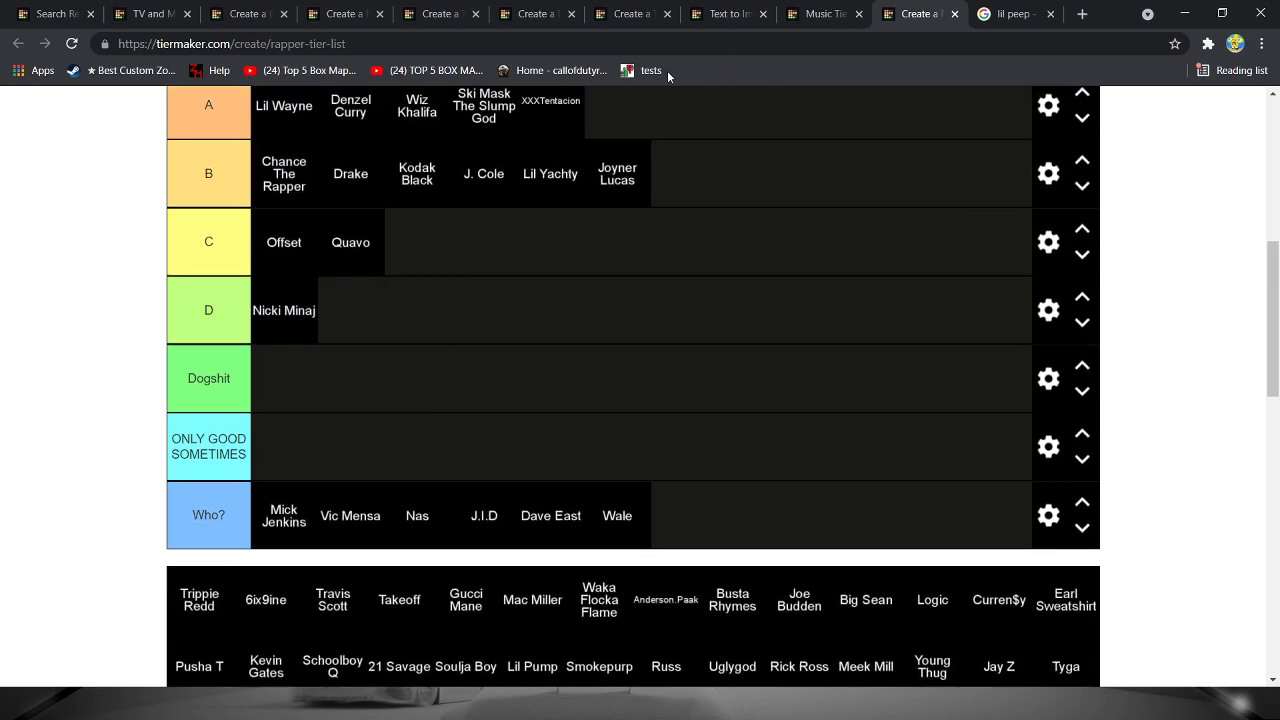
pyautogui.scroll(2, 571, 257)
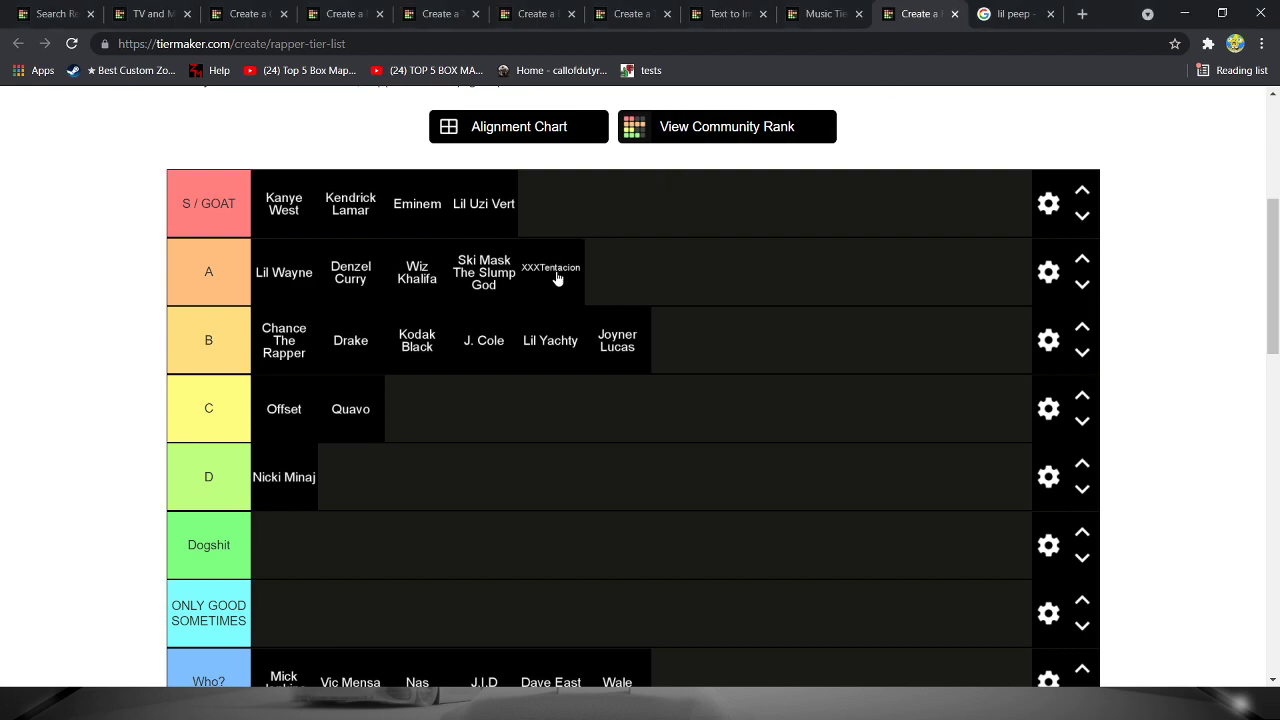
# - Reposition XXXTentacion within tier A and move Trippie Redd up into tier A
pyautogui.moveTo(557, 278)
pyautogui.mouseDown()
pyautogui.moveTo(709, 323)
pyautogui.moveTo(701, 286)
pyautogui.moveTo(755, 316)
pyautogui.moveTo(734, 266)
pyautogui.moveTo(777, 303)
pyautogui.moveTo(770, 331)
pyautogui.mouseUp()
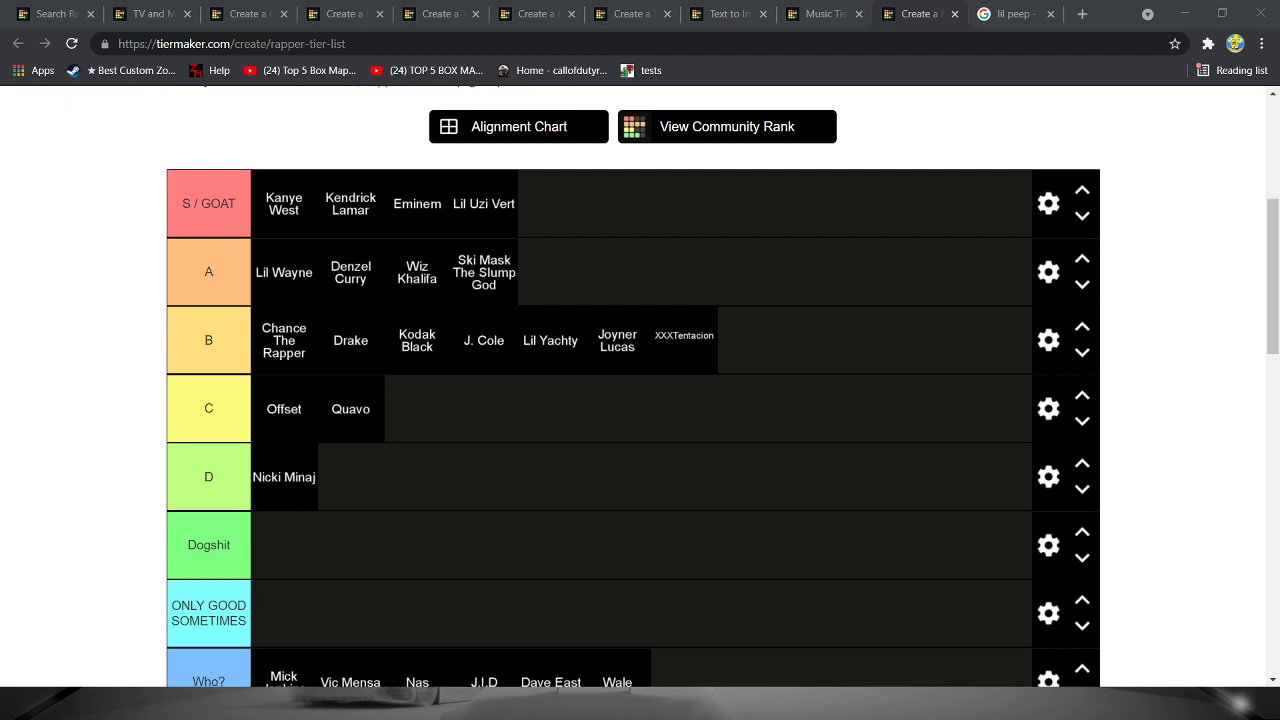
pyautogui.moveTo(686, 339); pyautogui.dragTo(680, 272)
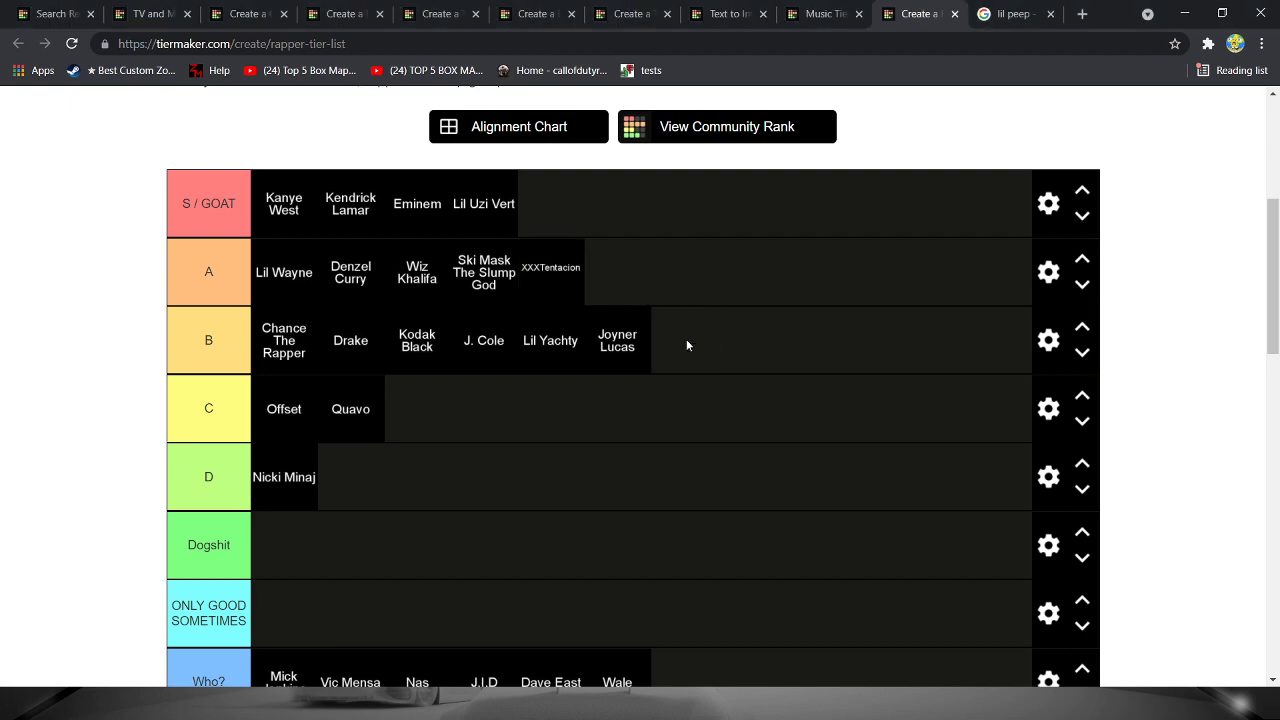
pyautogui.scroll(-2, 717, 486)
pyautogui.scroll(1, 717, 486)
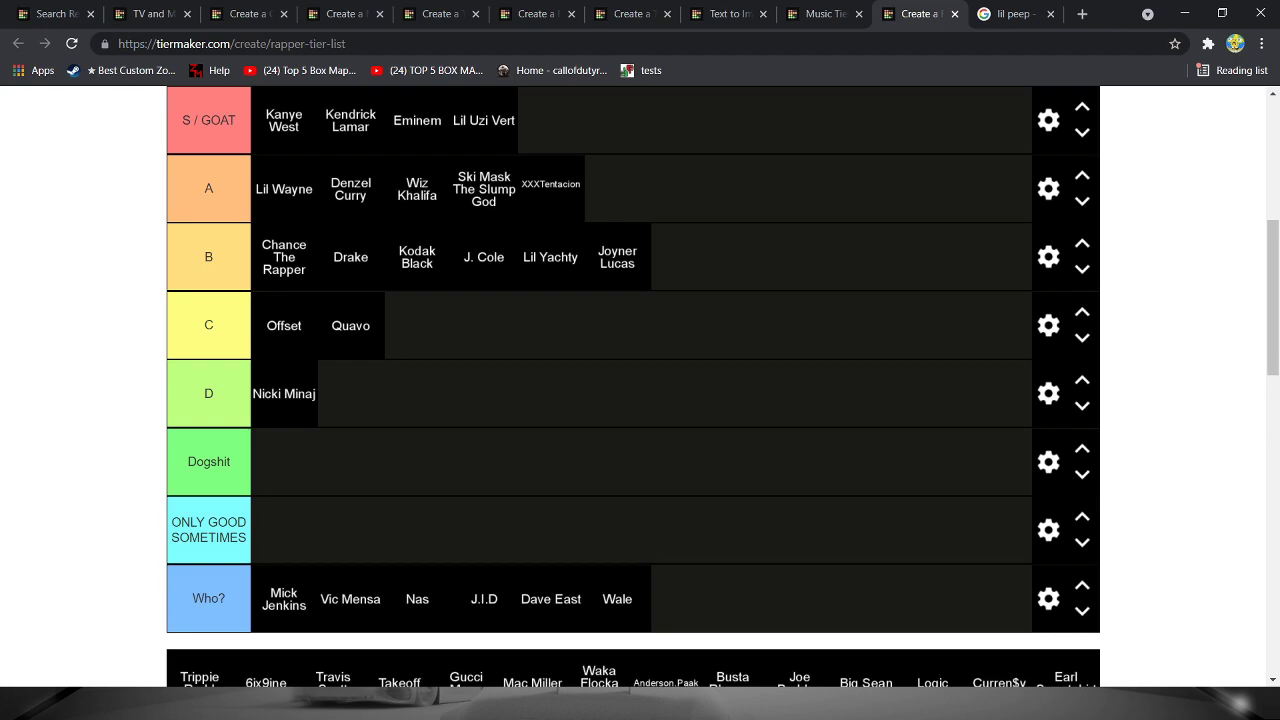
pyautogui.scroll(-1, 720, 515)
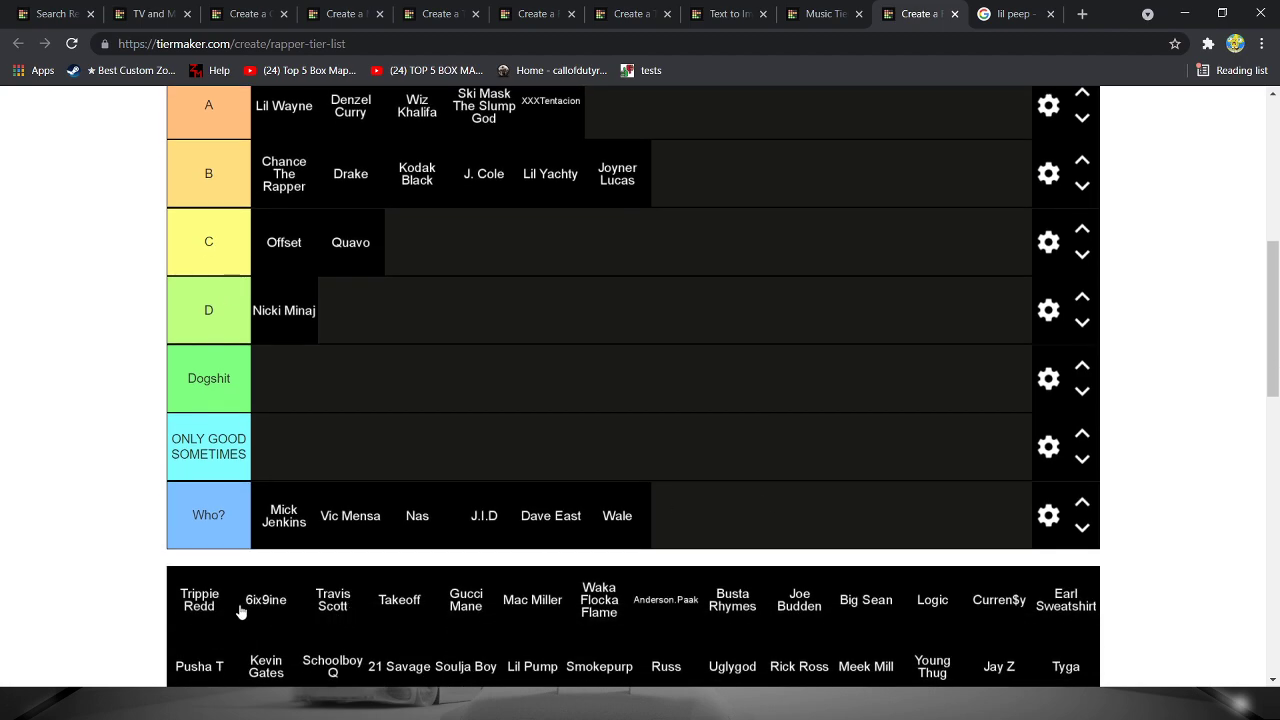
pyautogui.moveTo(201, 598)
pyautogui.mouseDown()
pyautogui.moveTo(716, 148)
pyautogui.moveTo(686, 203)
pyautogui.moveTo(714, 280)
pyautogui.moveTo(738, 256)
pyautogui.moveTo(717, 294)
pyautogui.moveTo(734, 337)
pyautogui.moveTo(737, 265)
pyautogui.mouseUp()
pyautogui.scroll(1, 700, 180)
pyautogui.scroll(-2, 709, 288)
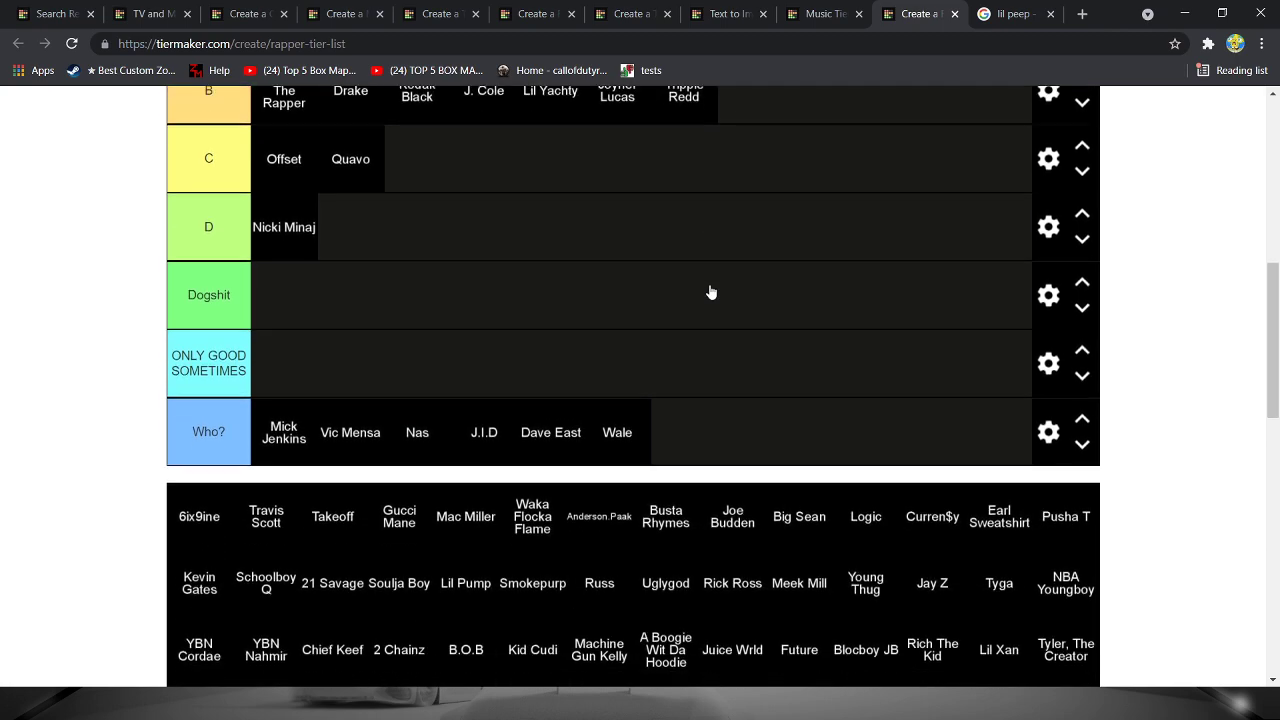
pyautogui.scroll(2, 709, 284)
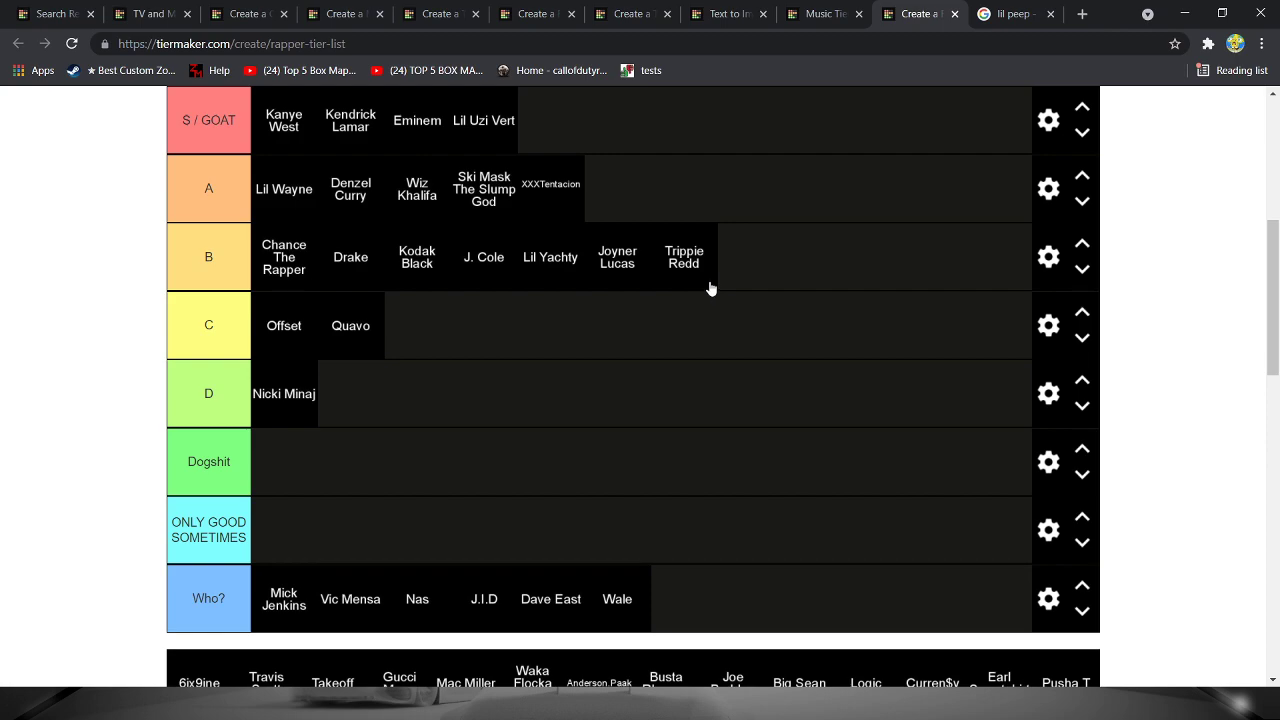
pyautogui.moveTo(709, 285); pyautogui.dragTo(731, 201)
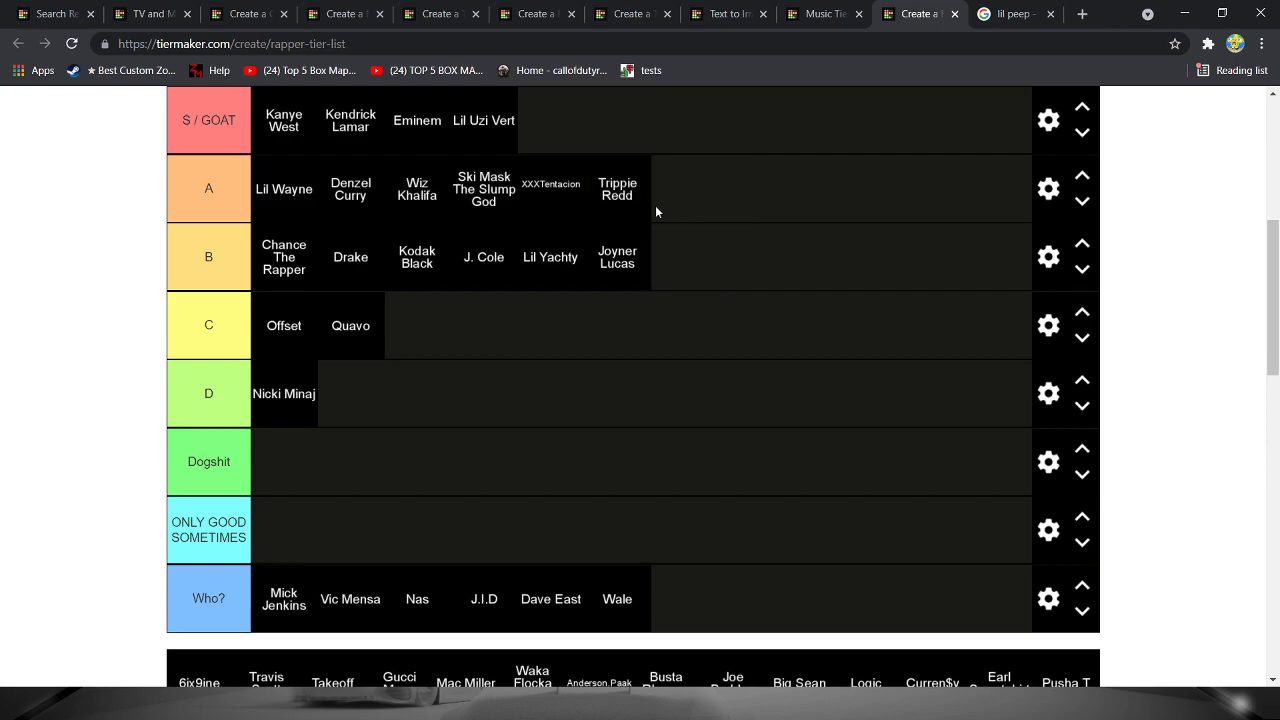
# - Place 6ix9ine in the Dogshit tier
pyautogui.scroll(-2, 691, 479)
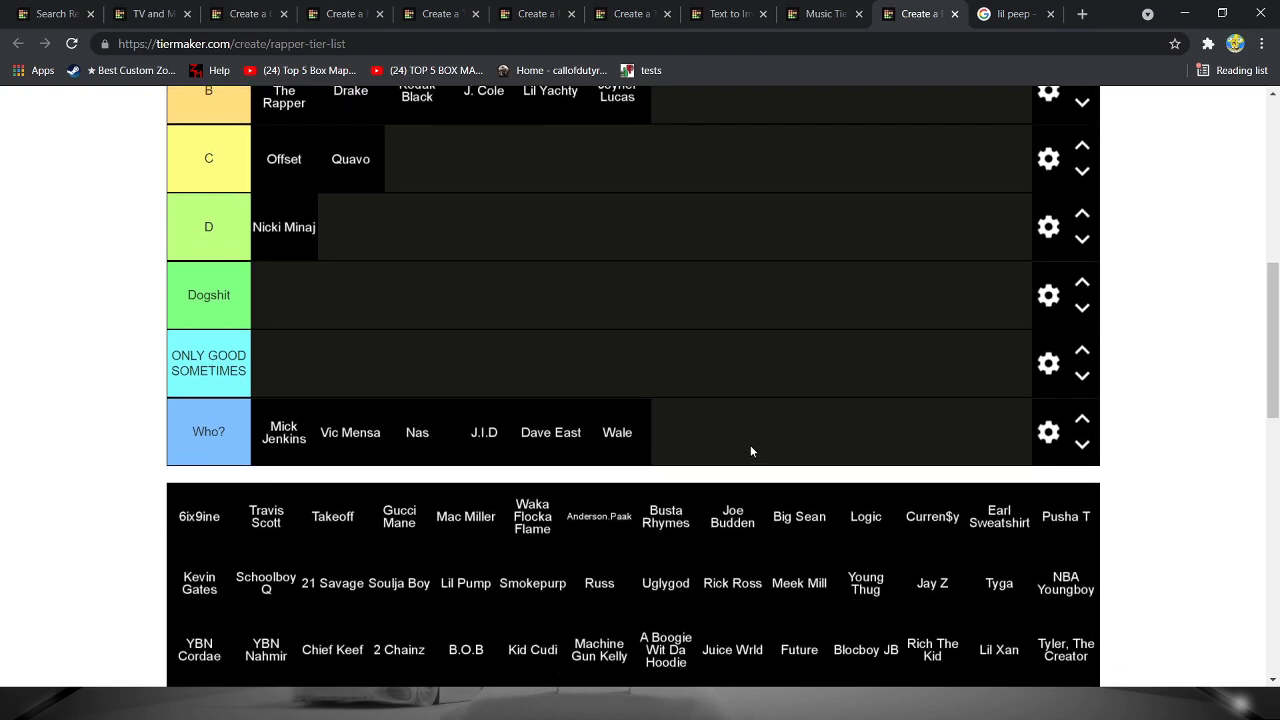
pyautogui.scroll(2, 750, 445)
pyautogui.scroll(1, 720, 368)
pyautogui.scroll(-3, 720, 368)
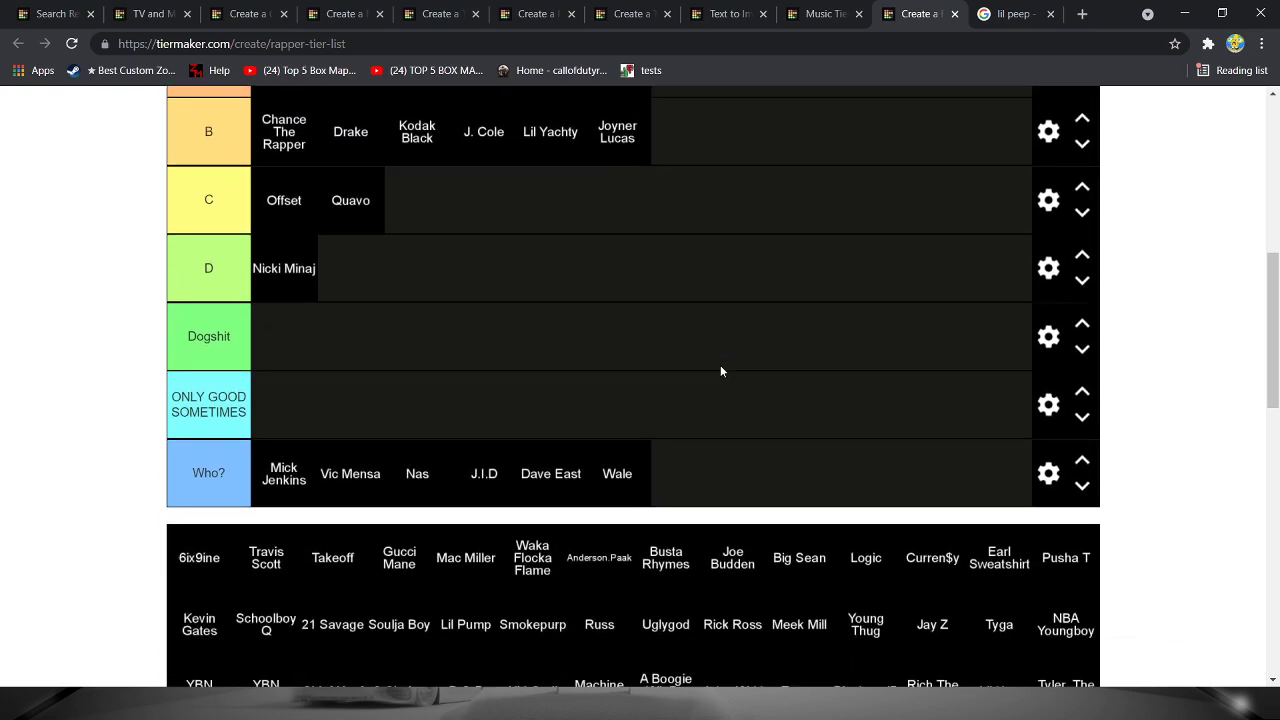
pyautogui.scroll(2, 720, 365)
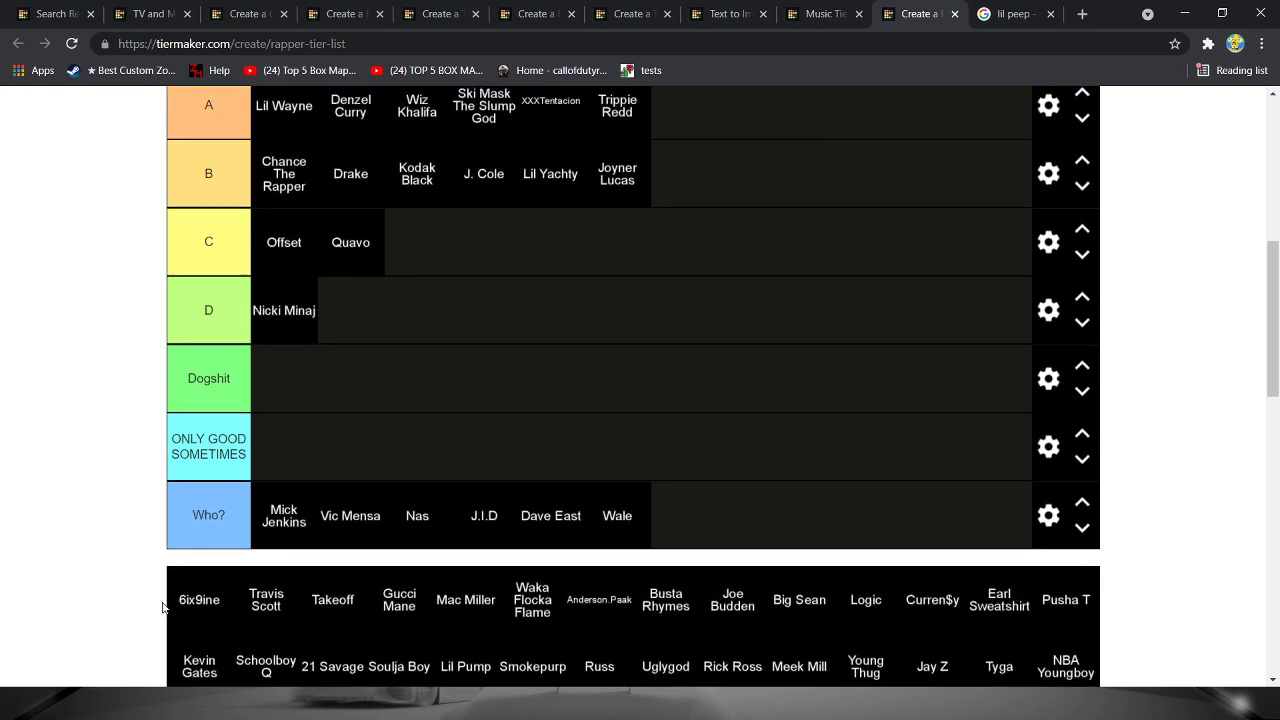
pyautogui.scroll(2, 600, 320)
pyautogui.scroll(-3, 426, 486)
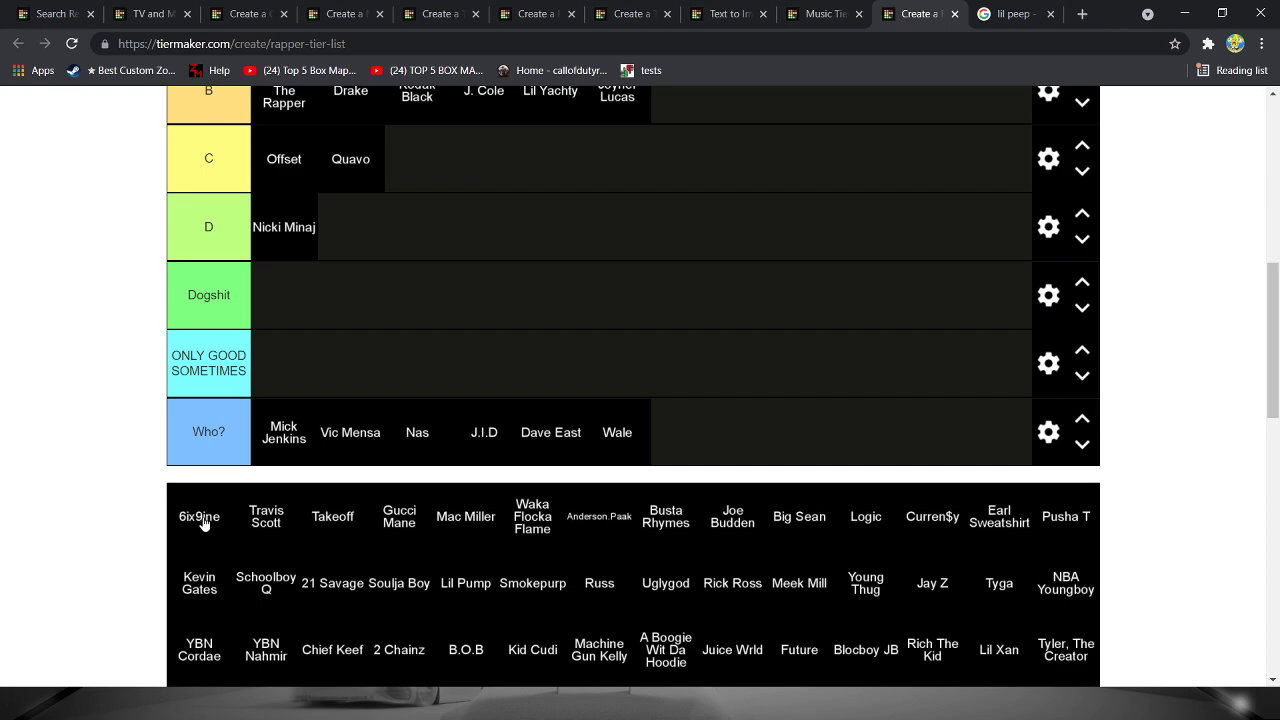
pyautogui.moveTo(207, 524)
pyautogui.mouseDown()
pyautogui.moveTo(263, 432)
pyautogui.moveTo(389, 378)
pyautogui.moveTo(400, 318)
pyautogui.mouseUp()
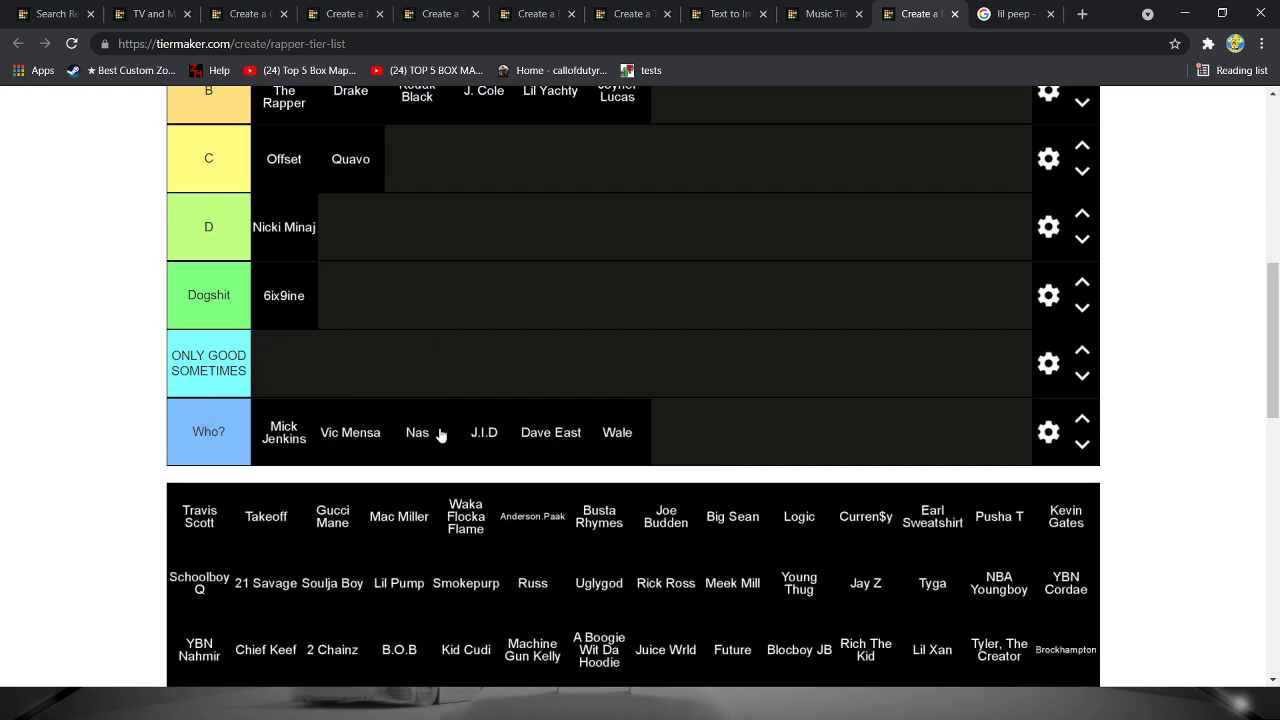
# - Rank Travis Scott in tier B
pyautogui.scroll(-1, 432, 437)
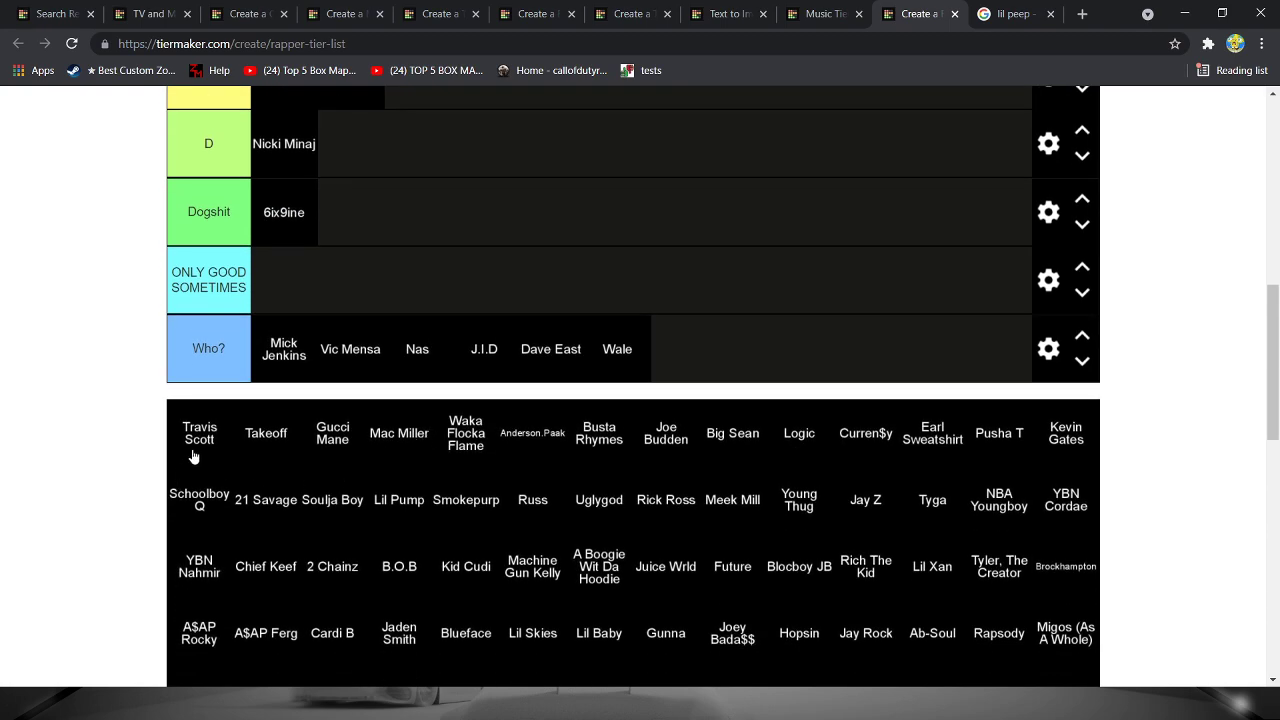
pyautogui.moveTo(198, 450)
pyautogui.mouseDown()
pyautogui.moveTo(414, 251)
pyautogui.moveTo(676, 240)
pyautogui.moveTo(731, 263)
pyautogui.moveTo(726, 251)
pyautogui.moveTo(718, 260)
pyautogui.mouseUp()
pyautogui.scroll(2, 480, 247)
pyautogui.scroll(1, 600, 242)
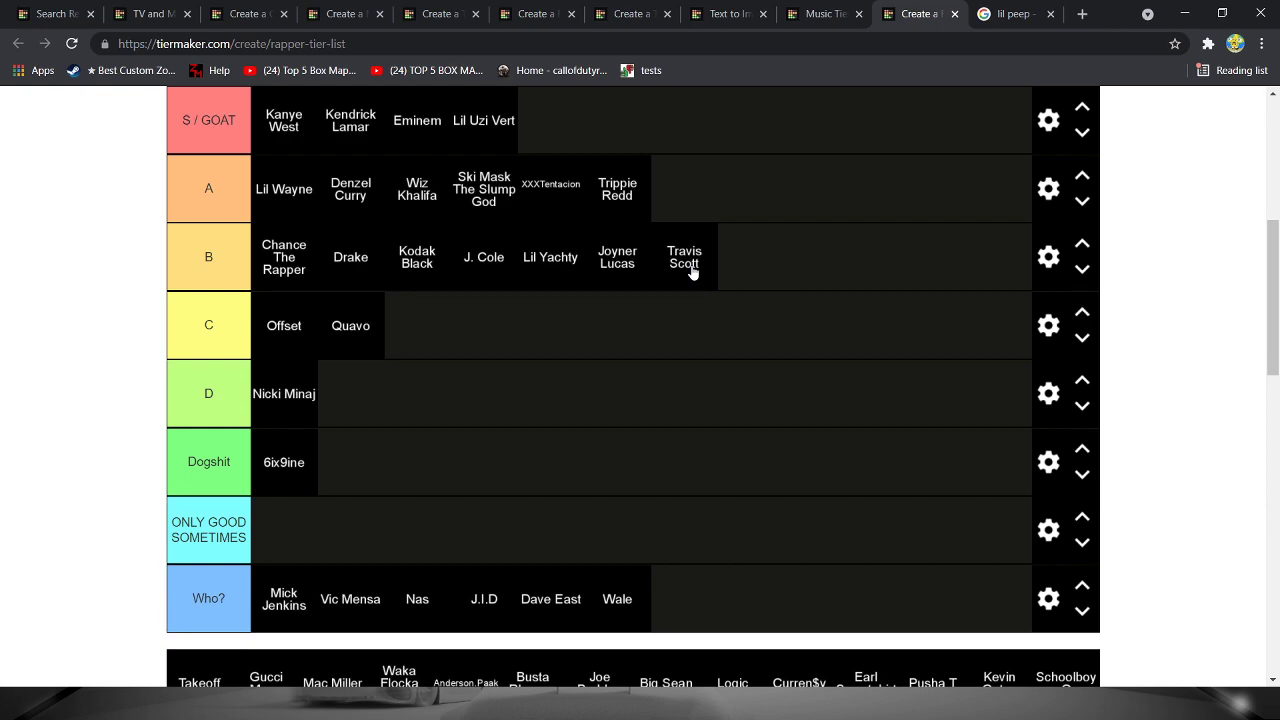
pyautogui.scroll(-2, 691, 272)
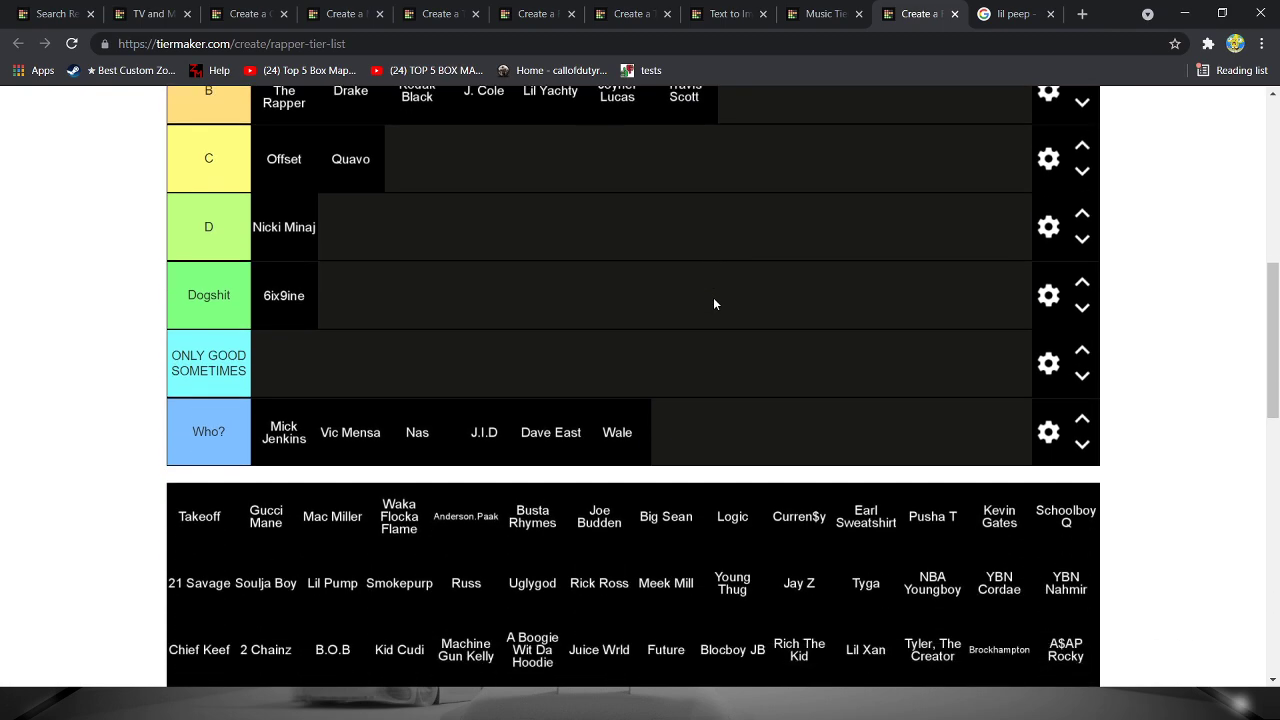
pyautogui.scroll(1, 695, 356)
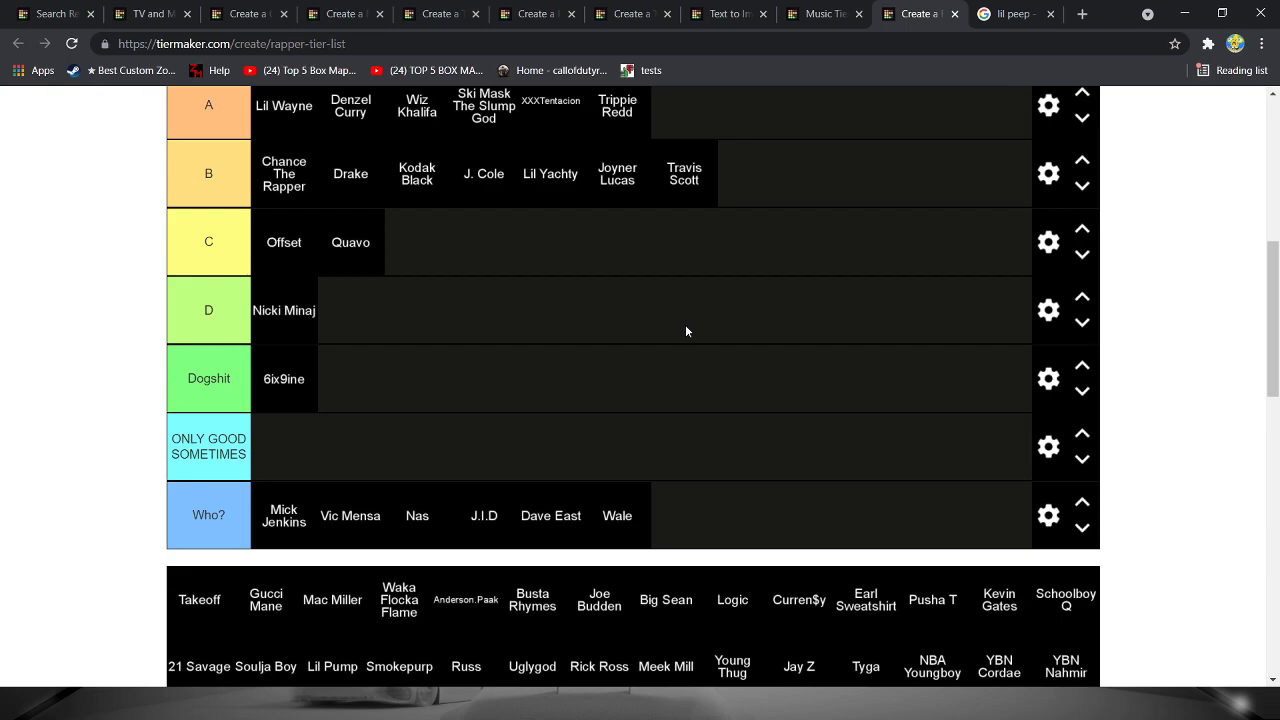
pyautogui.scroll(-3, 686, 331)
pyautogui.scroll(4, 690, 345)
pyautogui.scroll(-1, 695, 350)
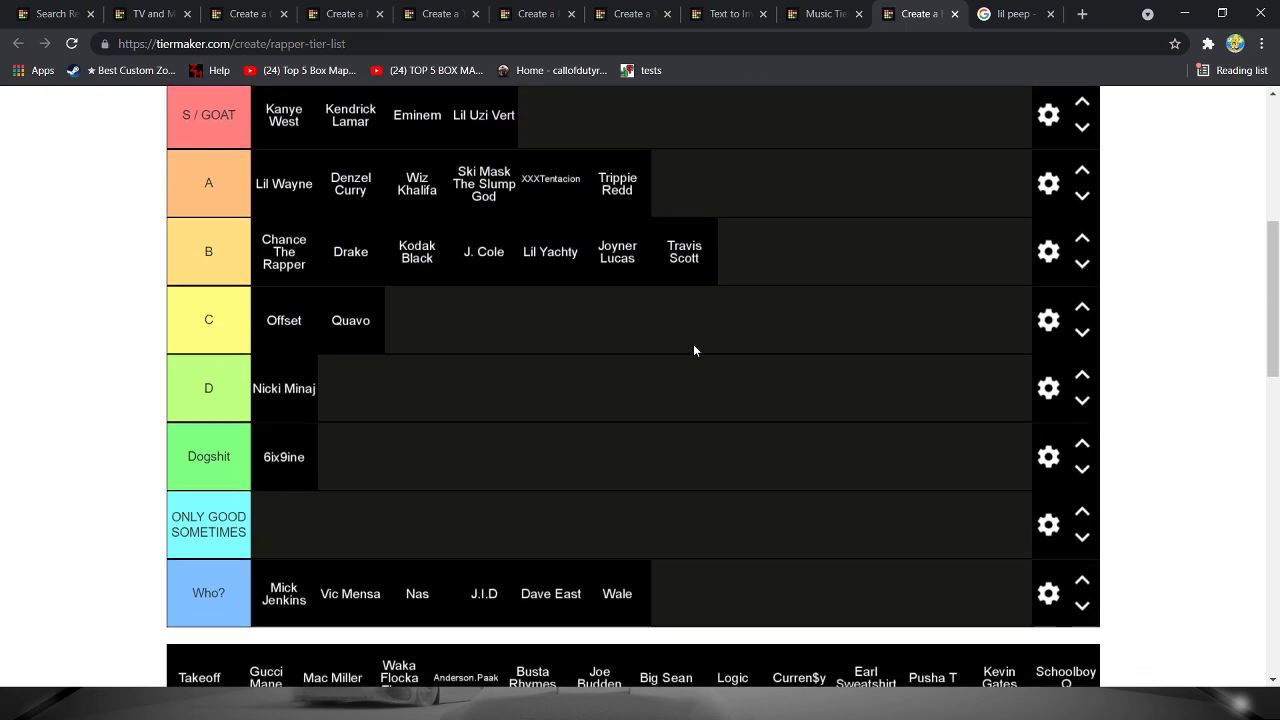
pyautogui.scroll(-2, 695, 350)
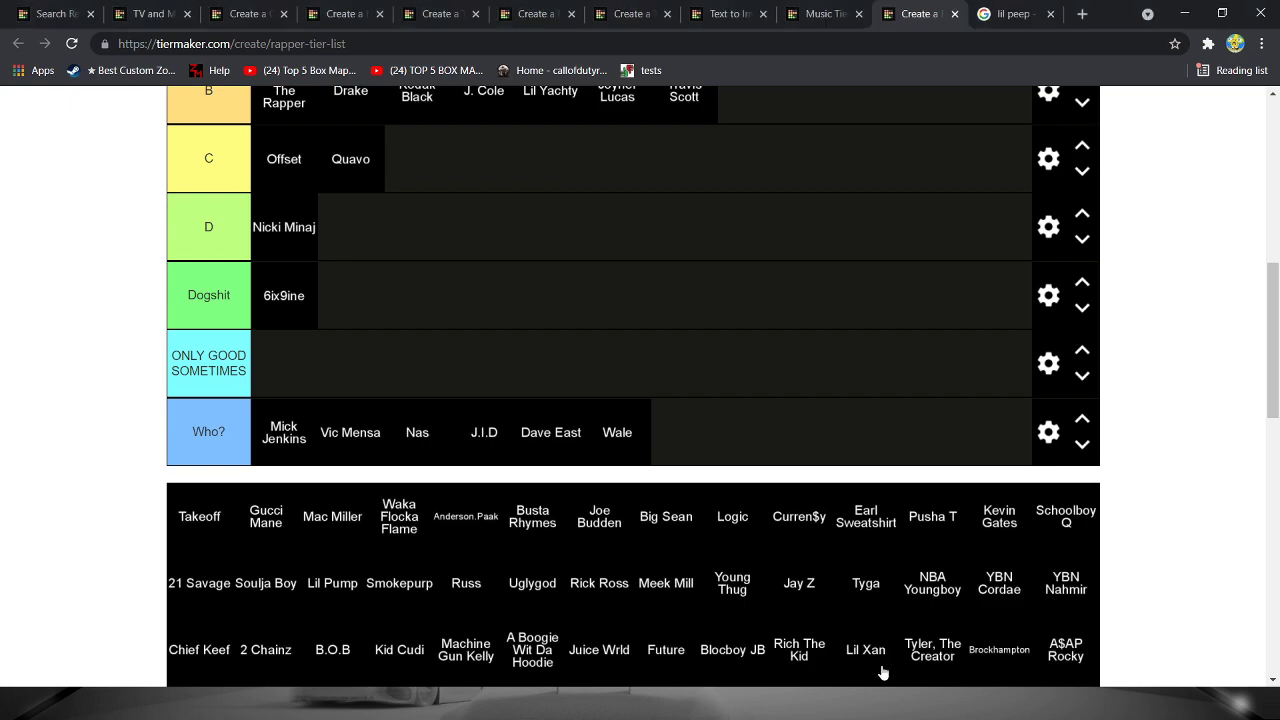
pyautogui.scroll(2, 531, 520)
# - Attempt to drop Takeoff into the Who? tier, then open the Dogshit tier settings
pyautogui.moveTo(218, 668)
pyautogui.mouseDown()
pyautogui.moveTo(523, 363)
pyautogui.moveTo(837, 257)
pyautogui.moveTo(617, 446)
pyautogui.moveTo(258, 676)
pyautogui.mouseUp()
pyautogui.scroll(-1, 266, 583)
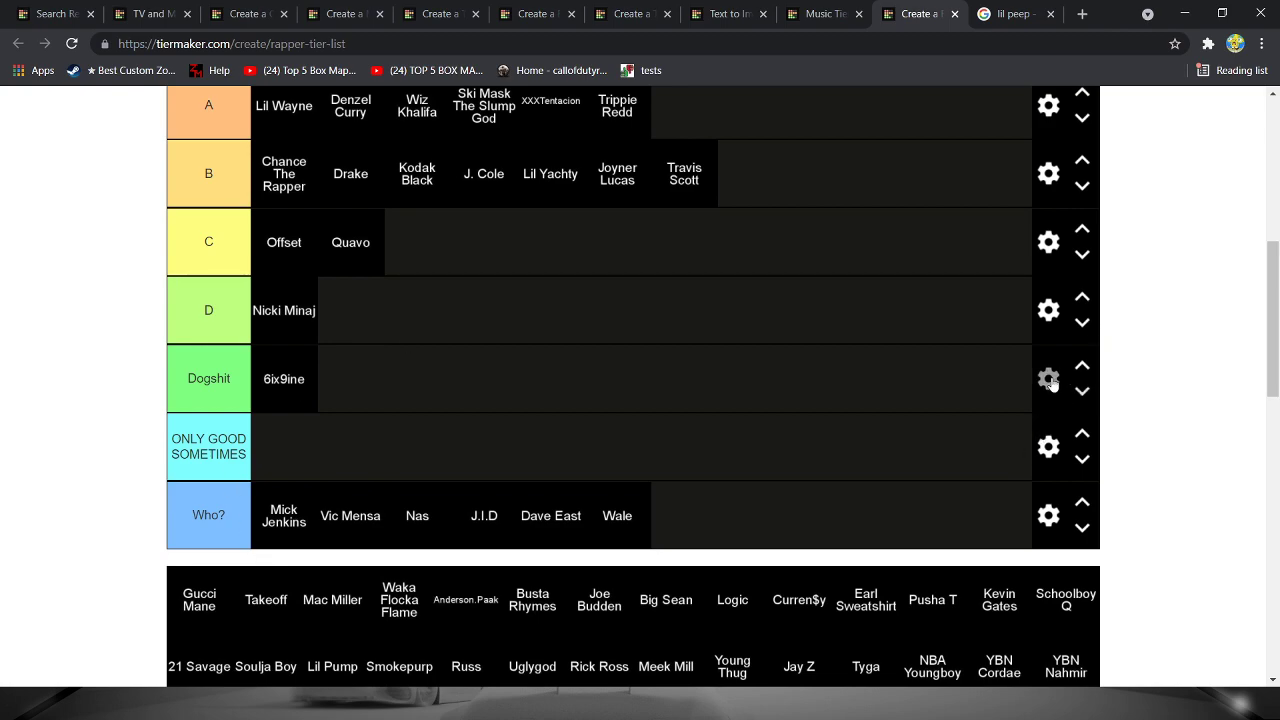
pyautogui.click(1048, 378)
# - Add a new row below Dogshit, keeping Dogshit's label green after trying other colours
pyautogui.click(712, 347)
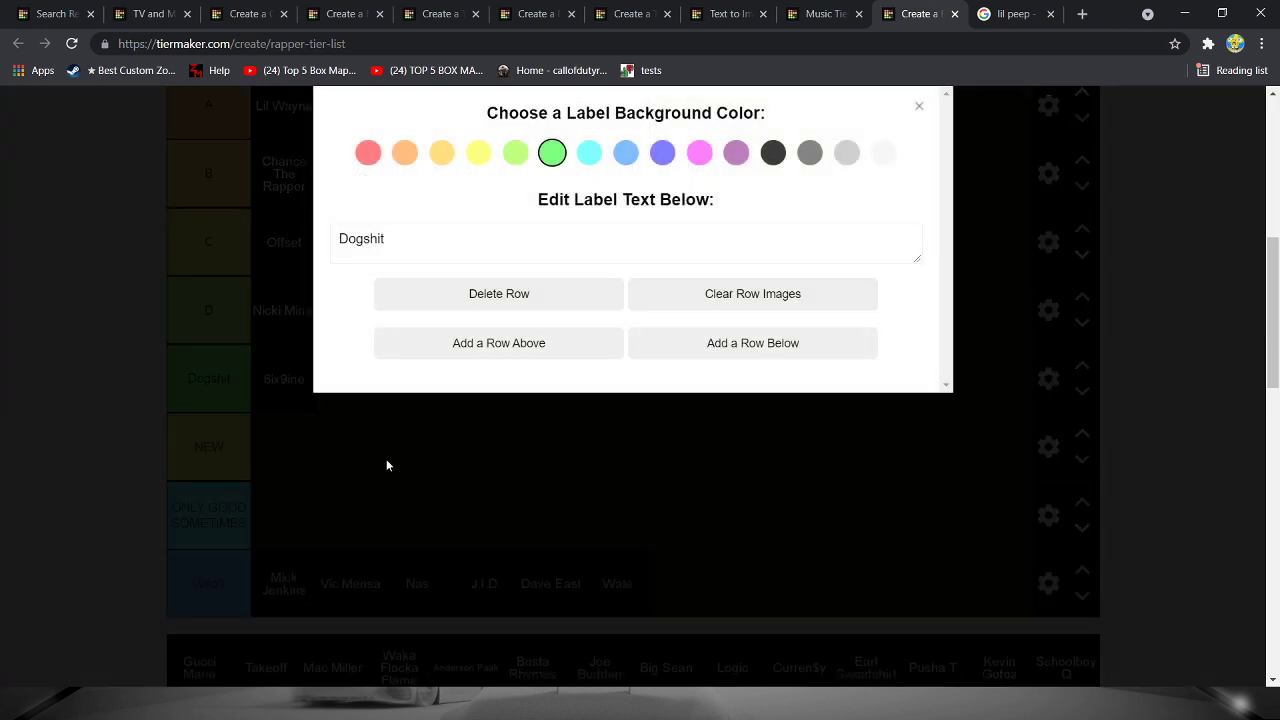
pyautogui.click(663, 158)
pyautogui.click(630, 160)
pyautogui.click(554, 163)
pyautogui.click(919, 107)
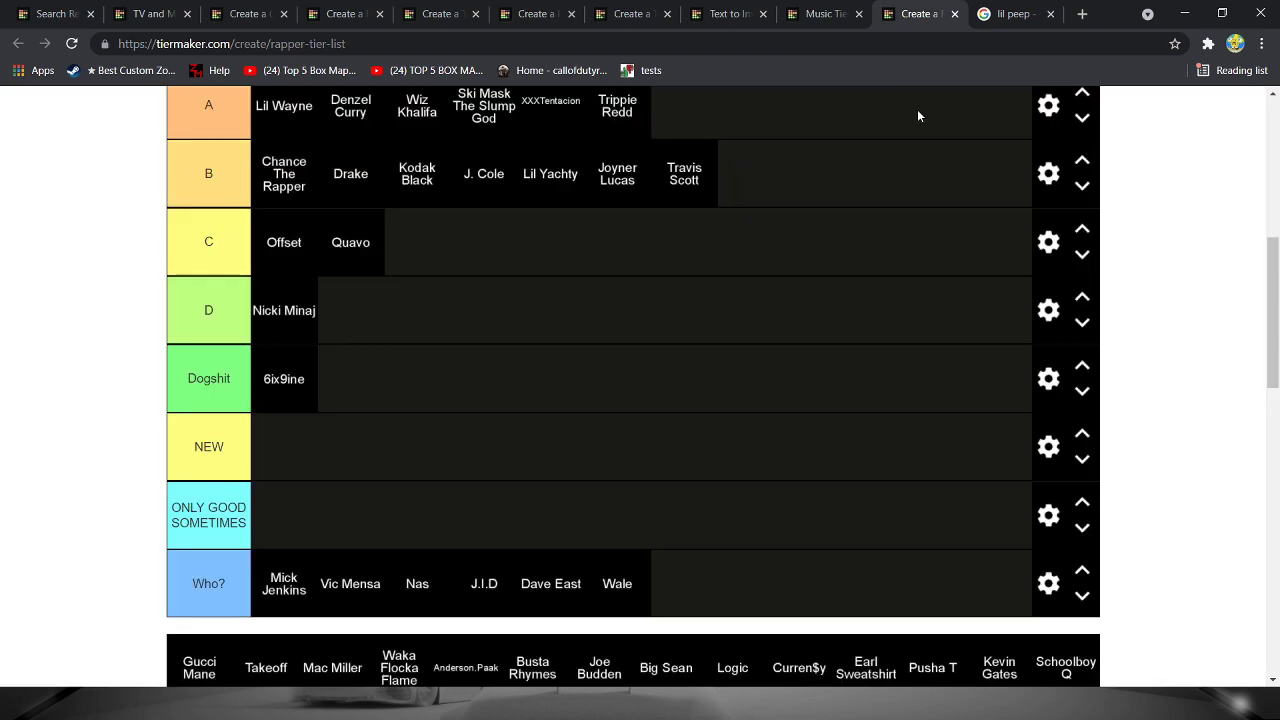
# - Colour the new tier's label pink
pyautogui.click(1048, 446)
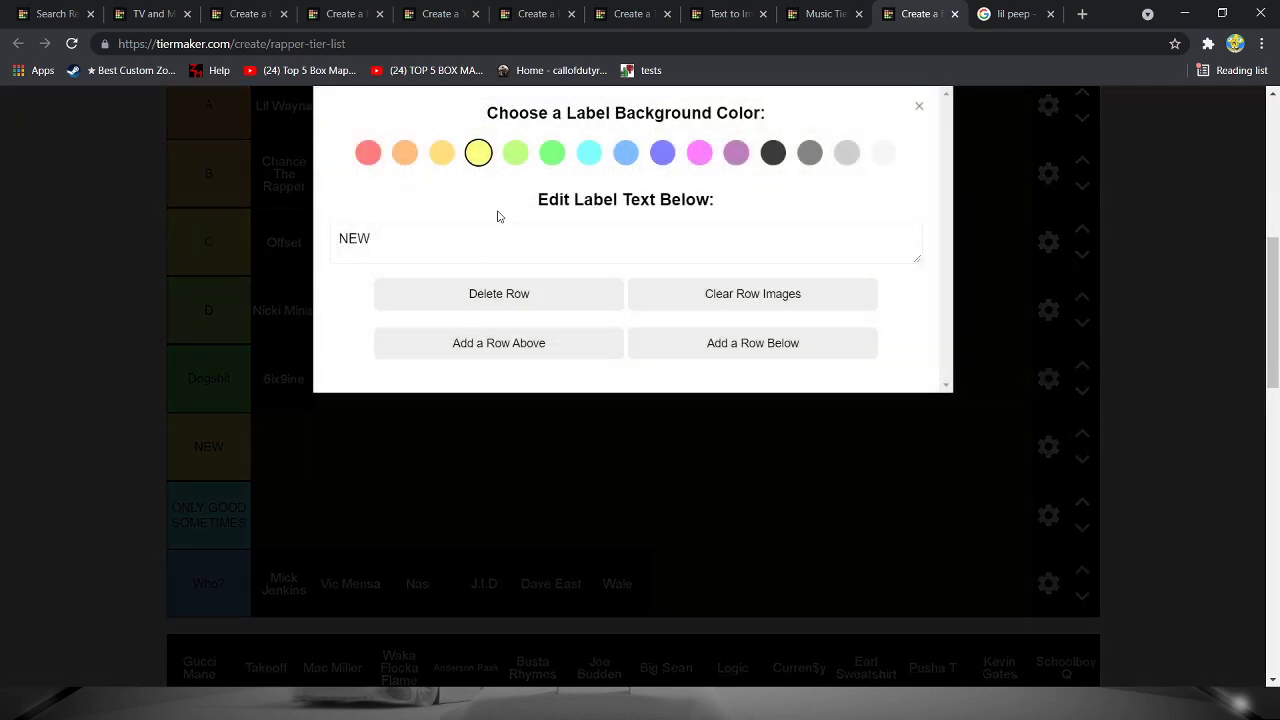
pyautogui.click(630, 157)
pyautogui.click(663, 155)
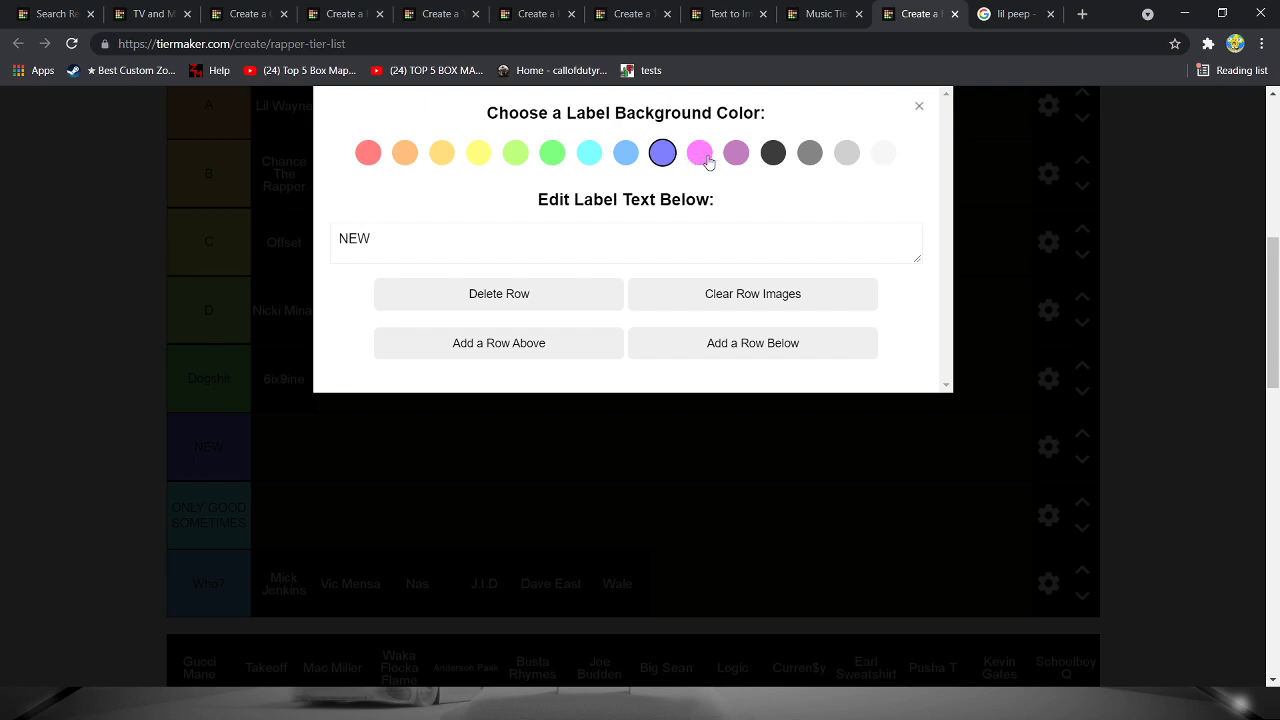
pyautogui.click(700, 155)
pyautogui.click(920, 106)
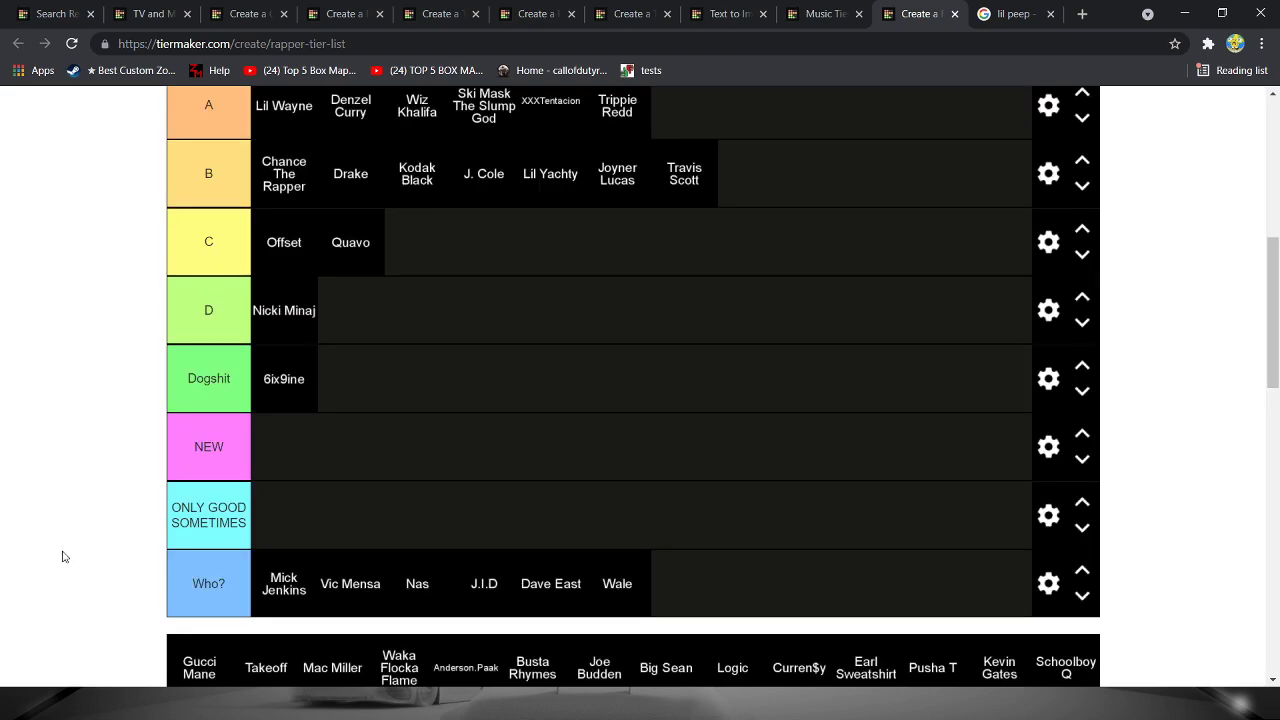
# - Rename the new tier label to '1 Hit Wonder'
pyautogui.doubleClick(229, 440)
pyautogui.press('BackSpace')
pyautogui.write('1')
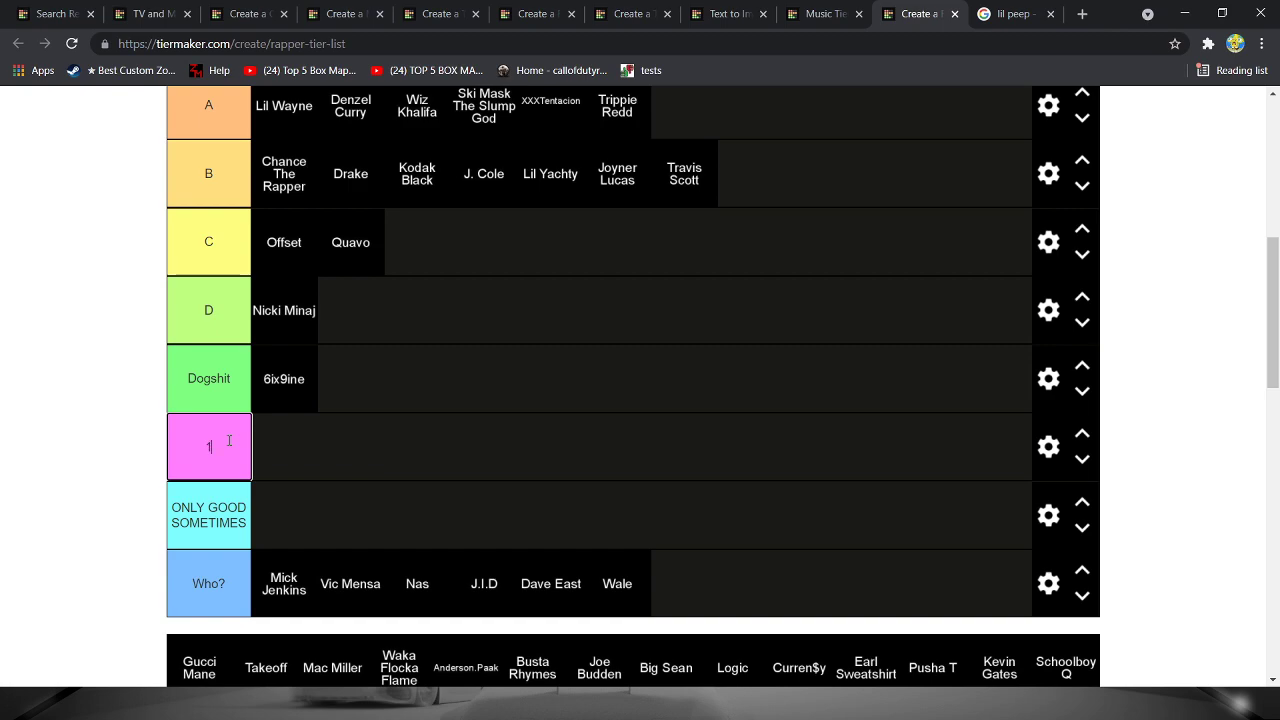
pyautogui.write('hit w')
pyautogui.write('onder')
pyautogui.press('BackSpace')
pyautogui.press('BackSpace')
pyautogui.press('BackSpace')
pyautogui.write('Hit Wonder')
pyautogui.scroll(-2, 305, 400)
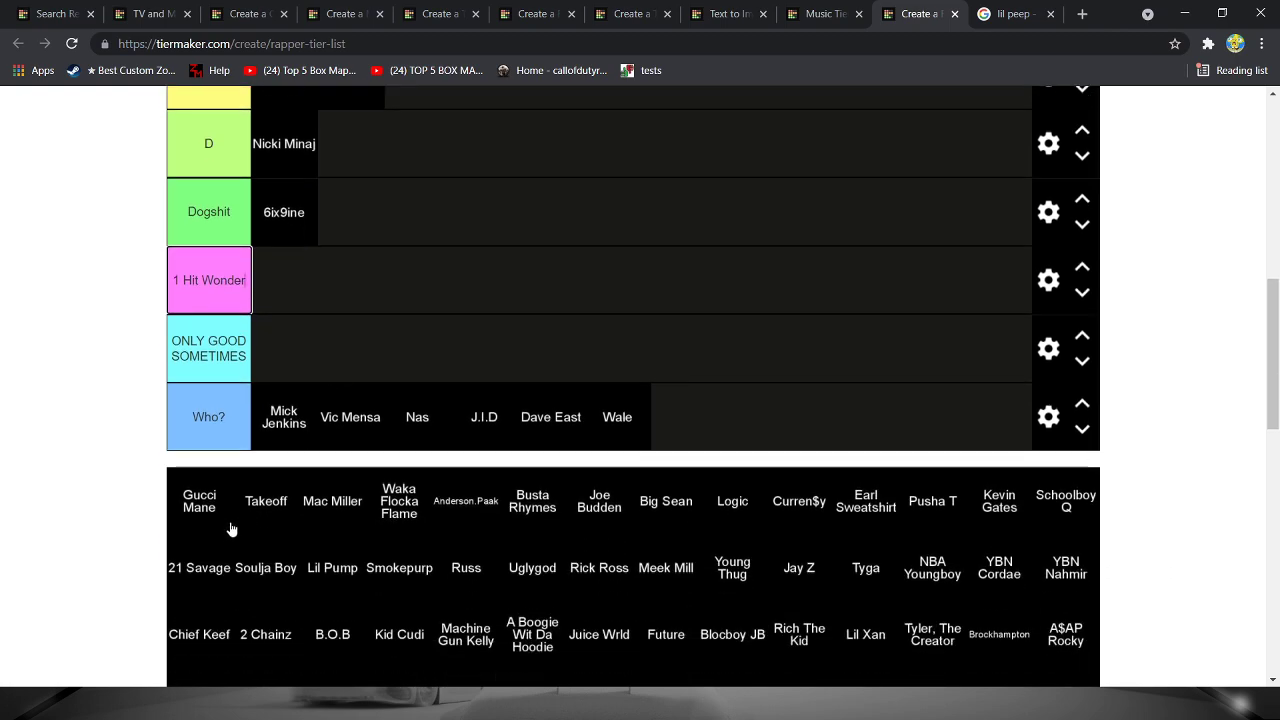
# - Place Takeoff in the 1 Hit Wonder tier, then move him to the end of tier B
pyautogui.moveTo(262, 512); pyautogui.dragTo(373, 301)
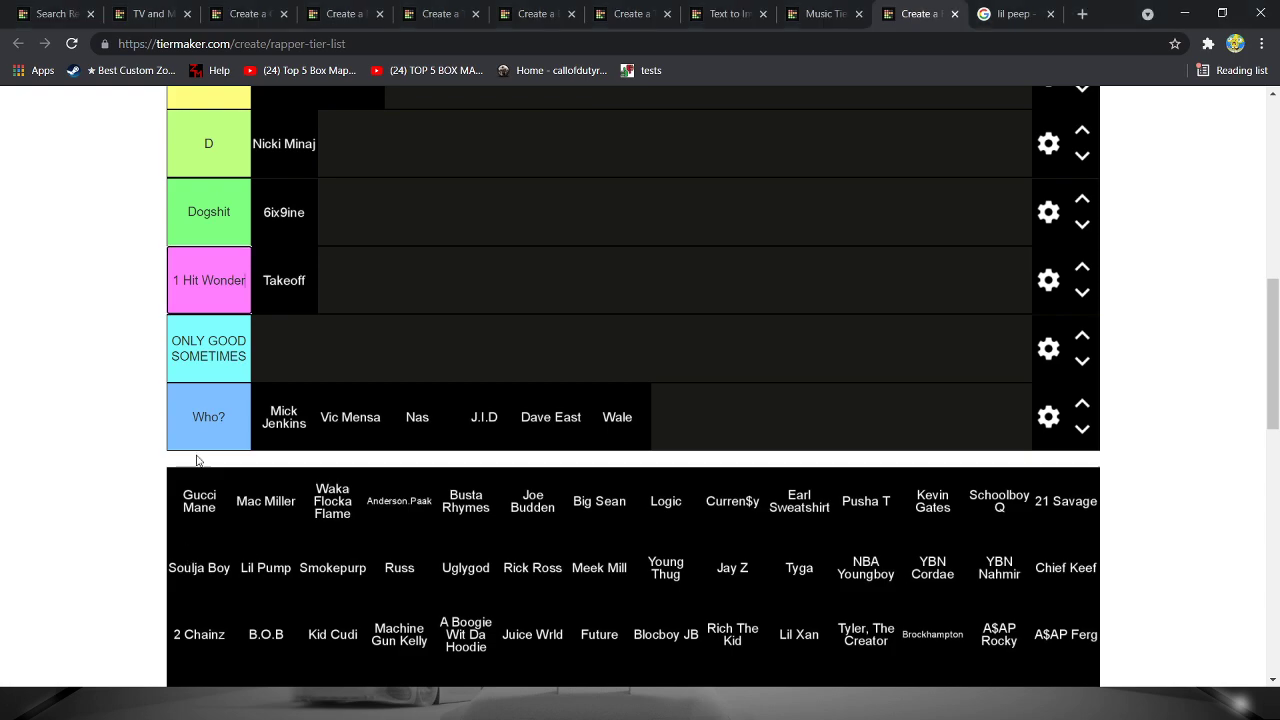
pyautogui.scroll(1, 286, 300)
pyautogui.moveTo(283, 370)
pyautogui.mouseDown()
pyautogui.moveTo(466, 249)
pyautogui.moveTo(449, 229)
pyautogui.moveTo(787, 206)
pyautogui.moveTo(600, 318)
pyautogui.moveTo(720, 270)
pyautogui.moveTo(788, 188)
pyautogui.moveTo(740, 213)
pyautogui.mouseUp()
# - Rank Gucci Mane in tier A
pyautogui.scroll(1, 460, 229)
pyautogui.scroll(1, 740, 213)
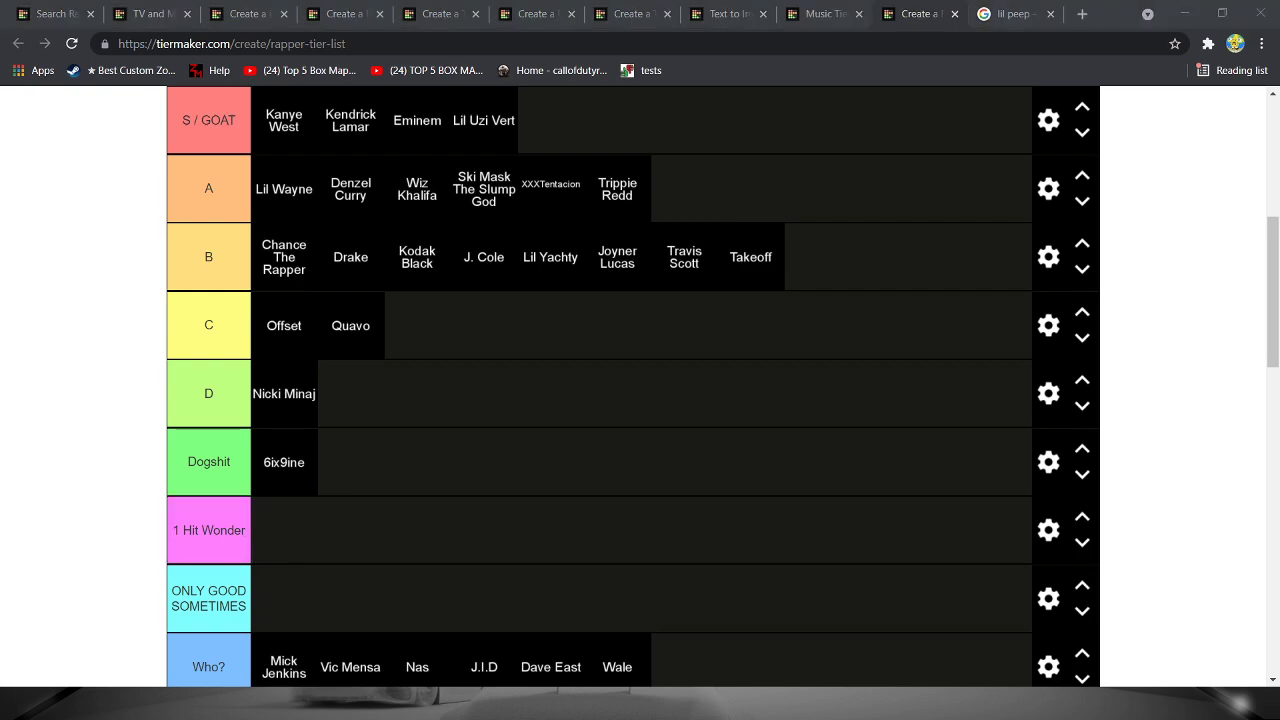
pyautogui.hotkey('alt', 'Tab')
pyautogui.scroll(-1, 736, 344)
pyautogui.scroll(1, 739, 340)
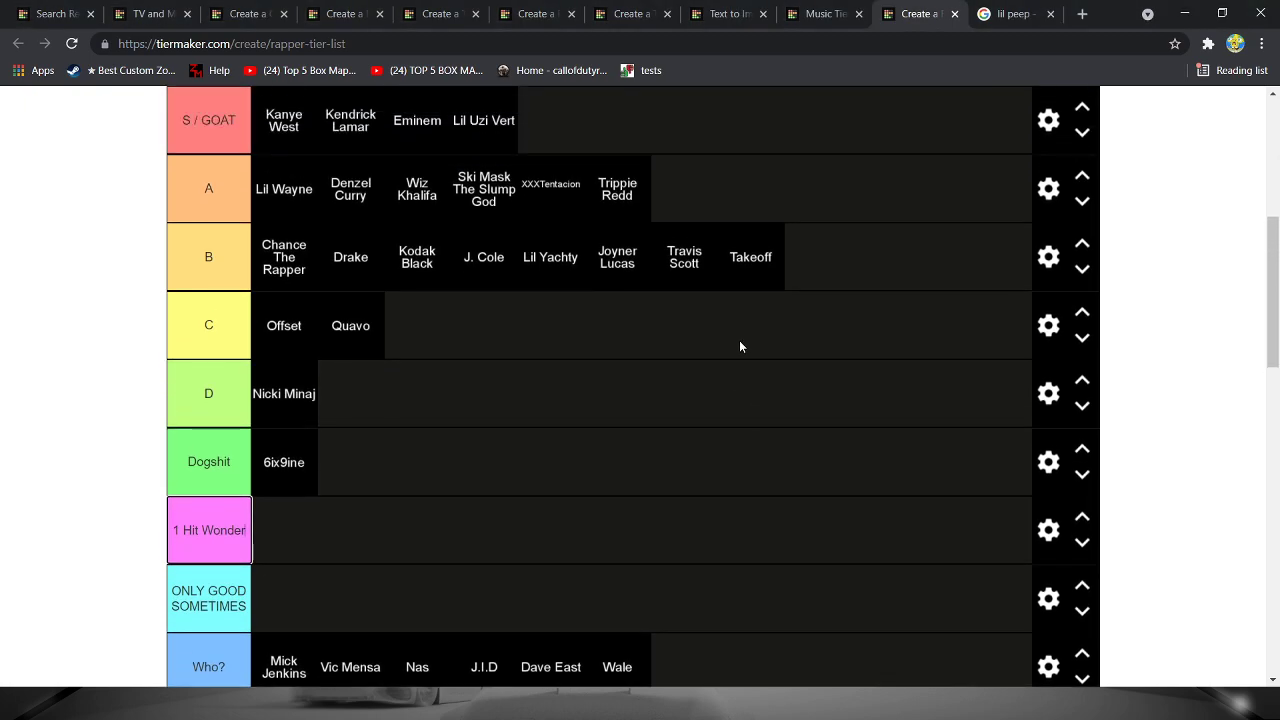
pyautogui.scroll(-4, 739, 340)
pyautogui.scroll(2, 739, 340)
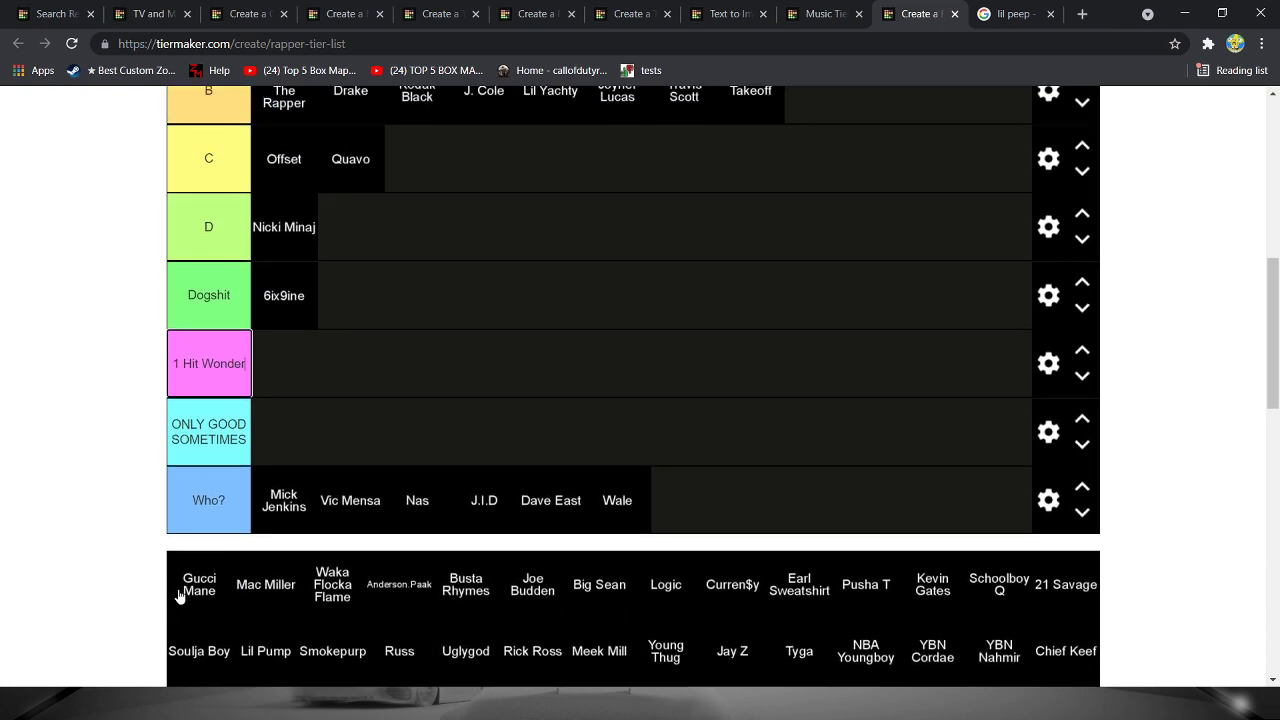
pyautogui.moveTo(190, 592)
pyautogui.mouseDown()
pyautogui.moveTo(874, 150)
pyautogui.moveTo(735, 222)
pyautogui.moveTo(769, 260)
pyautogui.moveTo(754, 209)
pyautogui.moveTo(769, 211)
pyautogui.moveTo(823, 269)
pyautogui.moveTo(797, 214)
pyautogui.moveTo(703, 203)
pyautogui.mouseUp()
# - Add Mac Miller from the unranked pool to the S / GOAT tier
pyautogui.scroll(-2, 680, 334)
pyautogui.scroll(2, 660, 349)
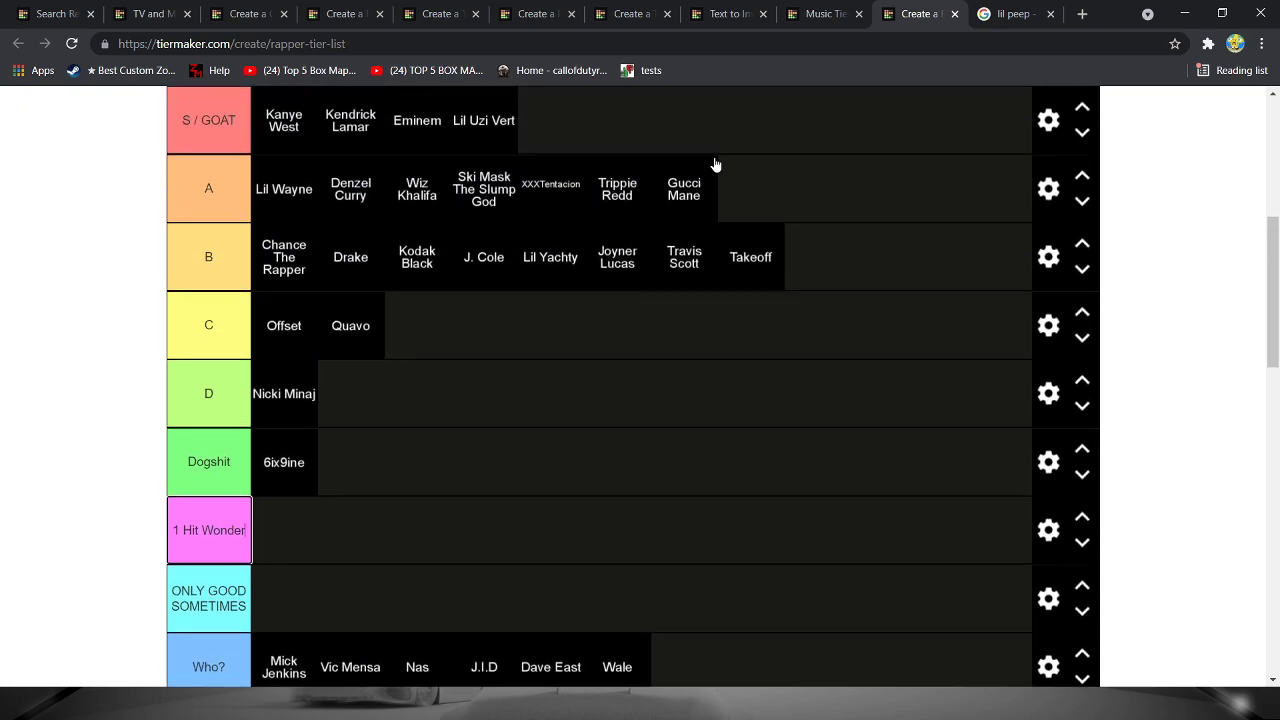
pyautogui.hotkey('alt', 'Tab')
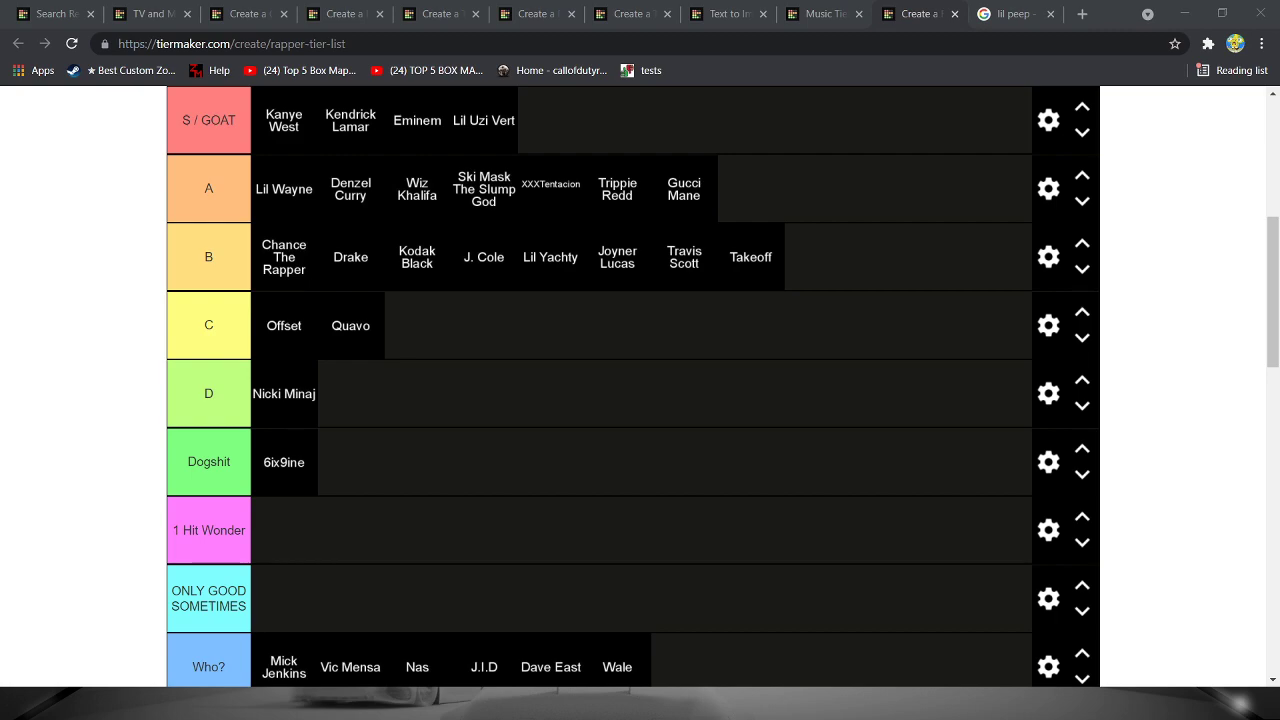
pyautogui.hotkey('alt', 'Tab')
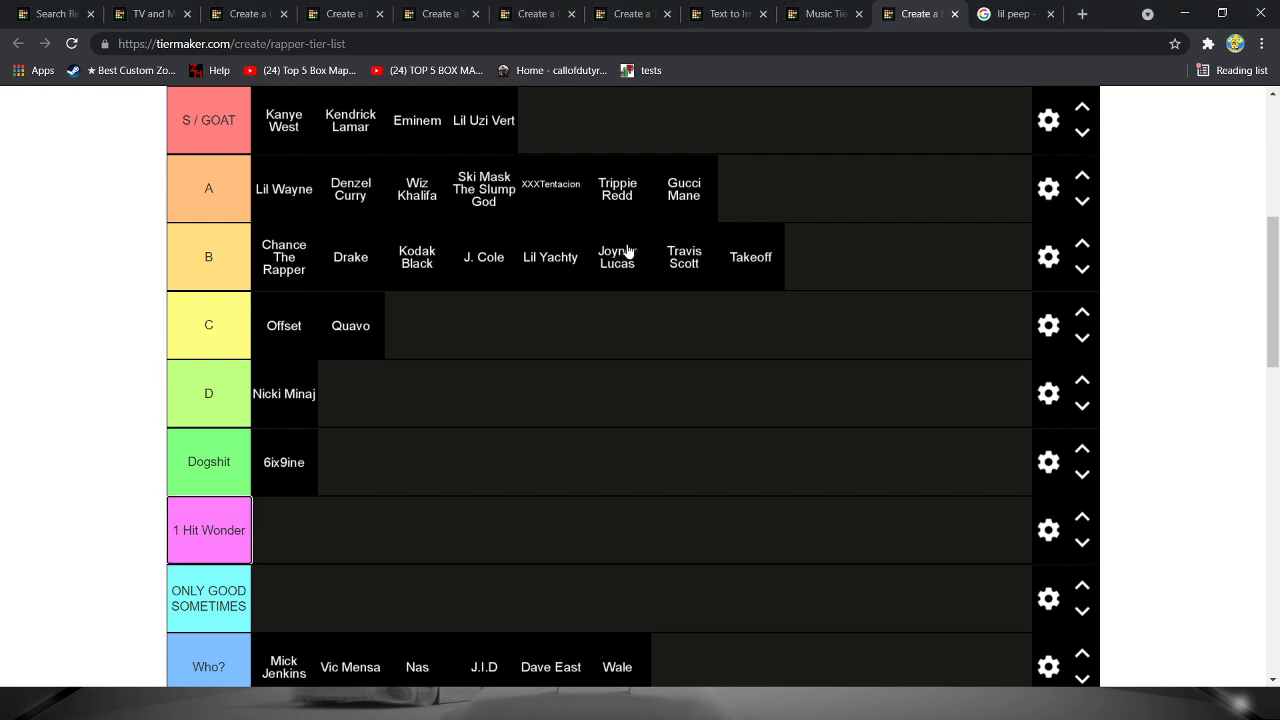
pyautogui.scroll(-3, 766, 249)
pyautogui.scroll(1, 656, 288)
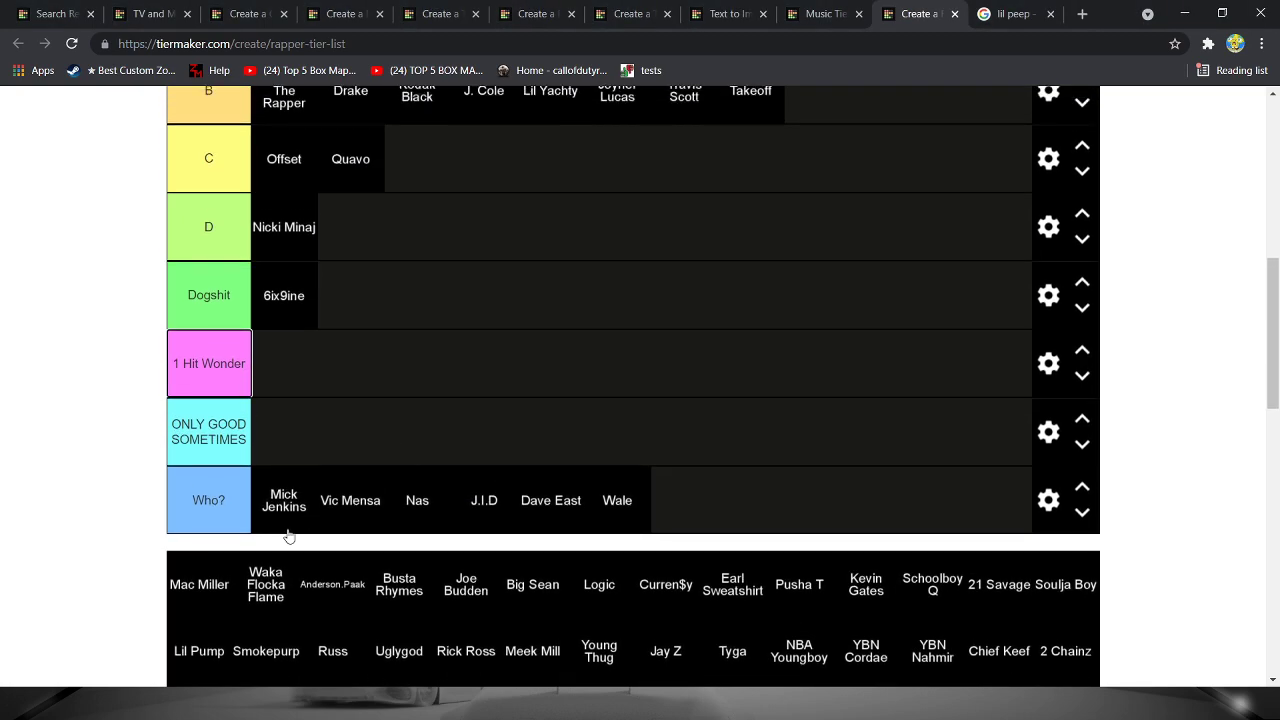
pyautogui.scroll(3, 553, 287)
pyautogui.moveTo(206, 583)
pyautogui.mouseDown()
pyautogui.moveTo(553, 287)
pyautogui.moveTo(605, 292)
pyautogui.mouseUp()
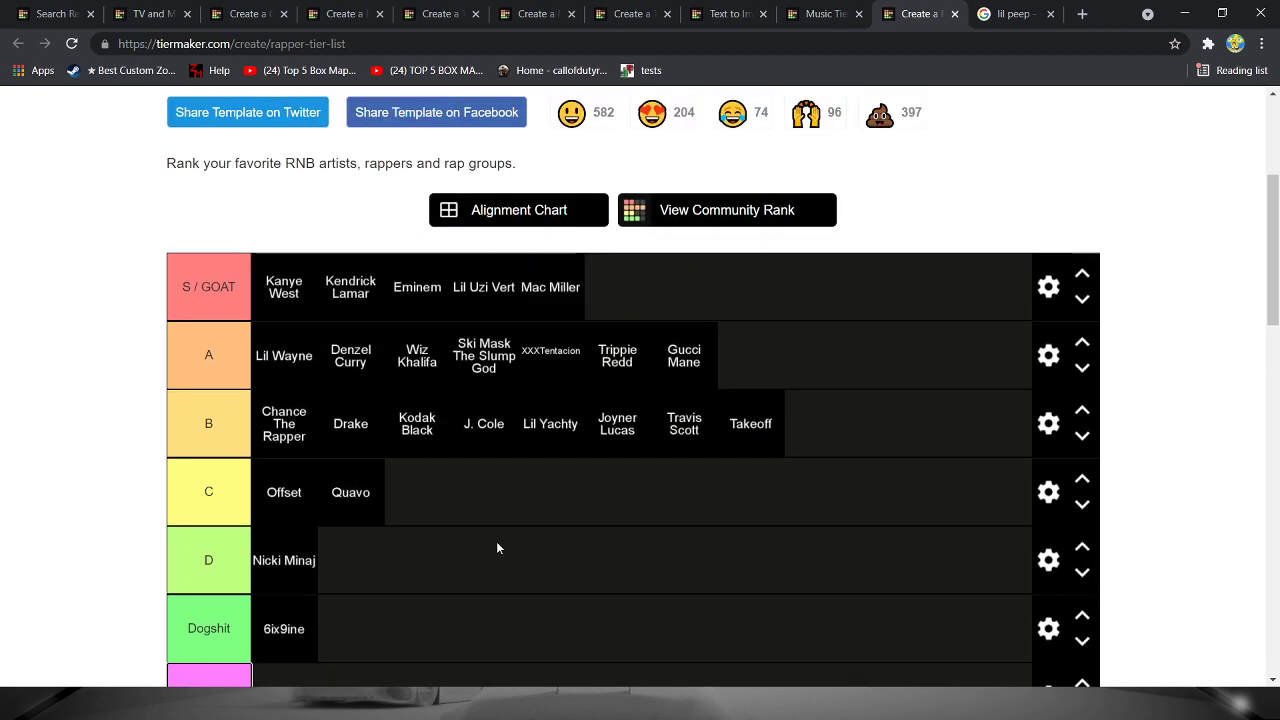
# - Put Waka Flocka Flame in the C tier
pyautogui.scroll(-4, 490, 547)
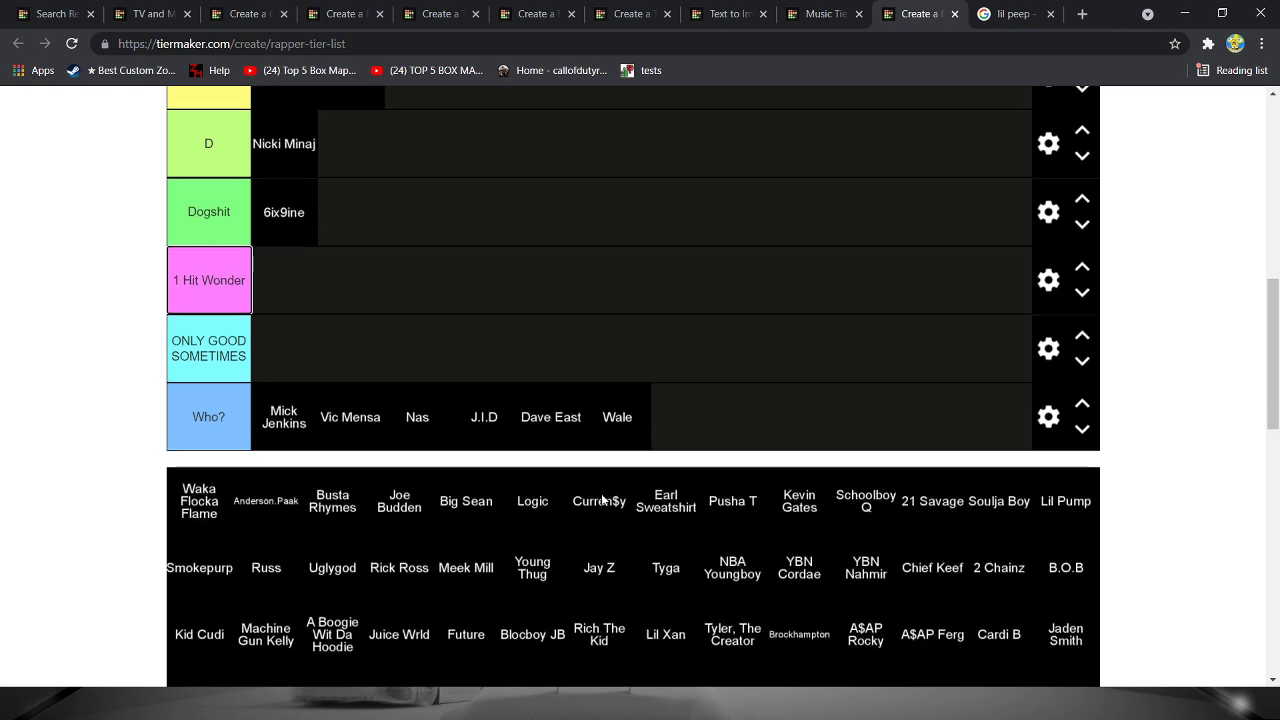
pyautogui.scroll(-1, 602, 500)
pyautogui.scroll(1, 601, 502)
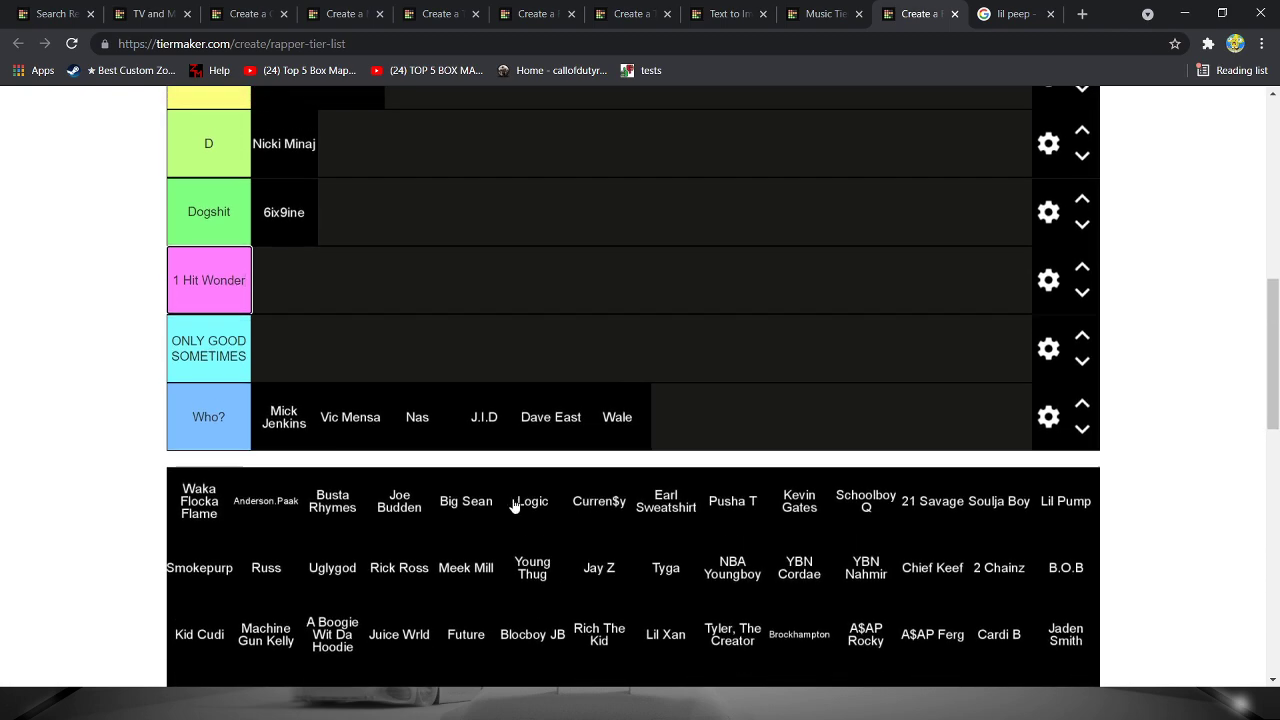
pyautogui.scroll(1, 546, 546)
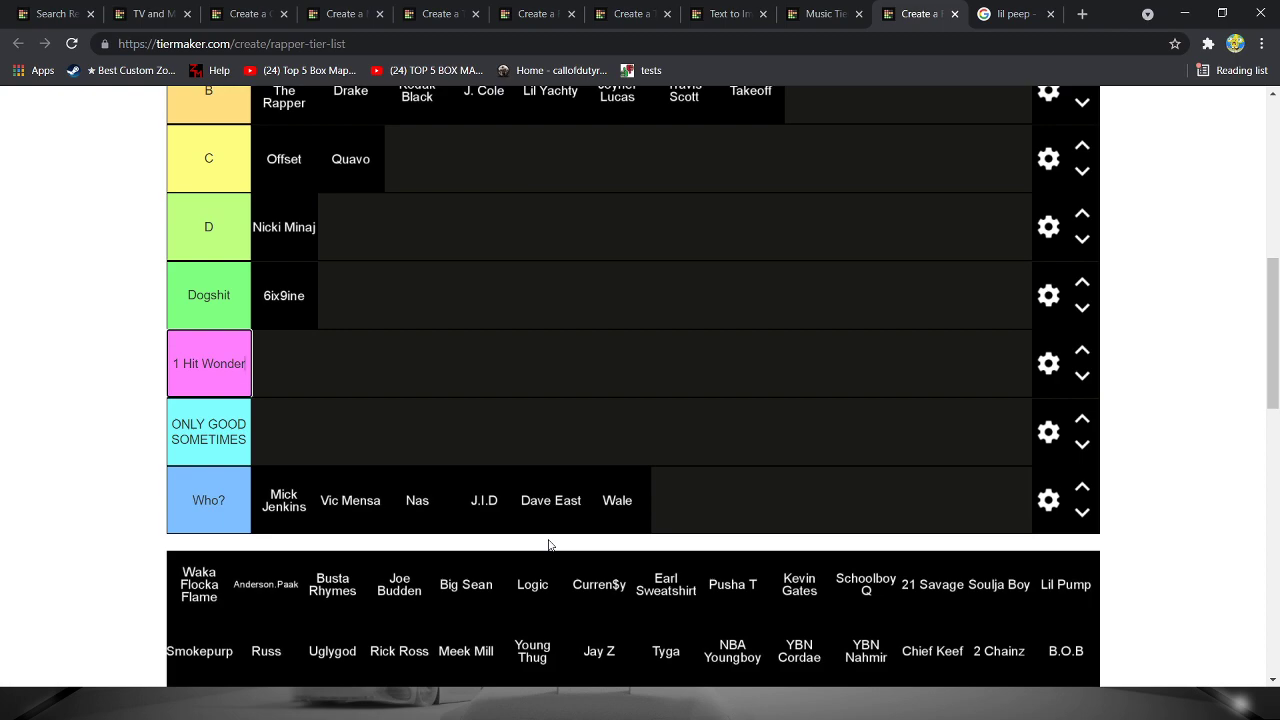
pyautogui.scroll(3, 697, 466)
pyautogui.scroll(-6, 574, 420)
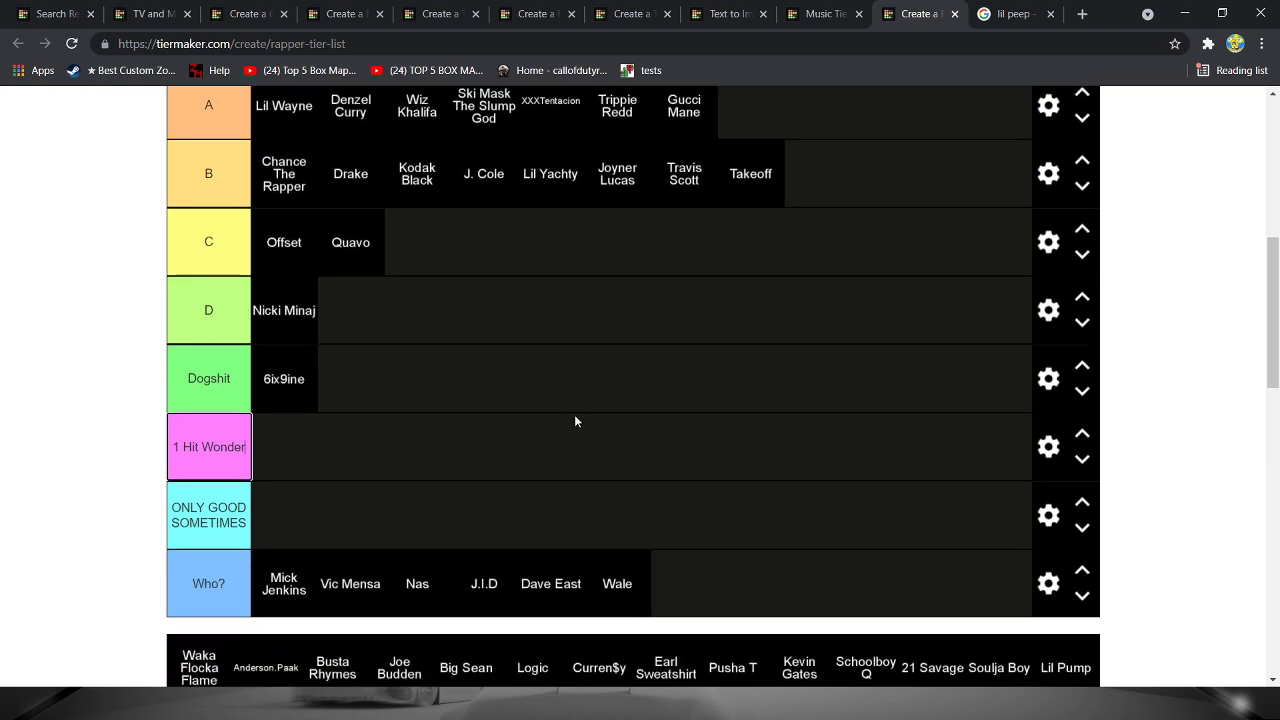
pyautogui.scroll(2, 330, 460)
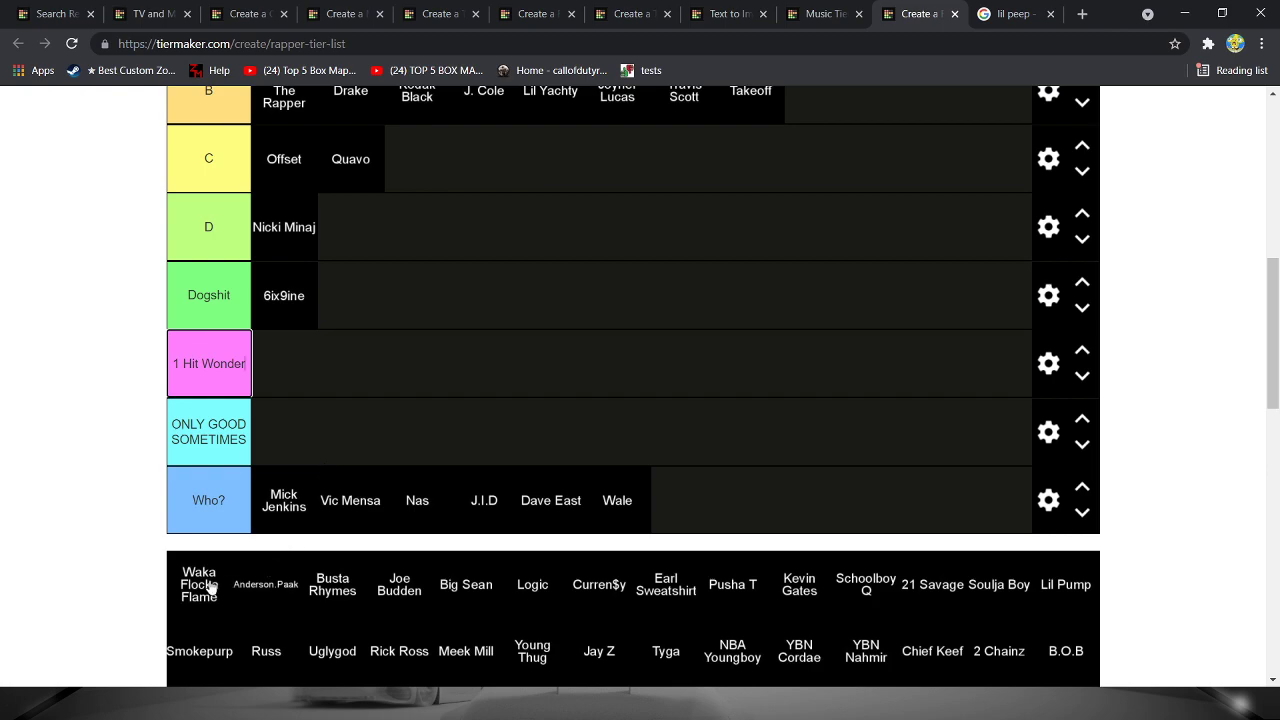
pyautogui.moveTo(211, 587)
pyautogui.mouseDown()
pyautogui.moveTo(850, 114)
pyautogui.moveTo(617, 191)
pyautogui.moveTo(656, 170)
pyautogui.mouseUp()
pyautogui.moveTo(684, 100)
pyautogui.mouseDown()
pyautogui.moveTo(636, 242)
pyautogui.moveTo(726, 194)
pyautogui.mouseUp()
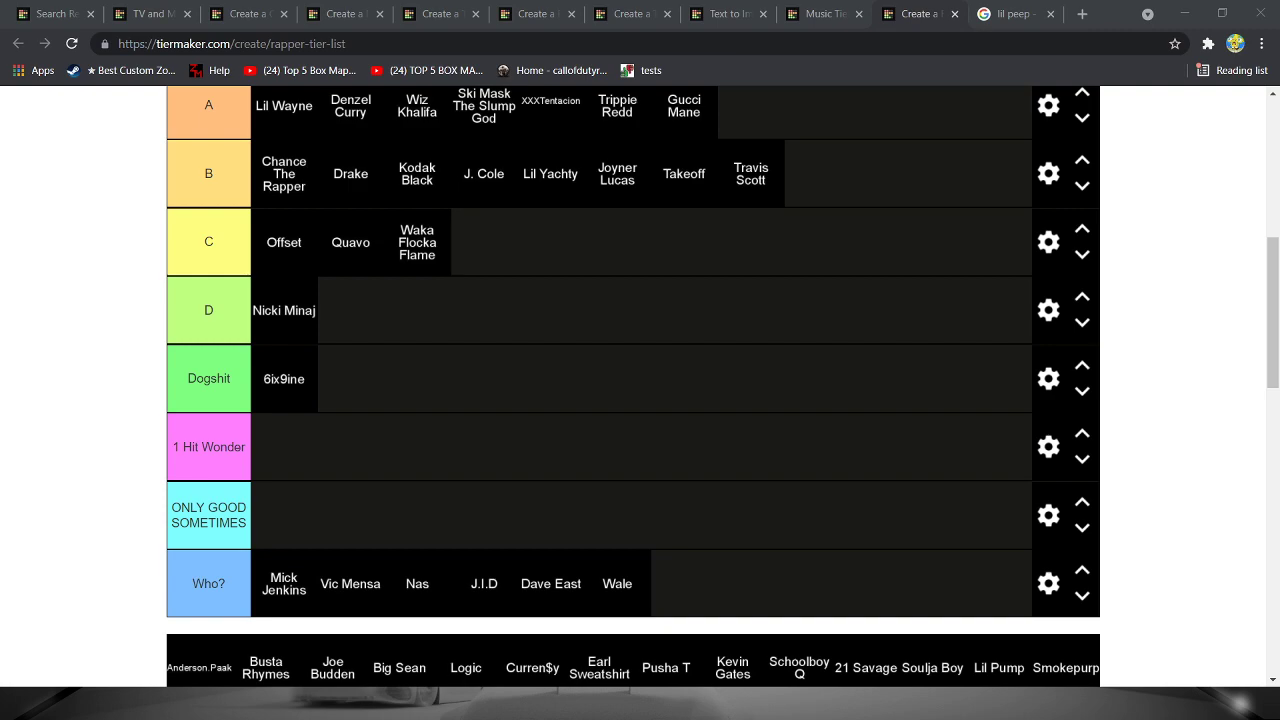
pyautogui.click(893, 205)
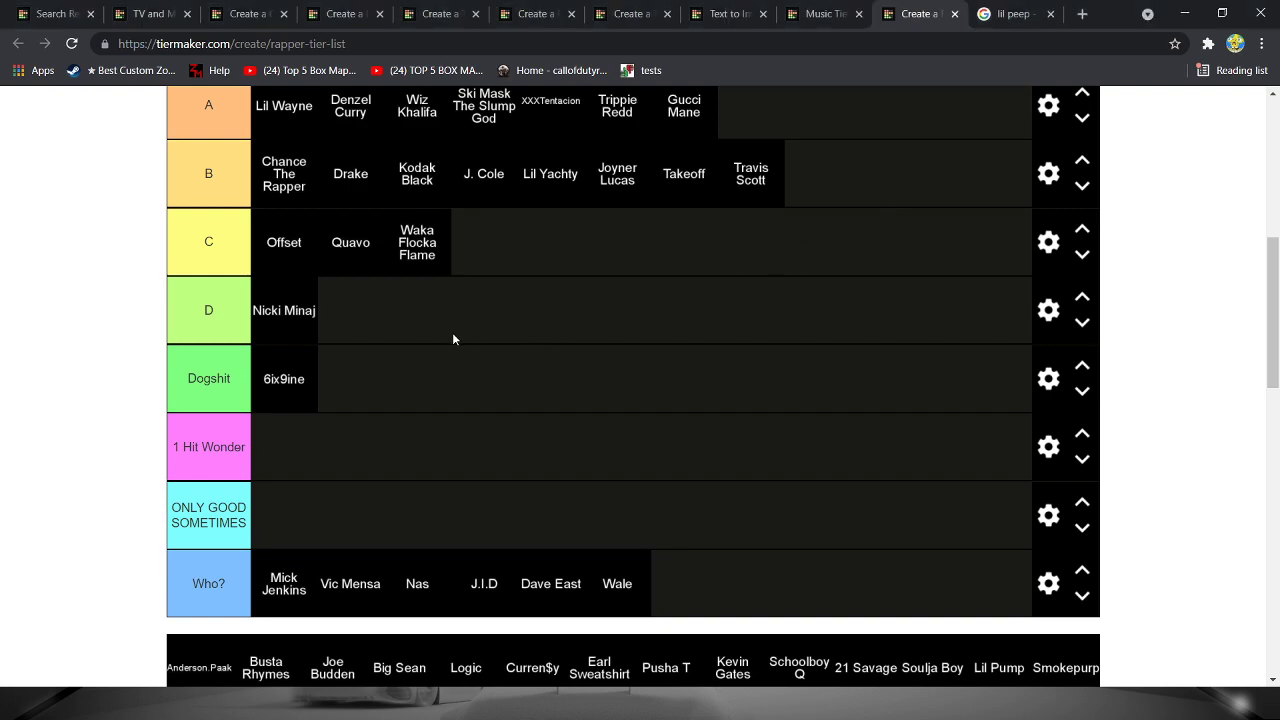
# - Rank Anderson.Paak and Joe Budden in the Who? tier and Busta Rhymes in B
pyautogui.scroll(1, 455, 343)
pyautogui.scroll(-2, 454, 353)
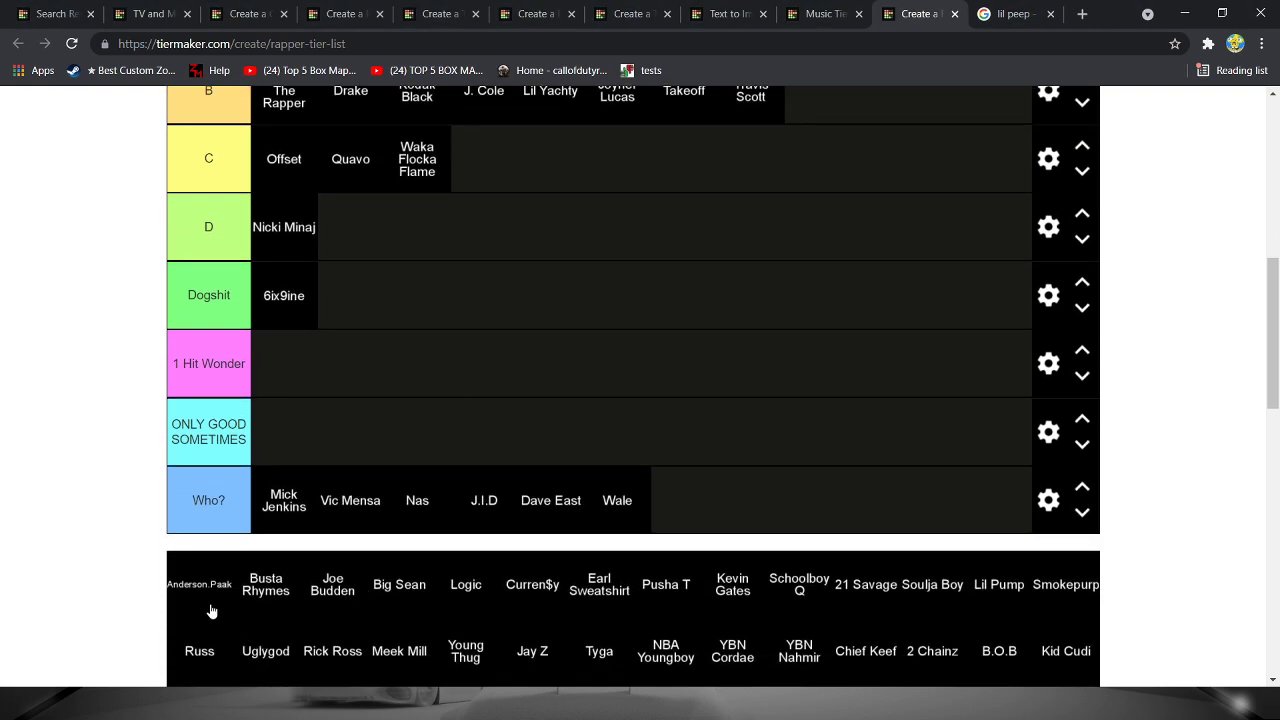
pyautogui.moveTo(211, 610); pyautogui.dragTo(800, 530)
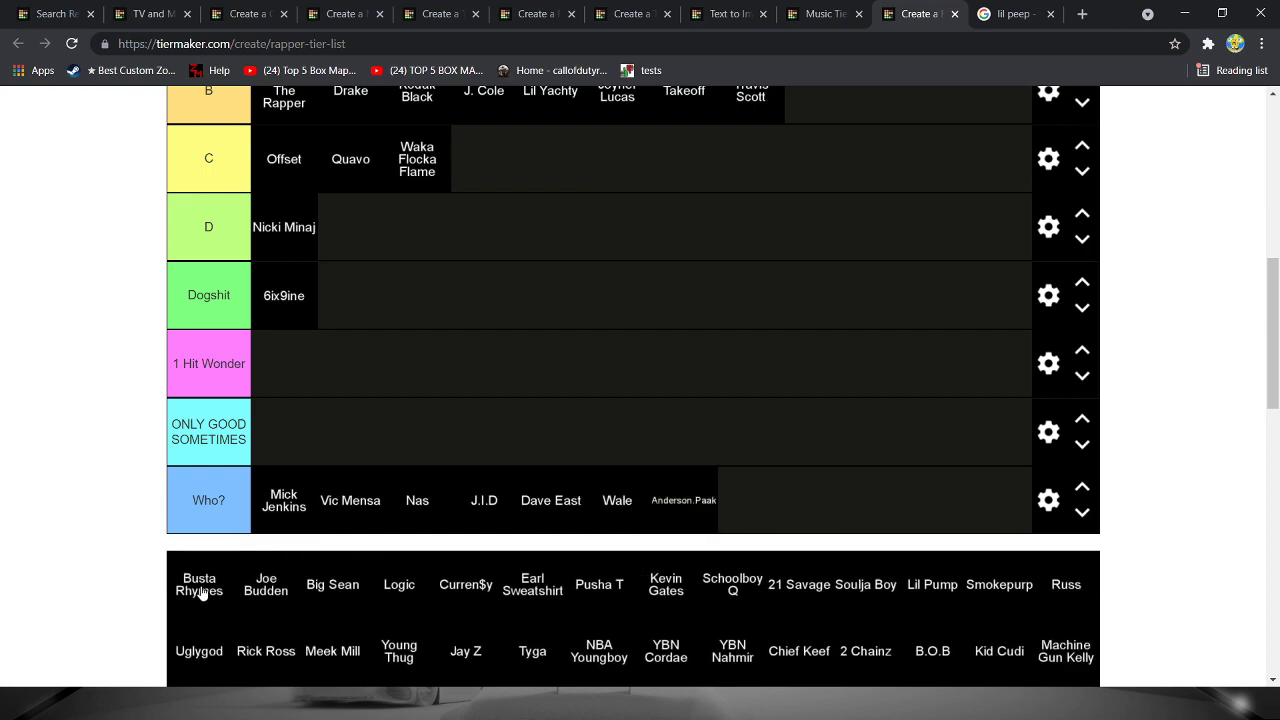
pyautogui.moveTo(201, 592)
pyautogui.mouseDown()
pyautogui.moveTo(611, 255)
pyautogui.moveTo(629, 193)
pyautogui.moveTo(684, 255)
pyautogui.moveTo(821, 187)
pyautogui.mouseUp()
pyautogui.scroll(-3, 669, 289)
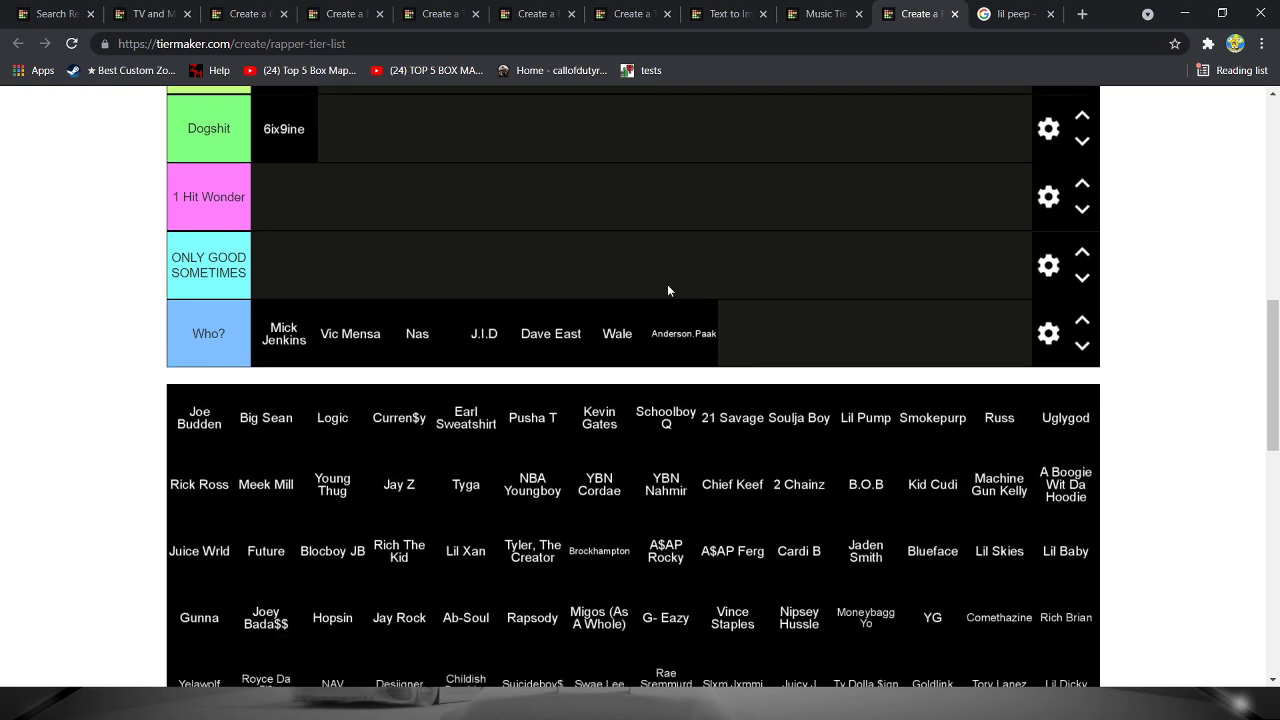
pyautogui.scroll(2, 283, 474)
pyautogui.moveTo(228, 575)
pyautogui.mouseDown()
pyautogui.moveTo(300, 510)
pyautogui.moveTo(794, 500)
pyautogui.mouseUp()
pyautogui.moveTo(206, 600); pyautogui.dragTo(711, 210)
# - Move Big Sean up from D into the A tier
pyautogui.scroll(2, 711, 210)
pyautogui.moveTo(750, 257)
pyautogui.mouseDown()
pyautogui.moveTo(777, 186)
pyautogui.moveTo(760, 190)
pyautogui.moveTo(815, 255)
pyautogui.mouseUp()
pyautogui.scroll(-2, 546, 520)
pyautogui.scroll(1, 390, 552)
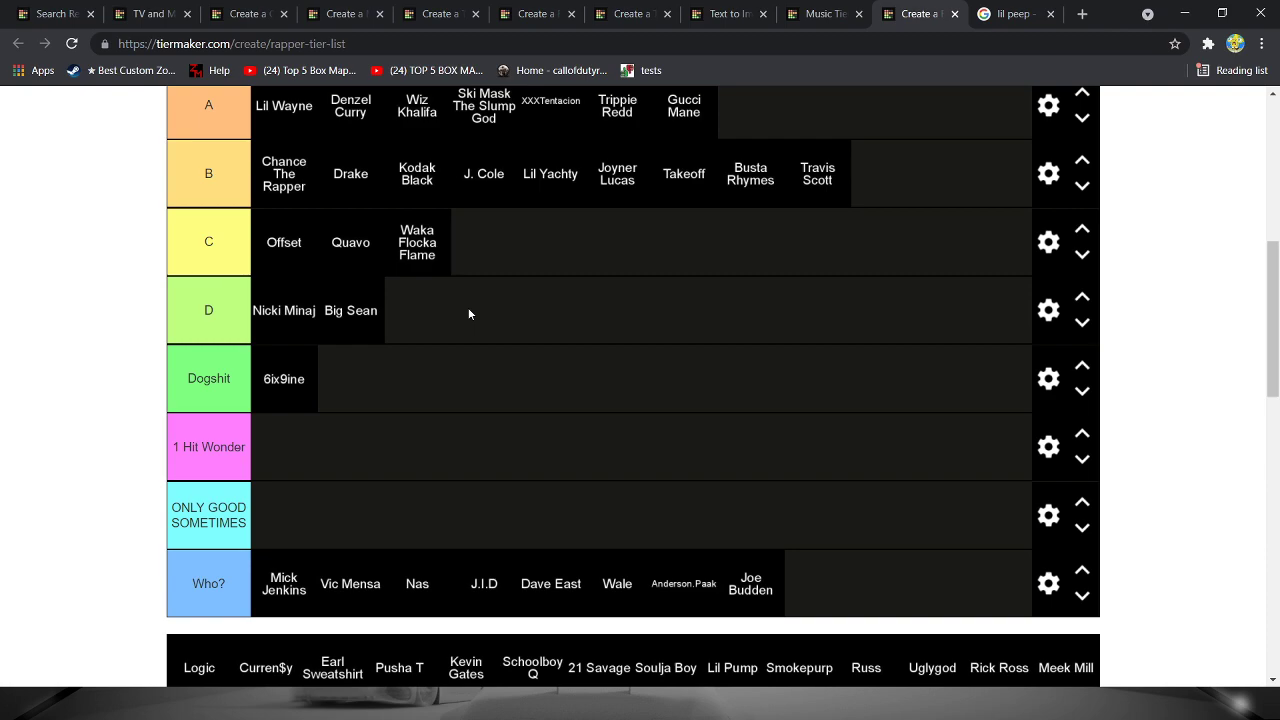
pyautogui.moveTo(368, 320)
pyautogui.mouseDown()
pyautogui.moveTo(948, 212)
pyautogui.moveTo(941, 125)
pyautogui.moveTo(884, 181)
pyautogui.mouseUp()
# - Place Logic in the S / GOAT tier
pyautogui.scroll(1, 883, 189)
pyautogui.scroll(-1, 708, 448)
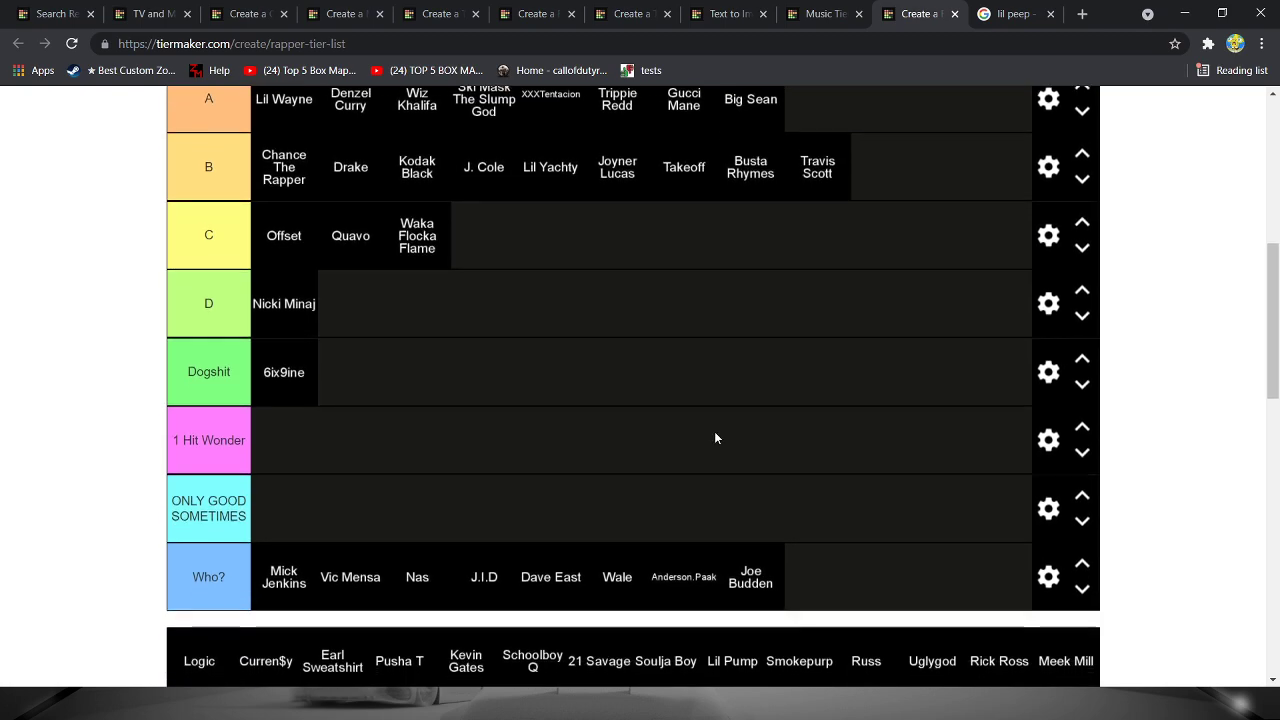
pyautogui.scroll(1, 714, 437)
pyautogui.scroll(1, 714, 437)
pyautogui.scroll(-2, 763, 300)
pyautogui.scroll(-2, 757, 301)
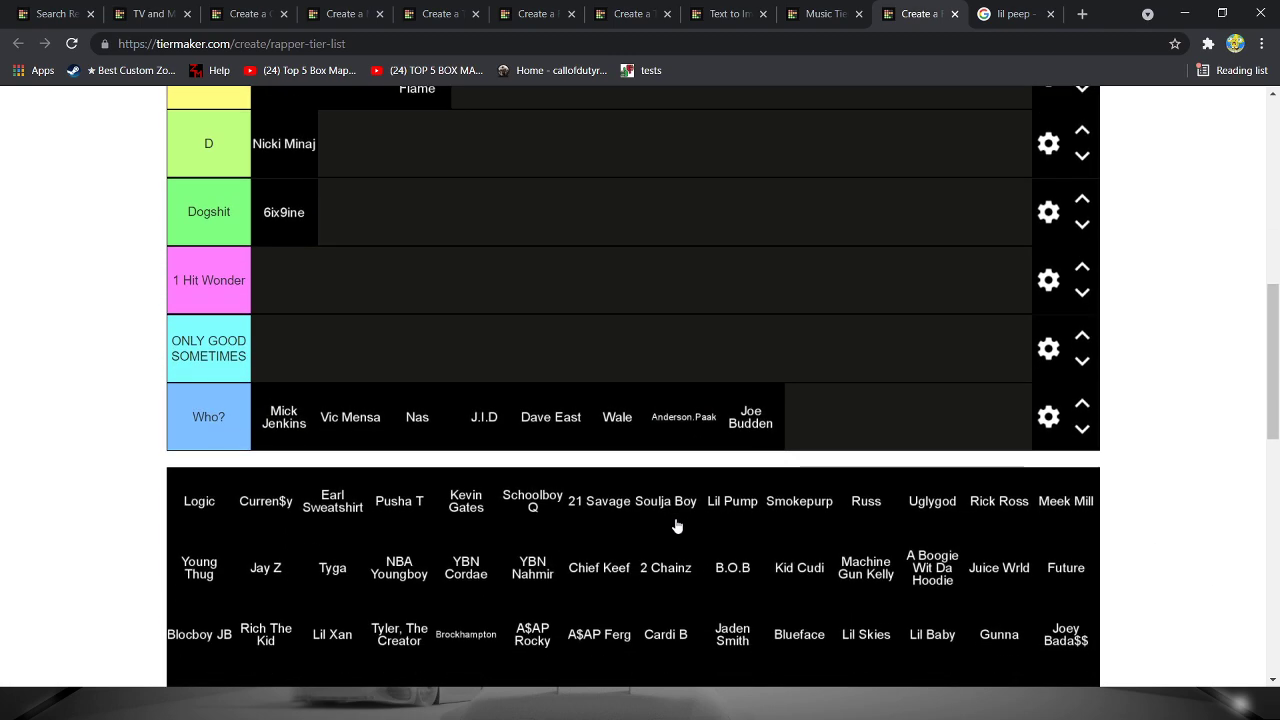
pyautogui.scroll(2, 680, 517)
pyautogui.scroll(2, 717, 305)
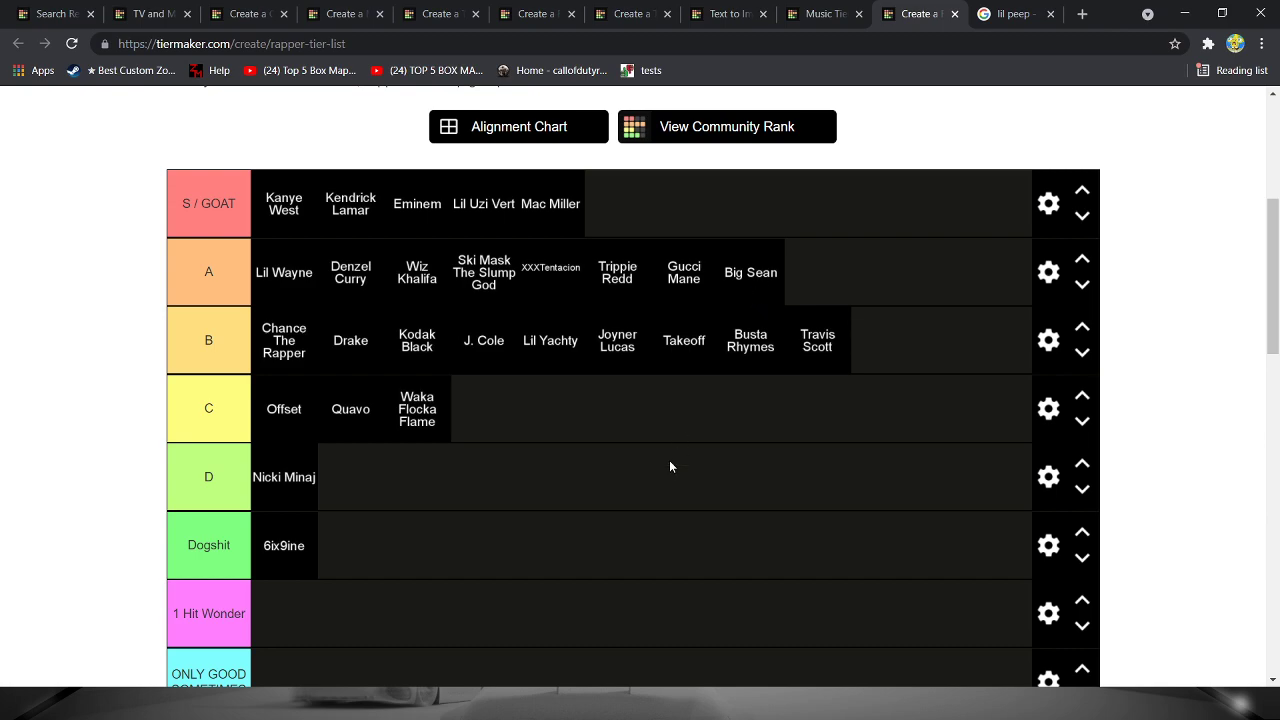
pyautogui.scroll(-2, 669, 460)
pyautogui.scroll(-1, 714, 405)
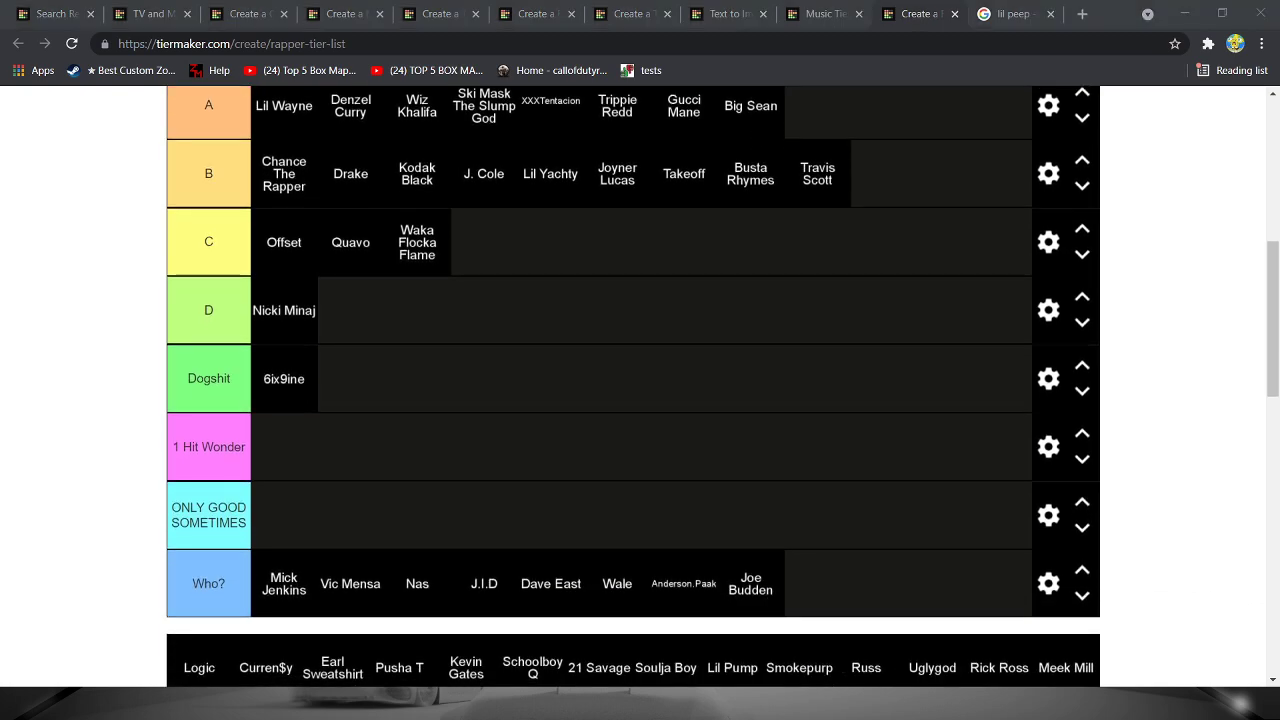
pyautogui.scroll(-2, 706, 513)
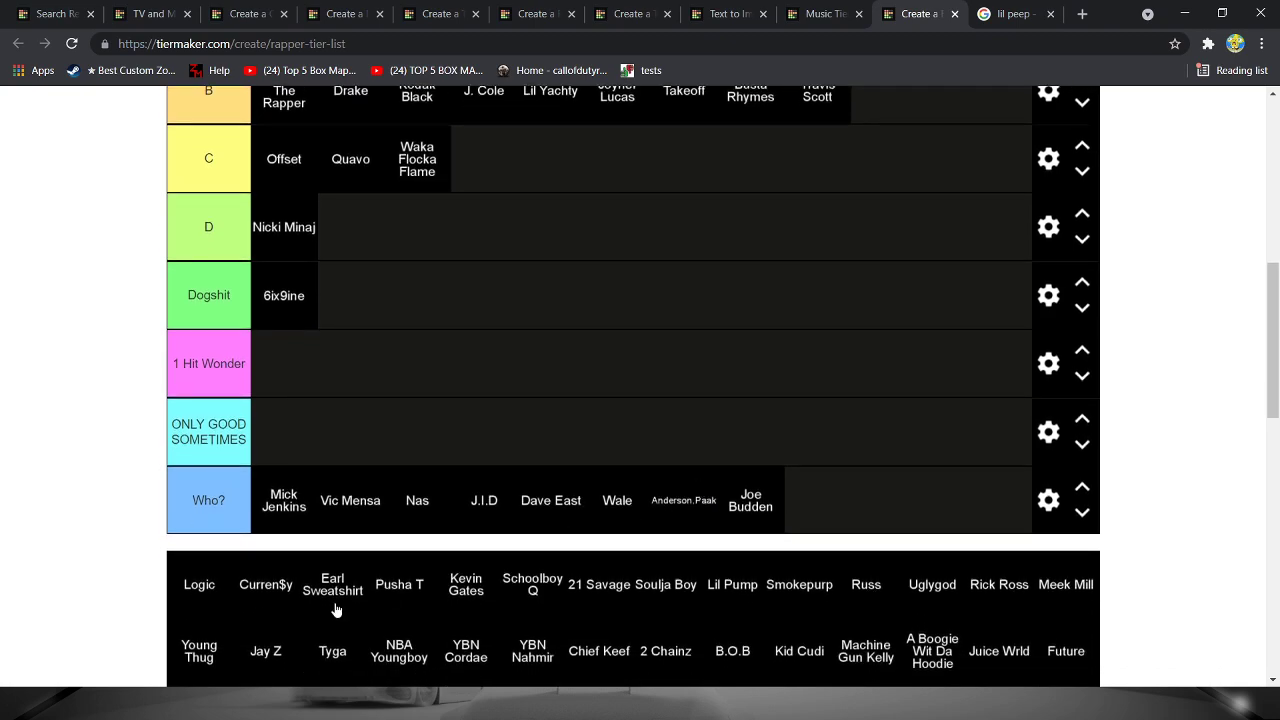
pyautogui.moveTo(194, 583)
pyautogui.mouseDown()
pyautogui.moveTo(766, 337)
pyautogui.moveTo(740, 220)
pyautogui.mouseUp()
pyautogui.scroll(3, 760, 300)
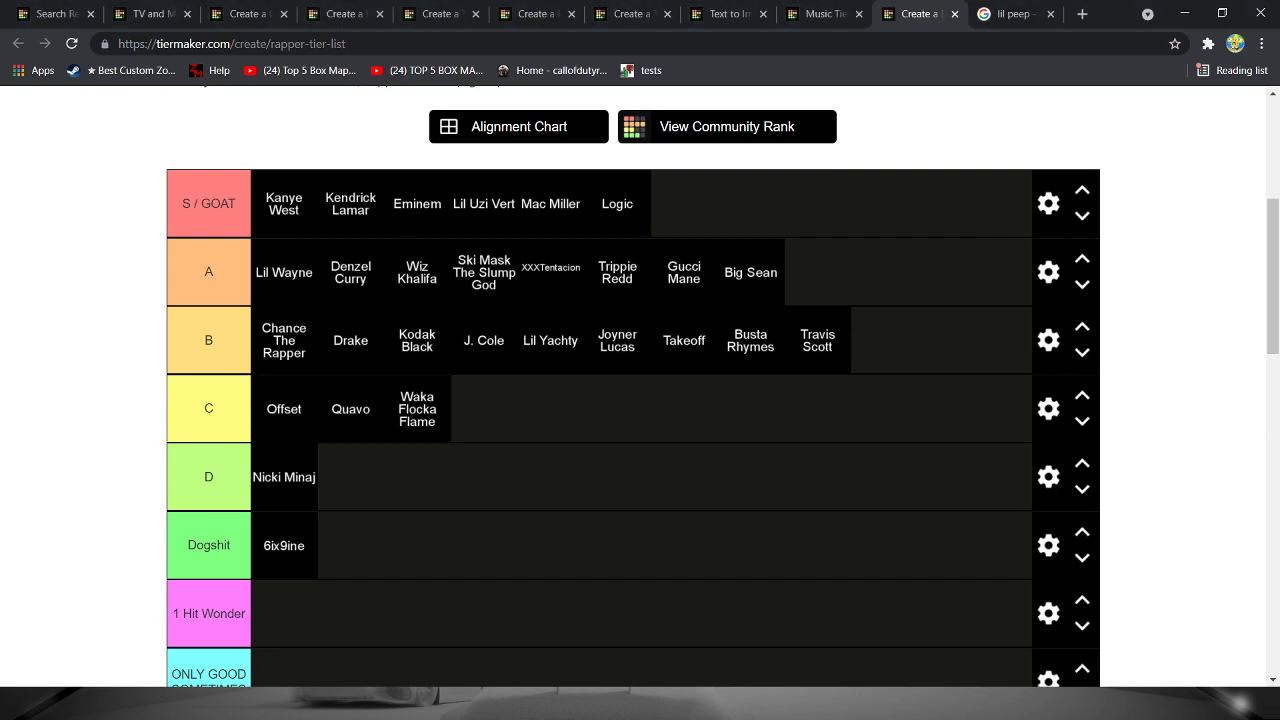
# - Add Curren$y and Earl Sweatshirt to the end of the Who? tier
pyautogui.scroll(-3, 845, 549)
pyautogui.scroll(1, 694, 600)
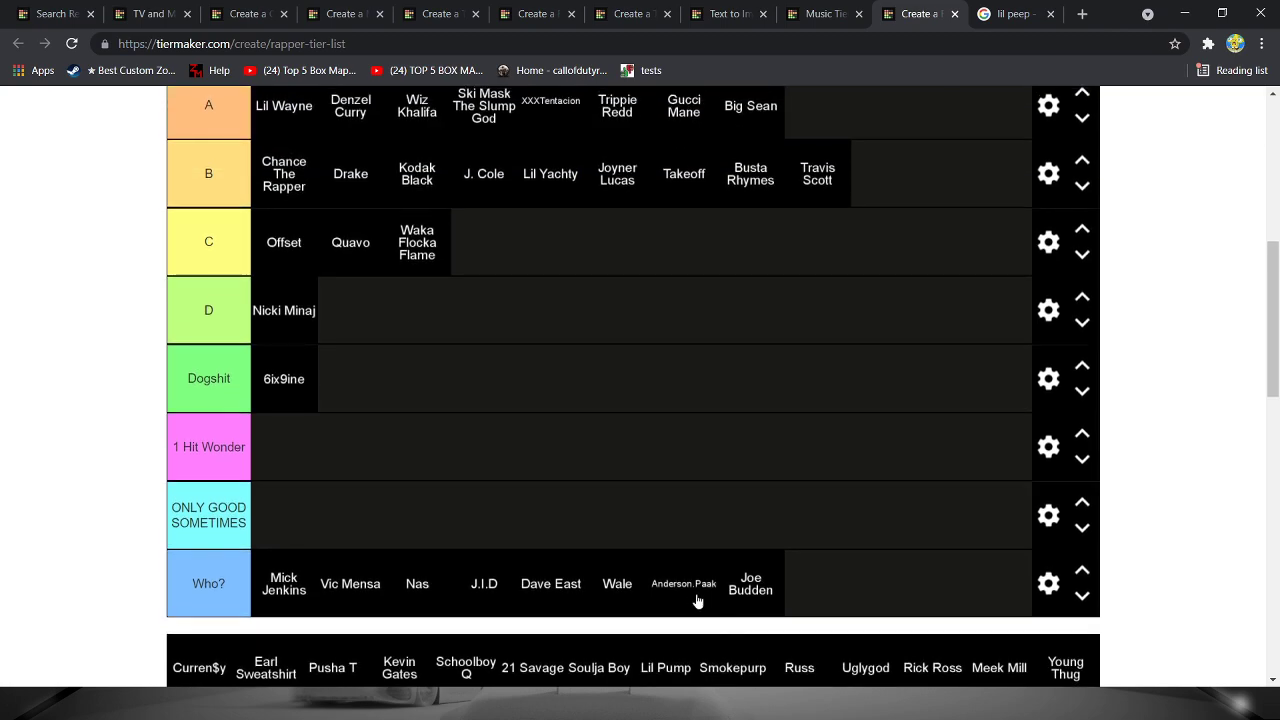
pyautogui.scroll(-1, 567, 584)
pyautogui.moveTo(225, 598)
pyautogui.mouseDown()
pyautogui.moveTo(600, 498)
pyautogui.moveTo(878, 514)
pyautogui.mouseUp()
pyautogui.moveTo(202, 592)
pyautogui.mouseDown()
pyautogui.moveTo(912, 480)
pyautogui.moveTo(912, 492)
pyautogui.mouseUp()
pyautogui.moveTo(215, 585)
pyautogui.mouseDown()
pyautogui.moveTo(586, 329)
pyautogui.moveTo(903, 204)
pyautogui.moveTo(780, 272)
pyautogui.mouseUp()
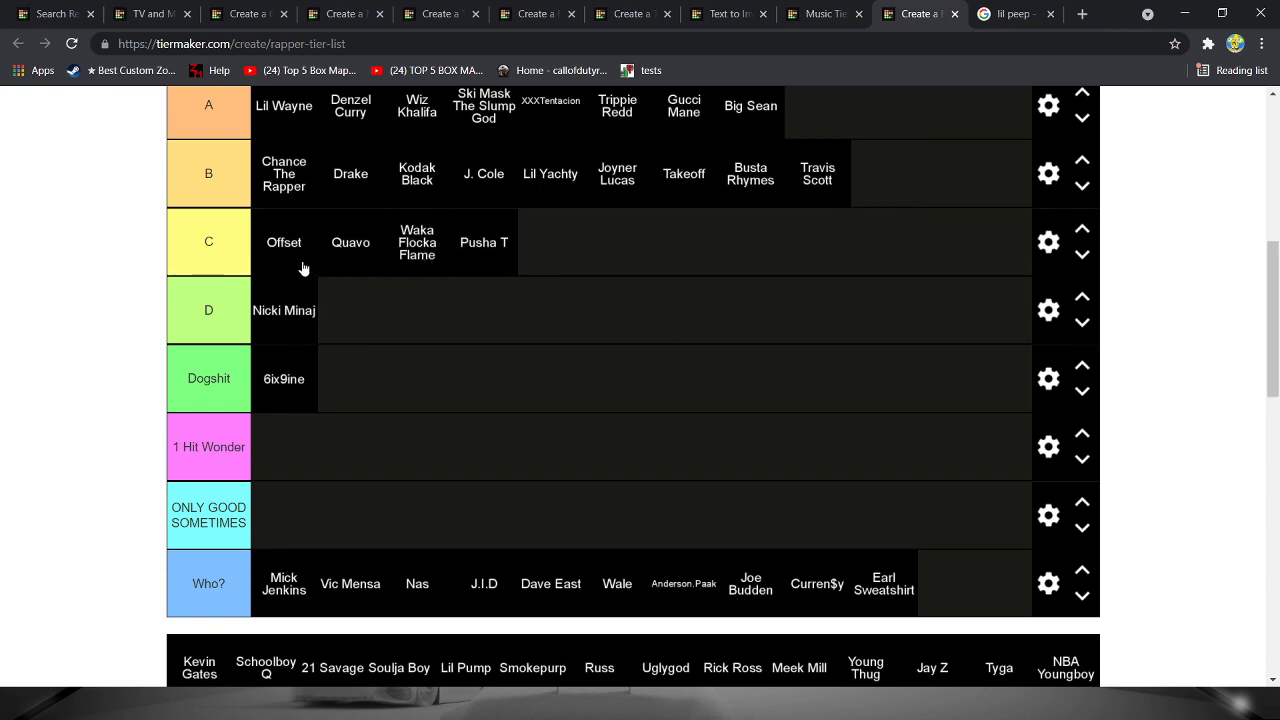
# - Rank 21 Savage in tier A and rearrange tiles in the upper tiers
pyautogui.scroll(-3, 446, 537)
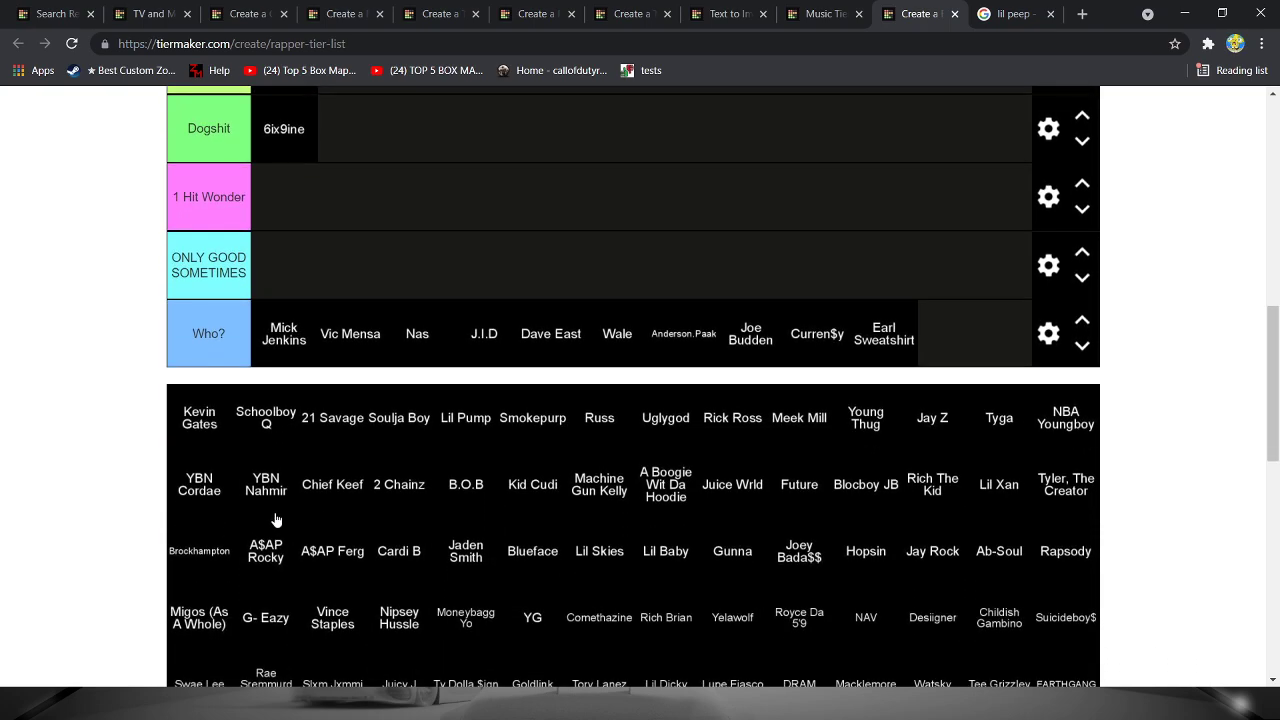
pyautogui.scroll(1, 274, 523)
pyautogui.moveTo(200, 515)
pyautogui.mouseDown()
pyautogui.moveTo(828, 277)
pyautogui.moveTo(906, 203)
pyautogui.mouseUp()
pyautogui.scroll(2, 835, 270)
pyautogui.scroll(-2, 674, 422)
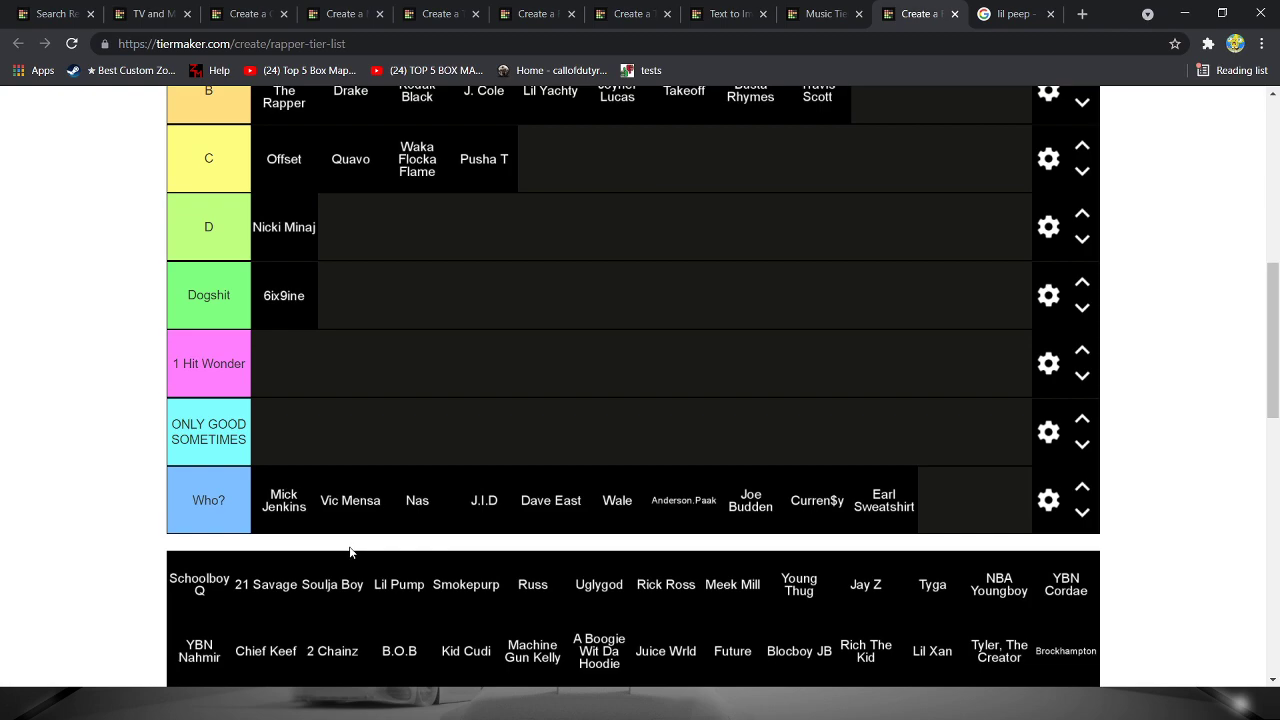
pyautogui.scroll(1, 709, 246)
pyautogui.scroll(1, 709, 246)
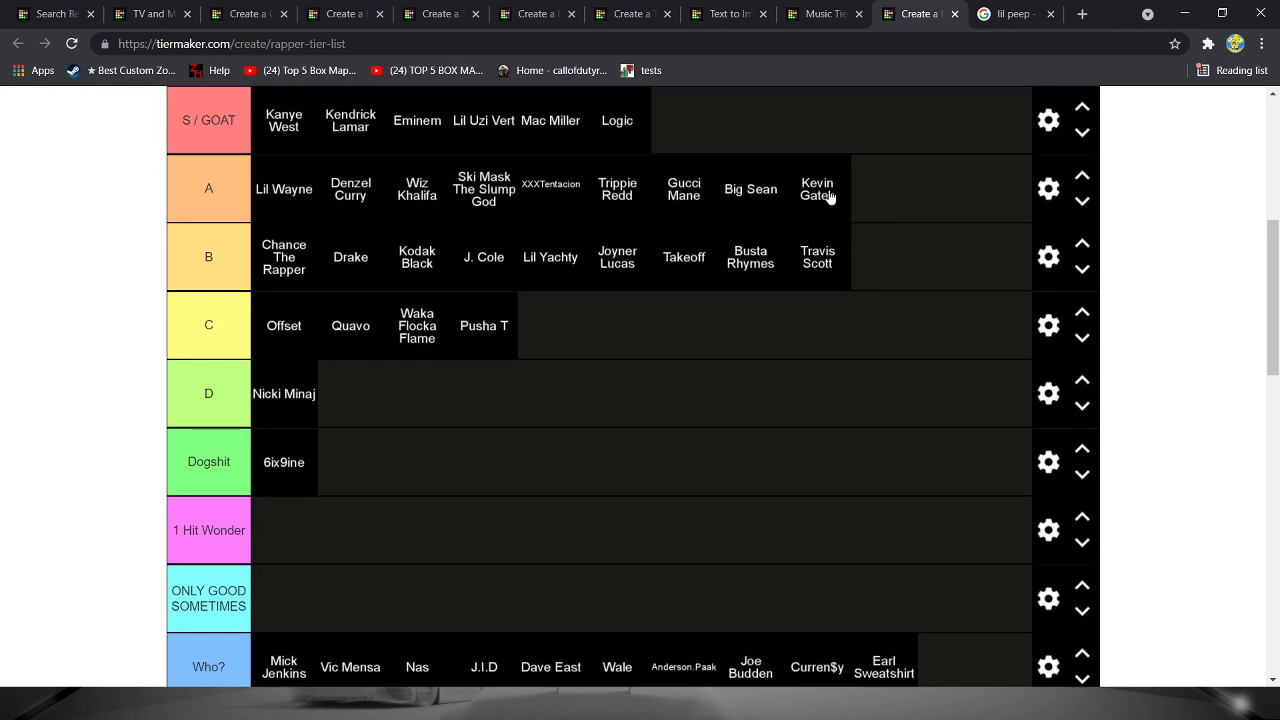
pyautogui.moveTo(829, 196)
pyautogui.mouseDown()
pyautogui.moveTo(886, 243)
pyautogui.moveTo(882, 257)
pyautogui.mouseUp()
pyautogui.scroll(-3, 824, 284)
pyautogui.scroll(1, 748, 330)
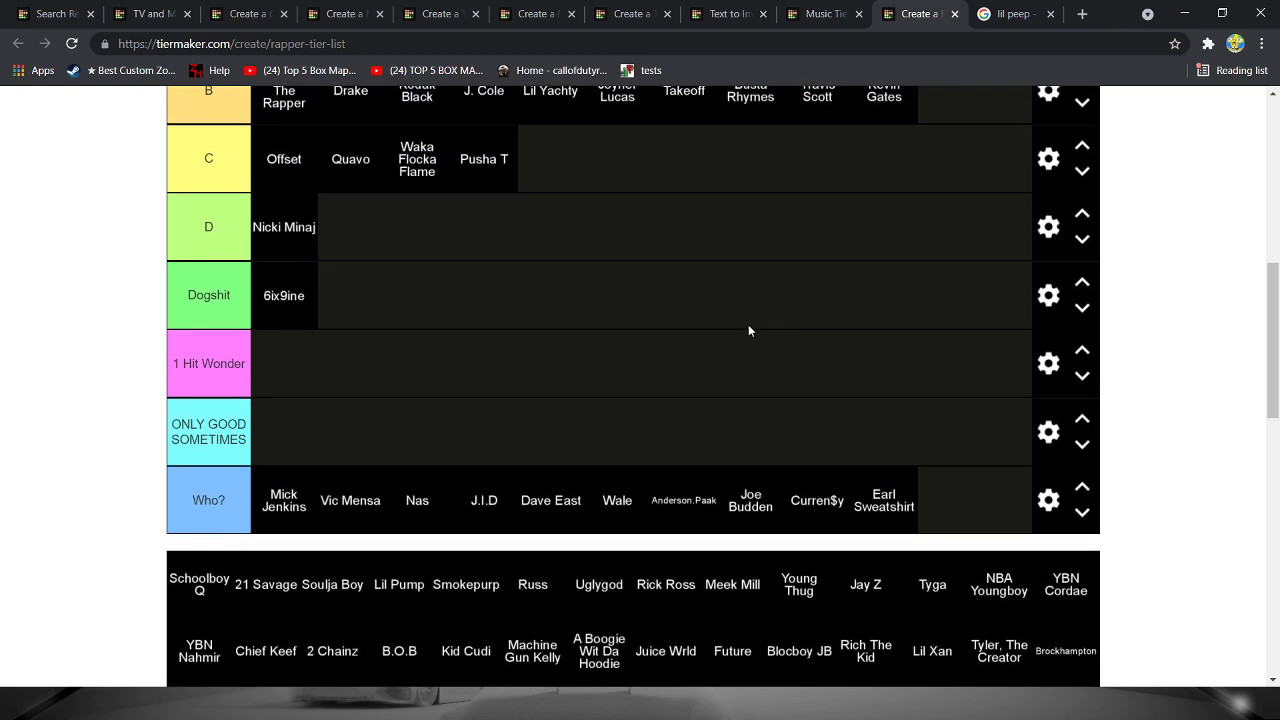
pyautogui.moveTo(211, 592)
pyautogui.mouseDown()
pyautogui.moveTo(1080, 160)
pyautogui.moveTo(1060, 95)
pyautogui.moveTo(950, 100)
pyautogui.mouseUp()
pyautogui.scroll(1, 852, 215)
pyautogui.moveTo(884, 175)
pyautogui.mouseDown()
pyautogui.moveTo(900, 130)
pyautogui.moveTo(890, 125)
pyautogui.mouseUp()
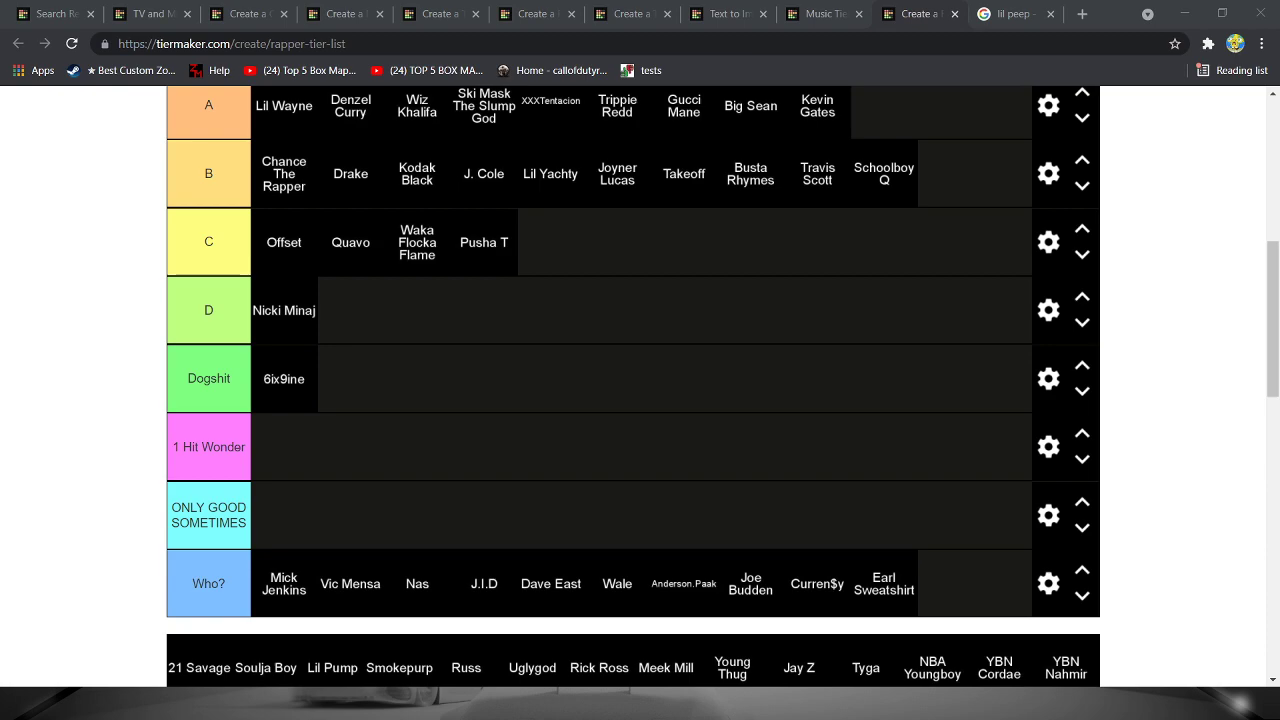
# - Place Soulja Boy in the 1 Hit Wonder tier
pyautogui.scroll(1, 557, 308)
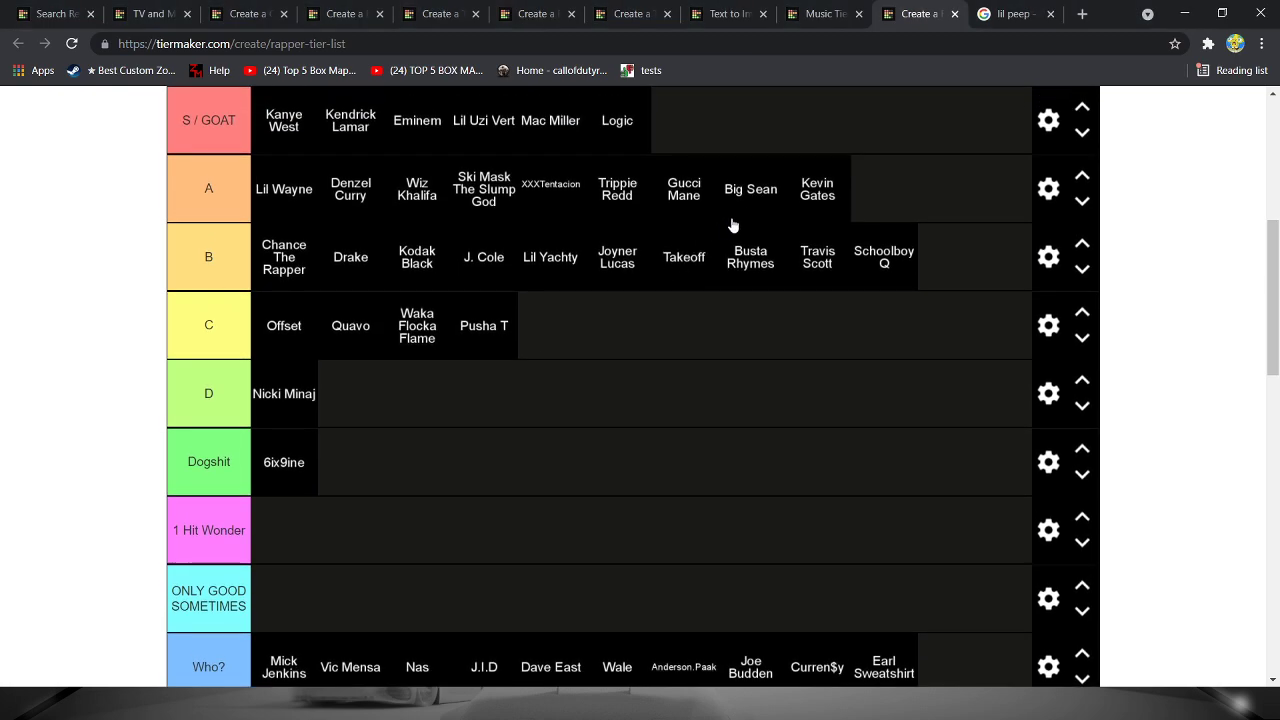
pyautogui.moveTo(814, 192)
pyautogui.mouseDown()
pyautogui.moveTo(877, 208)
pyautogui.moveTo(925, 278)
pyautogui.moveTo(934, 263)
pyautogui.mouseUp()
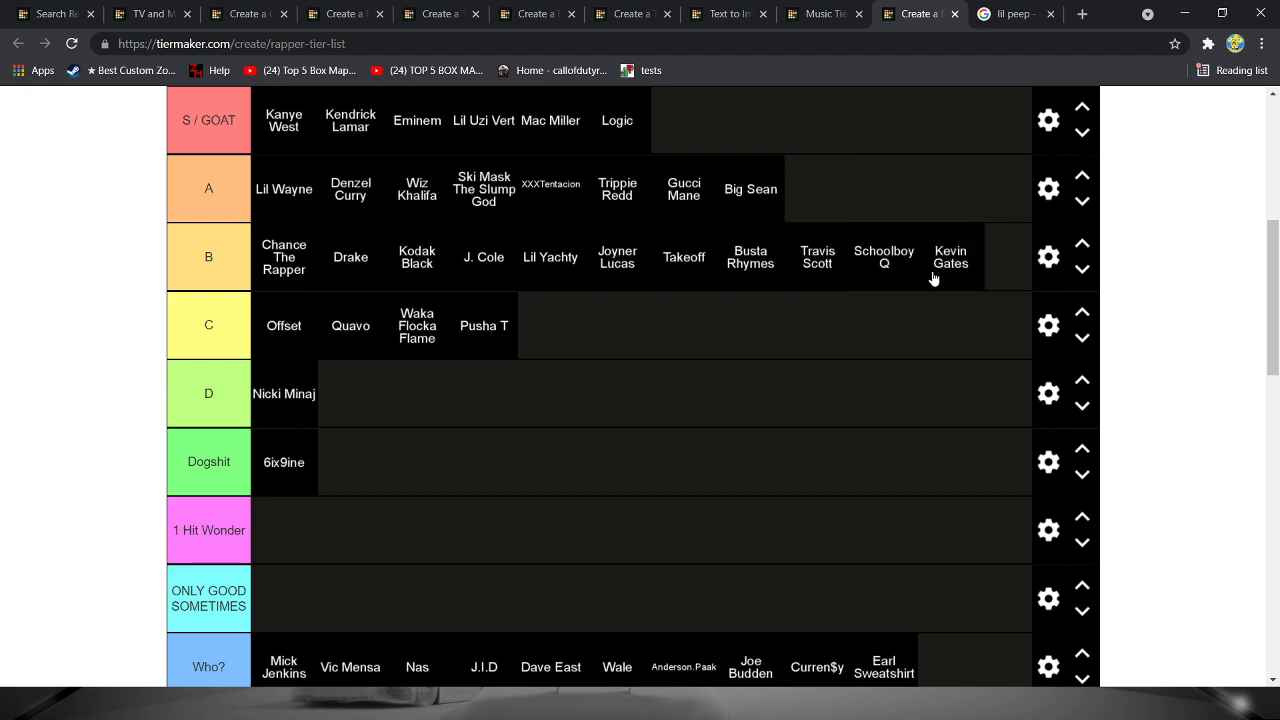
pyautogui.scroll(-1, 930, 278)
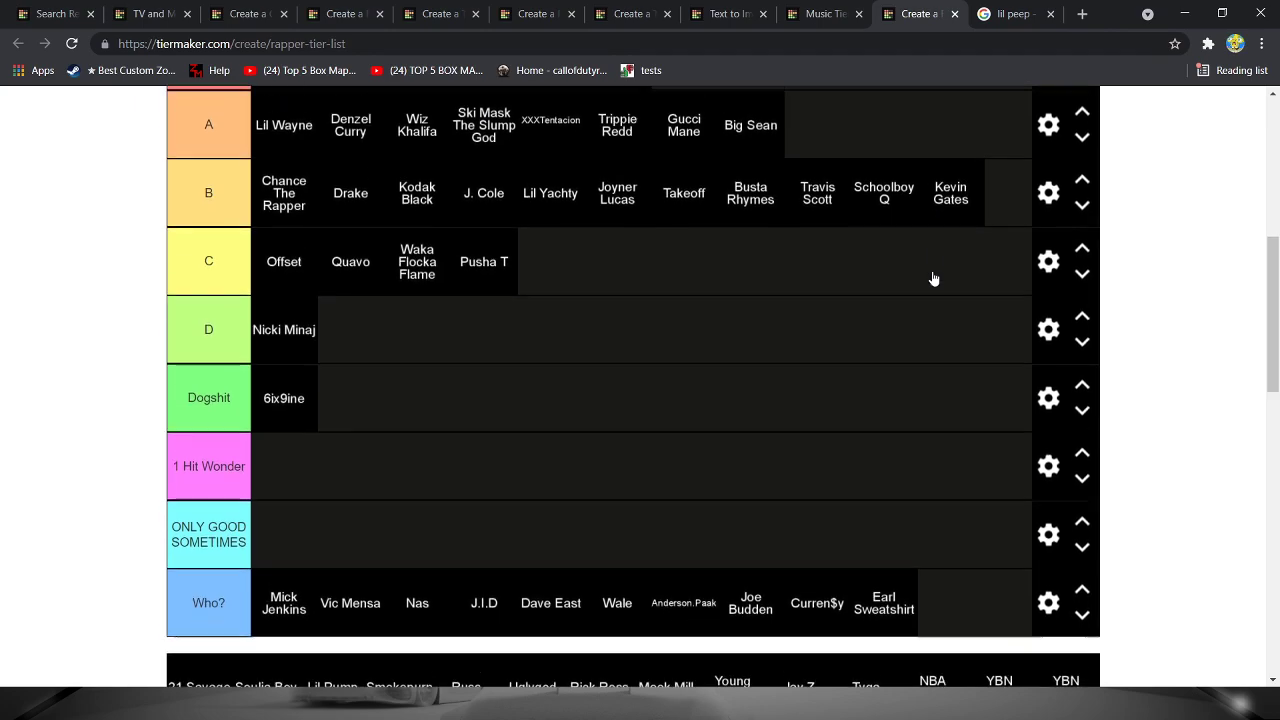
pyautogui.scroll(1, 925, 300)
pyautogui.scroll(-3, 910, 330)
pyautogui.scroll(3, 860, 410)
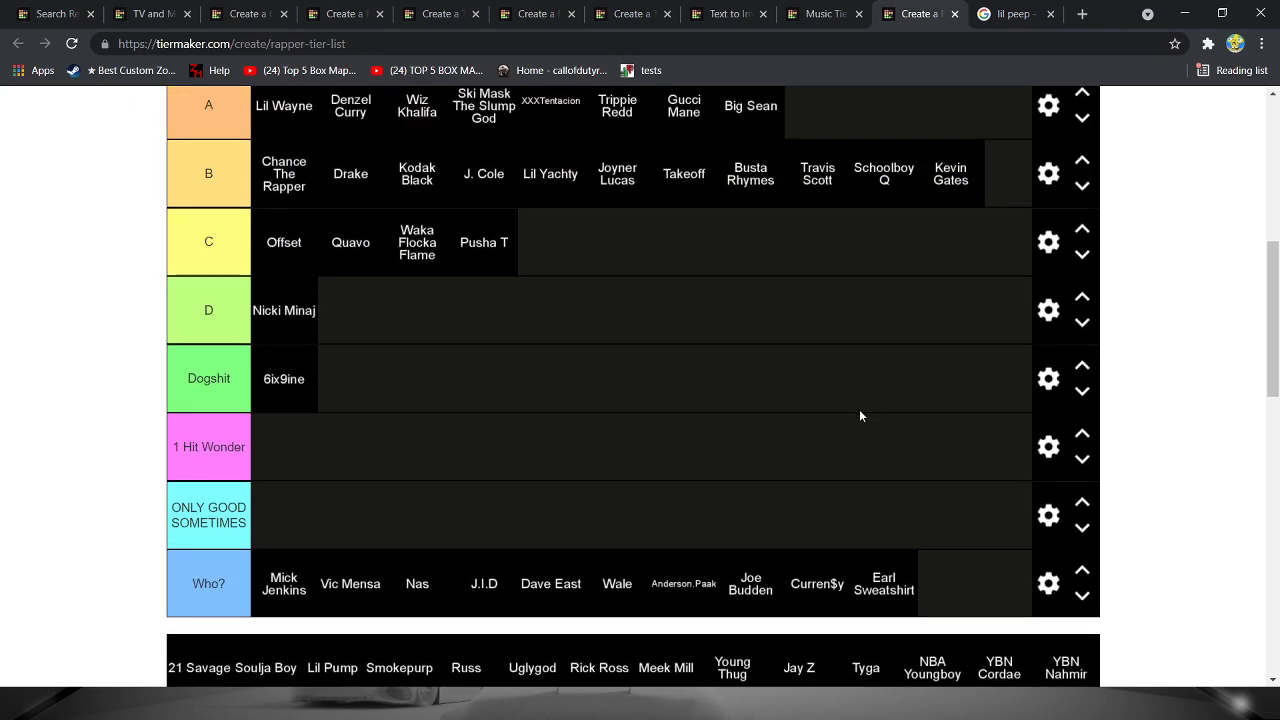
pyautogui.scroll(-2, 420, 634)
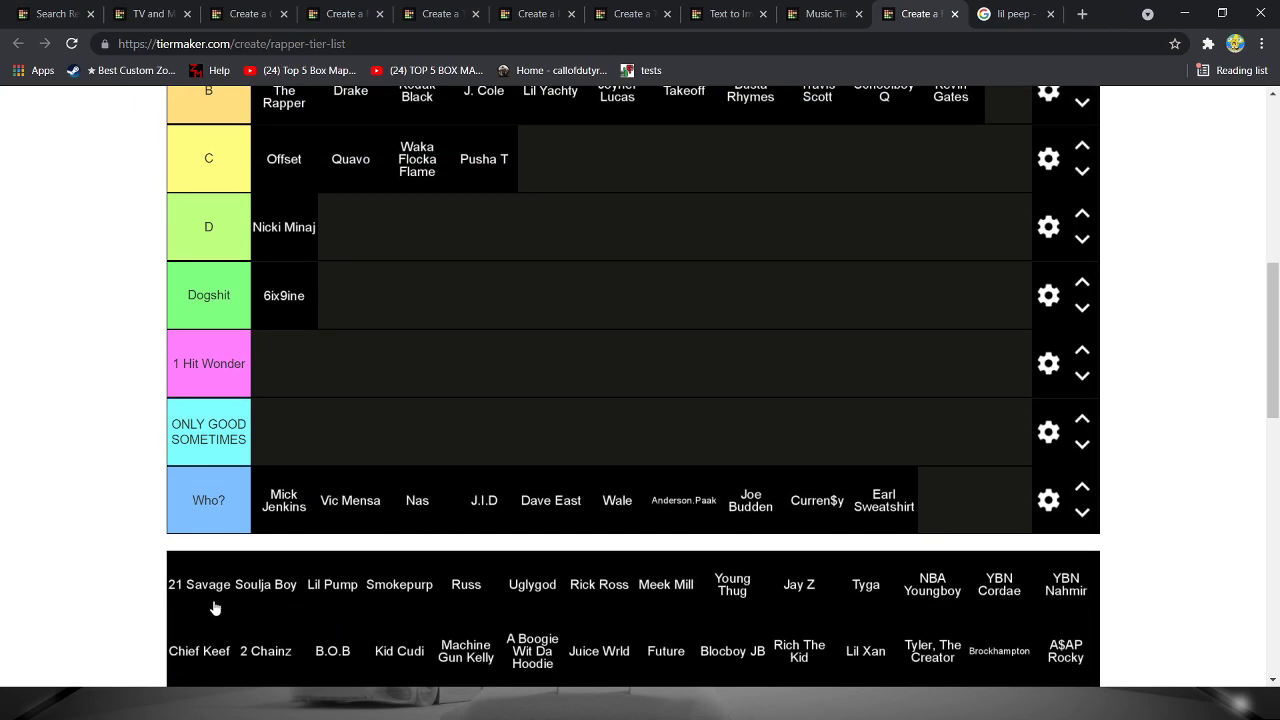
pyautogui.moveTo(215, 607)
pyautogui.mouseDown()
pyautogui.moveTo(440, 437)
pyautogui.moveTo(1150, 258)
pyautogui.moveTo(970, 300)
pyautogui.mouseUp()
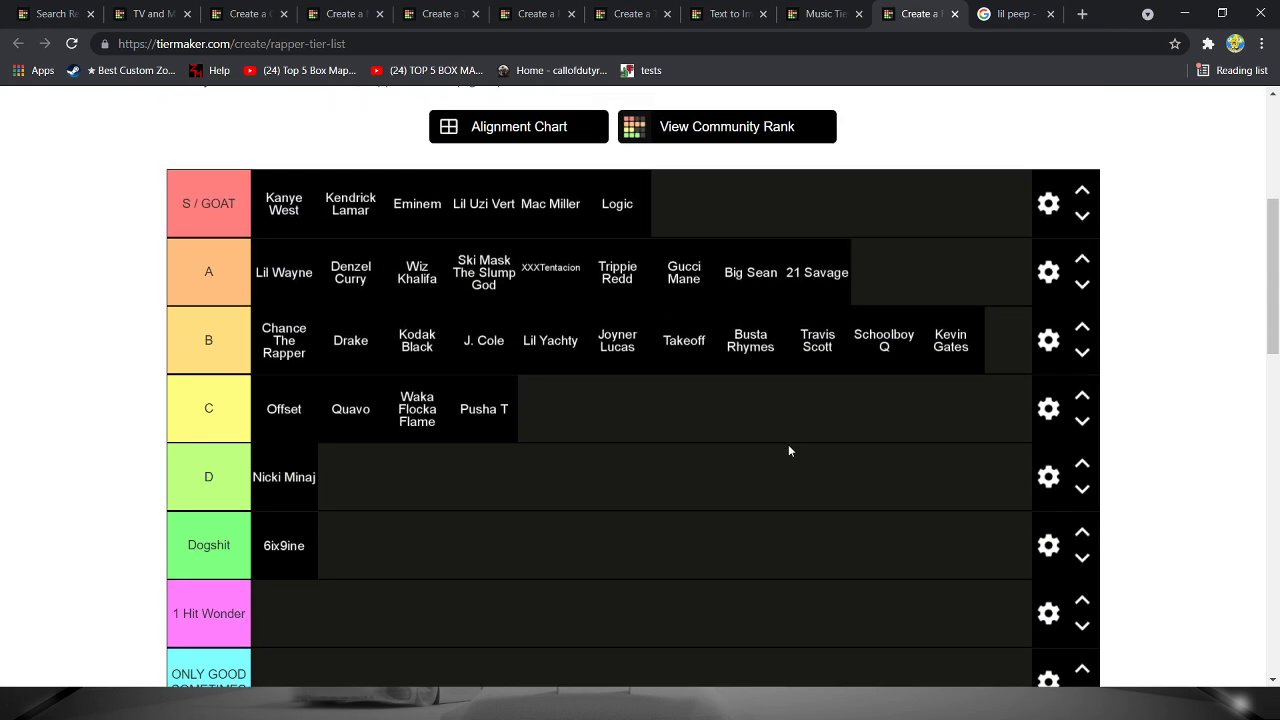
pyautogui.scroll(-4, 681, 528)
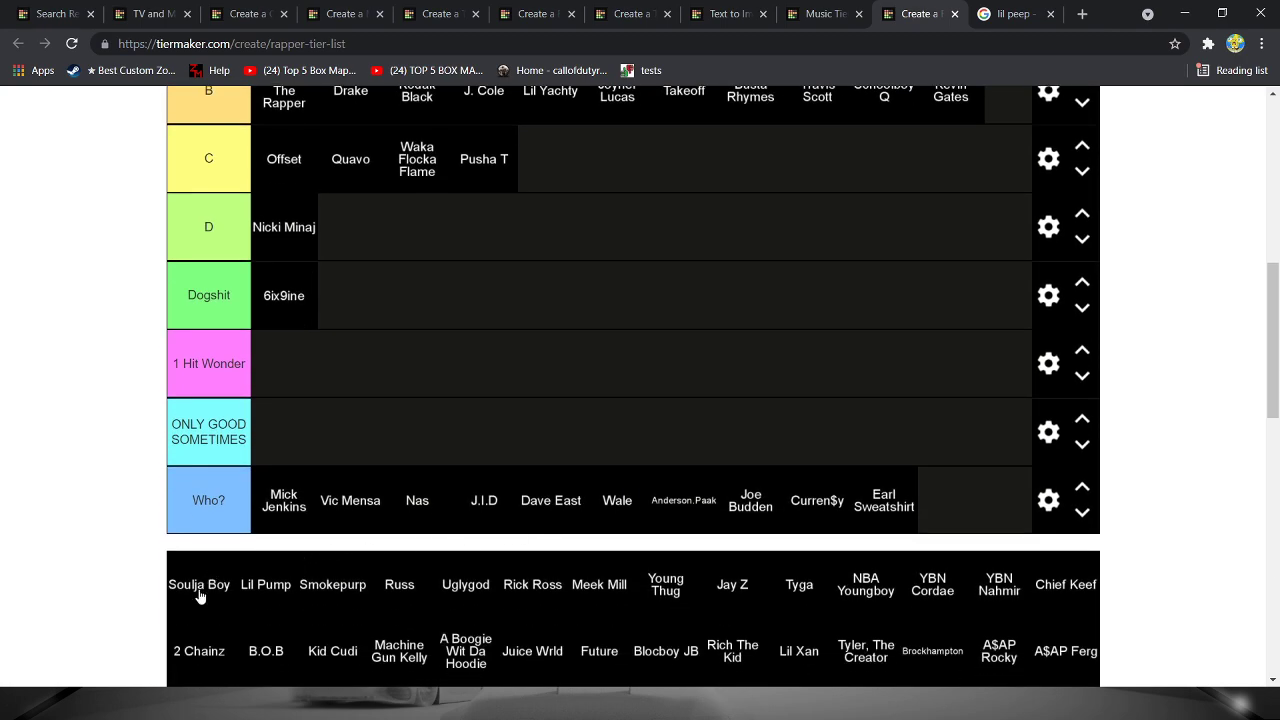
pyautogui.moveTo(201, 594)
pyautogui.mouseDown()
pyautogui.moveTo(194, 486)
pyautogui.moveTo(520, 233)
pyautogui.moveTo(471, 209)
pyautogui.moveTo(780, 175)
pyautogui.mouseUp()
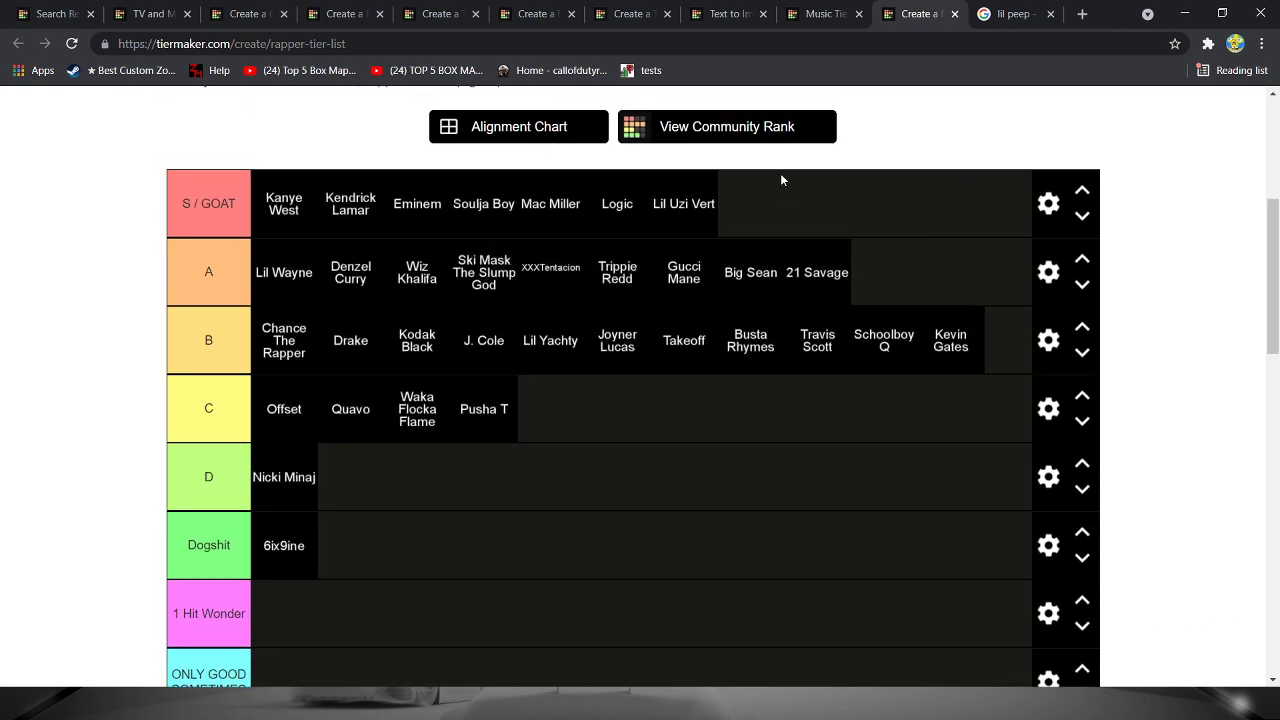
pyautogui.moveTo(513, 219)
pyautogui.mouseDown()
pyautogui.moveTo(791, 209)
pyautogui.moveTo(697, 214)
pyautogui.moveTo(903, 317)
pyautogui.moveTo(911, 291)
pyautogui.moveTo(777, 531)
pyautogui.moveTo(543, 611)
pyautogui.moveTo(531, 600)
pyautogui.mouseUp()
# - Put Lil Pump in tier B
pyautogui.scroll(-3, 531, 600)
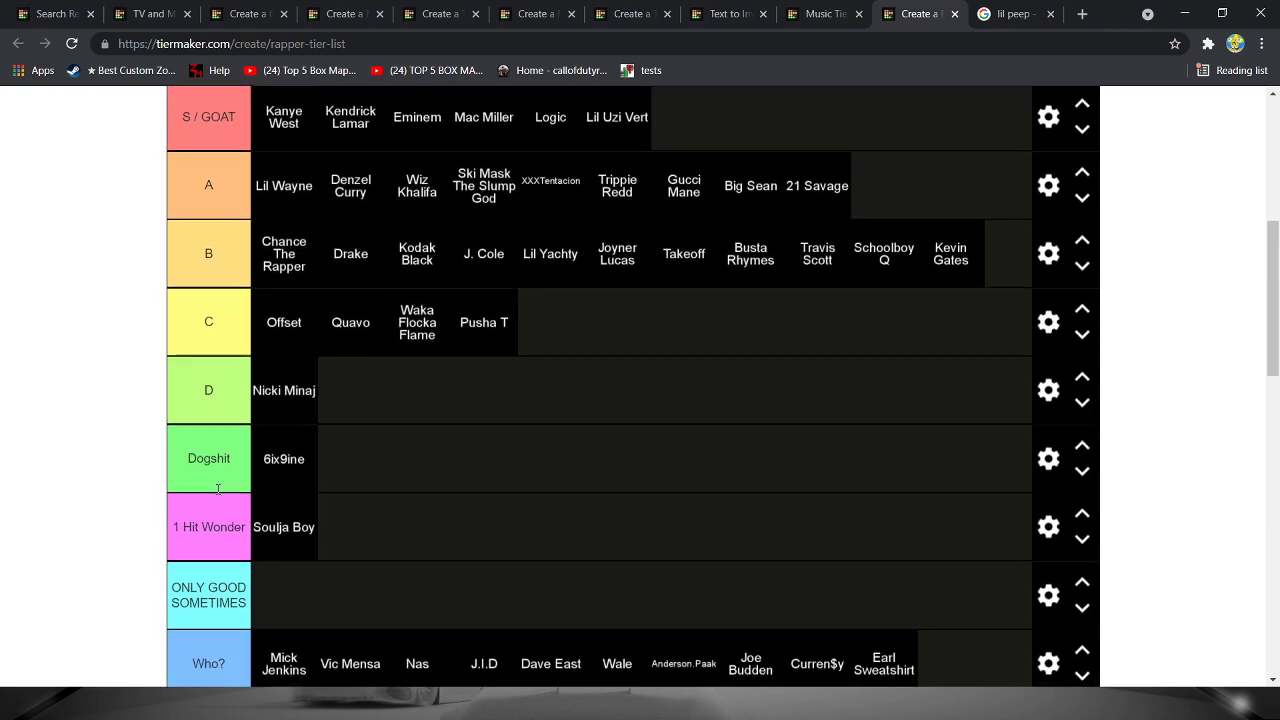
pyautogui.scroll(-2, 345, 467)
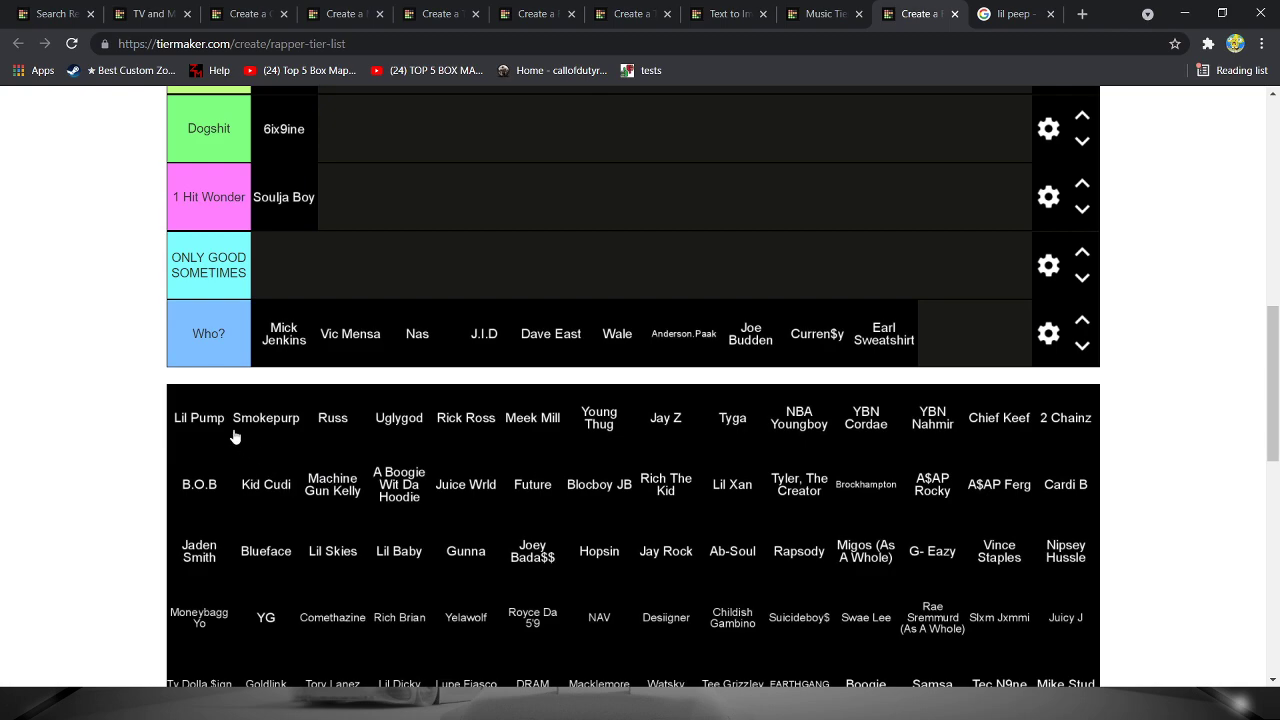
pyautogui.scroll(1, 211, 432)
pyautogui.scroll(2, 229, 471)
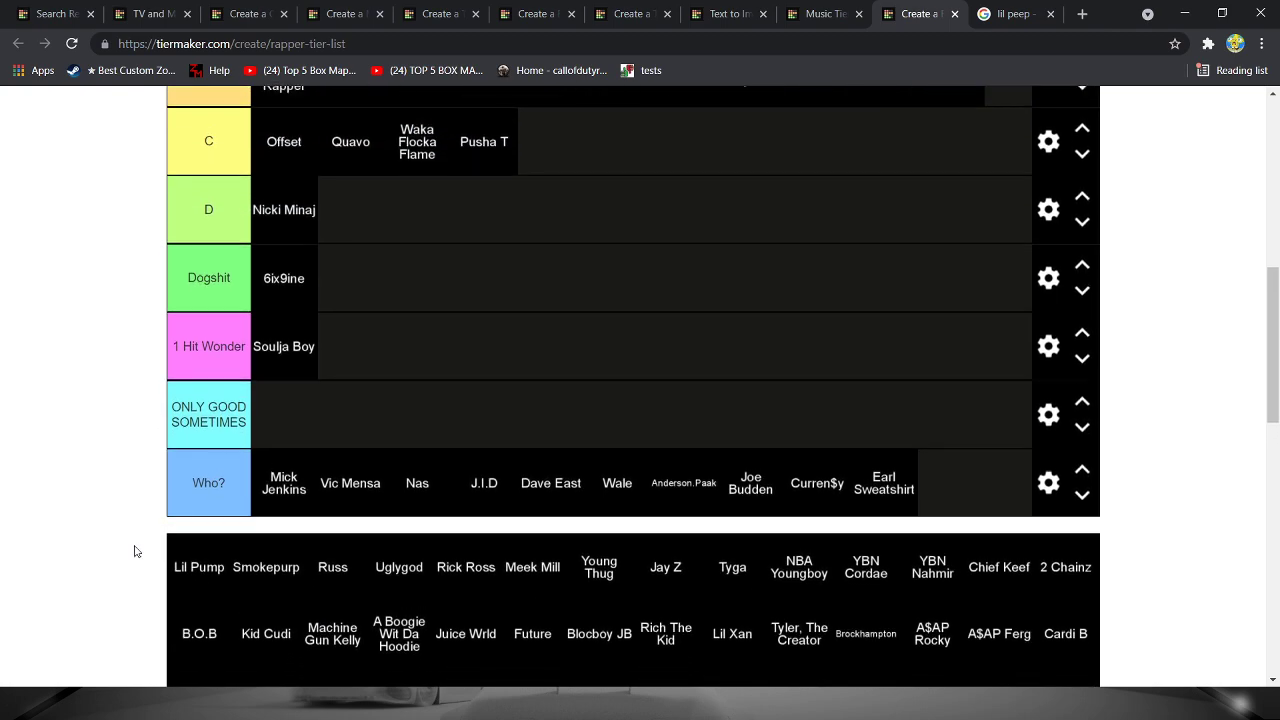
pyautogui.scroll(-2, 214, 551)
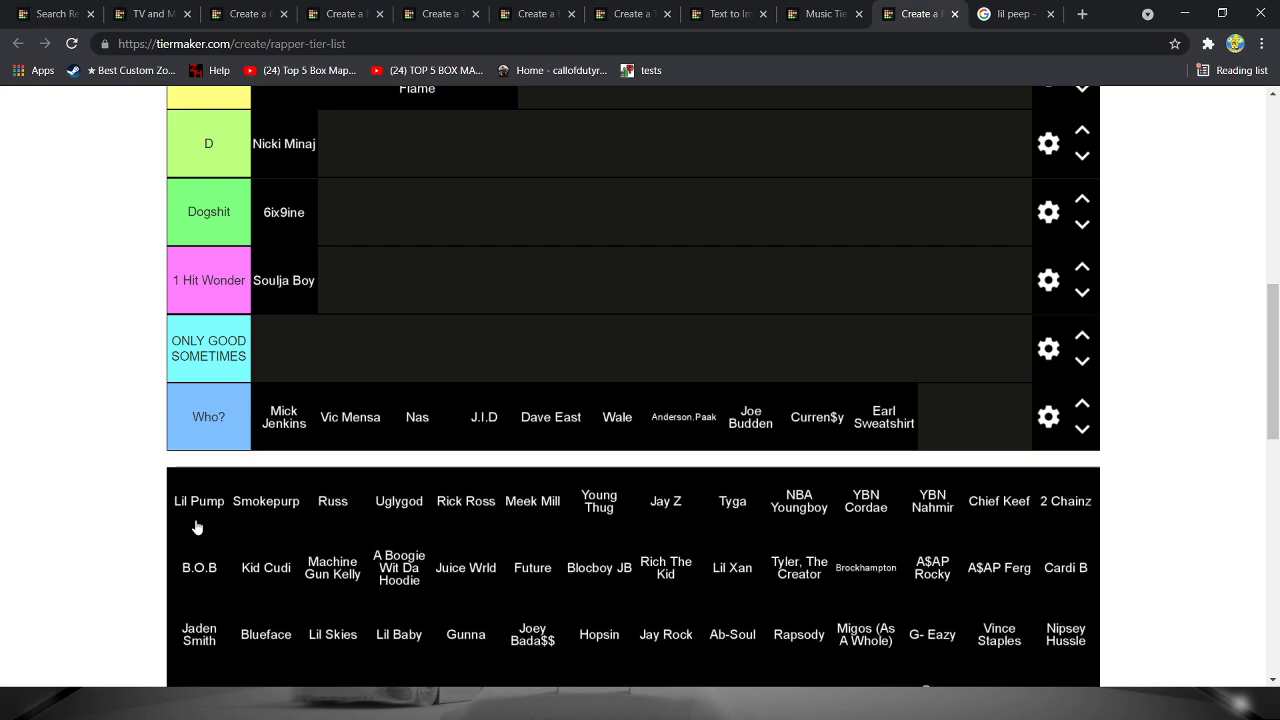
pyautogui.moveTo(197, 528)
pyautogui.mouseDown()
pyautogui.moveTo(149, 380)
pyautogui.moveTo(286, 318)
pyautogui.moveTo(653, 278)
pyautogui.moveTo(920, 266)
pyautogui.moveTo(977, 277)
pyautogui.moveTo(874, 309)
pyautogui.moveTo(810, 393)
pyautogui.moveTo(838, 345)
pyautogui.moveTo(940, 300)
pyautogui.moveTo(1000, 294)
pyautogui.moveTo(940, 305)
pyautogui.moveTo(910, 335)
pyautogui.mouseUp()
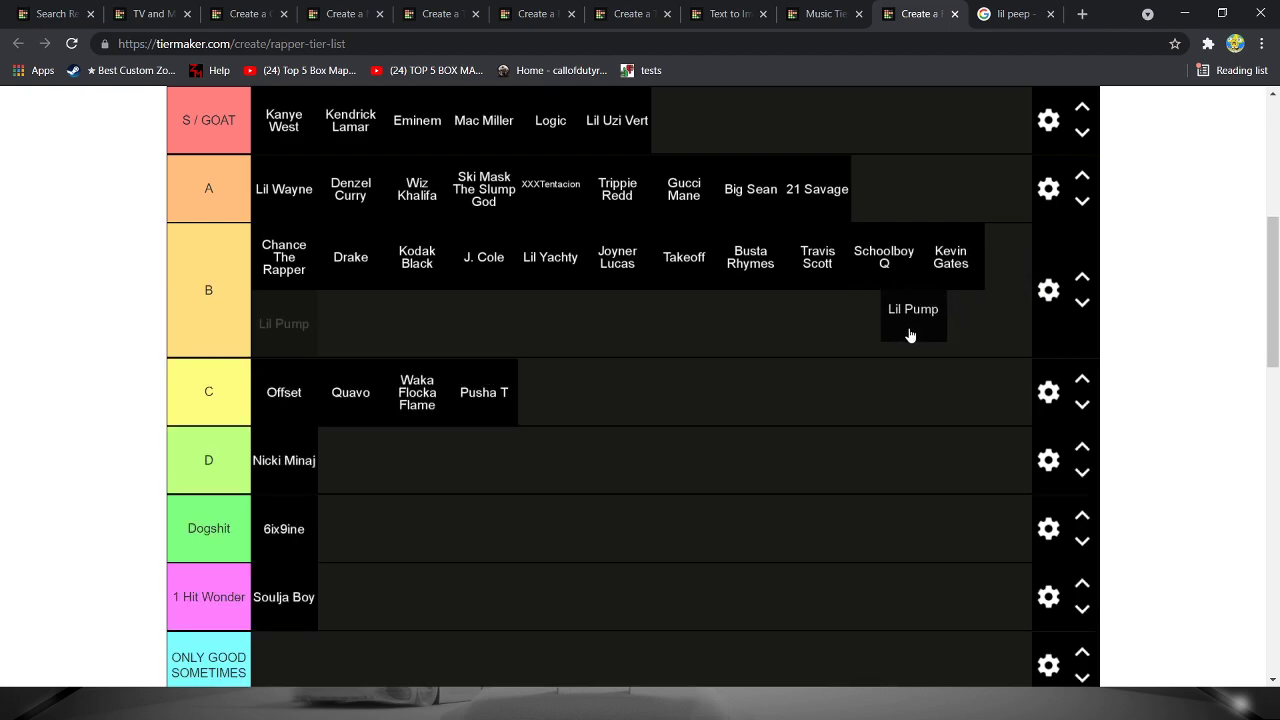
pyautogui.moveTo(910, 335); pyautogui.dragTo(874, 333)
# - Rank Smokepurp in B and Russ in the Dogshit tier
pyautogui.scroll(-3, 513, 434)
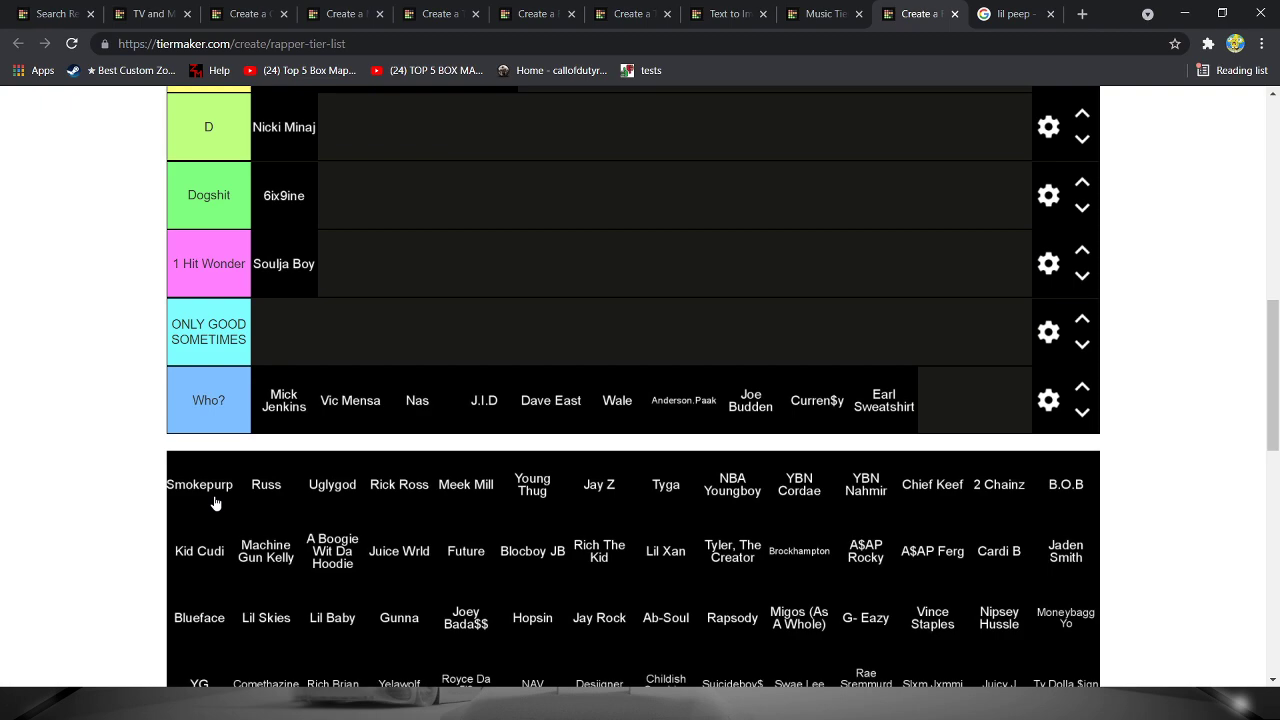
pyautogui.scroll(1, 215, 503)
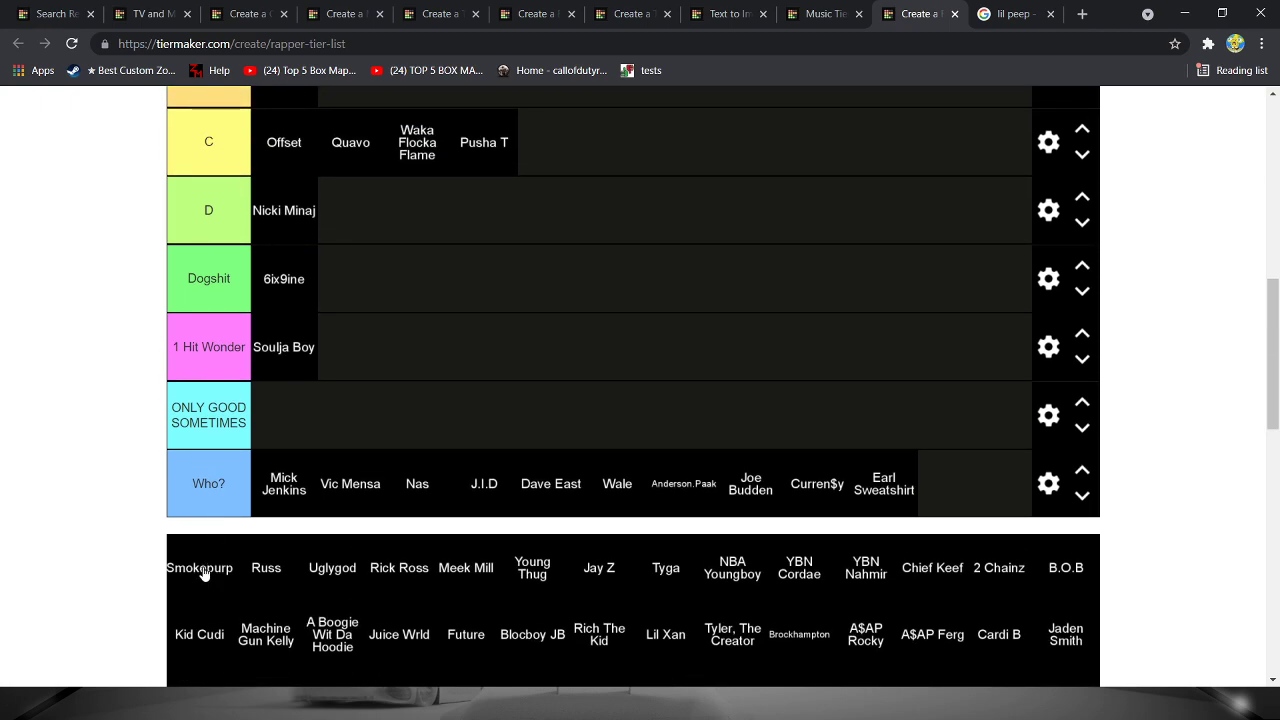
pyautogui.moveTo(205, 565)
pyautogui.mouseDown()
pyautogui.moveTo(450, 358)
pyautogui.moveTo(491, 251)
pyautogui.moveTo(490, 173)
pyautogui.mouseUp()
pyautogui.scroll(1, 450, 358)
pyautogui.scroll(-2, 446, 289)
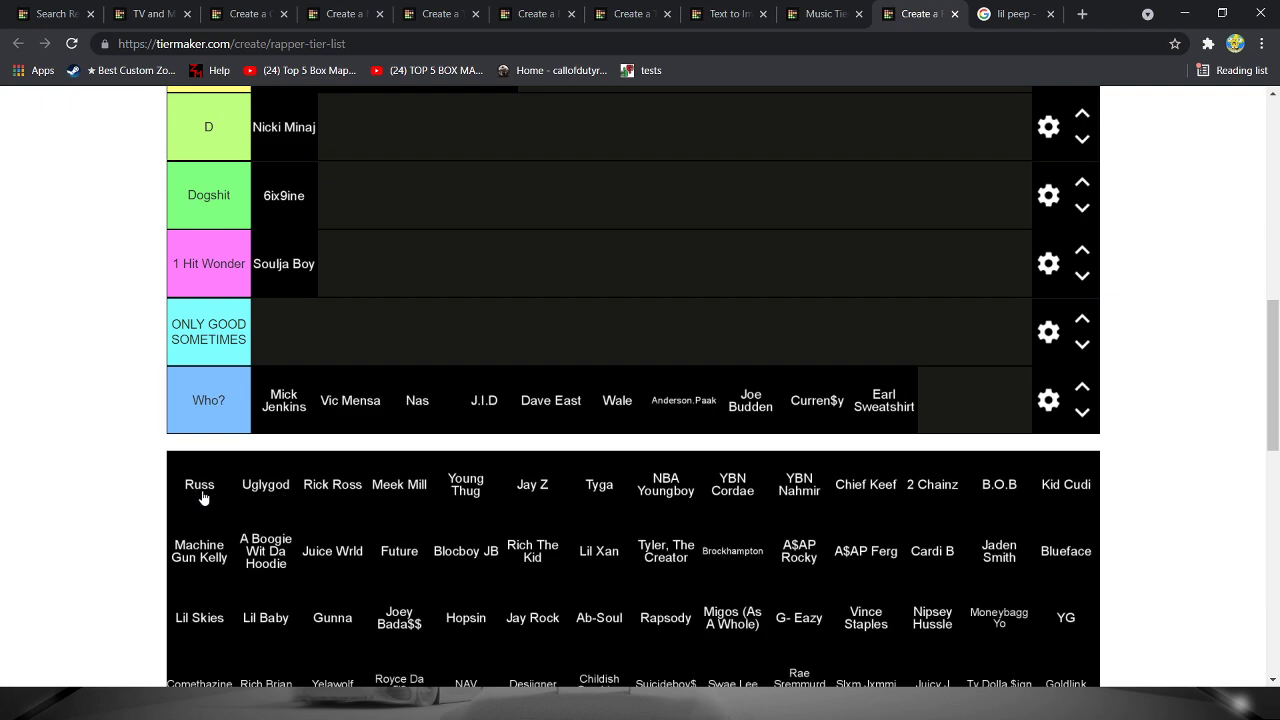
pyautogui.scroll(1, 215, 485)
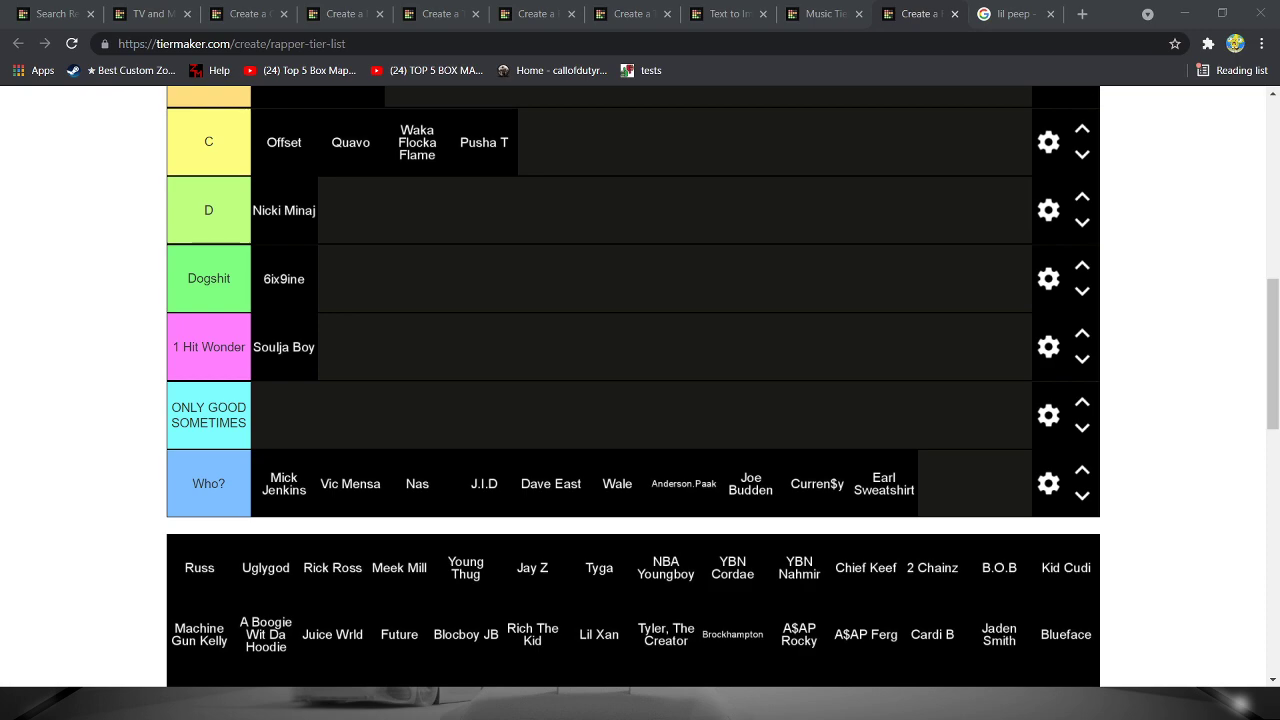
pyautogui.moveTo(205, 568); pyautogui.dragTo(457, 292)
# - Move Uglygod into the 1 Hit Wonder tier
pyautogui.scroll(-1, 456, 287)
pyautogui.scroll(1, 455, 289)
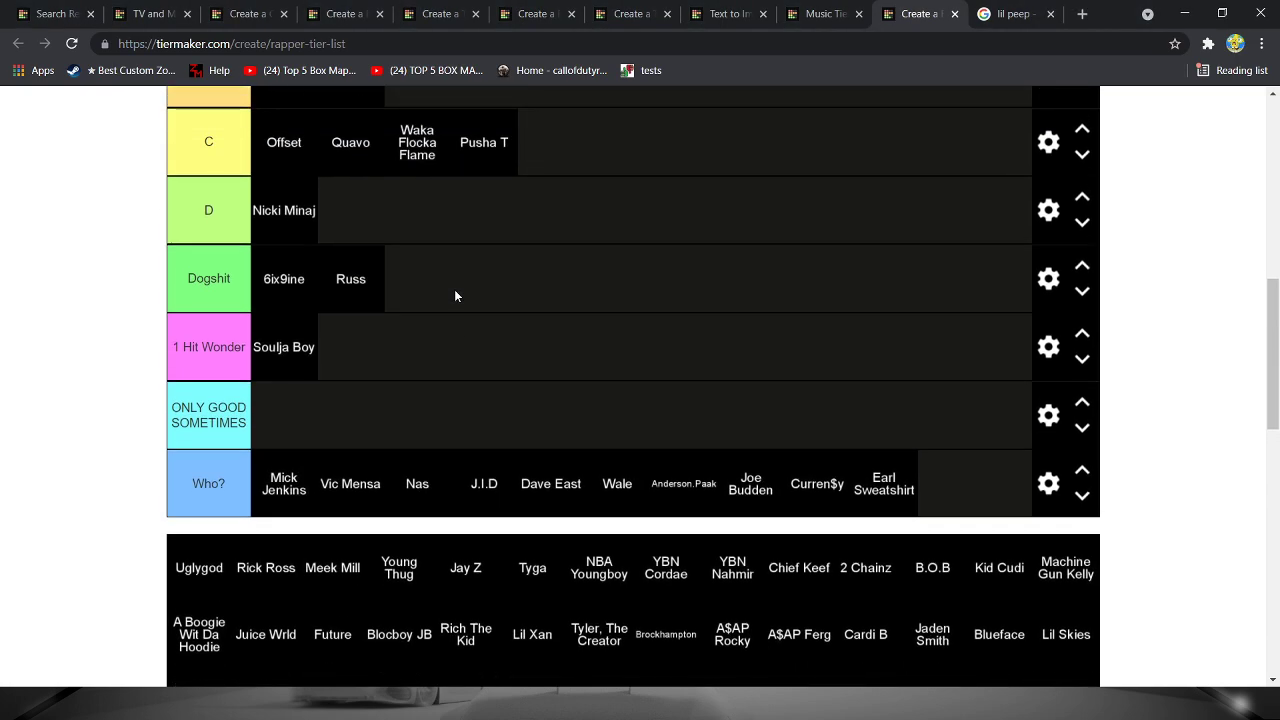
pyautogui.scroll(-1, 454, 289)
pyautogui.scroll(-3, 457, 297)
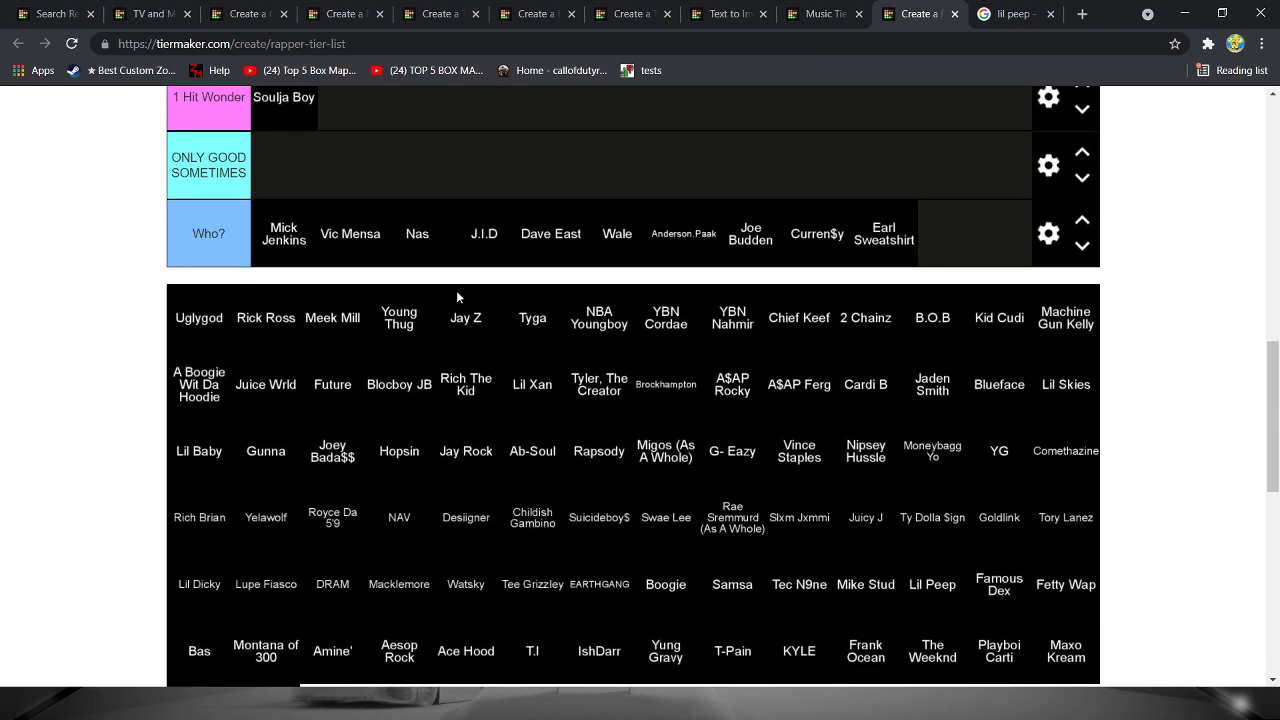
pyautogui.scroll(4, 420, 318)
pyautogui.scroll(-1, 254, 530)
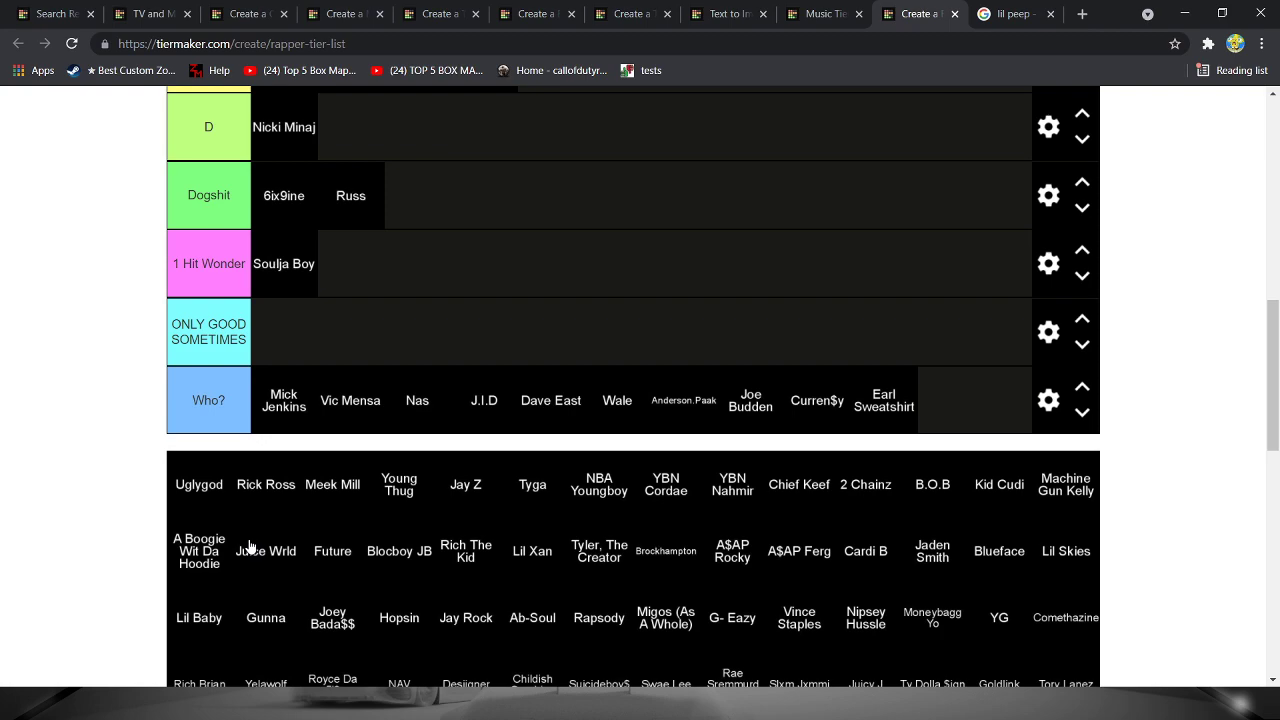
pyautogui.scroll(1, 250, 547)
pyautogui.scroll(-2, 230, 500)
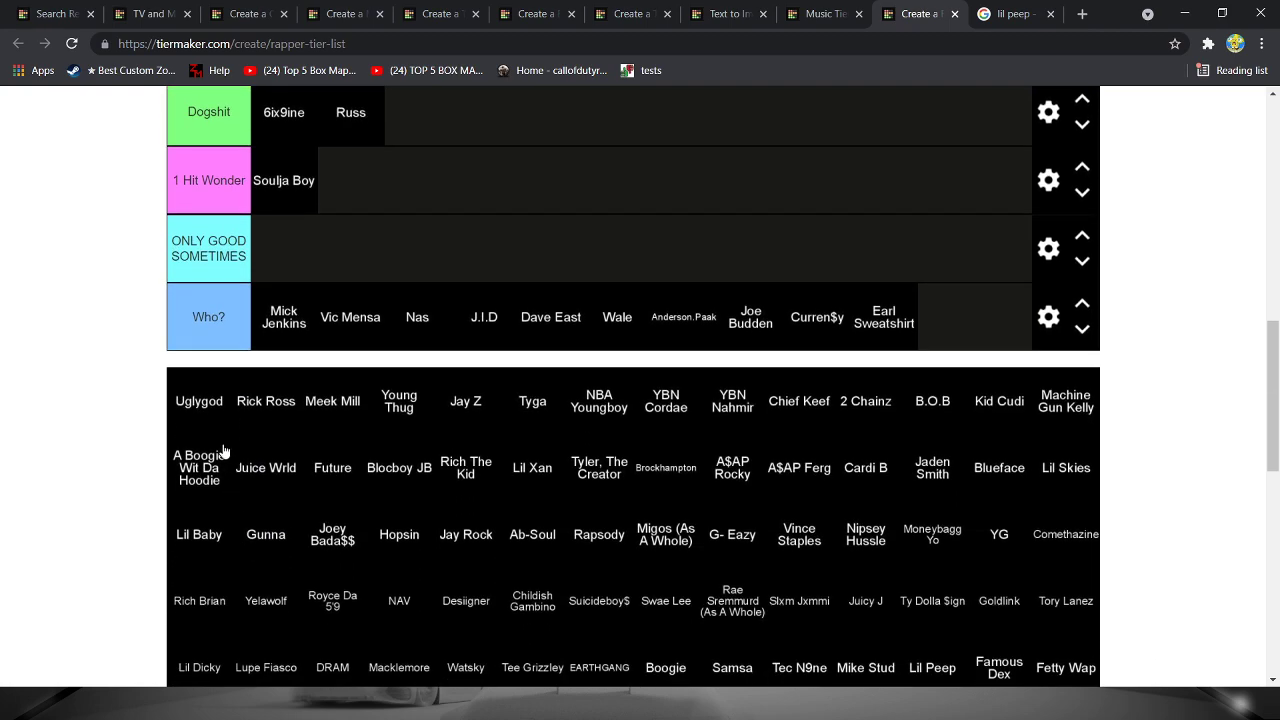
pyautogui.moveTo(206, 420)
pyautogui.mouseDown()
pyautogui.moveTo(178, 415)
pyautogui.moveTo(313, 370)
pyautogui.moveTo(420, 270)
pyautogui.mouseUp()
# - Place Rick Ross in the C tier and Meek Mill in D
pyautogui.scroll(1, 178, 415)
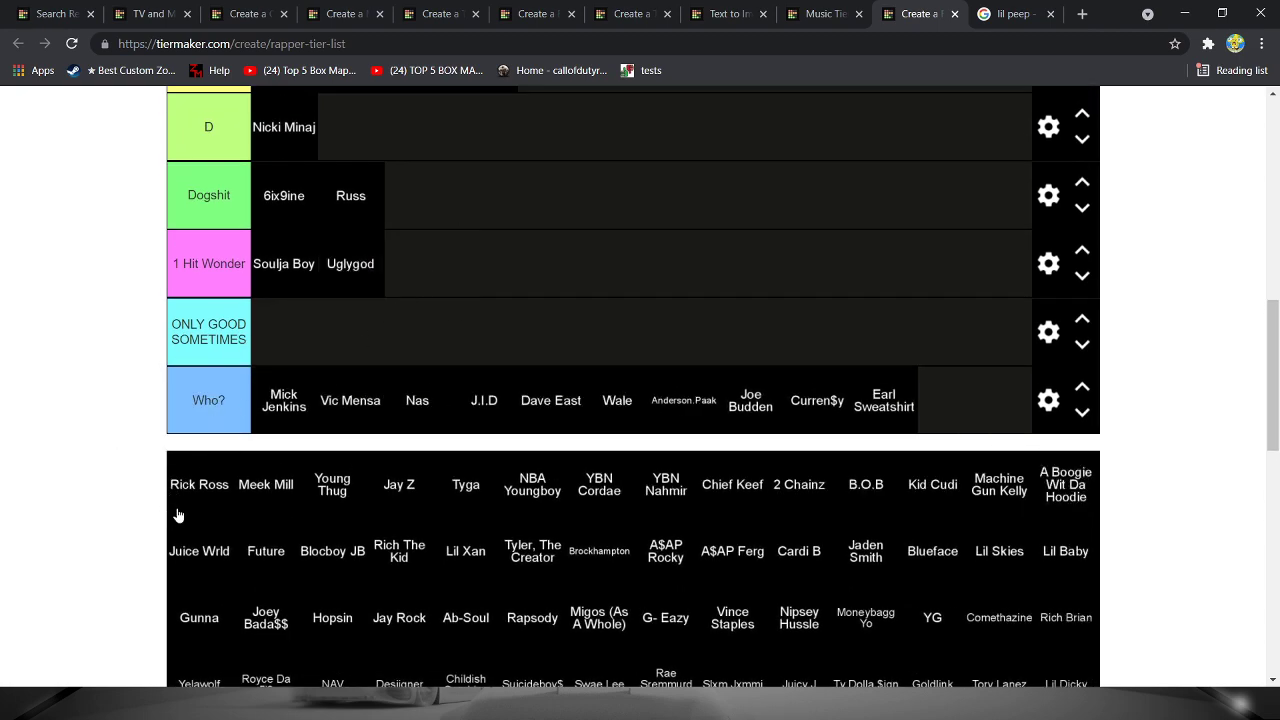
pyautogui.scroll(1, 195, 507)
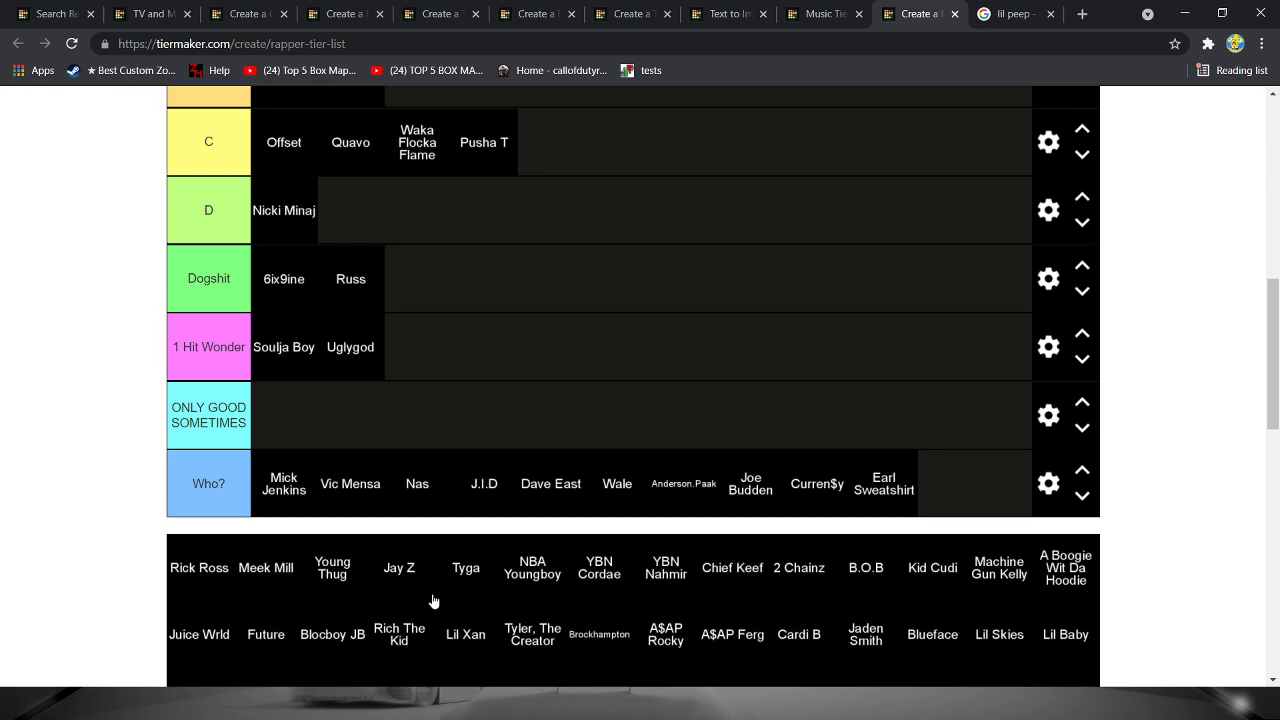
pyautogui.moveTo(213, 596)
pyautogui.mouseDown()
pyautogui.moveTo(40, 357)
pyautogui.moveTo(586, 269)
pyautogui.moveTo(591, 237)
pyautogui.mouseUp()
pyautogui.scroll(1, 586, 269)
pyautogui.scroll(-2, 283, 606)
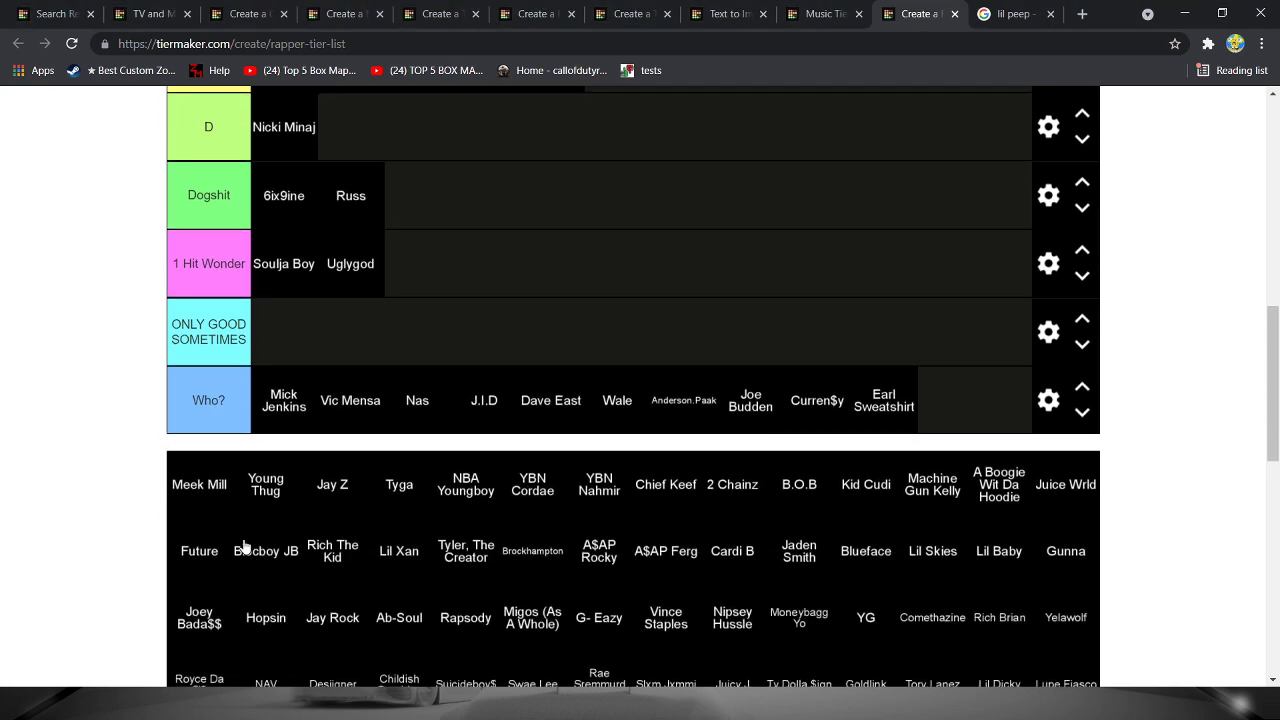
pyautogui.moveTo(208, 512)
pyautogui.mouseDown()
pyautogui.moveTo(185, 409)
pyautogui.moveTo(449, 249)
pyautogui.moveTo(434, 263)
pyautogui.moveTo(432, 234)
pyautogui.mouseUp()
pyautogui.scroll(1, 441, 254)
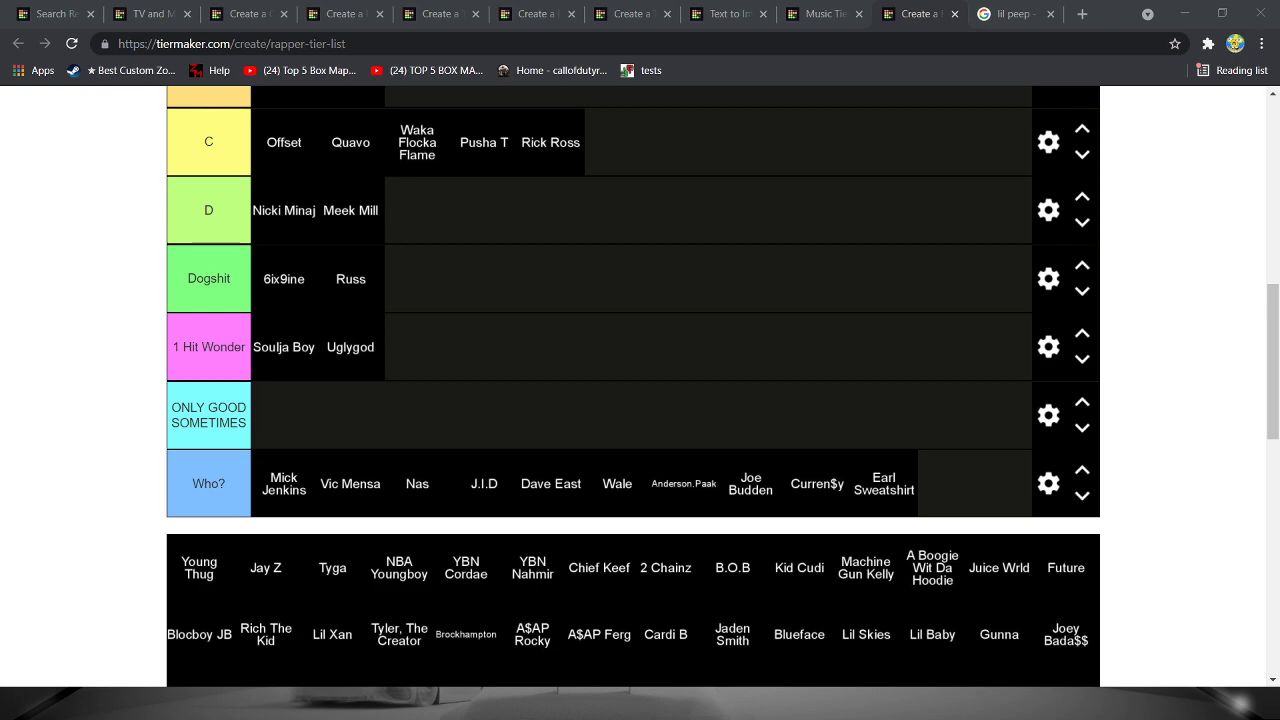
pyautogui.click(789, 345)
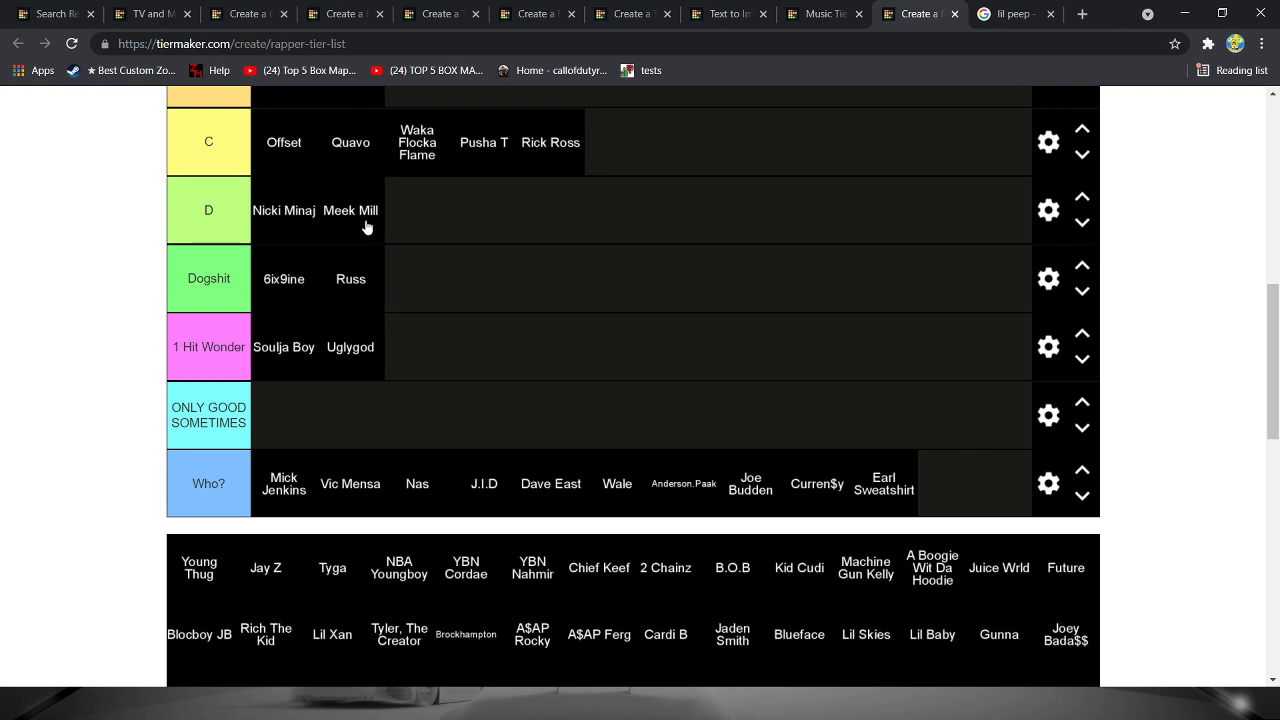
pyautogui.scroll(2, 365, 225)
pyautogui.scroll(-1, 363, 376)
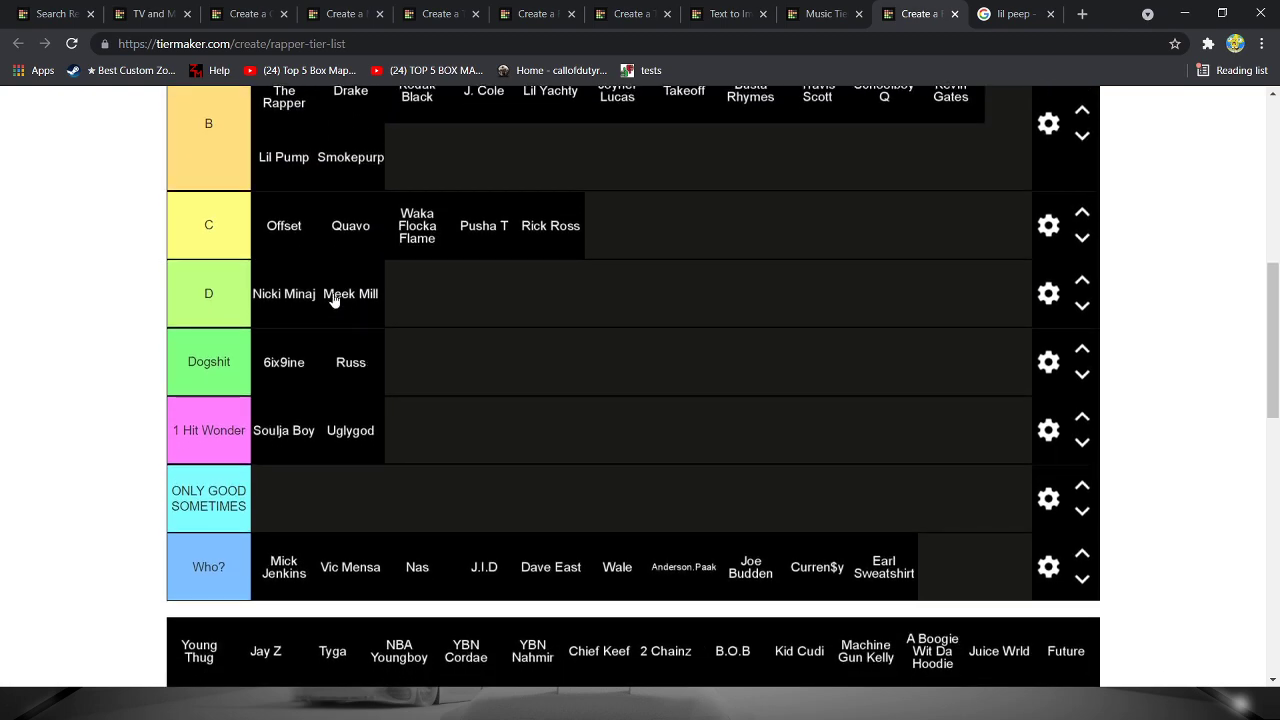
pyautogui.scroll(-2, 314, 303)
pyautogui.scroll(1, 296, 238)
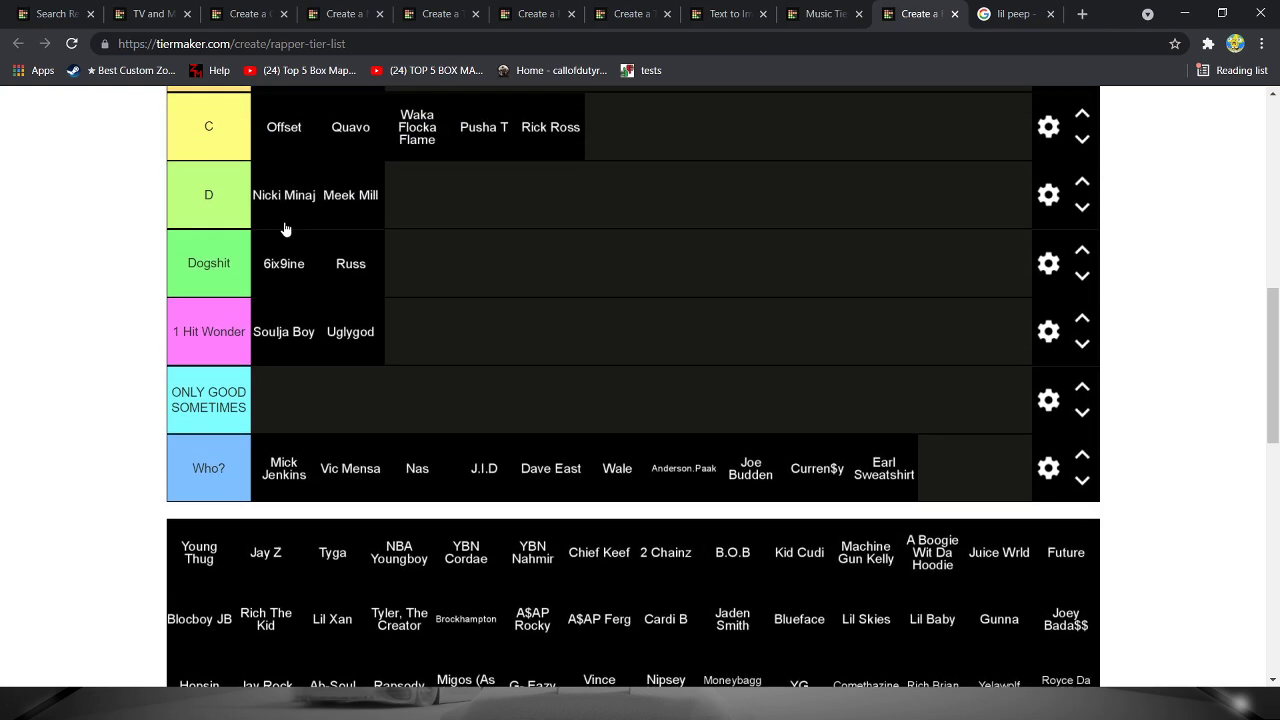
pyautogui.scroll(-2, 320, 411)
pyautogui.scroll(1, 243, 451)
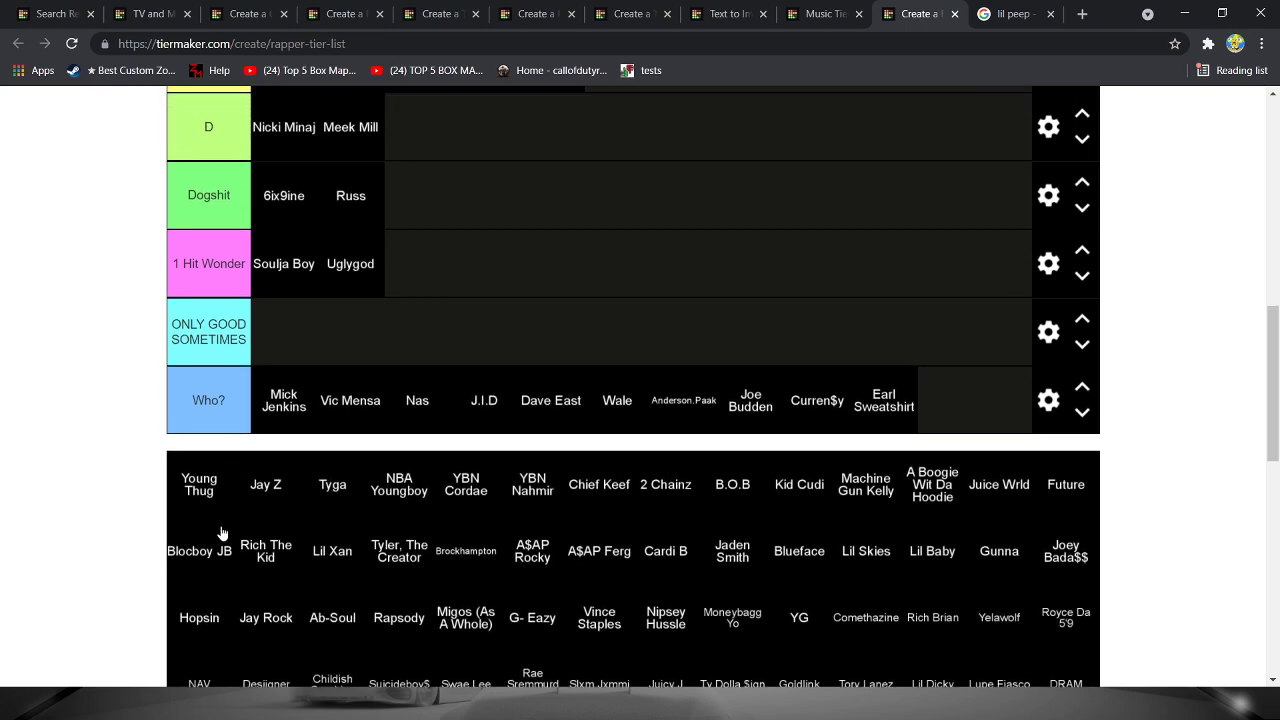
pyautogui.scroll(2, 200, 600)
pyautogui.moveTo(195, 628)
pyautogui.mouseDown()
pyautogui.moveTo(198, 645)
pyautogui.moveTo(617, 225)
pyautogui.moveTo(690, 200)
pyautogui.mouseUp()
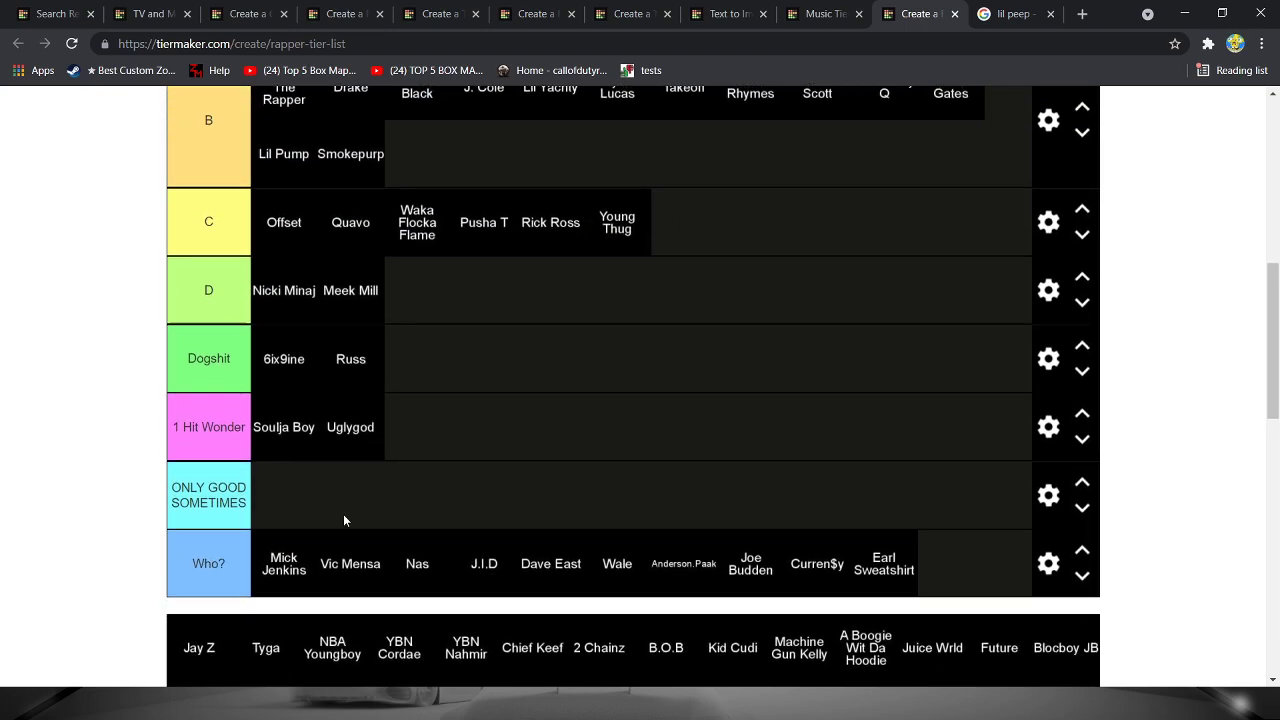
pyautogui.scroll(-1, 344, 516)
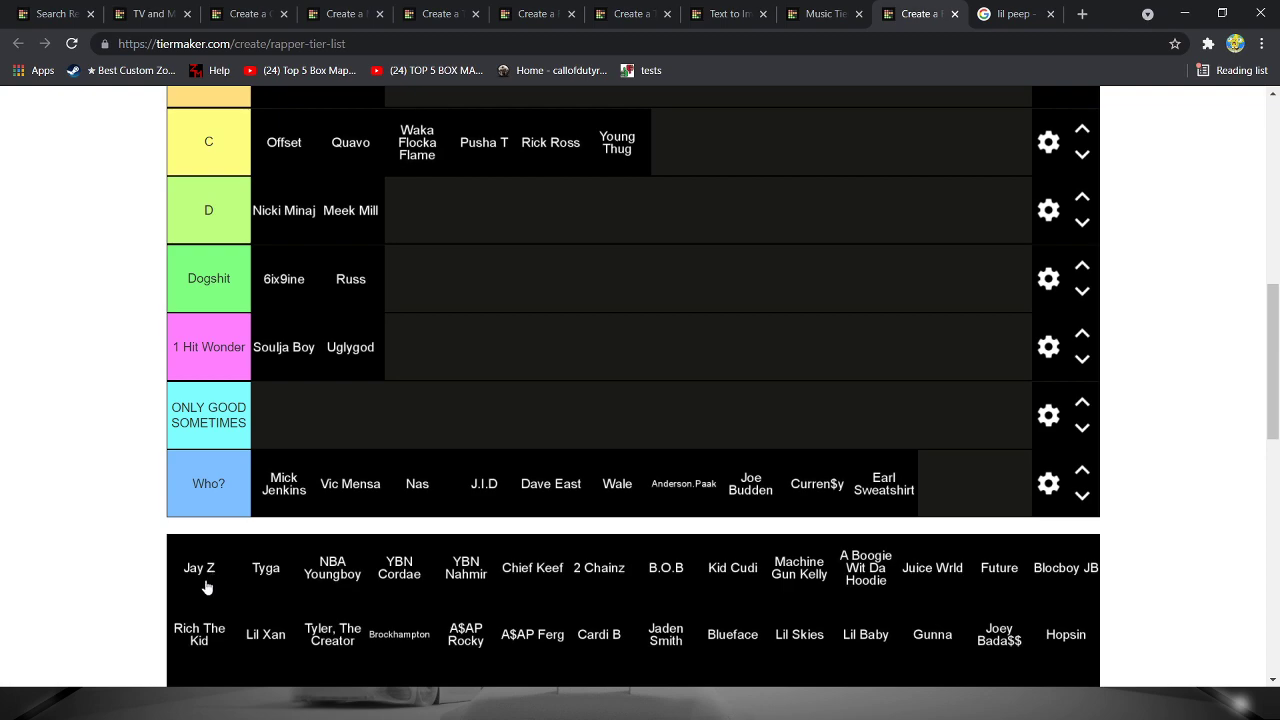
pyautogui.moveTo(205, 588)
pyautogui.mouseDown()
pyautogui.moveTo(520, 300)
pyautogui.moveTo(586, 191)
pyautogui.mouseUp()
pyautogui.scroll(1, 520, 300)
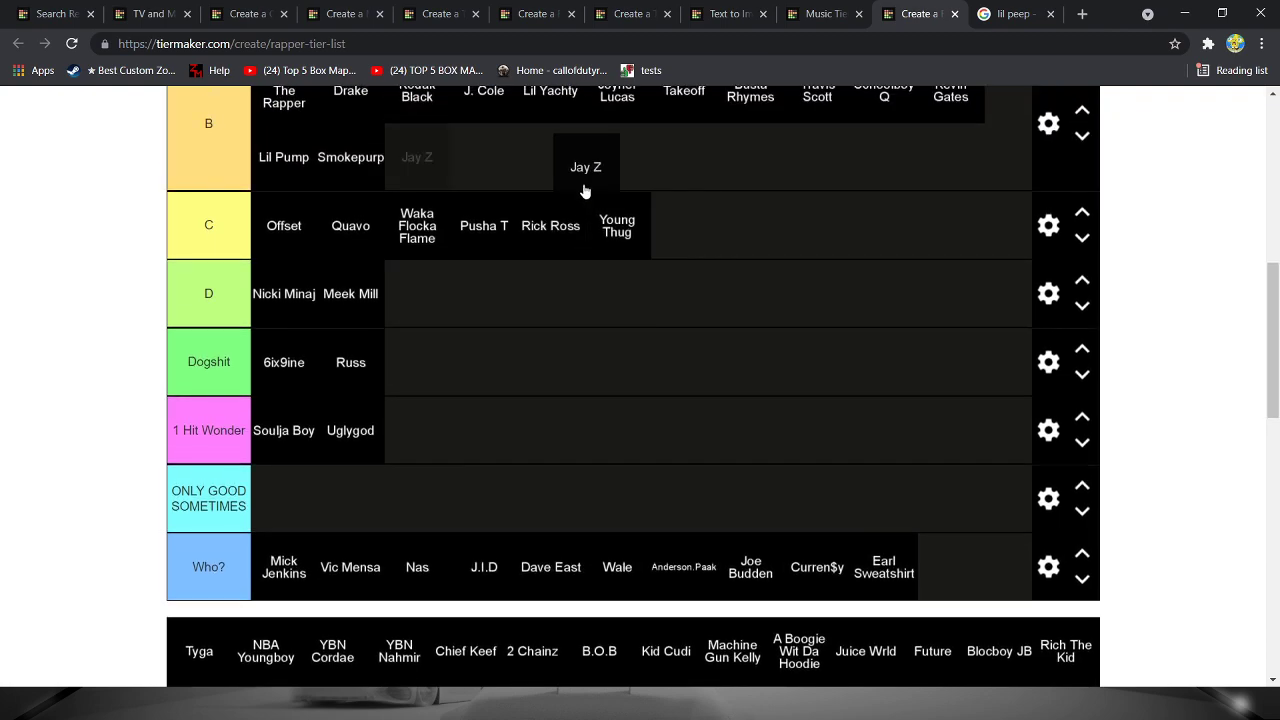
pyautogui.moveTo(586, 191); pyautogui.dragTo(586, 191)
pyautogui.scroll(2, 462, 352)
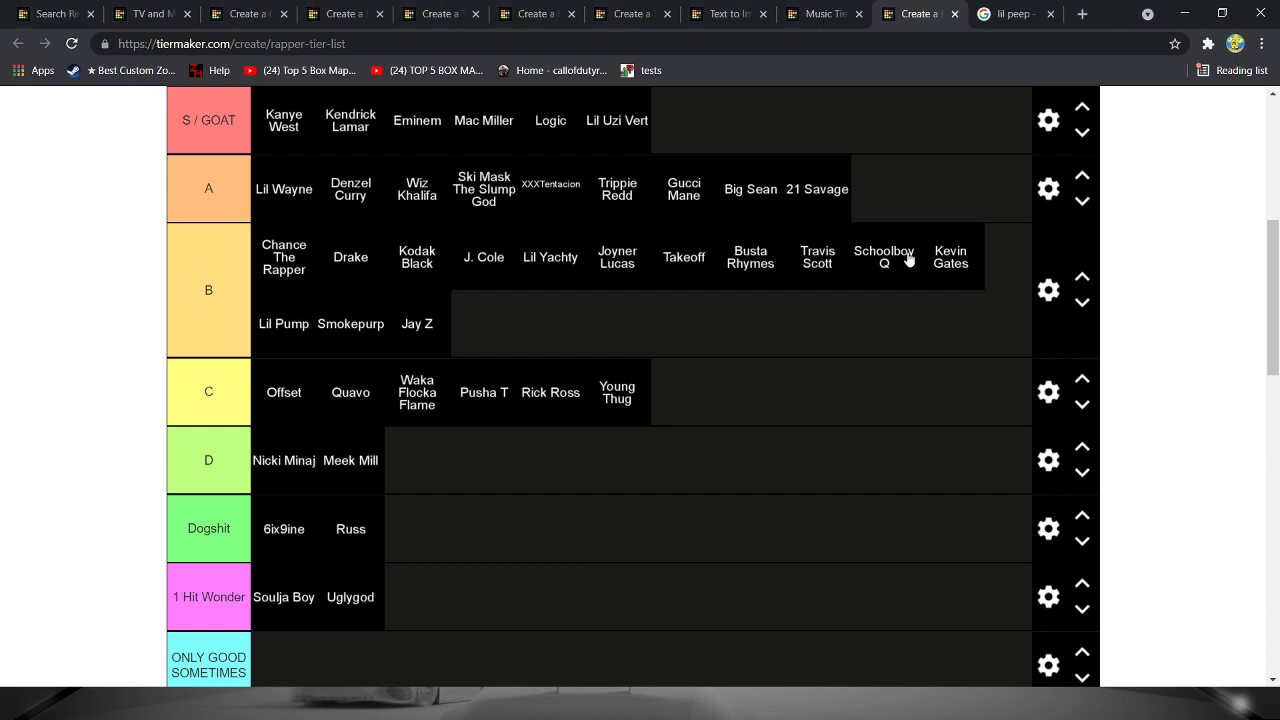
pyautogui.scroll(-3, 550, 385)
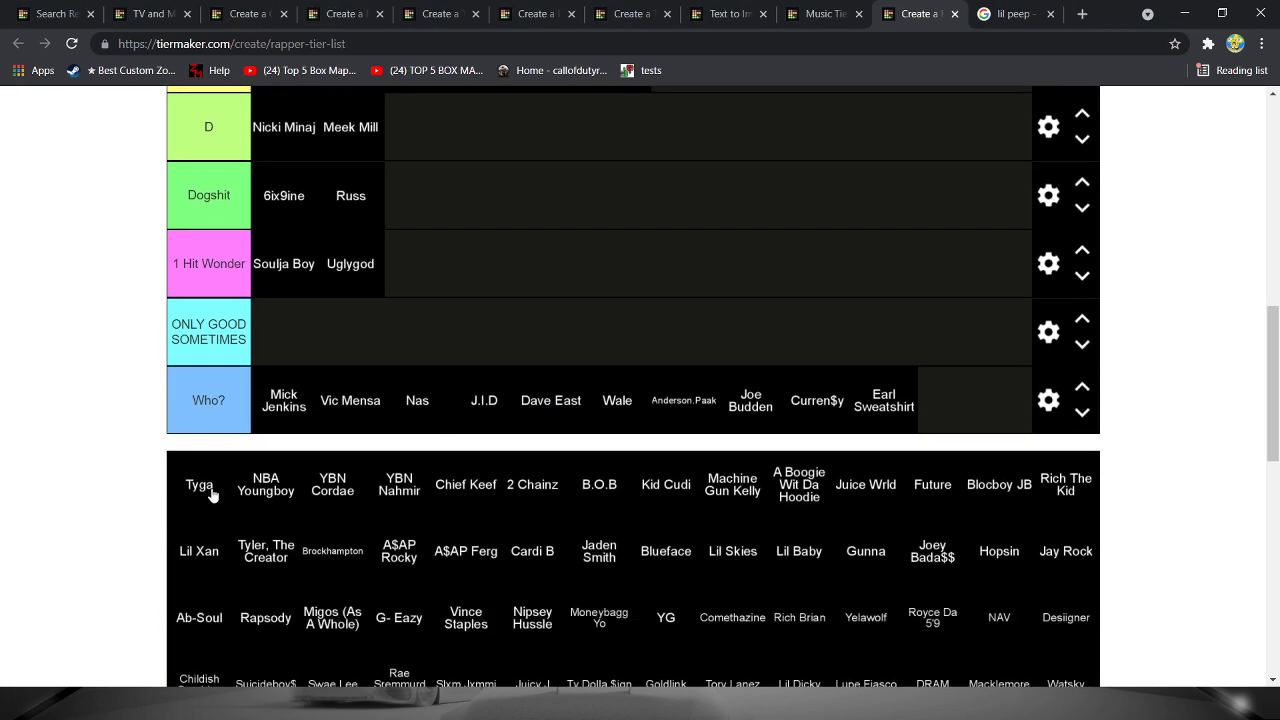
pyautogui.moveTo(211, 495)
pyautogui.mouseDown()
pyautogui.moveTo(609, 229)
pyautogui.moveTo(906, 237)
pyautogui.moveTo(940, 195)
pyautogui.moveTo(930, 200)
pyautogui.mouseUp()
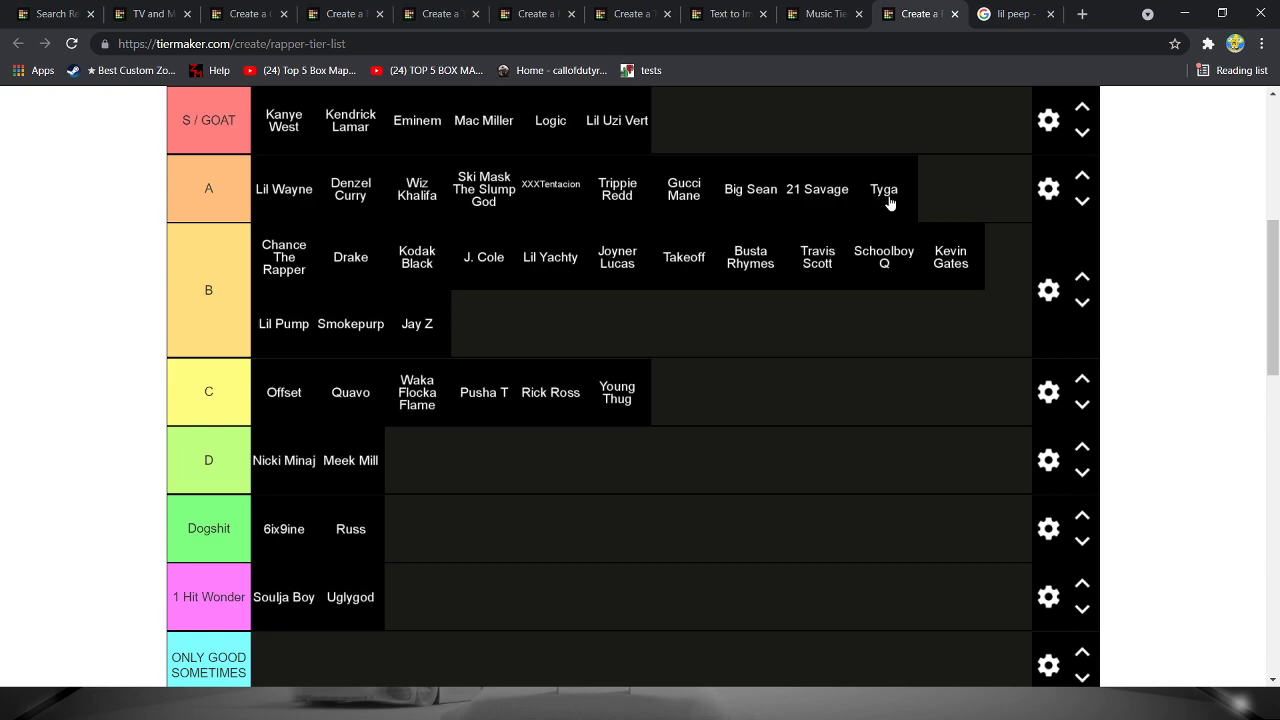
pyautogui.scroll(-2, 857, 223)
pyautogui.scroll(2, 857, 223)
pyautogui.scroll(-2, 857, 223)
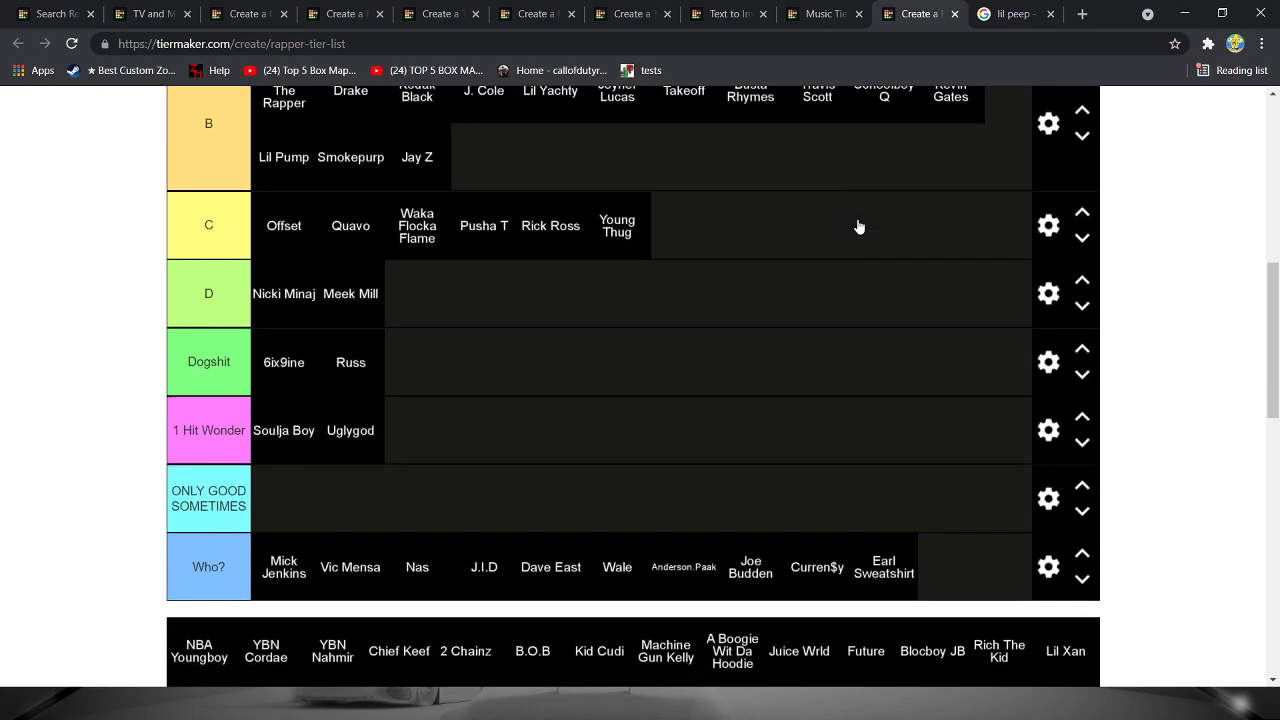
pyautogui.scroll(-2, 800, 240)
pyautogui.scroll(1, 600, 310)
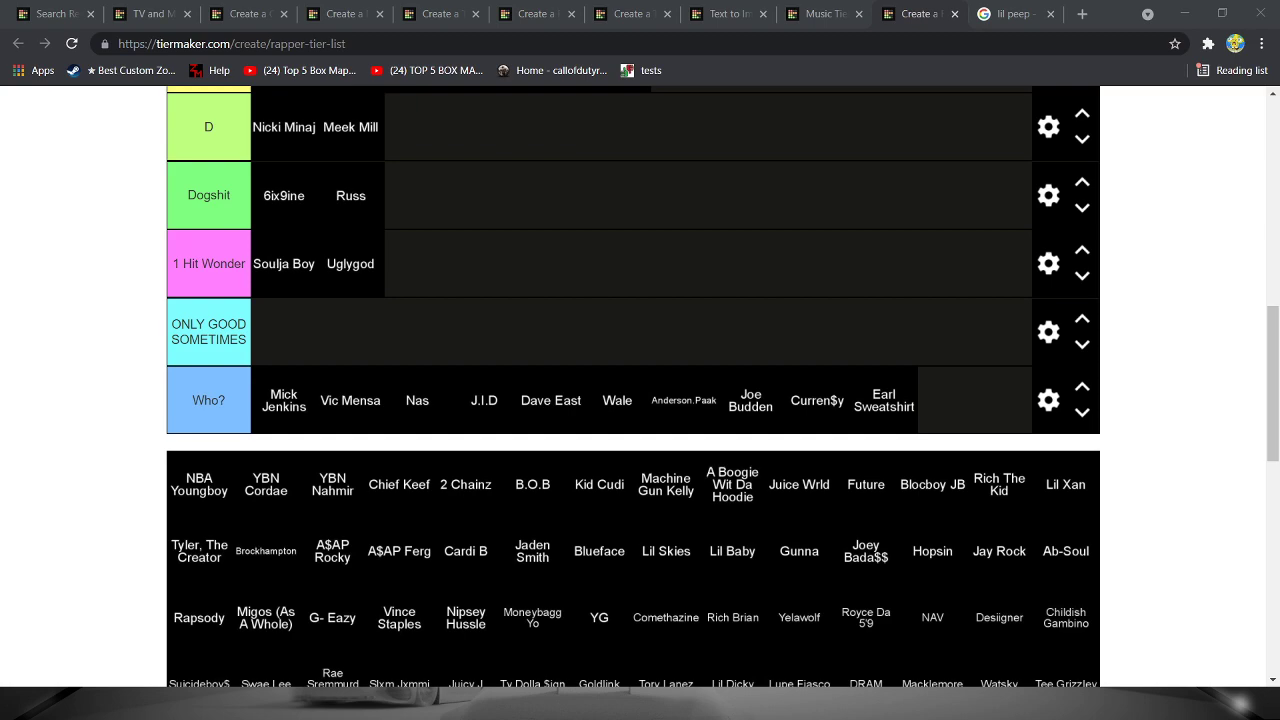
# - Rank NBA Youngboy in the Dogshit tier
pyautogui.moveTo(188, 486)
pyautogui.mouseDown()
pyautogui.moveTo(459, 286)
pyautogui.moveTo(440, 249)
pyautogui.mouseUp()
pyautogui.scroll(2, 235, 645)
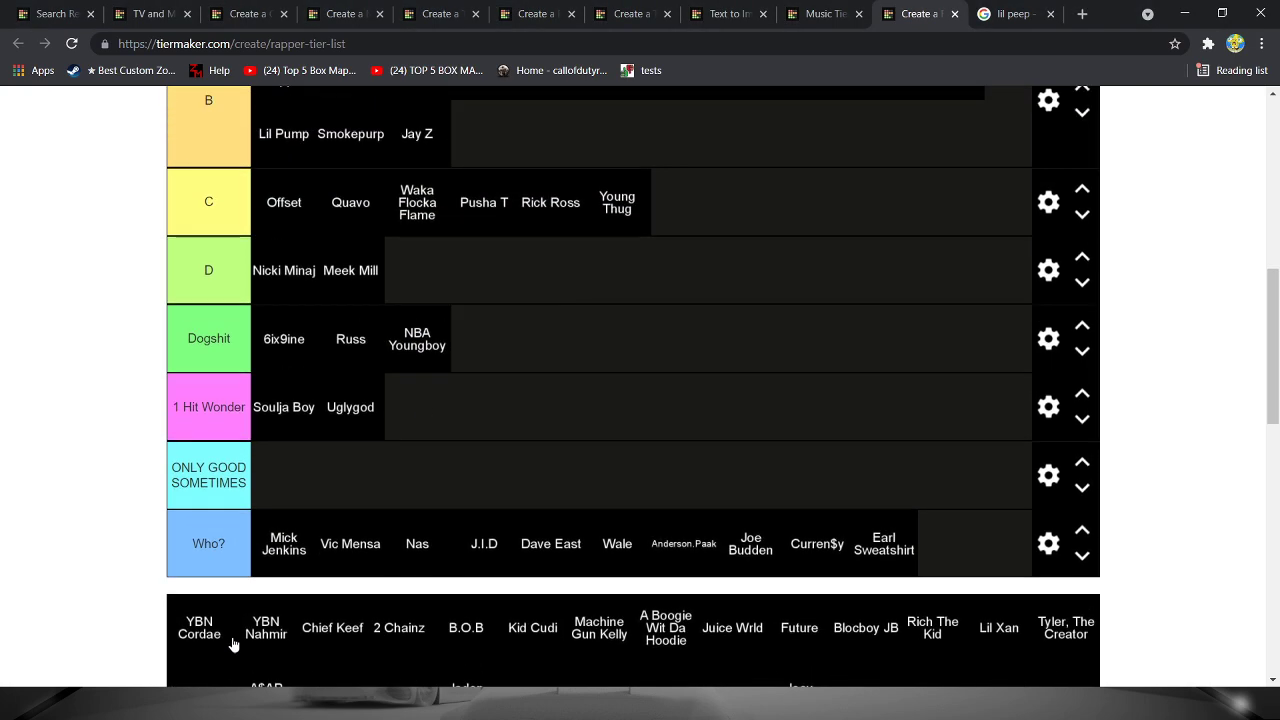
pyautogui.scroll(3, 237, 632)
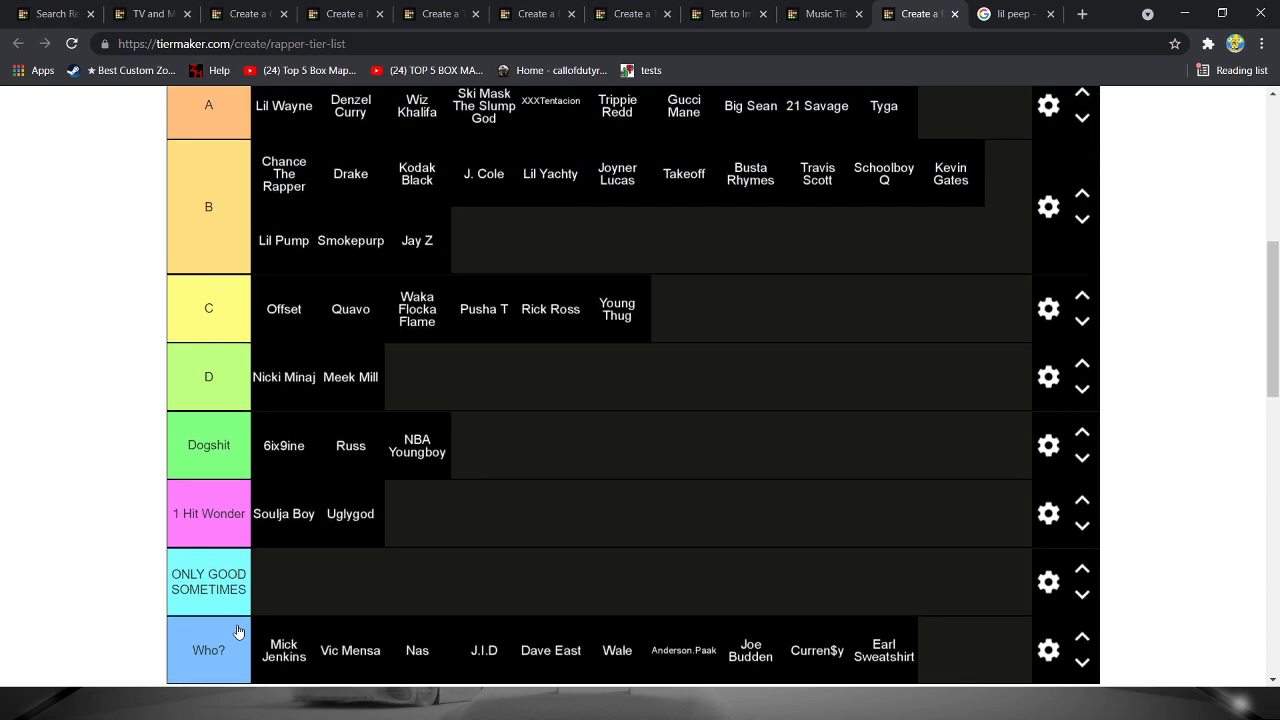
pyautogui.scroll(-2, 238, 626)
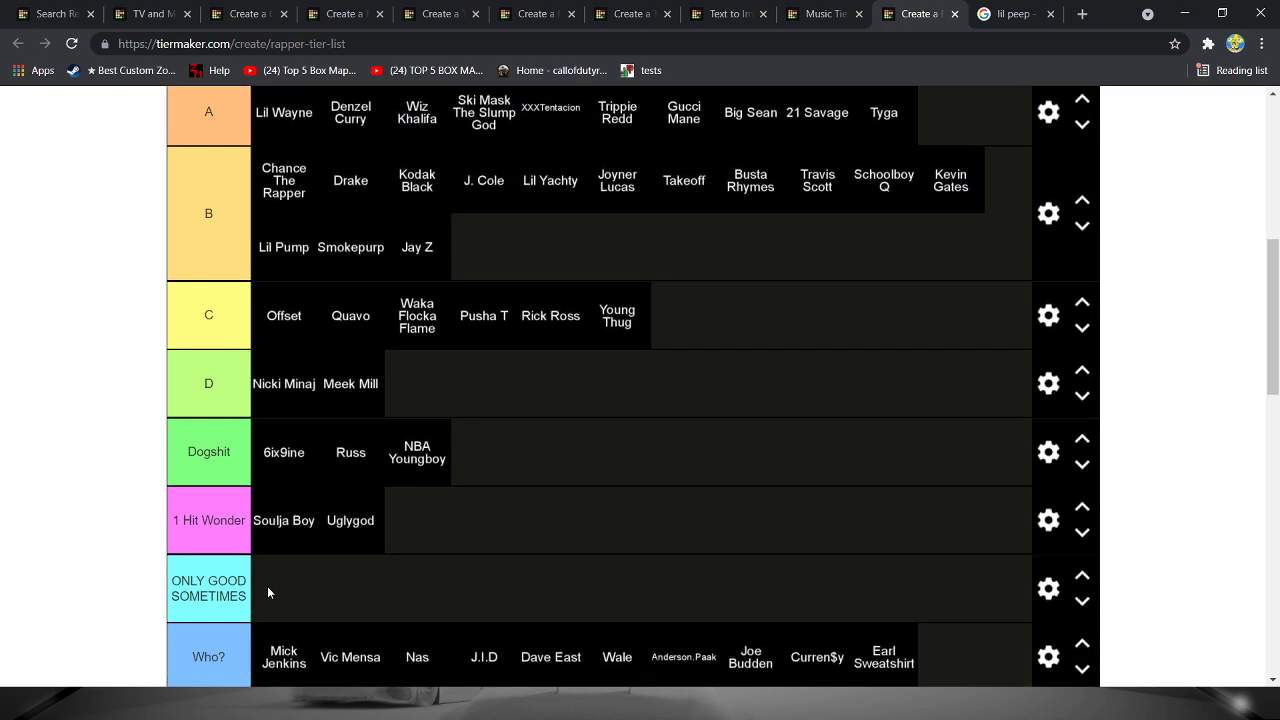
pyautogui.scroll(-1, 414, 486)
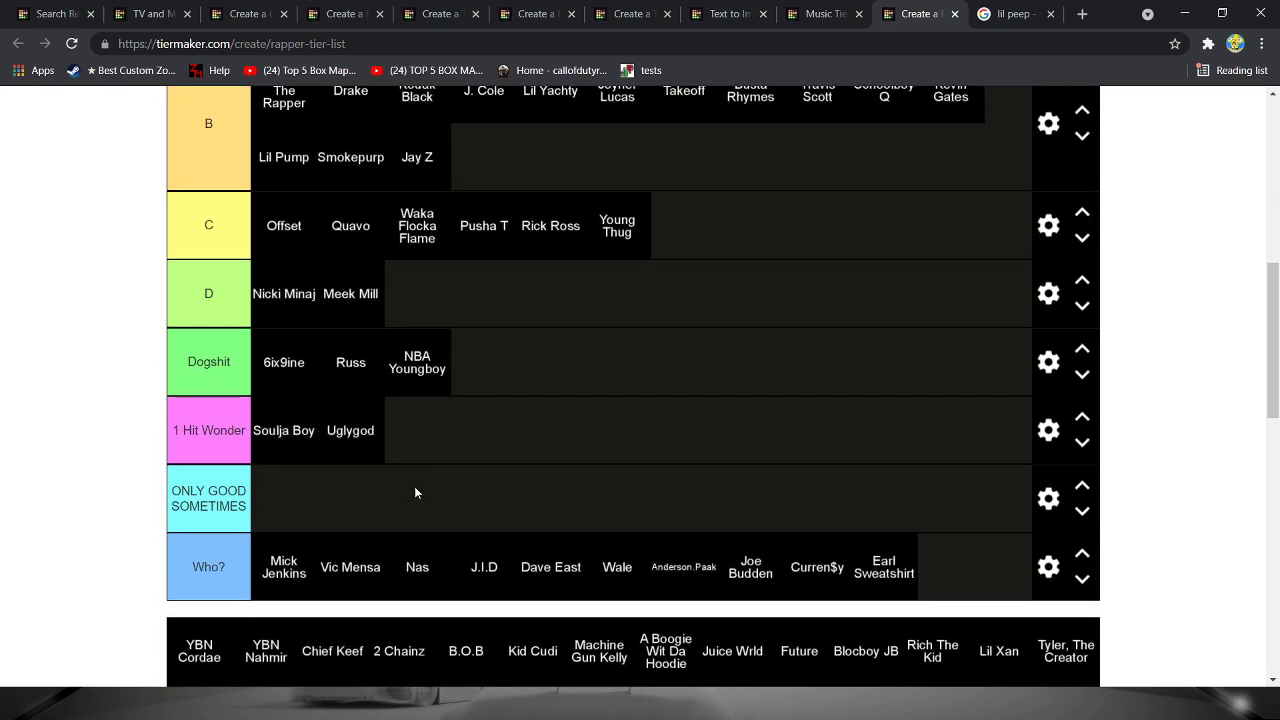
pyautogui.scroll(-1, 414, 486)
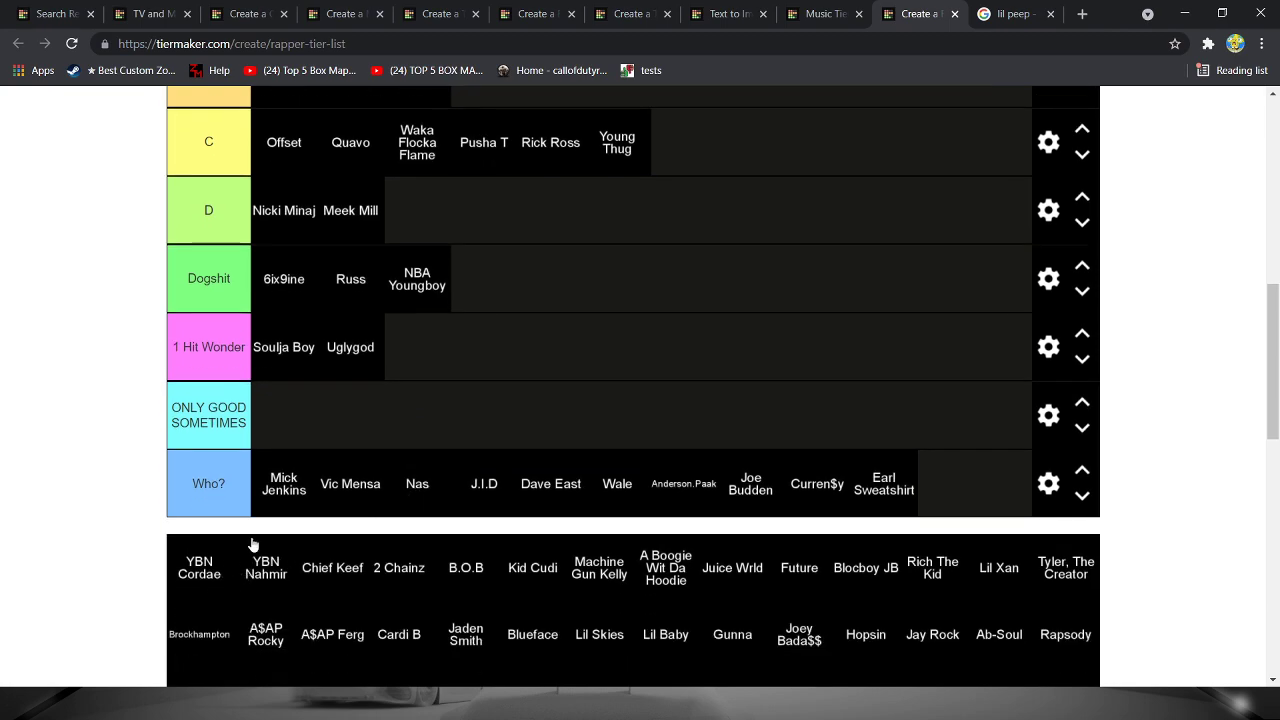
pyautogui.scroll(1, 252, 545)
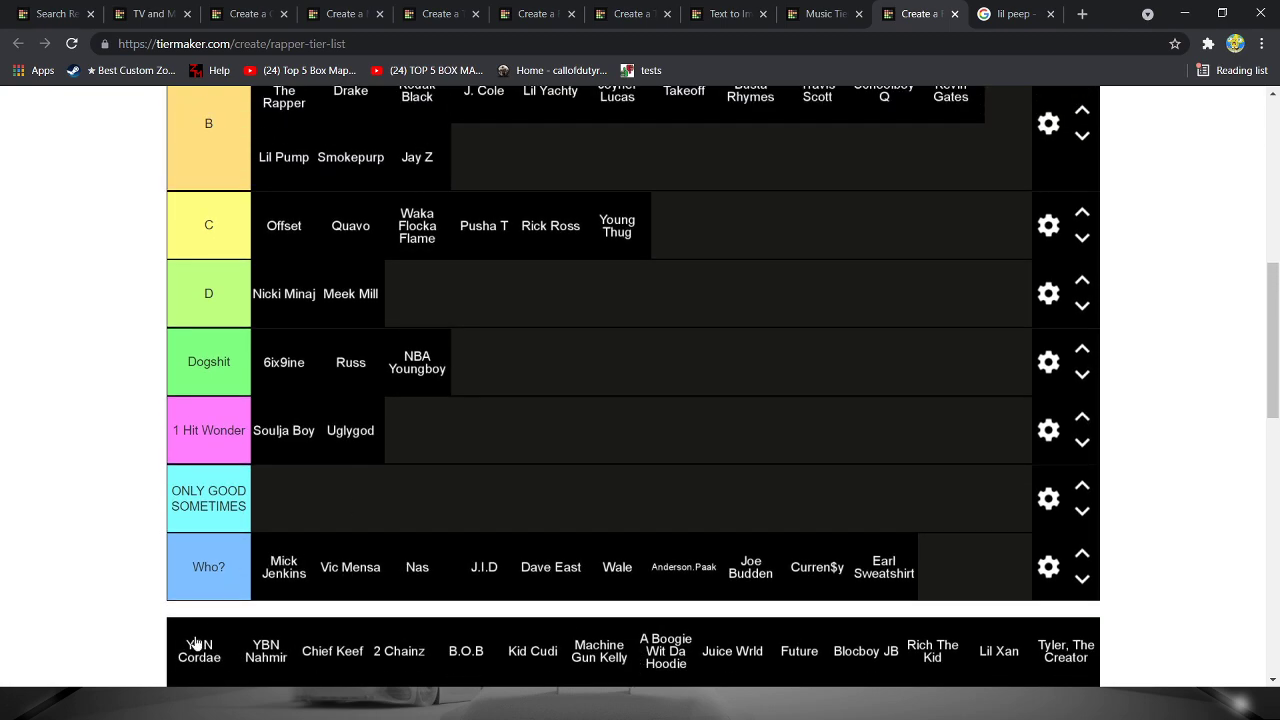
# - Add YBN Cordae, YBN Nahmir and Chief Keef to the B tier
pyautogui.moveTo(196, 644)
pyautogui.mouseDown()
pyautogui.moveTo(605, 210)
pyautogui.moveTo(629, 160)
pyautogui.moveTo(610, 229)
pyautogui.mouseUp()
pyautogui.scroll(1, 629, 160)
pyautogui.scroll(-2, 525, 368)
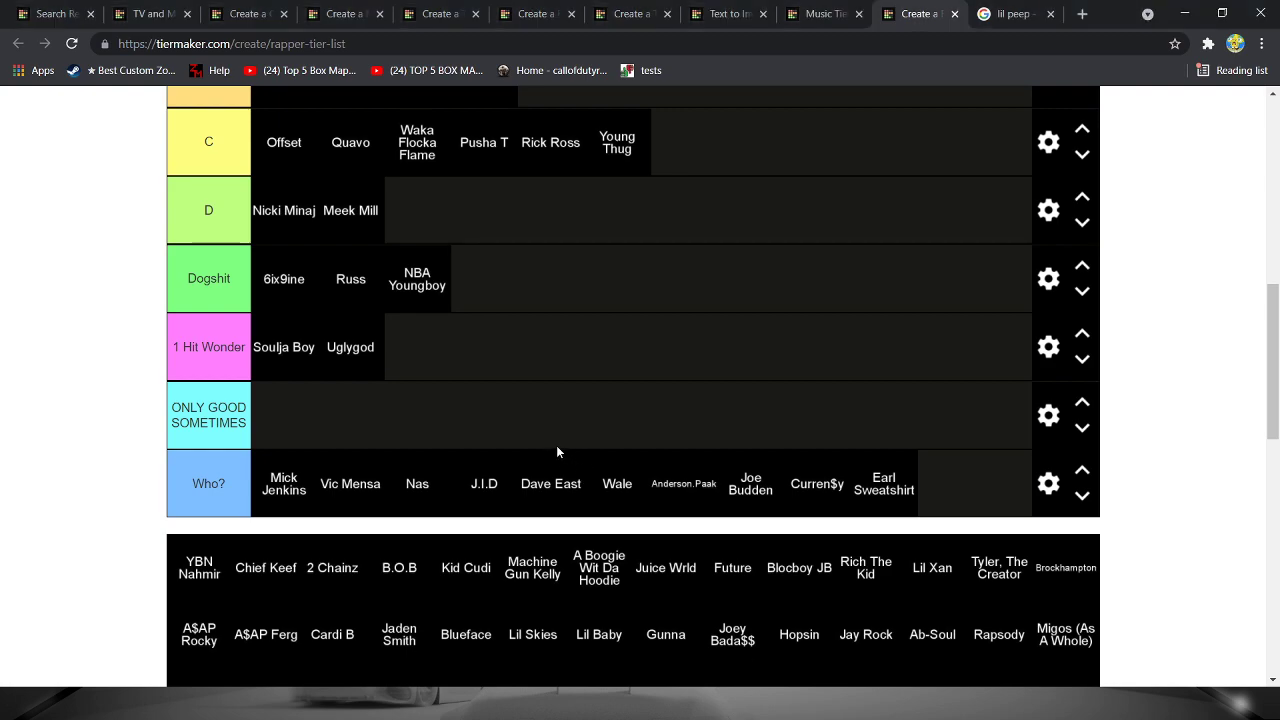
pyautogui.scroll(-1, 556, 451)
pyautogui.scroll(1, 268, 473)
pyautogui.scroll(-1, 270, 480)
pyautogui.scroll(1, 203, 587)
pyautogui.scroll(2, 606, 283)
pyautogui.moveTo(199, 590)
pyautogui.mouseDown()
pyautogui.moveTo(606, 283)
pyautogui.moveTo(640, 240)
pyautogui.mouseUp()
pyautogui.scroll(-2, 446, 461)
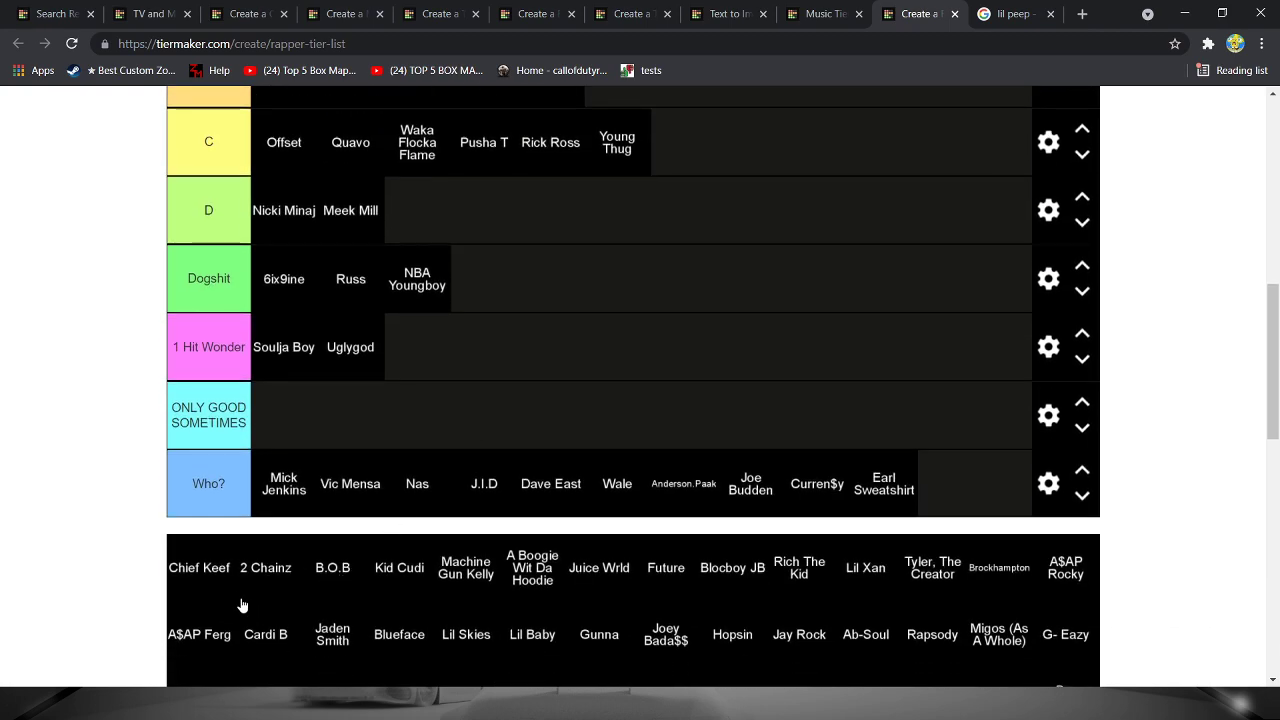
pyautogui.moveTo(204, 585)
pyautogui.mouseDown()
pyautogui.moveTo(733, 218)
pyautogui.moveTo(695, 195)
pyautogui.moveTo(700, 175)
pyautogui.mouseUp()
# - Add 2 Chainz and B.O.B to the B tier
pyautogui.scroll(1, 695, 195)
pyautogui.scroll(-2, 665, 208)
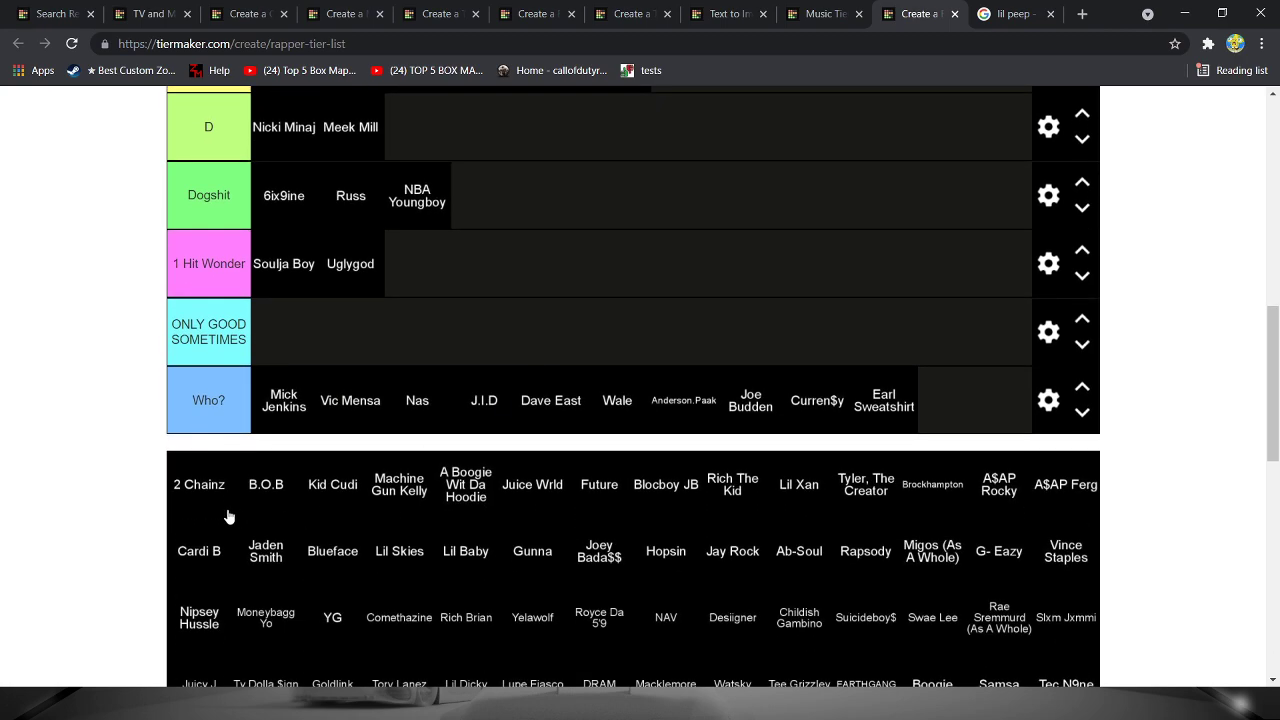
pyautogui.scroll(2, 800, 180)
pyautogui.moveTo(212, 494)
pyautogui.mouseDown()
pyautogui.moveTo(800, 180)
pyautogui.moveTo(690, 165)
pyautogui.mouseUp()
pyautogui.scroll(-1, 585, 418)
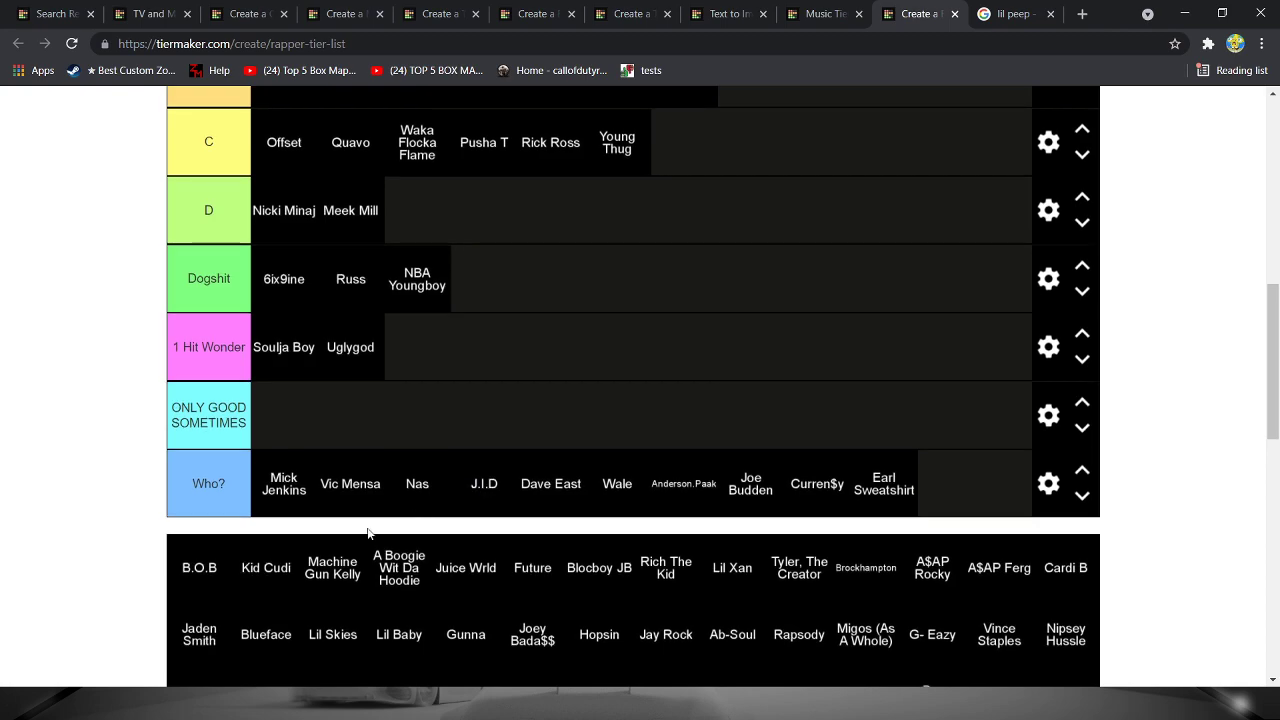
pyautogui.scroll(3, 729, 246)
pyautogui.moveTo(191, 569)
pyautogui.mouseDown()
pyautogui.moveTo(817, 188)
pyautogui.moveTo(717, 346)
pyautogui.moveTo(760, 343)
pyautogui.moveTo(728, 365)
pyautogui.mouseUp()
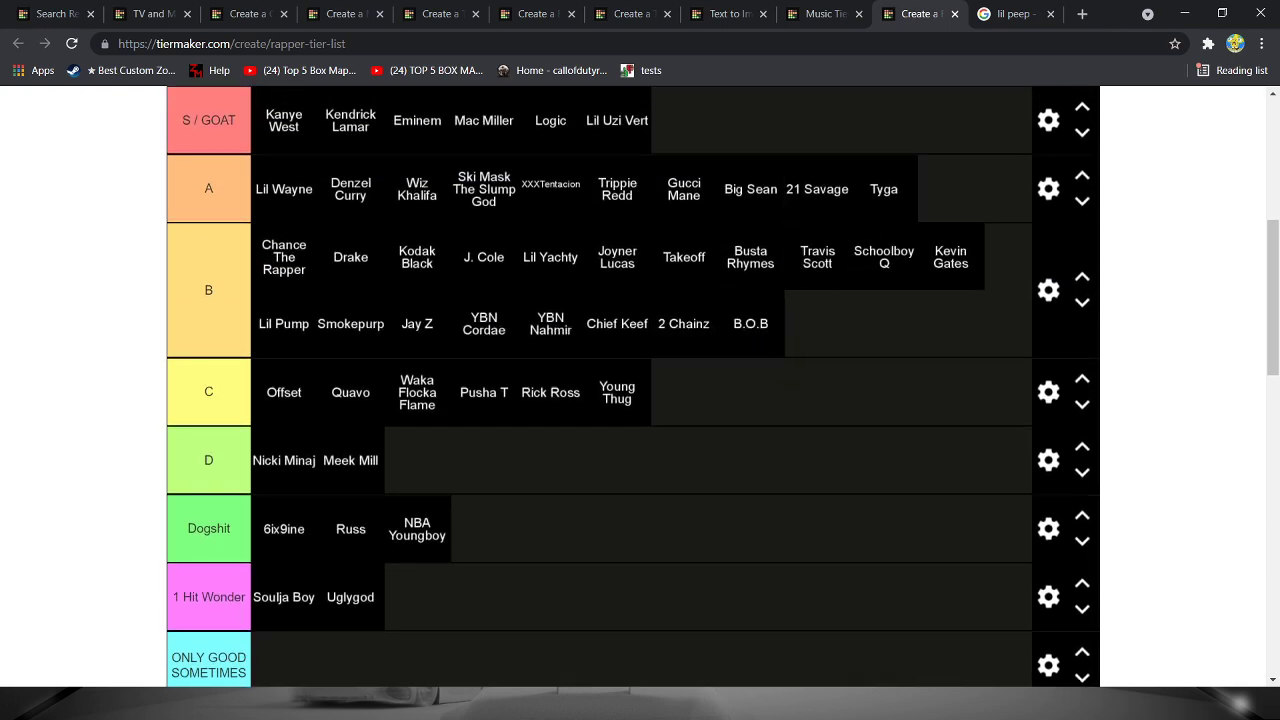
pyautogui.click(793, 555)
# - Place Kid Cudi in S / GOAT after Lil Uzi Vert and open that tier's label settings
pyautogui.scroll(-2, 781, 463)
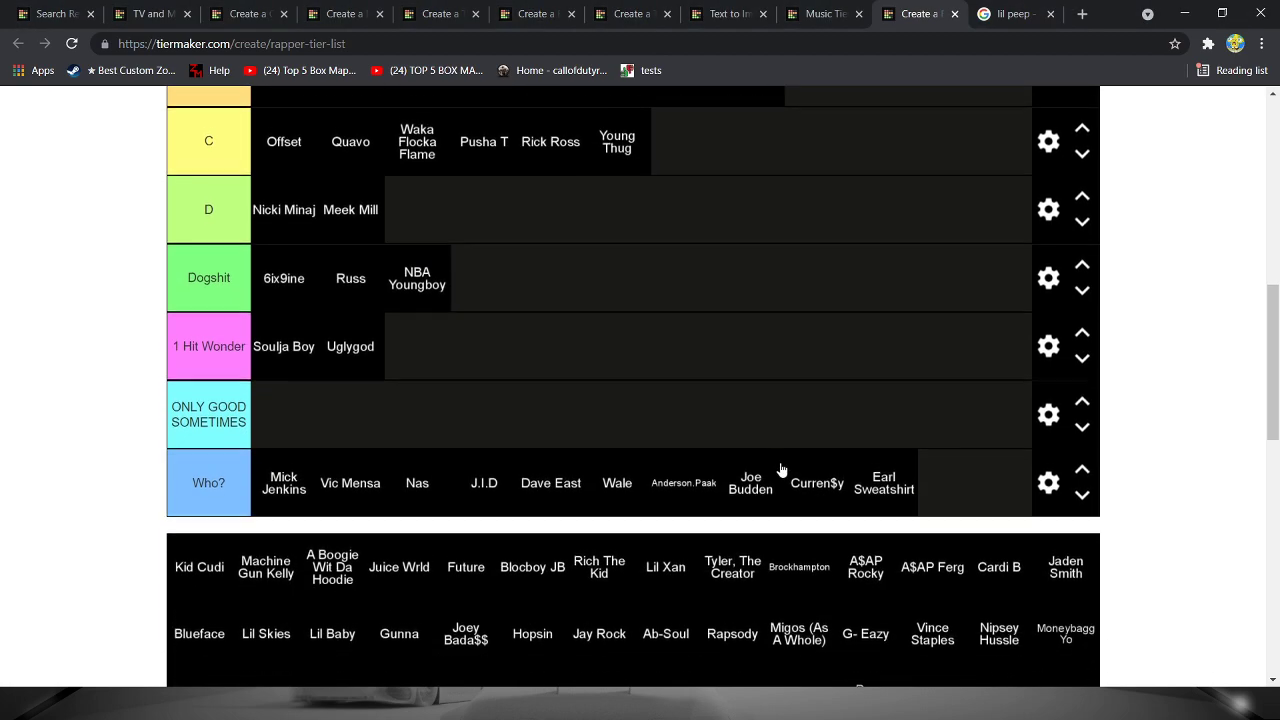
pyautogui.scroll(-2, 777, 470)
pyautogui.scroll(1, 690, 500)
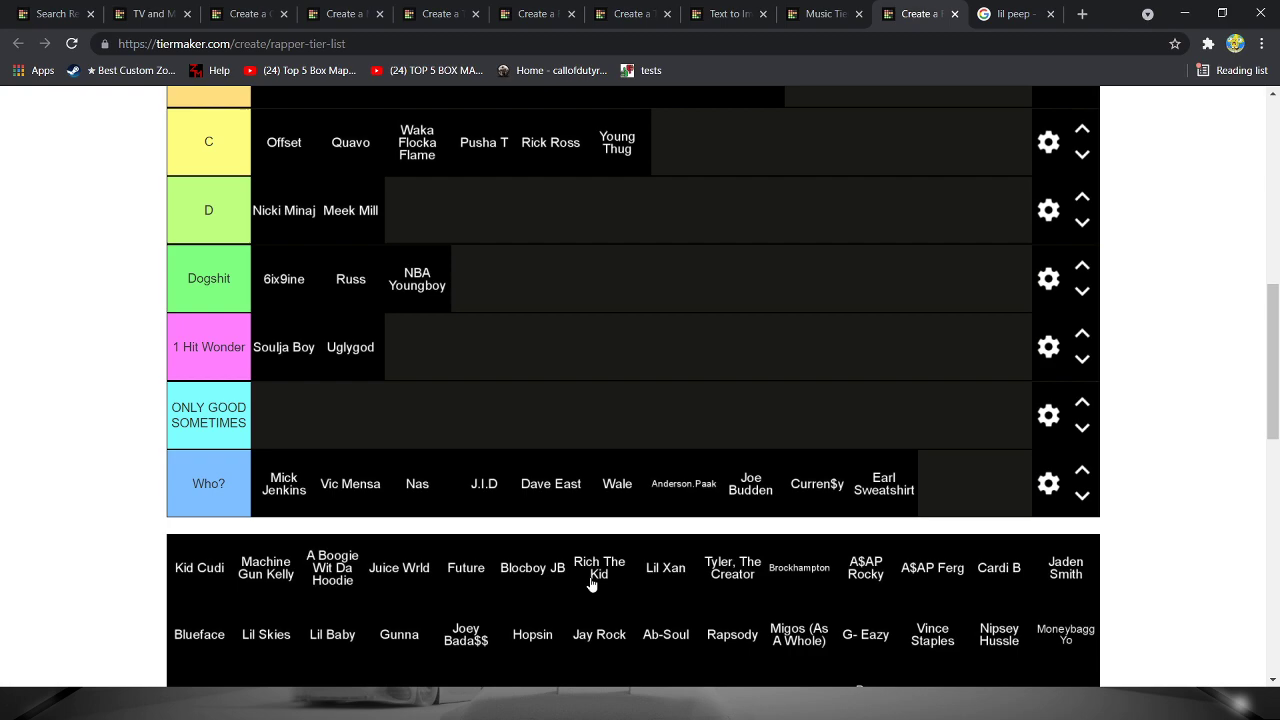
pyautogui.moveTo(199, 567)
pyautogui.mouseDown()
pyautogui.moveTo(606, 300)
pyautogui.moveTo(651, 206)
pyautogui.moveTo(797, 191)
pyautogui.mouseUp()
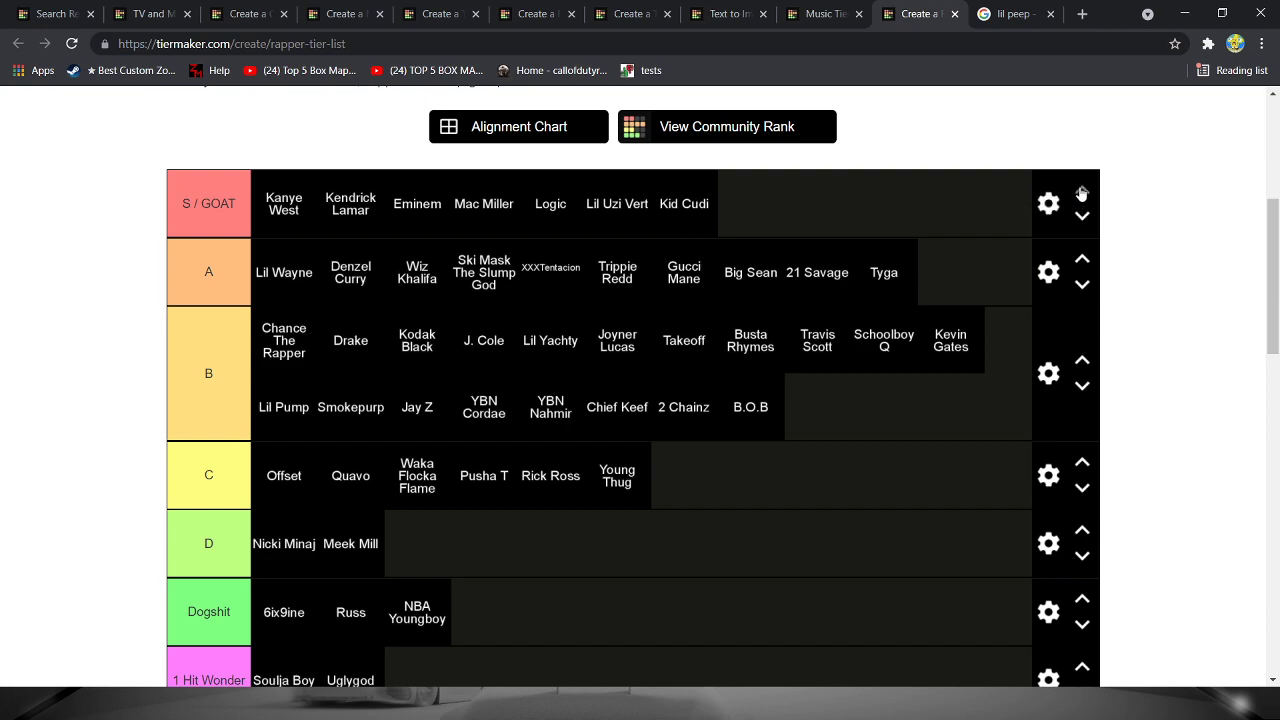
pyautogui.click(1047, 206)
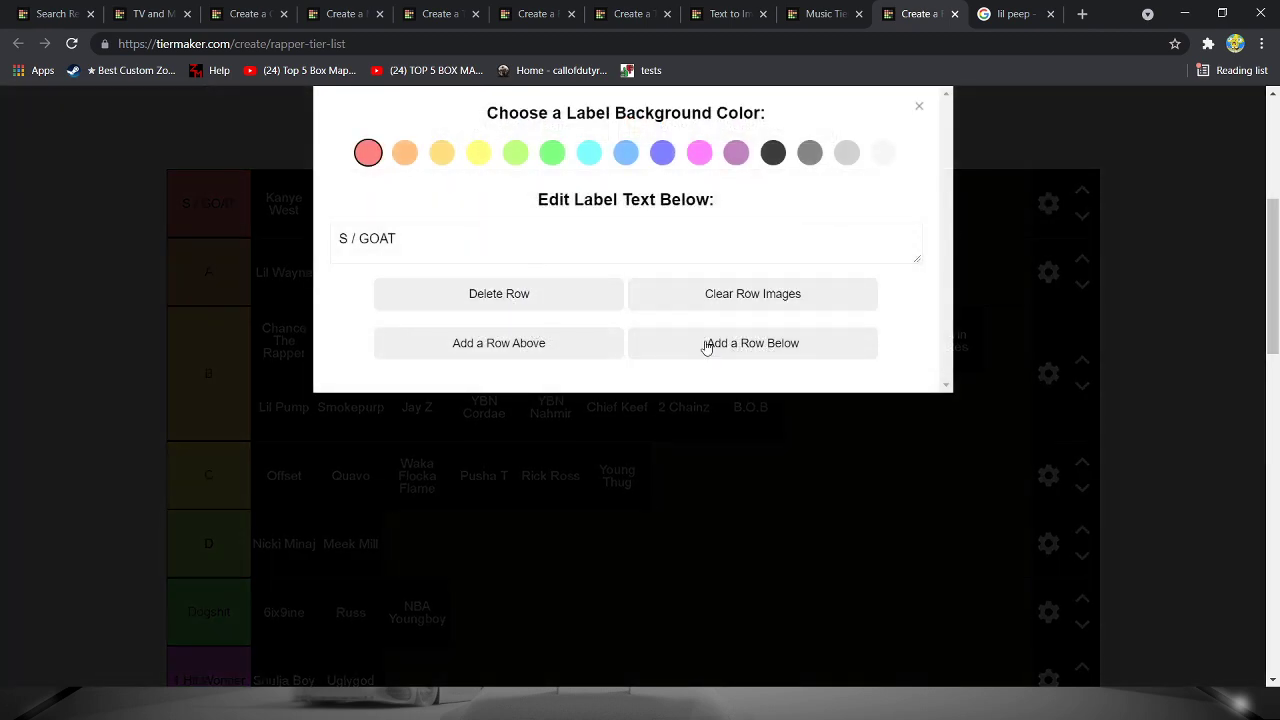
# - Insert a new empty tier above S / GOAT and turn the S / GOAT label orange
pyautogui.click(600, 344)
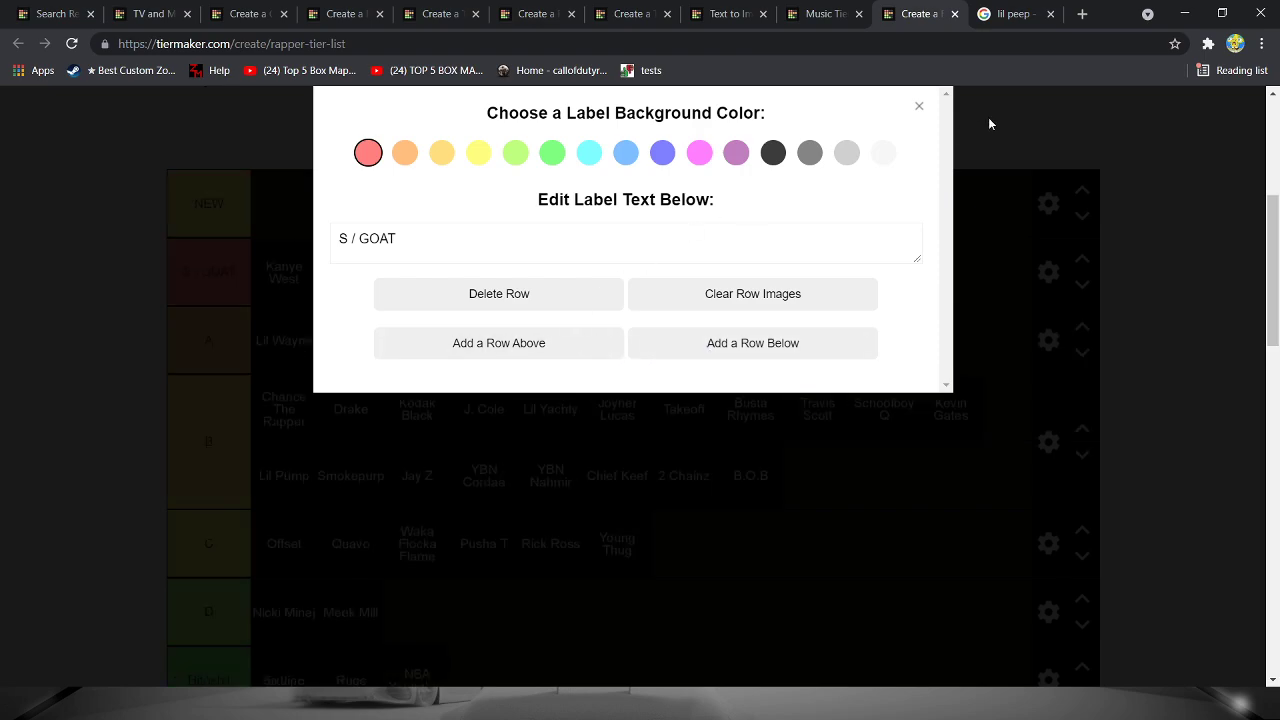
pyautogui.click(772, 155)
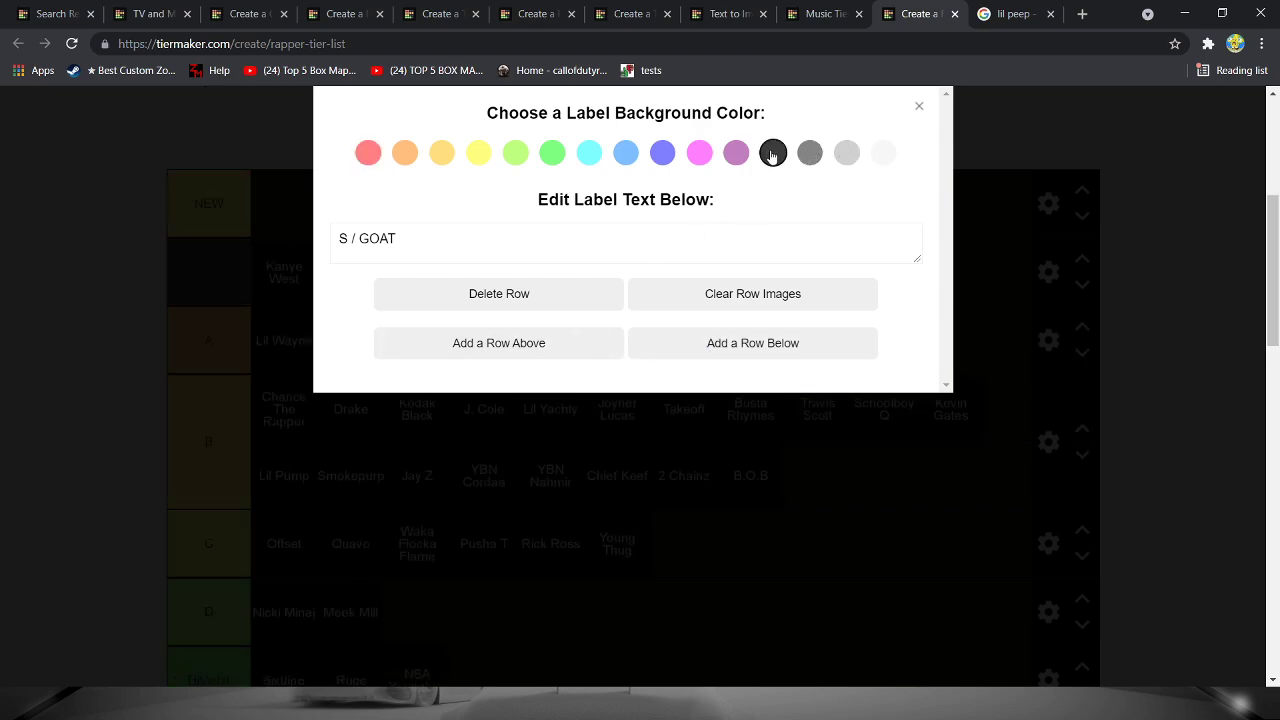
pyautogui.click(404, 152)
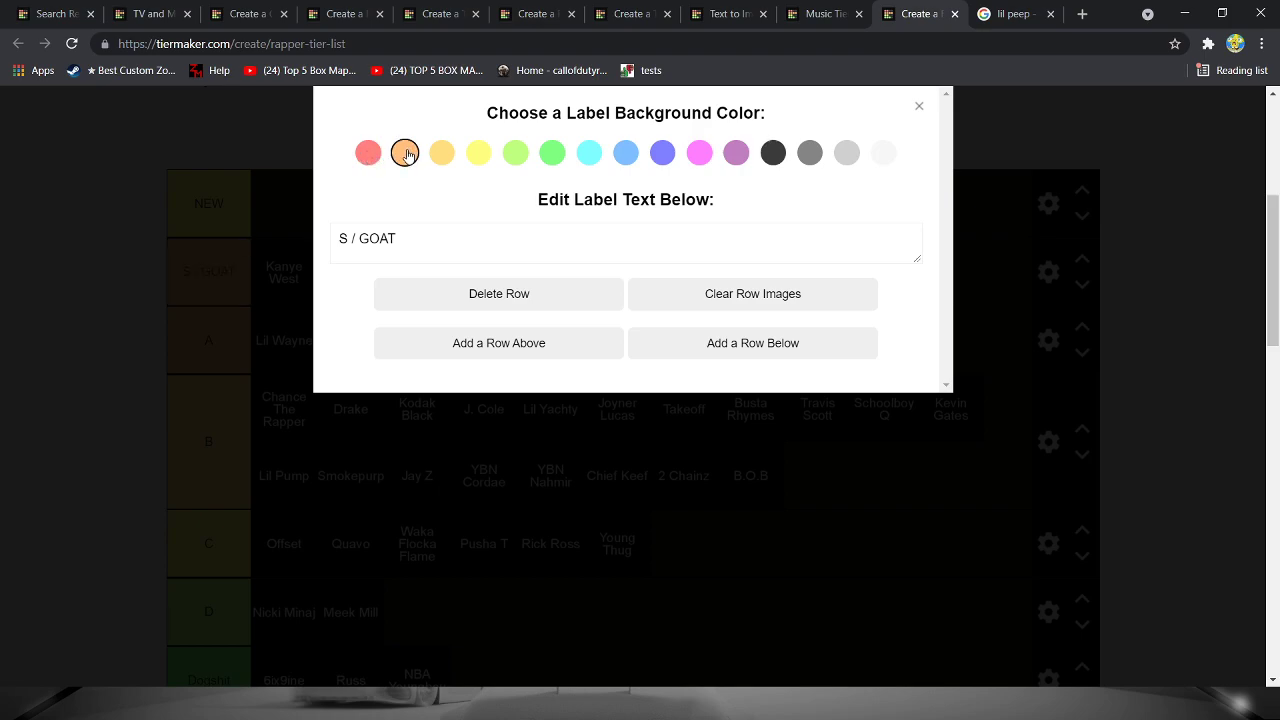
pyautogui.click(918, 106)
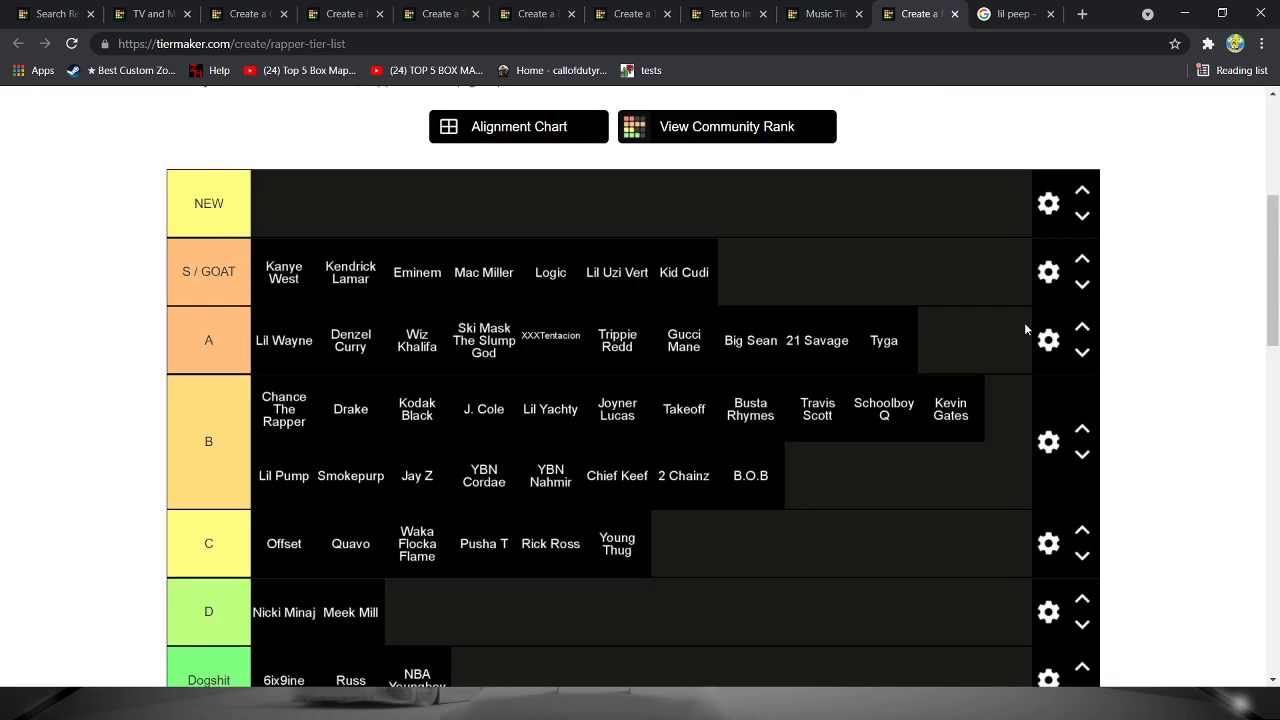
# - Make the new top tier's label red
pyautogui.click(1048, 203)
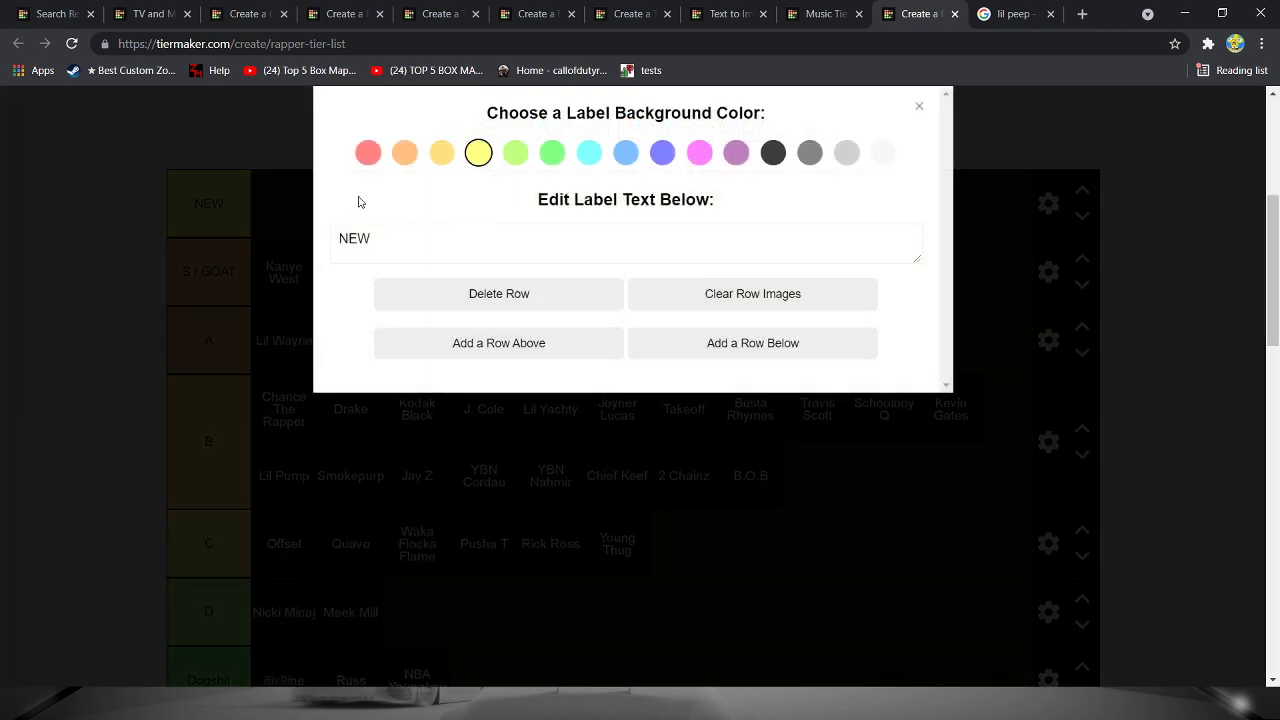
pyautogui.click(370, 160)
pyautogui.click(918, 106)
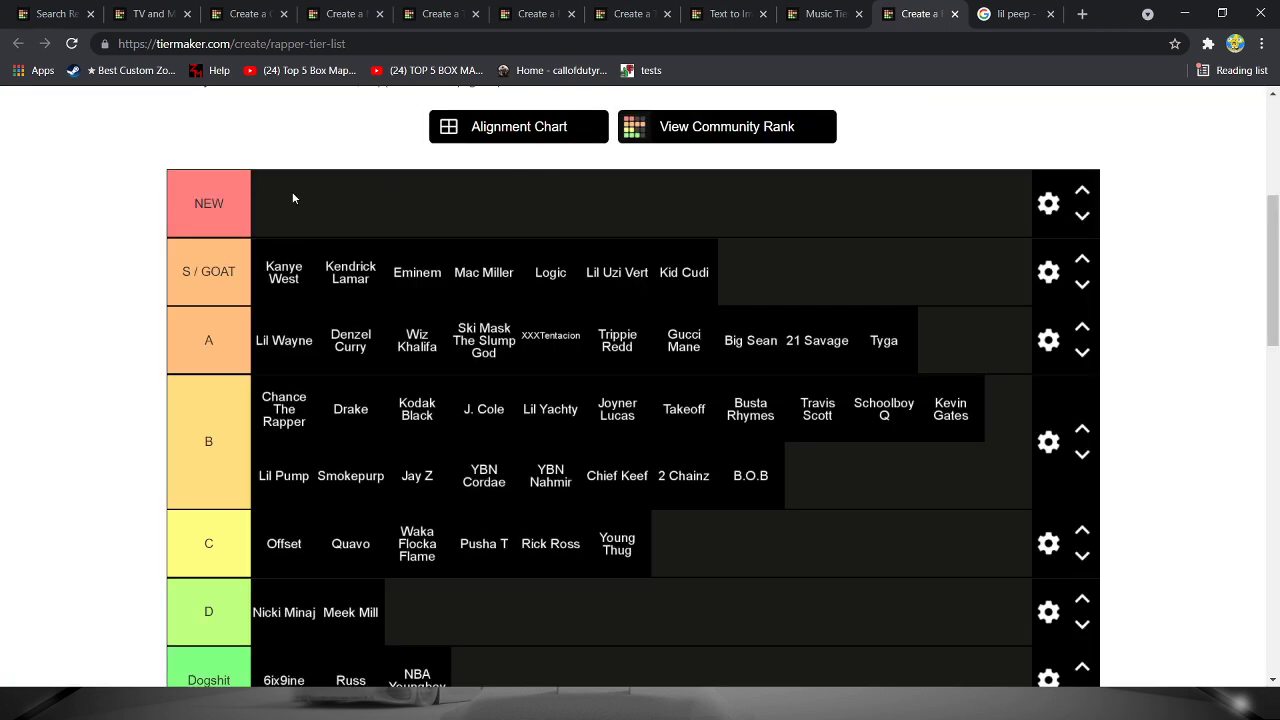
# - Rename the new top tier's label to 'My Favorite'
pyautogui.moveTo(244, 189); pyautogui.dragTo(161, 216)
pyautogui.write('#1')
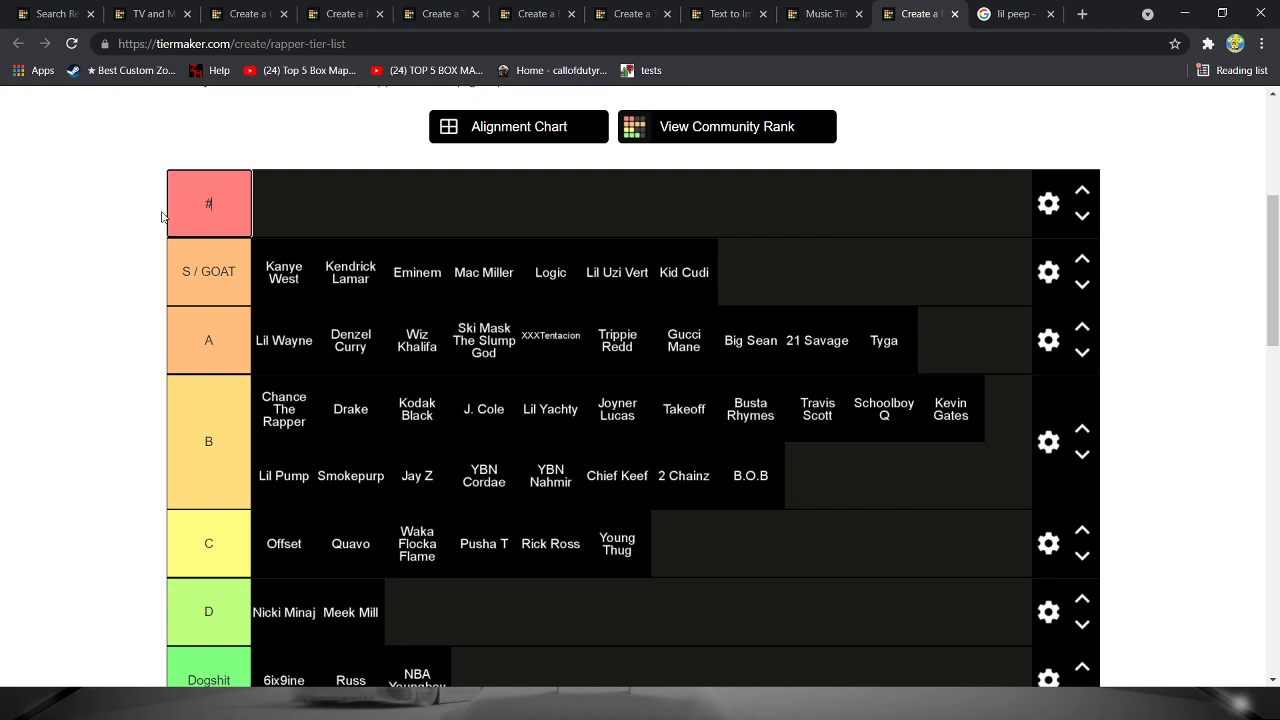
pyautogui.write(' Best')
pyautogui.hotkey('ctrl', 'a')
pyautogui.press('BackSpace')
pyautogui.write('Abso')
pyautogui.write('lute Favo')
pyautogui.press('BackSpace')
pyautogui.press('BackSpace')
pyautogui.press('BackSpace')
pyautogui.write('Favorite')
pyautogui.click(1040, 280)
# - Recolor tier A's label light orange and tier B's label yellow
pyautogui.click(1038, 343)
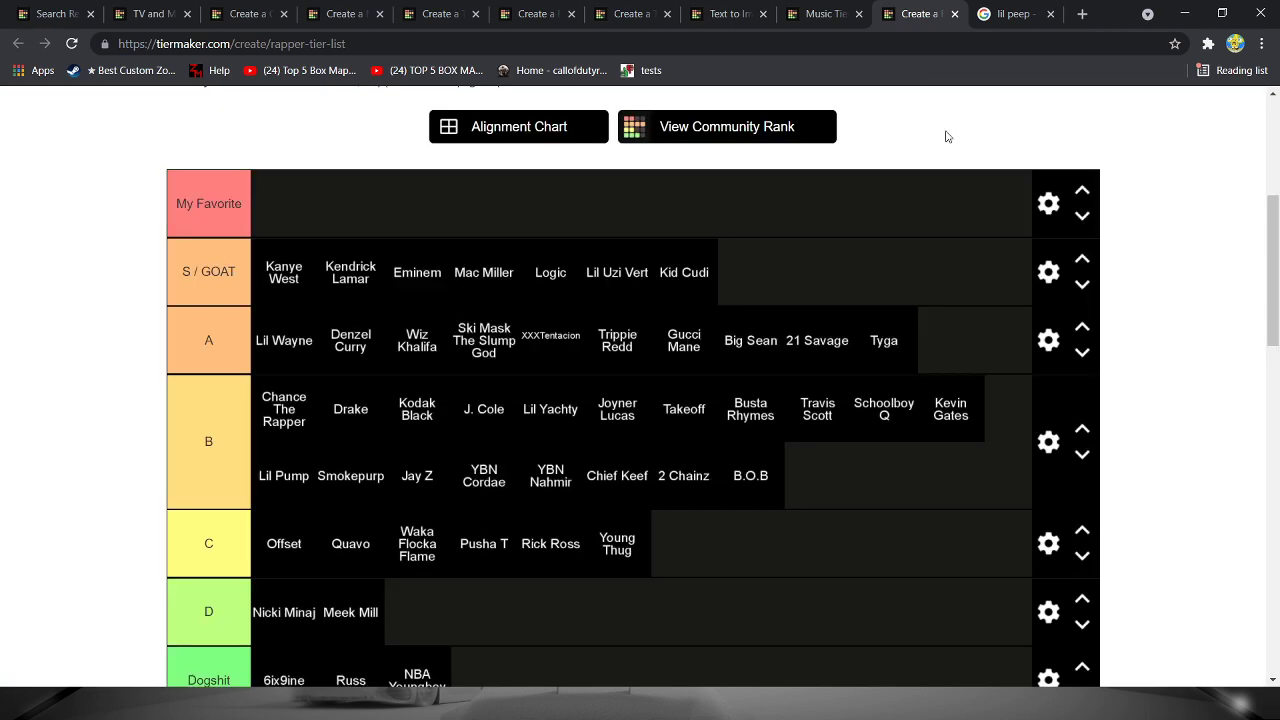
pyautogui.click(1038, 343)
pyautogui.click(441, 152)
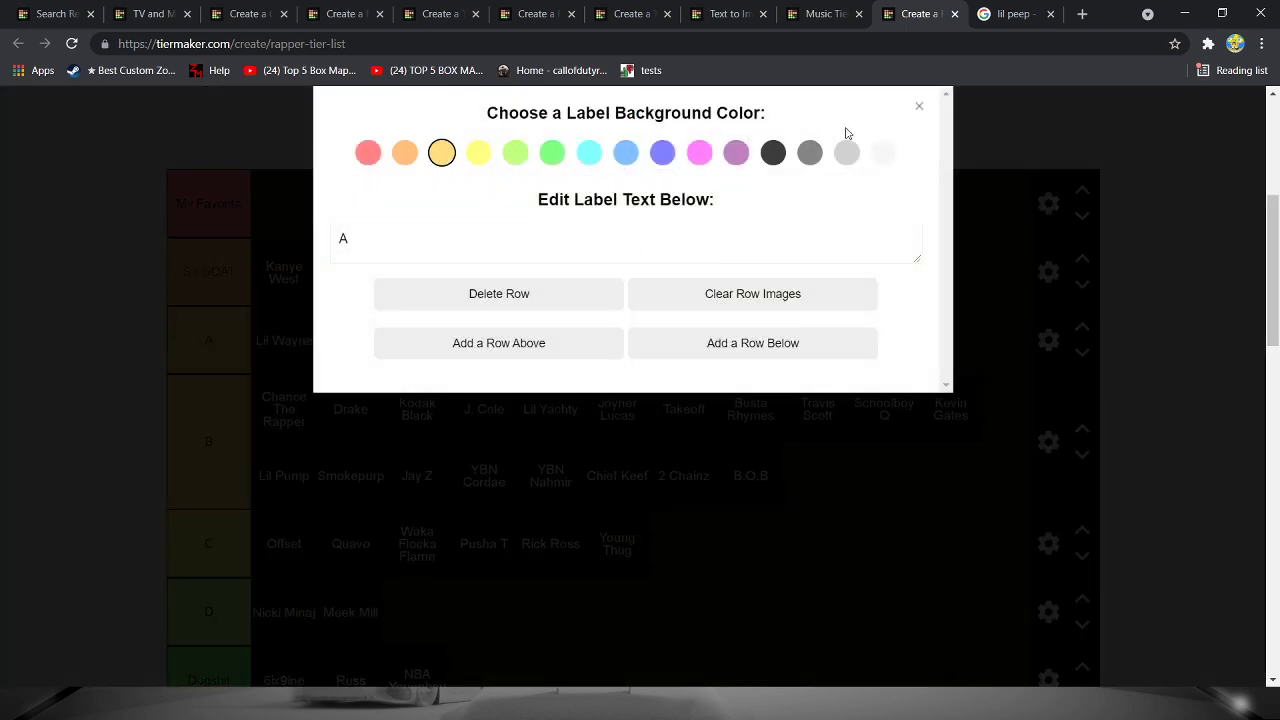
pyautogui.click(918, 106)
pyautogui.click(1042, 445)
pyautogui.click(478, 152)
pyautogui.click(918, 106)
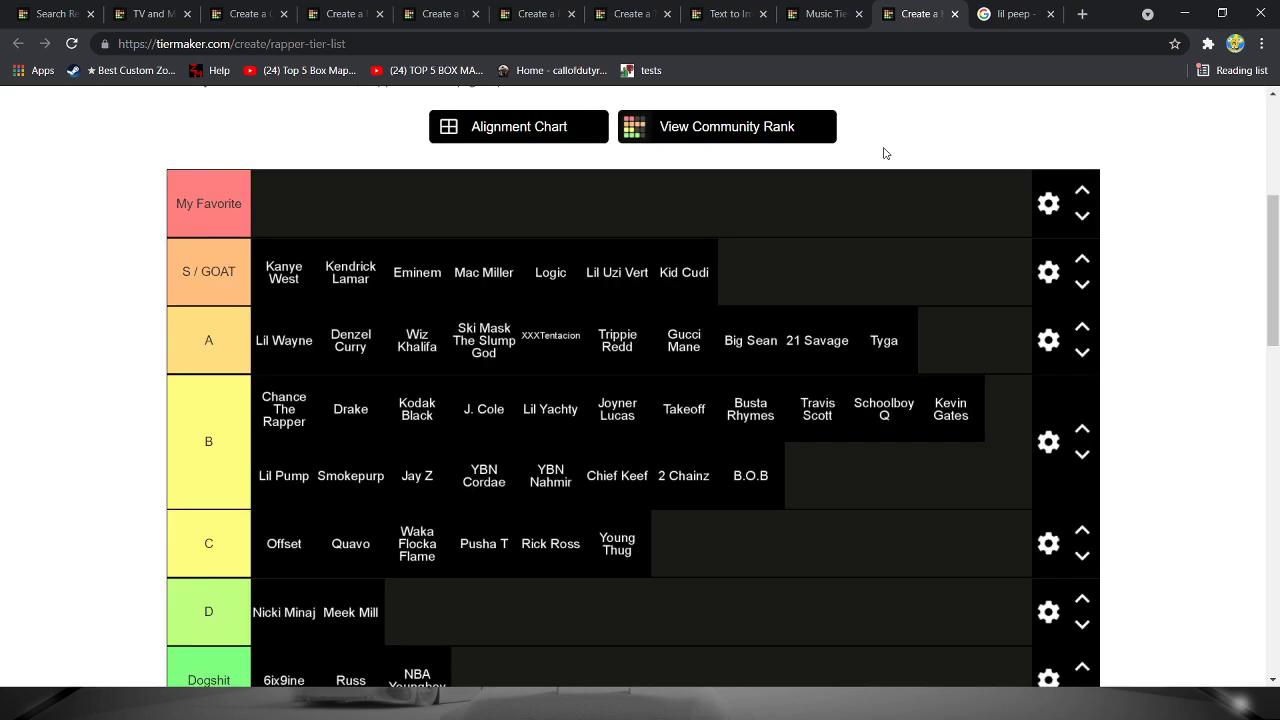
# - Color the C label light green, the D label green, and the Dogshit label cyan
pyautogui.scroll(-1, 920, 400)
pyautogui.click(1048, 460)
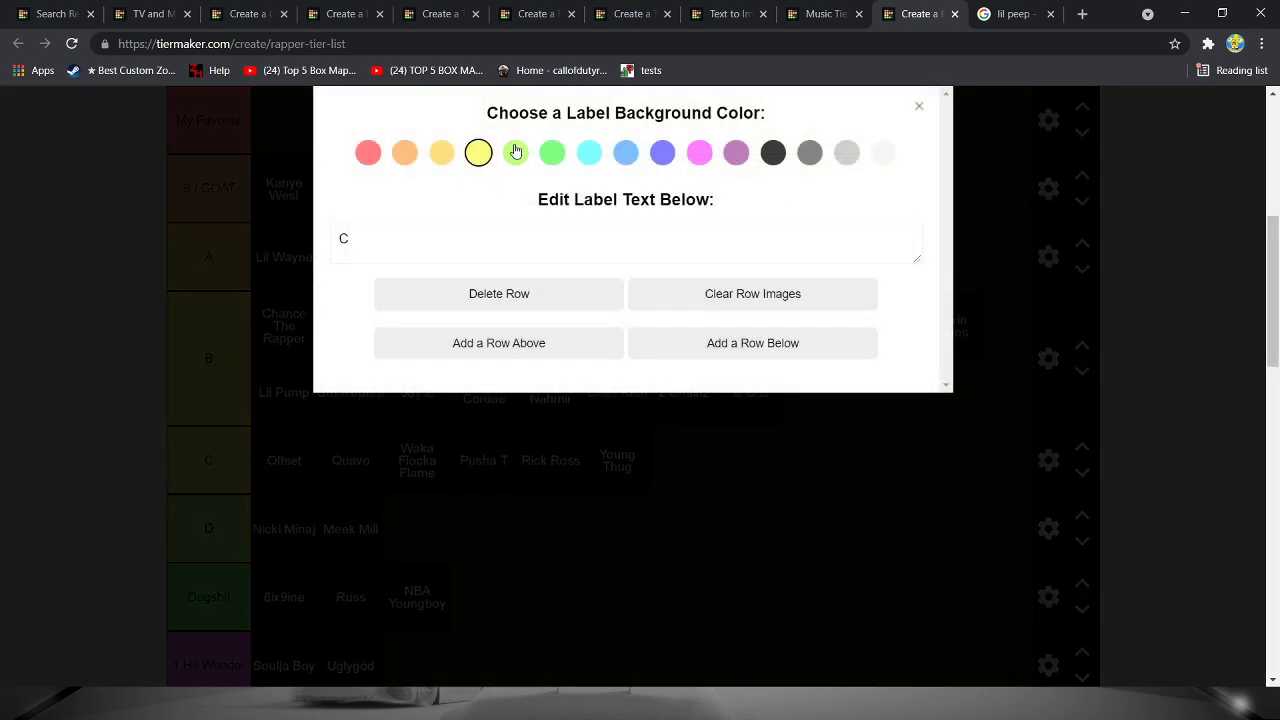
pyautogui.click(515, 151)
pyautogui.click(919, 106)
pyautogui.scroll(-1, 1046, 450)
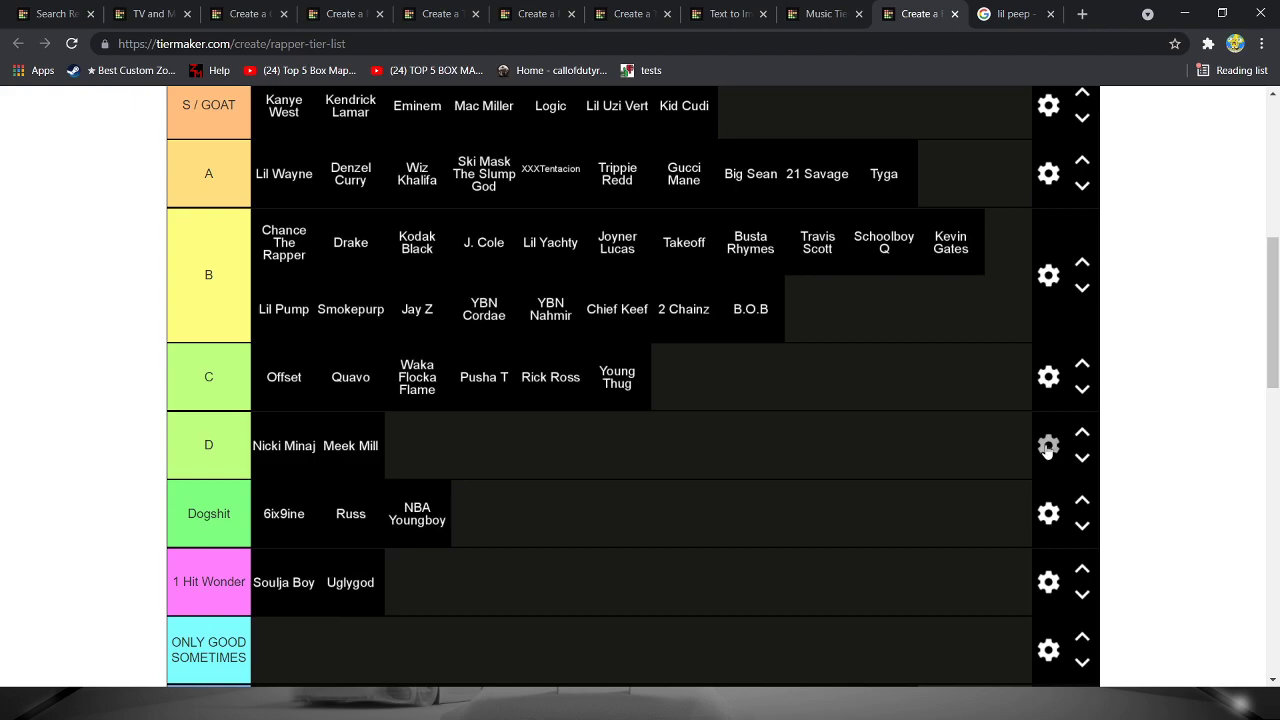
pyautogui.click(1048, 448)
pyautogui.click(552, 152)
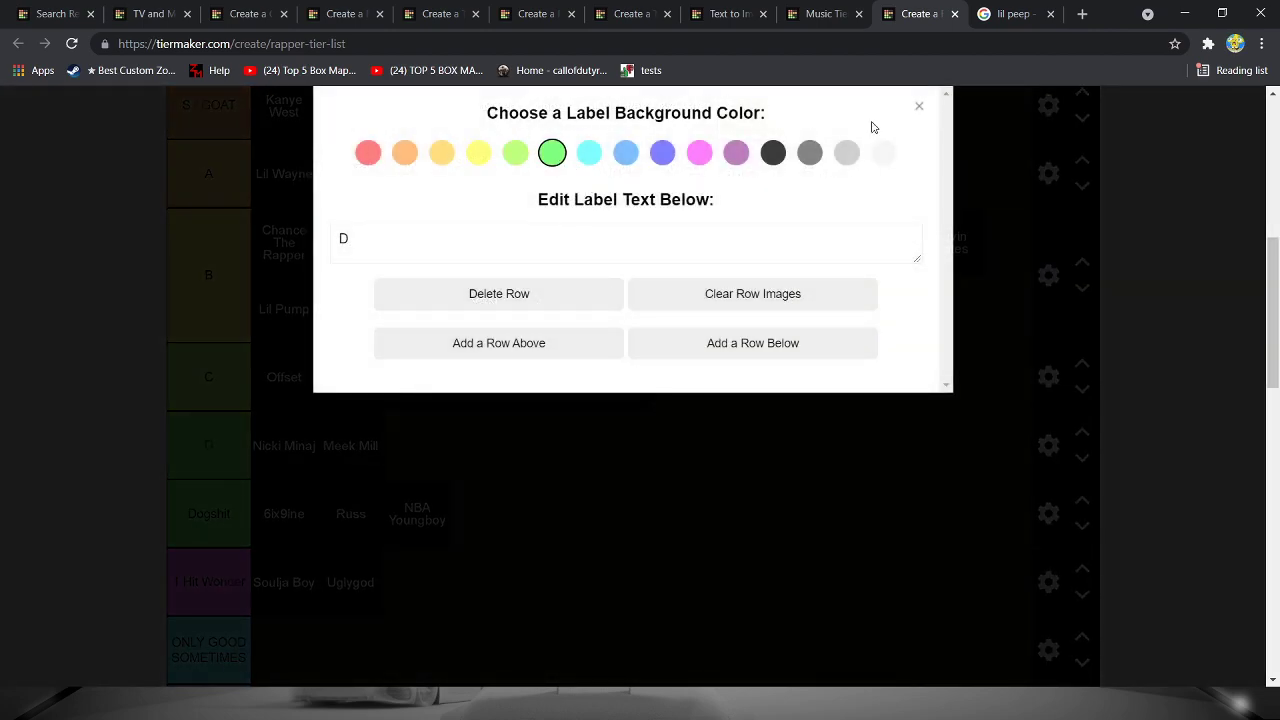
pyautogui.click(919, 106)
pyautogui.click(1048, 513)
pyautogui.click(589, 152)
pyautogui.click(919, 106)
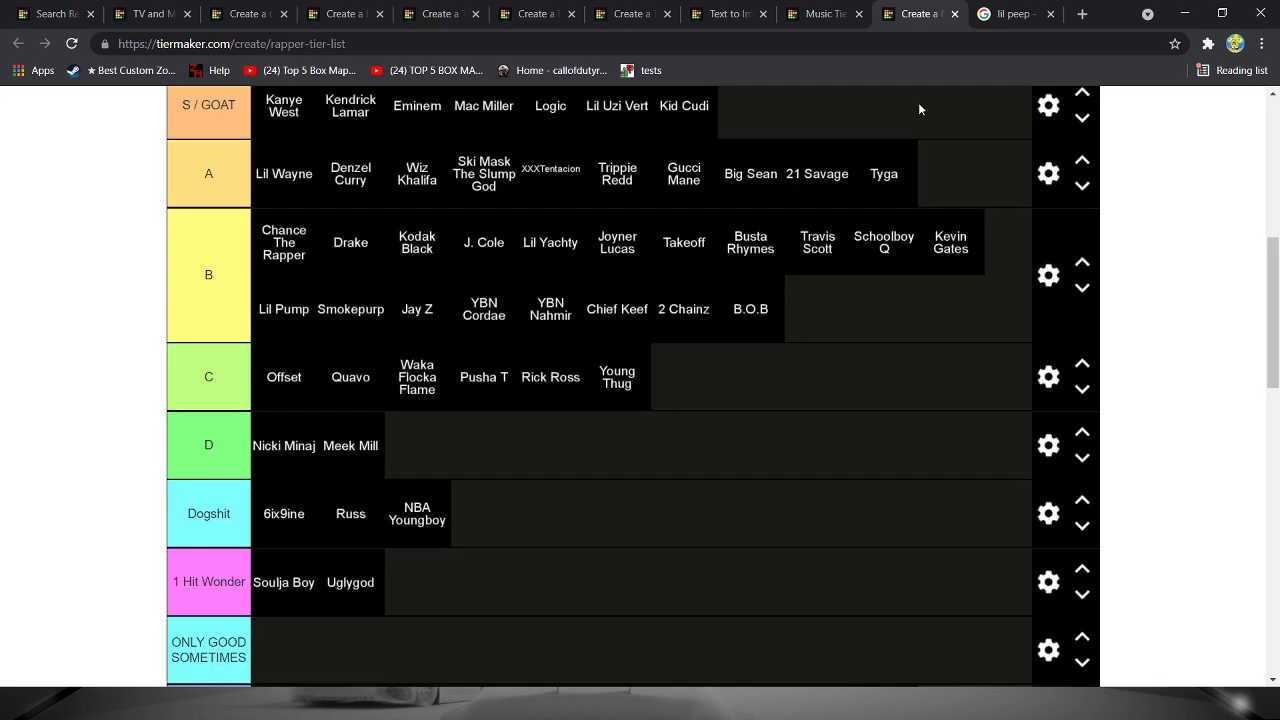
# - Change the ONLY GOOD SOMETIMES label from light blue to purple
pyautogui.scroll(-1, 929, 422)
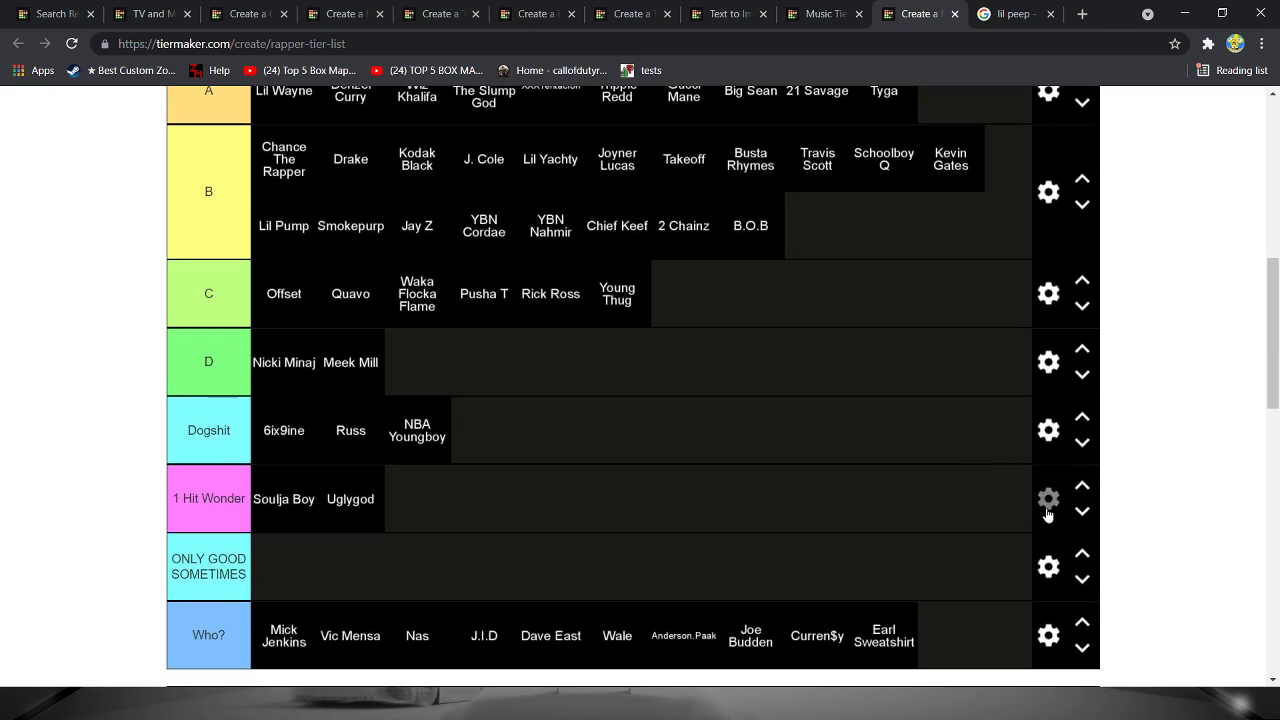
pyautogui.click(1048, 566)
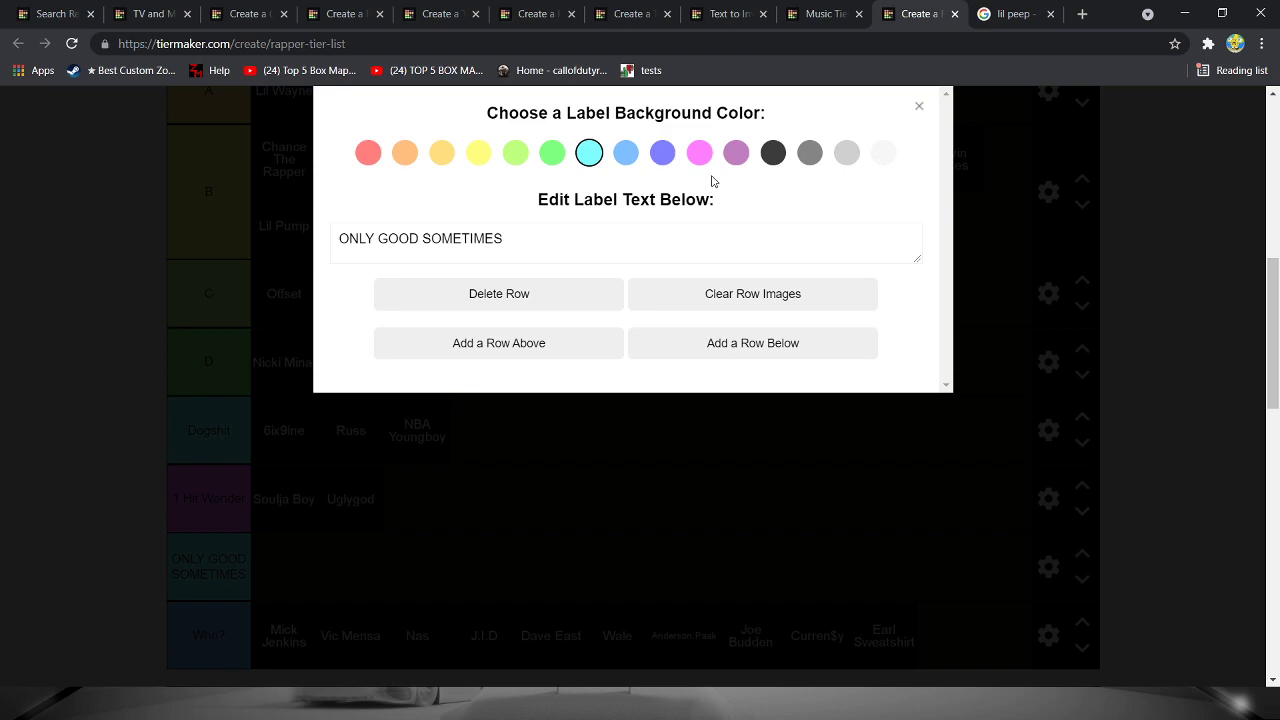
pyautogui.click(699, 152)
pyautogui.click(736, 152)
pyautogui.click(919, 106)
pyautogui.scroll(-1, 783, 357)
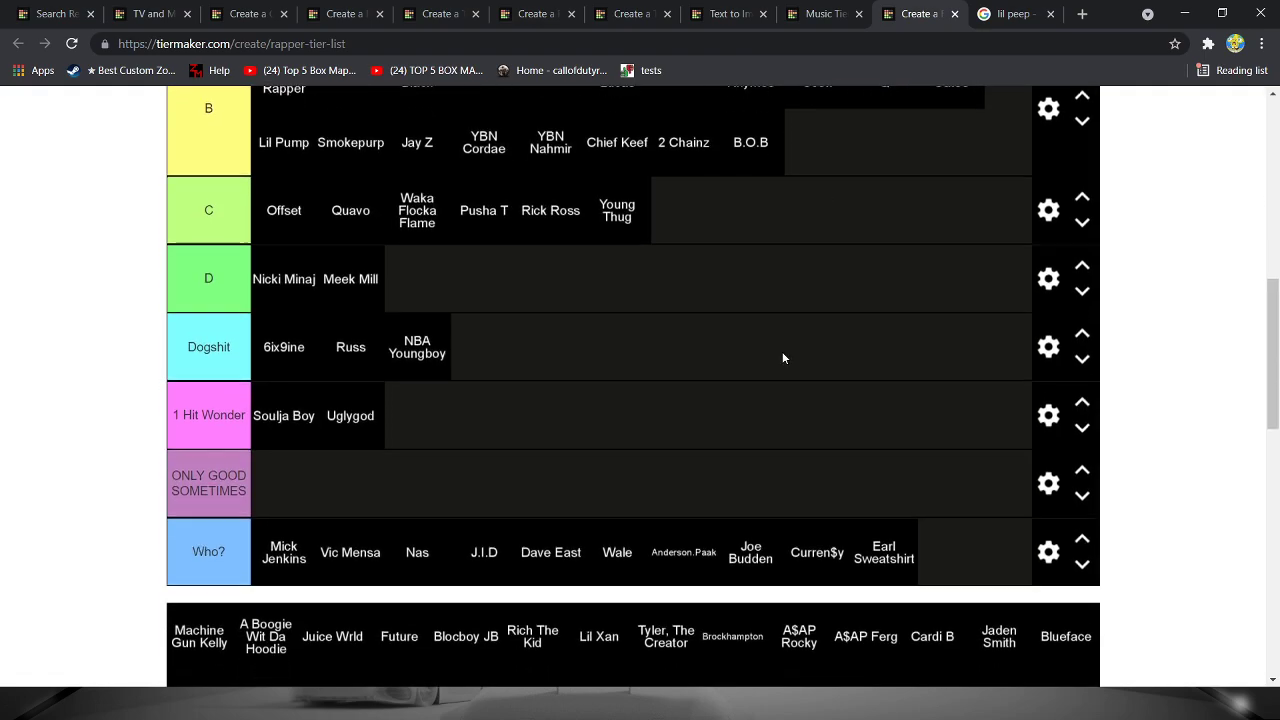
pyautogui.click(1048, 486)
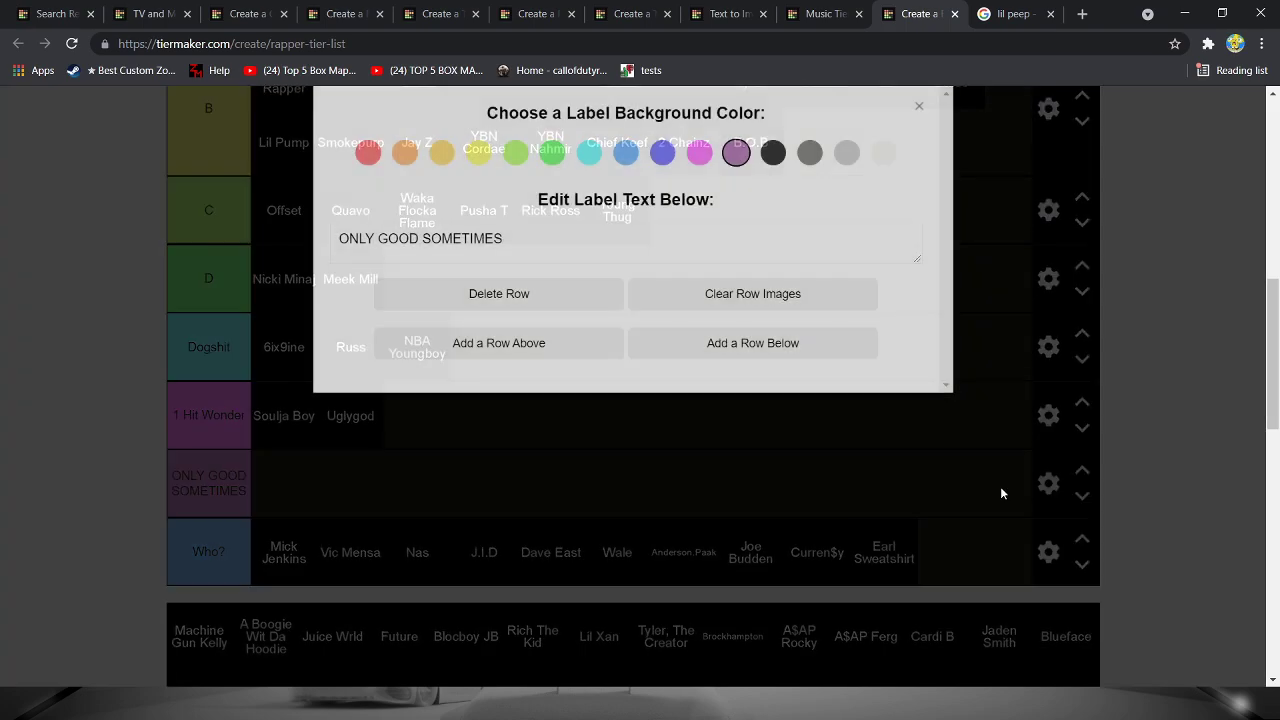
pyautogui.click(916, 108)
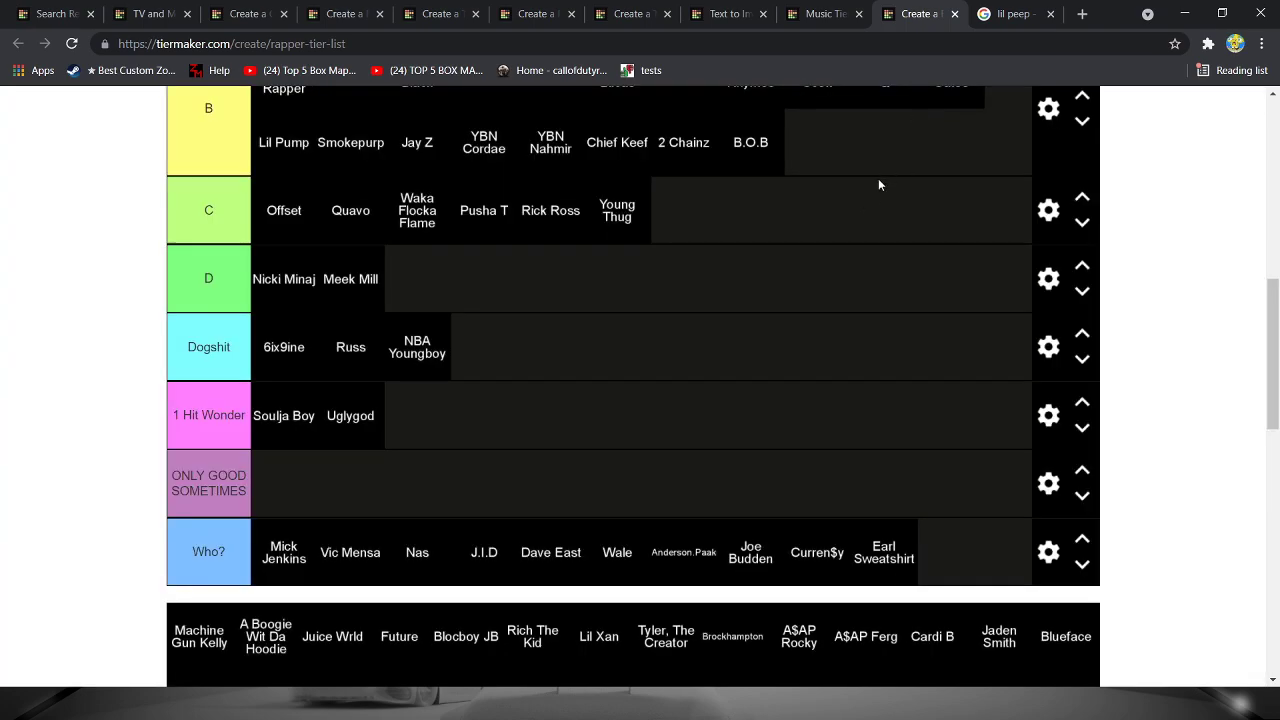
# - Move the Machine Gun Kelly tile from the unranked pool into the S / GOAT row
pyautogui.scroll(3, 776, 276)
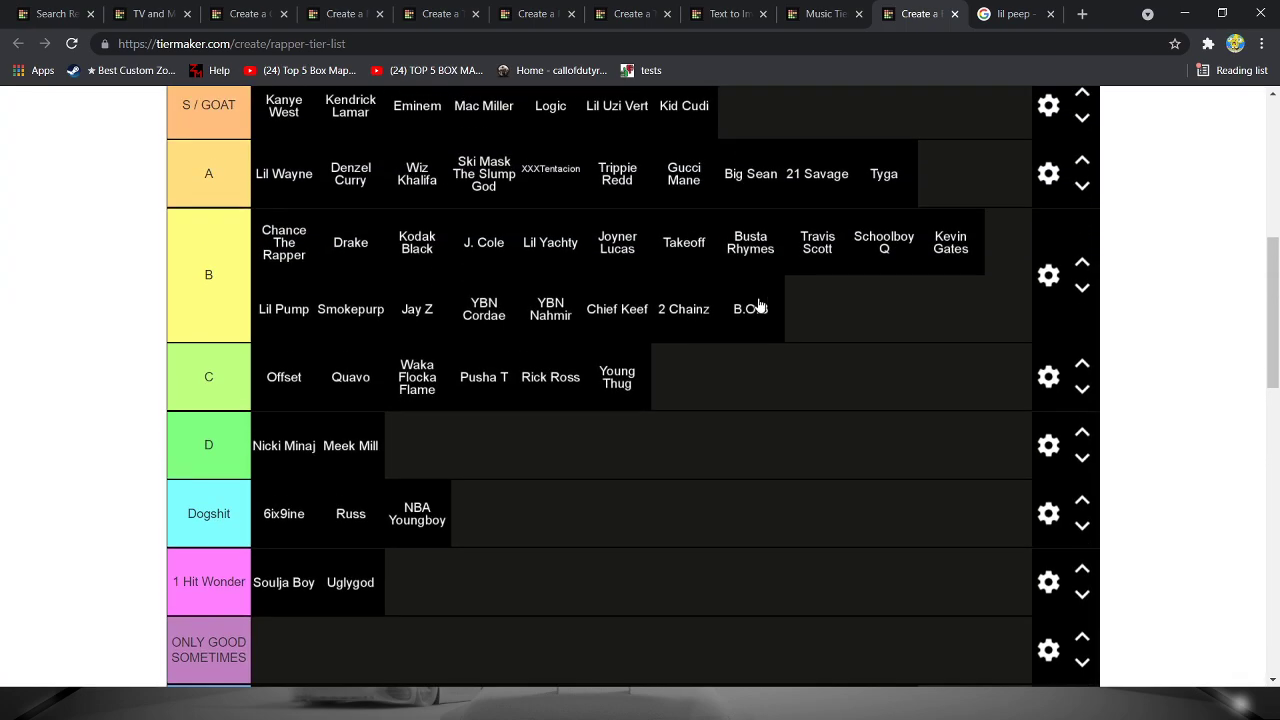
pyautogui.scroll(-1, 775, 405)
pyautogui.scroll(1, 868, 313)
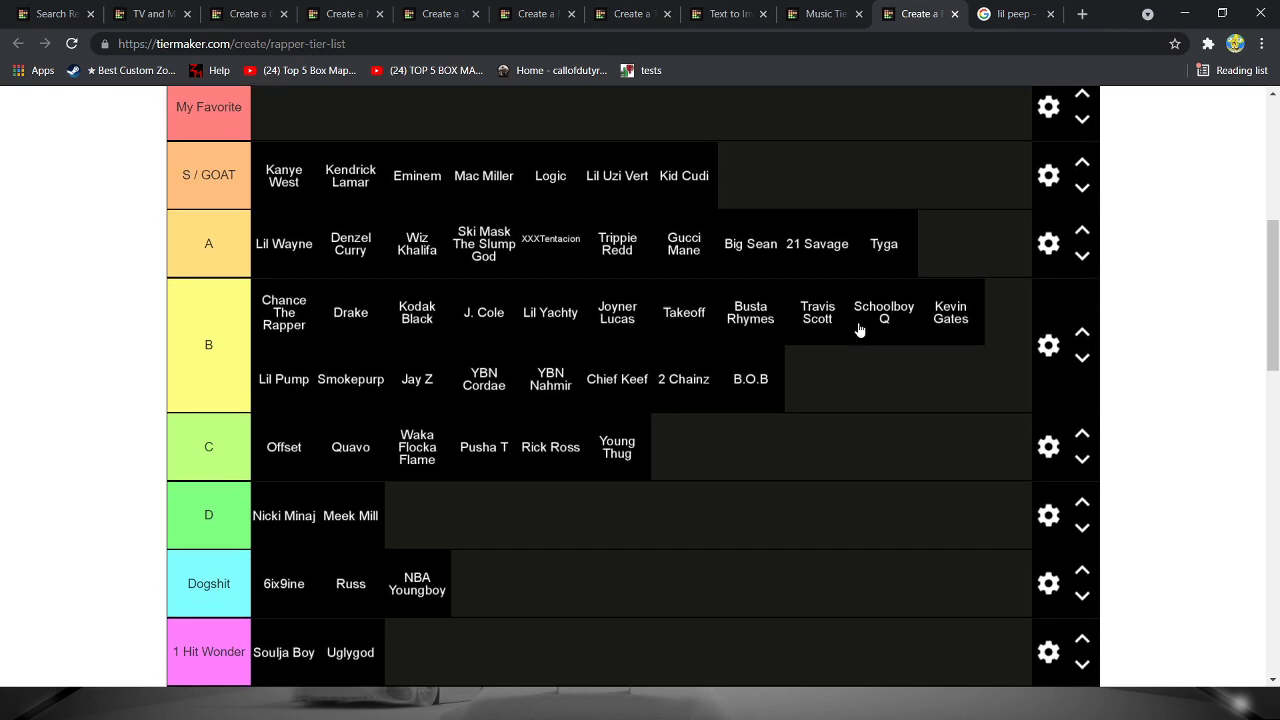
pyautogui.scroll(-3, 860, 325)
pyautogui.scroll(-1, 698, 346)
pyautogui.scroll(-1, 680, 345)
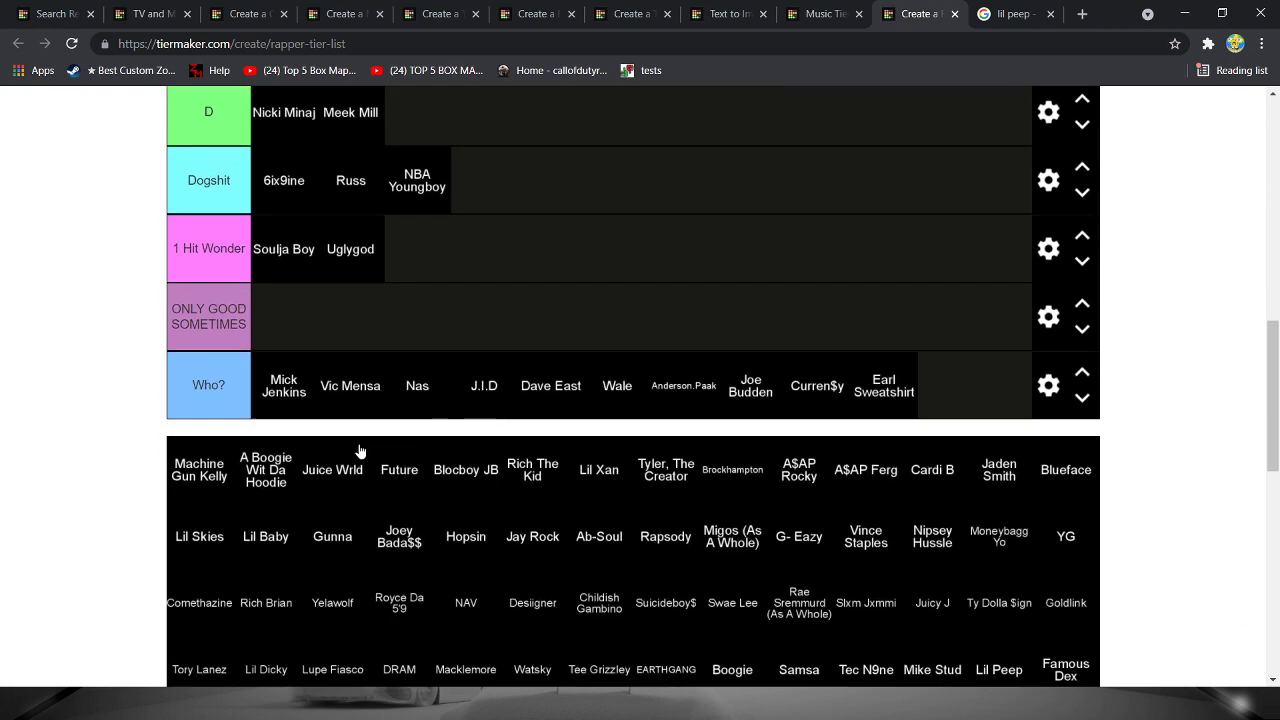
pyautogui.scroll(1, 360, 449)
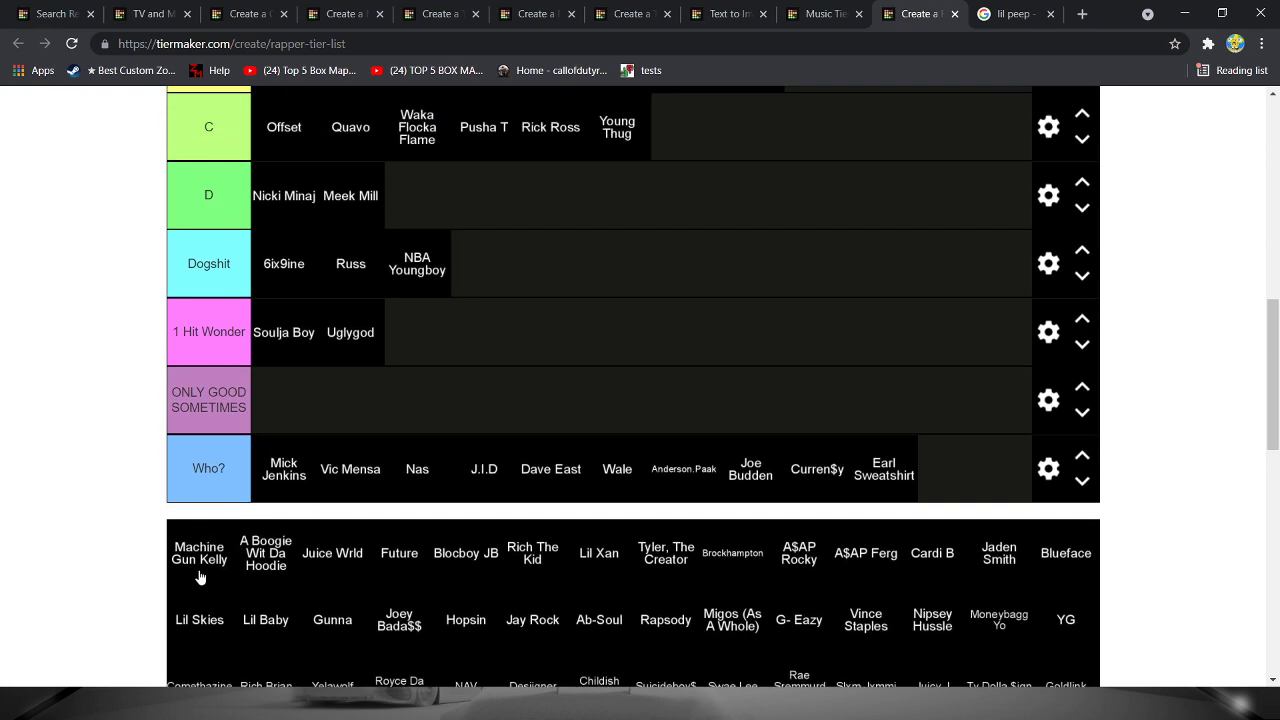
pyautogui.moveTo(199, 576)
pyautogui.mouseDown()
pyautogui.moveTo(216, 385)
pyautogui.moveTo(852, 322)
pyautogui.moveTo(849, 309)
pyautogui.mouseUp()
pyautogui.scroll(4, 210, 400)
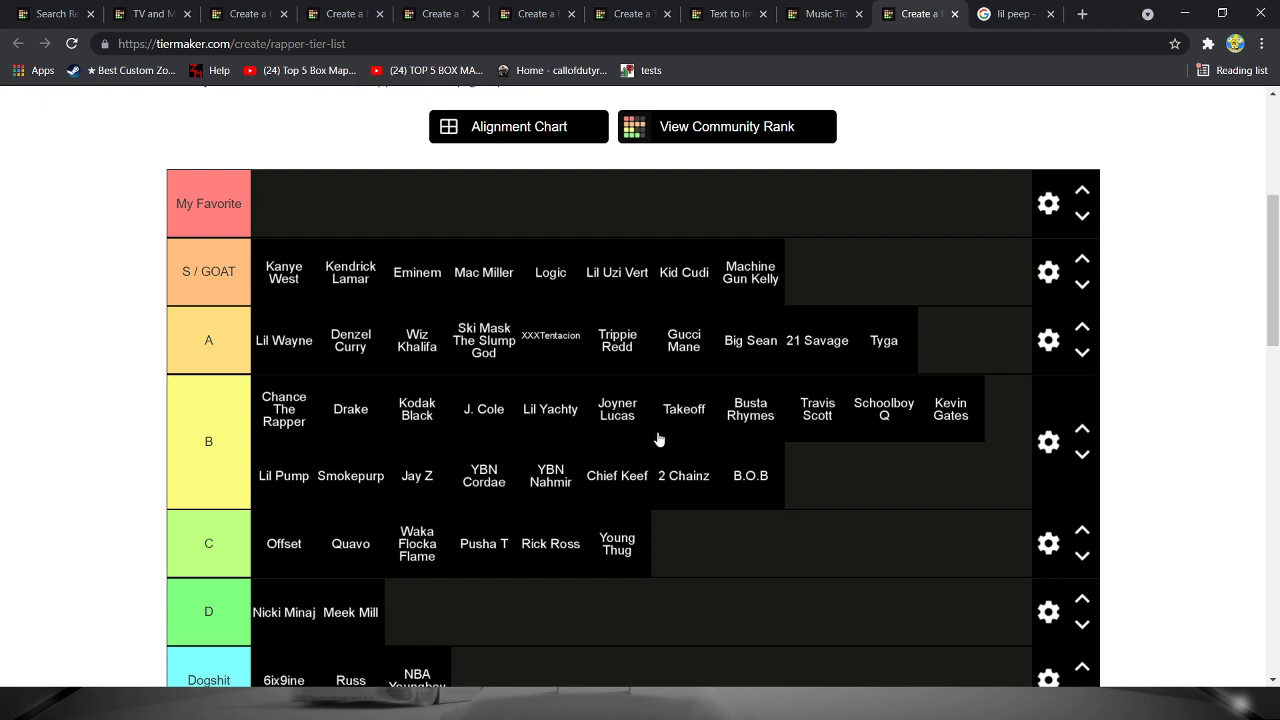
pyautogui.scroll(-5, 659, 439)
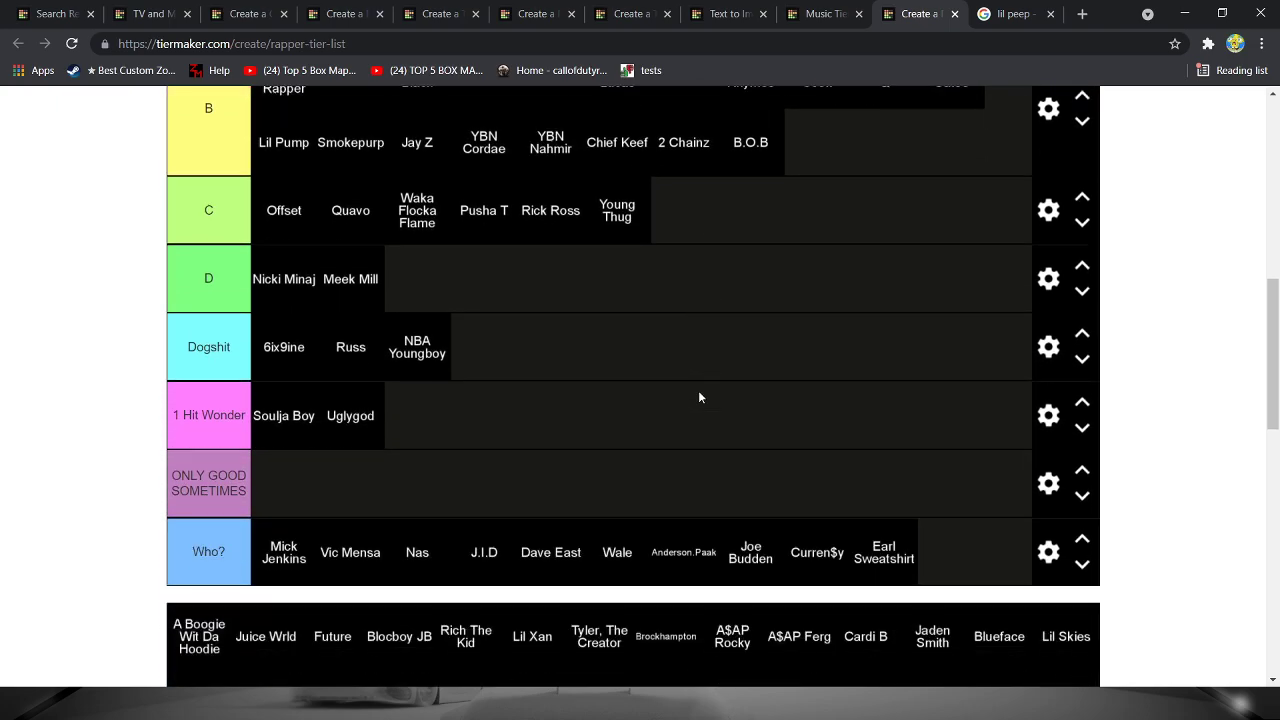
pyautogui.scroll(-2, 698, 390)
pyautogui.scroll(8, 698, 390)
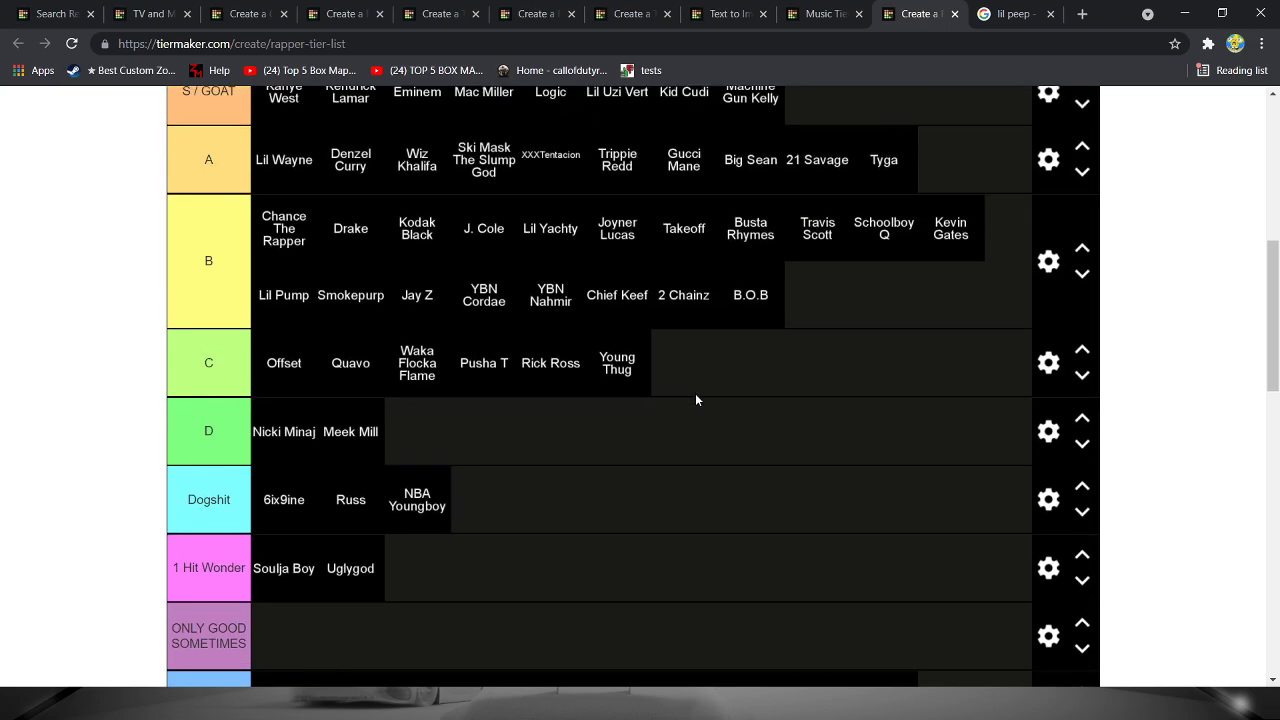
pyautogui.scroll(-3, 696, 399)
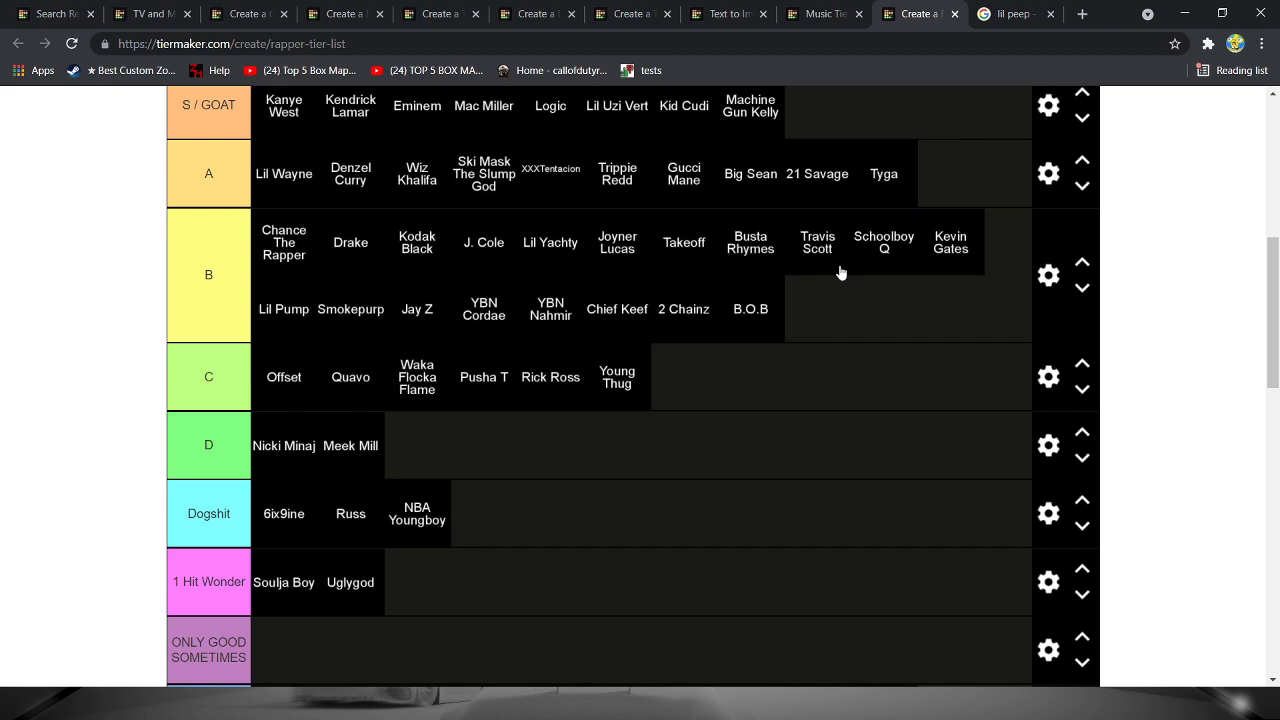
pyautogui.scroll(2, 840, 272)
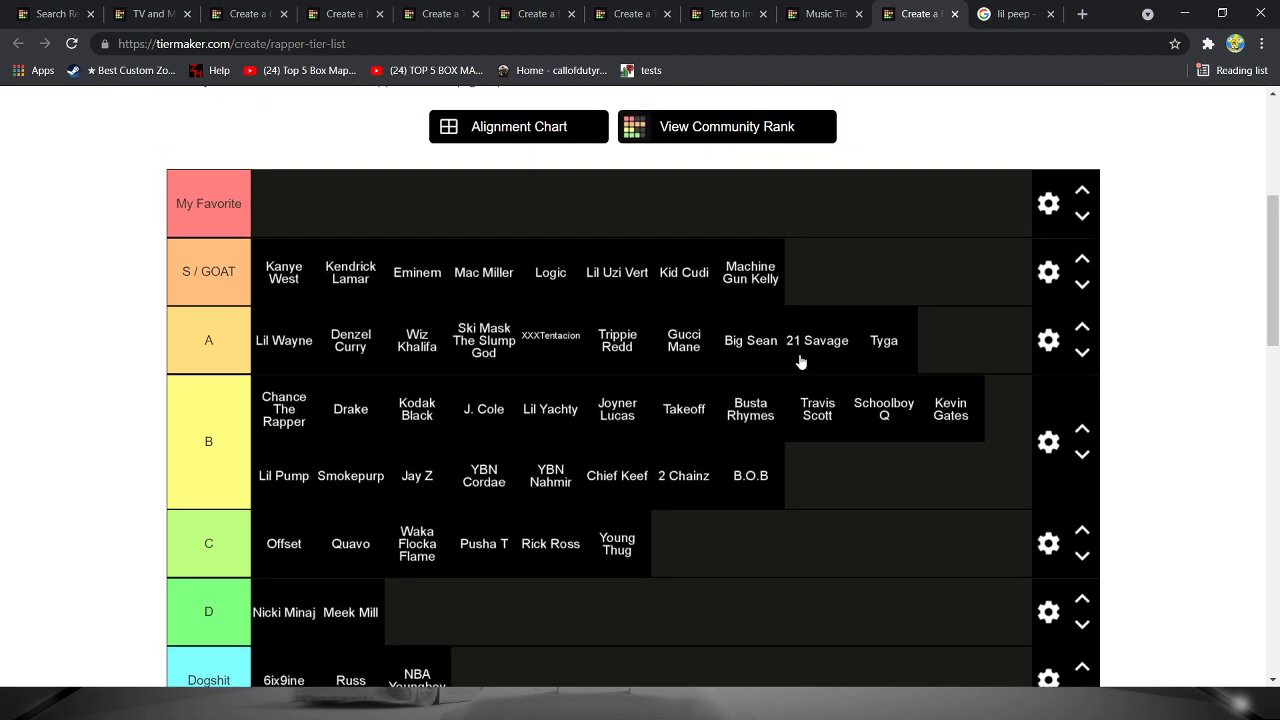
pyautogui.scroll(-1, 806, 385)
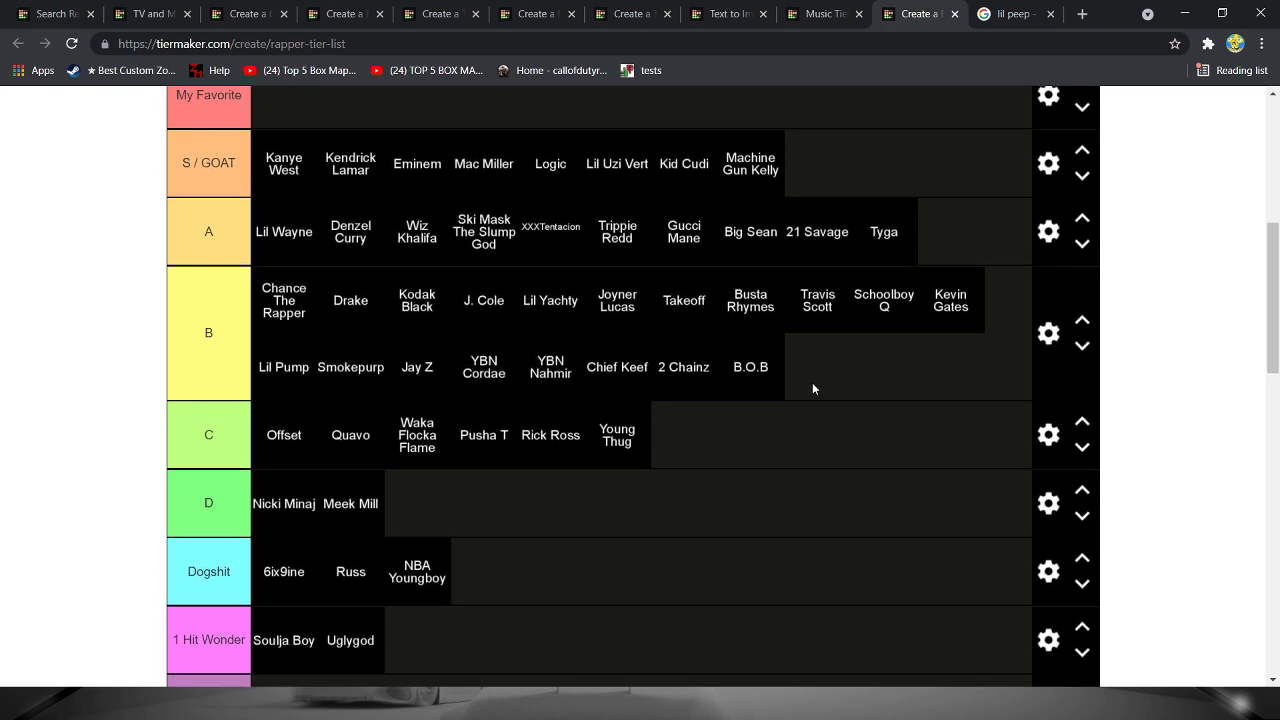
pyautogui.scroll(-6, 813, 426)
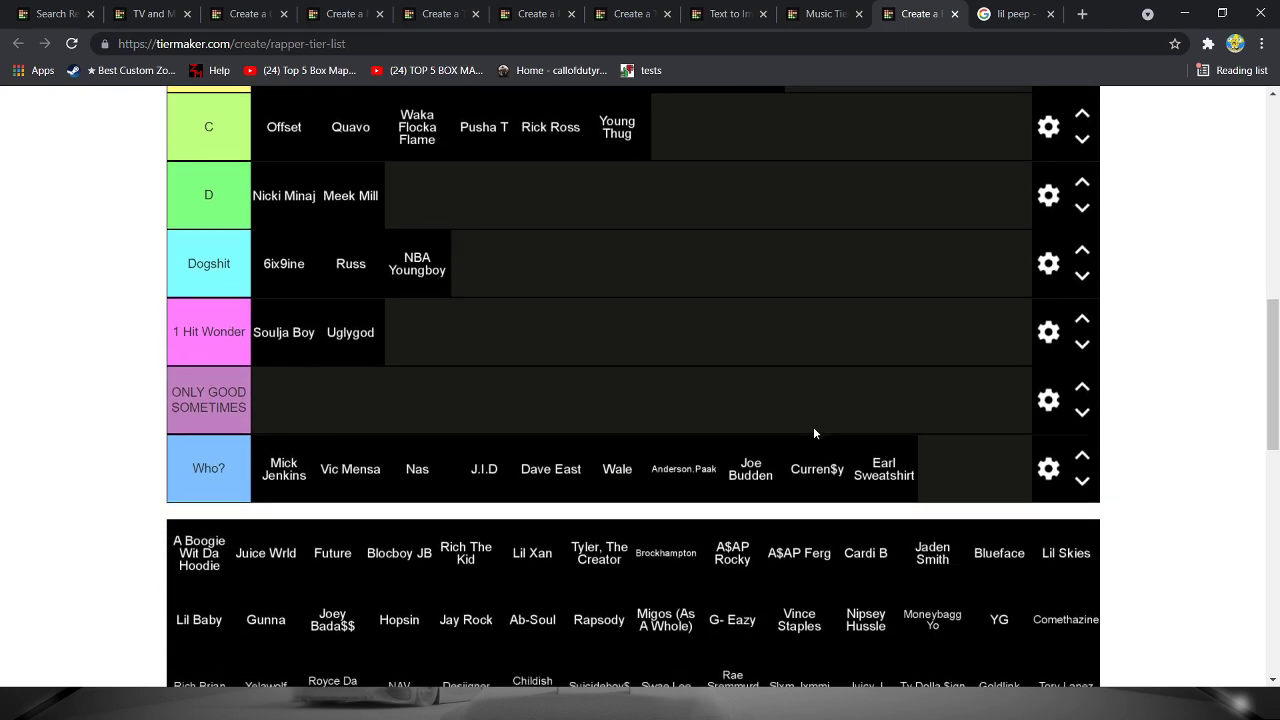
pyautogui.scroll(6, 812, 428)
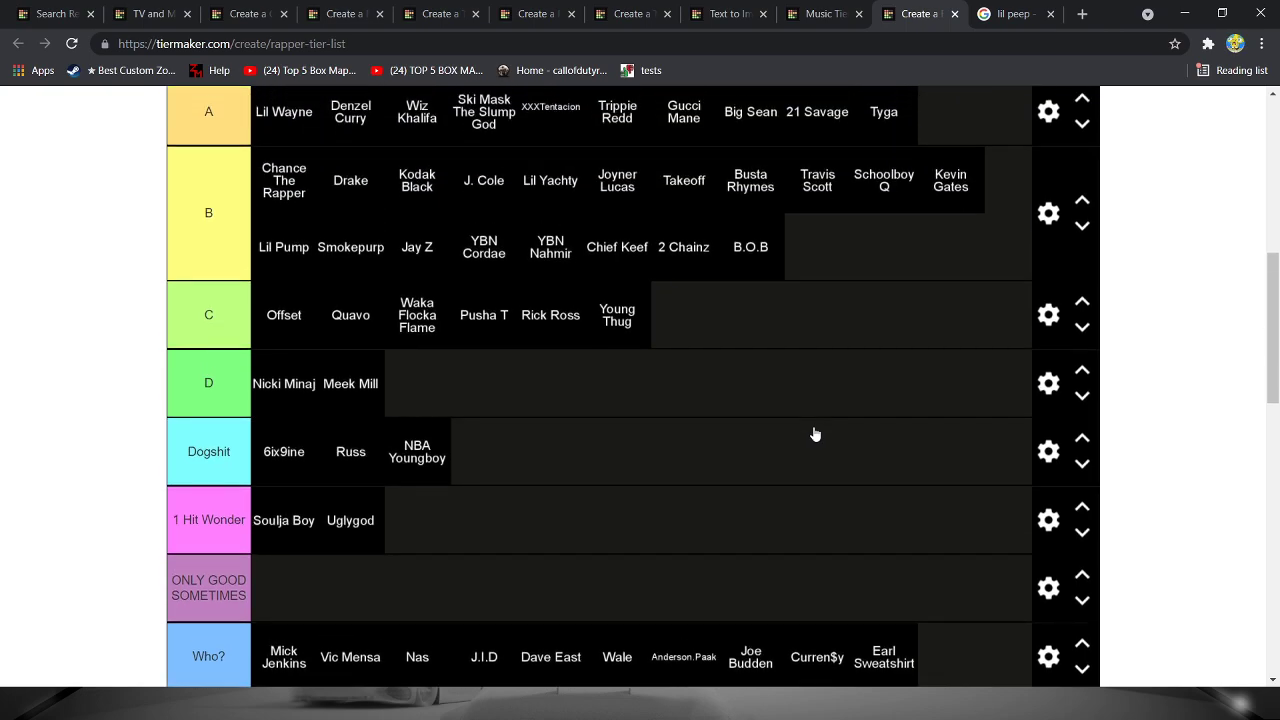
pyautogui.scroll(2, 806, 426)
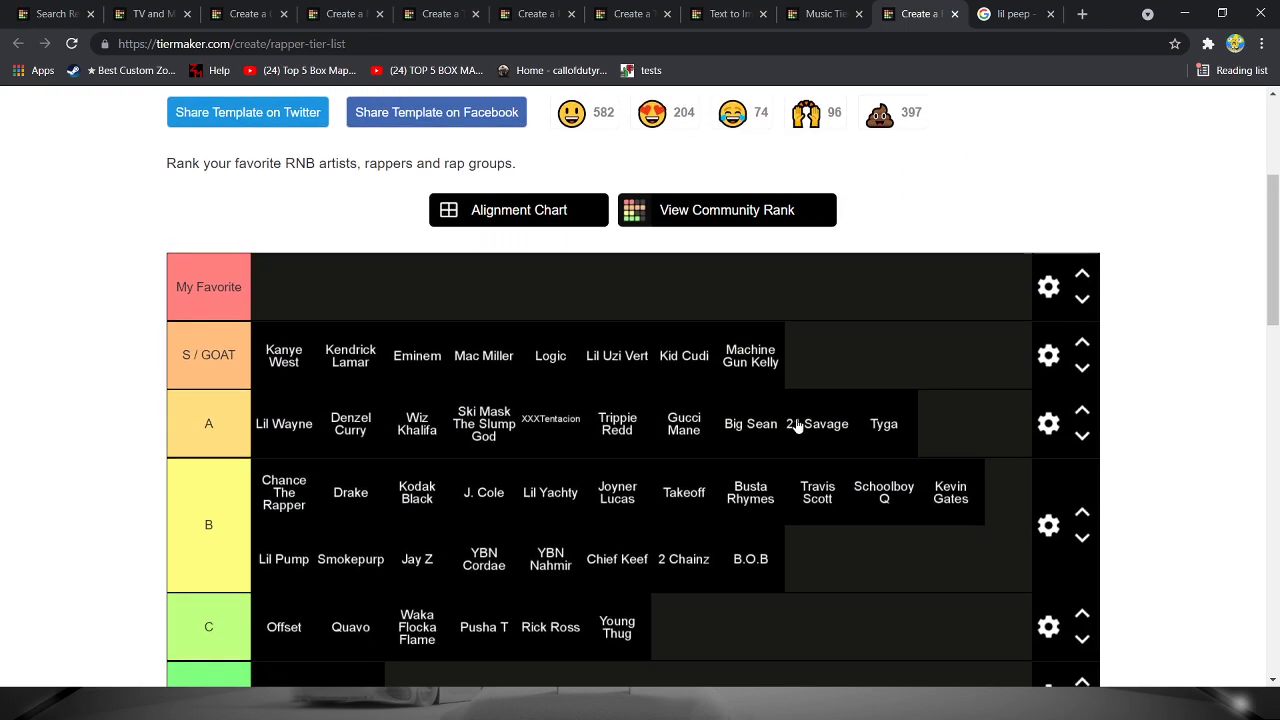
pyautogui.scroll(-3, 798, 426)
pyautogui.scroll(-5, 797, 426)
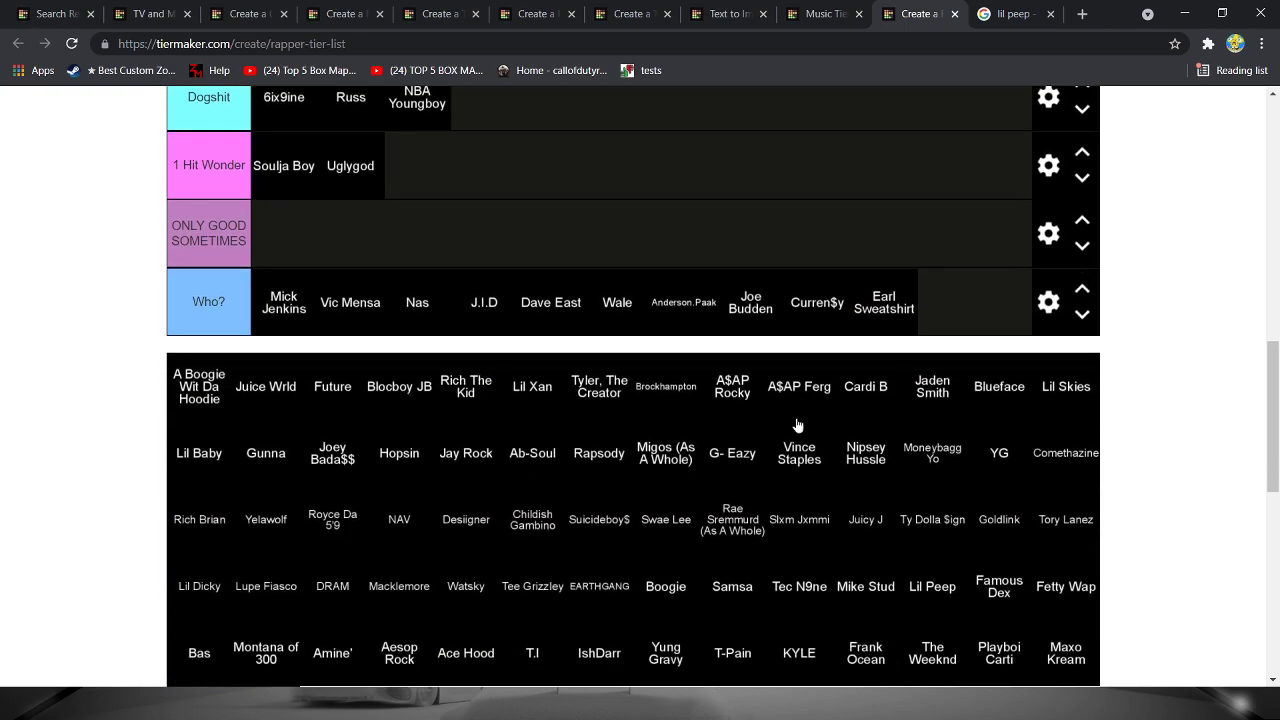
# - Place Rich The Kid and Tyler, The Creator in tier B, moving A Boogie Wit Da Hoodie up into B
pyautogui.scroll(3, 770, 425)
pyautogui.scroll(-3, 340, 470)
pyautogui.scroll(1, 214, 403)
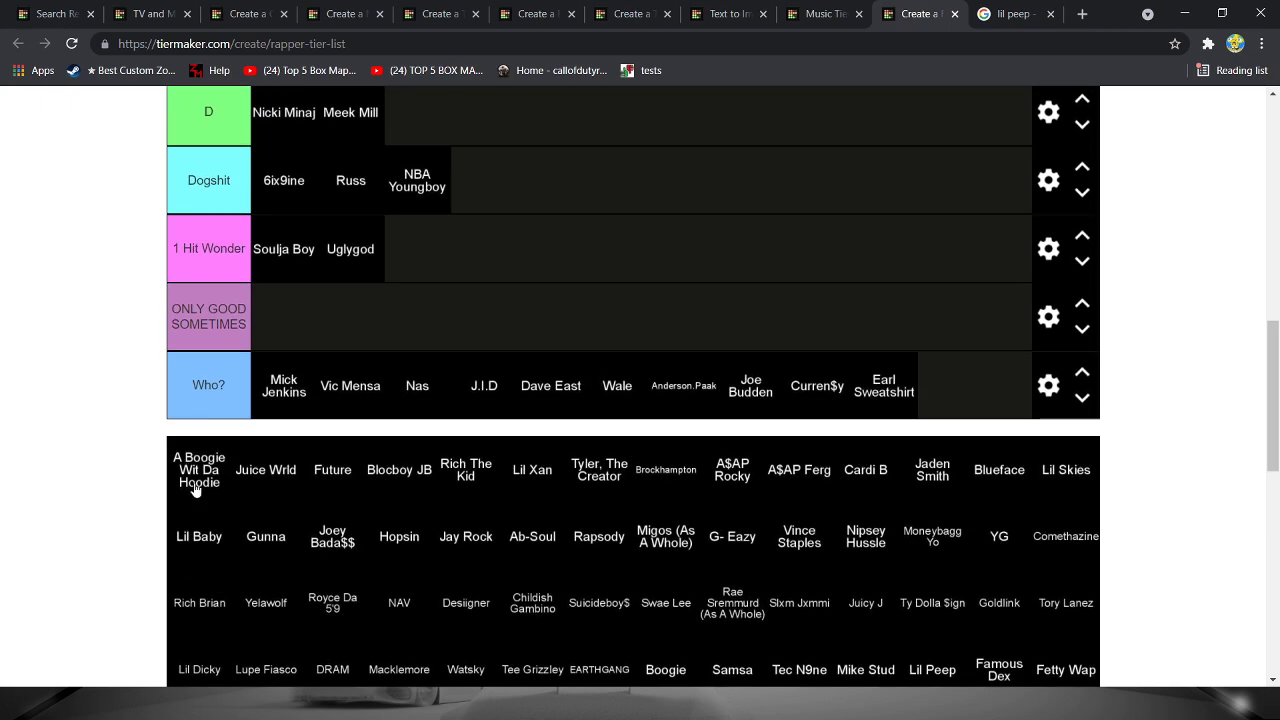
pyautogui.moveTo(197, 487)
pyautogui.mouseDown()
pyautogui.moveTo(349, 322)
pyautogui.moveTo(828, 212)
pyautogui.mouseUp()
pyautogui.scroll(1, 828, 212)
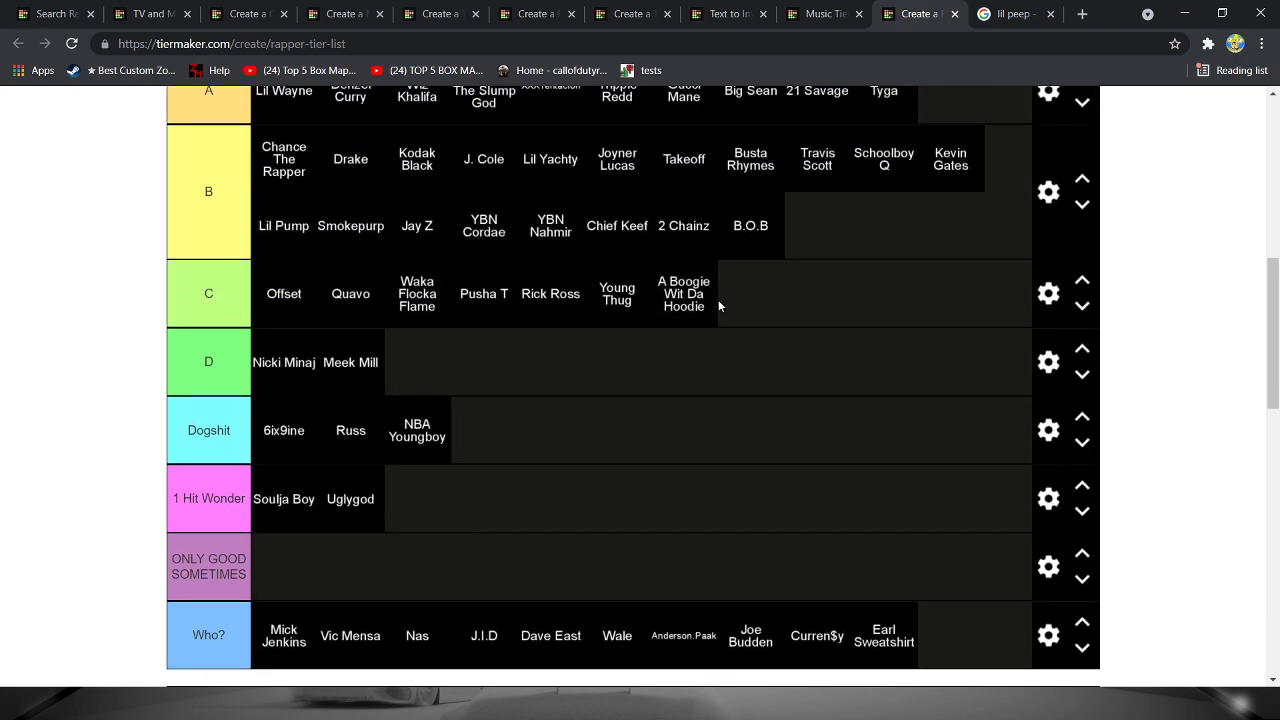
pyautogui.moveTo(720, 296)
pyautogui.mouseDown()
pyautogui.moveTo(843, 263)
pyautogui.moveTo(879, 233)
pyautogui.moveTo(811, 316)
pyautogui.moveTo(901, 240)
pyautogui.moveTo(880, 245)
pyautogui.mouseUp()
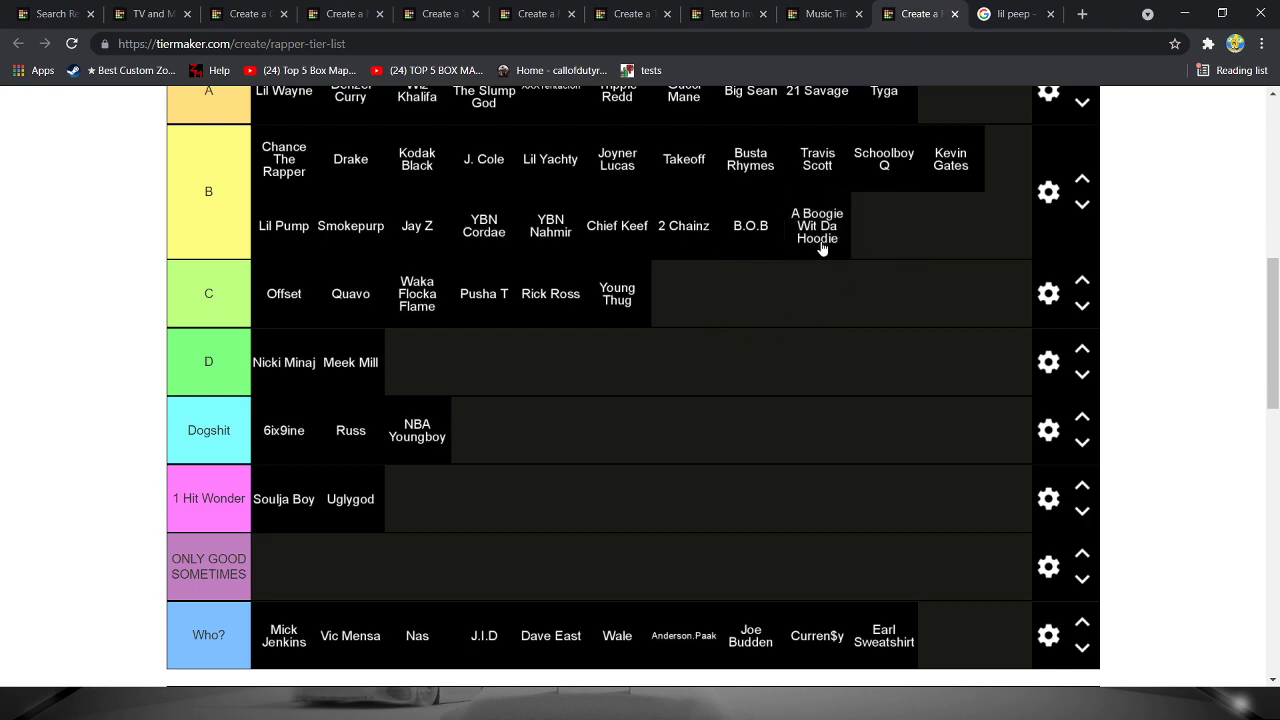
pyautogui.scroll(-2, 738, 401)
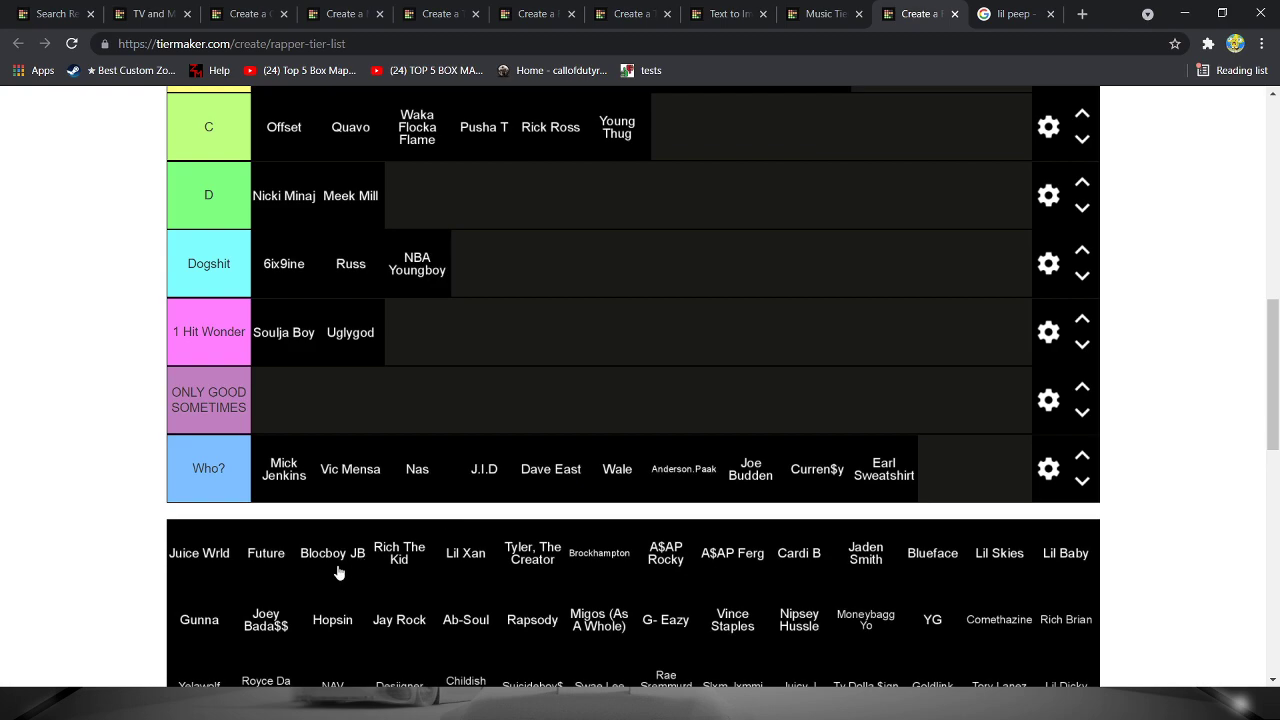
pyautogui.moveTo(215, 576); pyautogui.dragTo(877, 186)
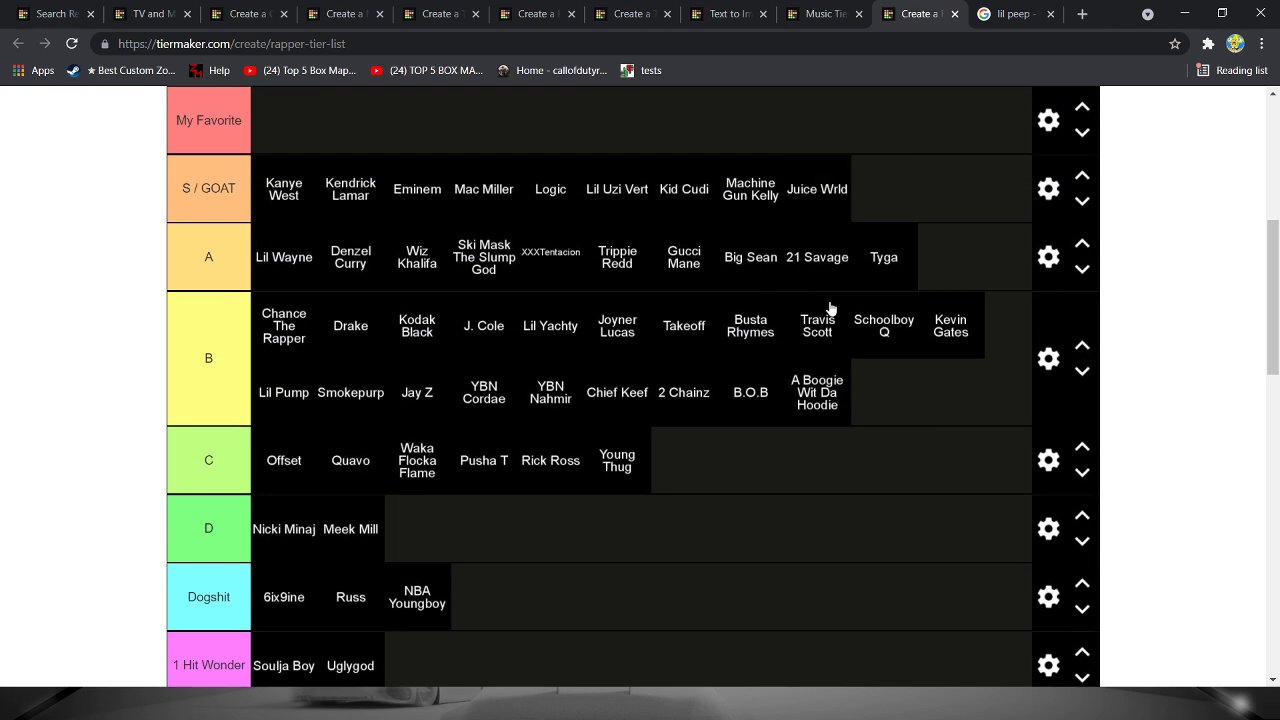
# - Rank another tile from the pool and put Blocboy JB in the Who? tier
pyautogui.scroll(2, 835, 290)
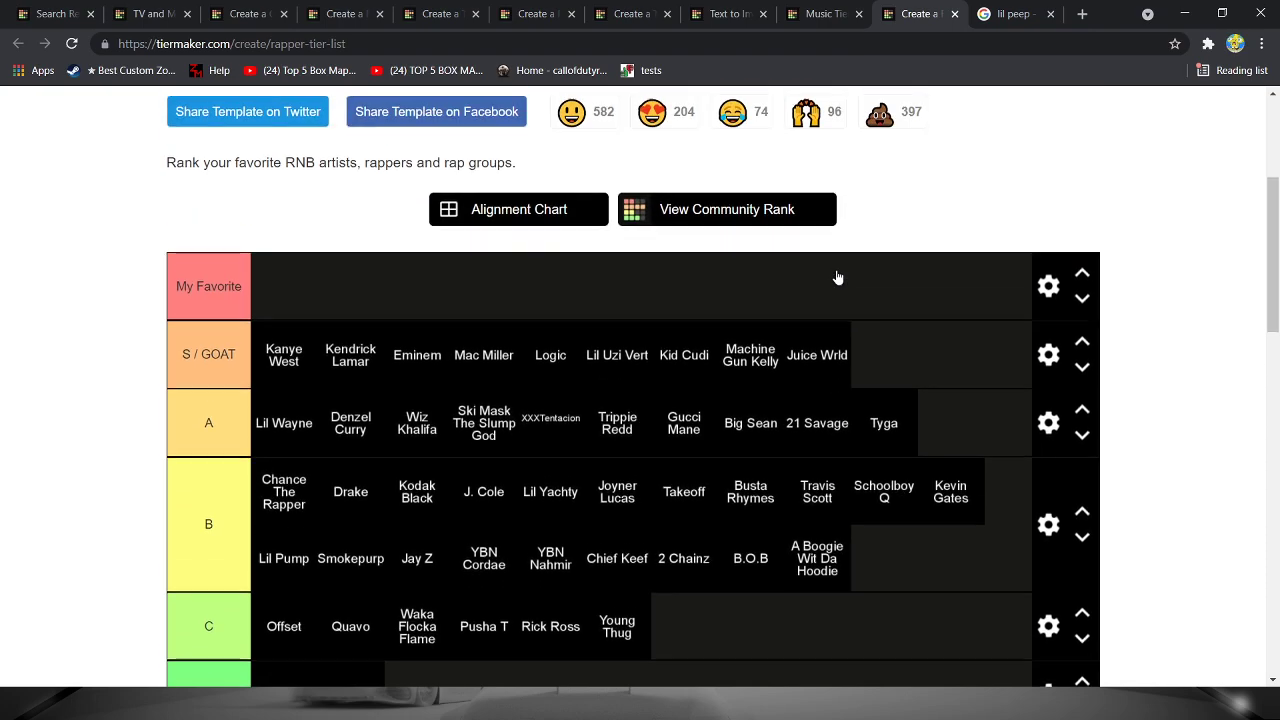
pyautogui.scroll(-2, 1026, 452)
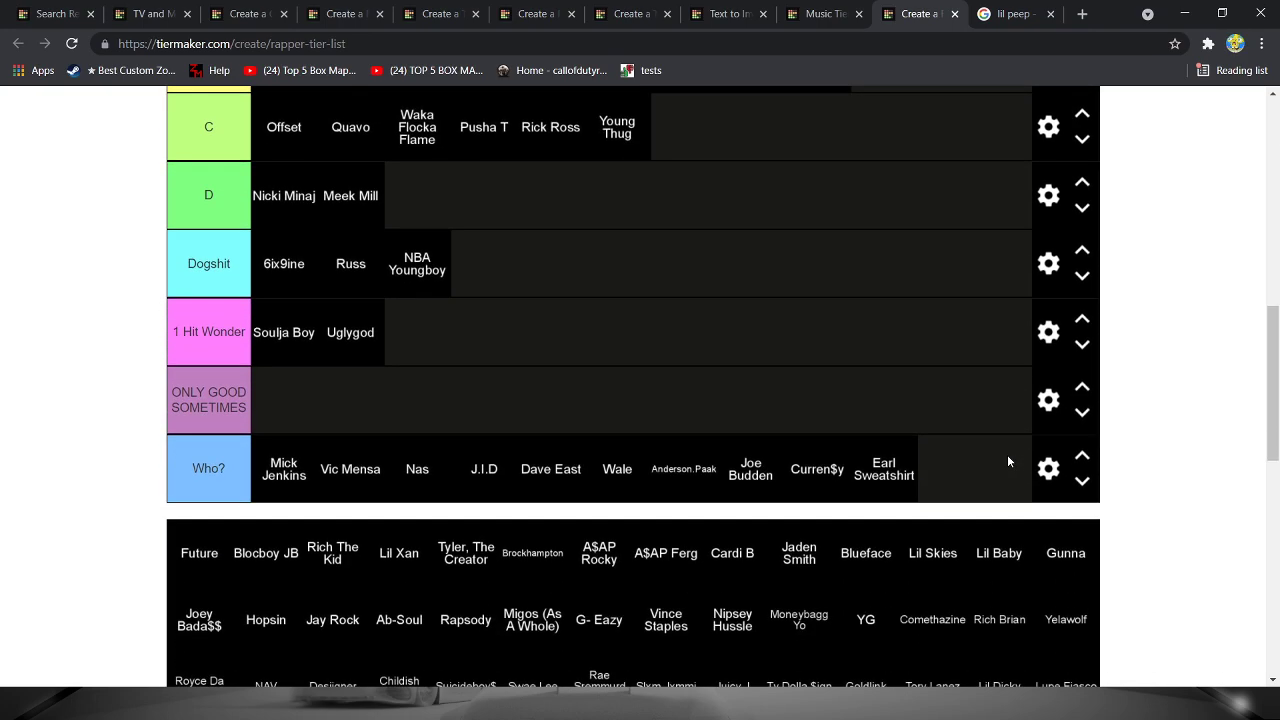
pyautogui.scroll(-3, 1008, 461)
pyautogui.moveTo(190, 398)
pyautogui.mouseDown()
pyautogui.moveTo(481, 283)
pyautogui.moveTo(760, 200)
pyautogui.mouseUp()
pyautogui.scroll(4, 543, 268)
pyautogui.scroll(2, 467, 382)
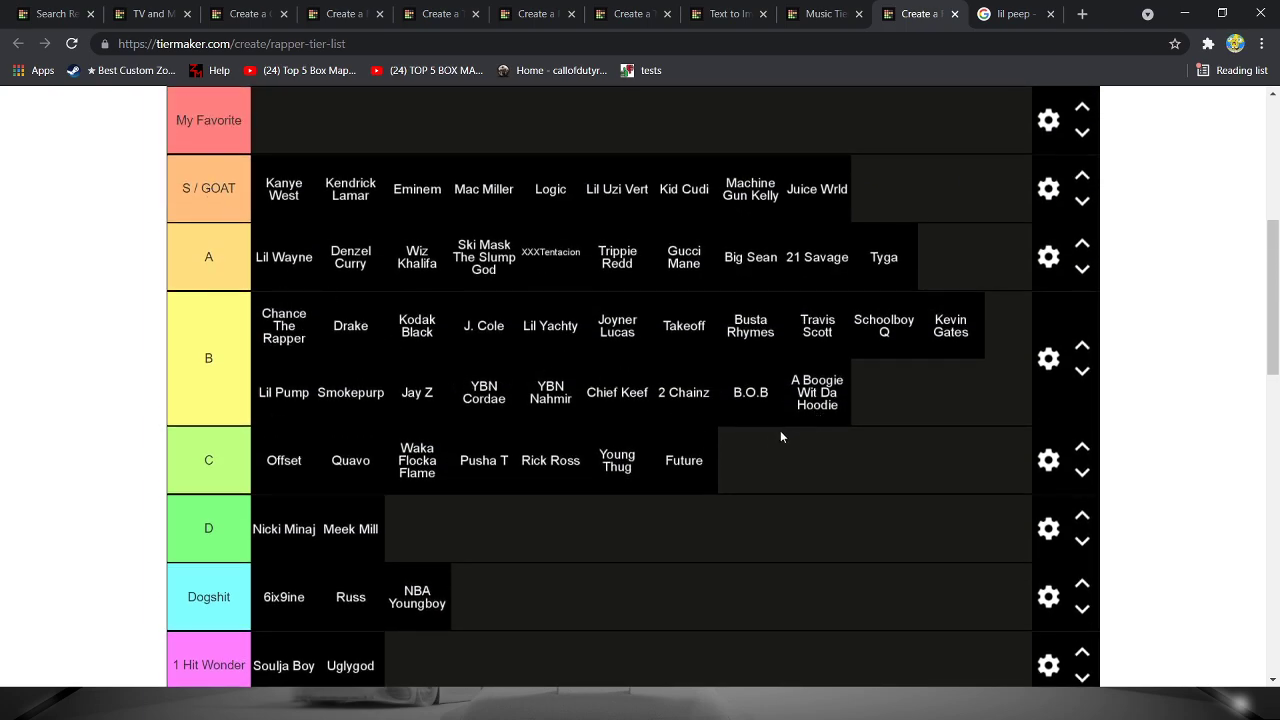
pyautogui.scroll(-3, 765, 445)
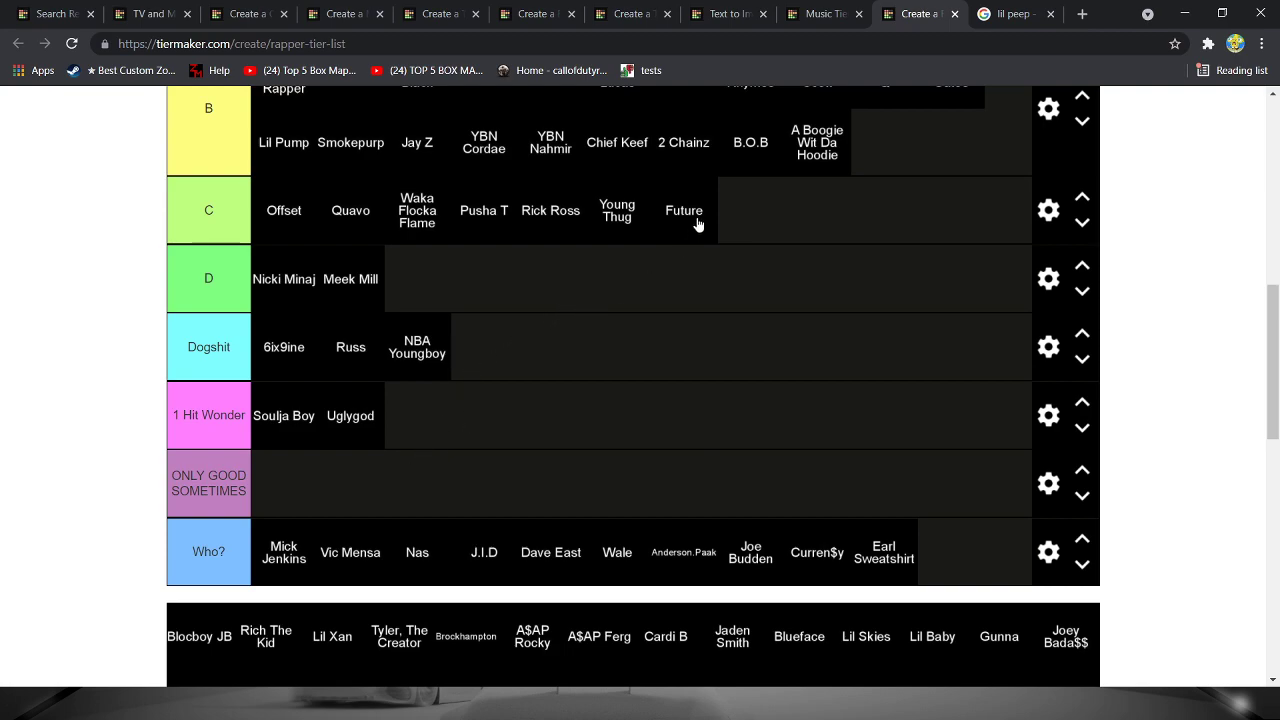
pyautogui.scroll(-2, 876, 397)
pyautogui.scroll(-2, 871, 391)
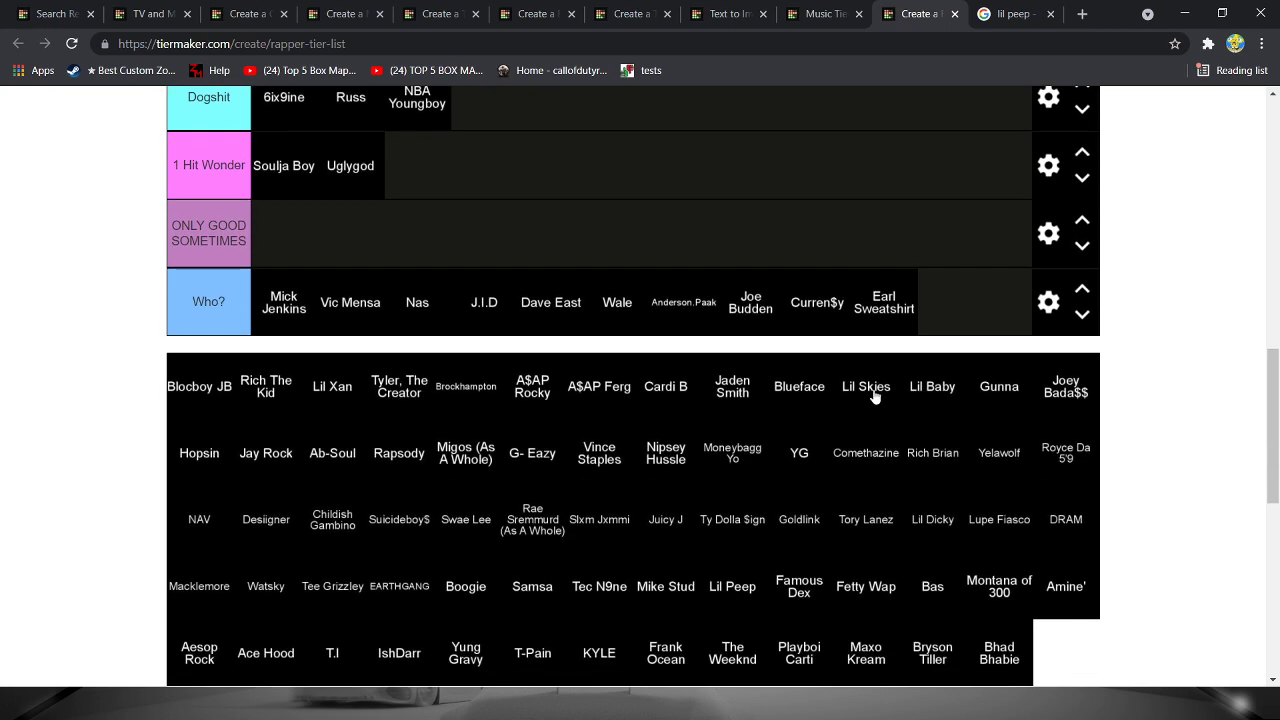
pyautogui.scroll(2, 871, 477)
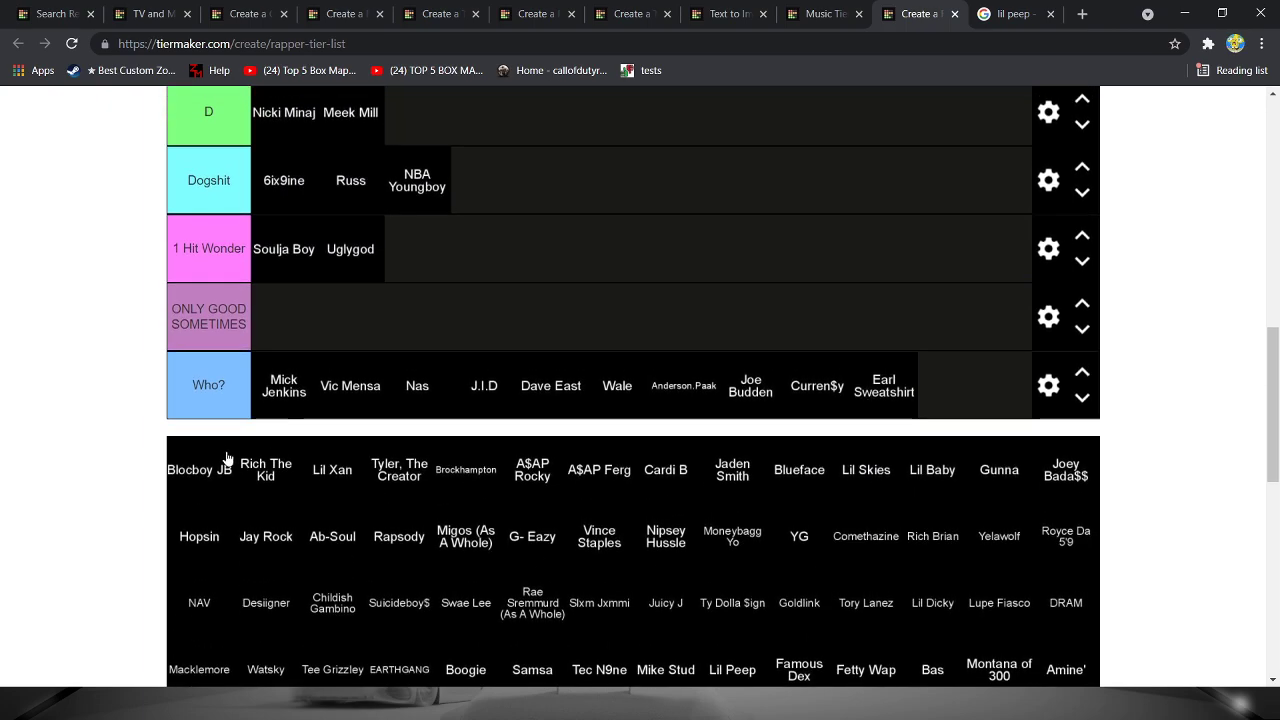
pyautogui.moveTo(230, 455)
pyautogui.mouseDown()
pyautogui.moveTo(1000, 397)
pyautogui.moveTo(988, 361)
pyautogui.mouseUp()
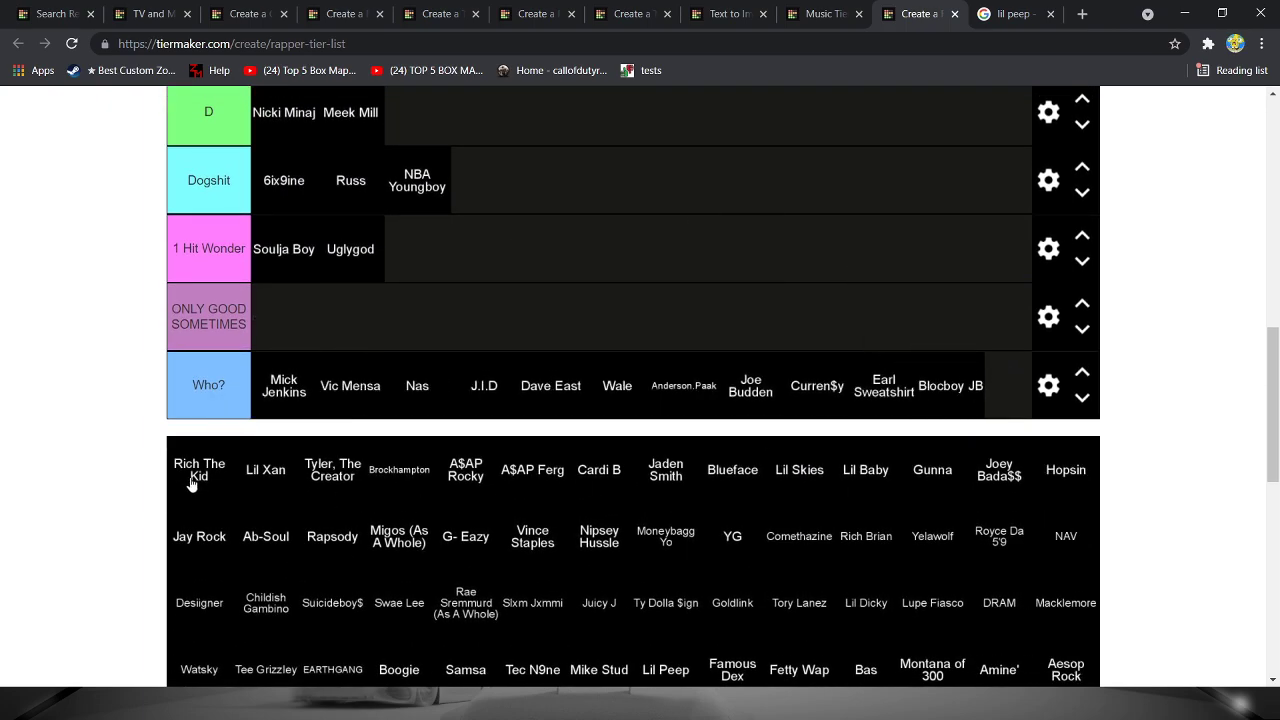
# - Rank one more tile and place Lil Xan in the D tier
pyautogui.moveTo(191, 486)
pyautogui.mouseDown()
pyautogui.moveTo(386, 292)
pyautogui.moveTo(574, 232)
pyautogui.moveTo(738, 215)
pyautogui.moveTo(912, 250)
pyautogui.mouseUp()
pyautogui.scroll(2, 386, 292)
pyautogui.scroll(1, 800, 223)
pyautogui.scroll(-3, 812, 382)
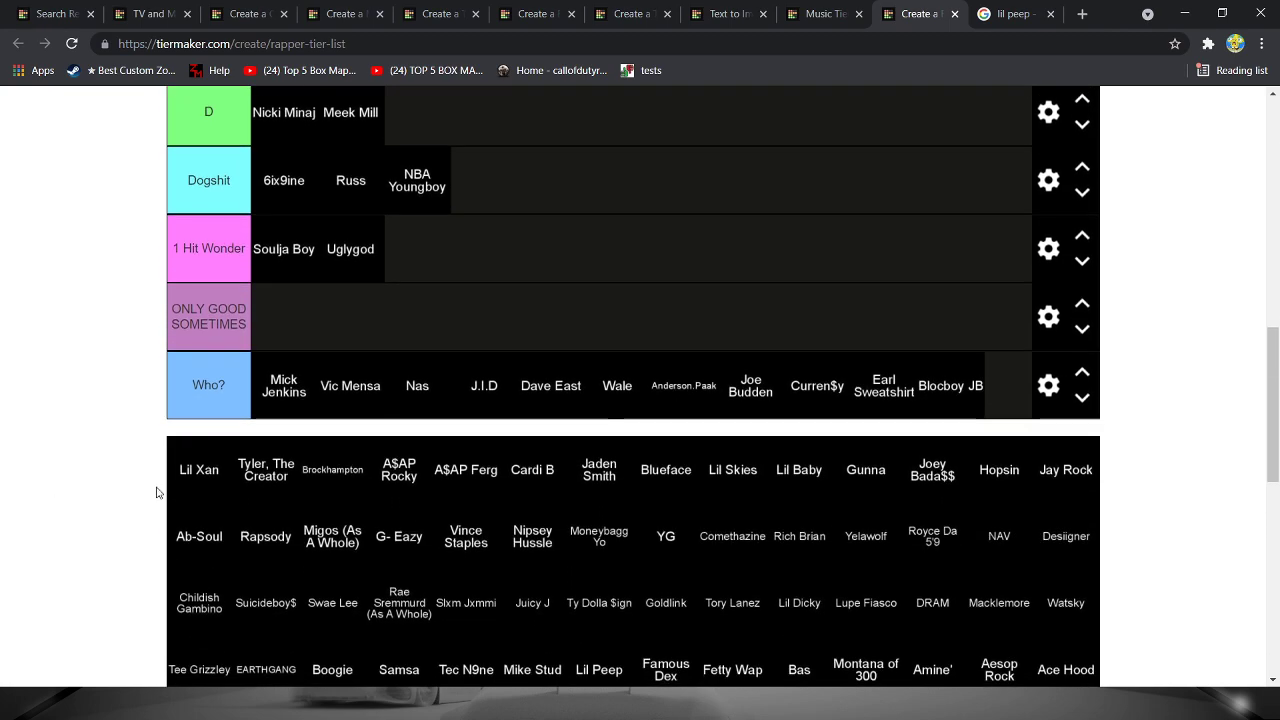
pyautogui.moveTo(196, 484)
pyautogui.mouseDown()
pyautogui.moveTo(325, 312)
pyautogui.moveTo(543, 200)
pyautogui.moveTo(531, 194)
pyautogui.moveTo(537, 249)
pyautogui.moveTo(536, 216)
pyautogui.mouseUp()
# - Rank another tile and put Brockhampton in the Dogshit tier
pyautogui.scroll(1, 543, 200)
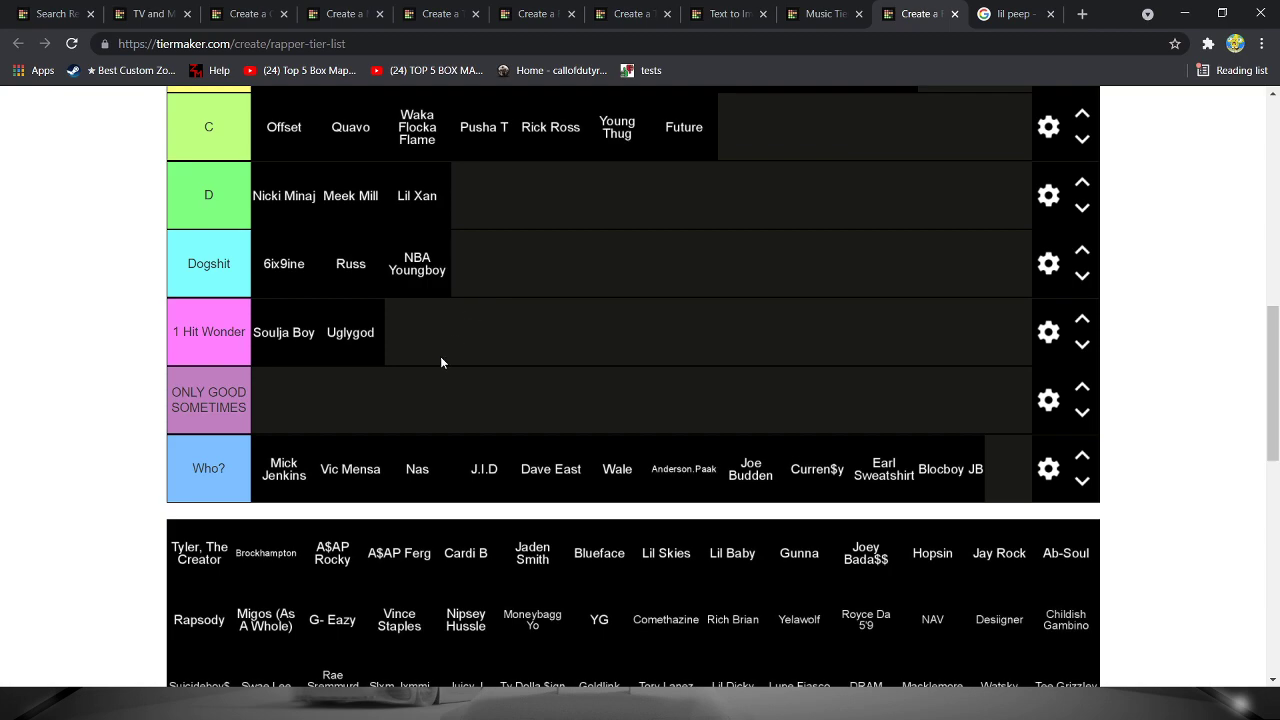
pyautogui.scroll(-1, 193, 484)
pyautogui.scroll(1, 193, 484)
pyautogui.scroll(4, 132, 415)
pyautogui.moveTo(205, 577)
pyautogui.mouseDown()
pyautogui.moveTo(132, 415)
pyautogui.moveTo(628, 398)
pyautogui.moveTo(1000, 532)
pyautogui.moveTo(985, 472)
pyautogui.moveTo(999, 410)
pyautogui.mouseUp()
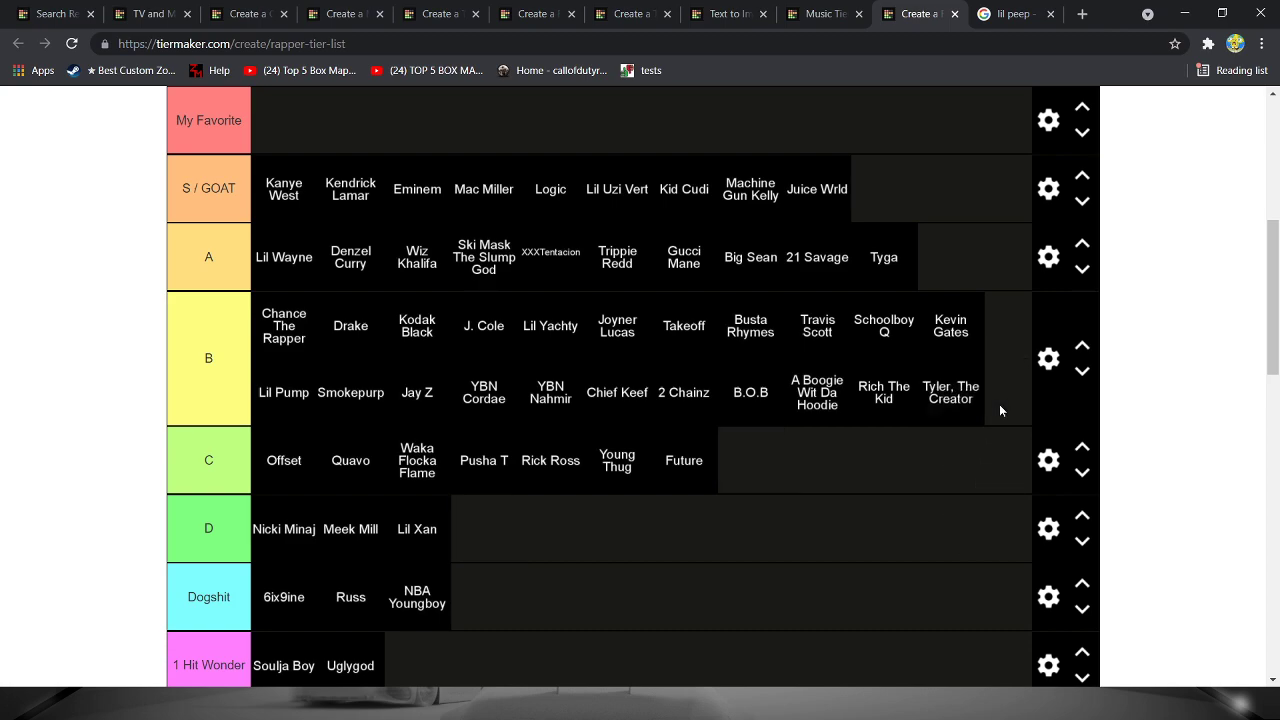
pyautogui.scroll(-4, 876, 486)
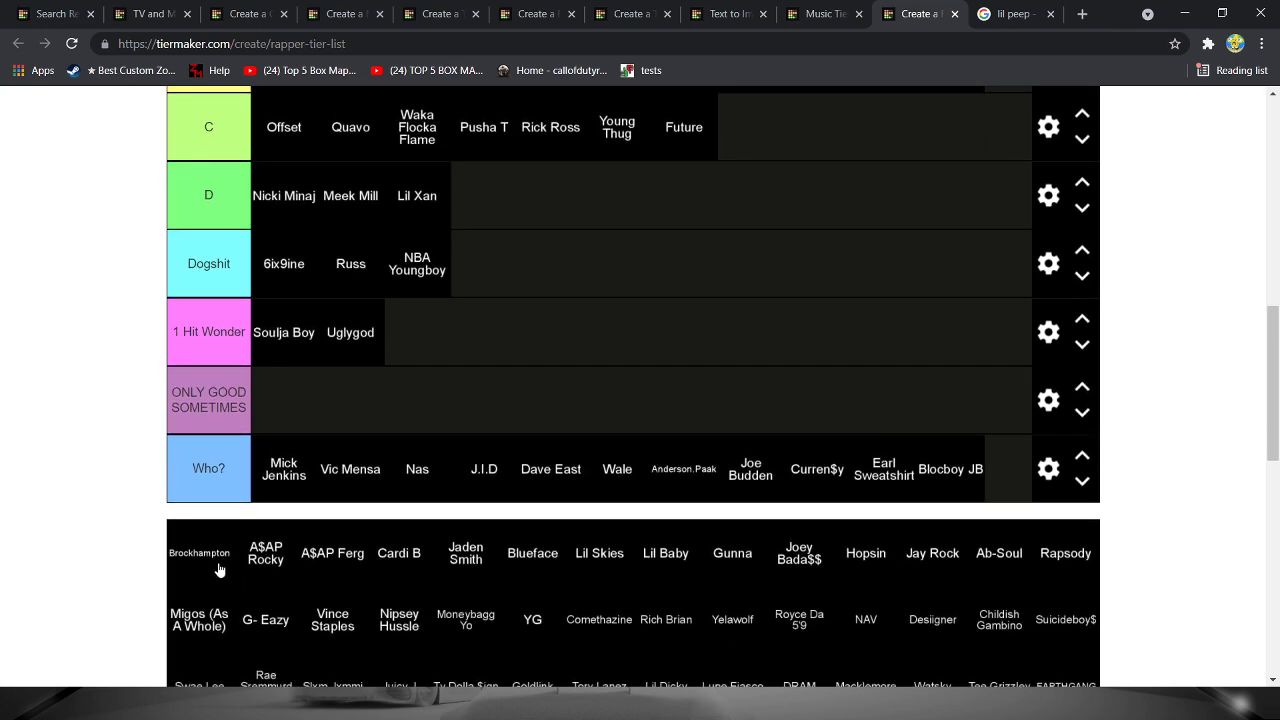
pyautogui.moveTo(210, 569)
pyautogui.mouseDown()
pyautogui.moveTo(209, 522)
pyautogui.moveTo(205, 555)
pyautogui.moveTo(561, 271)
pyautogui.moveTo(508, 340)
pyautogui.moveTo(540, 295)
pyautogui.mouseUp()
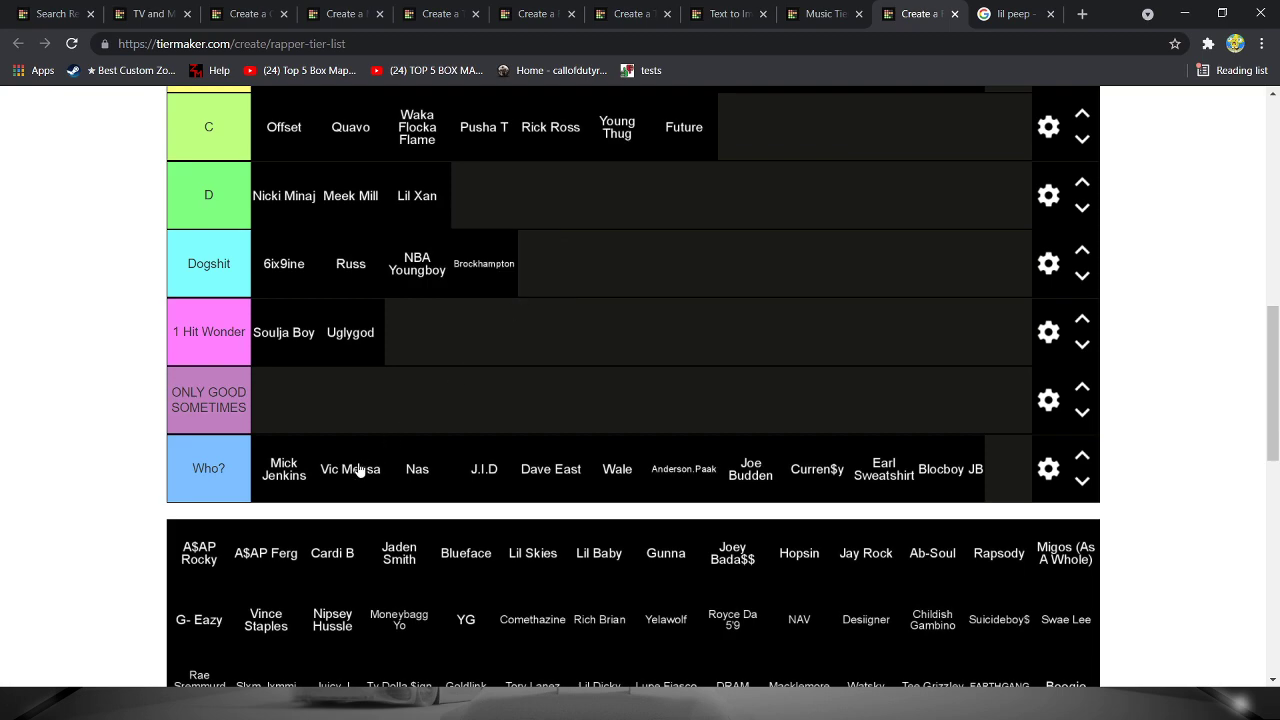
pyautogui.scroll(1, 371, 476)
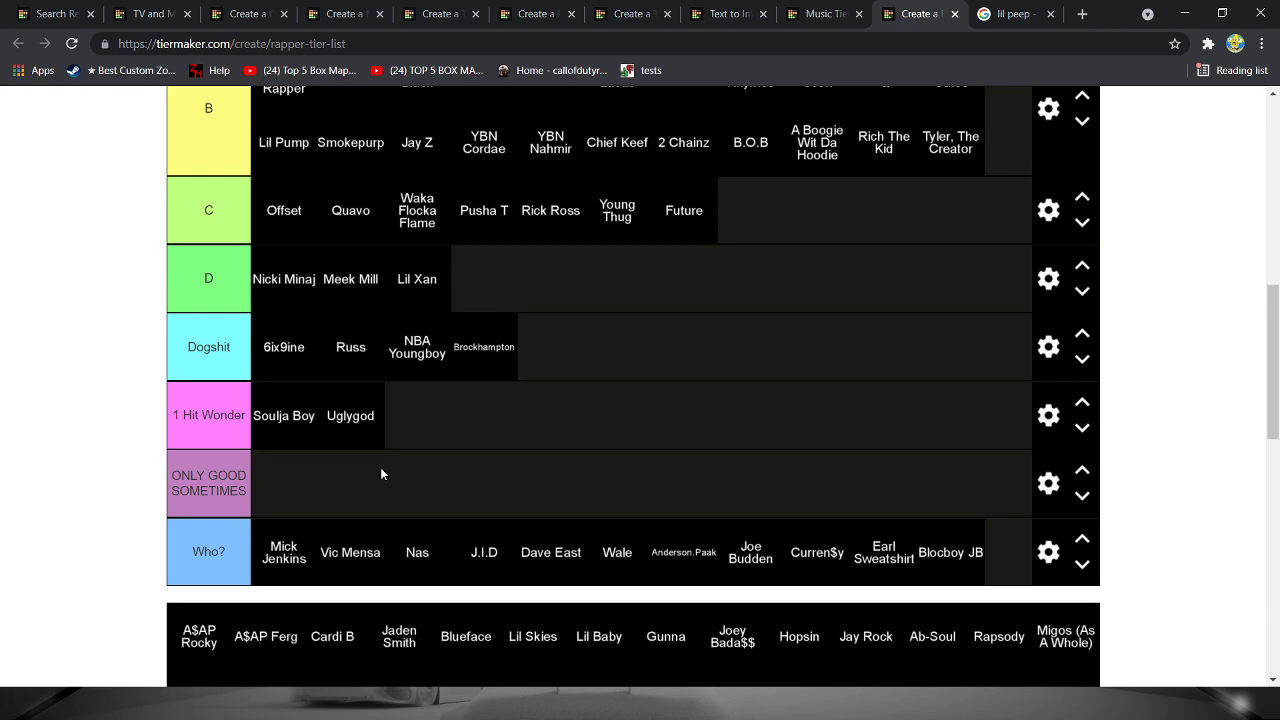
pyautogui.scroll(1, 381, 470)
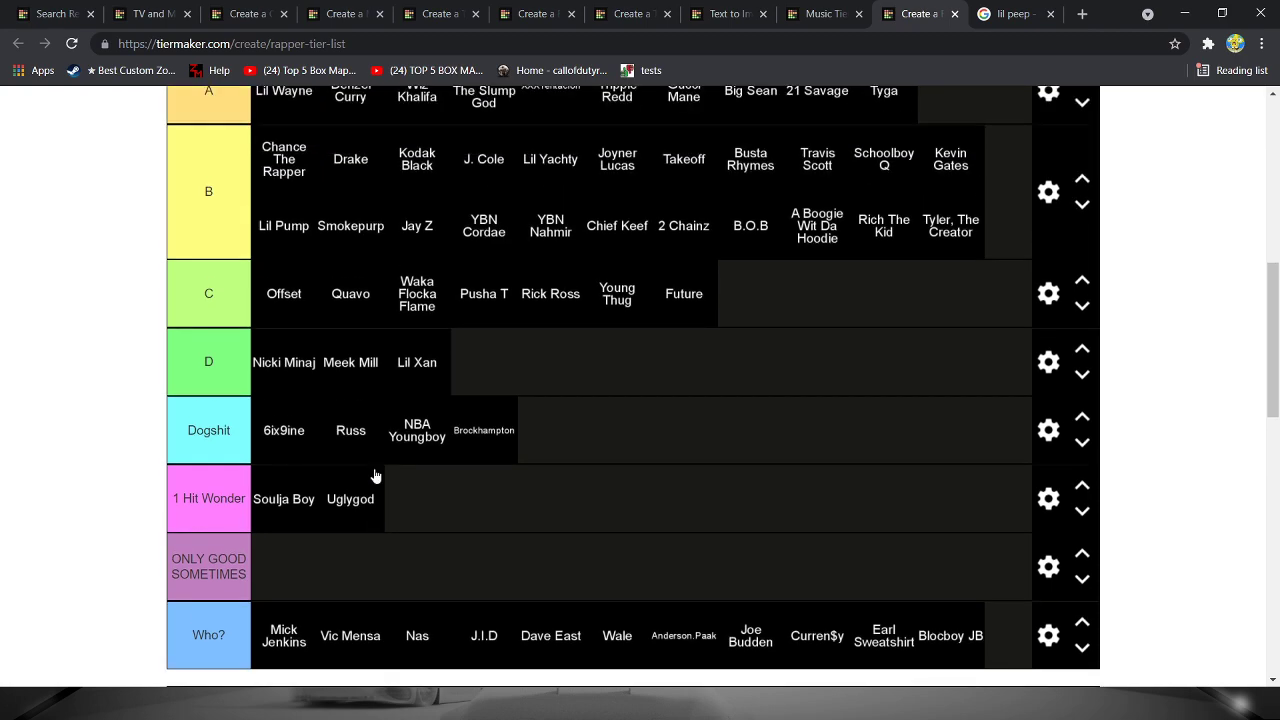
pyautogui.scroll(1, 375, 476)
pyautogui.scroll(-3, 377, 474)
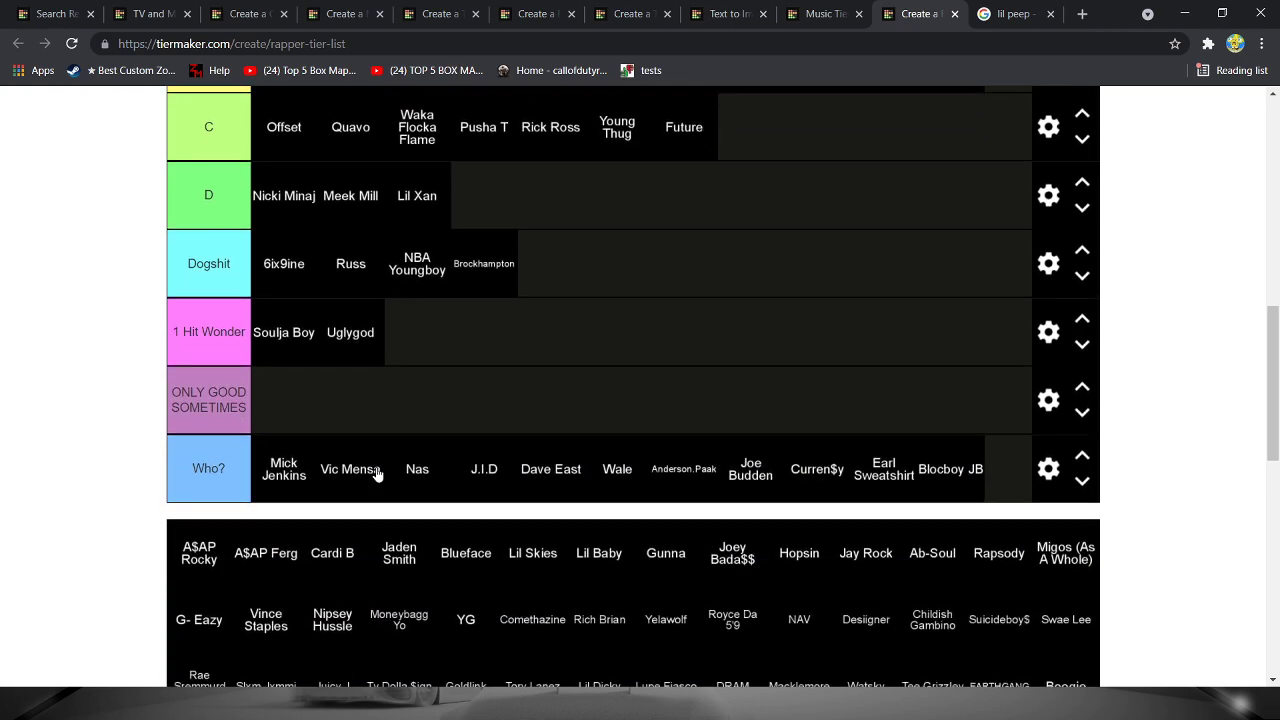
pyautogui.scroll(1, 377, 474)
pyautogui.scroll(-1, 377, 474)
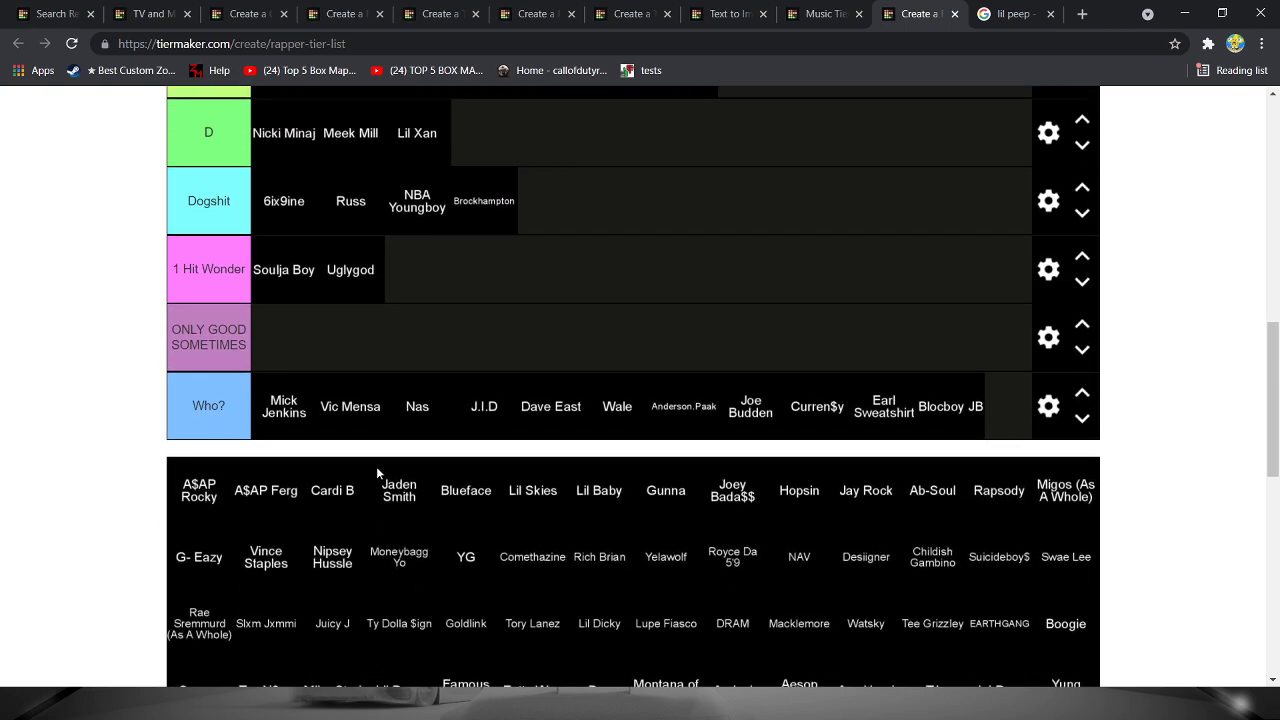
pyautogui.scroll(1, 354, 487)
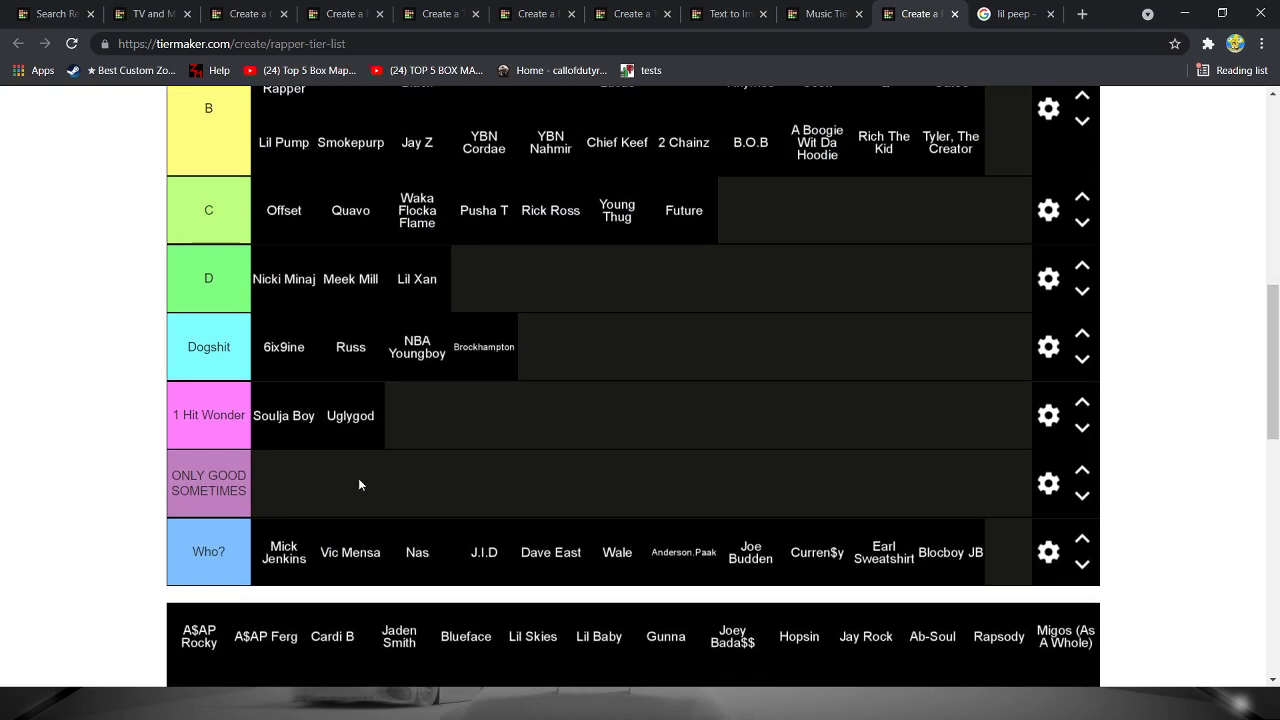
pyautogui.scroll(-1, 358, 480)
# - Rank A$AP Rocky in tier A and A$AP Ferg in tier B
pyautogui.moveTo(206, 556)
pyautogui.mouseDown()
pyautogui.moveTo(186, 490)
pyautogui.moveTo(515, 378)
pyautogui.moveTo(1160, 226)
pyautogui.moveTo(969, 274)
pyautogui.mouseUp()
pyautogui.scroll(3, 515, 378)
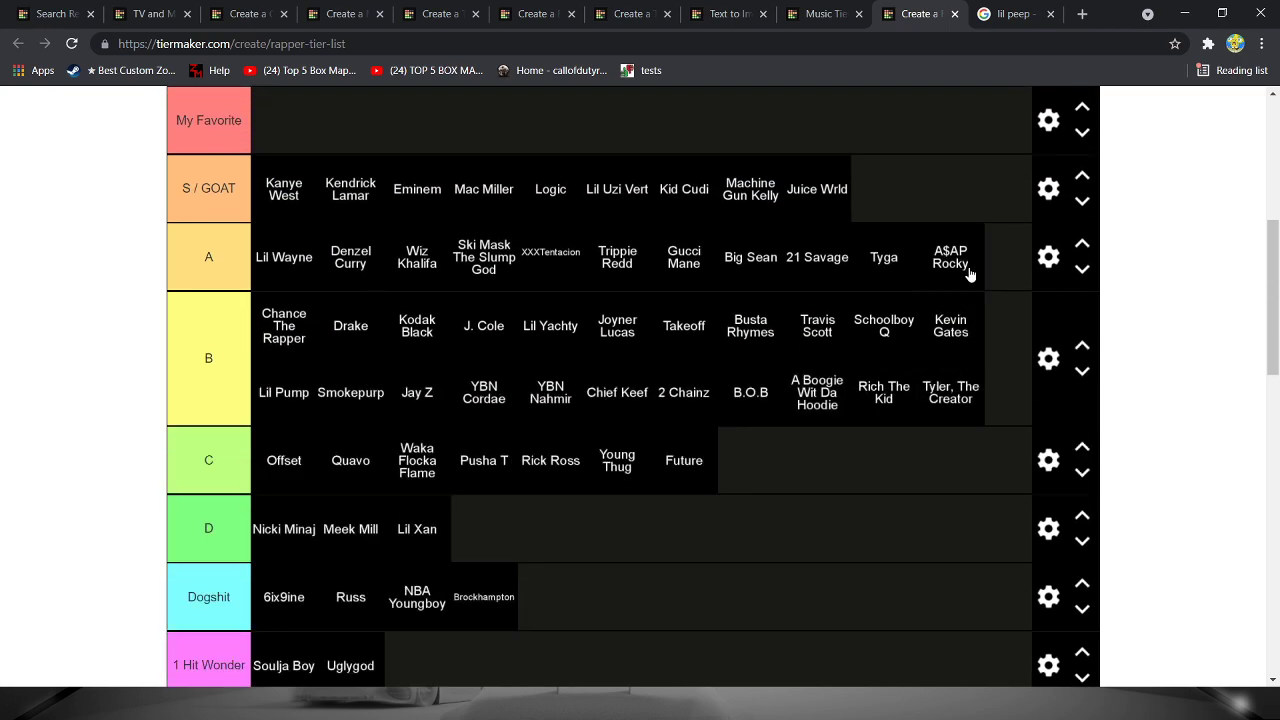
pyautogui.scroll(-4, 832, 447)
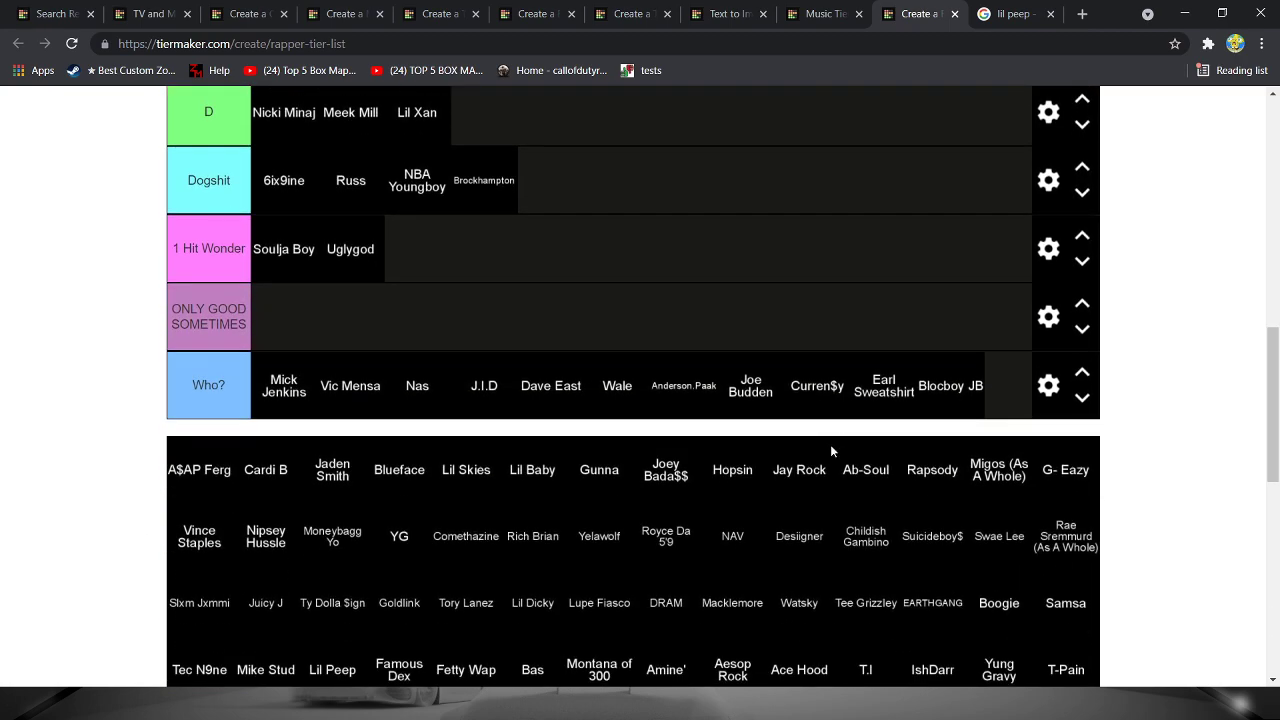
pyautogui.scroll(3, 723, 266)
pyautogui.moveTo(225, 470)
pyautogui.mouseDown()
pyautogui.moveTo(723, 266)
pyautogui.moveTo(884, 300)
pyautogui.moveTo(900, 385)
pyautogui.moveTo(1045, 212)
pyautogui.moveTo(1015, 181)
pyautogui.moveTo(1015, 205)
pyautogui.moveTo(706, 404)
pyautogui.mouseUp()
pyautogui.scroll(2, 900, 385)
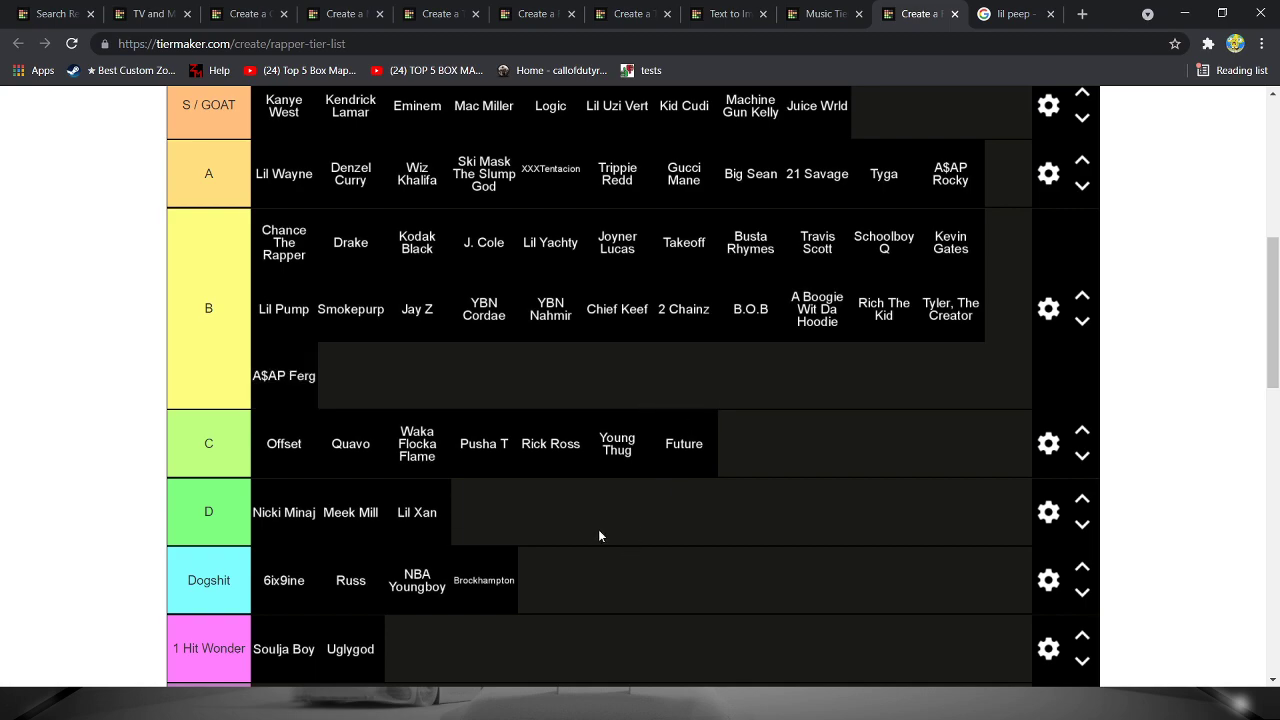
pyautogui.scroll(-3, 598, 530)
# - Put Cardi B in the Dogshit tier, then move her up to D
pyautogui.moveTo(218, 537)
pyautogui.mouseDown()
pyautogui.moveTo(677, 240)
pyautogui.moveTo(655, 248)
pyautogui.mouseUp()
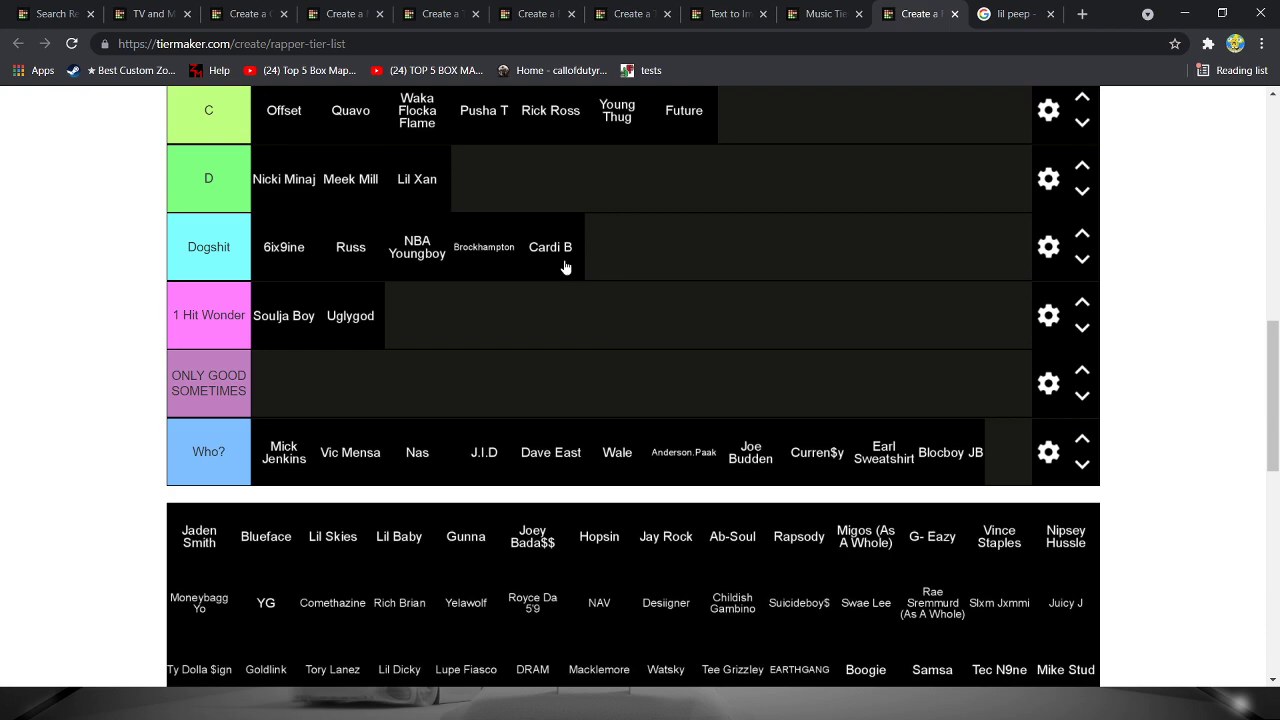
pyautogui.scroll(1, 566, 300)
pyautogui.scroll(1, 566, 354)
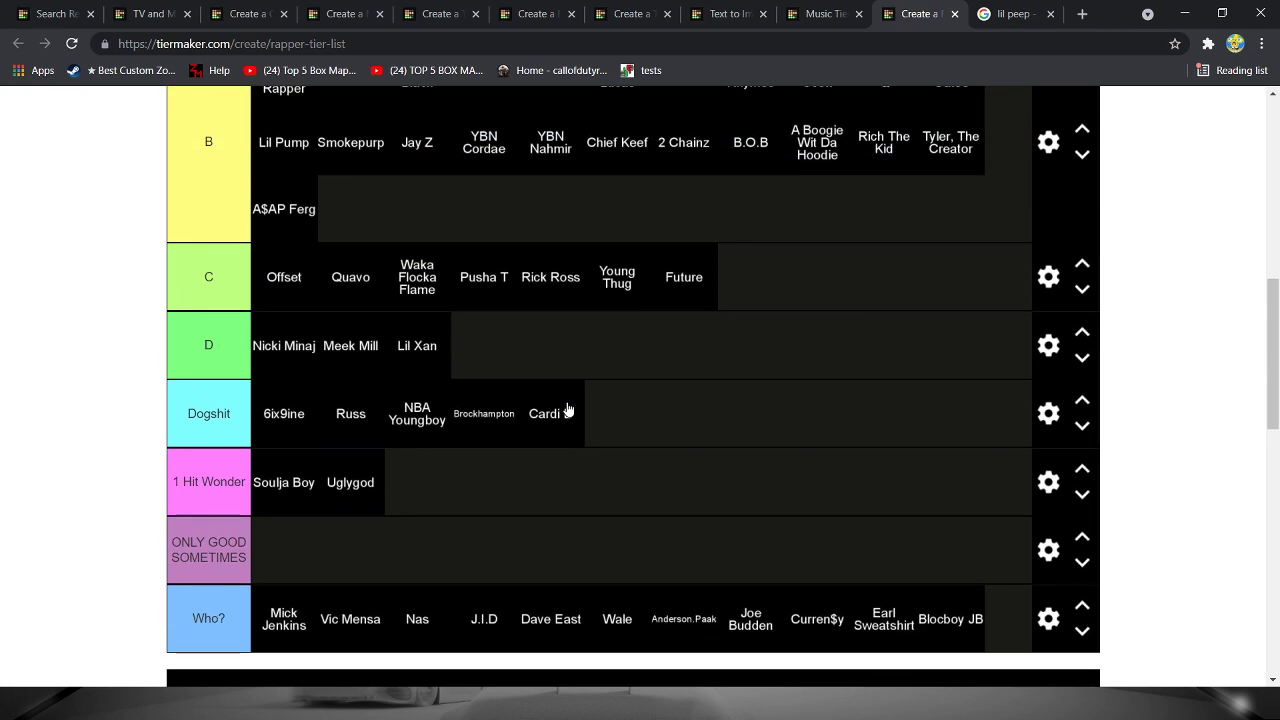
pyautogui.moveTo(567, 410)
pyautogui.mouseDown()
pyautogui.moveTo(566, 337)
pyautogui.moveTo(578, 337)
pyautogui.mouseUp()
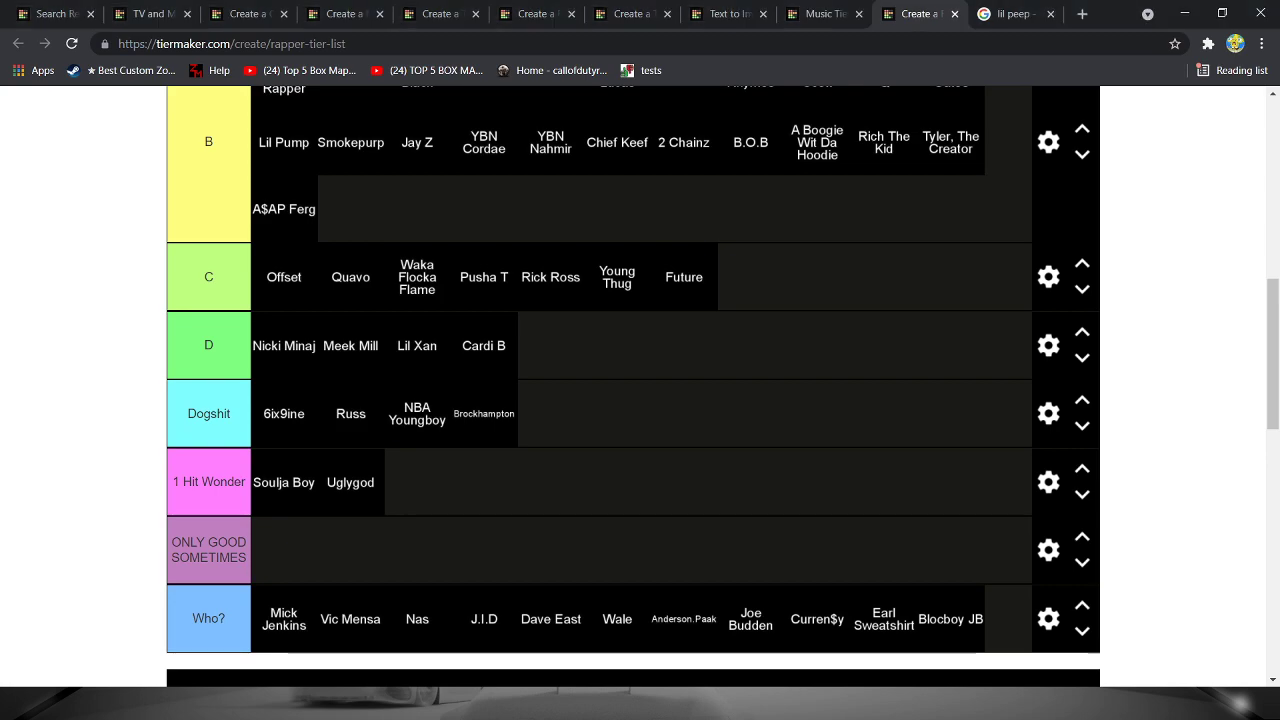
# - Move Cardi B from D into the empty ONLY GOOD SOMETIMES tier
pyautogui.scroll(-3, 654, 557)
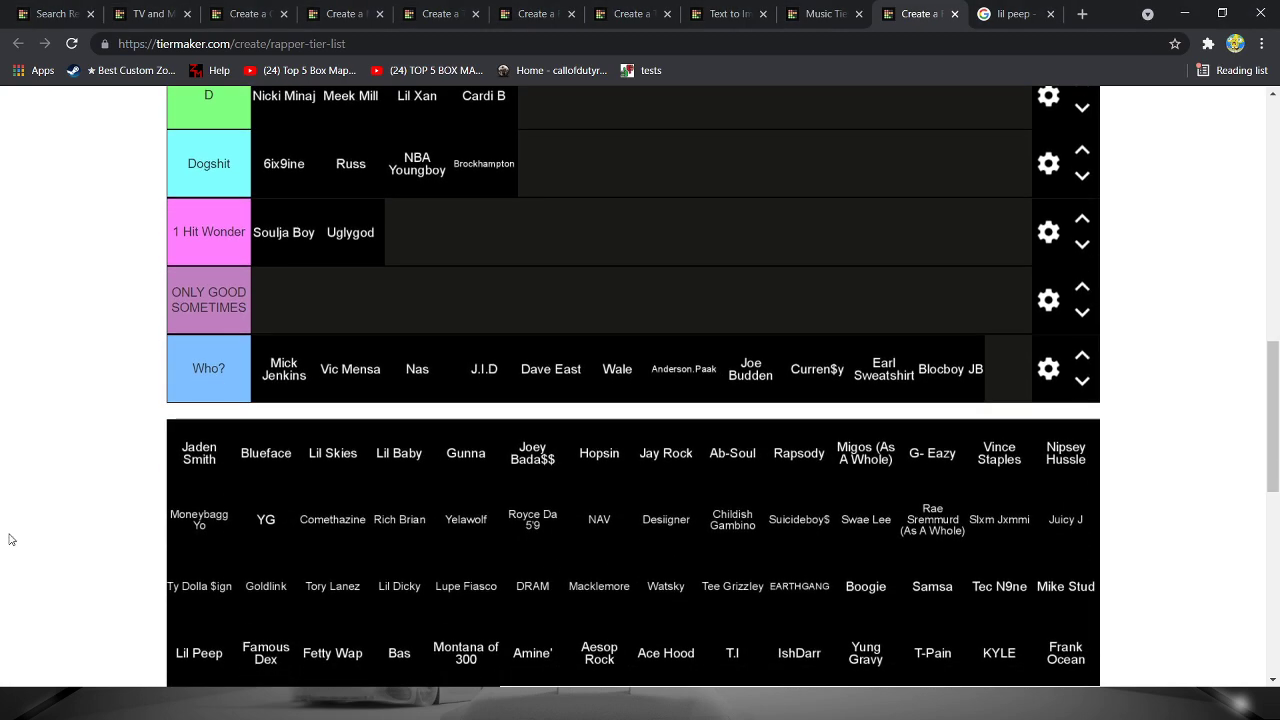
pyautogui.scroll(1, 211, 486)
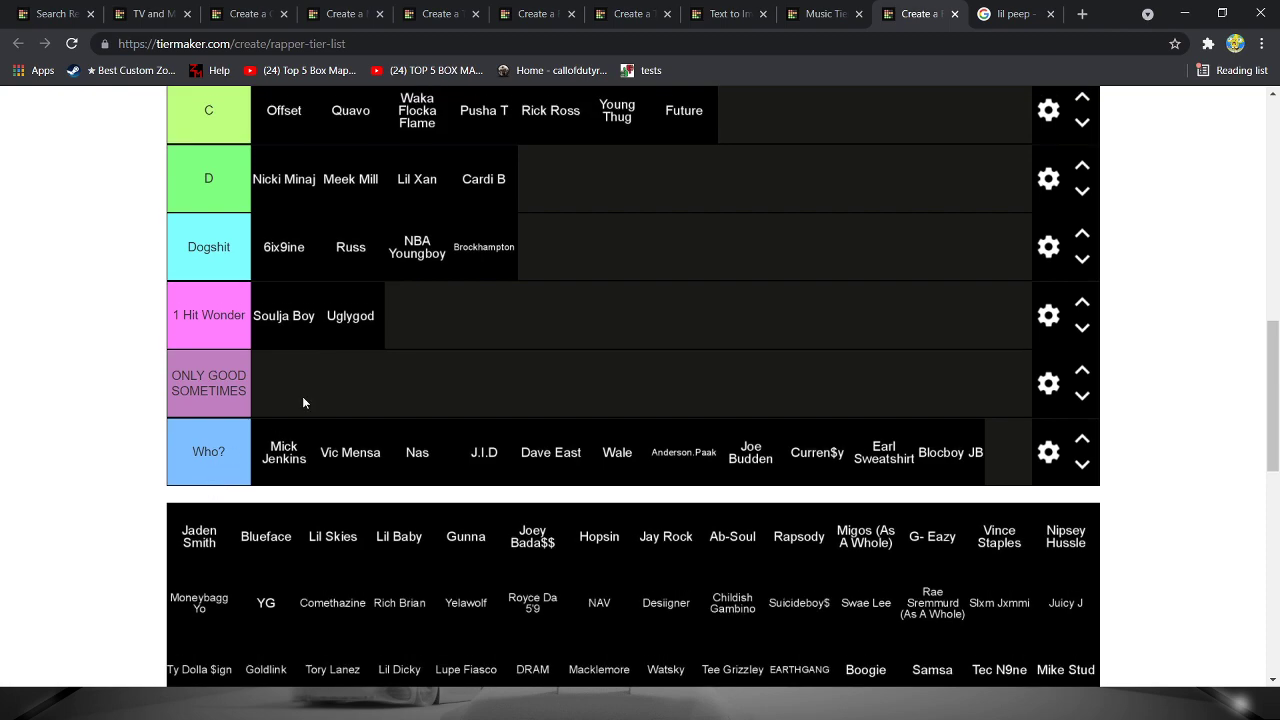
pyautogui.scroll(1, 303, 400)
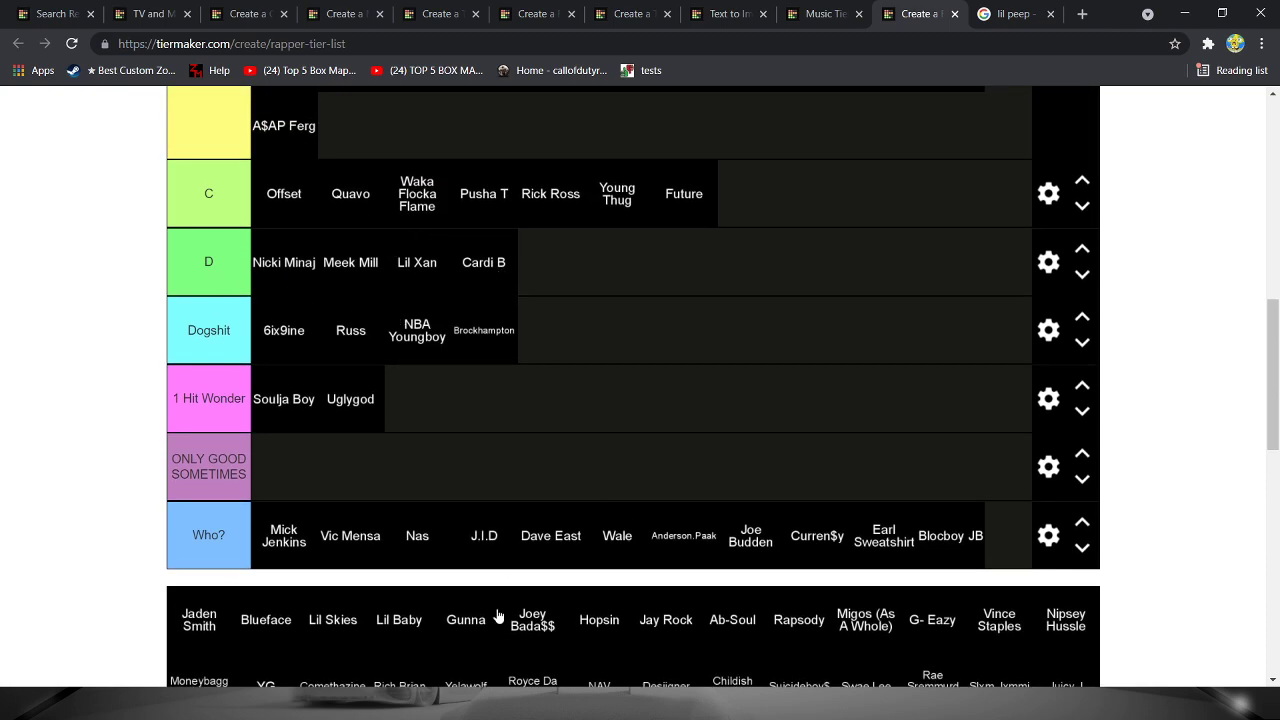
pyautogui.scroll(-1, 489, 566)
pyautogui.scroll(-1, 386, 591)
pyautogui.scroll(1, 428, 340)
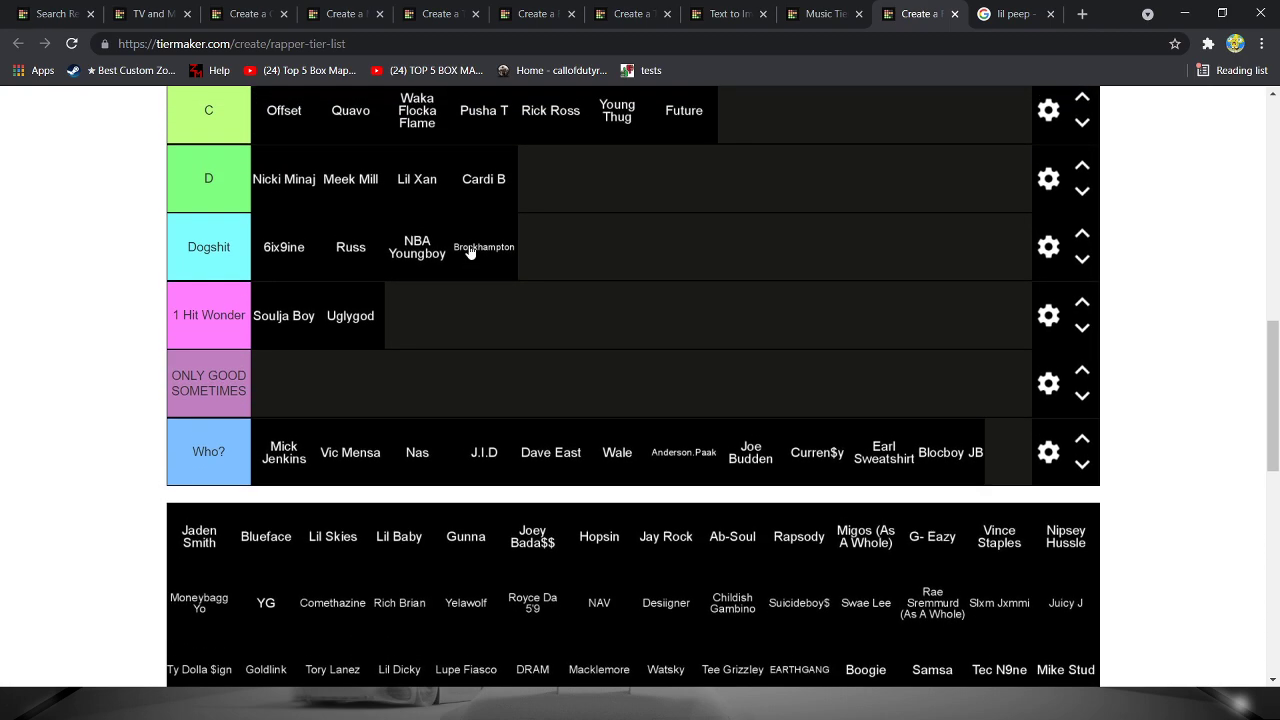
pyautogui.moveTo(517, 187)
pyautogui.mouseDown()
pyautogui.moveTo(571, 397)
pyautogui.moveTo(560, 395)
pyautogui.mouseUp()
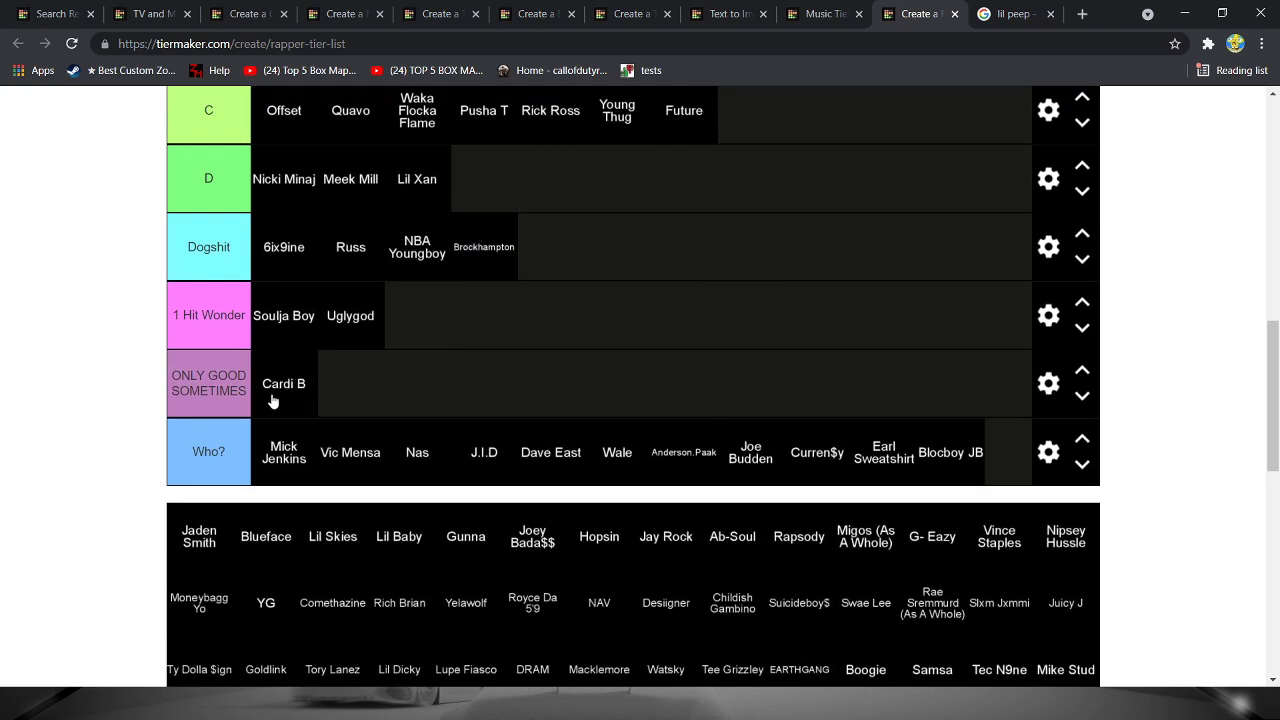
pyautogui.scroll(1, 400, 480)
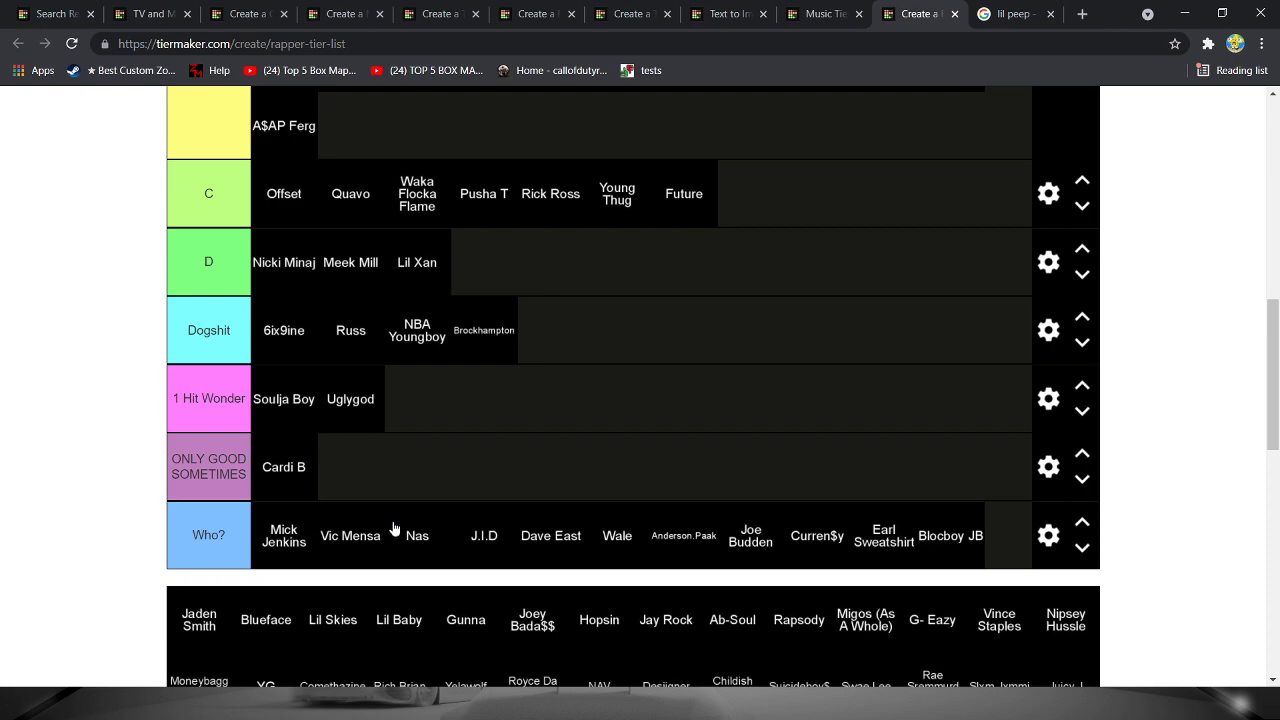
pyautogui.scroll(-1, 370, 498)
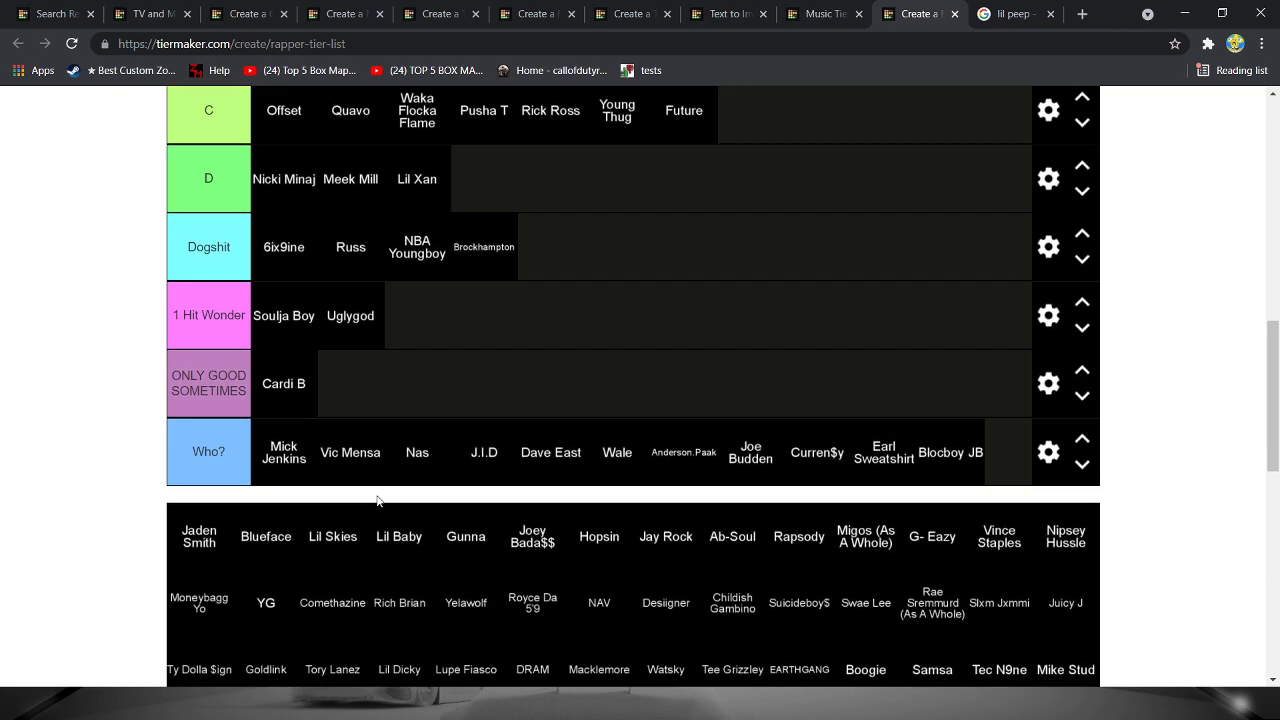
pyautogui.scroll(-1, 378, 500)
pyautogui.scroll(1, 376, 500)
pyautogui.scroll(-2, 307, 551)
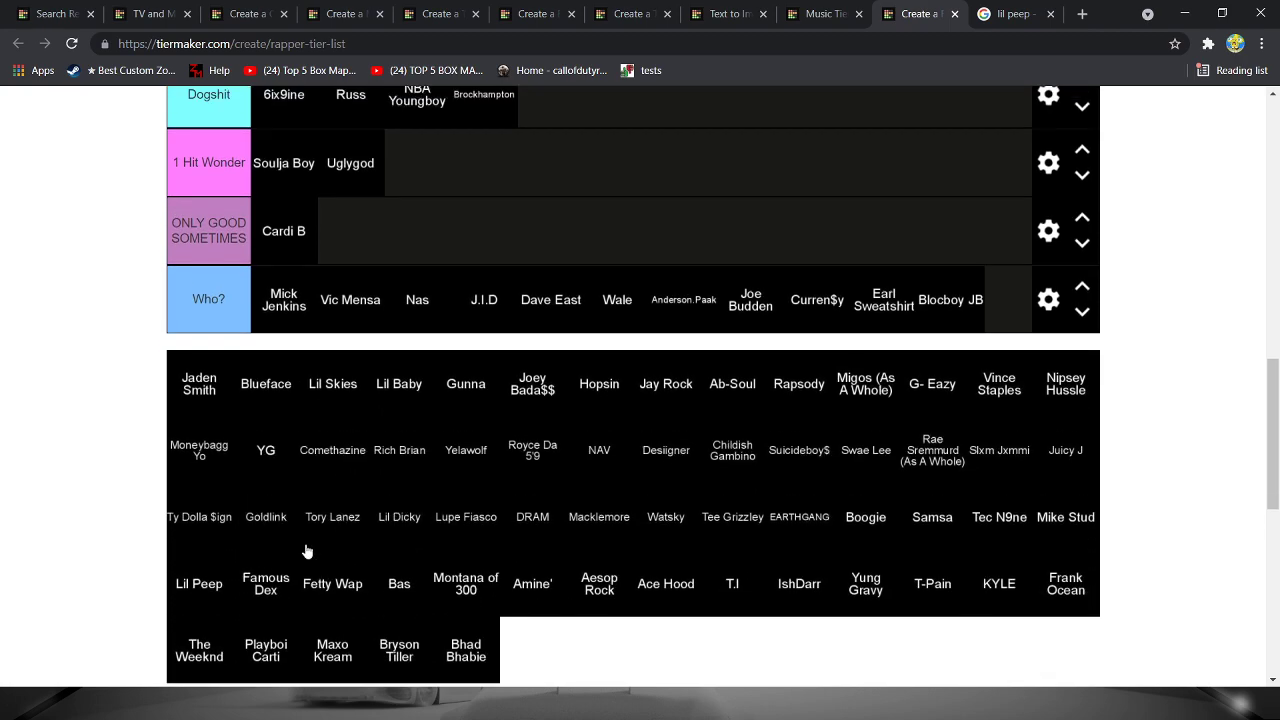
pyautogui.scroll(1, 307, 551)
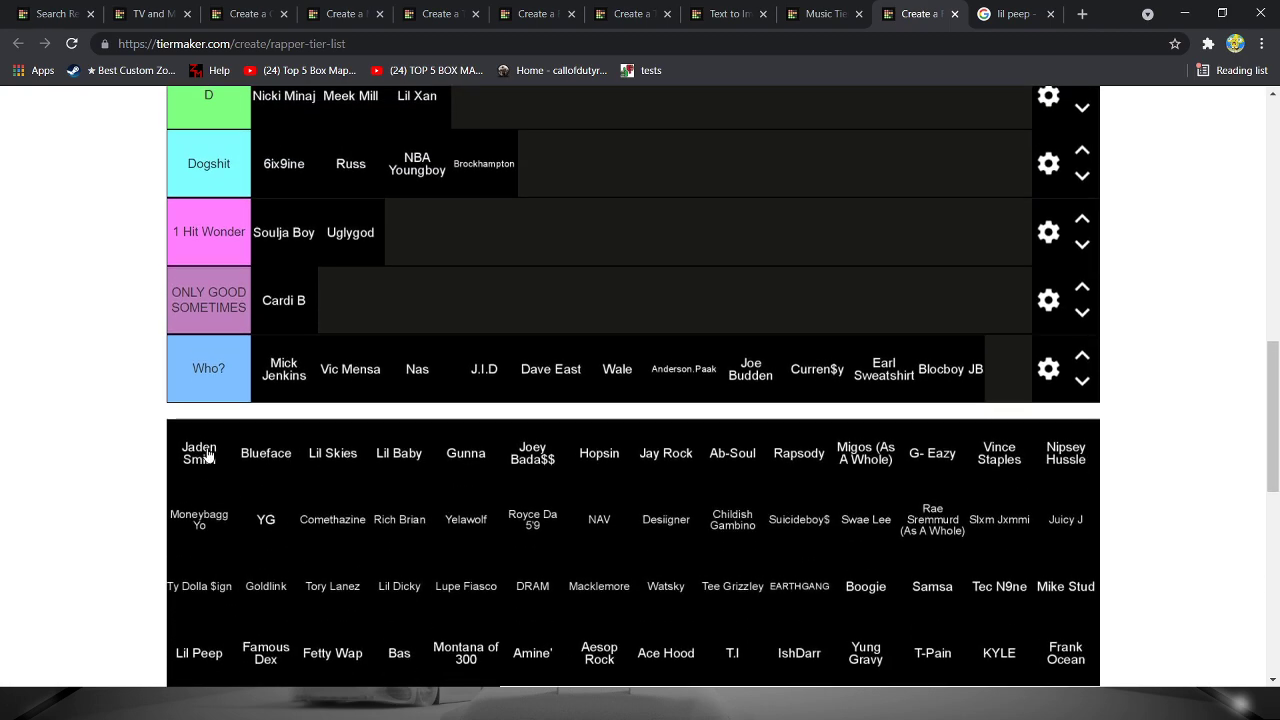
pyautogui.moveTo(203, 468)
pyautogui.mouseDown()
pyautogui.moveTo(343, 189)
pyautogui.moveTo(546, 250)
pyautogui.mouseUp()
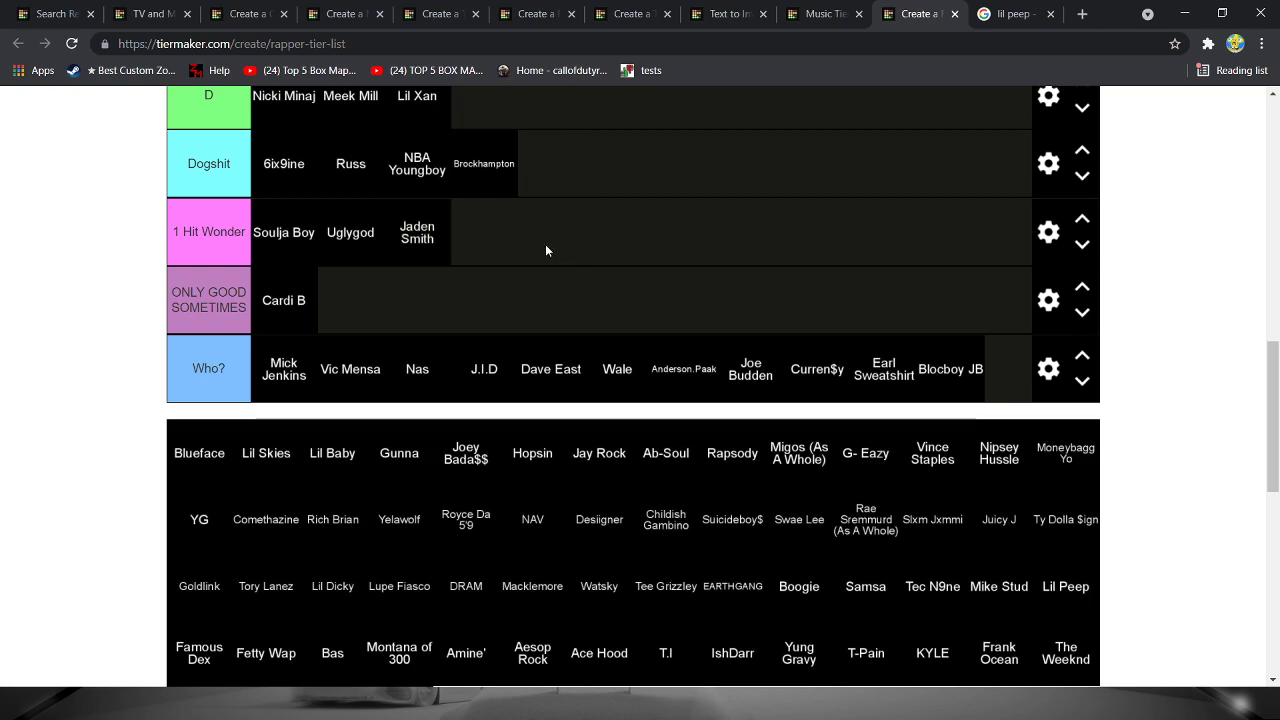
pyautogui.scroll(2, 546, 250)
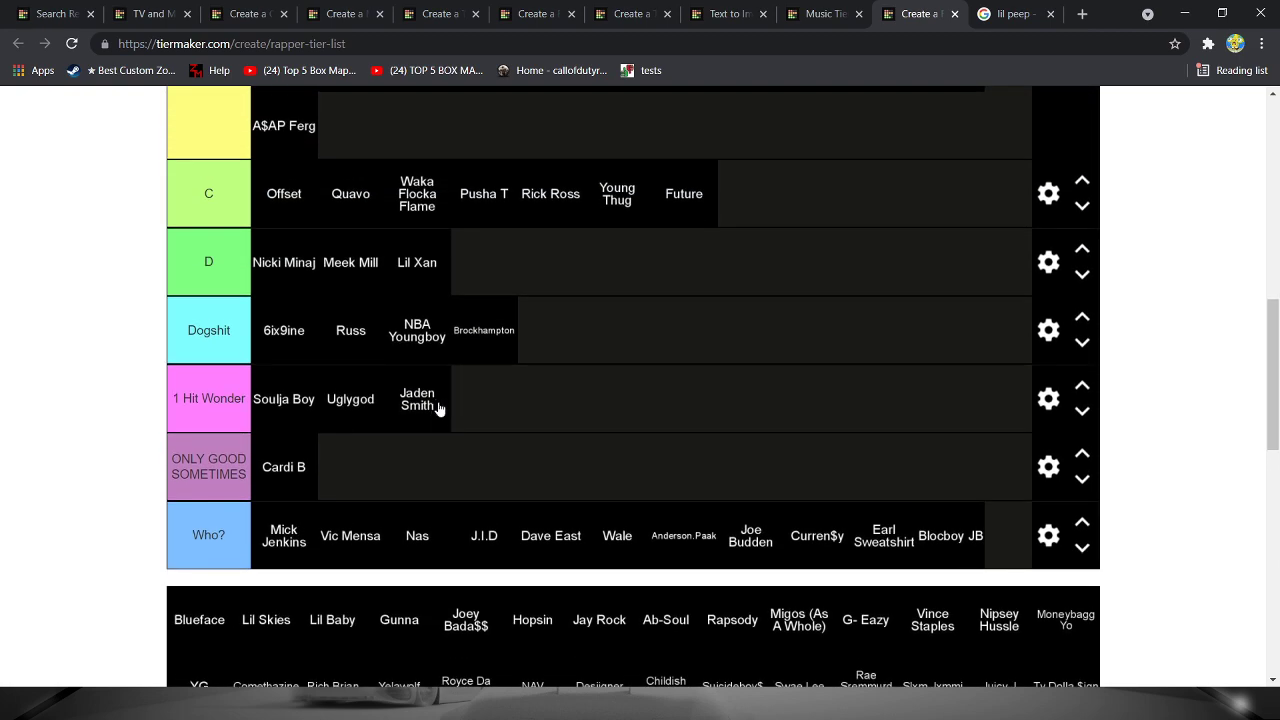
pyautogui.scroll(-2, 465, 517)
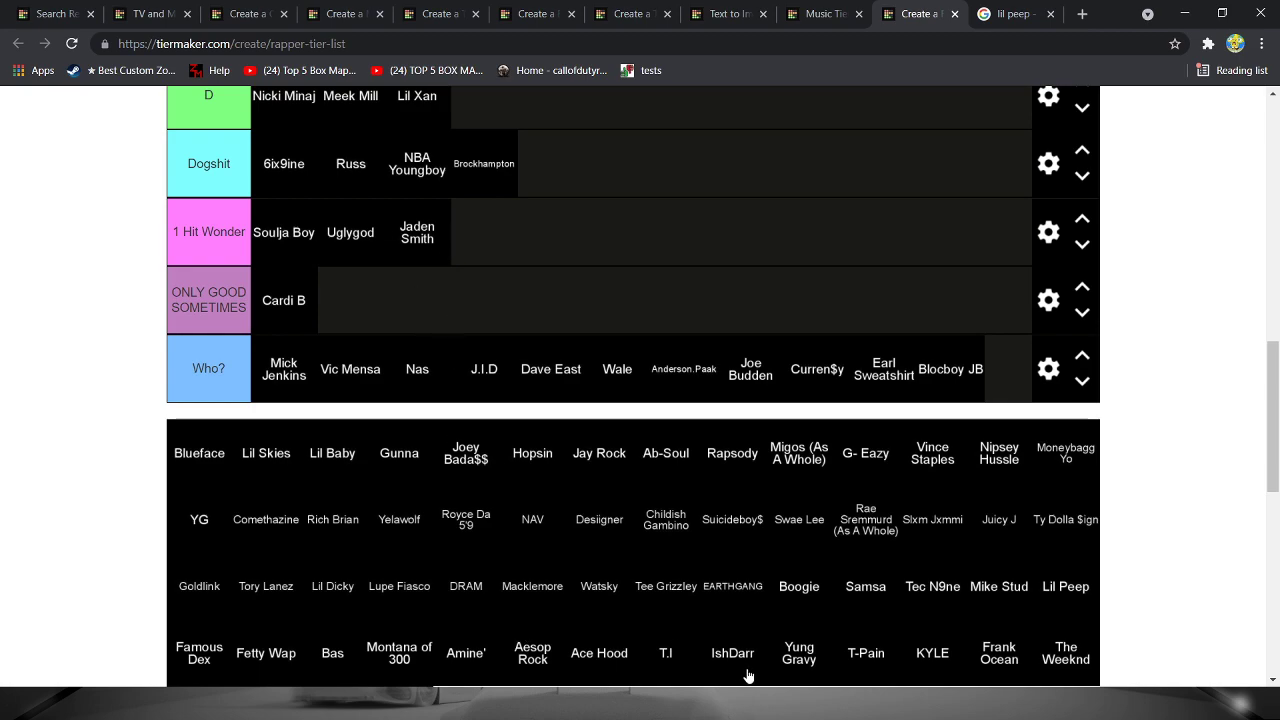
pyautogui.hotkey('alt', 'Tab')
pyautogui.scroll(-1, 451, 262)
pyautogui.scroll(1, 453, 265)
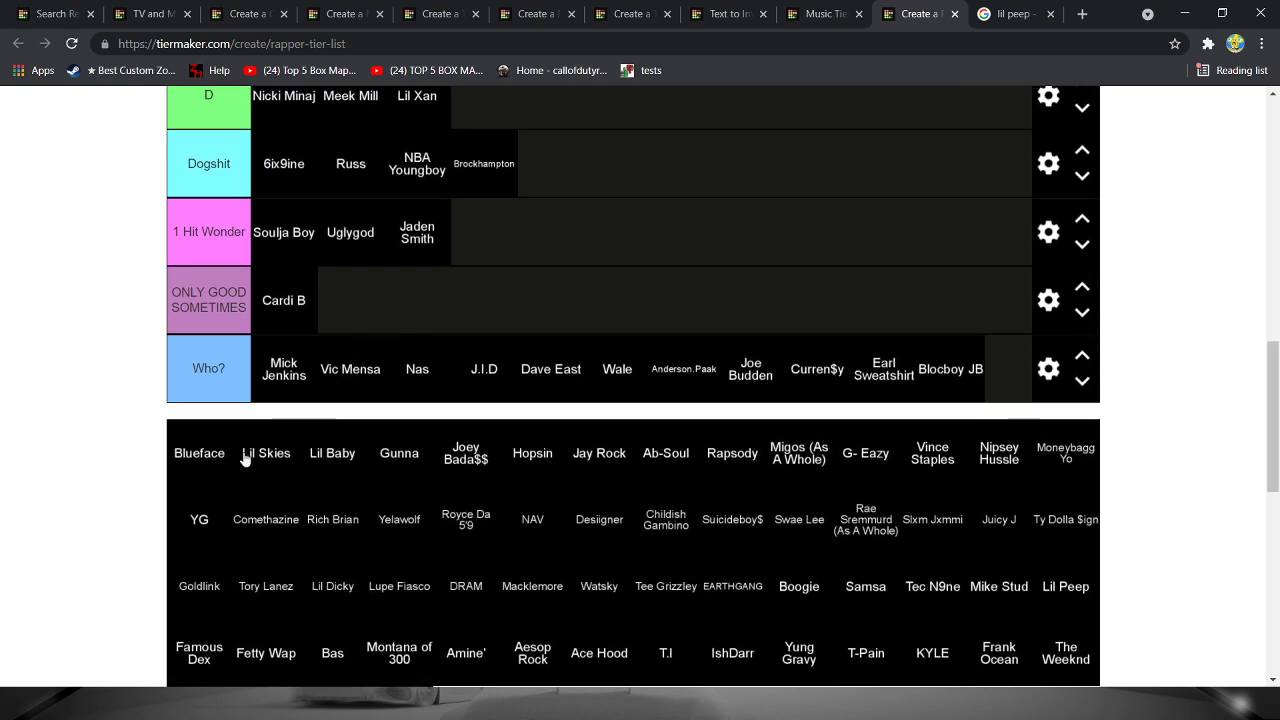
pyautogui.scroll(1, 212, 471)
pyautogui.moveTo(205, 533)
pyautogui.mouseDown()
pyautogui.moveTo(140, 468)
pyautogui.moveTo(555, 240)
pyautogui.moveTo(515, 305)
pyautogui.mouseUp()
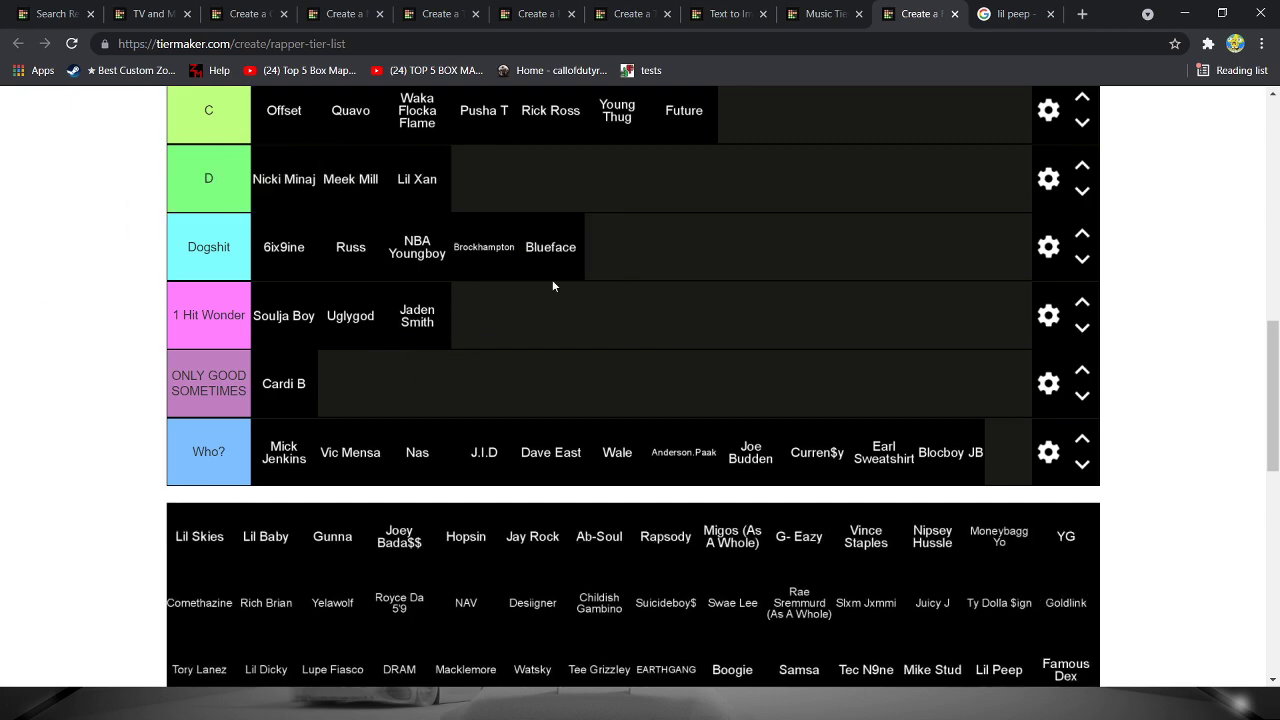
pyautogui.scroll(1, 552, 280)
pyautogui.scroll(-2, 244, 486)
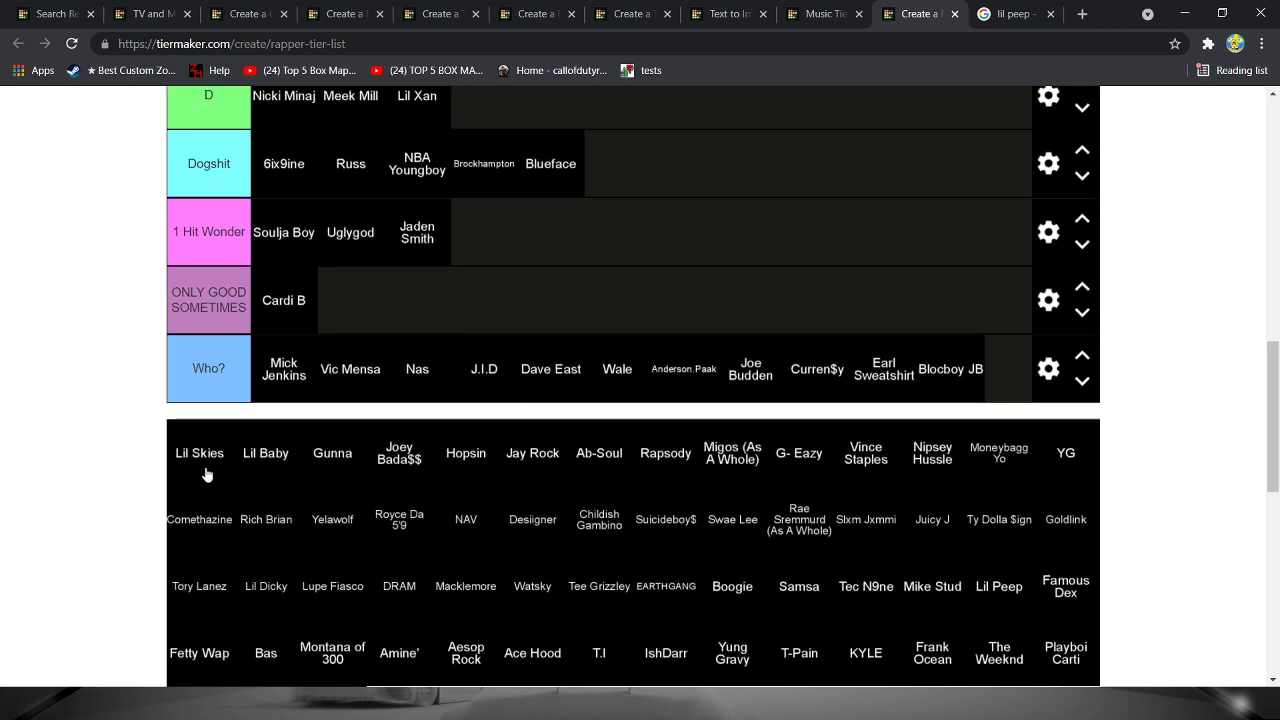
pyautogui.scroll(1, 205, 480)
pyautogui.scroll(6, 503, 317)
pyautogui.moveTo(201, 533)
pyautogui.mouseDown()
pyautogui.moveTo(503, 317)
pyautogui.moveTo(846, 246)
pyautogui.moveTo(917, 263)
pyautogui.moveTo(884, 272)
pyautogui.mouseUp()
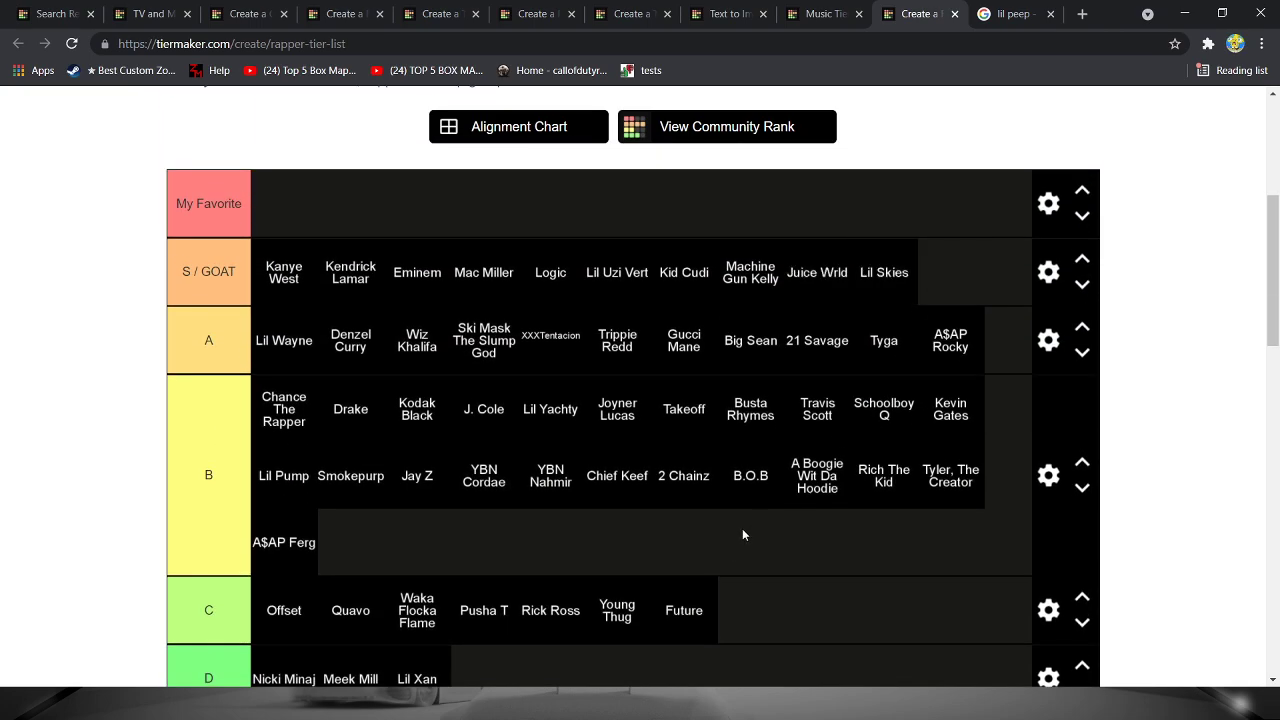
pyautogui.scroll(-3, 785, 520)
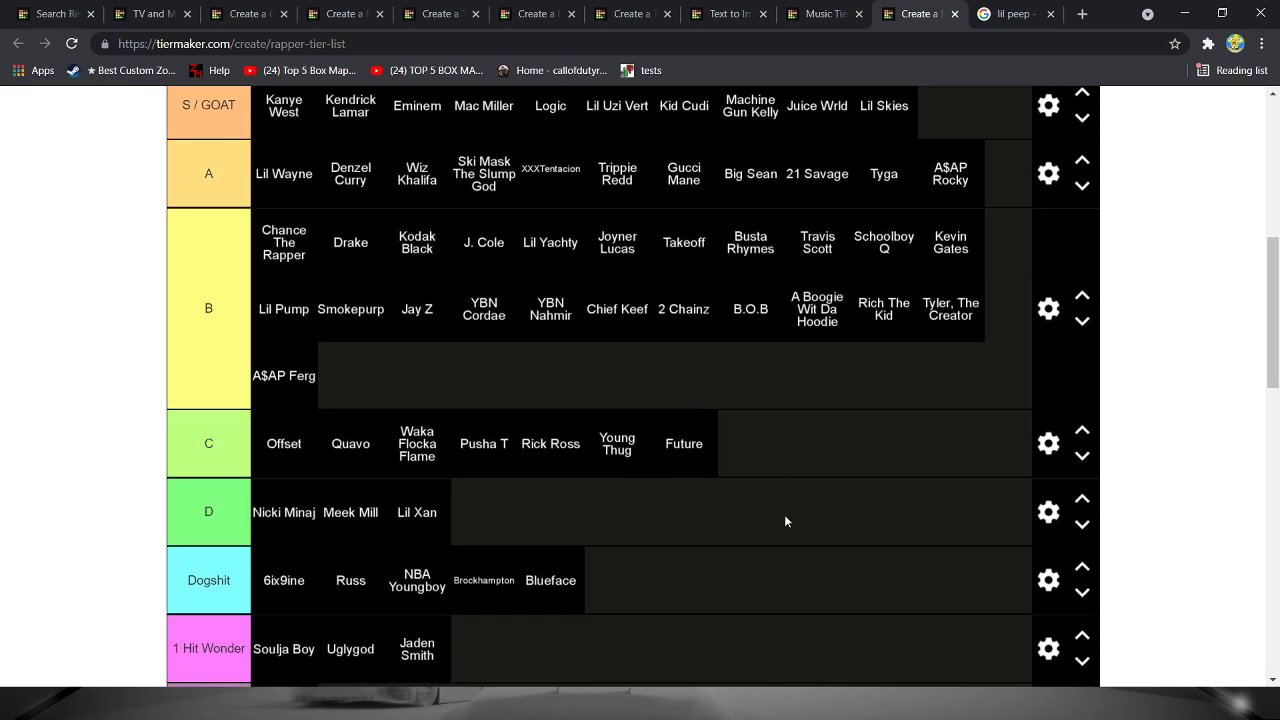
pyautogui.scroll(2, 785, 520)
pyautogui.scroll(-1, 785, 518)
pyautogui.scroll(1, 785, 518)
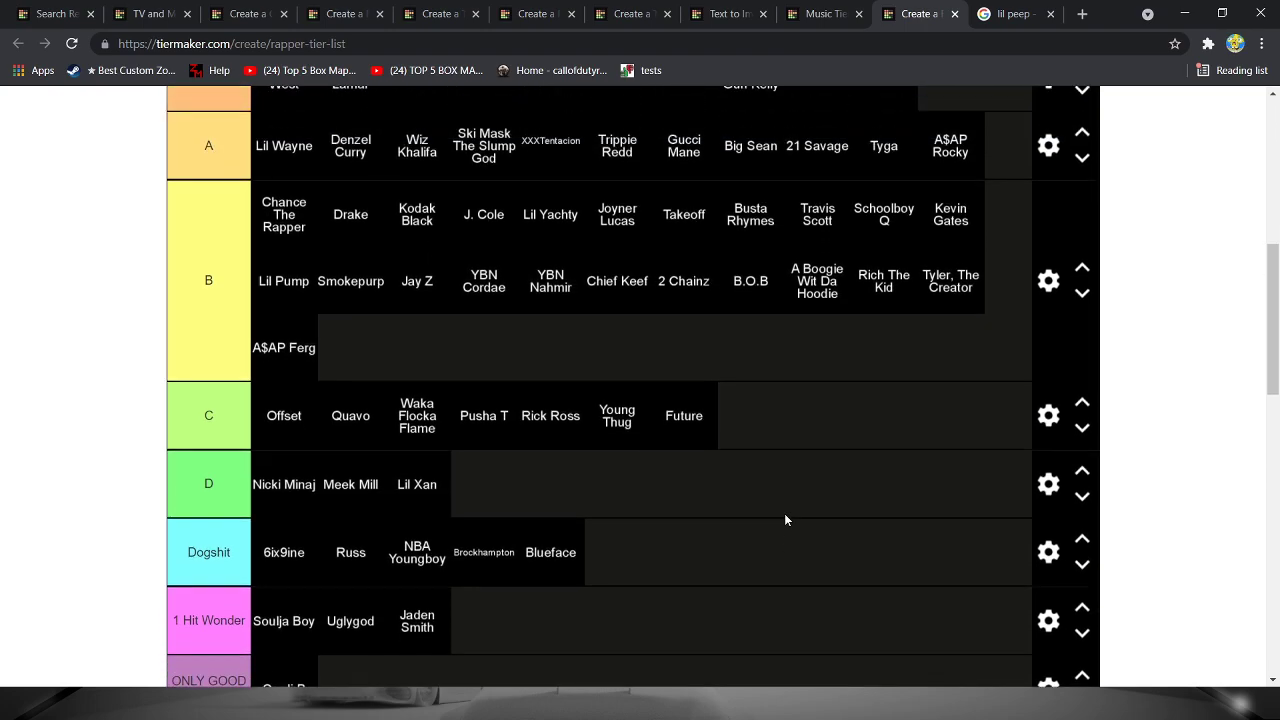
pyautogui.scroll(-4, 785, 518)
pyautogui.scroll(5, 573, 513)
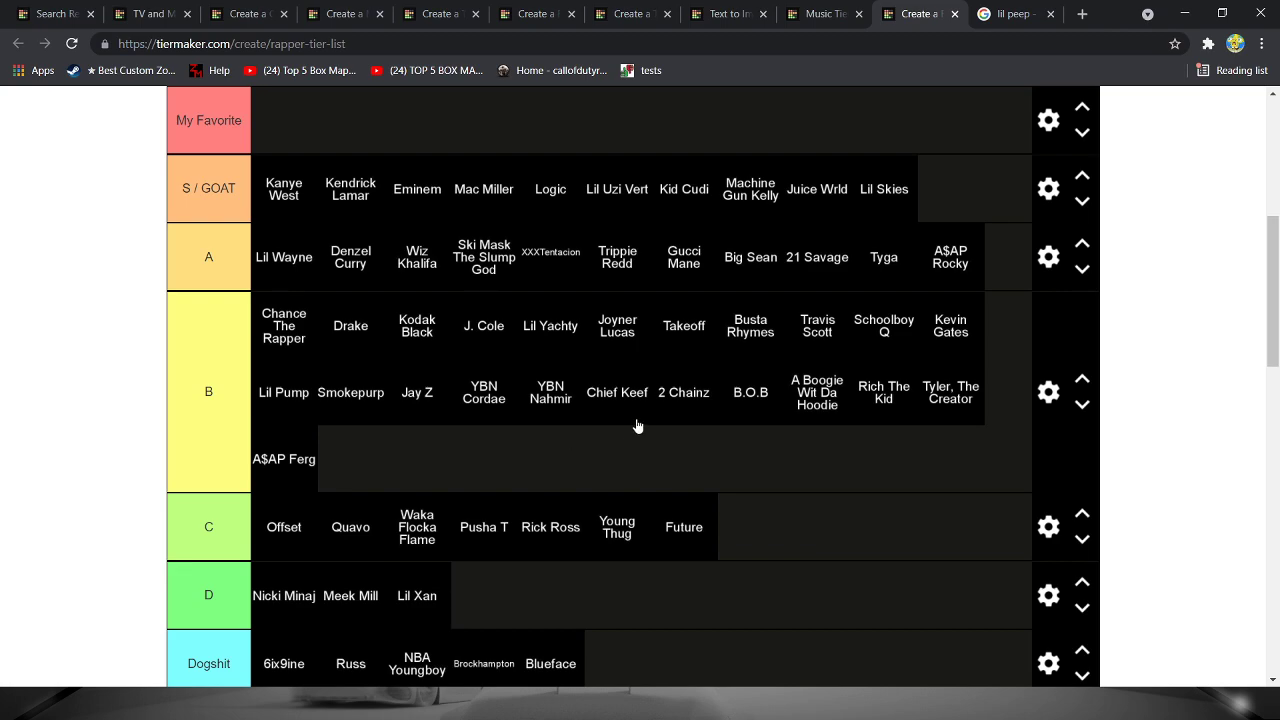
pyautogui.scroll(-3, 668, 419)
pyautogui.scroll(3, 668, 420)
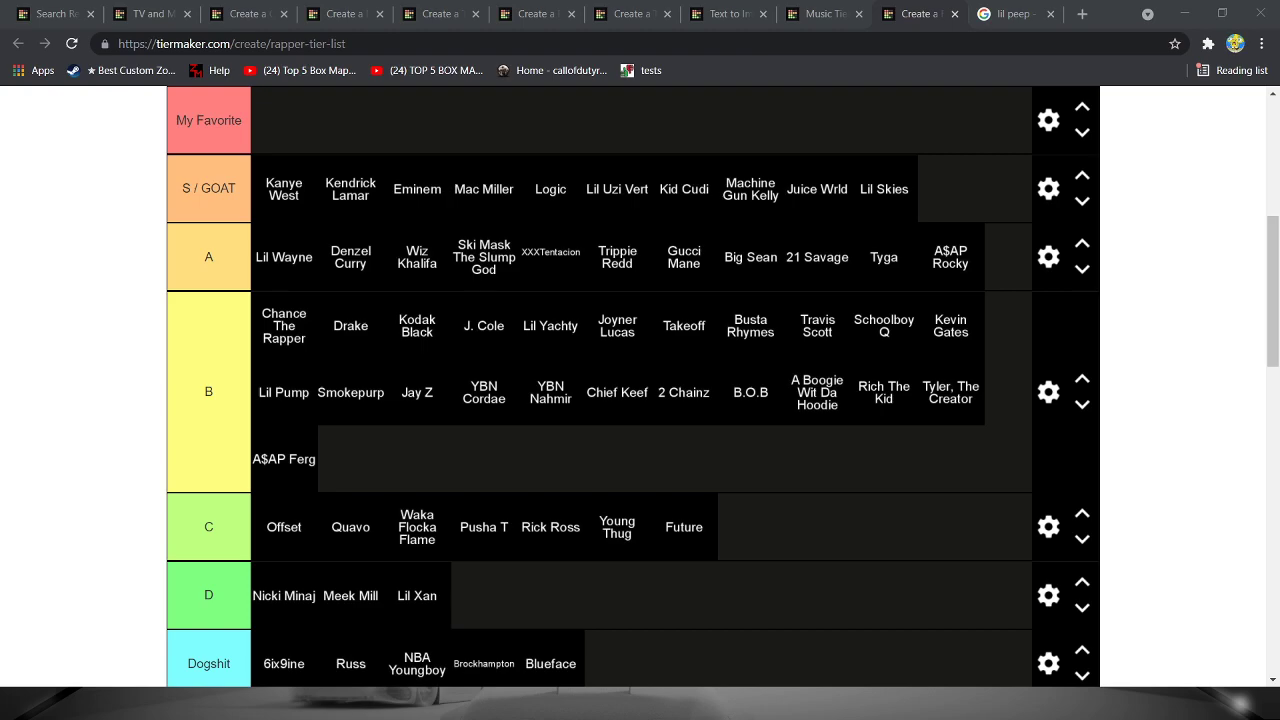
pyautogui.scroll(-4, 373, 496)
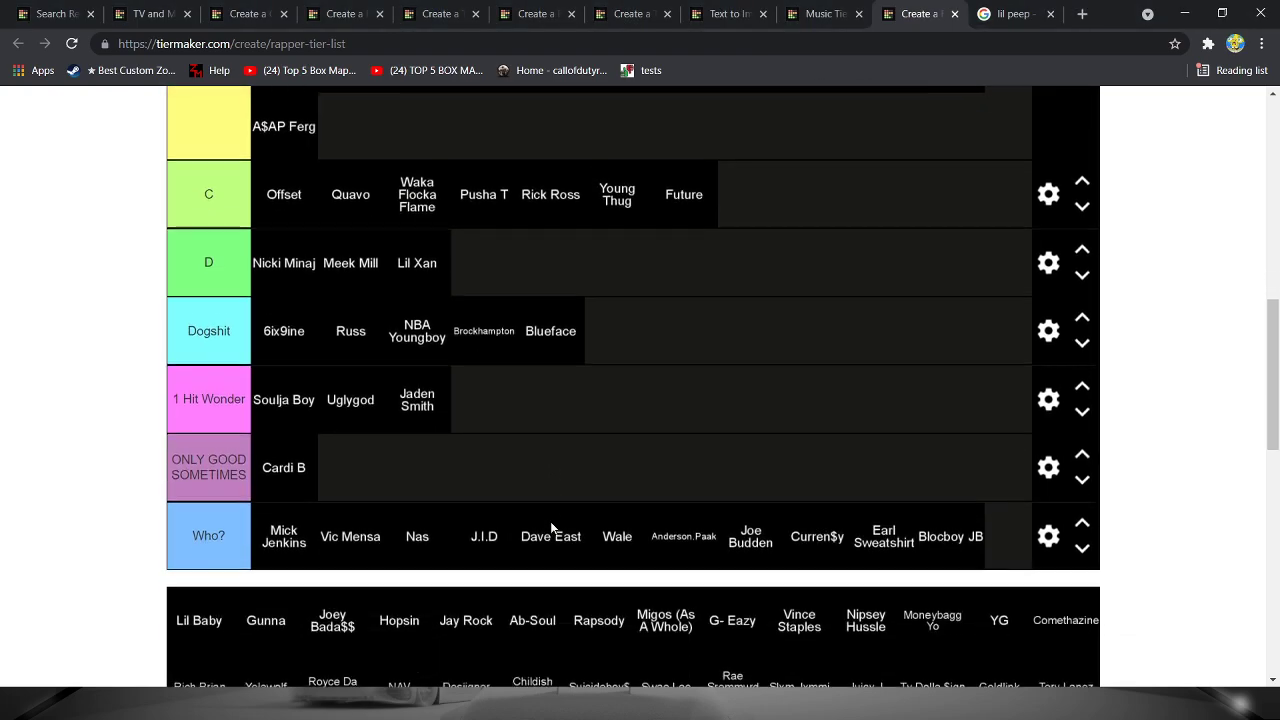
# - Rank Hopsin and G-Eazy in S / GOAT, Lil Baby in A, and Gunna and Migos in B
pyautogui.moveTo(192, 558)
pyautogui.mouseDown()
pyautogui.moveTo(374, 386)
pyautogui.moveTo(709, 208)
pyautogui.moveTo(867, 250)
pyautogui.moveTo(1034, 182)
pyautogui.moveTo(980, 285)
pyautogui.mouseUp()
pyautogui.scroll(3, 540, 300)
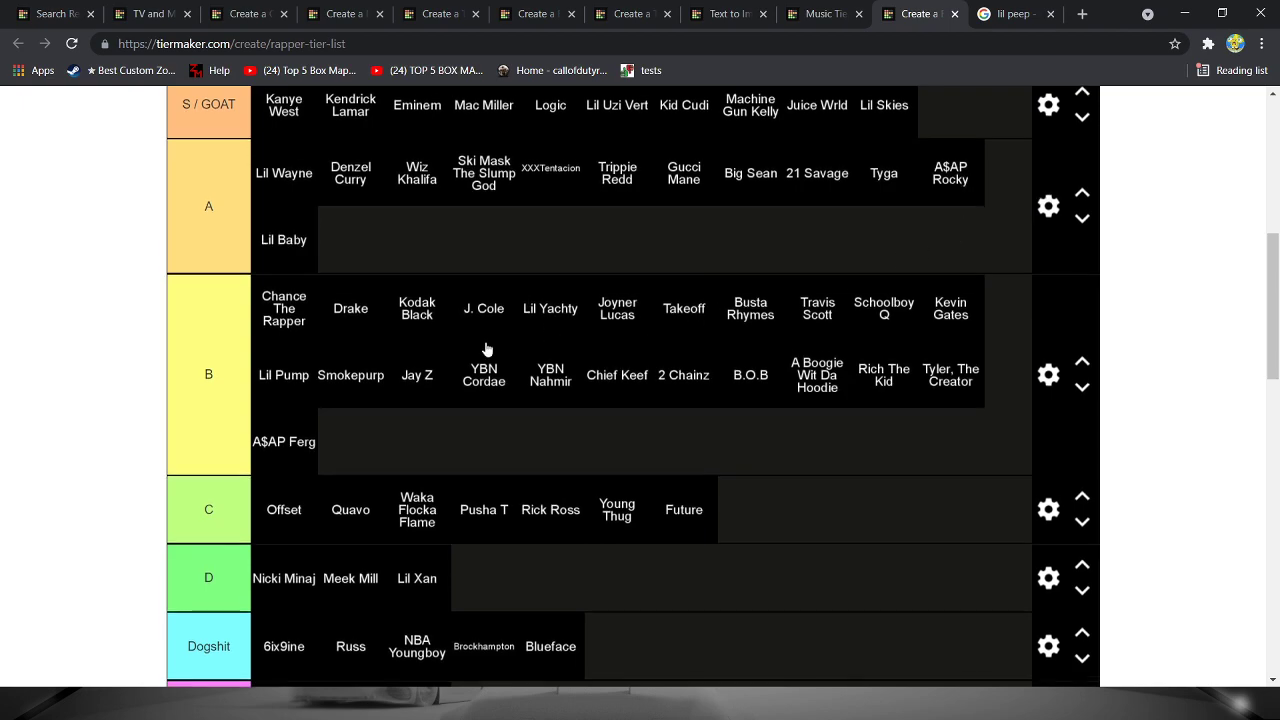
pyautogui.scroll(-3, 486, 348)
pyautogui.scroll(-1, 486, 348)
pyautogui.moveTo(205, 604)
pyautogui.mouseDown()
pyautogui.moveTo(380, 430)
pyautogui.moveTo(602, 130)
pyautogui.moveTo(560, 163)
pyautogui.mouseUp()
pyautogui.scroll(2, 420, 251)
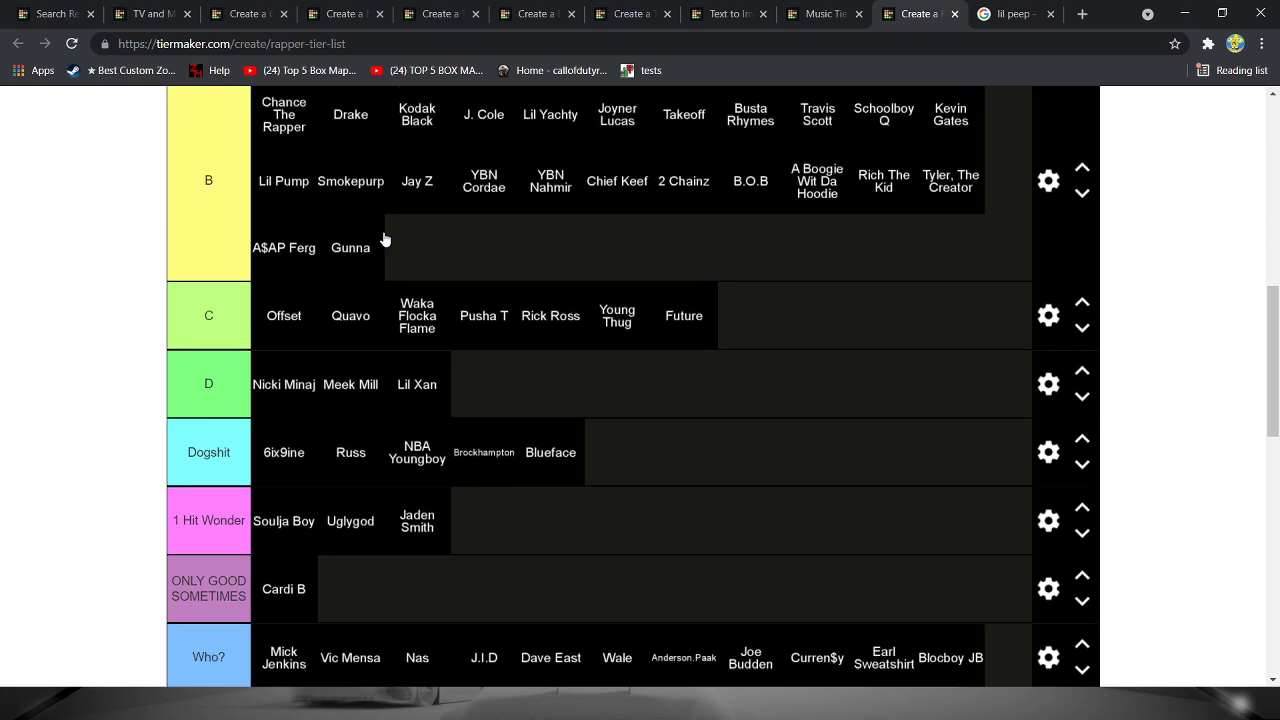
pyautogui.scroll(1, 378, 292)
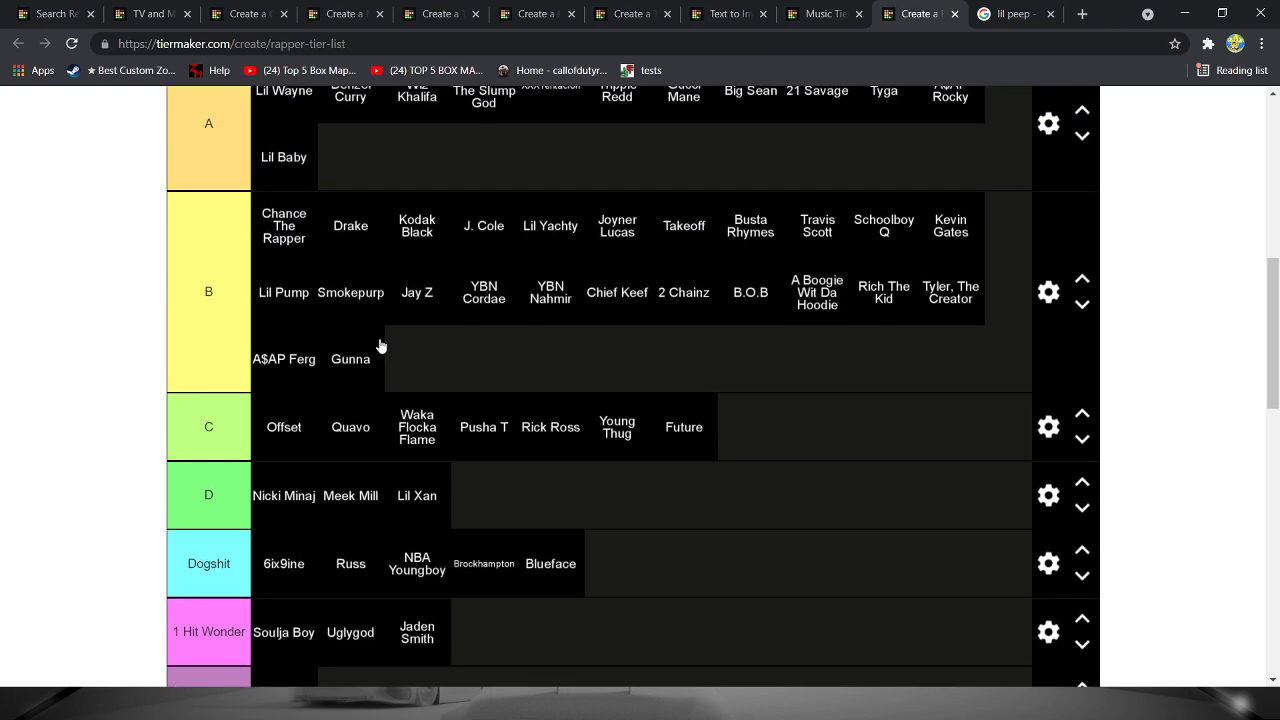
pyautogui.scroll(-4, 380, 346)
pyautogui.moveTo(230, 515)
pyautogui.mouseDown()
pyautogui.moveTo(296, 491)
pyautogui.moveTo(477, 307)
pyautogui.moveTo(575, 314)
pyautogui.moveTo(567, 321)
pyautogui.mouseUp()
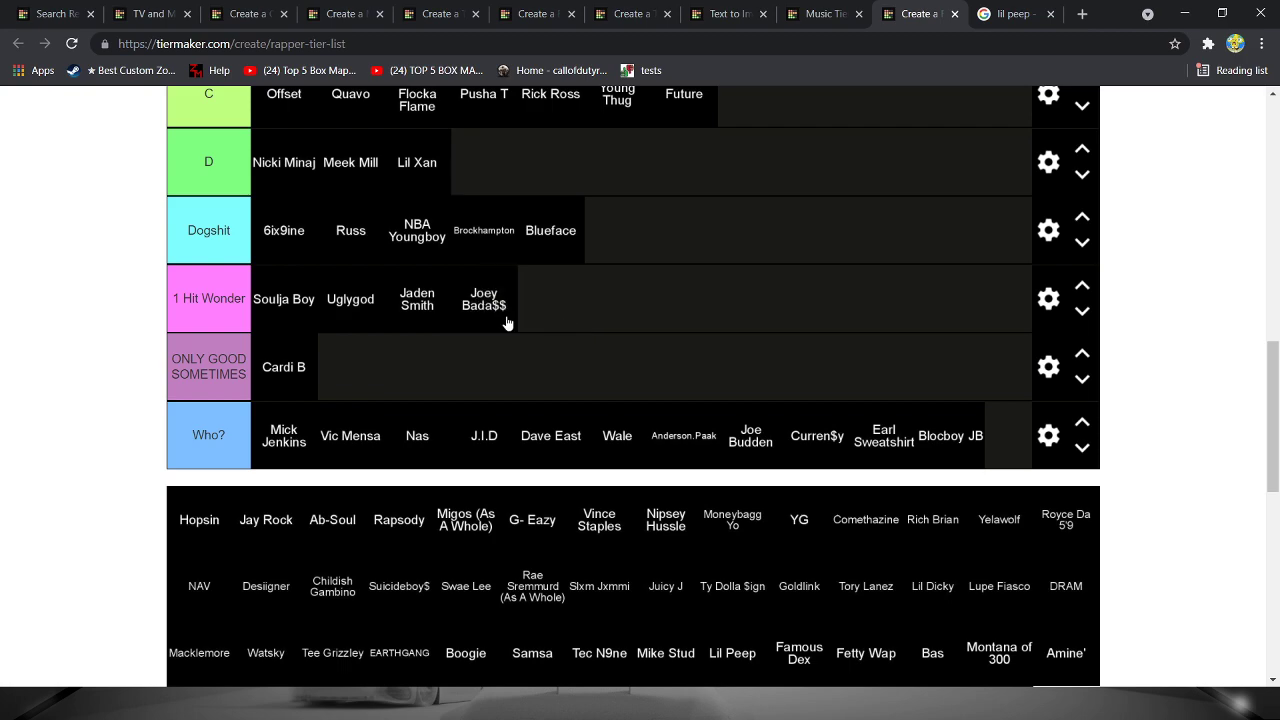
pyautogui.scroll(-1, 520, 383)
pyautogui.scroll(1, 520, 383)
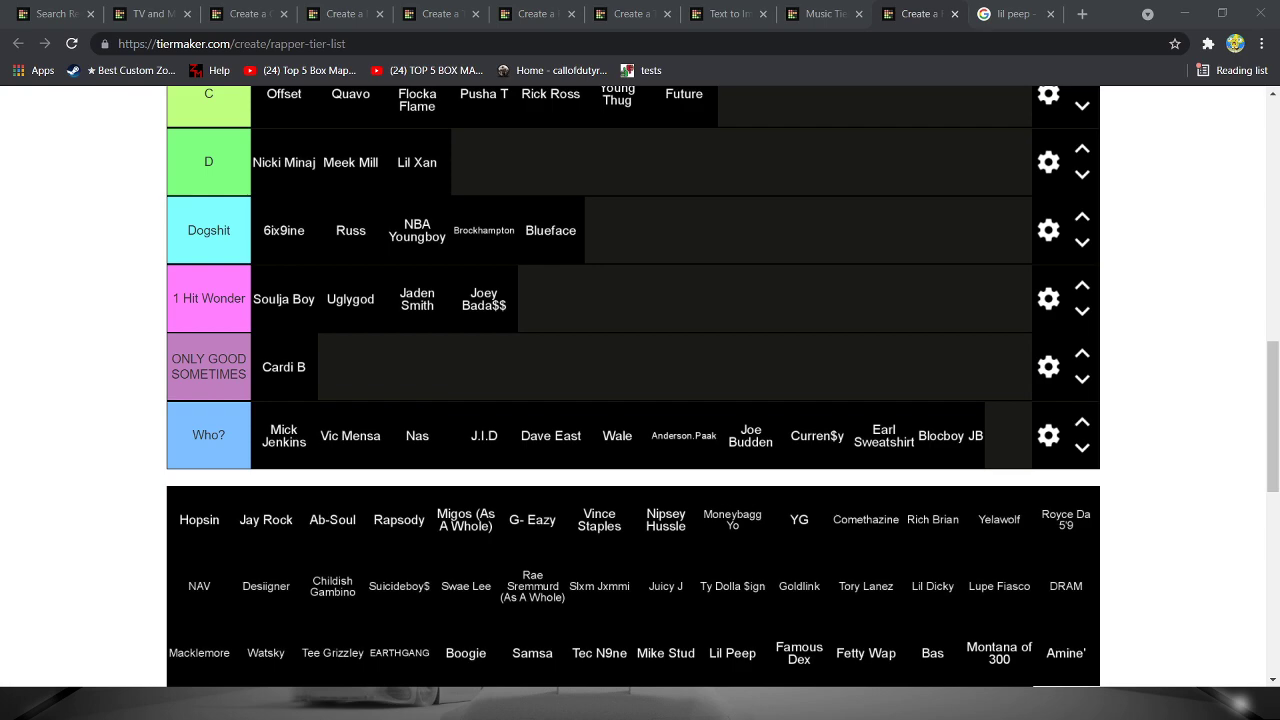
pyautogui.click(475, 380)
pyautogui.scroll(-1, 190, 440)
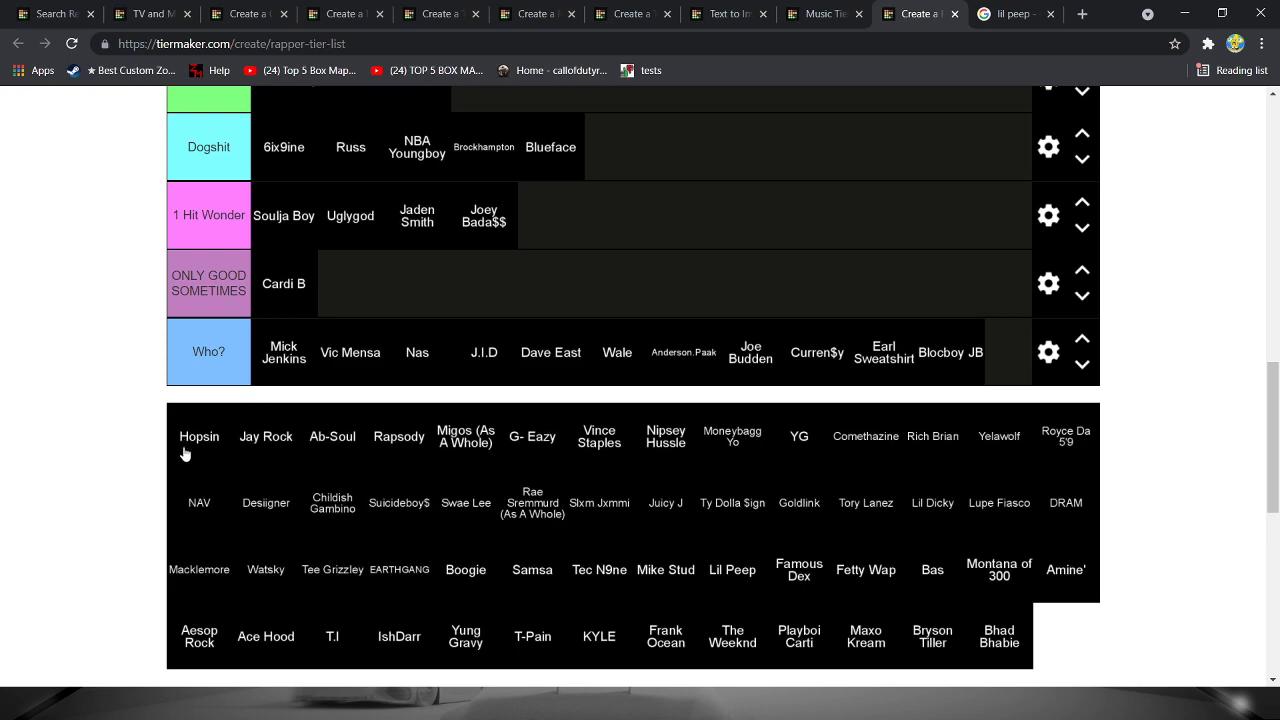
pyautogui.scroll(1, 190, 450)
pyautogui.moveTo(200, 522)
pyautogui.mouseDown()
pyautogui.moveTo(663, 262)
pyautogui.moveTo(838, 291)
pyautogui.moveTo(799, 248)
pyautogui.moveTo(952, 240)
pyautogui.moveTo(888, 284)
pyautogui.moveTo(997, 275)
pyautogui.mouseUp()
pyautogui.scroll(-6, 648, 449)
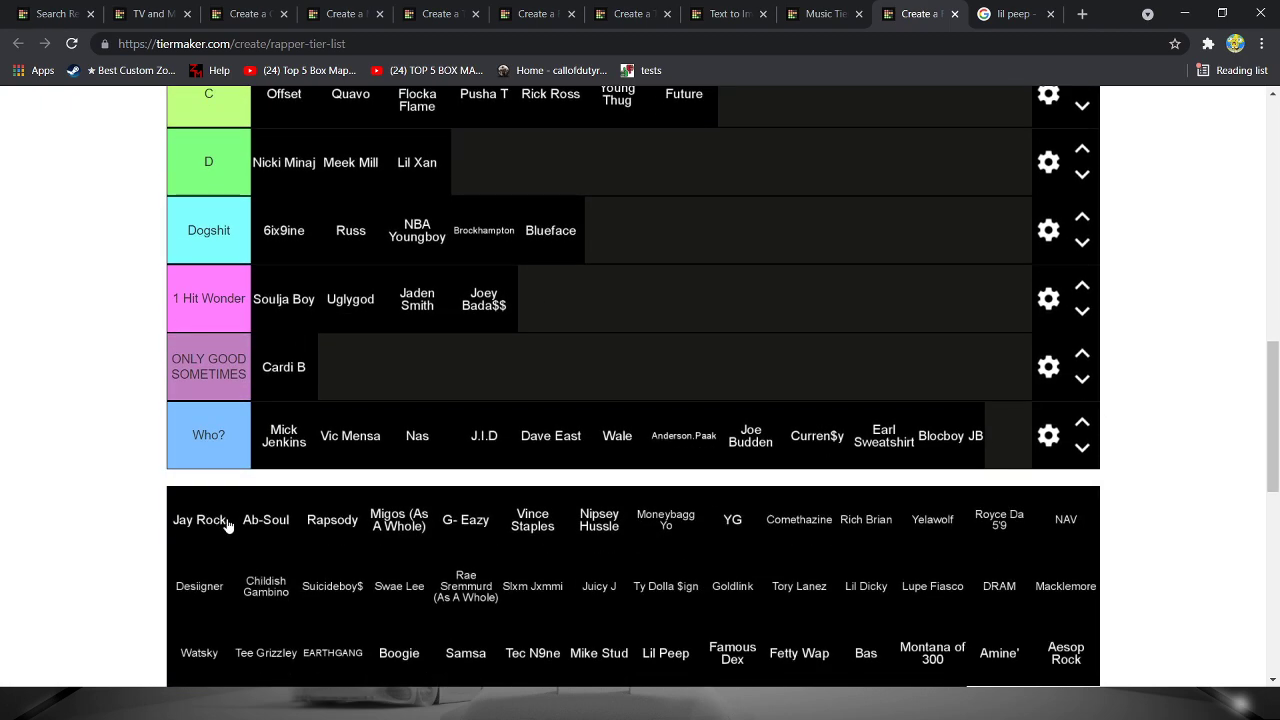
# - Put Jay Rock, Ab-Soul and Rapsody into the Who? tier
pyautogui.moveTo(229, 528)
pyautogui.mouseDown()
pyautogui.moveTo(1115, 423)
pyautogui.moveTo(977, 472)
pyautogui.mouseUp()
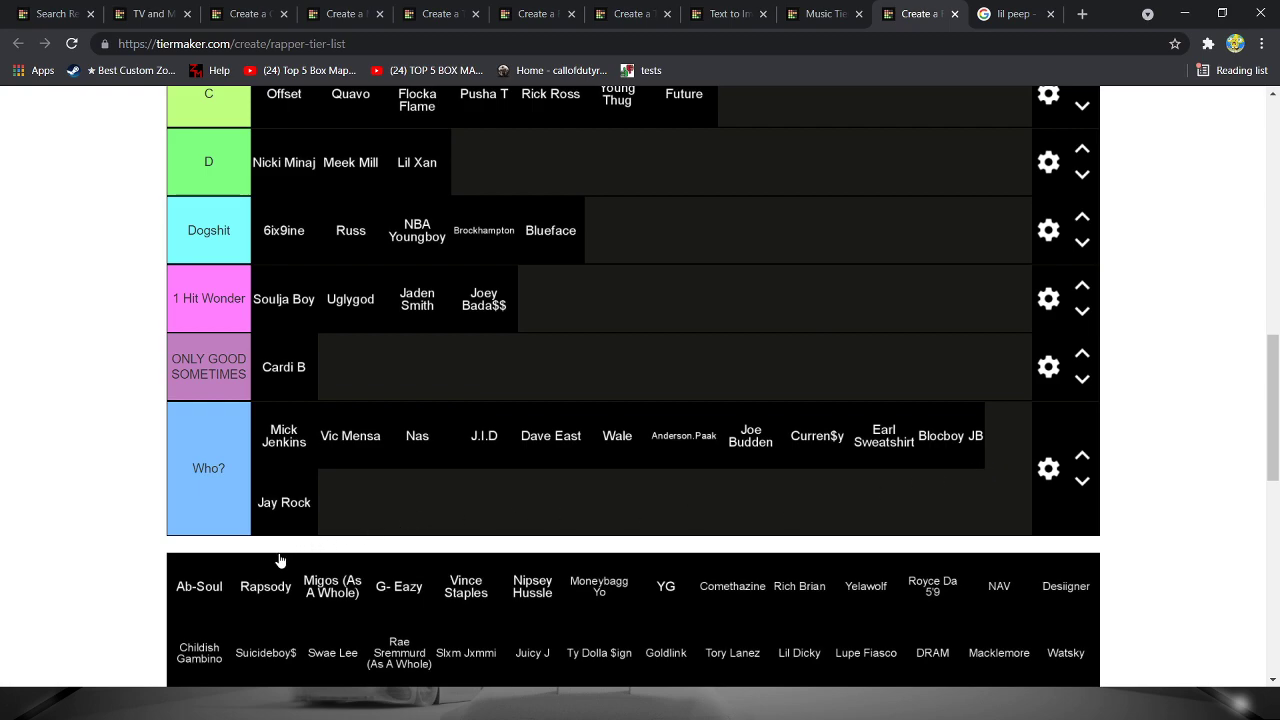
pyautogui.moveTo(214, 589)
pyautogui.mouseDown()
pyautogui.moveTo(400, 529)
pyautogui.moveTo(390, 512)
pyautogui.mouseUp()
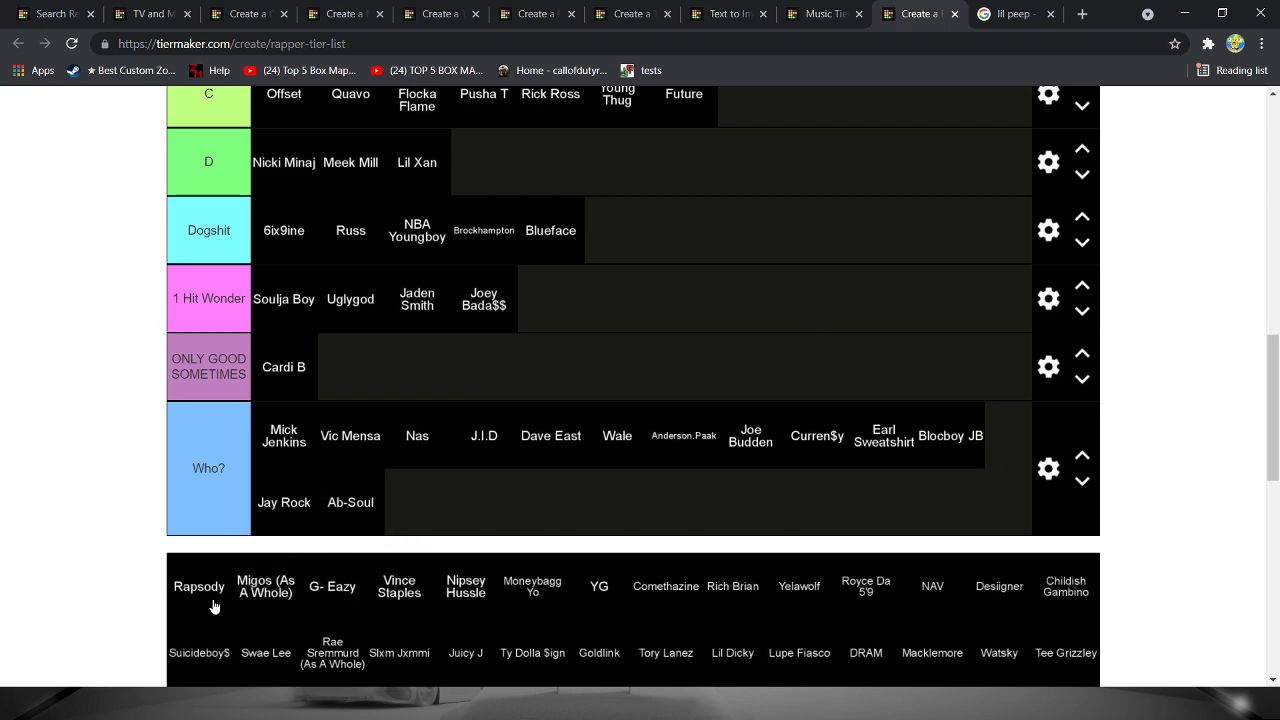
pyautogui.moveTo(213, 605); pyautogui.dragTo(420, 533)
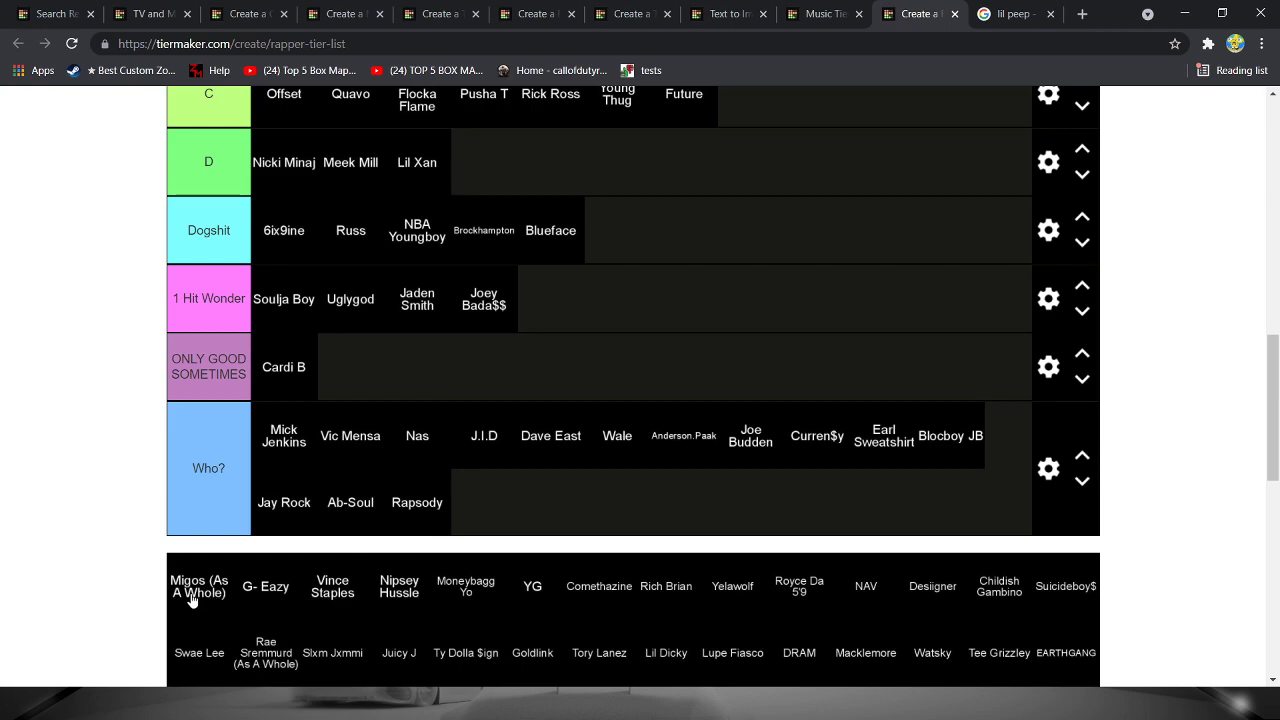
pyautogui.moveTo(193, 600)
pyautogui.mouseDown()
pyautogui.moveTo(130, 371)
pyautogui.moveTo(50, 413)
pyautogui.moveTo(356, 504)
pyautogui.moveTo(591, 369)
pyautogui.moveTo(612, 384)
pyautogui.mouseUp()
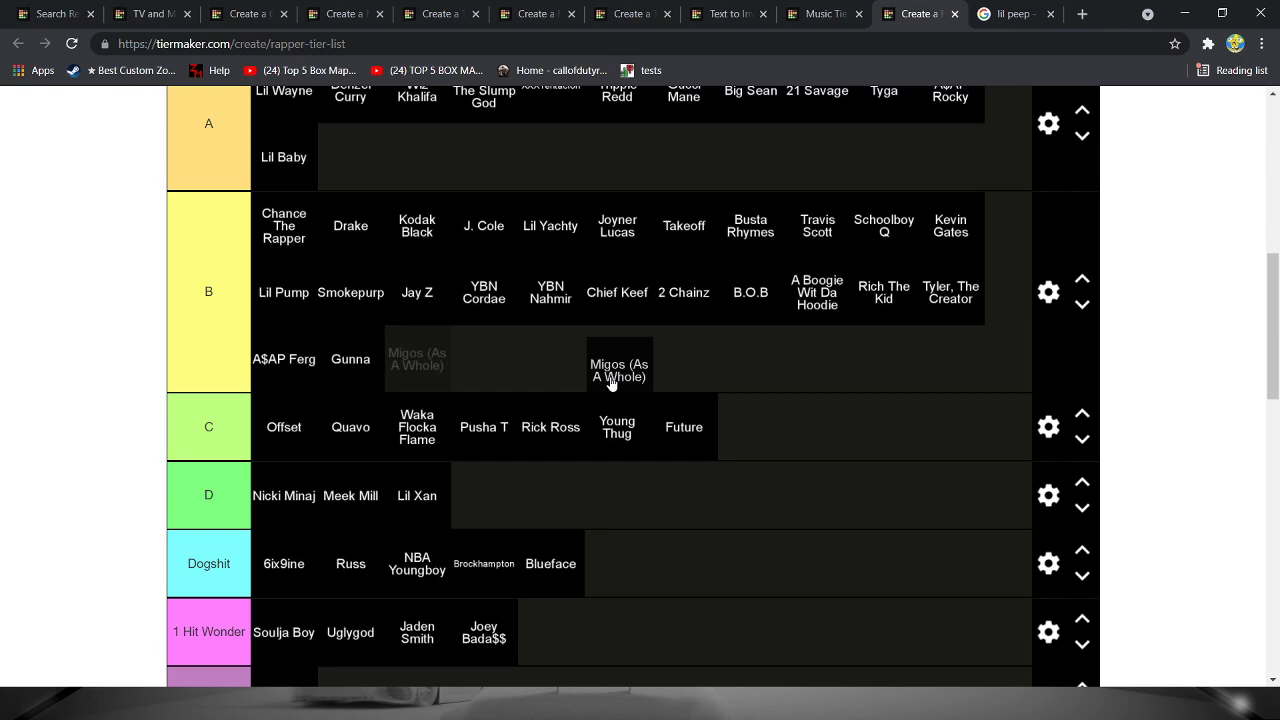
pyautogui.moveTo(612, 384); pyautogui.dragTo(612, 384)
# - Place Joey Bada$$ in 1 Hit Wonder, and Vince Staples and Nipsey Hussle in Who?
pyautogui.scroll(2, 452, 387)
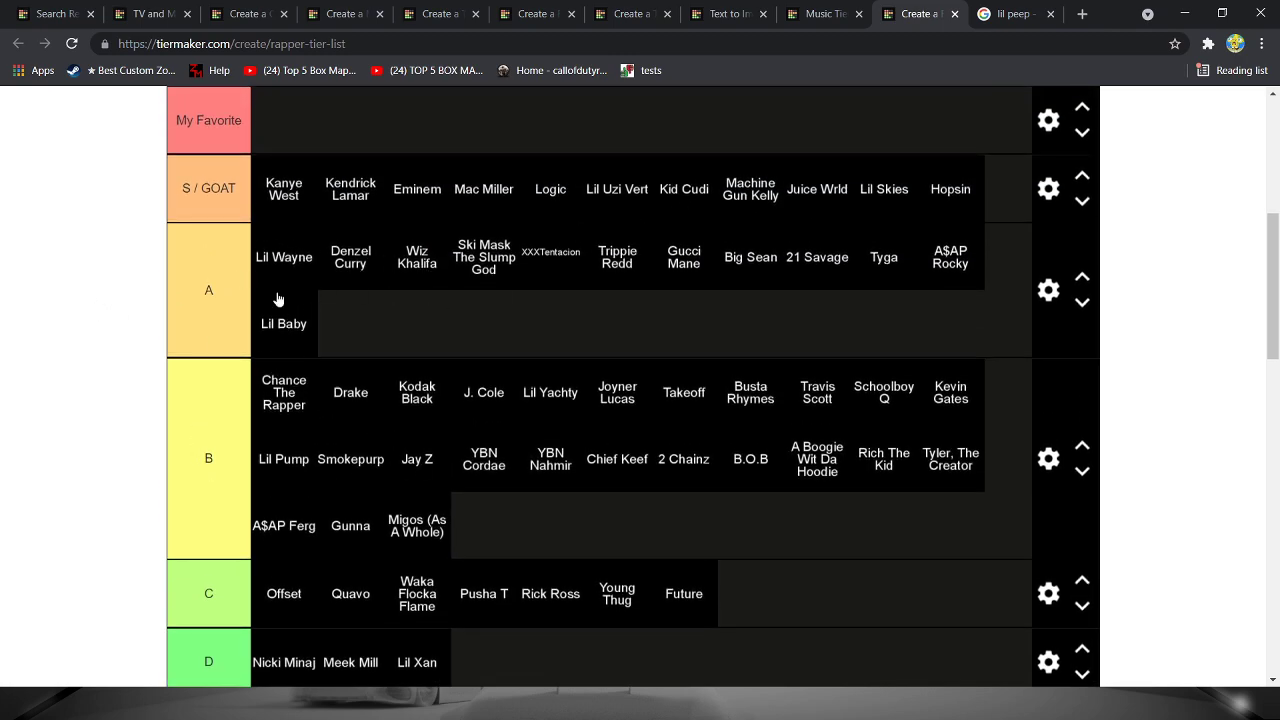
pyautogui.scroll(-6, 308, 340)
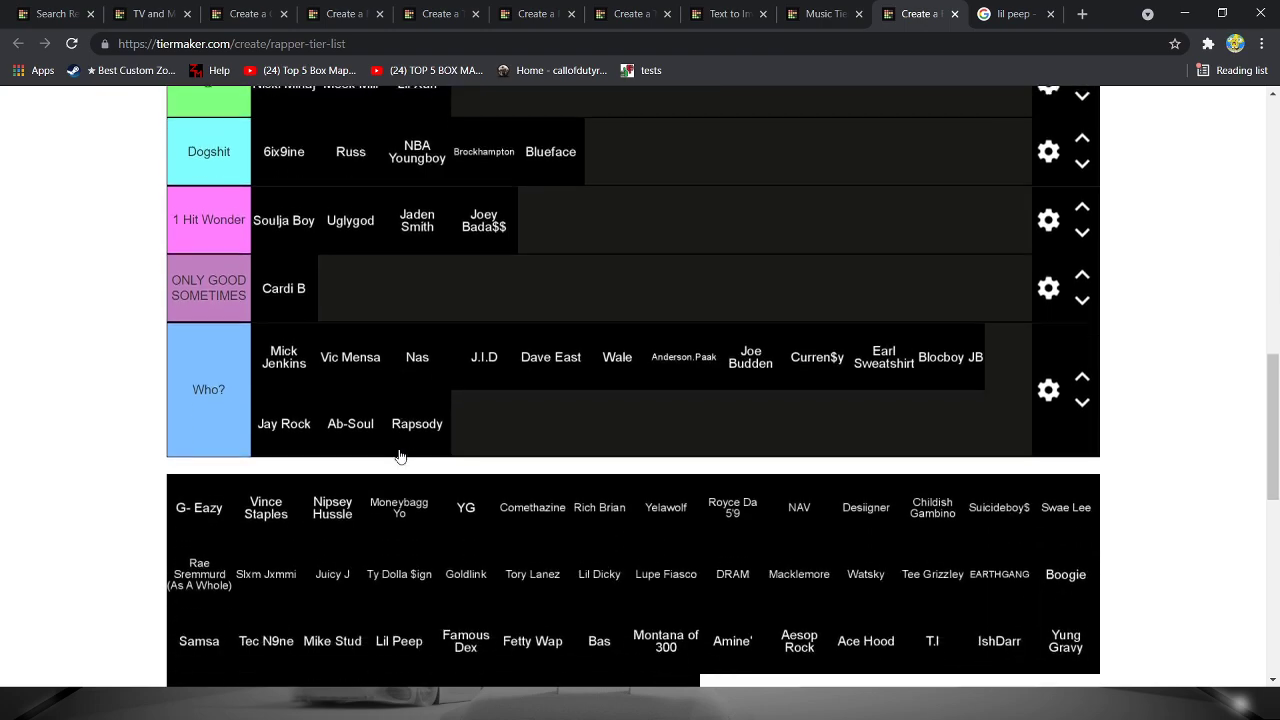
pyautogui.scroll(-1, 399, 456)
pyautogui.scroll(5, 142, 390)
pyautogui.moveTo(206, 421)
pyautogui.mouseDown()
pyautogui.moveTo(142, 390)
pyautogui.moveTo(820, 383)
pyautogui.moveTo(543, 491)
pyautogui.moveTo(481, 433)
pyautogui.moveTo(520, 460)
pyautogui.moveTo(510, 390)
pyautogui.moveTo(357, 530)
pyautogui.moveTo(119, 543)
pyautogui.moveTo(410, 511)
pyautogui.moveTo(423, 411)
pyautogui.moveTo(569, 369)
pyautogui.moveTo(563, 420)
pyautogui.mouseUp()
pyautogui.scroll(3, 165, 383)
pyautogui.scroll(-2, 561, 424)
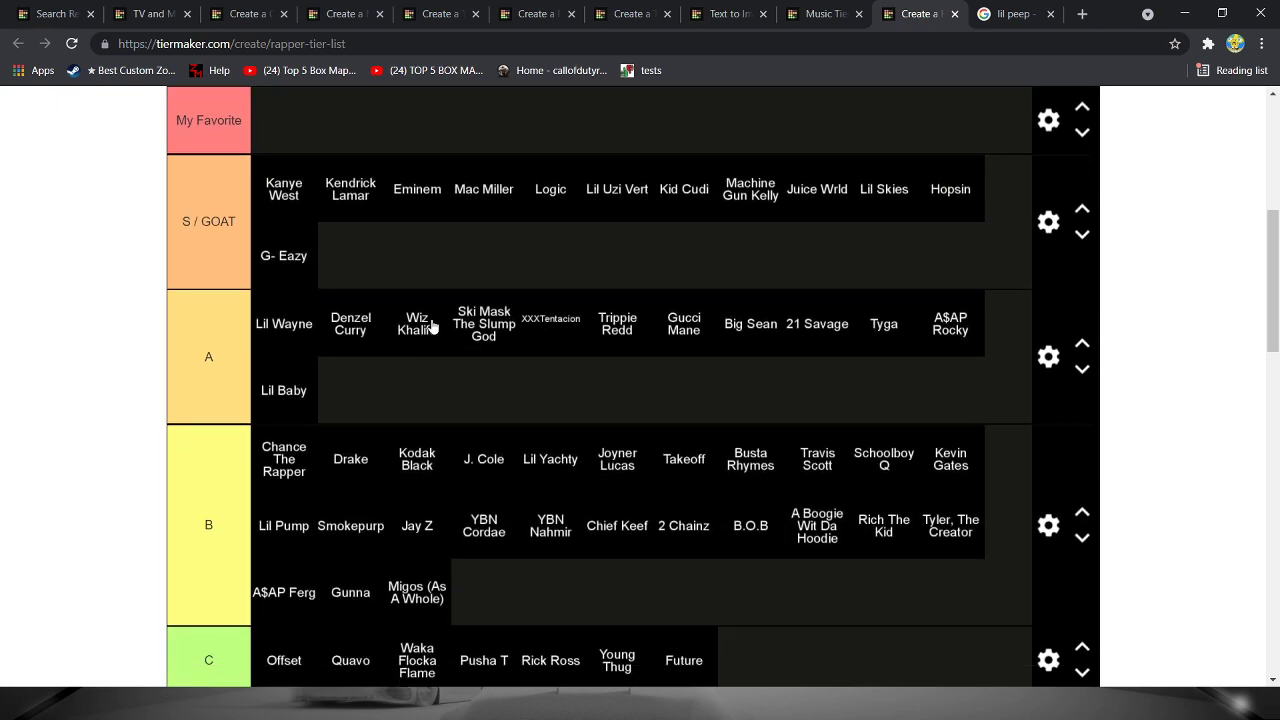
pyautogui.scroll(-9, 420, 330)
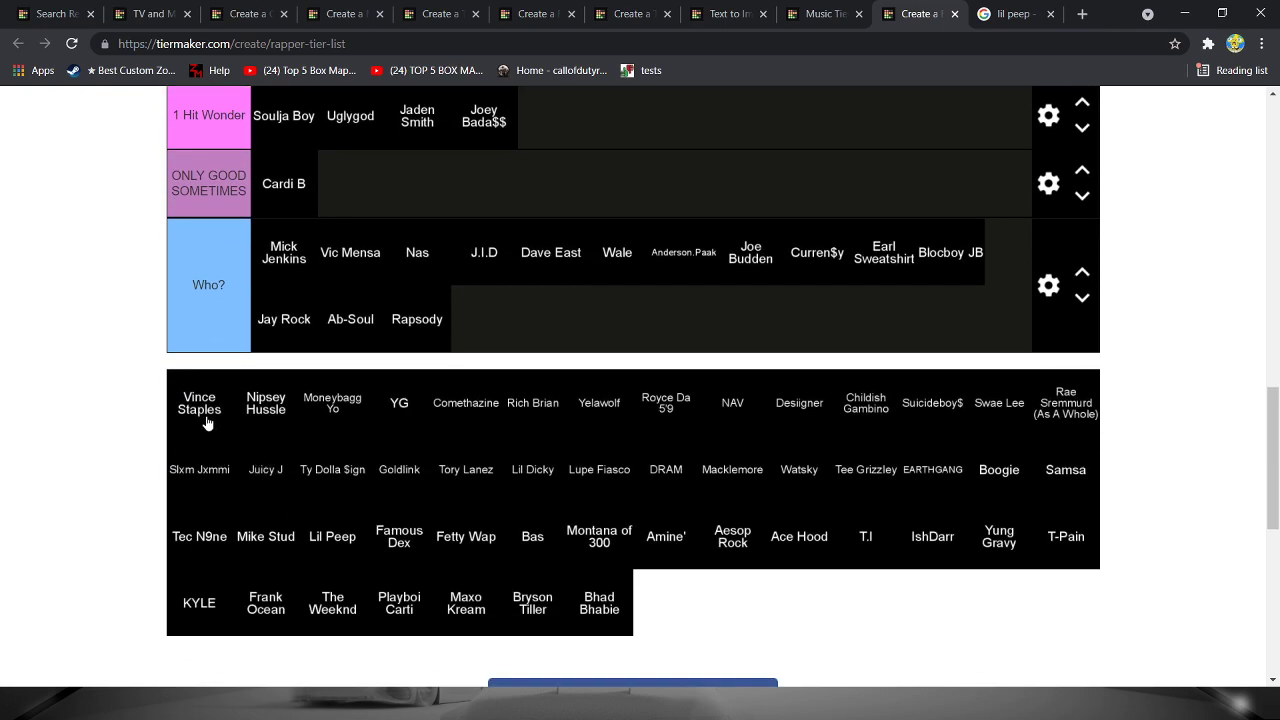
pyautogui.moveTo(206, 422)
pyautogui.mouseDown()
pyautogui.moveTo(63, 363)
pyautogui.moveTo(652, 410)
pyautogui.moveTo(606, 340)
pyautogui.moveTo(590, 350)
pyautogui.mouseUp()
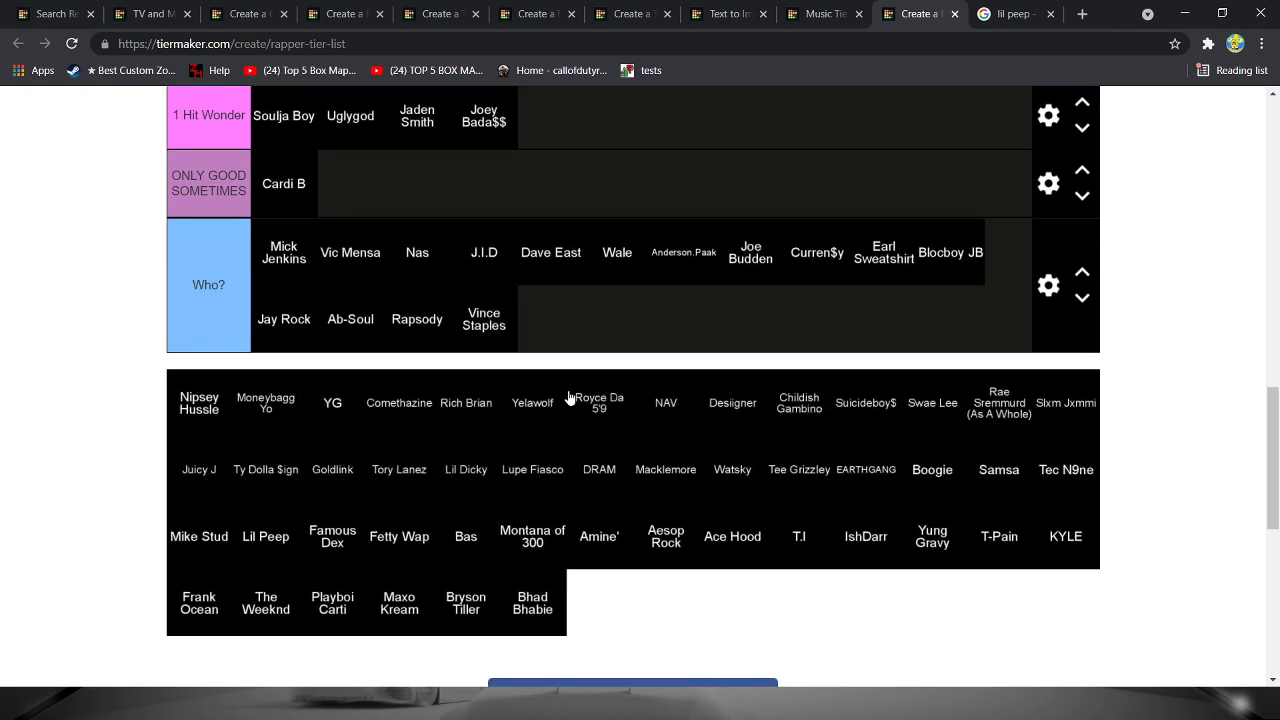
pyautogui.scroll(10, 569, 398)
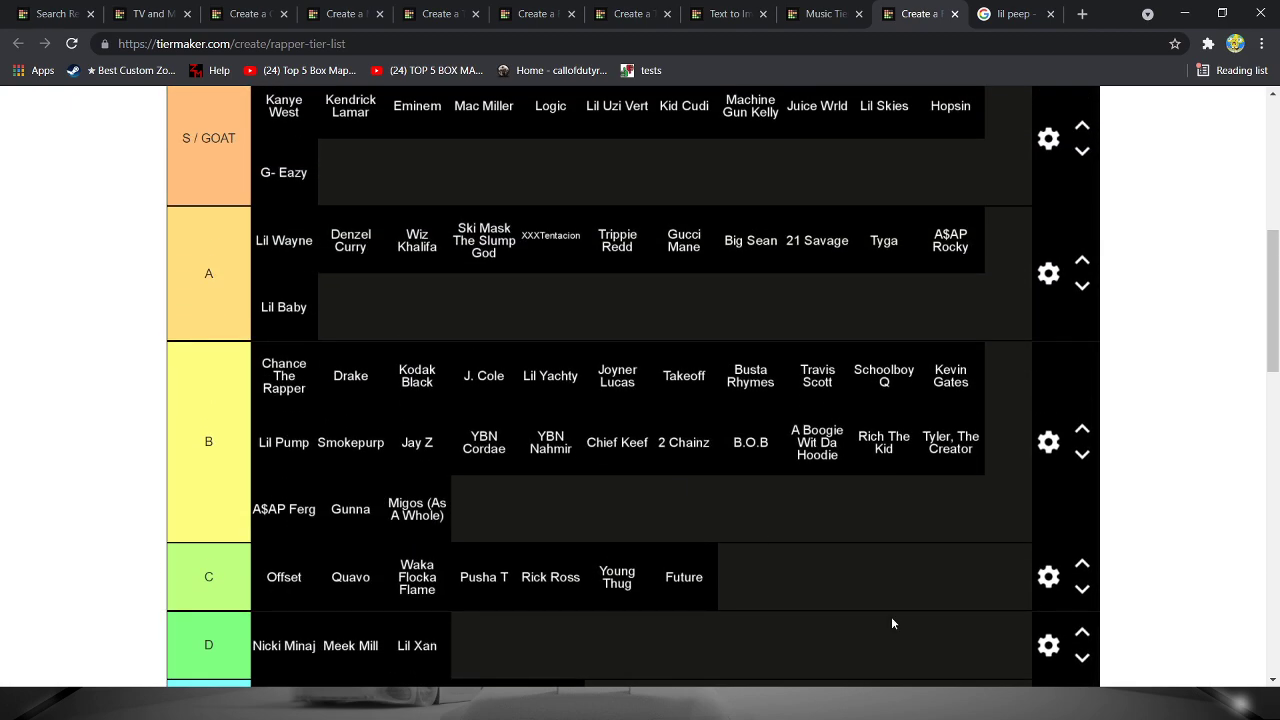
pyautogui.scroll(1, 716, 570)
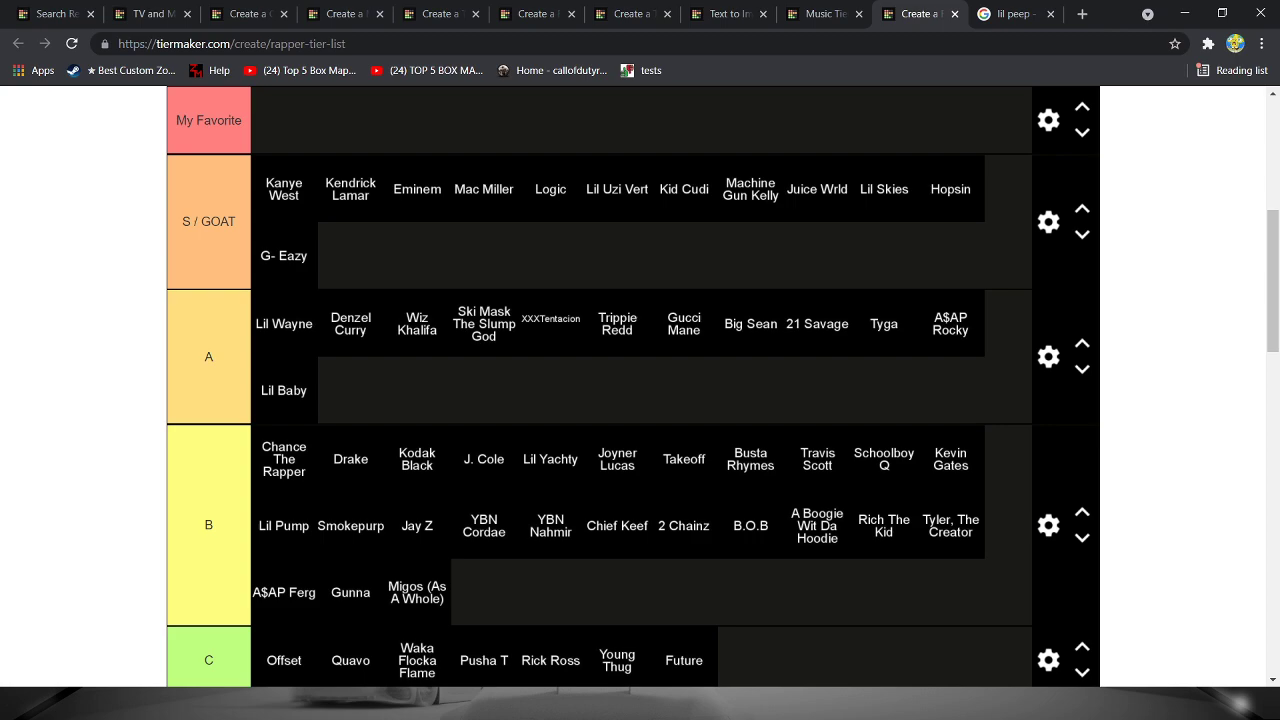
pyautogui.scroll(-8, 715, 565)
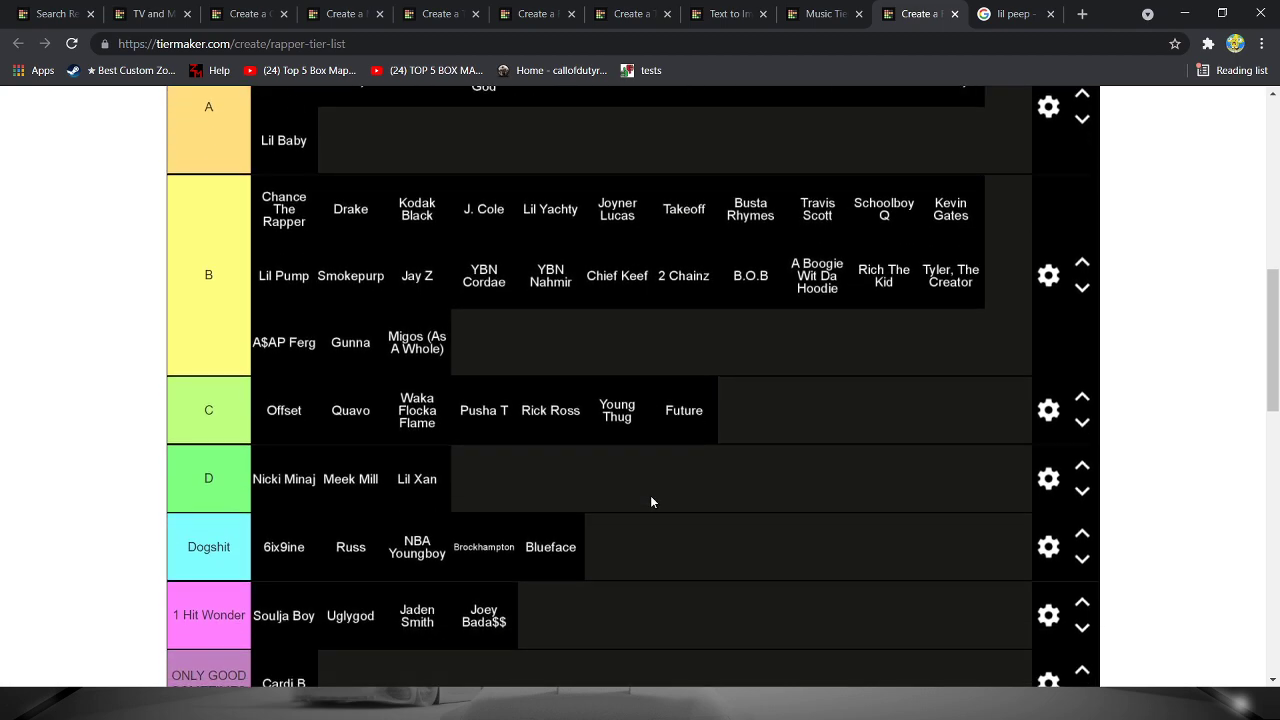
pyautogui.scroll(1, 340, 520)
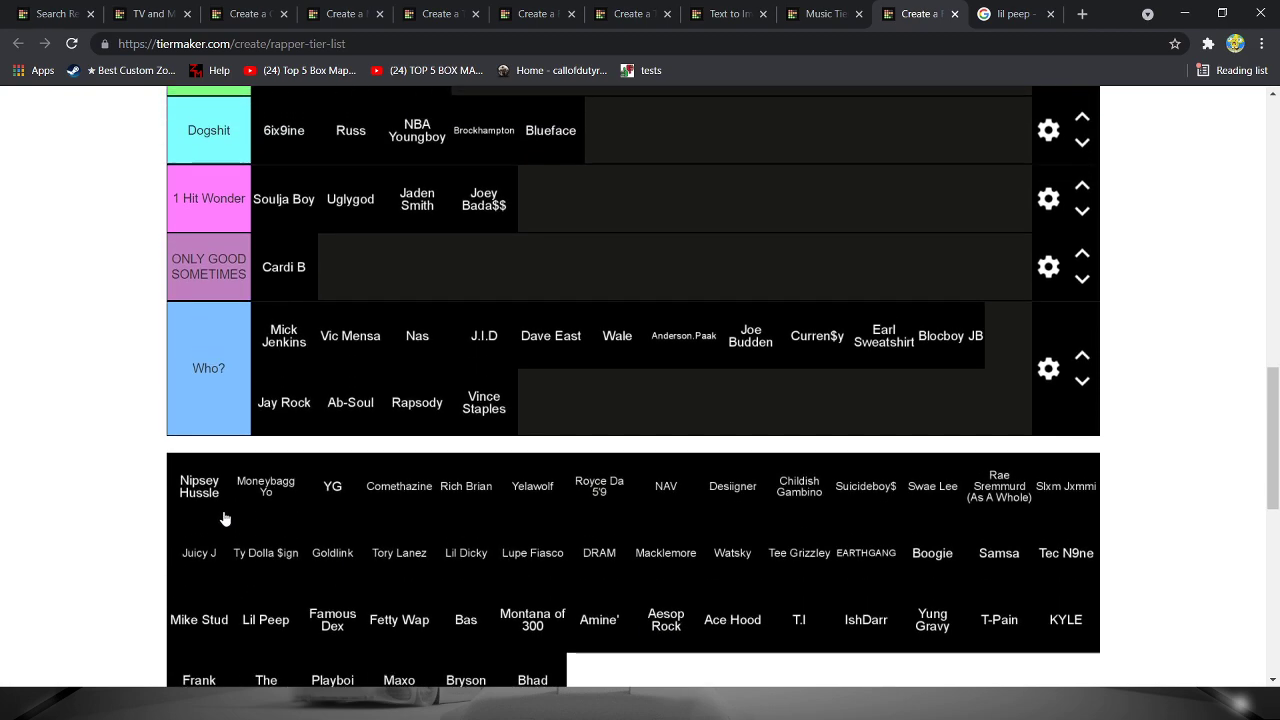
# - Drag four more pool tiles into their tiers, then Yelawolf into Who?
pyautogui.moveTo(205, 510)
pyautogui.mouseDown()
pyautogui.moveTo(735, 415)
pyautogui.moveTo(722, 450)
pyautogui.mouseUp()
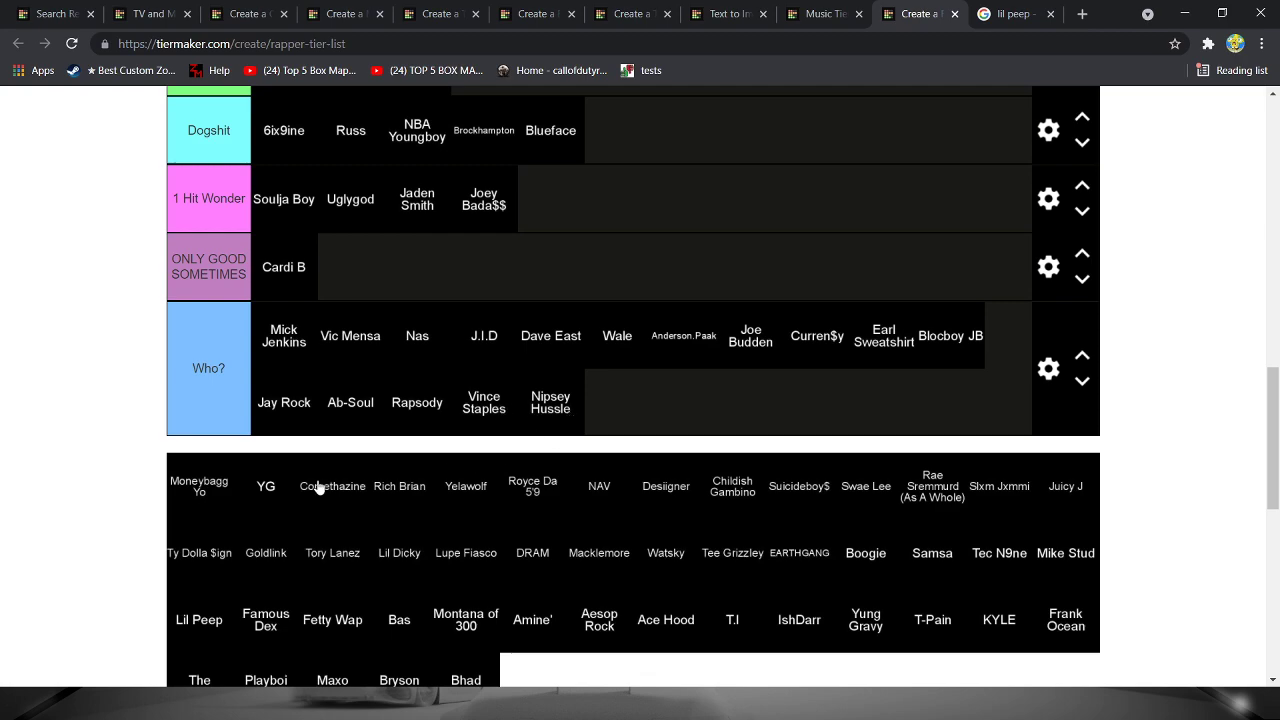
pyautogui.moveTo(222, 494)
pyautogui.mouseDown()
pyautogui.moveTo(215, 378)
pyautogui.moveTo(717, 331)
pyautogui.moveTo(690, 344)
pyautogui.mouseUp()
pyautogui.scroll(-3, 569, 449)
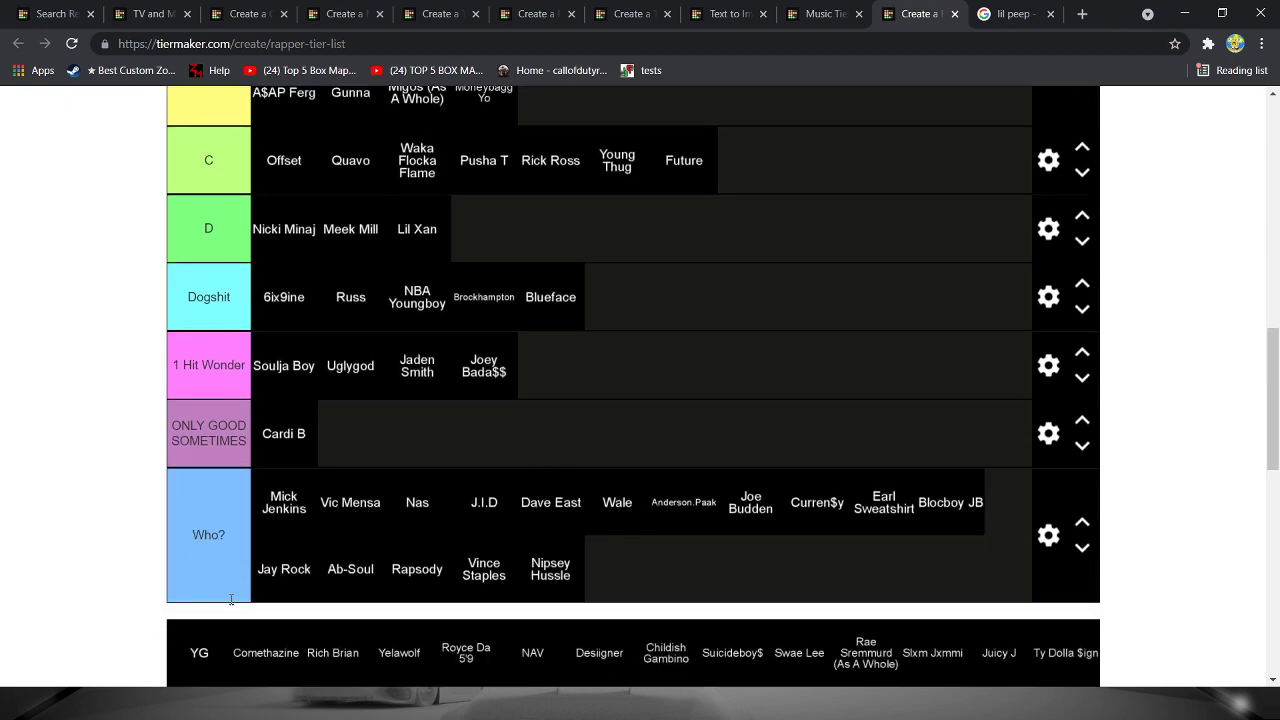
pyautogui.moveTo(192, 647)
pyautogui.mouseDown()
pyautogui.moveTo(137, 420)
pyautogui.moveTo(363, 354)
pyautogui.moveTo(455, 226)
pyautogui.moveTo(451, 246)
pyautogui.mouseUp()
pyautogui.scroll(-1, 357, 292)
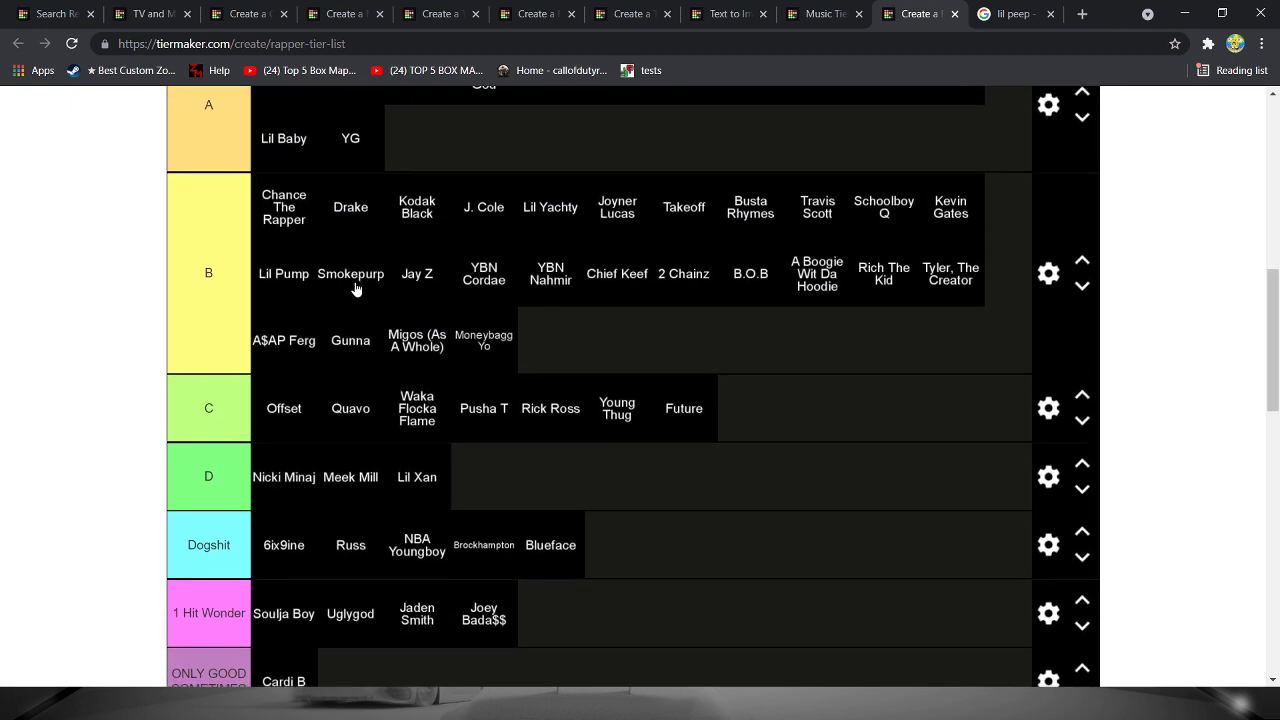
pyautogui.scroll(3, 355, 289)
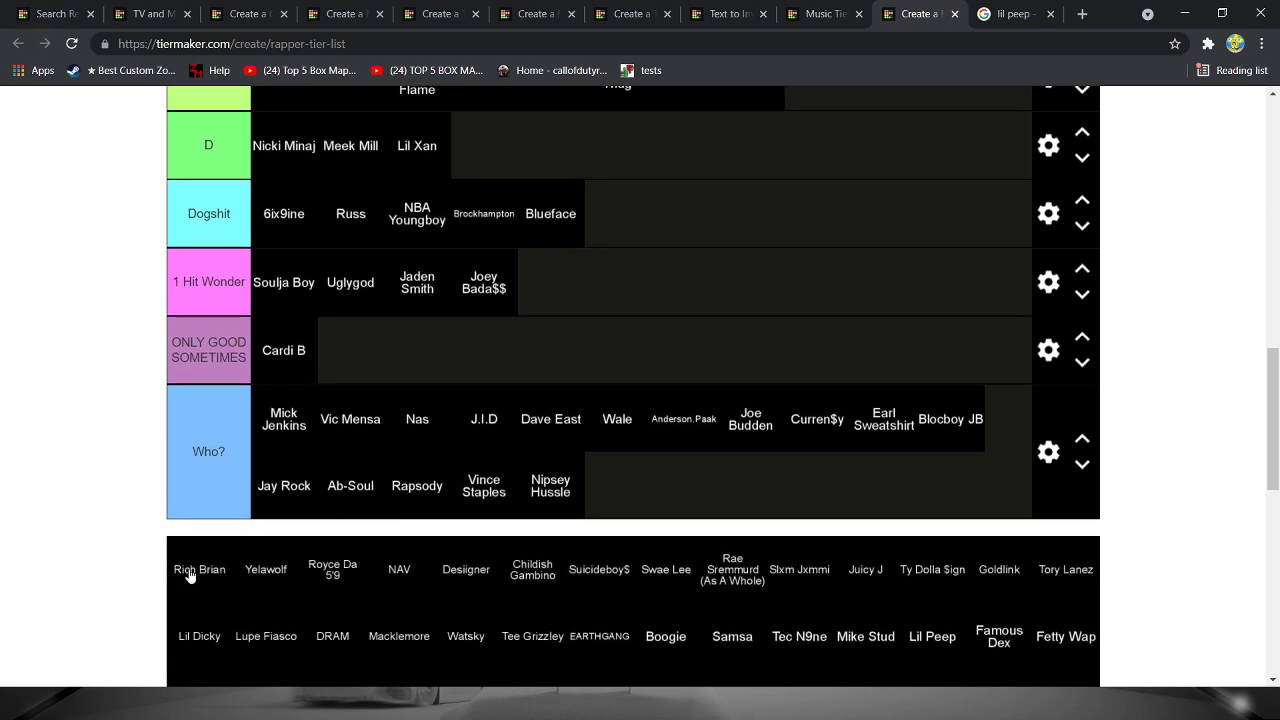
pyautogui.moveTo(195, 576)
pyautogui.mouseDown()
pyautogui.moveTo(290, 318)
pyautogui.moveTo(460, 205)
pyautogui.moveTo(430, 228)
pyautogui.mouseUp()
pyautogui.scroll(4, 290, 318)
pyautogui.scroll(-5, 195, 560)
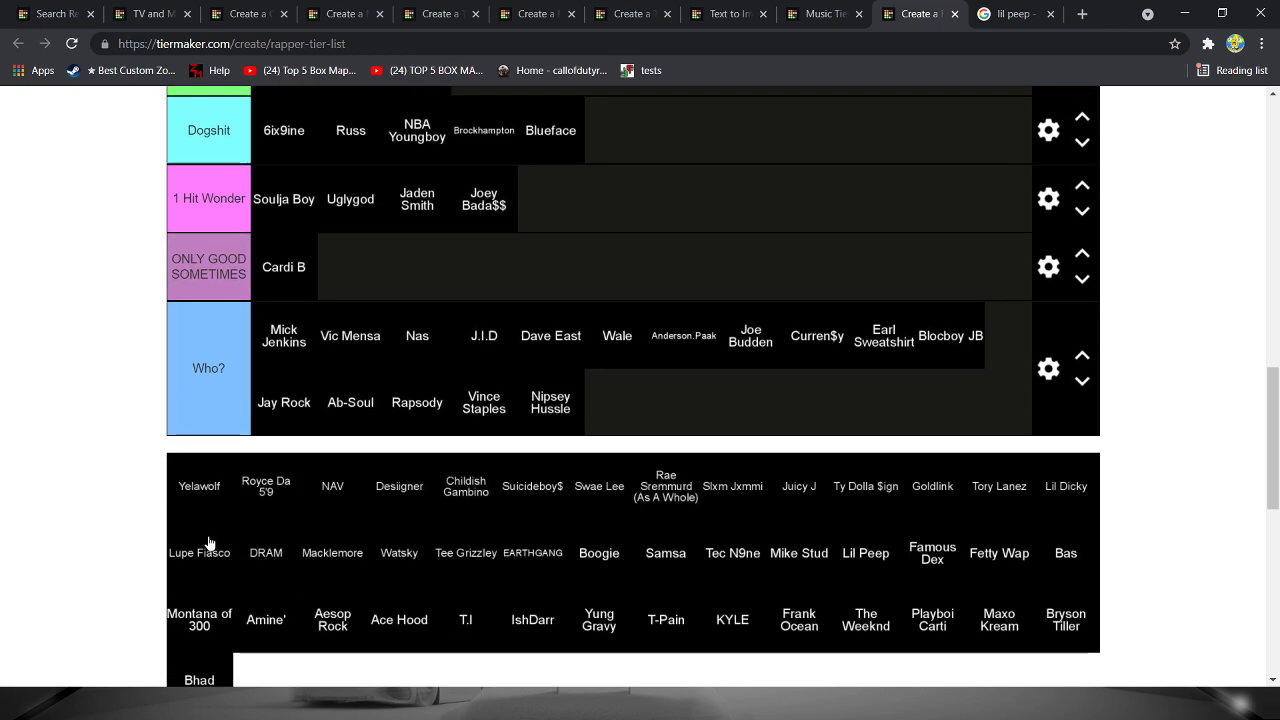
pyautogui.moveTo(213, 502)
pyautogui.mouseDown()
pyautogui.moveTo(271, 451)
pyautogui.moveTo(317, 200)
pyautogui.moveTo(275, 383)
pyautogui.moveTo(423, 357)
pyautogui.moveTo(723, 423)
pyautogui.moveTo(665, 471)
pyautogui.mouseUp()
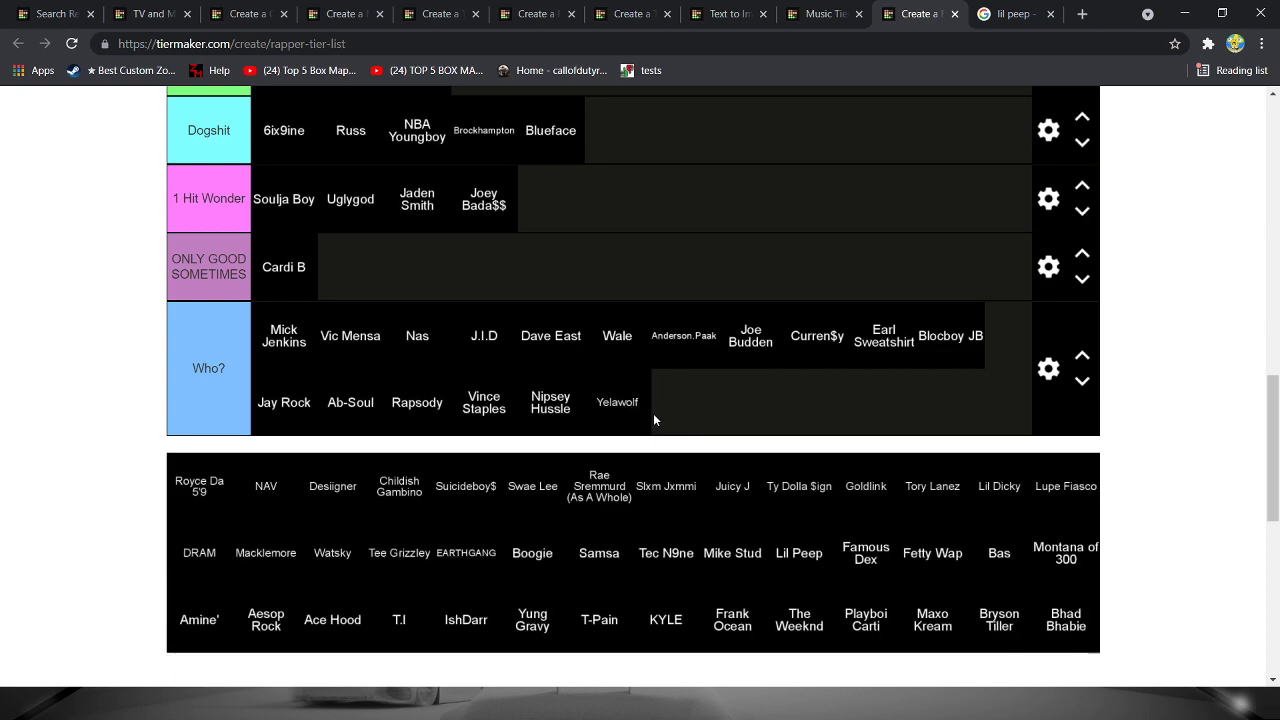
pyautogui.scroll(-1, 634, 416)
pyautogui.scroll(1, 180, 470)
# - Rank Royce Da 5'9 in Who?, NAV and Childish Gambino in C, and Desiigner in D
pyautogui.moveTo(199, 493)
pyautogui.mouseDown()
pyautogui.moveTo(709, 425)
pyautogui.moveTo(700, 415)
pyautogui.mouseUp()
pyautogui.moveTo(200, 498)
pyautogui.mouseDown()
pyautogui.moveTo(120, 386)
pyautogui.moveTo(434, 366)
pyautogui.moveTo(825, 232)
pyautogui.moveTo(880, 250)
pyautogui.mouseUp()
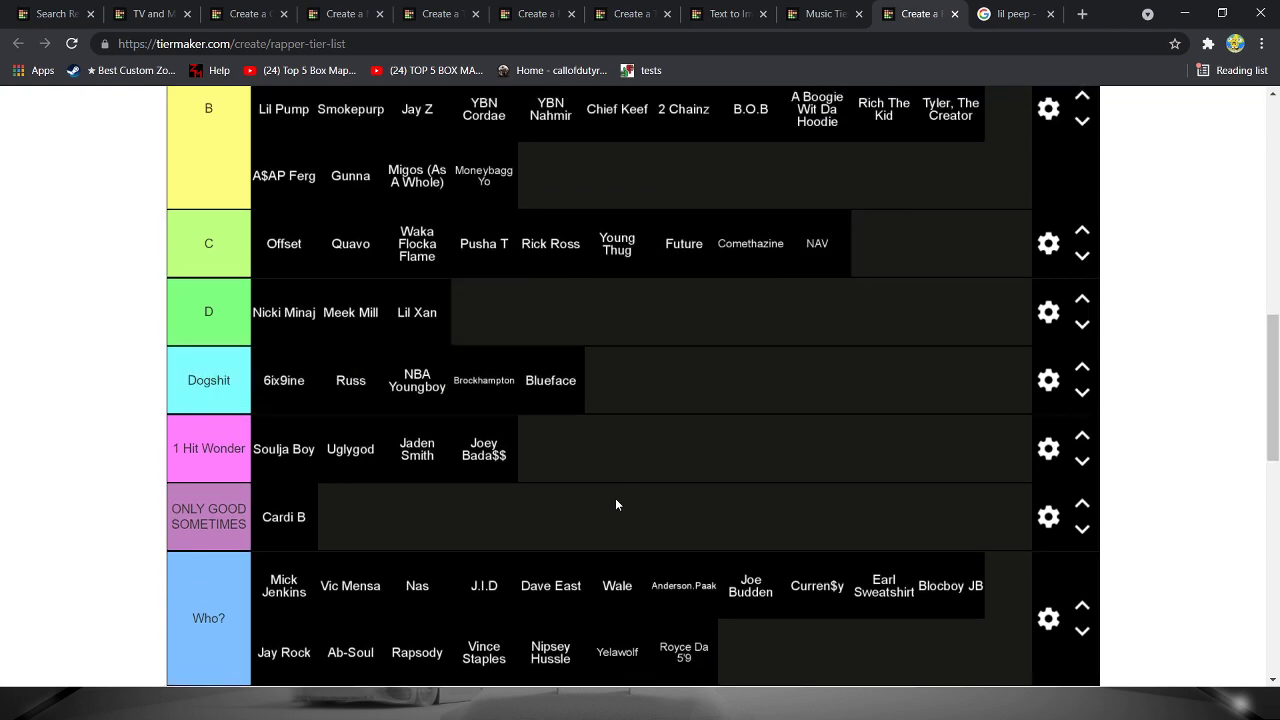
pyautogui.scroll(-3, 290, 497)
pyautogui.moveTo(213, 500)
pyautogui.mouseDown()
pyautogui.moveTo(206, 470)
pyautogui.moveTo(757, 240)
pyautogui.moveTo(934, 249)
pyautogui.moveTo(815, 322)
pyautogui.mouseUp()
pyautogui.scroll(-2, 282, 466)
pyautogui.scroll(1, 464, 368)
pyautogui.scroll(-1, 466, 366)
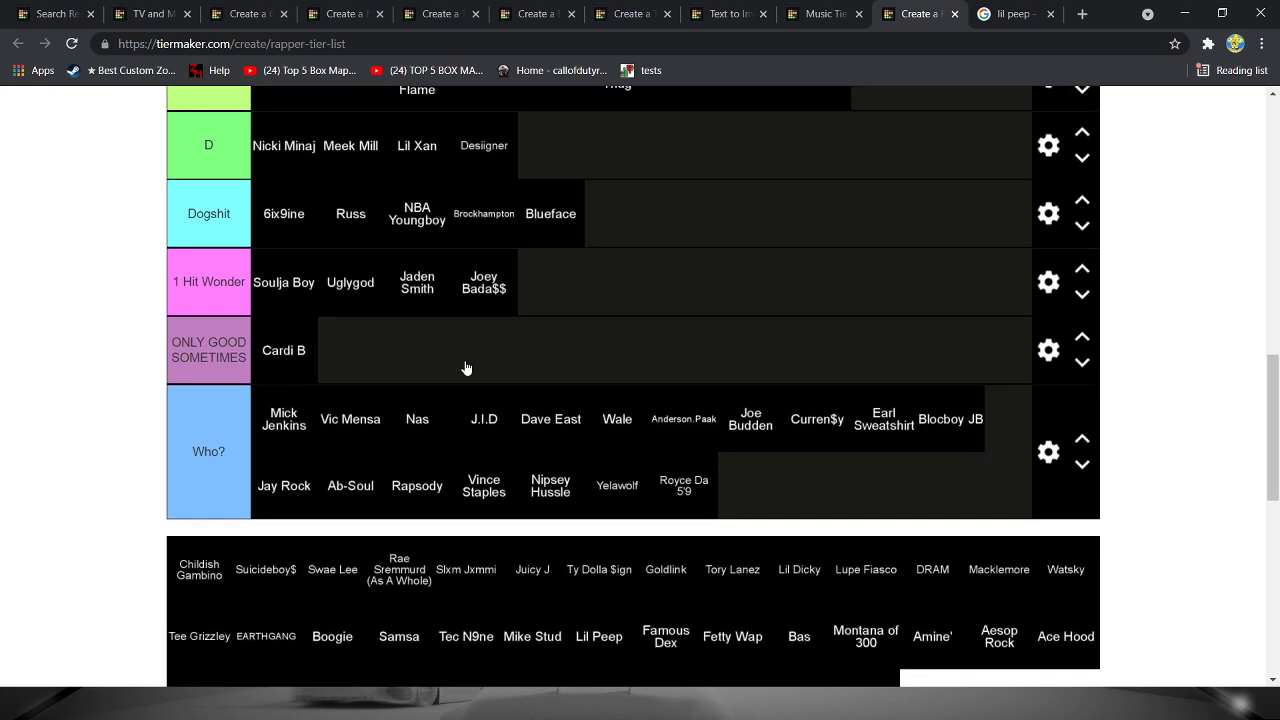
pyautogui.scroll(1, 464, 368)
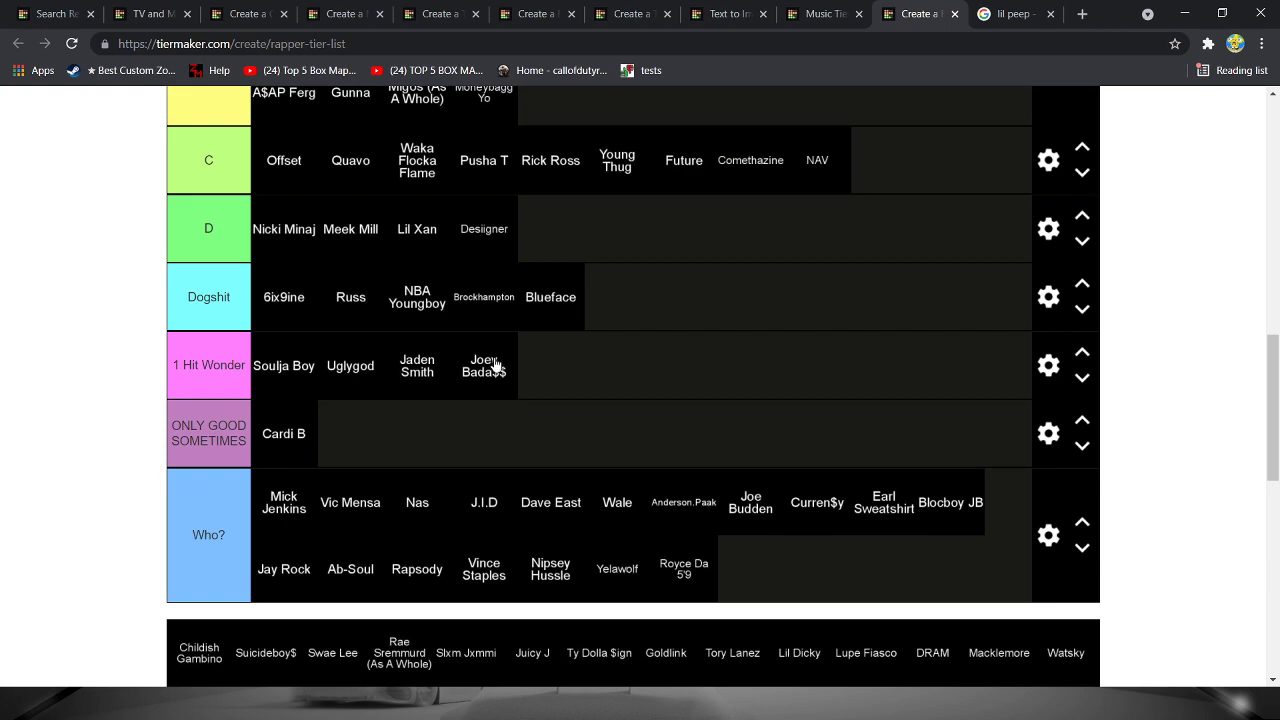
pyautogui.scroll(3, 470, 369)
pyautogui.scroll(3, 473, 370)
pyautogui.scroll(-3, 532, 466)
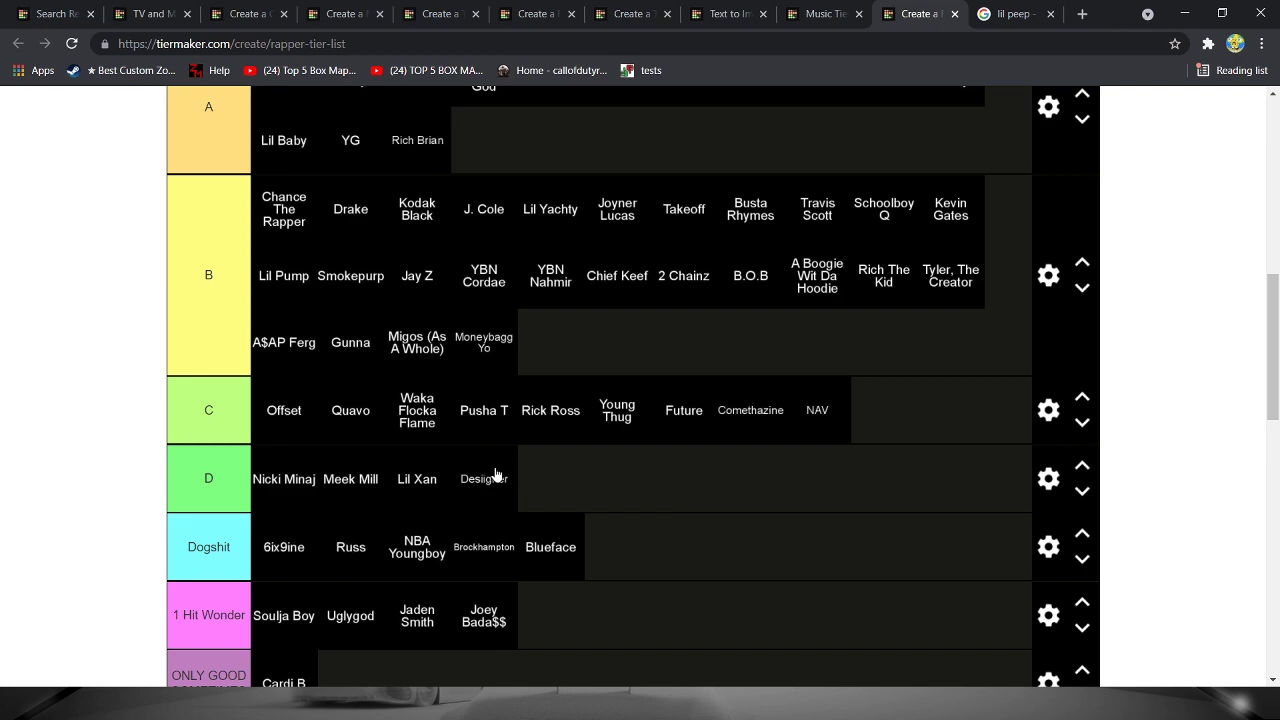
pyautogui.scroll(-3, 495, 473)
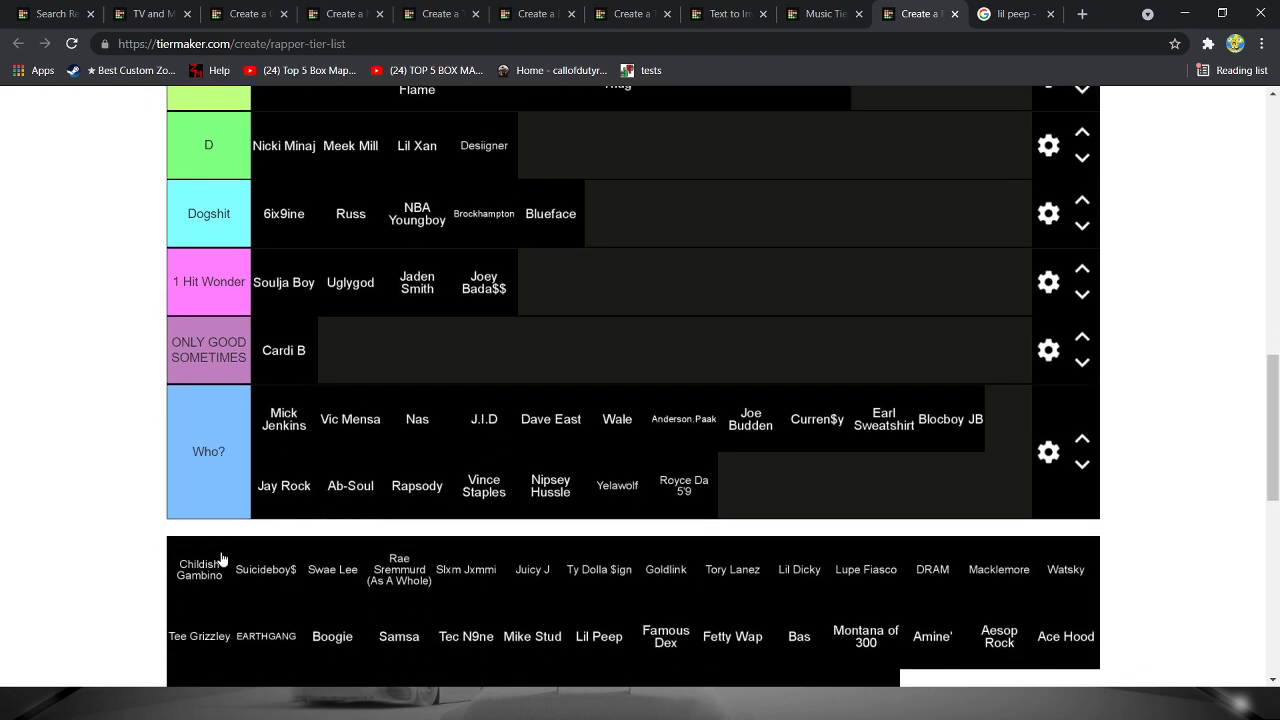
pyautogui.moveTo(213, 563)
pyautogui.mouseDown()
pyautogui.moveTo(614, 251)
pyautogui.moveTo(829, 206)
pyautogui.moveTo(948, 271)
pyautogui.moveTo(857, 297)
pyautogui.mouseUp()
pyautogui.scroll(2, 614, 251)
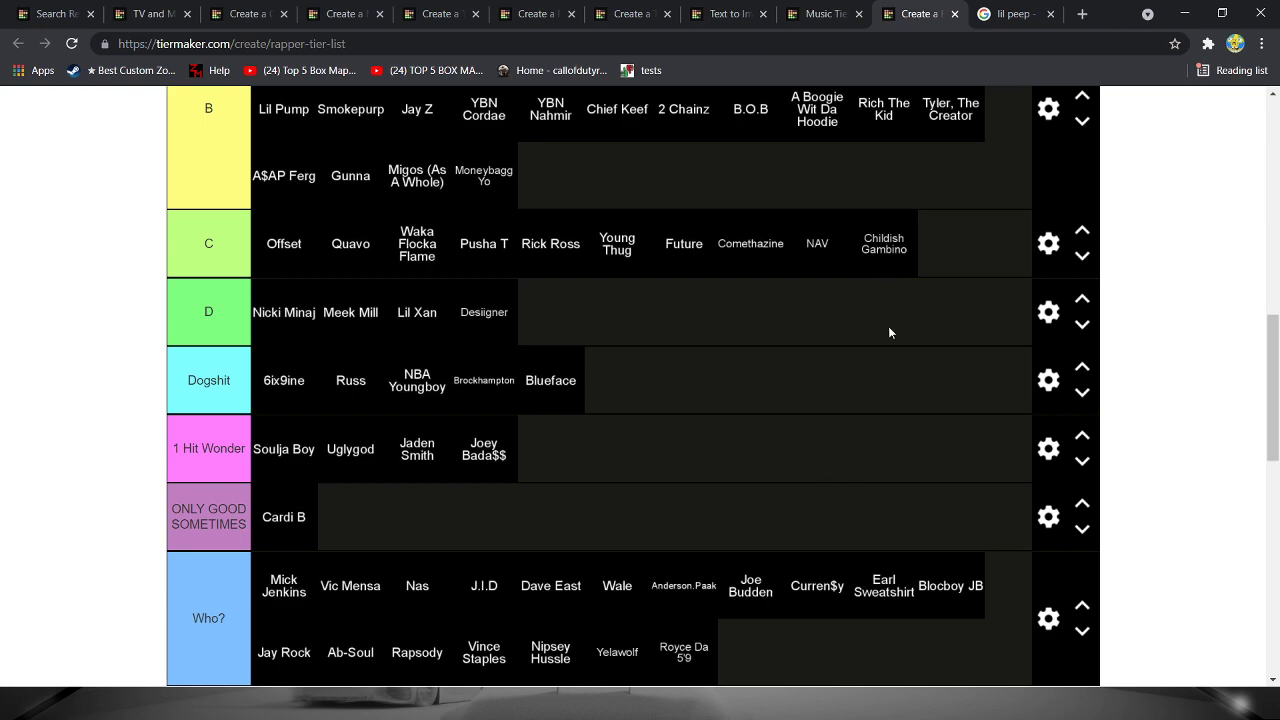
pyautogui.scroll(2, 873, 252)
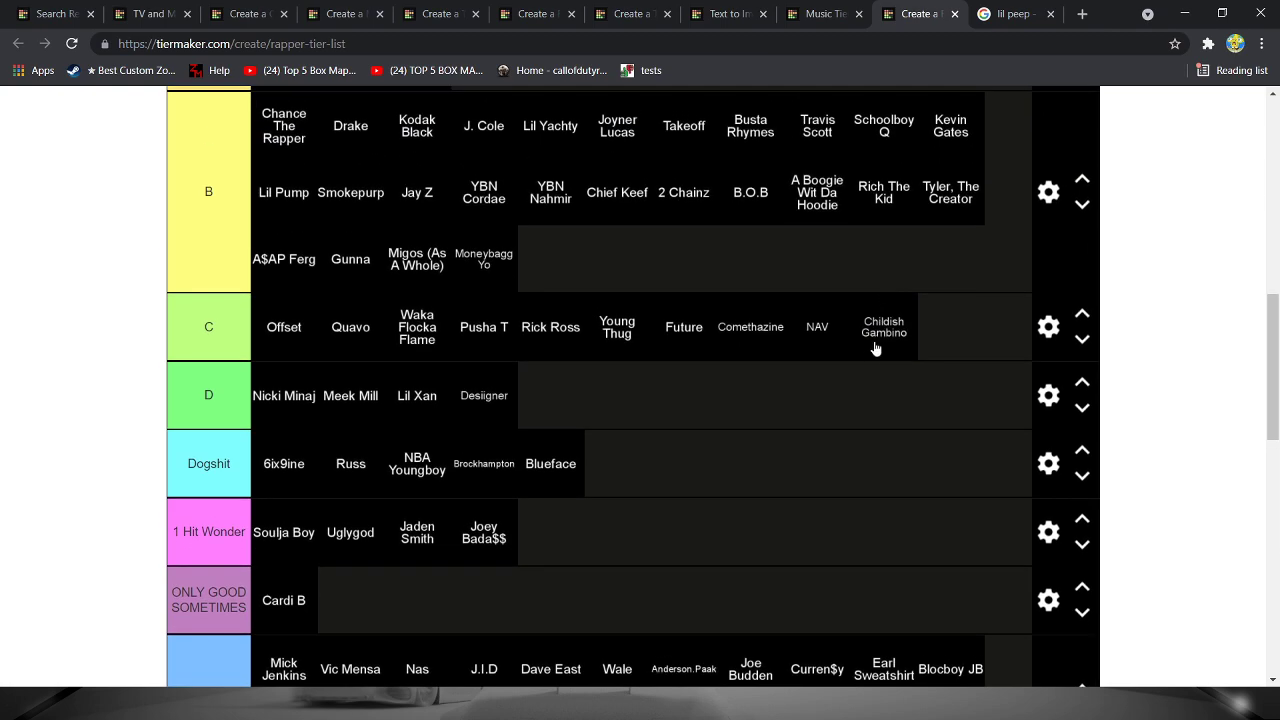
pyautogui.scroll(-2, 885, 255)
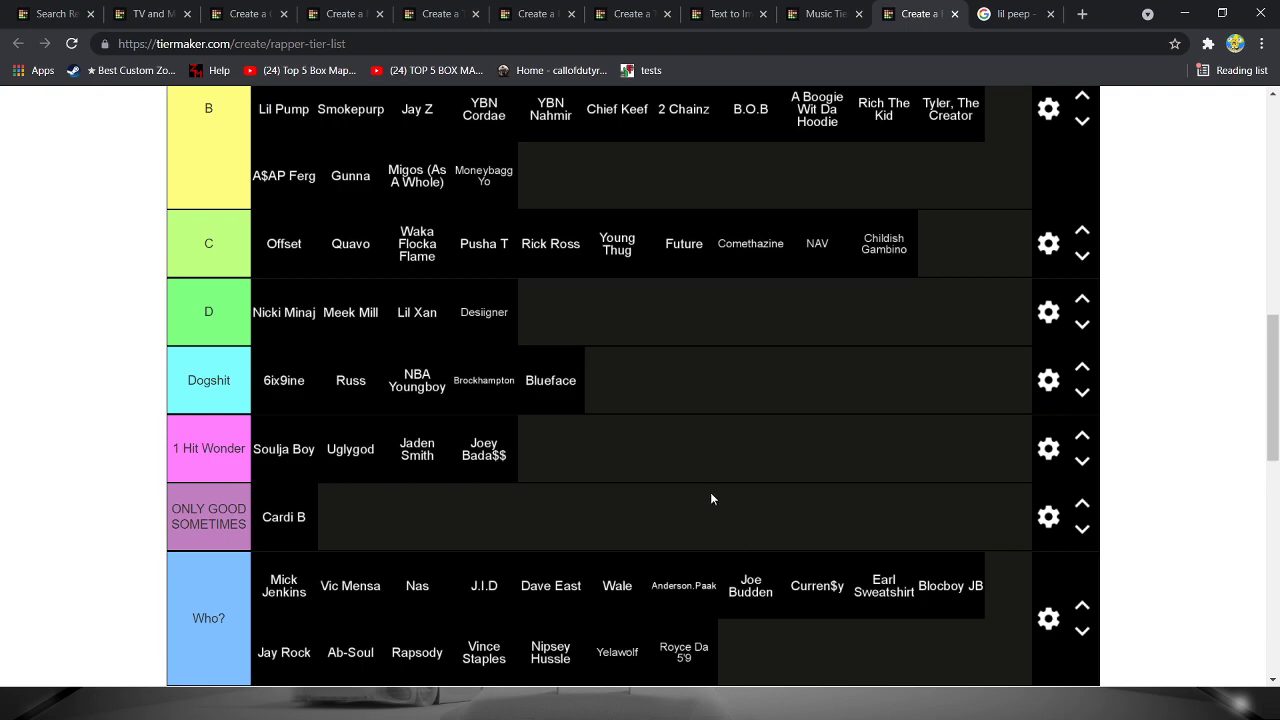
pyautogui.scroll(-3, 710, 492)
# - Drop Suicideboy$ into the top row and rename it from 'My Favorite' to 'My Favorites'
pyautogui.moveTo(206, 500)
pyautogui.mouseDown()
pyautogui.moveTo(514, 286)
pyautogui.moveTo(494, 289)
pyautogui.moveTo(517, 417)
pyautogui.moveTo(408, 388)
pyautogui.mouseUp()
pyautogui.scroll(8, 514, 286)
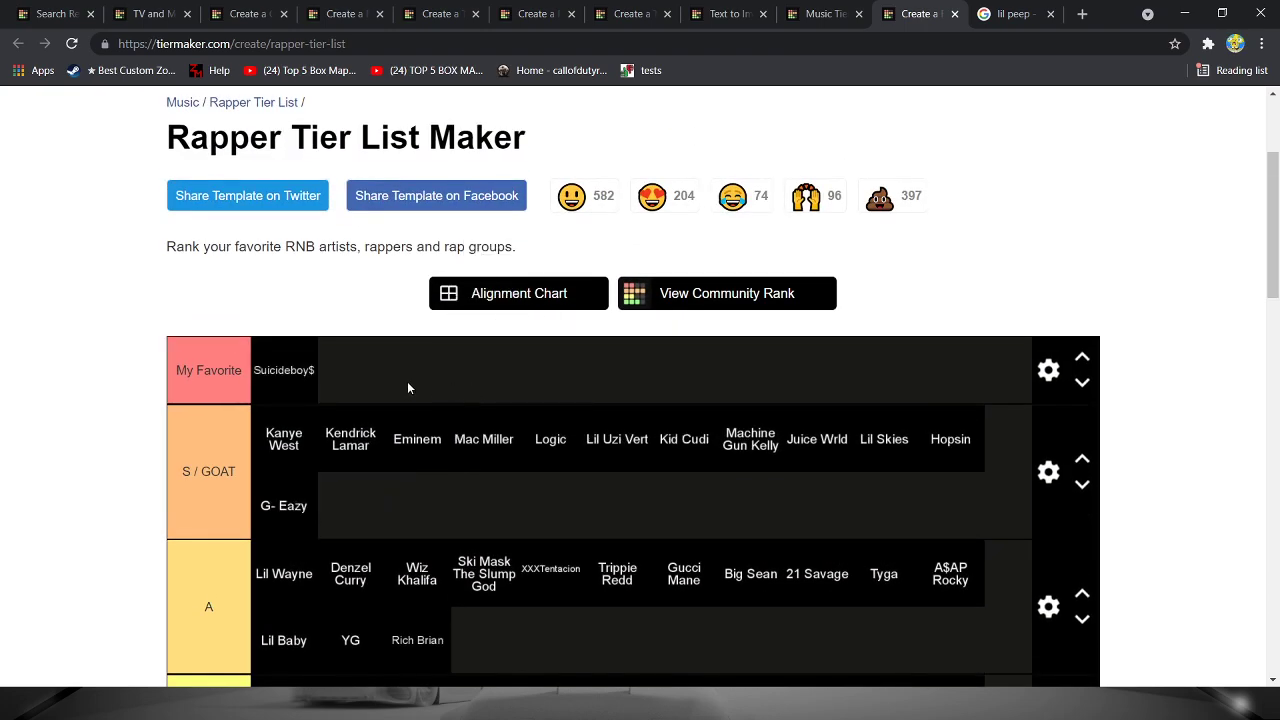
pyautogui.click(243, 373)
pyautogui.write('z')
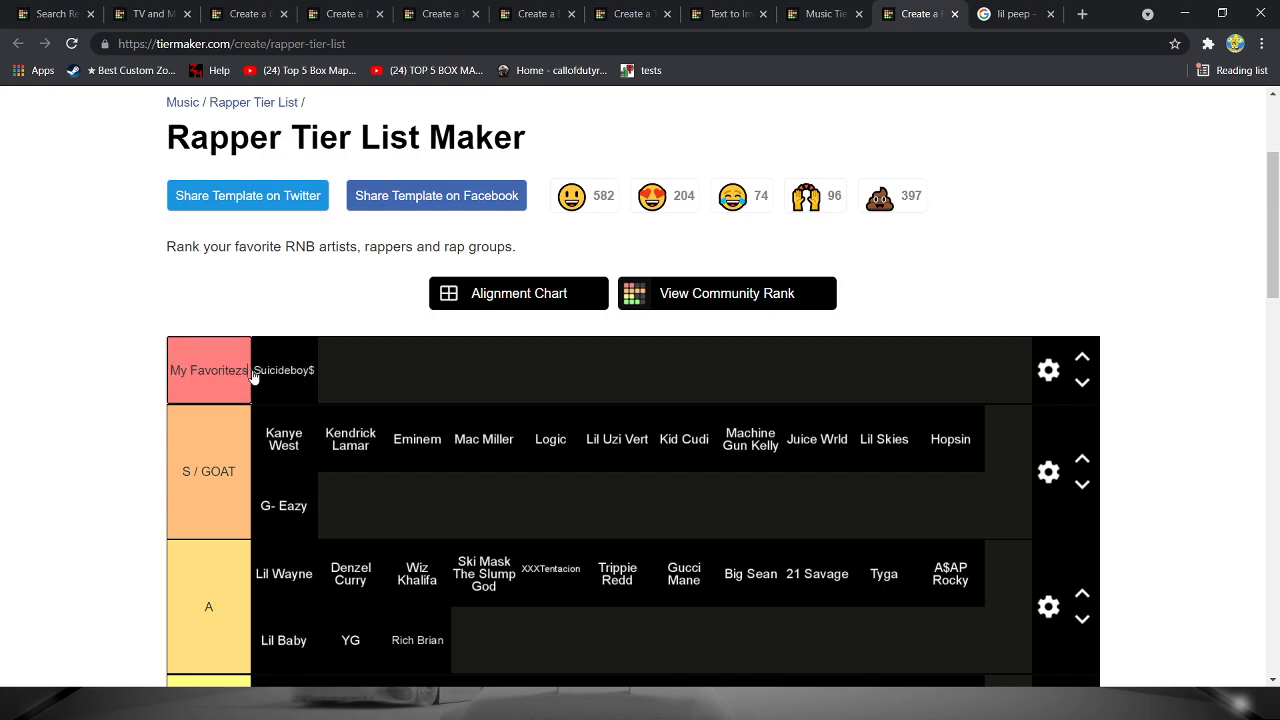
pyautogui.click(31, 387)
# - Scroll through the tier list to review the current rankings
pyautogui.scroll(-2, 66, 366)
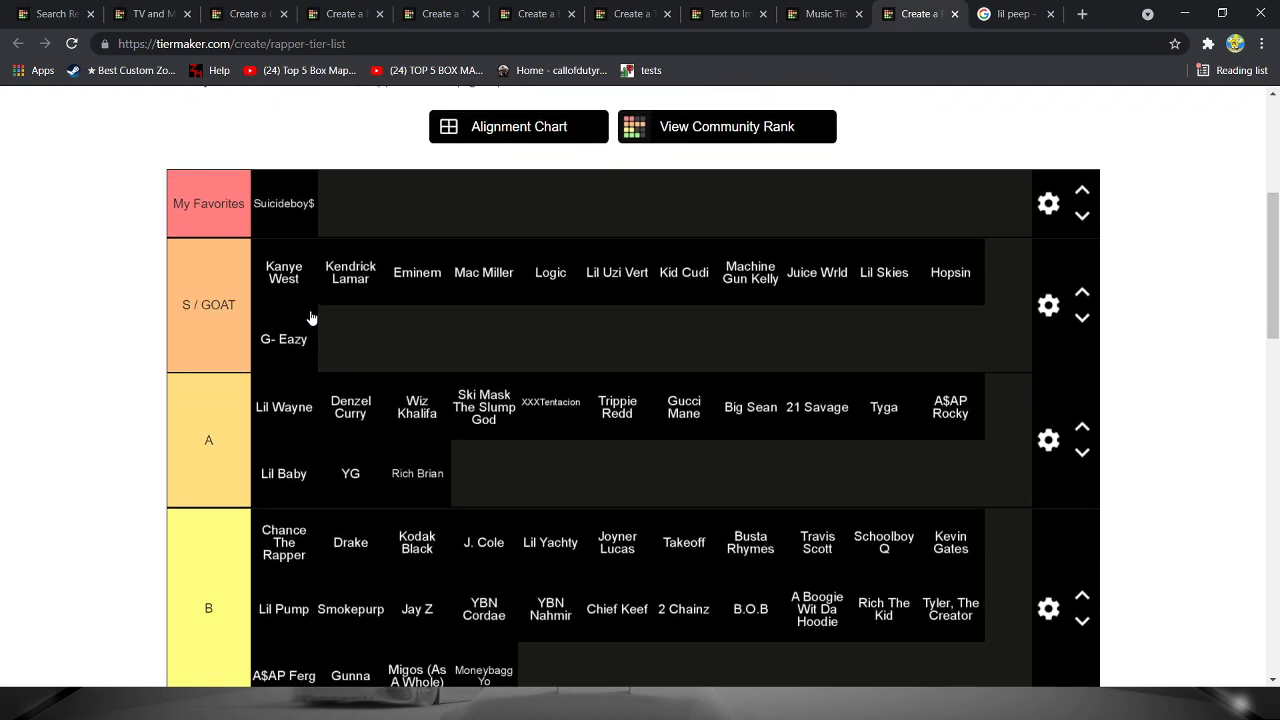
pyautogui.scroll(-1, 340, 218)
pyautogui.scroll(1, 343, 221)
pyautogui.scroll(-2, 247, 205)
pyautogui.scroll(2, 300, 160)
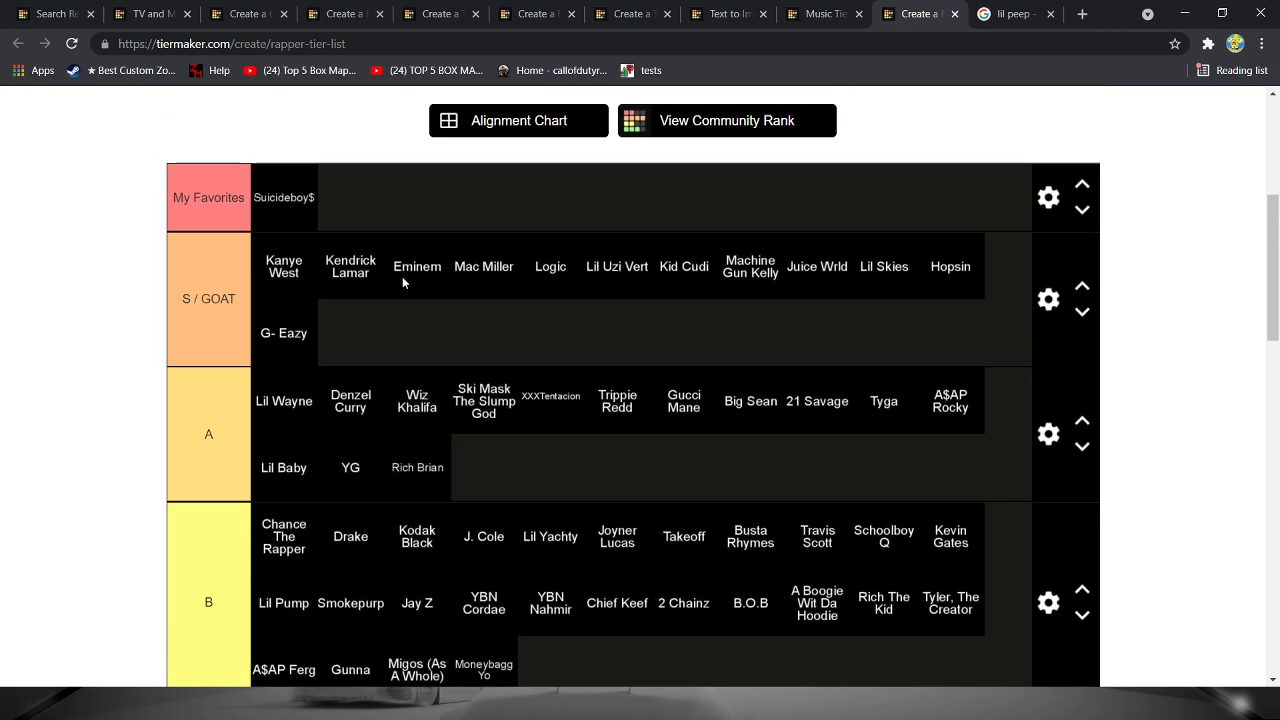
pyautogui.scroll(-4, 412, 288)
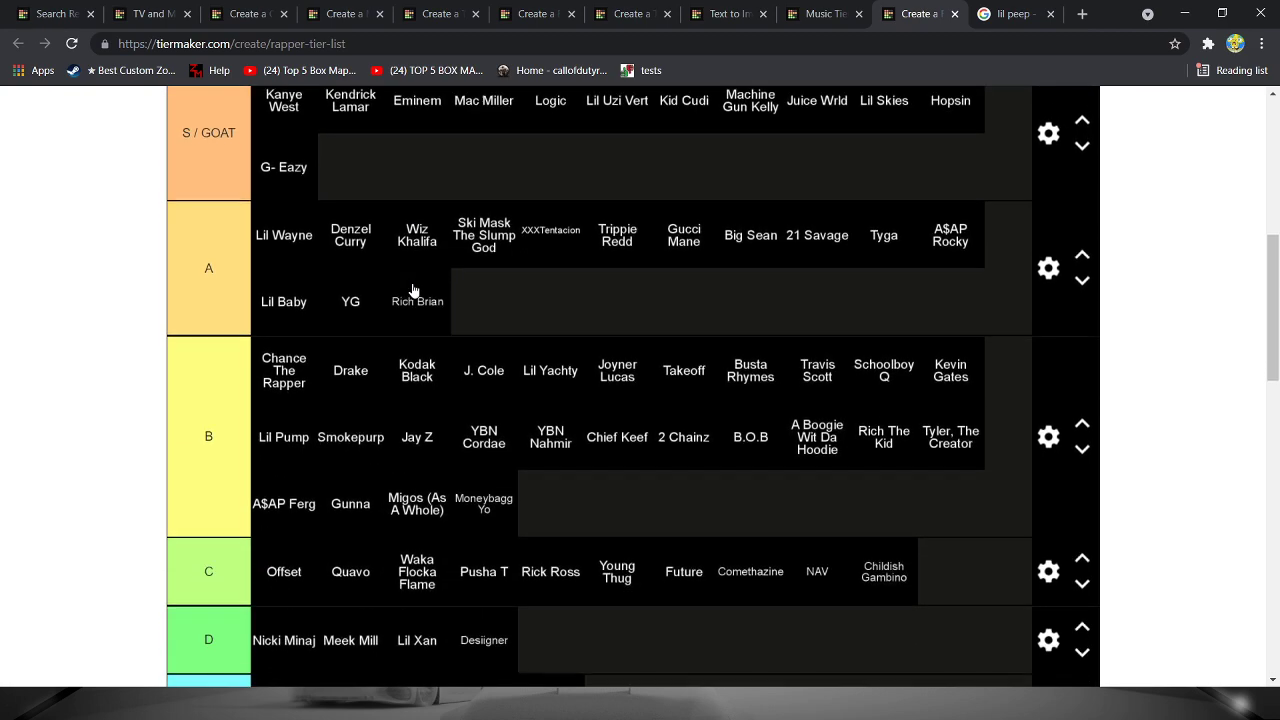
pyautogui.scroll(4, 413, 282)
pyautogui.scroll(1, 410, 277)
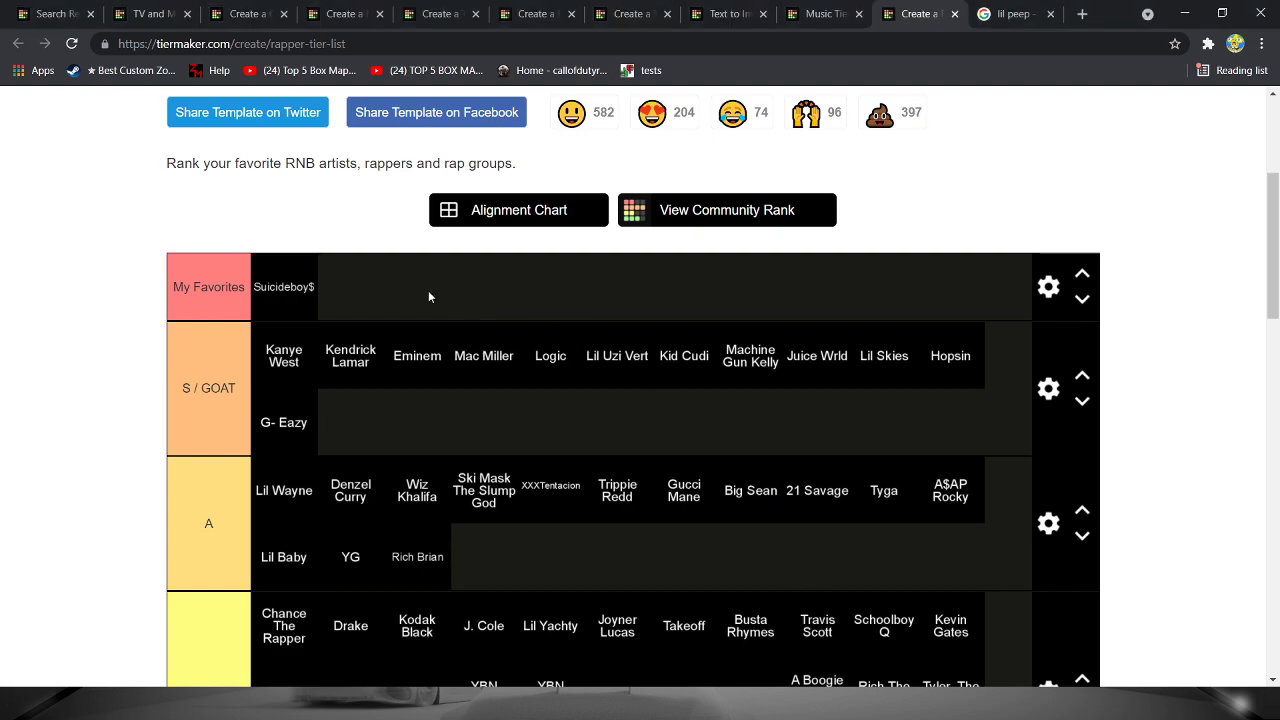
# - Move two tiles into the upper tiers, then Slxm Jxmmi into Who? and Juicy J into A
pyautogui.scroll(-3, 420, 303)
pyautogui.scroll(3, 349, 301)
pyautogui.scroll(-1, 300, 323)
pyautogui.scroll(1, 280, 320)
pyautogui.scroll(-10, 290, 207)
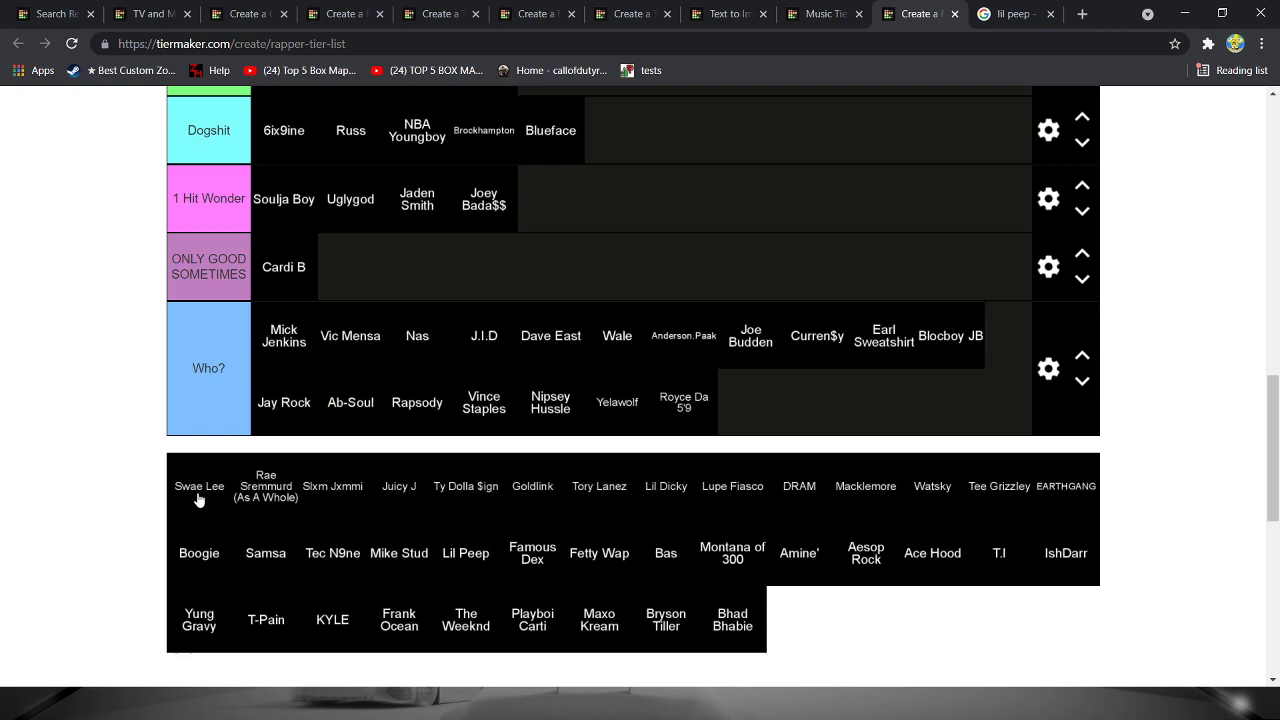
pyautogui.moveTo(199, 496)
pyautogui.mouseDown()
pyautogui.moveTo(549, 337)
pyautogui.moveTo(646, 254)
pyautogui.moveTo(934, 183)
pyautogui.moveTo(824, 234)
pyautogui.moveTo(681, 228)
pyautogui.moveTo(985, 178)
pyautogui.mouseUp()
pyautogui.scroll(2, 549, 337)
pyautogui.scroll(1, 995, 200)
pyautogui.scroll(-3, 1010, 306)
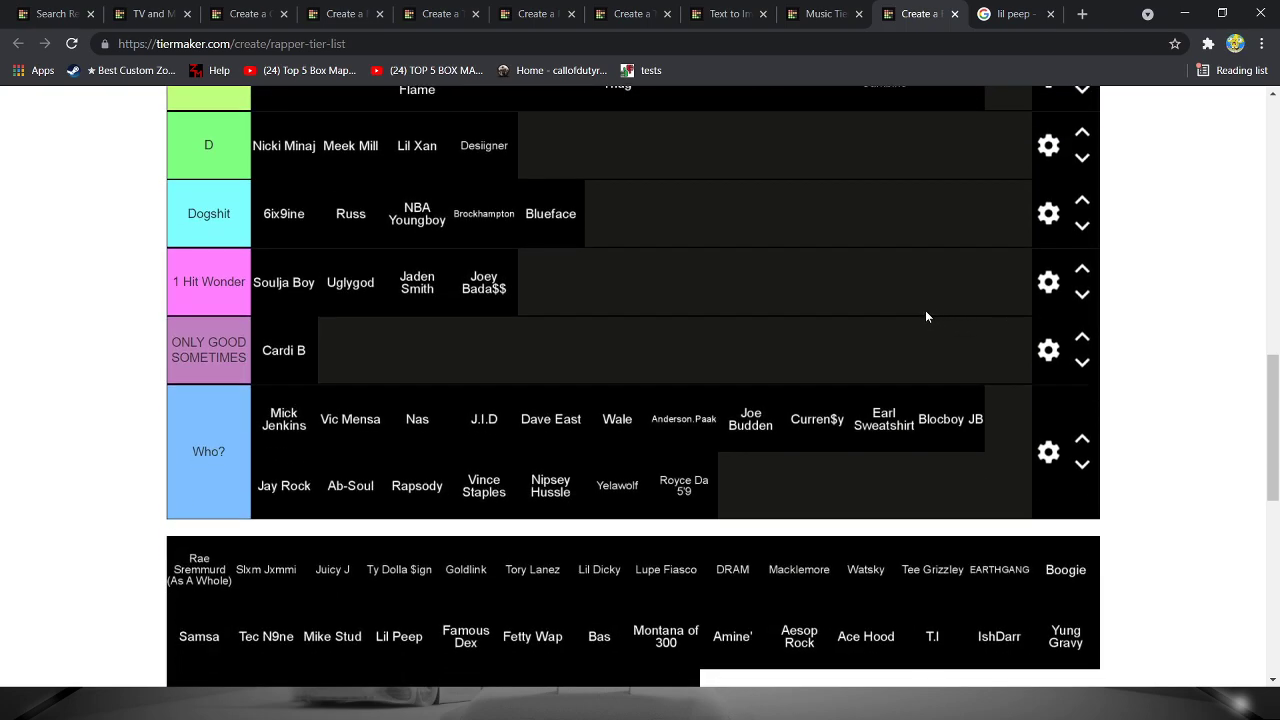
pyautogui.scroll(3, 835, 275)
pyautogui.moveTo(221, 514)
pyautogui.mouseDown()
pyautogui.moveTo(835, 275)
pyautogui.moveTo(995, 262)
pyautogui.moveTo(919, 181)
pyautogui.mouseUp()
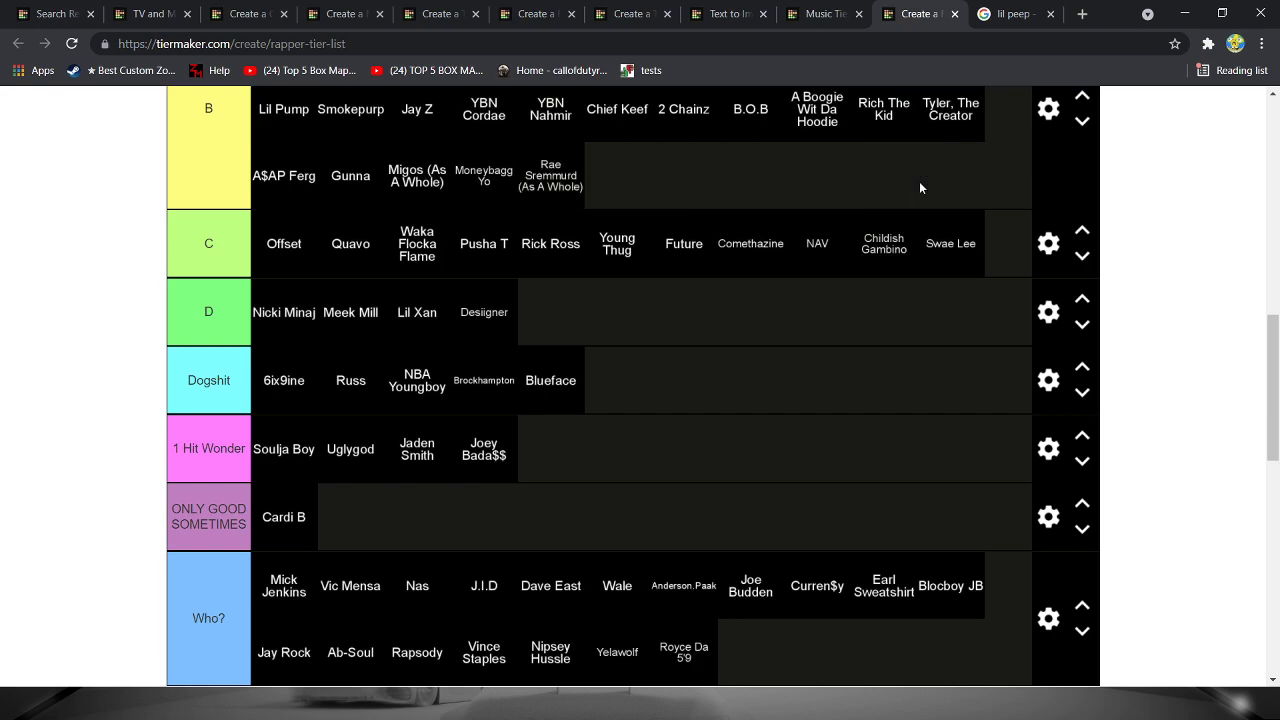
pyautogui.scroll(-2, 432, 472)
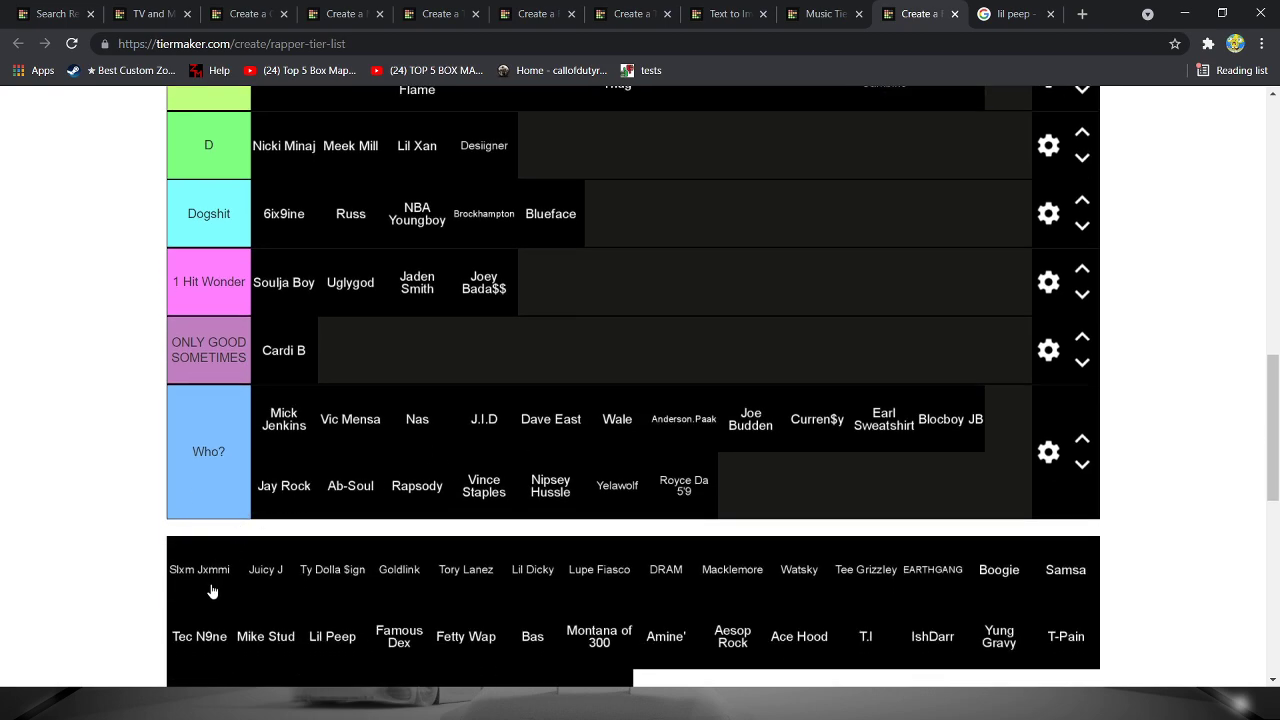
pyautogui.moveTo(212, 592)
pyautogui.mouseDown()
pyautogui.moveTo(903, 503)
pyautogui.moveTo(750, 488)
pyautogui.mouseUp()
pyautogui.moveTo(200, 590)
pyautogui.mouseDown()
pyautogui.moveTo(154, 535)
pyautogui.moveTo(150, 268)
pyautogui.moveTo(423, 209)
pyautogui.moveTo(548, 200)
pyautogui.moveTo(538, 250)
pyautogui.mouseUp()
pyautogui.scroll(3, 150, 268)
pyautogui.scroll(1, 423, 209)
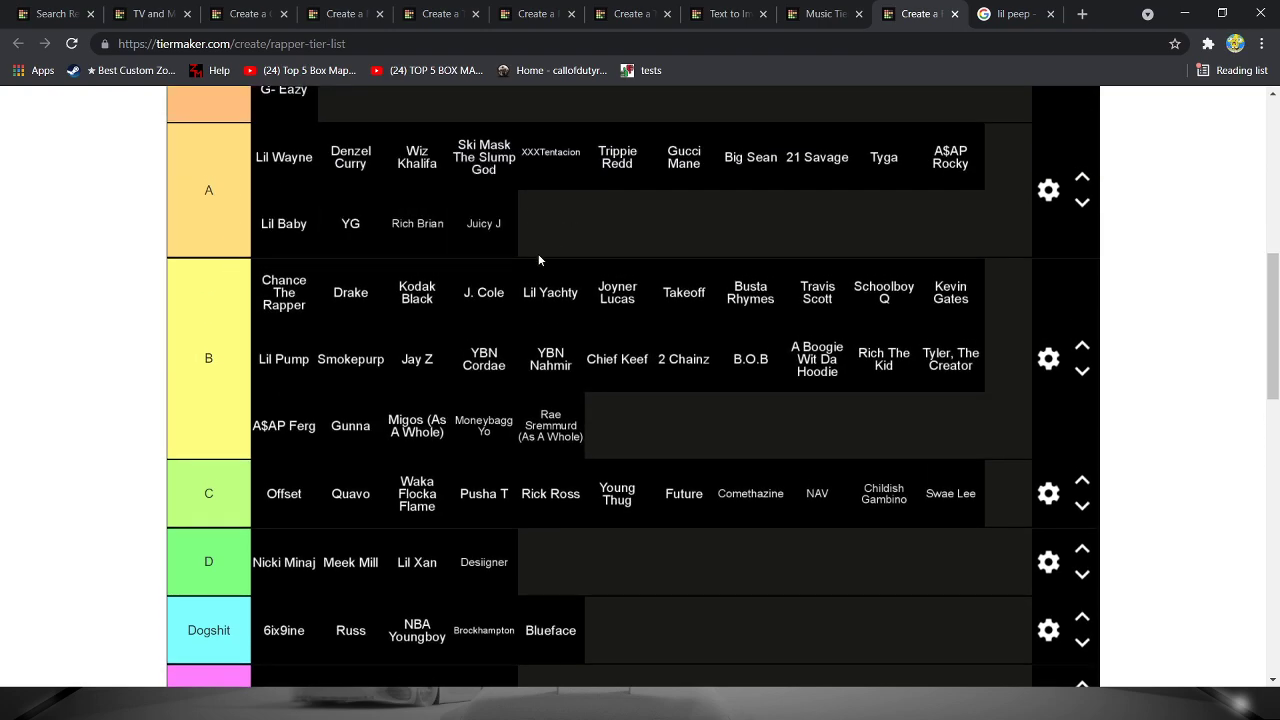
pyautogui.scroll(-4, 538, 255)
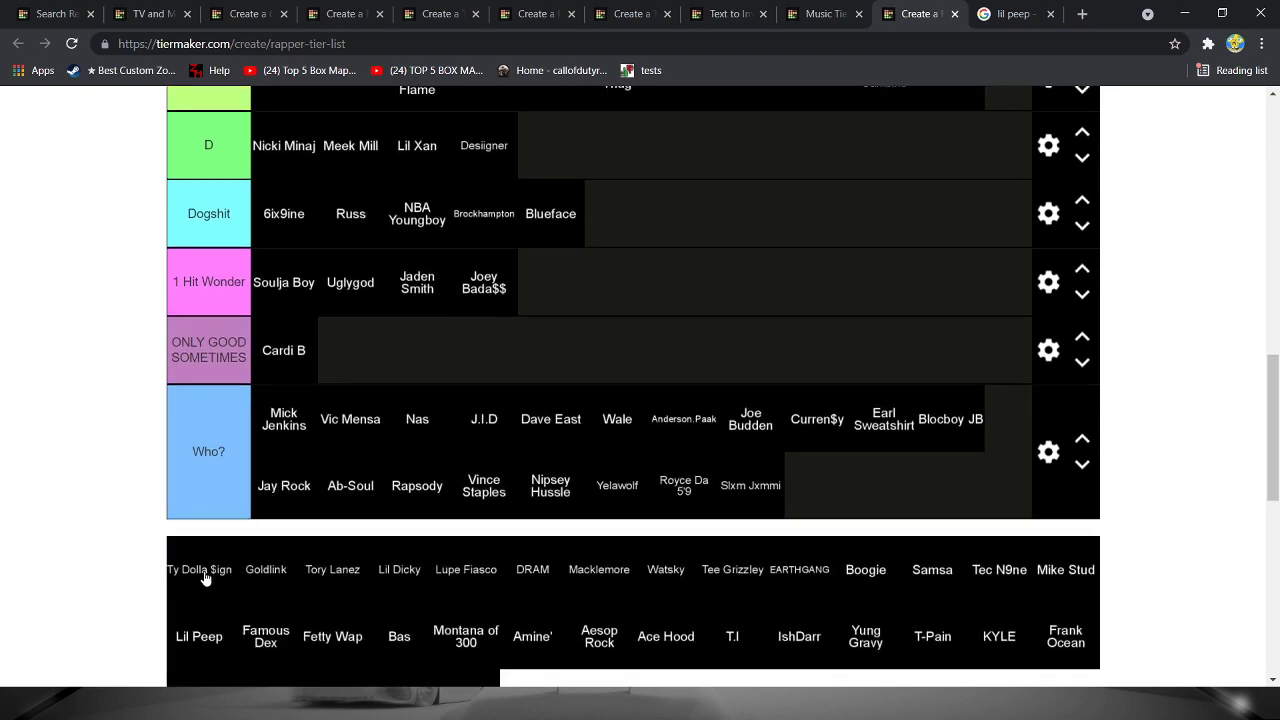
# - Rank Goldlink, Tory Lanez, Lupe Fiasco and DRAM in the Who? tier
pyautogui.moveTo(204, 578)
pyautogui.mouseDown()
pyautogui.moveTo(74, 403)
pyautogui.moveTo(80, 338)
pyautogui.moveTo(80, 366)
pyautogui.moveTo(694, 360)
pyautogui.mouseUp()
pyautogui.scroll(3, 74, 400)
pyautogui.scroll(-2, 664, 392)
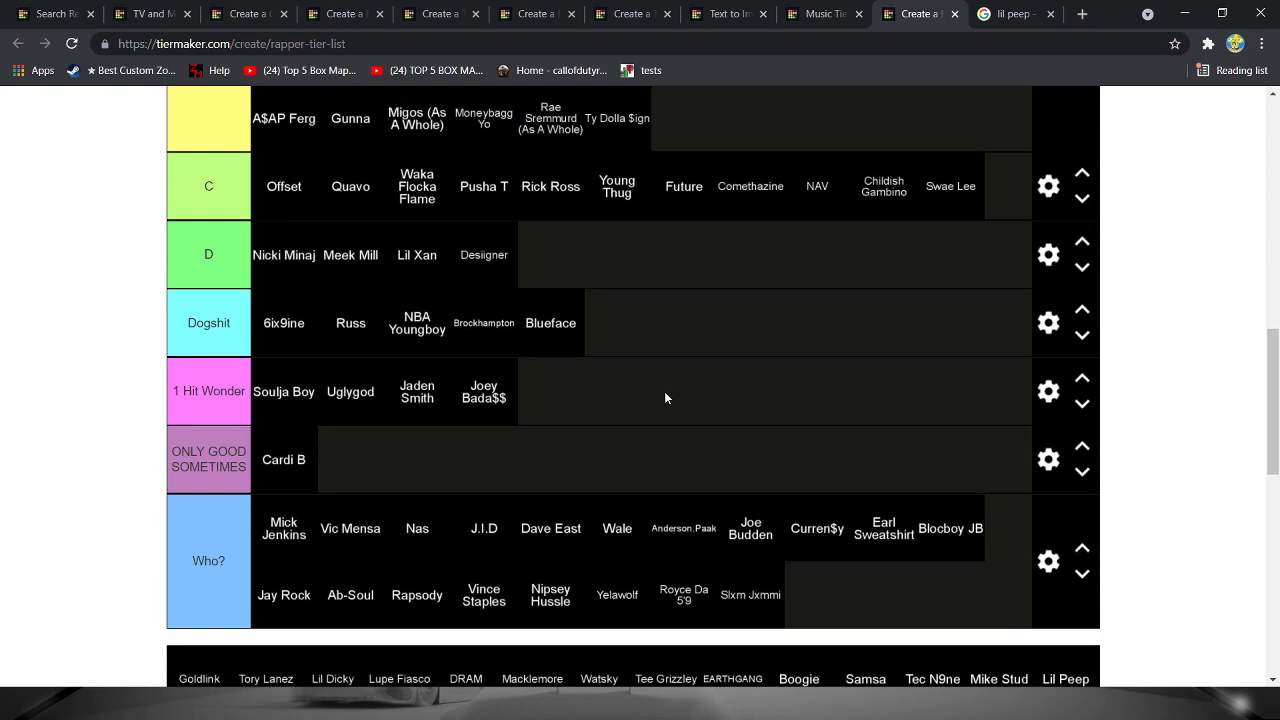
pyautogui.scroll(2, 665, 395)
pyautogui.scroll(-1, 655, 393)
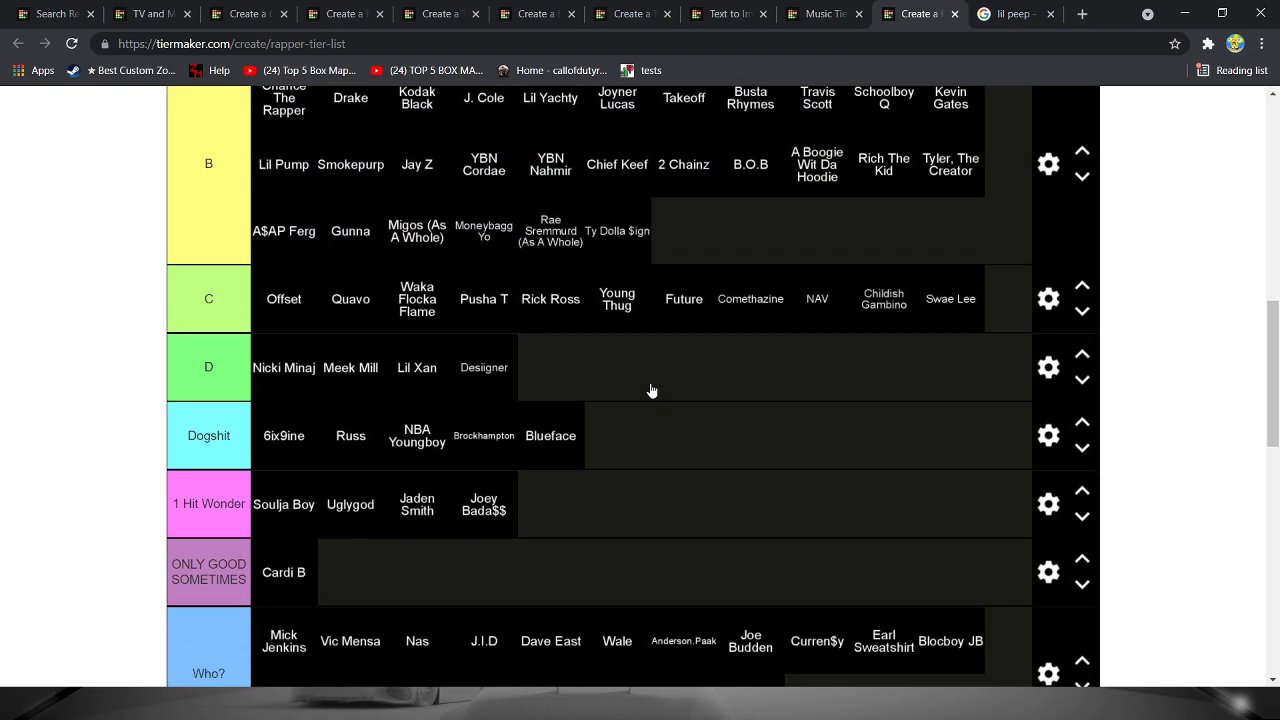
pyautogui.scroll(-3, 651, 390)
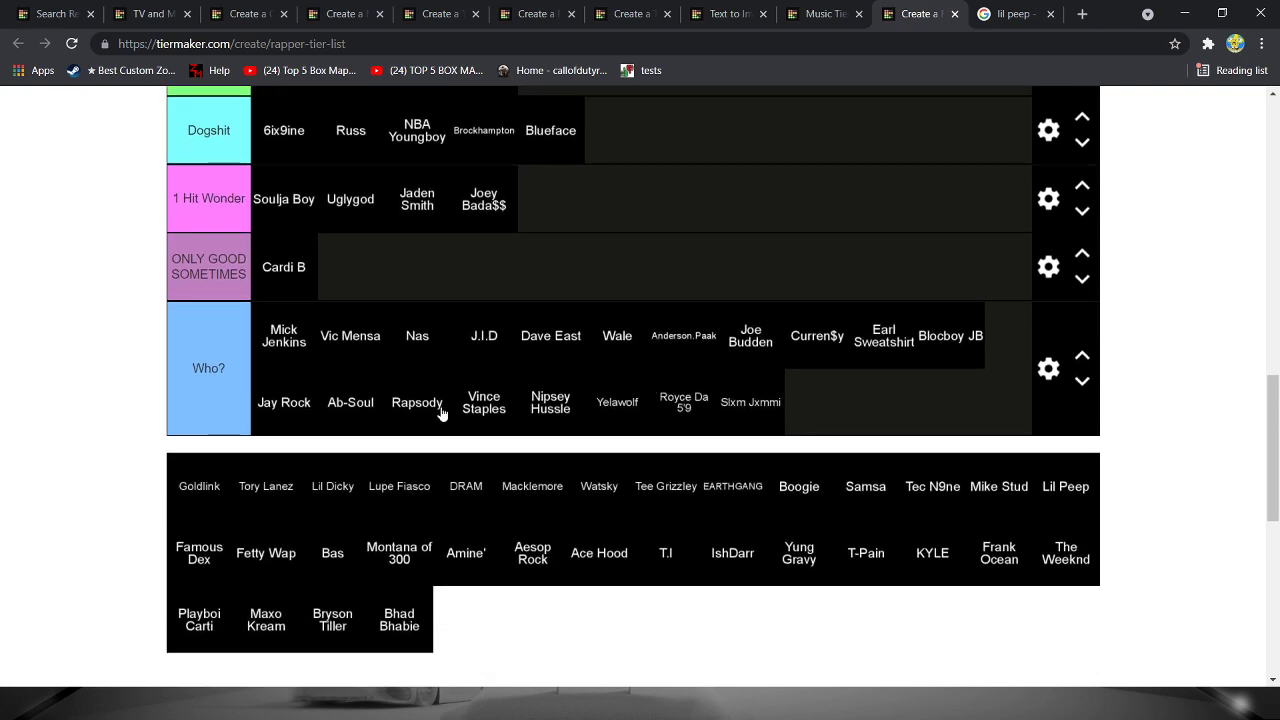
pyautogui.moveTo(202, 490)
pyautogui.mouseDown()
pyautogui.moveTo(163, 358)
pyautogui.moveTo(672, 417)
pyautogui.moveTo(849, 414)
pyautogui.mouseUp()
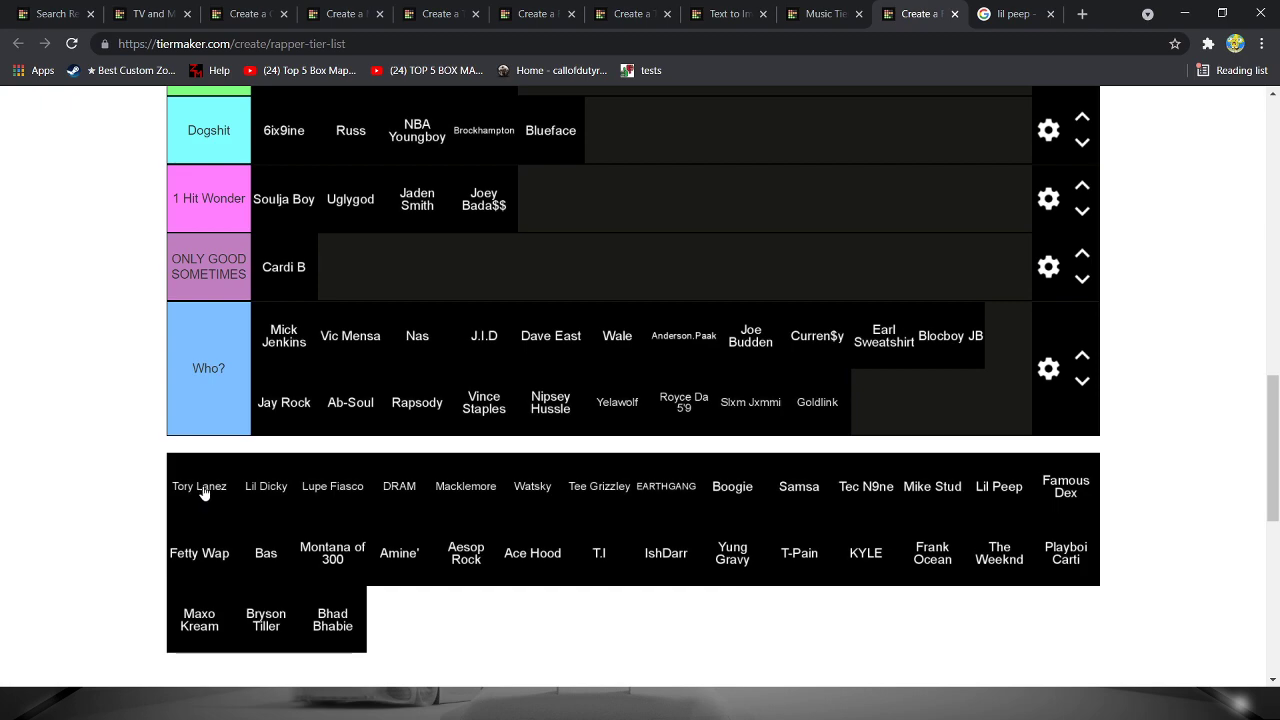
pyautogui.moveTo(203, 492)
pyautogui.mouseDown()
pyautogui.moveTo(786, 484)
pyautogui.moveTo(924, 426)
pyautogui.moveTo(62, 387)
pyautogui.moveTo(125, 312)
pyautogui.moveTo(575, 248)
pyautogui.moveTo(560, 238)
pyautogui.mouseUp()
pyautogui.scroll(5, 125, 312)
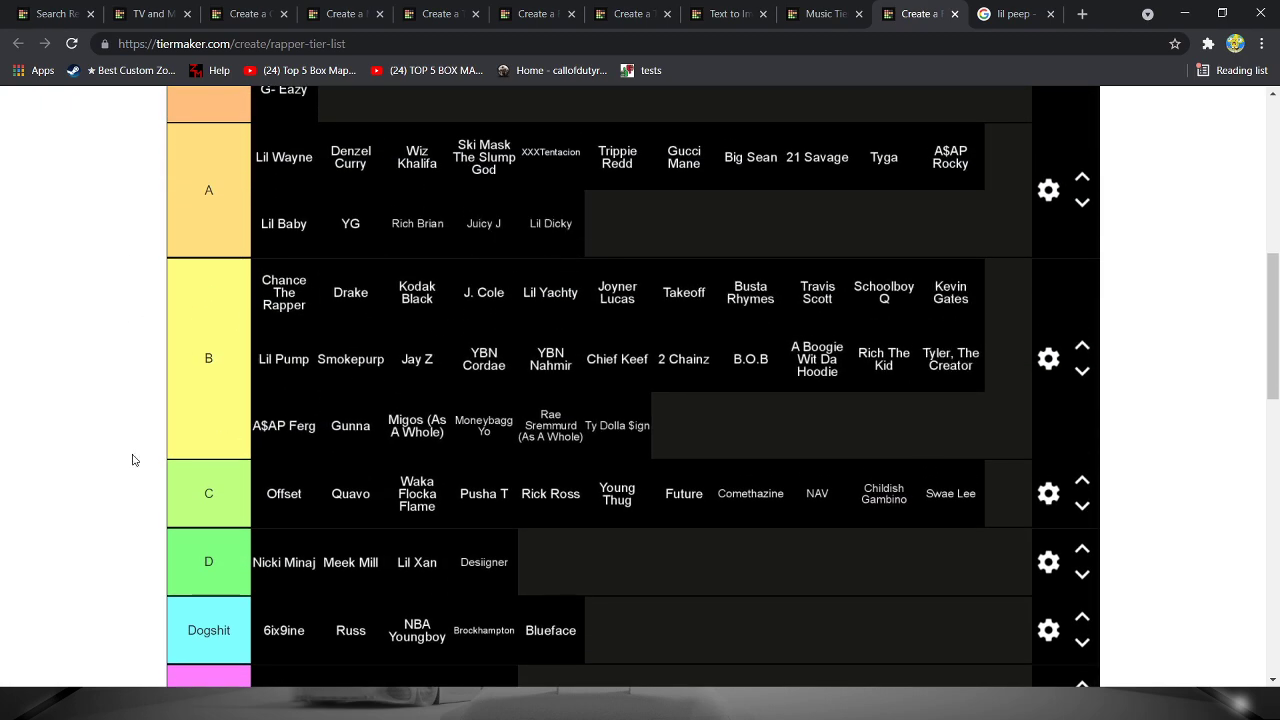
pyautogui.scroll(-7, 200, 421)
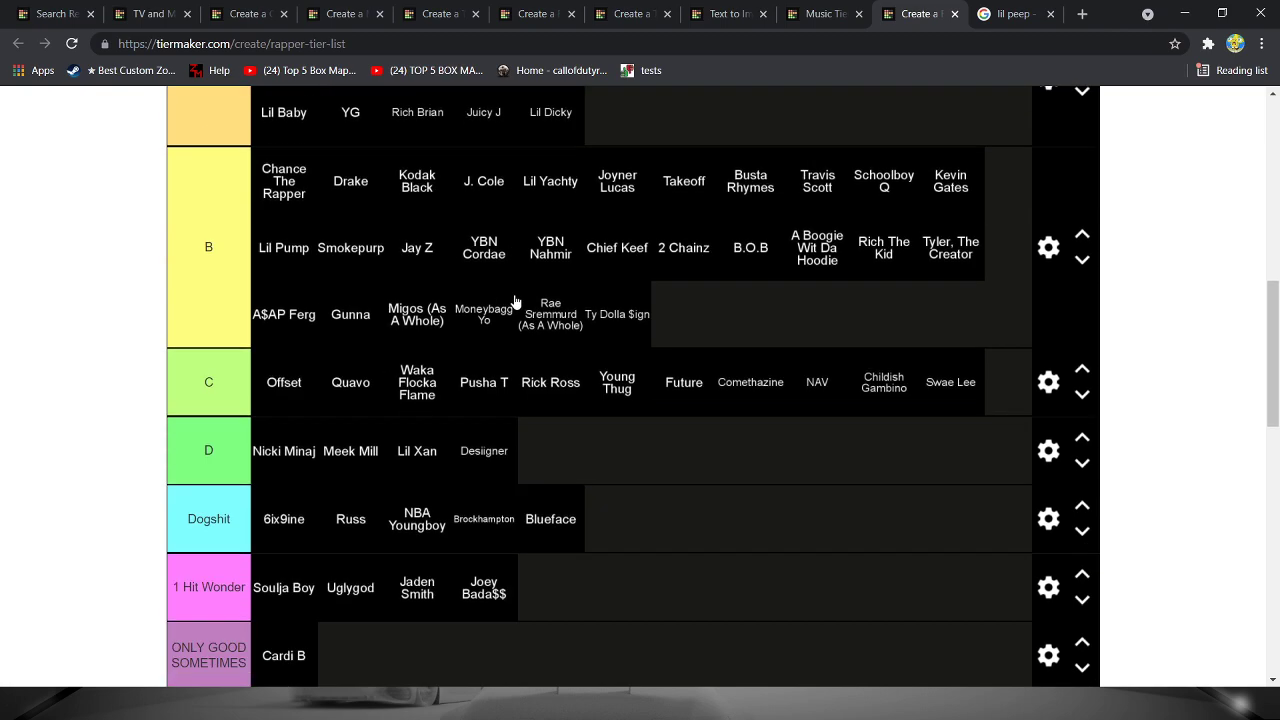
pyautogui.scroll(1, 262, 445)
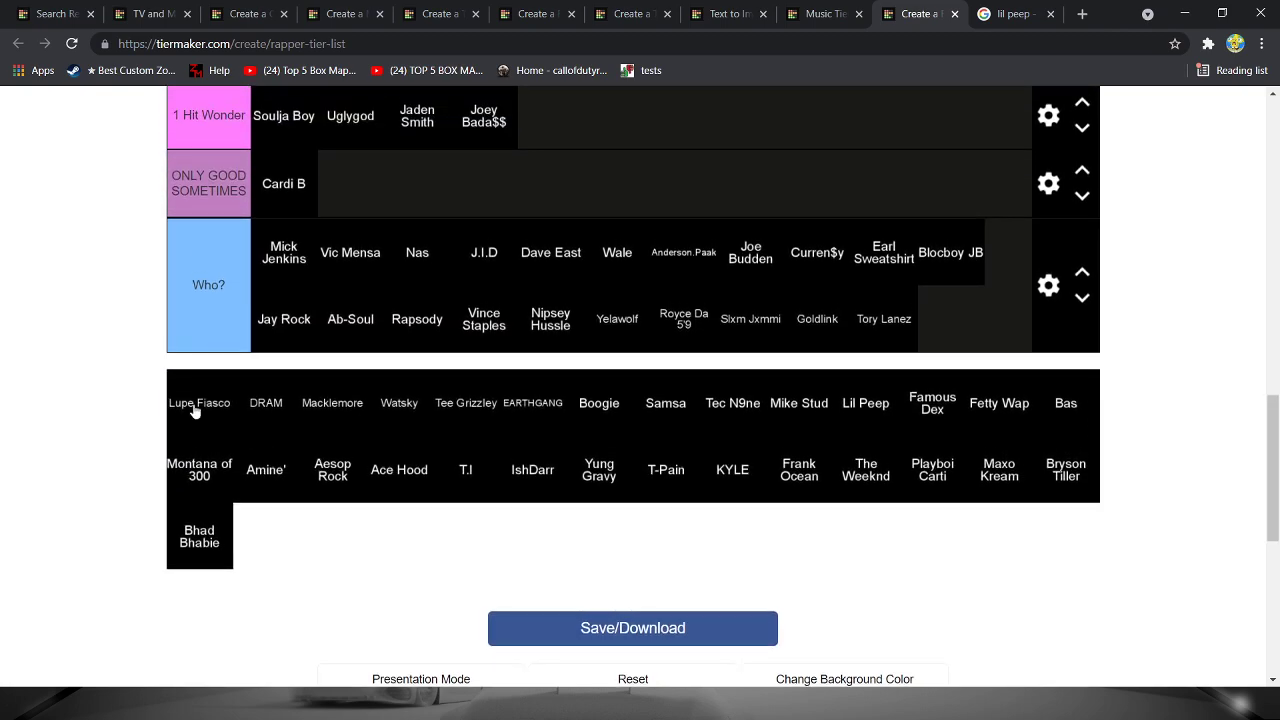
pyautogui.moveTo(195, 410)
pyautogui.mouseDown()
pyautogui.moveTo(1085, 278)
pyautogui.moveTo(1008, 344)
pyautogui.moveTo(980, 345)
pyautogui.mouseUp()
pyautogui.moveTo(163, 416)
pyautogui.mouseDown()
pyautogui.moveTo(730, 370)
pyautogui.moveTo(825, 390)
pyautogui.mouseUp()
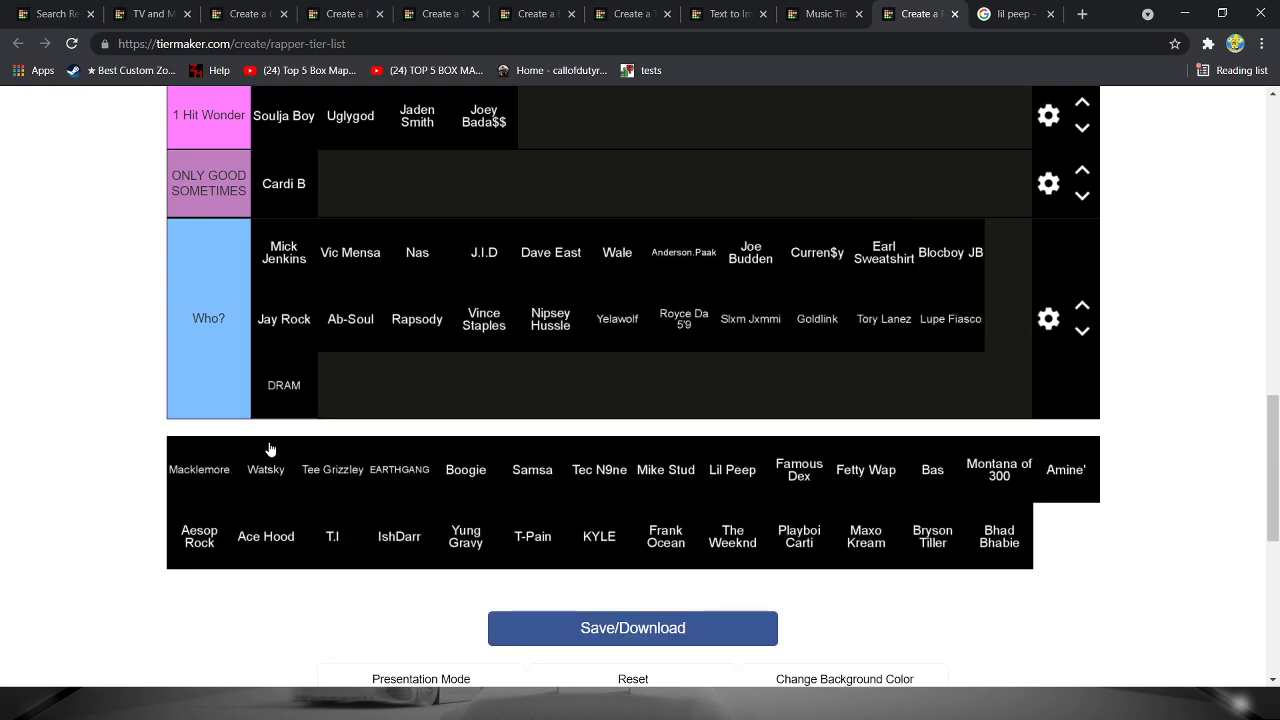
# - Move Macklemore into 1 Hit Wonder and Watsky into Who? after DRAM
pyautogui.moveTo(208, 480)
pyautogui.mouseDown()
pyautogui.moveTo(226, 397)
pyautogui.moveTo(180, 280)
pyautogui.moveTo(651, 394)
pyautogui.moveTo(603, 415)
pyautogui.mouseUp()
pyautogui.scroll(3, 180, 280)
pyautogui.scroll(-3, 603, 415)
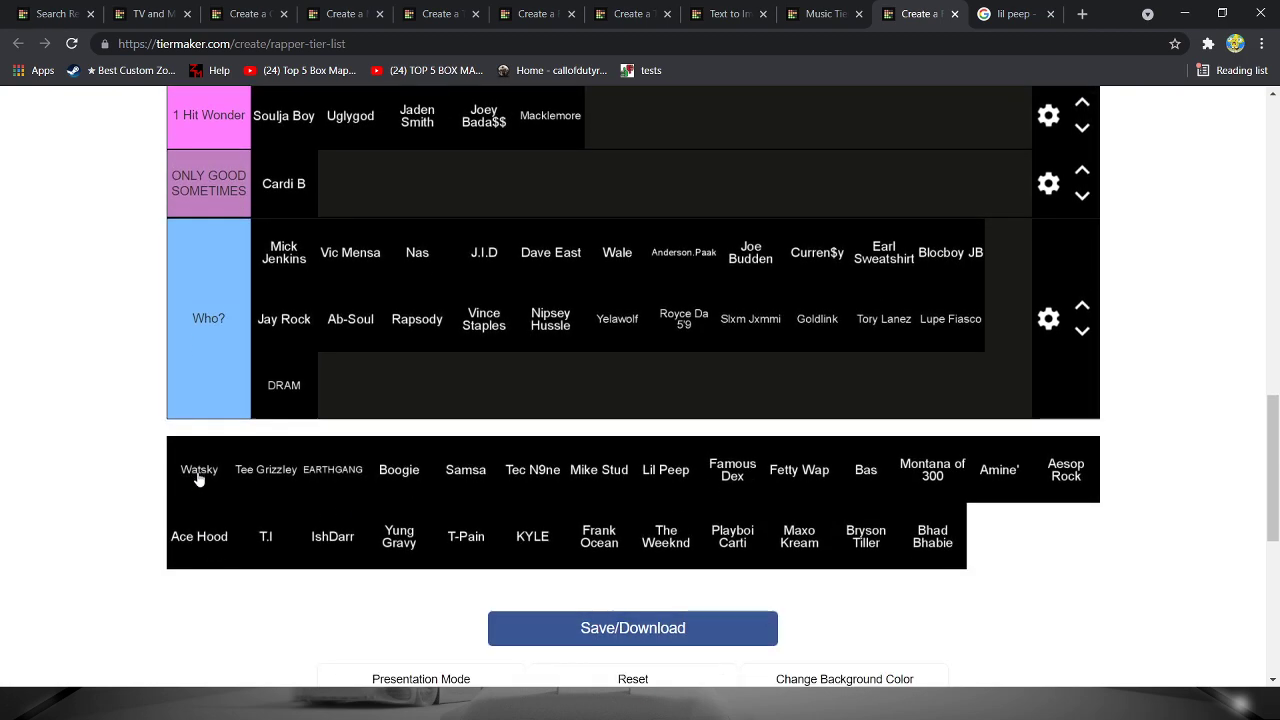
pyautogui.moveTo(197, 477); pyautogui.dragTo(405, 393)
pyautogui.scroll(4, 172, 274)
pyautogui.moveTo(220, 486)
pyautogui.mouseDown()
pyautogui.moveTo(172, 274)
pyautogui.moveTo(630, 246)
pyautogui.moveTo(732, 282)
pyautogui.moveTo(714, 286)
pyautogui.moveTo(729, 317)
pyautogui.moveTo(760, 294)
pyautogui.moveTo(726, 380)
pyautogui.moveTo(703, 363)
pyautogui.moveTo(742, 337)
pyautogui.moveTo(700, 310)
pyautogui.moveTo(718, 240)
pyautogui.moveTo(695, 398)
pyautogui.moveTo(727, 452)
pyautogui.moveTo(720, 431)
pyautogui.mouseUp()
pyautogui.scroll(1, 726, 378)
pyautogui.scroll(1, 720, 320)
pyautogui.scroll(-2, 677, 457)
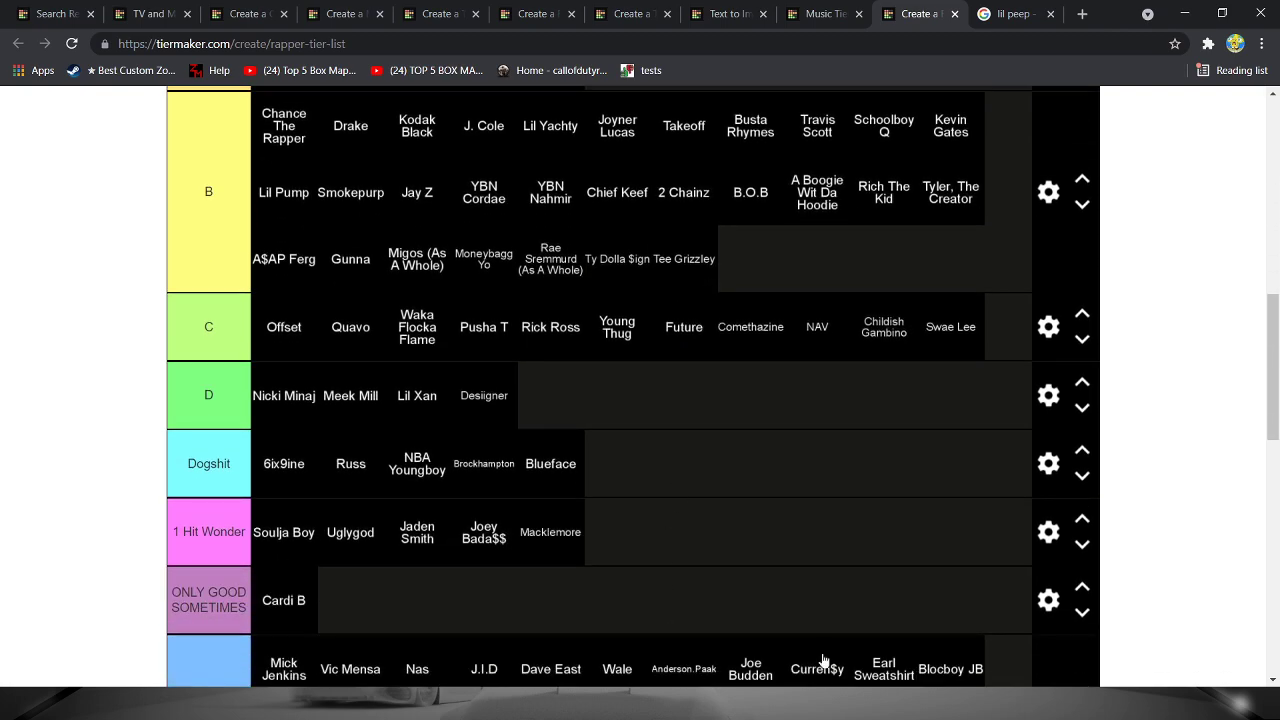
pyautogui.scroll(-4, 676, 283)
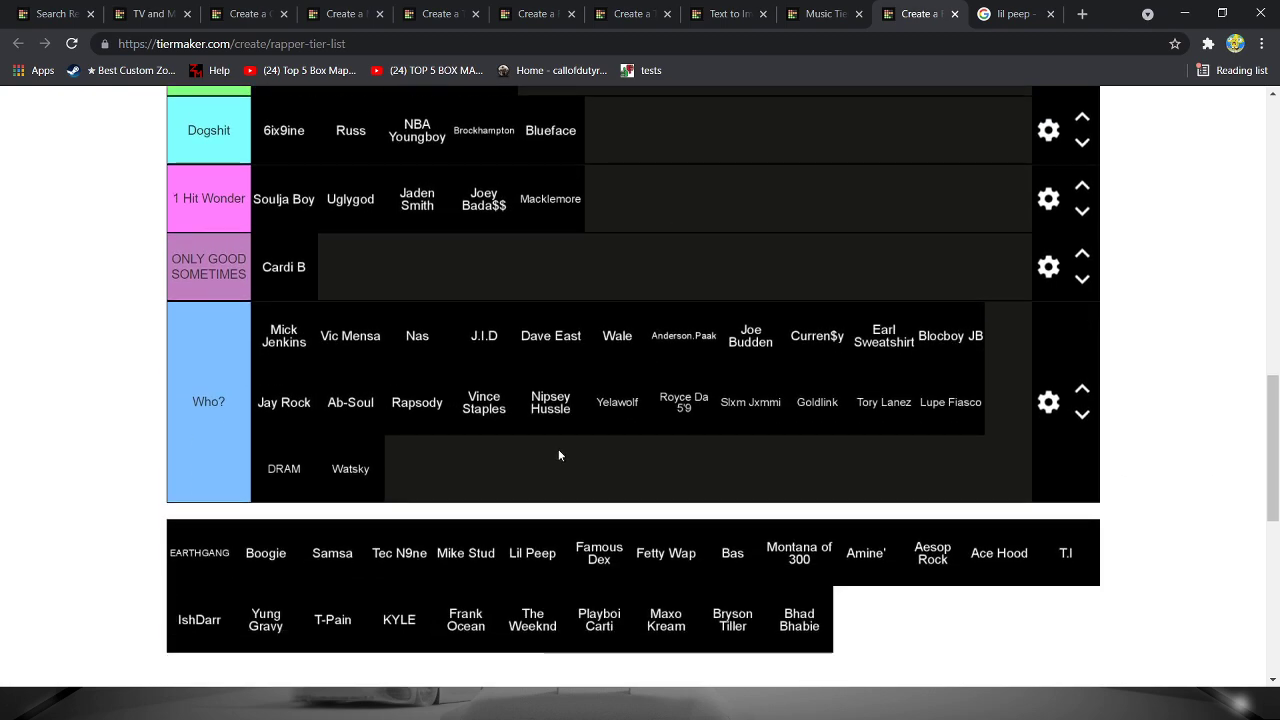
# - Place EARTHGANG and Samsa at the end of Who?, and Boogie in A after Lil Dicky
pyautogui.moveTo(219, 568)
pyautogui.mouseDown()
pyautogui.moveTo(397, 491)
pyautogui.moveTo(395, 503)
pyautogui.mouseUp()
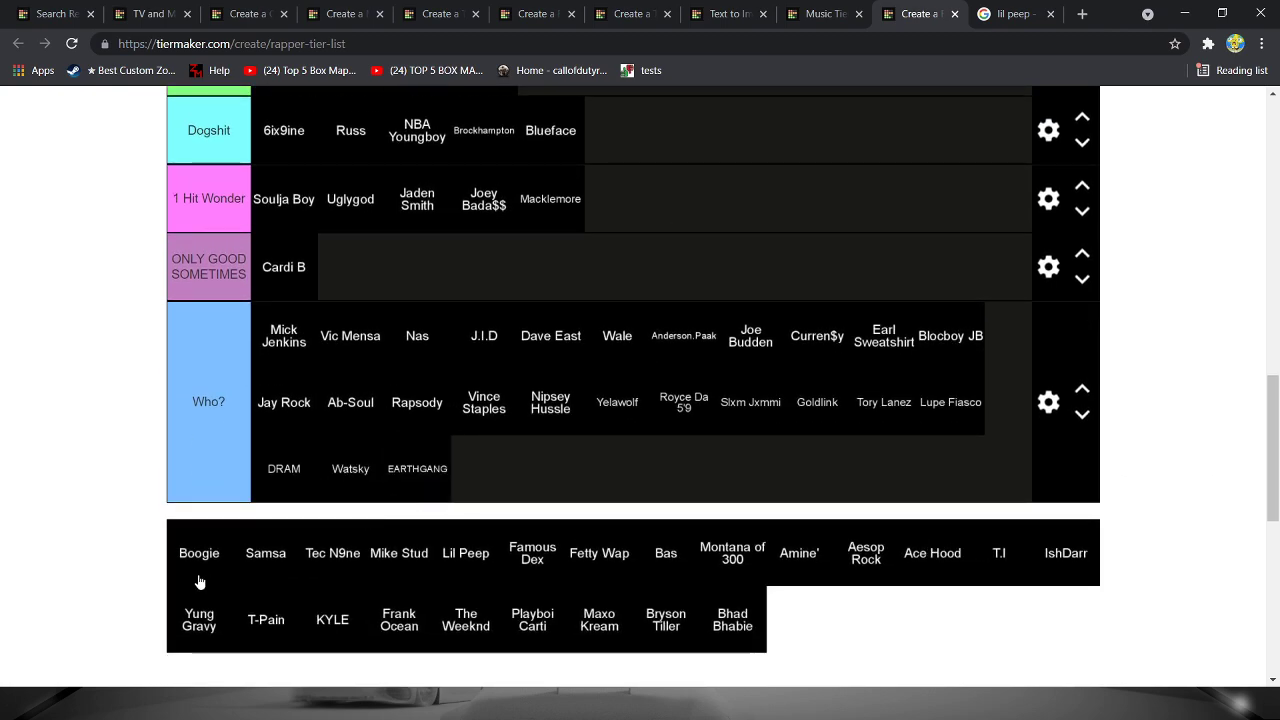
pyautogui.moveTo(199, 581)
pyautogui.mouseDown()
pyautogui.moveTo(210, 546)
pyautogui.moveTo(566, 196)
pyautogui.moveTo(586, 233)
pyautogui.moveTo(716, 196)
pyautogui.moveTo(754, 266)
pyautogui.moveTo(730, 306)
pyautogui.mouseUp()
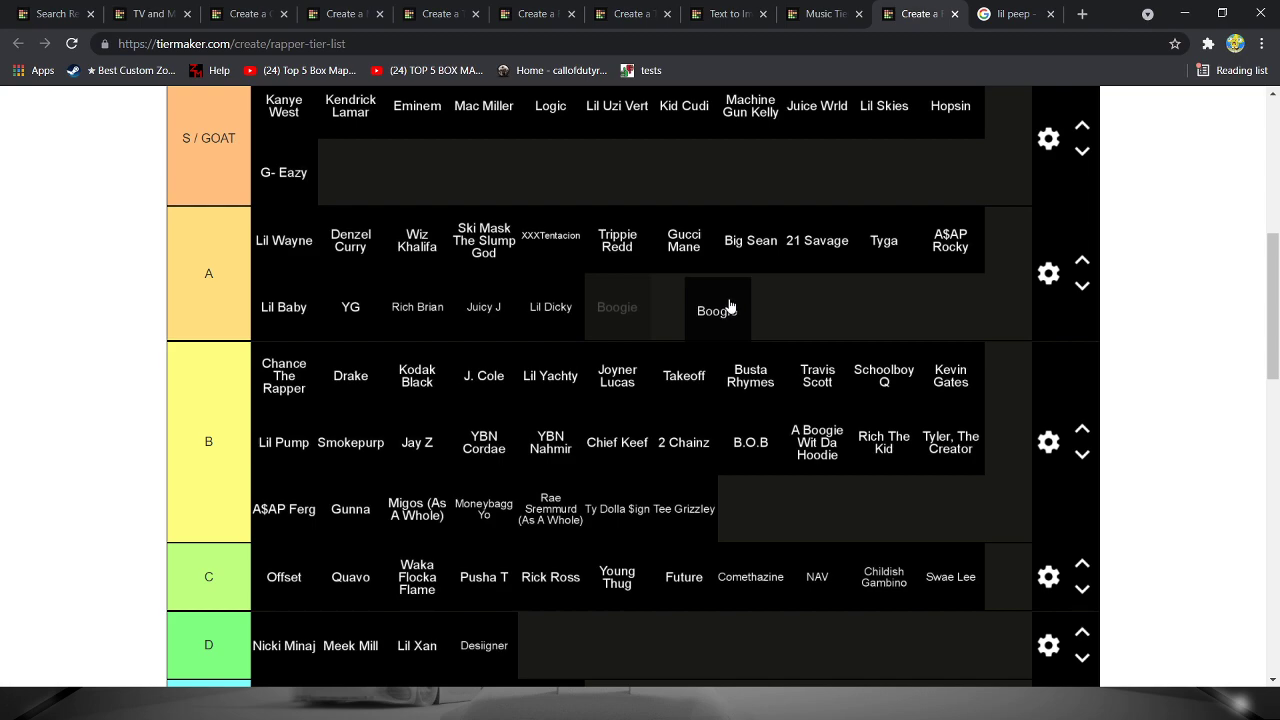
pyautogui.moveTo(730, 306)
pyautogui.mouseDown()
pyautogui.moveTo(663, 303)
pyautogui.moveTo(689, 306)
pyautogui.mouseUp()
pyautogui.scroll(-7, 632, 316)
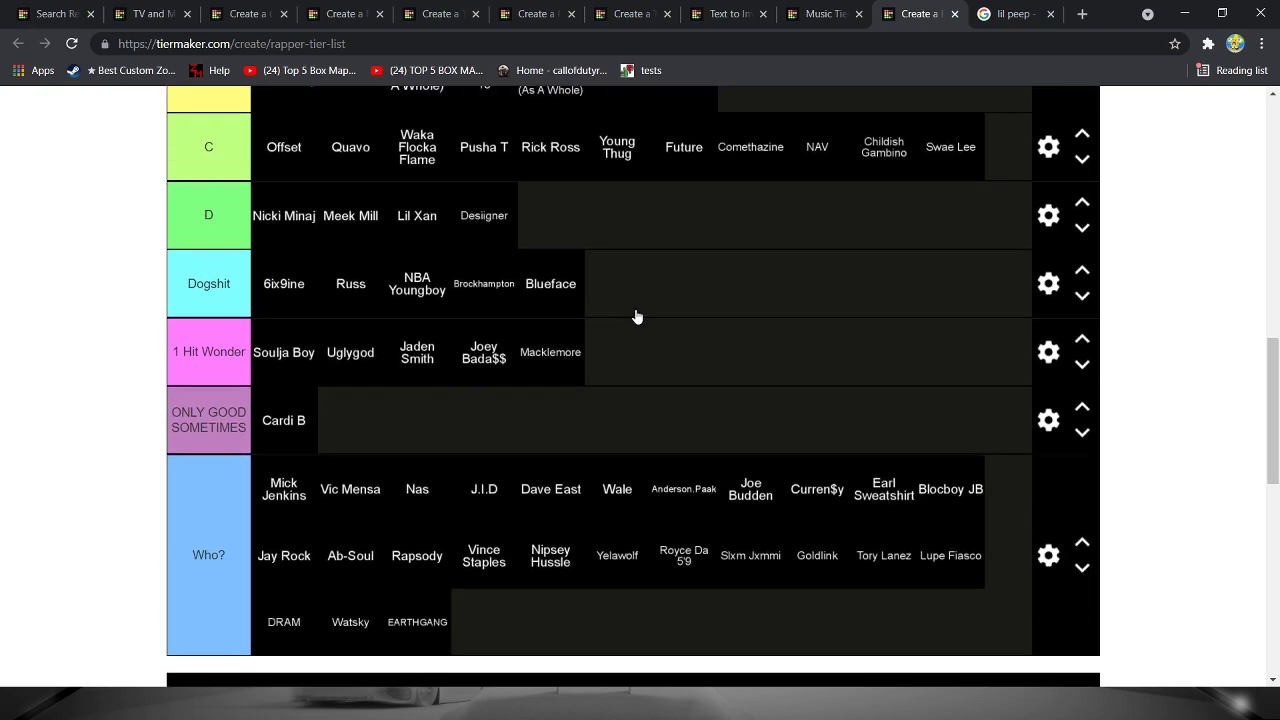
pyautogui.scroll(4, 632, 316)
pyautogui.scroll(3, 632, 316)
pyautogui.scroll(-7, 632, 316)
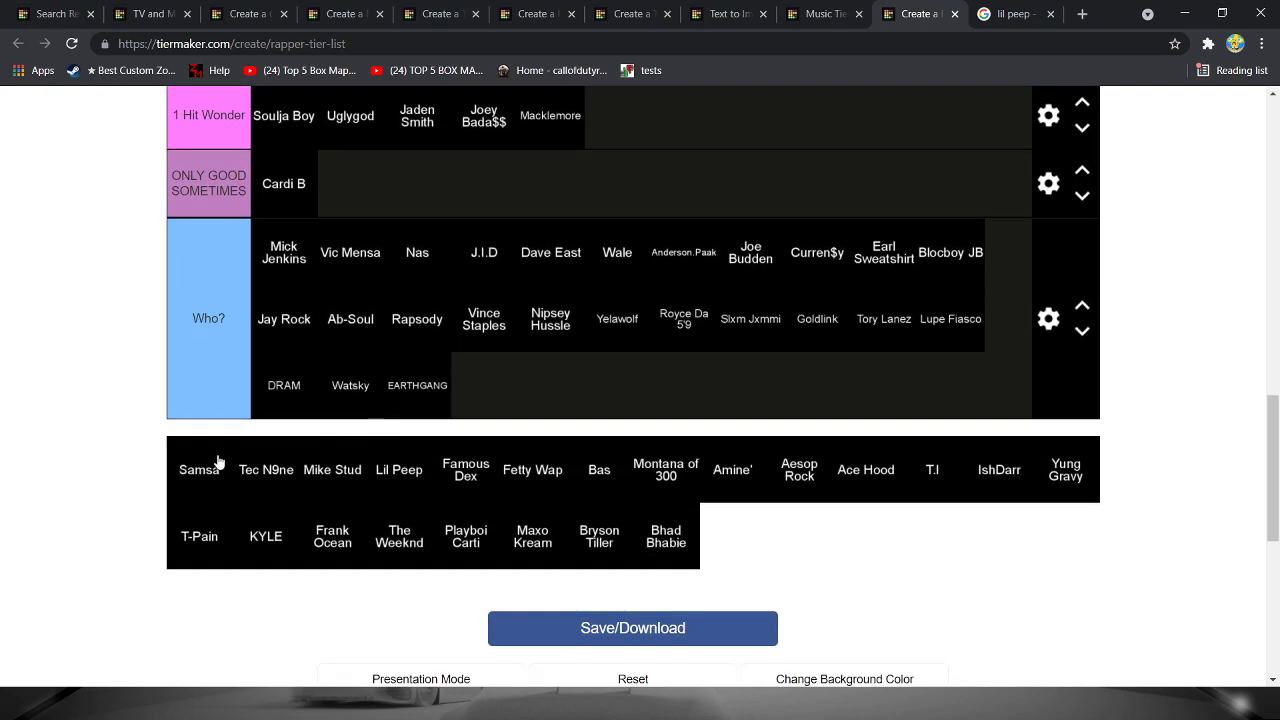
pyautogui.moveTo(218, 462)
pyautogui.mouseDown()
pyautogui.moveTo(550, 400)
pyautogui.moveTo(480, 385)
pyautogui.mouseUp()
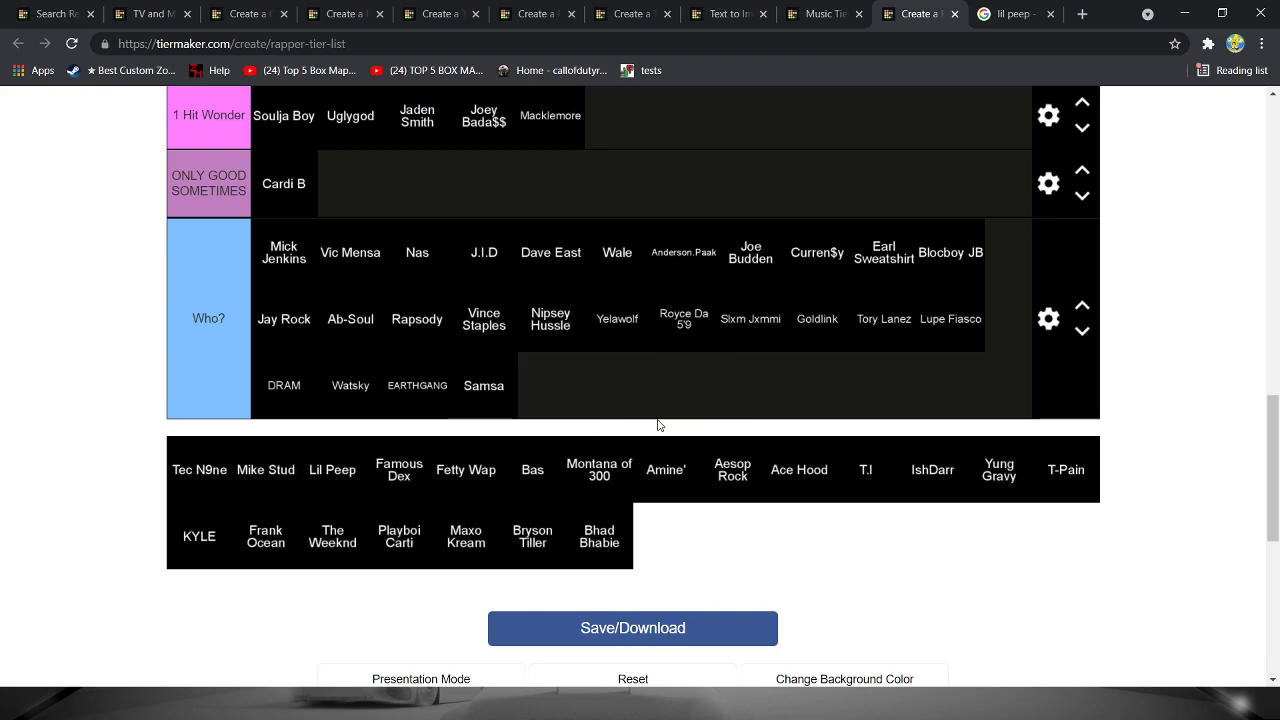
# - Rank Tec N9ne in S / GOAT beside G- Eazy and Mike Stud on the C tier's second line
pyautogui.scroll(3, 258, 368)
pyautogui.moveTo(189, 475)
pyautogui.mouseDown()
pyautogui.moveTo(258, 368)
pyautogui.moveTo(449, 246)
pyautogui.moveTo(563, 223)
pyautogui.moveTo(530, 338)
pyautogui.mouseUp()
pyautogui.scroll(5, 449, 246)
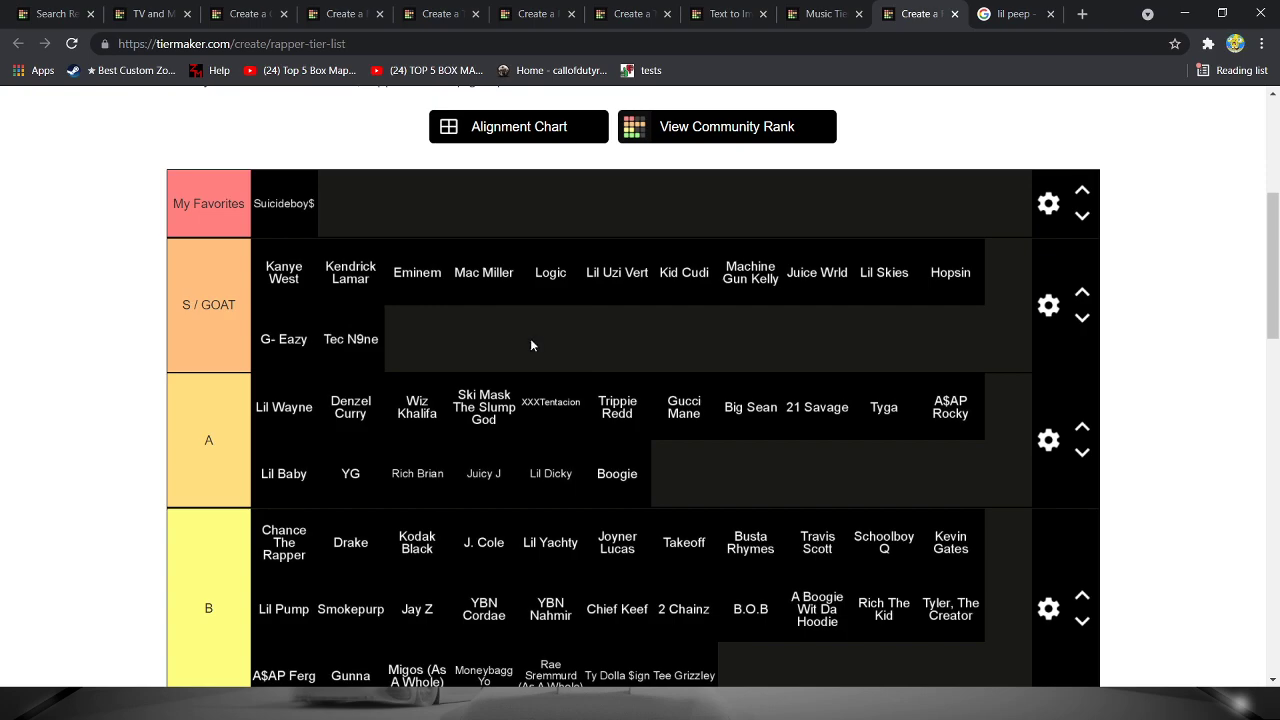
pyautogui.scroll(-2, 466, 400)
pyautogui.scroll(-8, 466, 400)
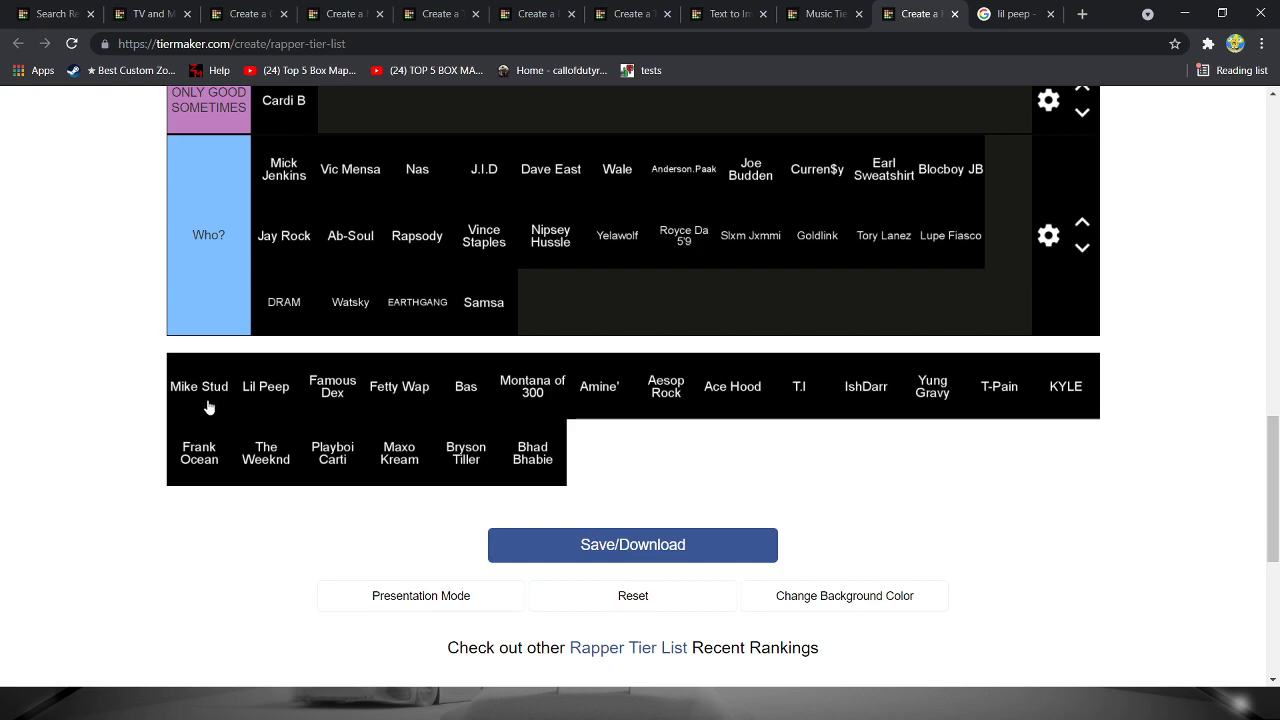
pyautogui.scroll(4, 149, 366)
pyautogui.moveTo(206, 404)
pyautogui.mouseDown()
pyautogui.moveTo(149, 366)
pyautogui.moveTo(212, 268)
pyautogui.moveTo(395, 125)
pyautogui.moveTo(571, 329)
pyautogui.moveTo(543, 423)
pyautogui.moveTo(572, 432)
pyautogui.moveTo(735, 362)
pyautogui.moveTo(737, 234)
pyautogui.moveTo(818, 438)
pyautogui.moveTo(784, 554)
pyautogui.moveTo(789, 594)
pyautogui.moveTo(582, 600)
pyautogui.mouseUp()
pyautogui.scroll(4, 300, 200)
pyautogui.scroll(-2, 543, 423)
pyautogui.scroll(-2, 784, 554)
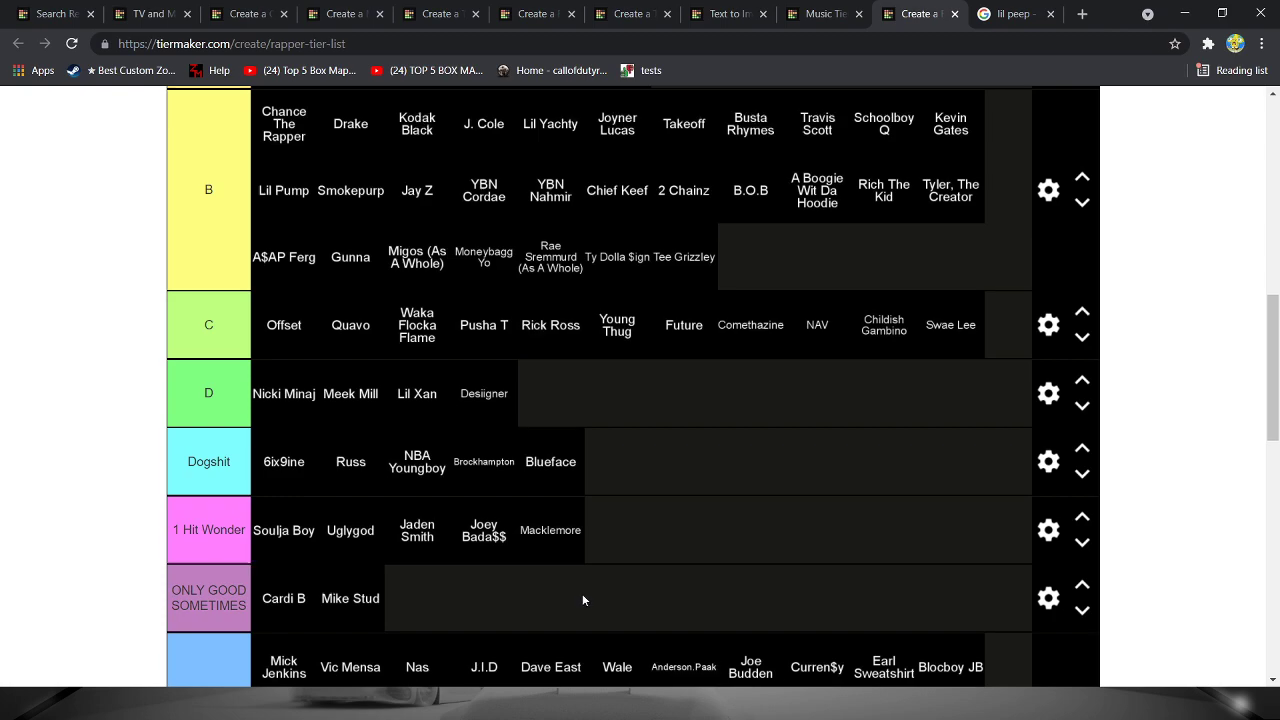
pyautogui.scroll(-3, 583, 600)
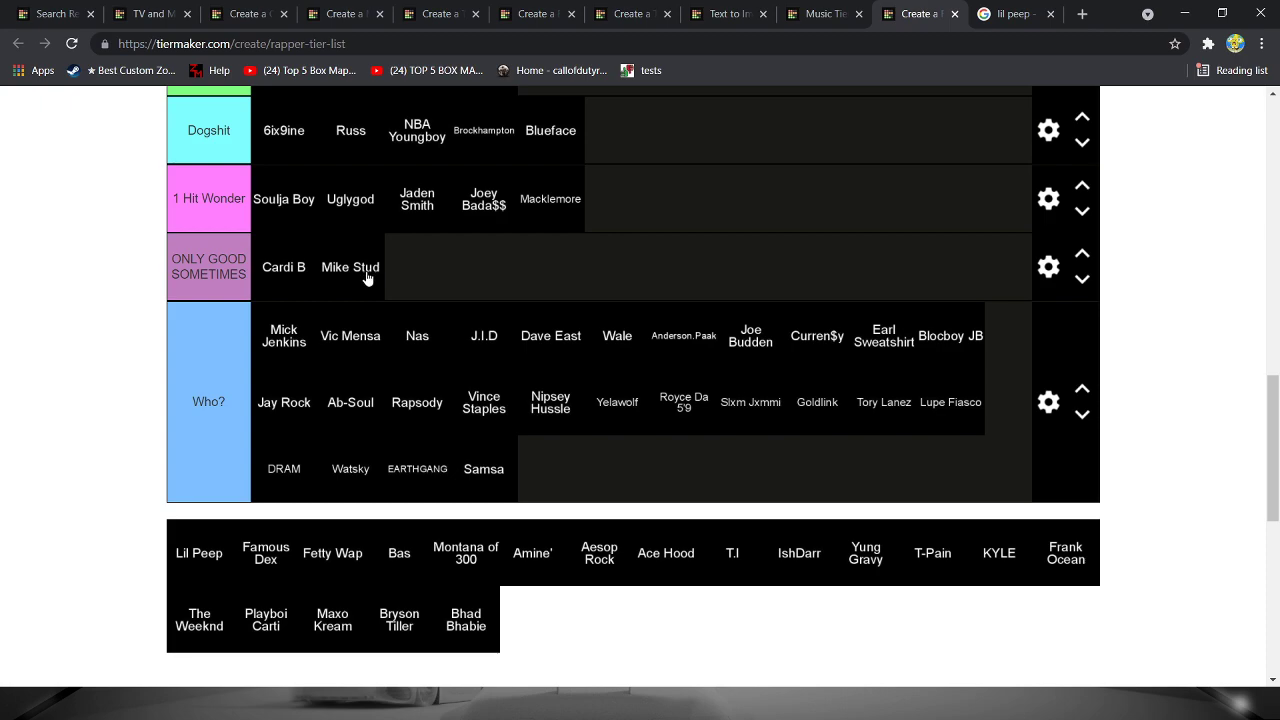
# - Move Lil Peep up into My Favorites beside Suicideboy$
pyautogui.moveTo(356, 284)
pyautogui.mouseDown()
pyautogui.moveTo(637, 243)
pyautogui.moveTo(627, 269)
pyautogui.moveTo(640, 254)
pyautogui.moveTo(1003, 171)
pyautogui.moveTo(1012, 192)
pyautogui.moveTo(969, 228)
pyautogui.mouseUp()
pyautogui.scroll(-3, 969, 228)
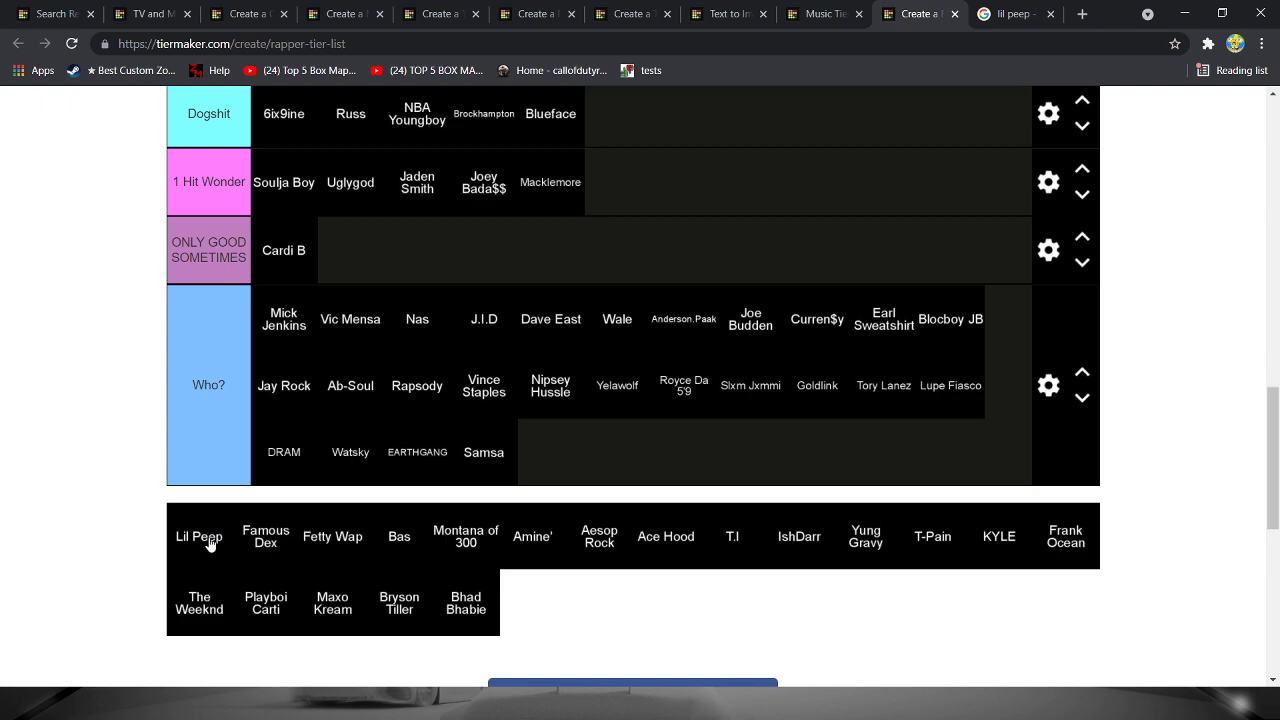
pyautogui.moveTo(207, 540)
pyautogui.mouseDown()
pyautogui.moveTo(340, 360)
pyautogui.moveTo(267, 218)
pyautogui.moveTo(260, 287)
pyautogui.mouseUp()
# - Place the Lil Peep tile in the first slot of My Favorites, before Suicideboy$
pyautogui.scroll(8, 340, 360)
pyautogui.scroll(1, 251, 283)
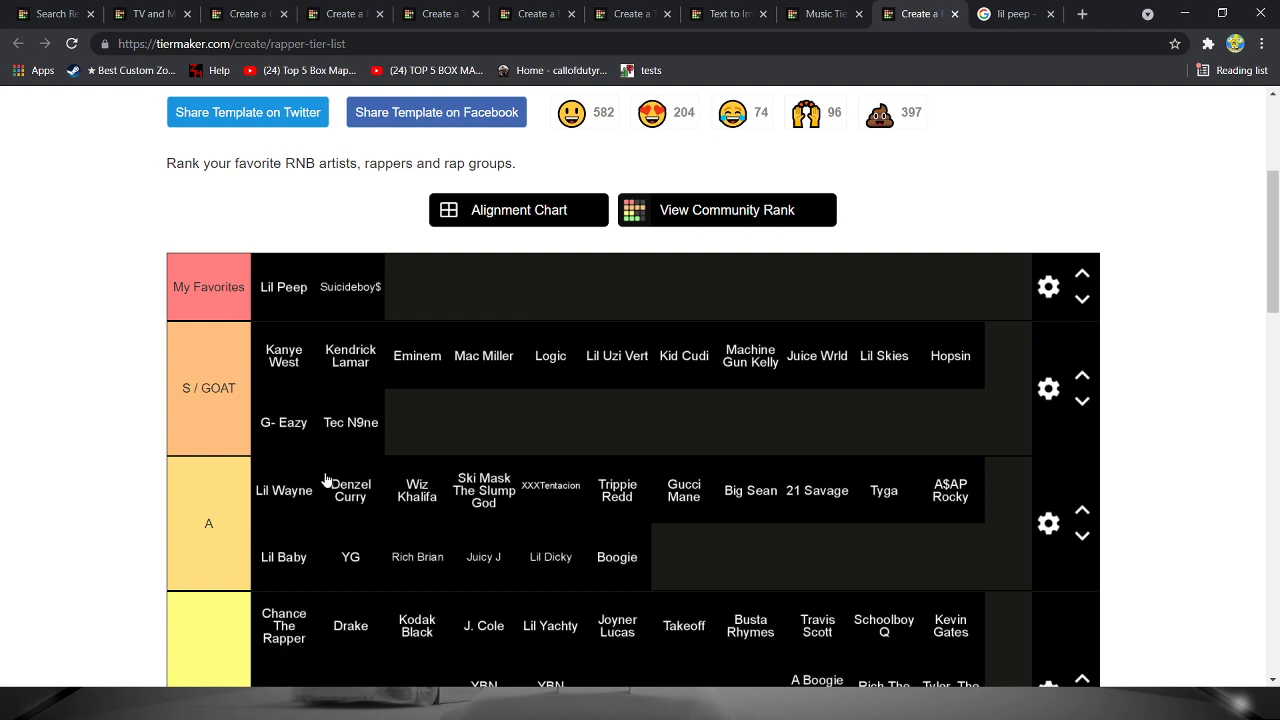
pyautogui.scroll(-3, 363, 457)
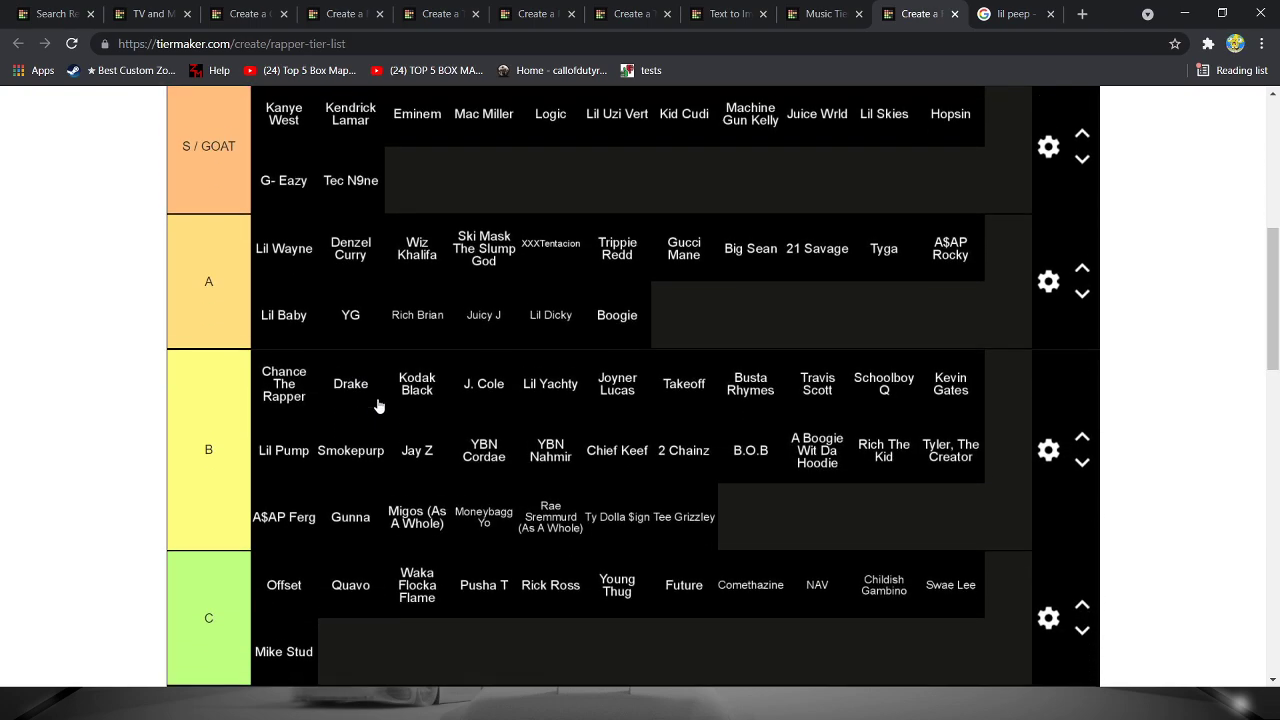
pyautogui.scroll(3, 374, 406)
pyautogui.scroll(-1, 300, 320)
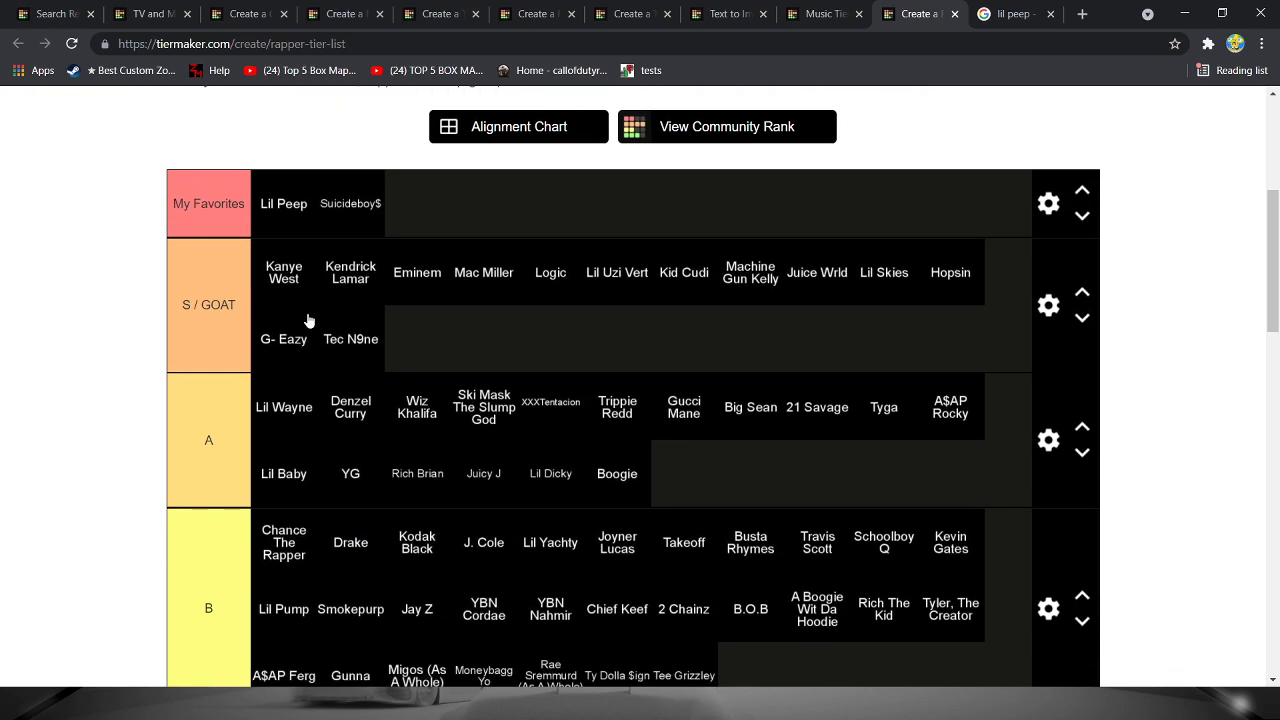
pyautogui.scroll(1, 280, 320)
pyautogui.scroll(1, 308, 320)
pyautogui.scroll(-1, 330, 310)
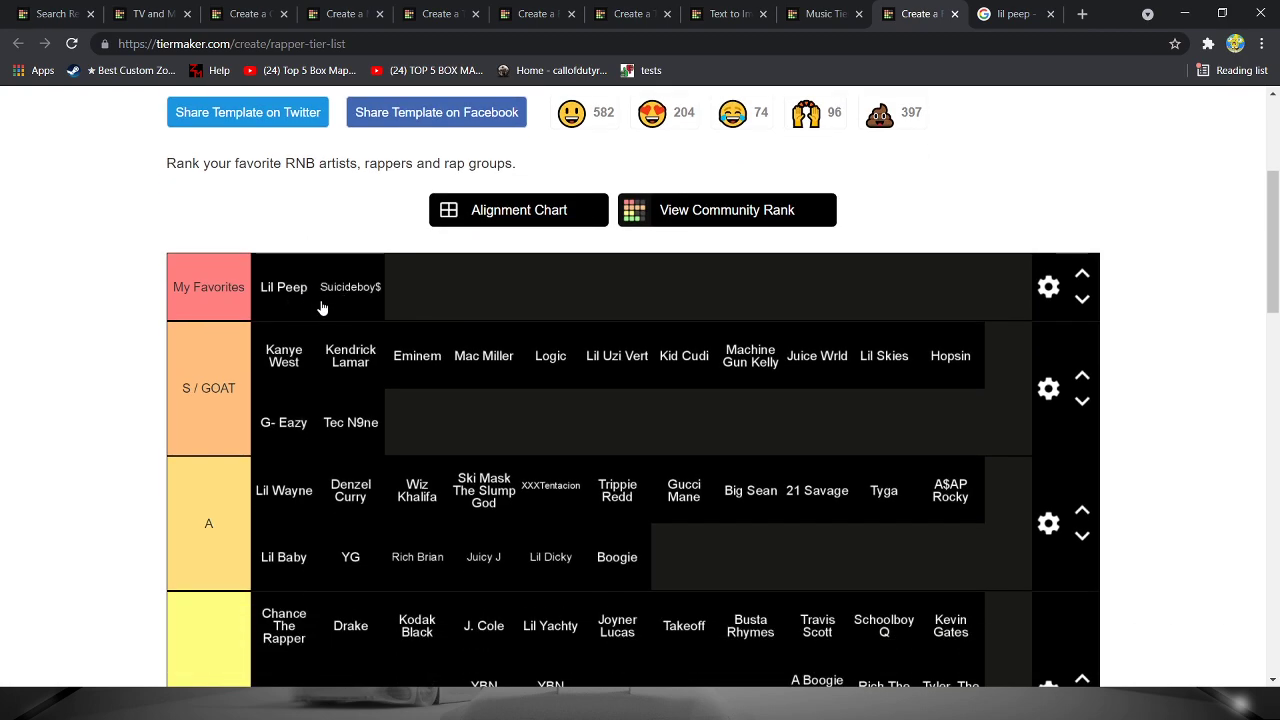
pyautogui.scroll(-1, 300, 310)
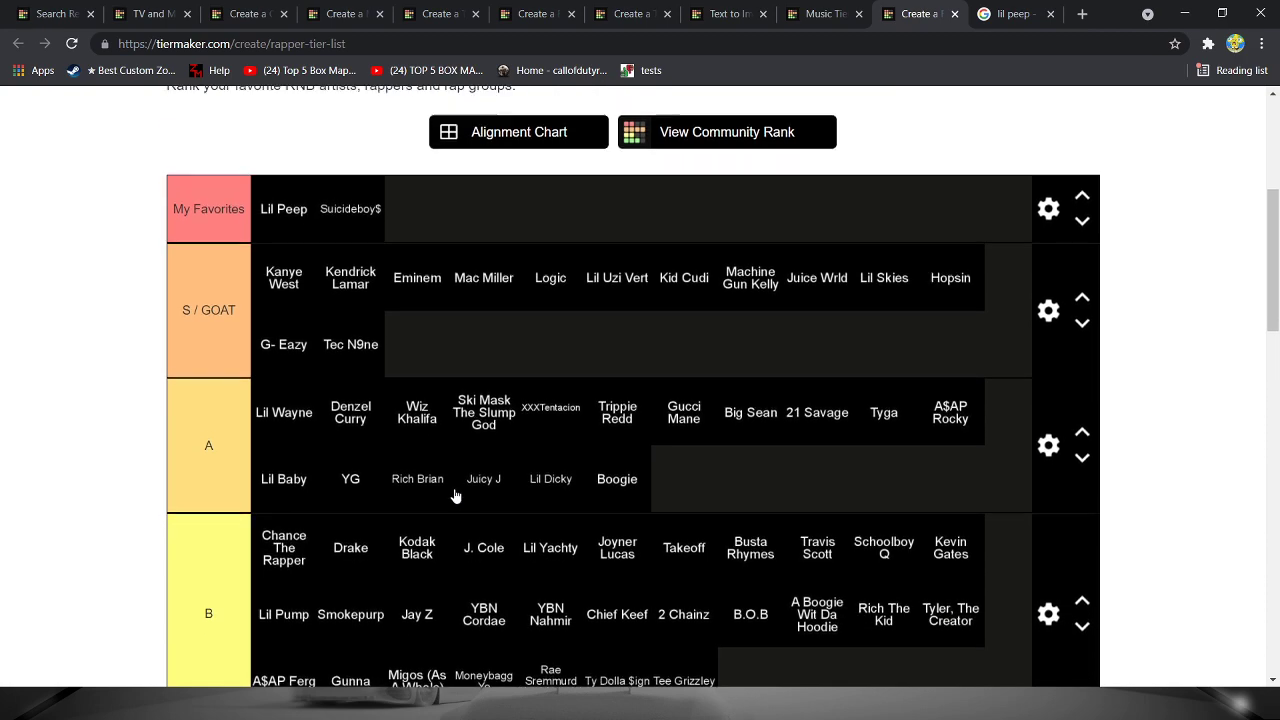
pyautogui.scroll(1, 430, 475)
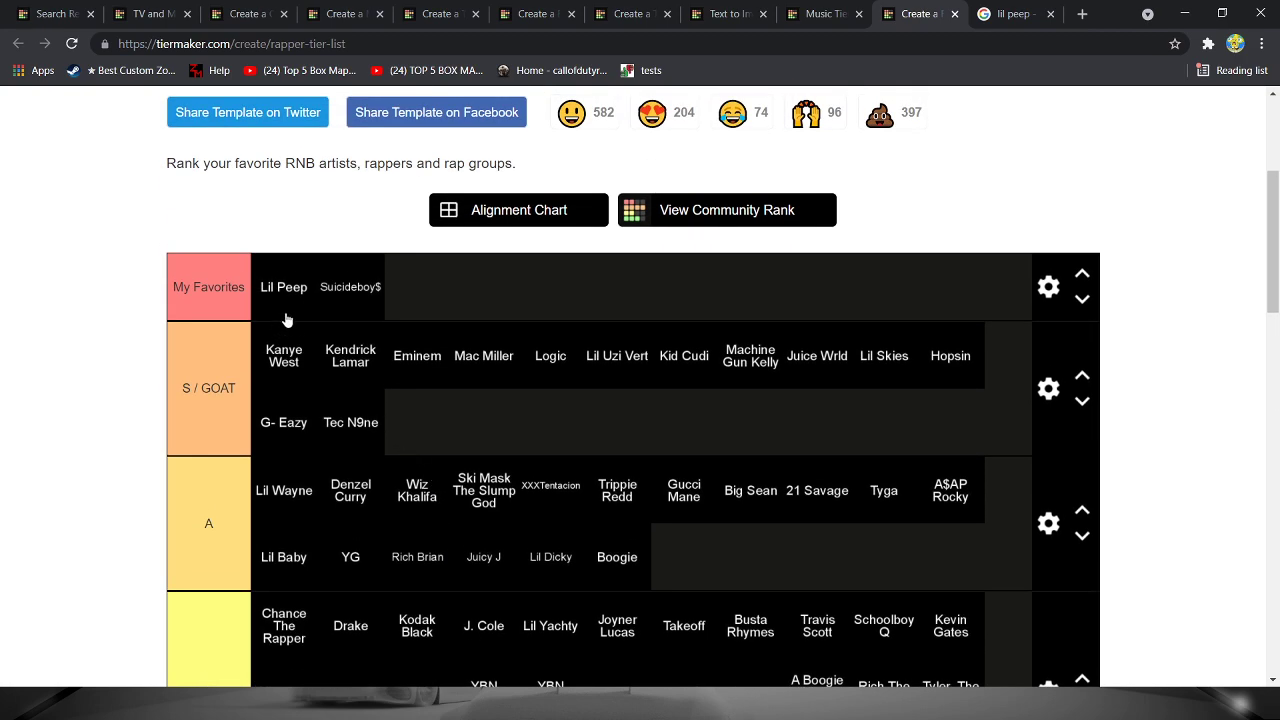
pyautogui.scroll(-1, 408, 421)
pyautogui.scroll(1, 886, 683)
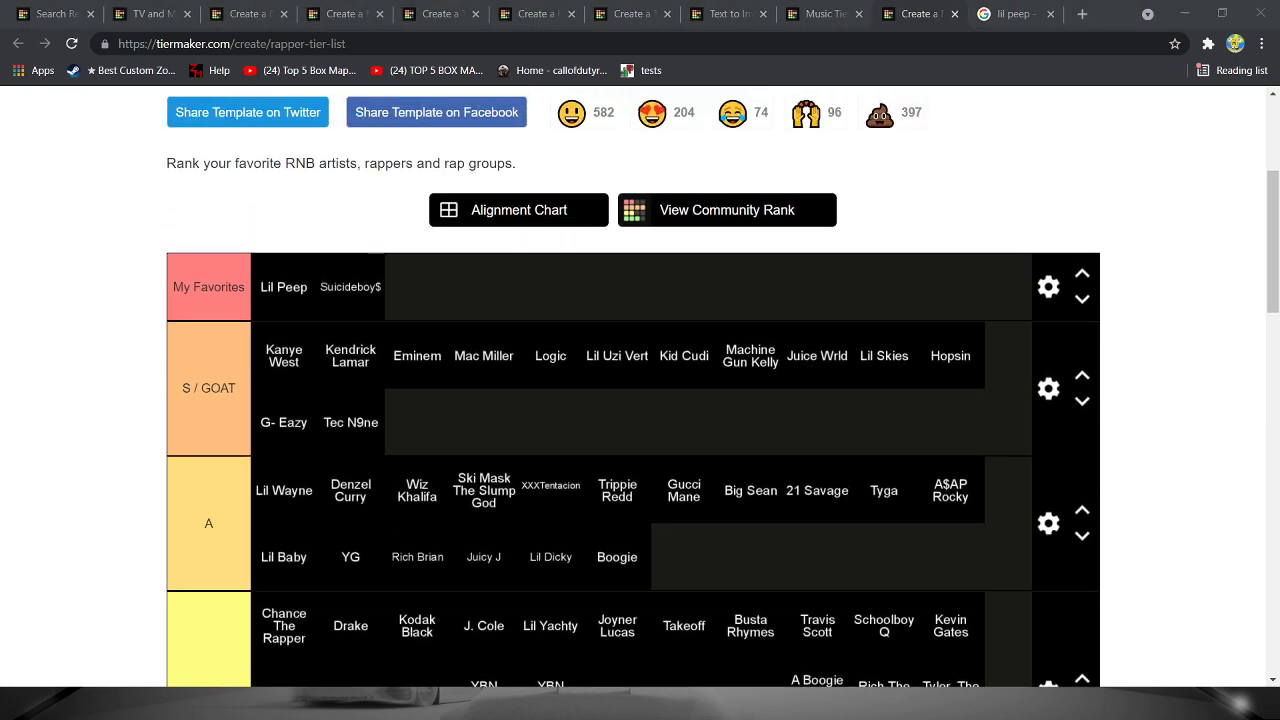
pyautogui.scroll(-1, 743, 585)
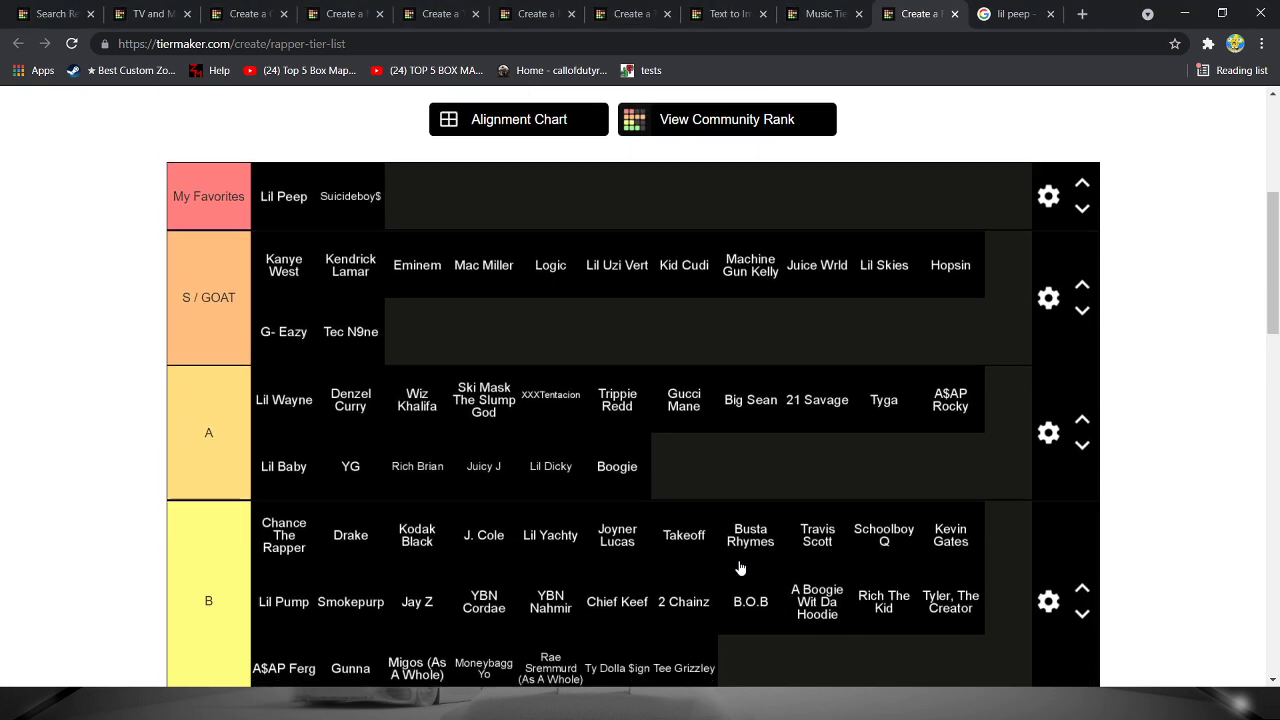
pyautogui.scroll(-1, 740, 568)
pyautogui.scroll(2, 409, 382)
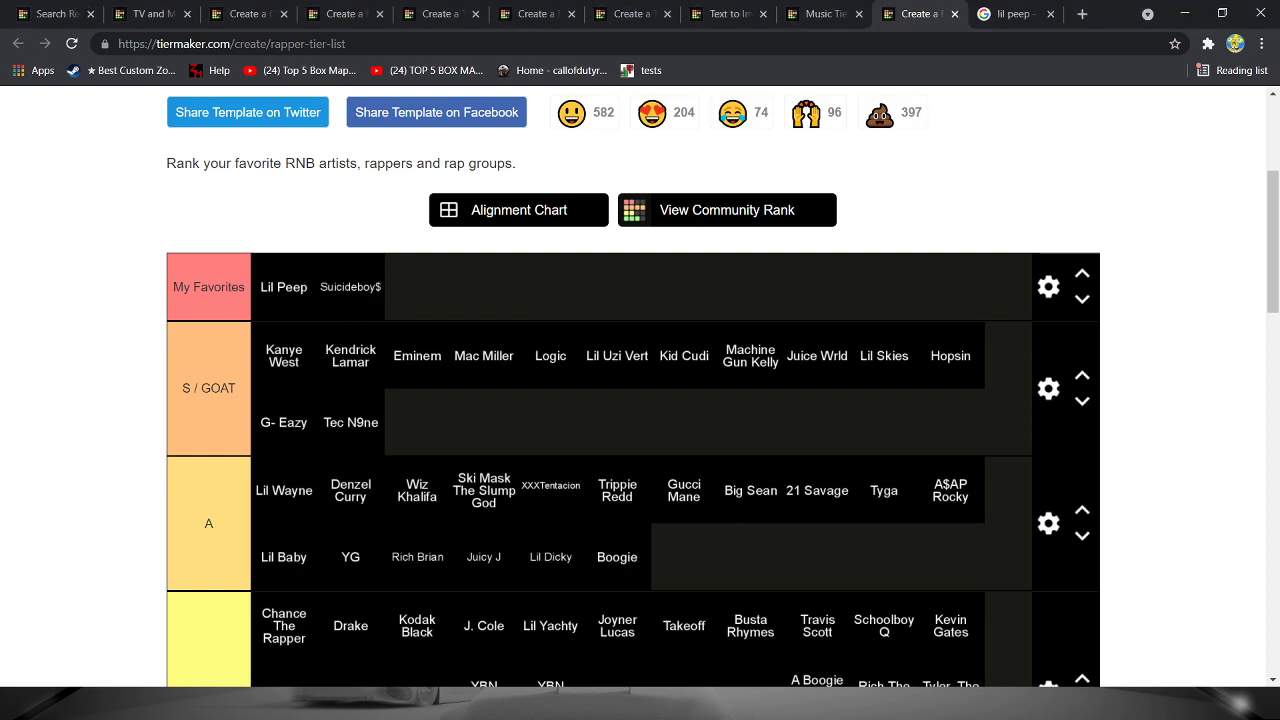
pyautogui.scroll(-2, 527, 392)
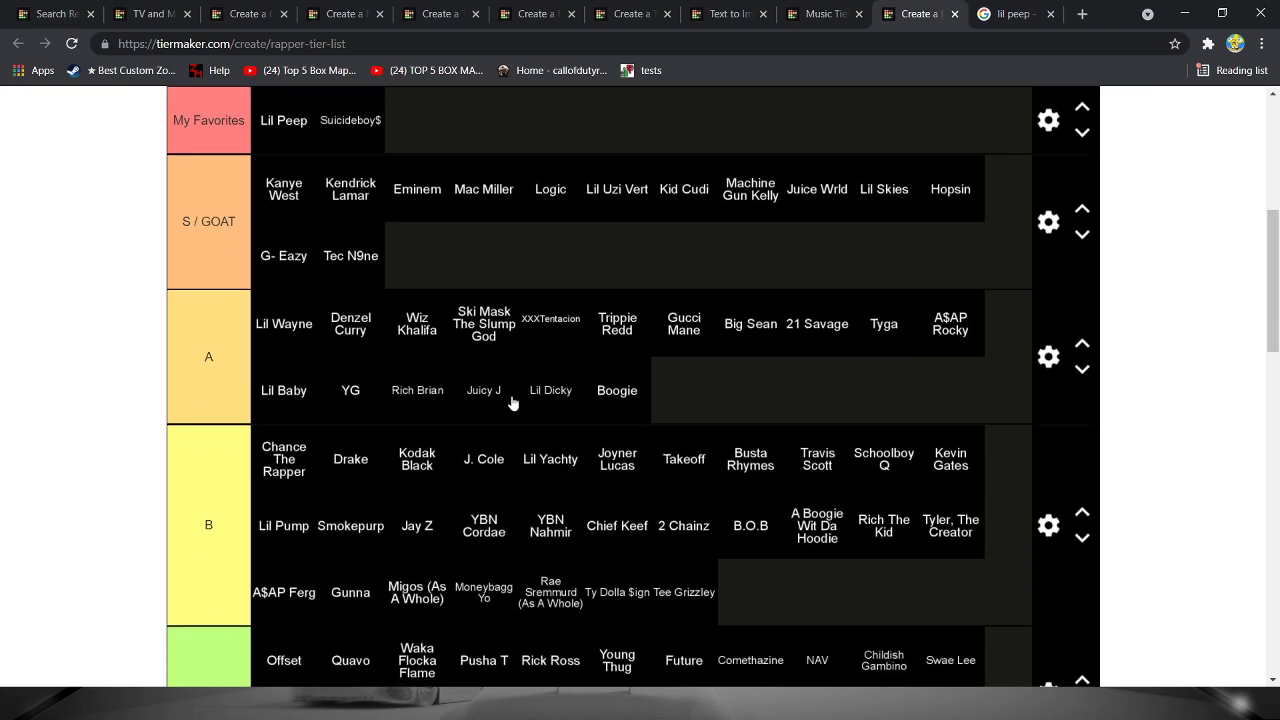
pyautogui.scroll(1, 518, 400)
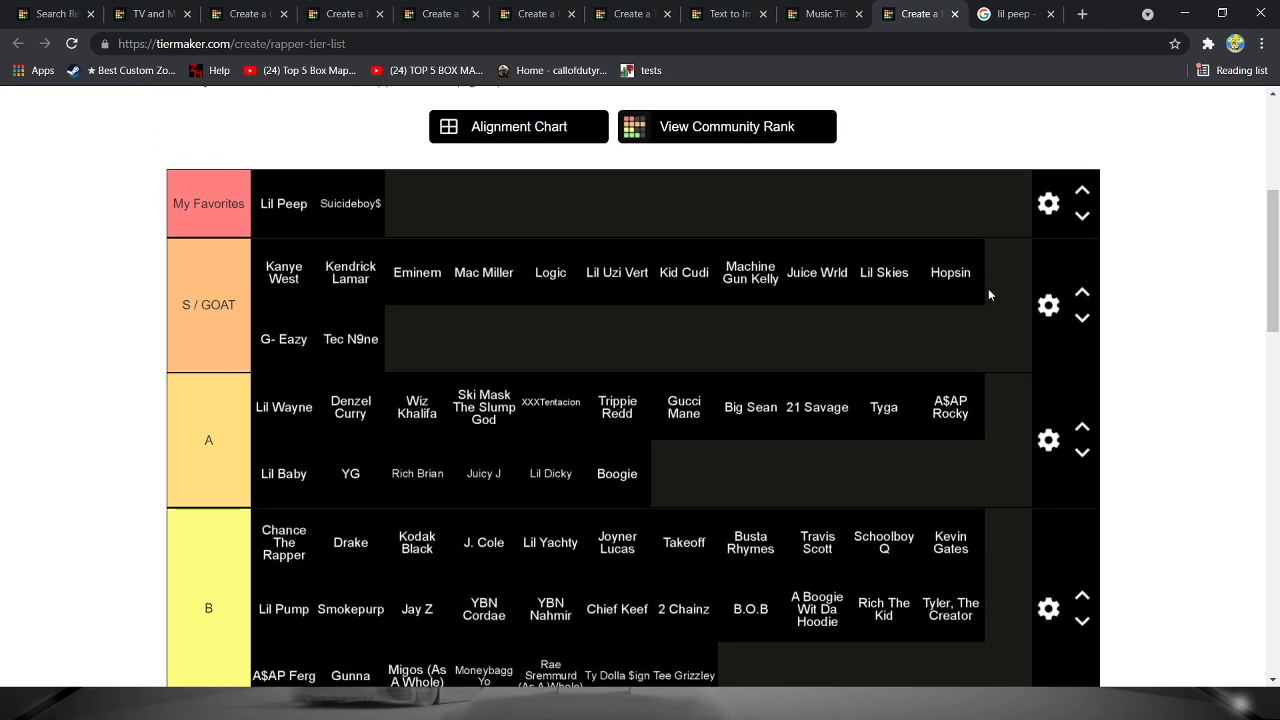
pyautogui.moveTo(289, 192)
pyautogui.mouseDown()
pyautogui.moveTo(289, 178)
pyautogui.moveTo(288, 206)
pyautogui.mouseUp()
# - Rank three more unranked rappers, putting Bas in the Who? tier after Samsa
pyautogui.scroll(-2, 338, 309)
pyautogui.scroll(-8, 338, 309)
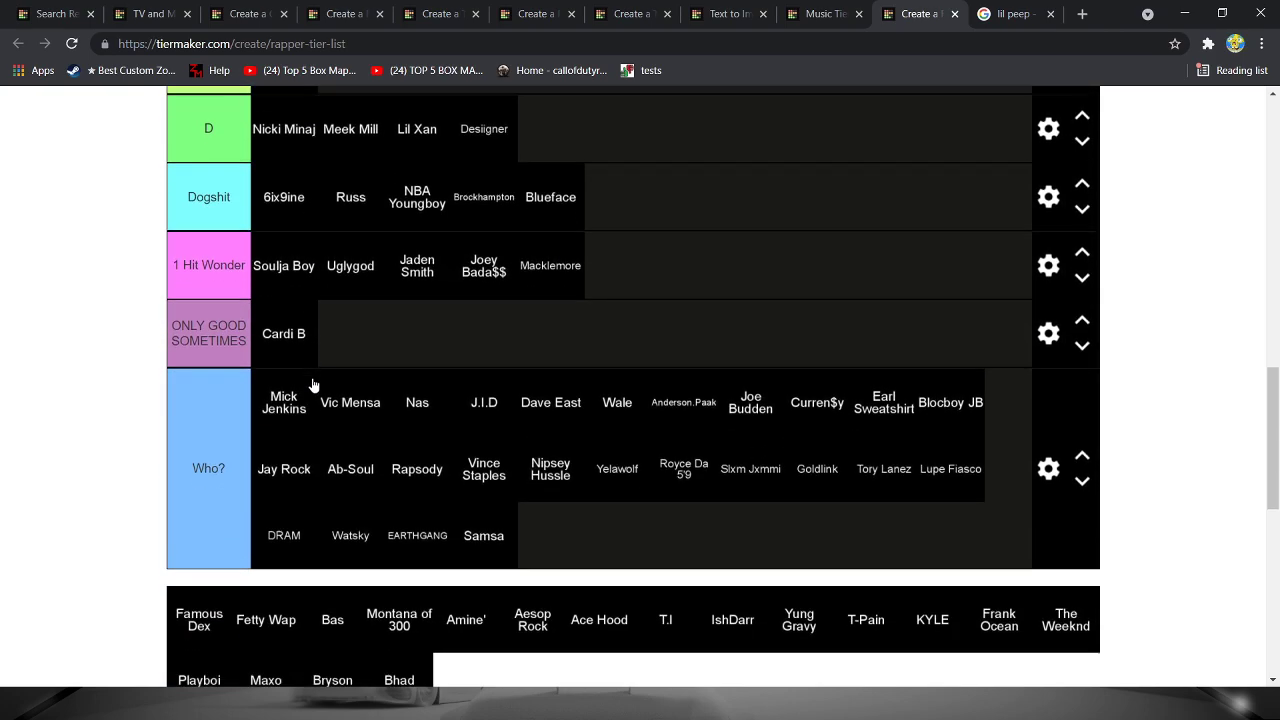
pyautogui.scroll(8, 316, 415)
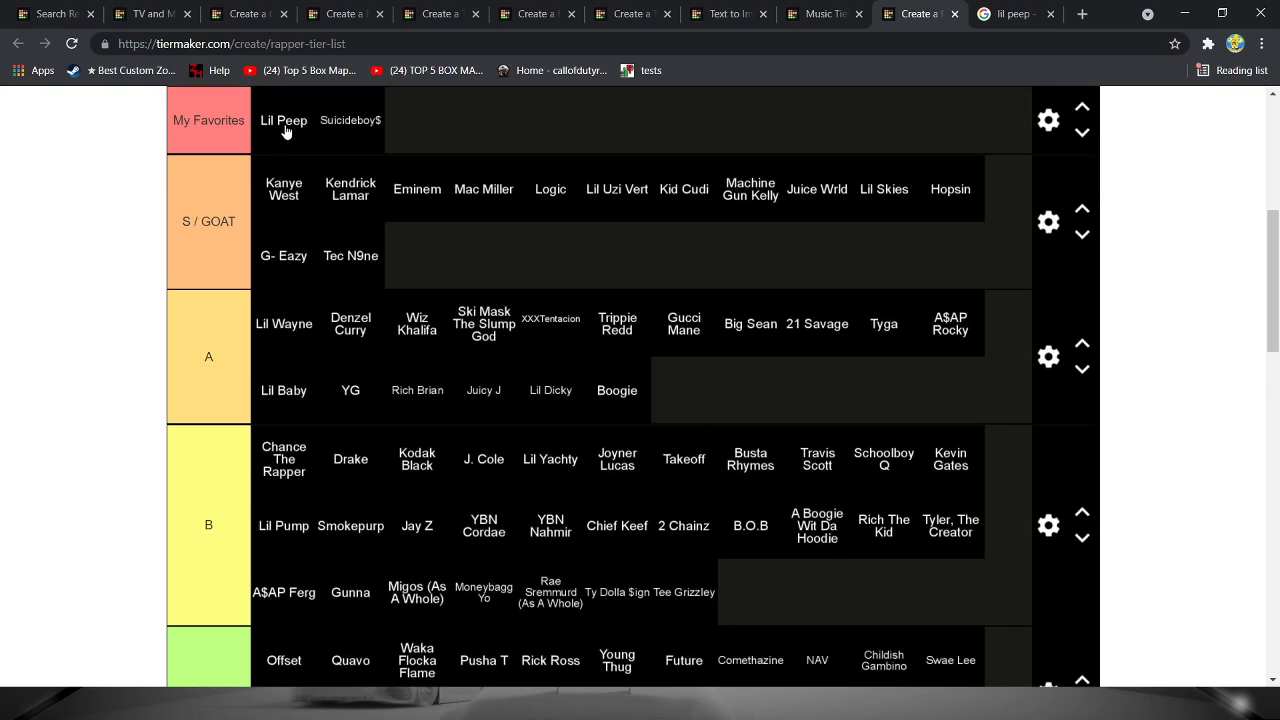
pyautogui.scroll(-9, 370, 336)
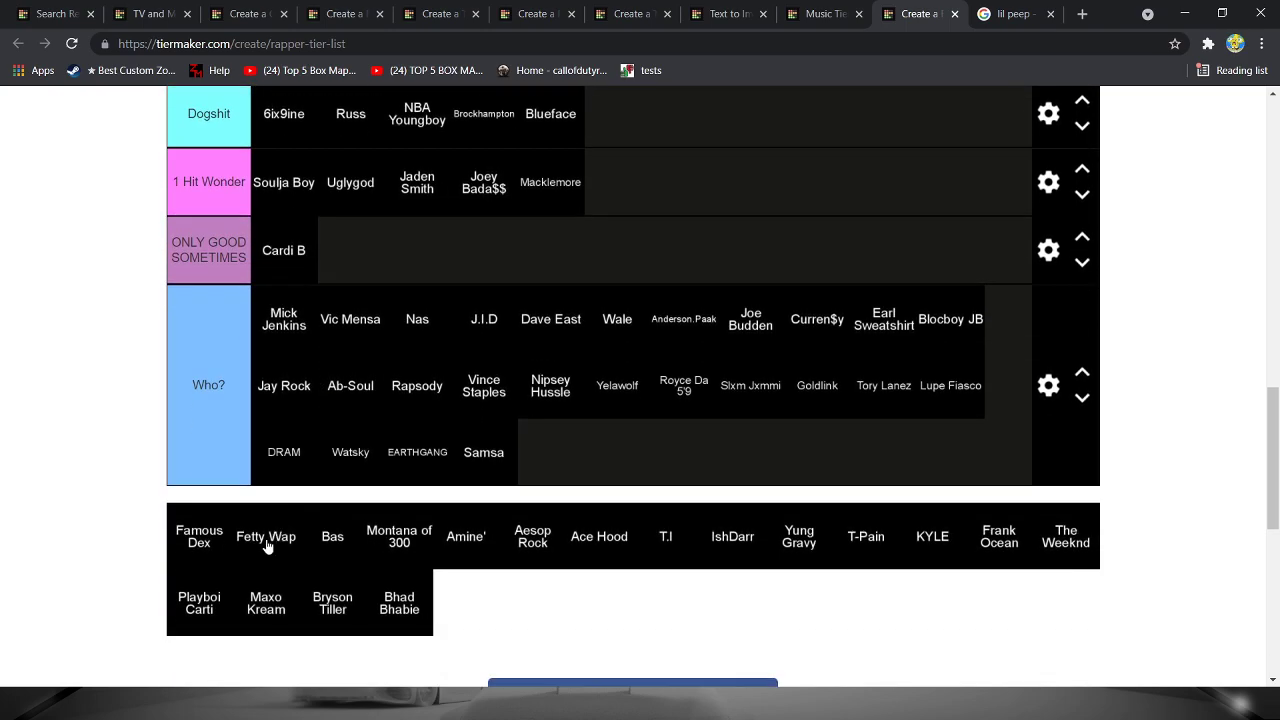
pyautogui.moveTo(200, 540)
pyautogui.mouseDown()
pyautogui.moveTo(503, 214)
pyautogui.moveTo(589, 222)
pyautogui.mouseUp()
pyautogui.scroll(-3, 313, 536)
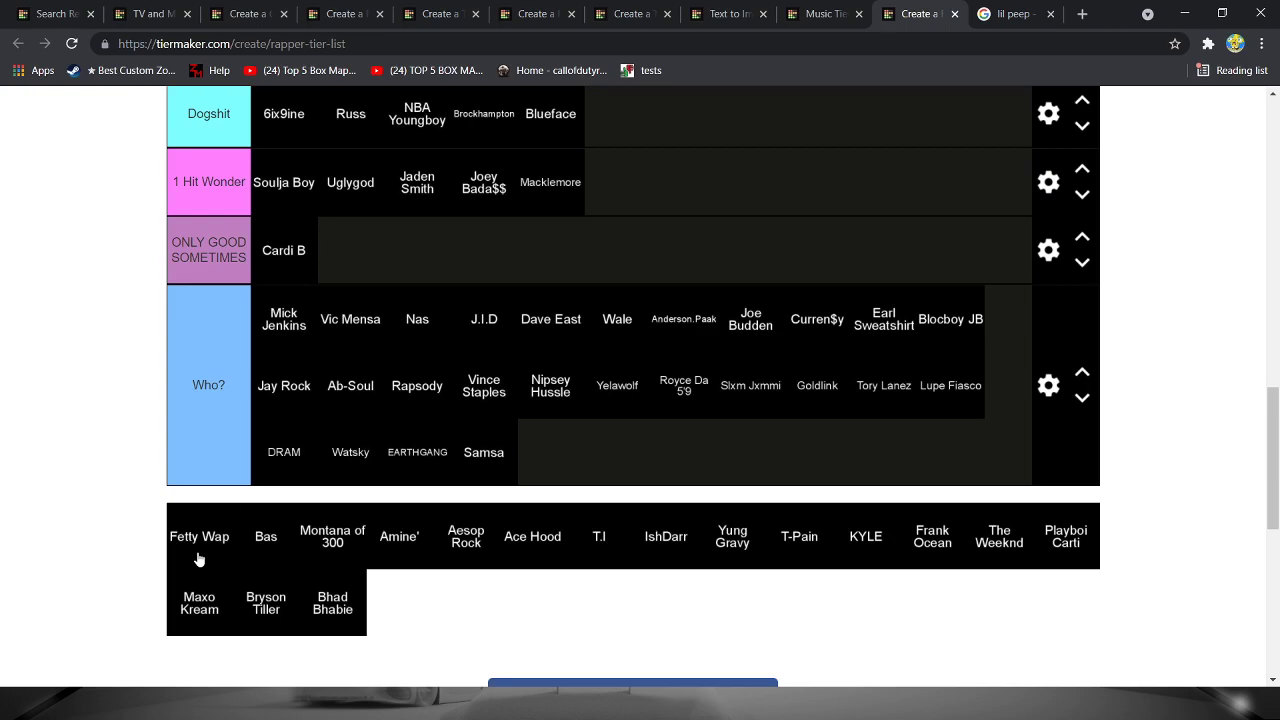
pyautogui.moveTo(198, 558)
pyautogui.mouseDown()
pyautogui.moveTo(500, 262)
pyautogui.moveTo(488, 234)
pyautogui.moveTo(663, 186)
pyautogui.moveTo(764, 228)
pyautogui.mouseUp()
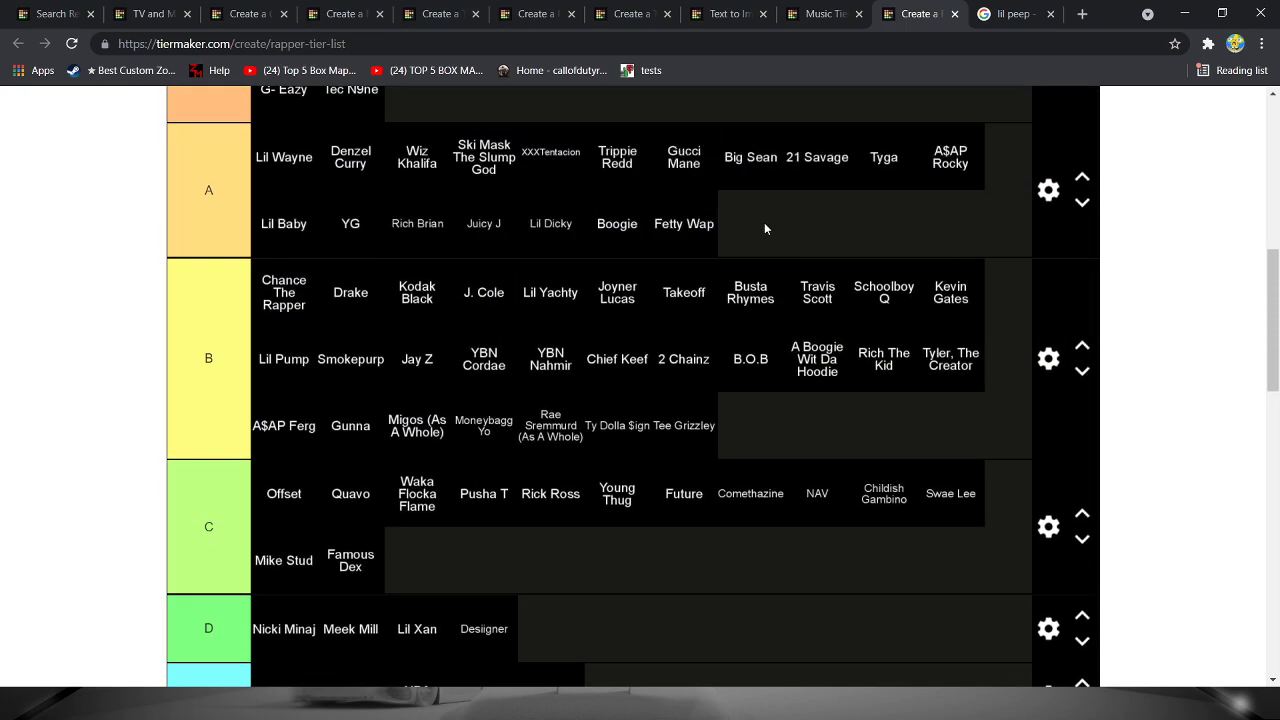
pyautogui.scroll(-6, 323, 540)
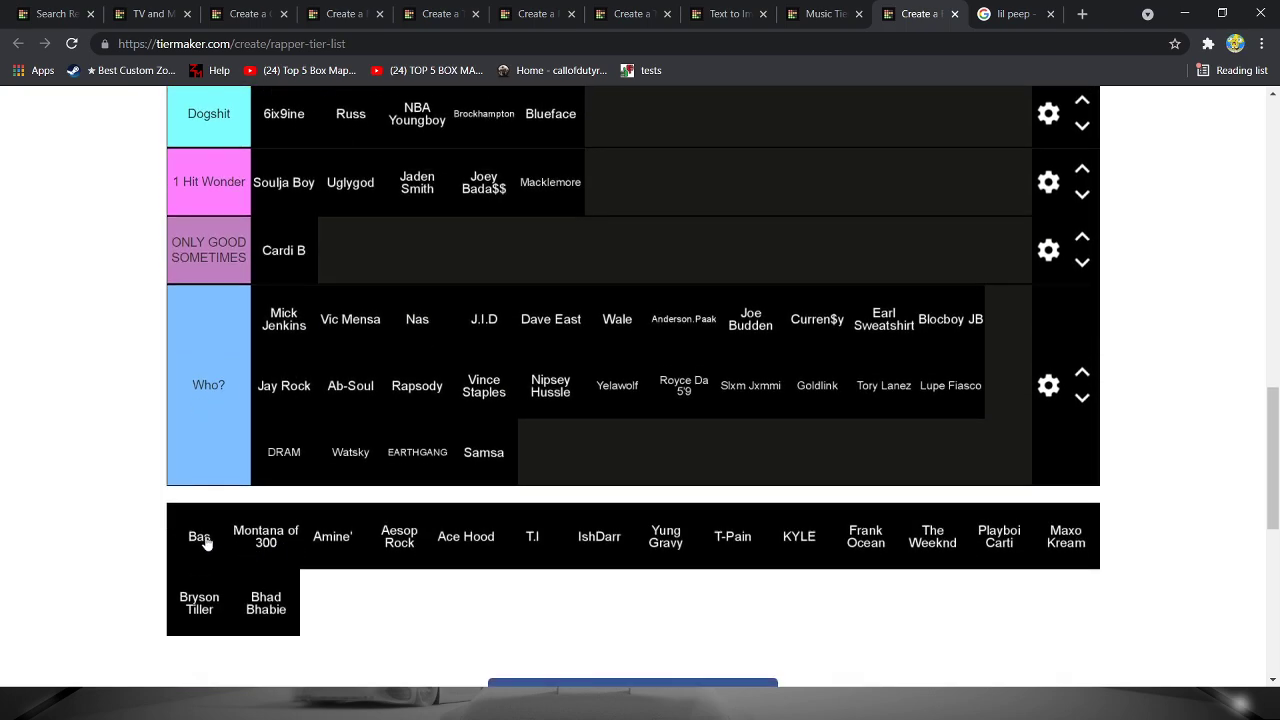
pyautogui.moveTo(203, 541)
pyautogui.mouseDown()
pyautogui.moveTo(509, 460)
pyautogui.moveTo(598, 452)
pyautogui.mouseUp()
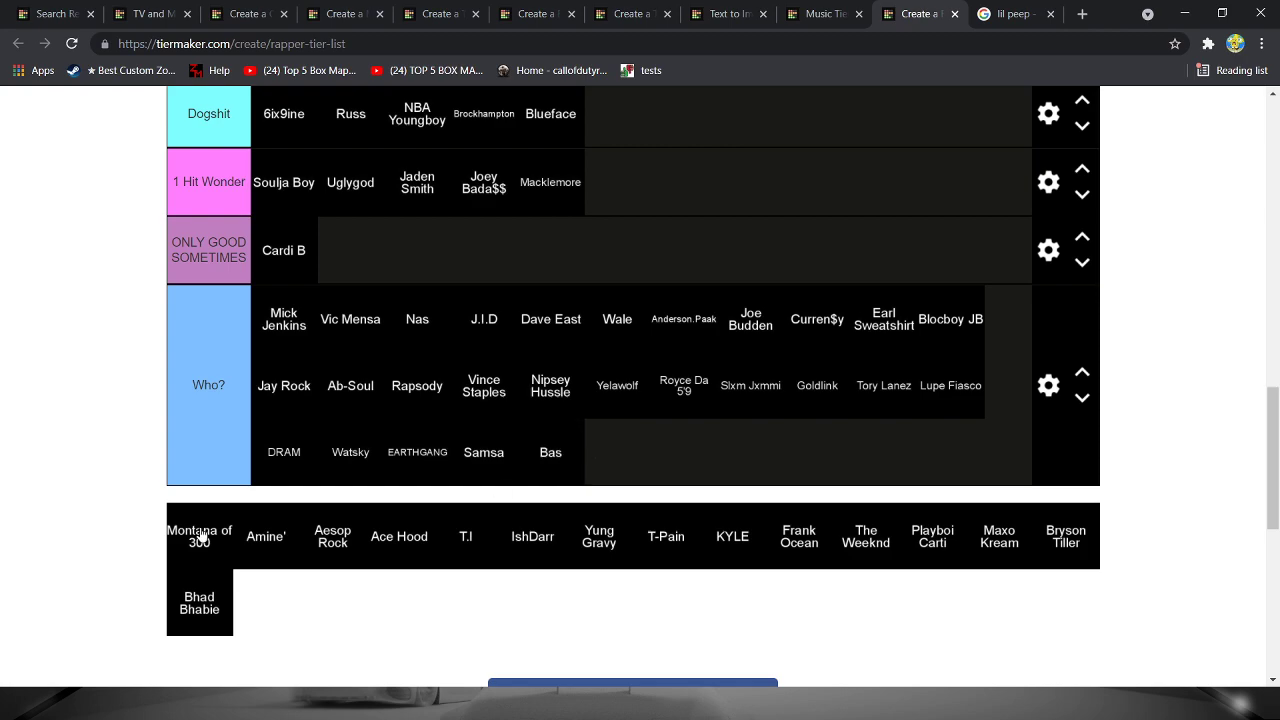
# - Rank two more unranked rappers and place Aesop Rock in the Who? tier
pyautogui.moveTo(200, 537)
pyautogui.mouseDown()
pyautogui.moveTo(553, 250)
pyautogui.moveTo(648, 135)
pyautogui.moveTo(660, 220)
pyautogui.moveTo(646, 160)
pyautogui.mouseUp()
pyautogui.scroll(-2, 537, 340)
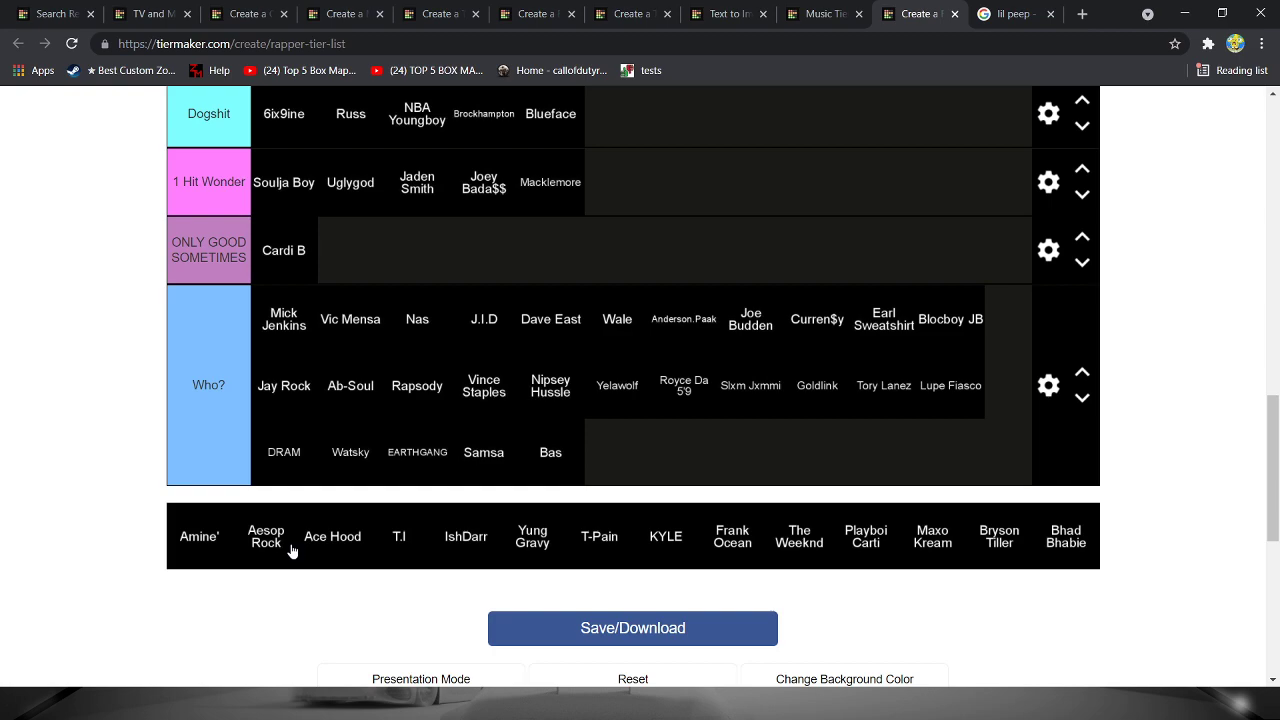
pyautogui.moveTo(209, 555)
pyautogui.mouseDown()
pyautogui.moveTo(474, 189)
pyautogui.moveTo(580, 209)
pyautogui.moveTo(600, 254)
pyautogui.moveTo(575, 245)
pyautogui.mouseUp()
pyautogui.scroll(-2, 530, 333)
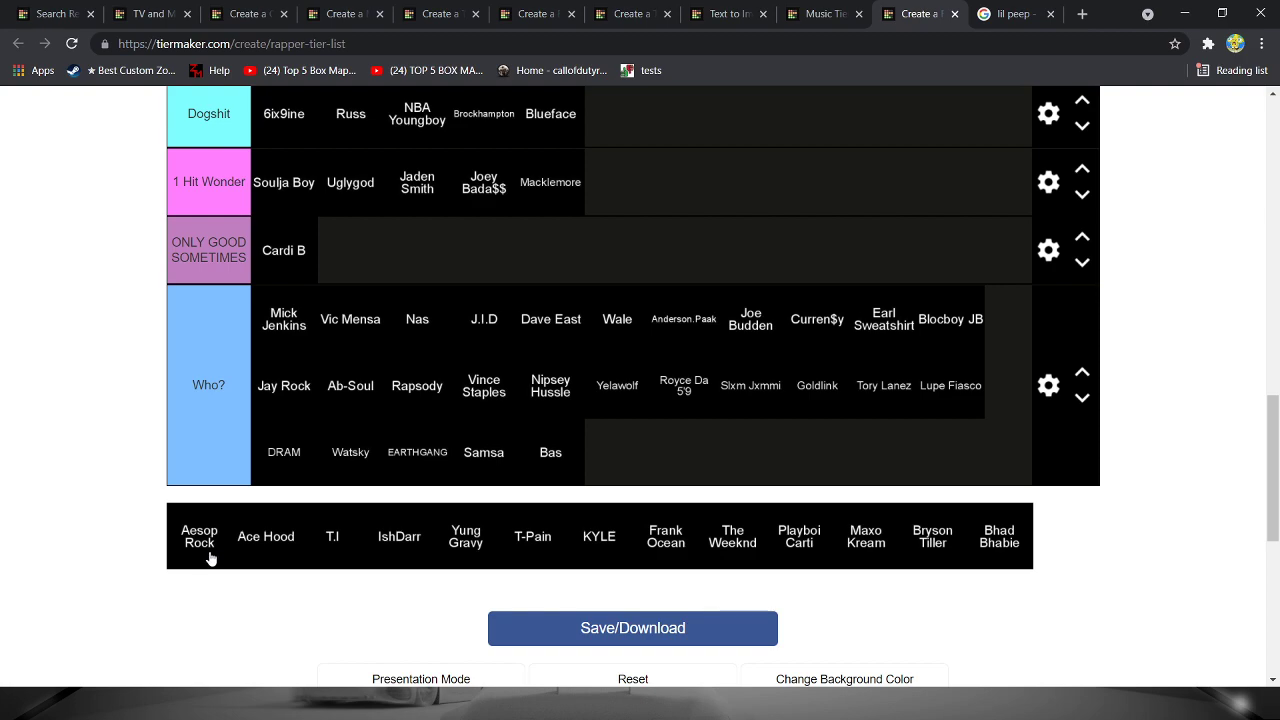
pyautogui.moveTo(210, 557); pyautogui.dragTo(705, 468)
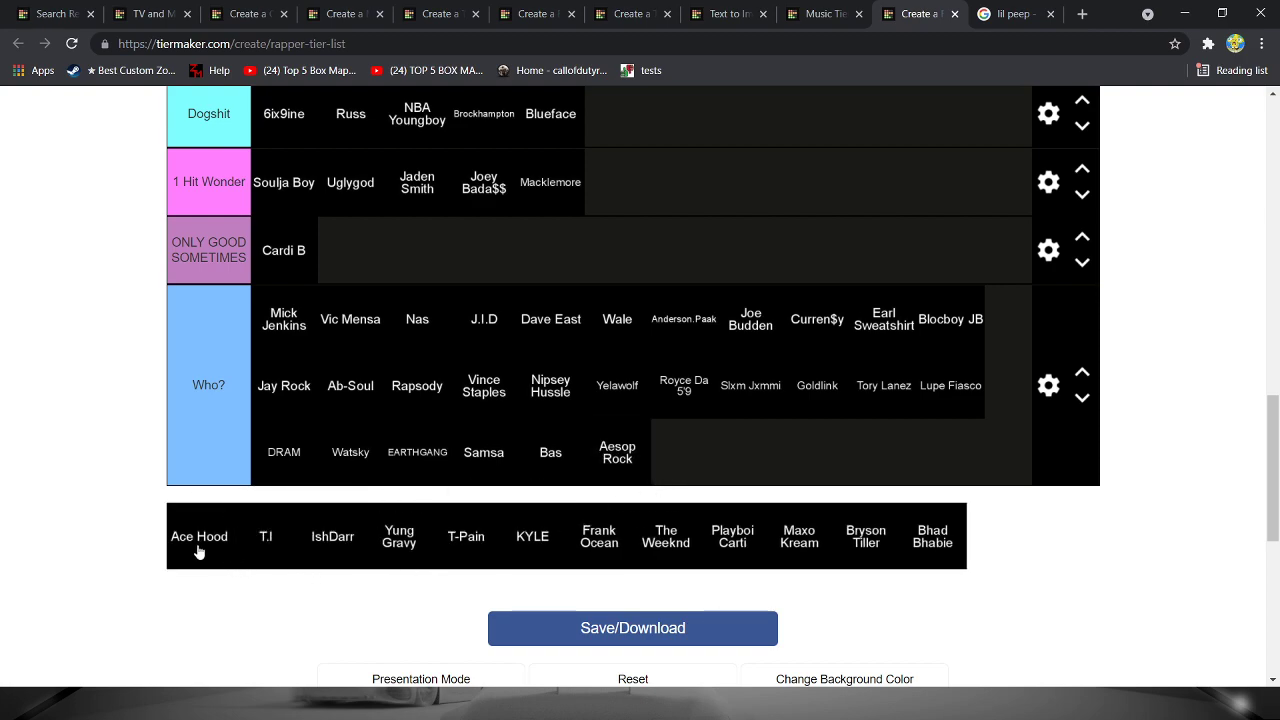
# - Rank two more unranked cards and place IshDarr in the Who? tier
pyautogui.moveTo(199, 551)
pyautogui.mouseDown()
pyautogui.moveTo(651, 123)
pyautogui.moveTo(630, 140)
pyautogui.mouseUp()
pyautogui.scroll(1, 387, 377)
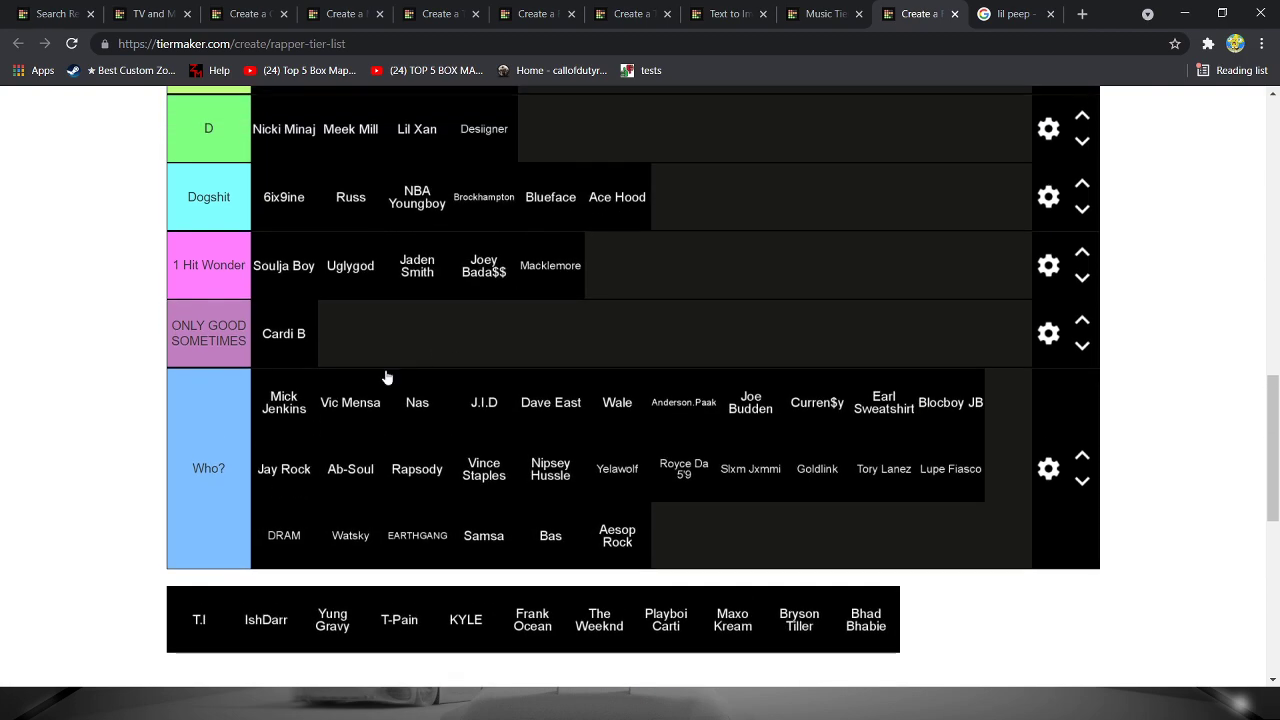
pyautogui.scroll(-1, 330, 410)
pyautogui.scroll(1, 195, 540)
pyautogui.moveTo(197, 618)
pyautogui.mouseDown()
pyautogui.moveTo(352, 324)
pyautogui.moveTo(491, 214)
pyautogui.moveTo(623, 240)
pyautogui.moveTo(565, 338)
pyautogui.moveTo(594, 340)
pyautogui.moveTo(586, 326)
pyautogui.moveTo(766, 251)
pyautogui.moveTo(679, 365)
pyautogui.moveTo(742, 268)
pyautogui.mouseUp()
pyautogui.scroll(2, 491, 214)
pyautogui.scroll(1, 617, 257)
pyautogui.scroll(1, 586, 326)
pyautogui.scroll(-3, 579, 436)
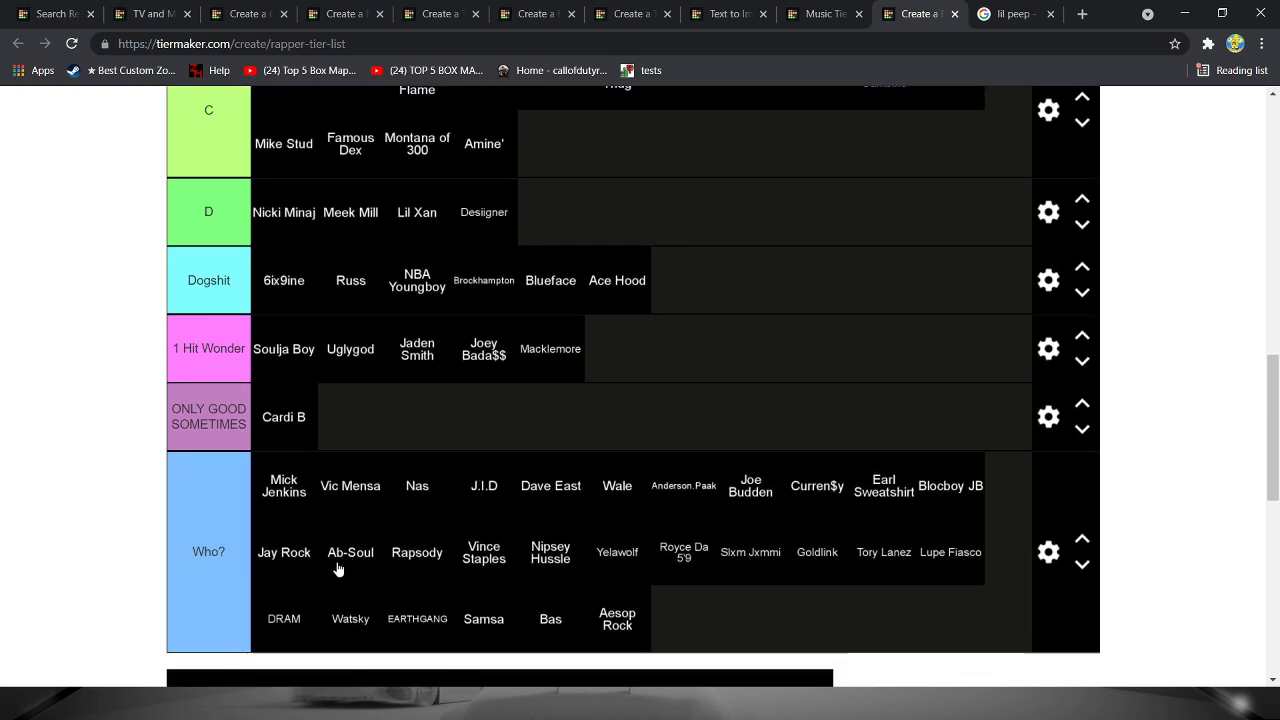
pyautogui.scroll(-2, 338, 568)
pyautogui.moveTo(205, 548); pyautogui.dragTo(760, 446)
# - Rank another card, put T-Pain in the C tier and KYLE in Who?
pyautogui.moveTo(208, 556)
pyautogui.mouseDown()
pyautogui.moveTo(138, 163)
pyautogui.moveTo(366, 234)
pyautogui.moveTo(838, 100)
pyautogui.moveTo(420, 180)
pyautogui.mouseUp()
pyautogui.scroll(1, 280, 380)
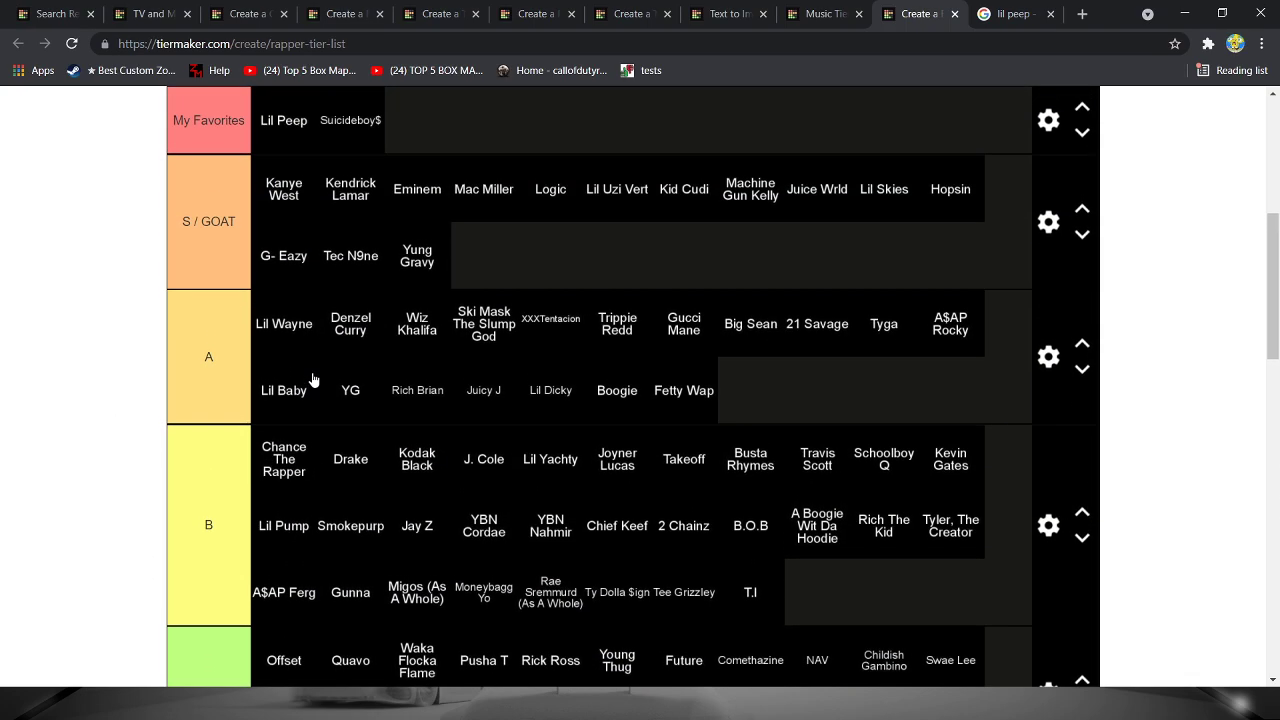
pyautogui.scroll(-6, 277, 374)
pyautogui.scroll(-2, 213, 538)
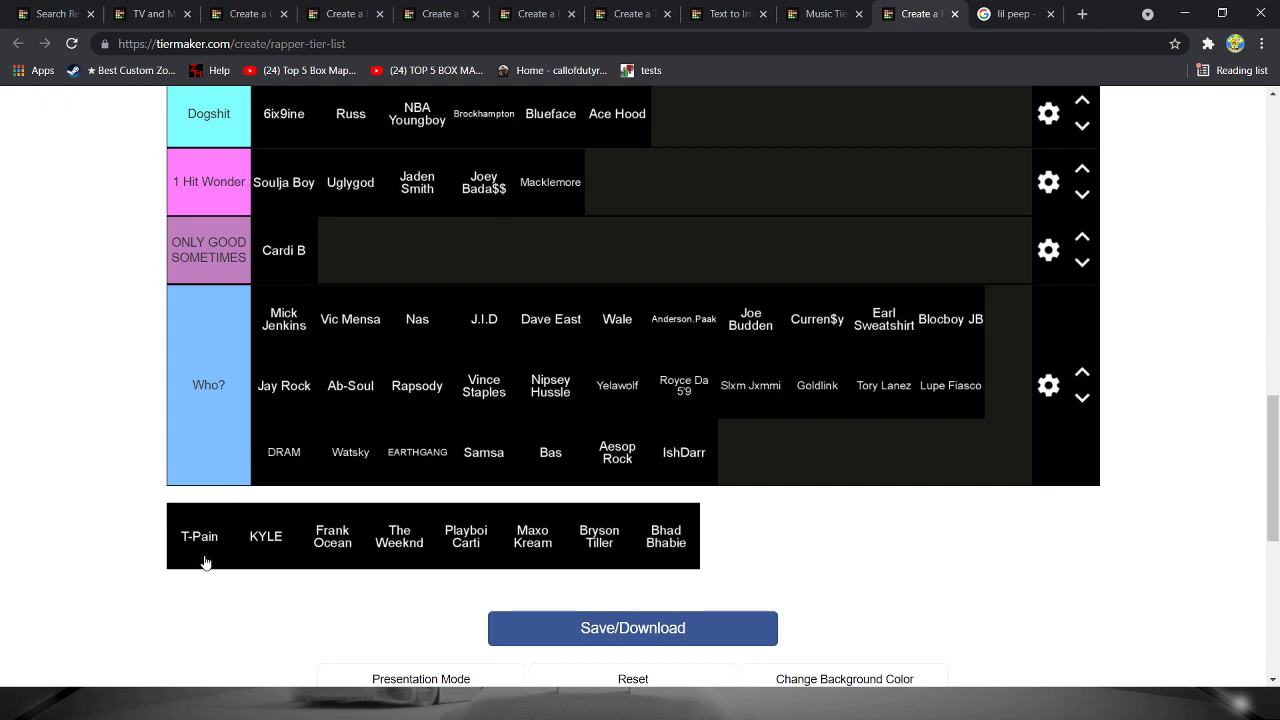
pyautogui.moveTo(204, 563)
pyautogui.mouseDown()
pyautogui.moveTo(354, 289)
pyautogui.moveTo(520, 214)
pyautogui.moveTo(877, 223)
pyautogui.moveTo(863, 195)
pyautogui.moveTo(750, 291)
pyautogui.moveTo(700, 315)
pyautogui.mouseUp()
pyautogui.scroll(-3, 434, 503)
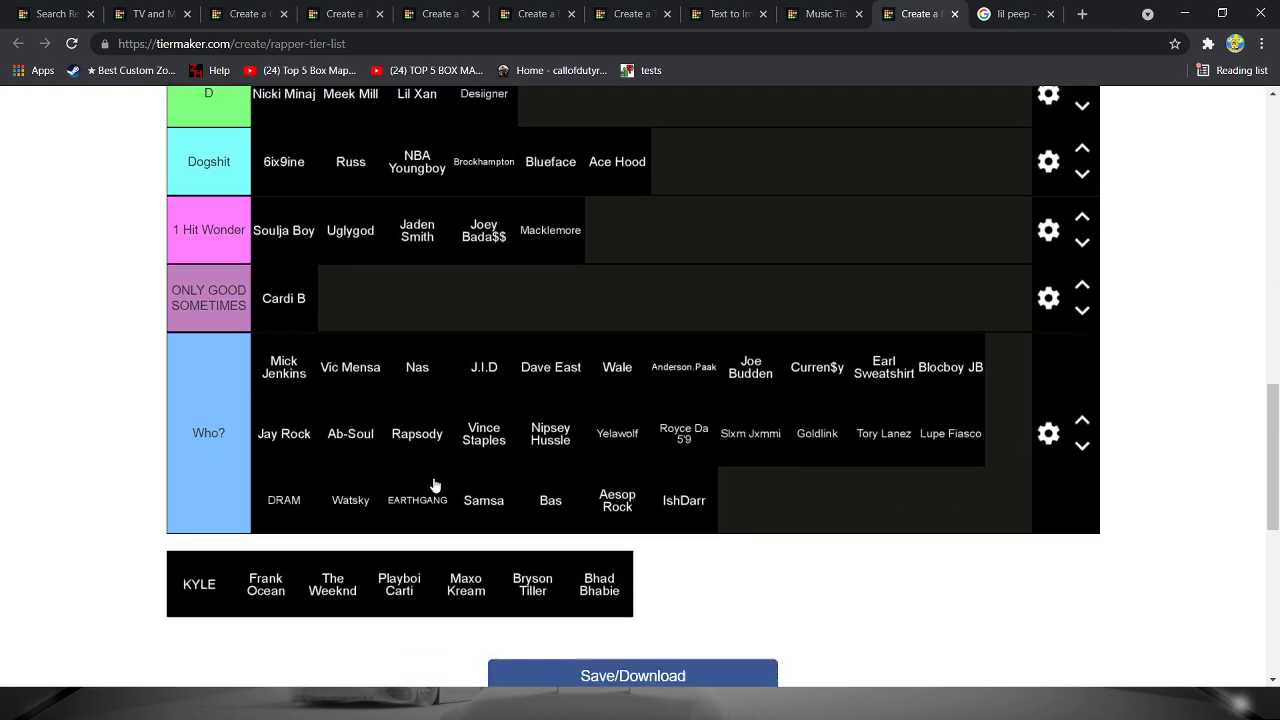
pyautogui.moveTo(195, 556); pyautogui.dragTo(745, 470)
# - Rank one more card and put The Weeknd in tier A
pyautogui.moveTo(183, 541)
pyautogui.mouseDown()
pyautogui.moveTo(284, 376)
pyautogui.moveTo(760, 130)
pyautogui.mouseUp()
pyautogui.scroll(1, 645, 386)
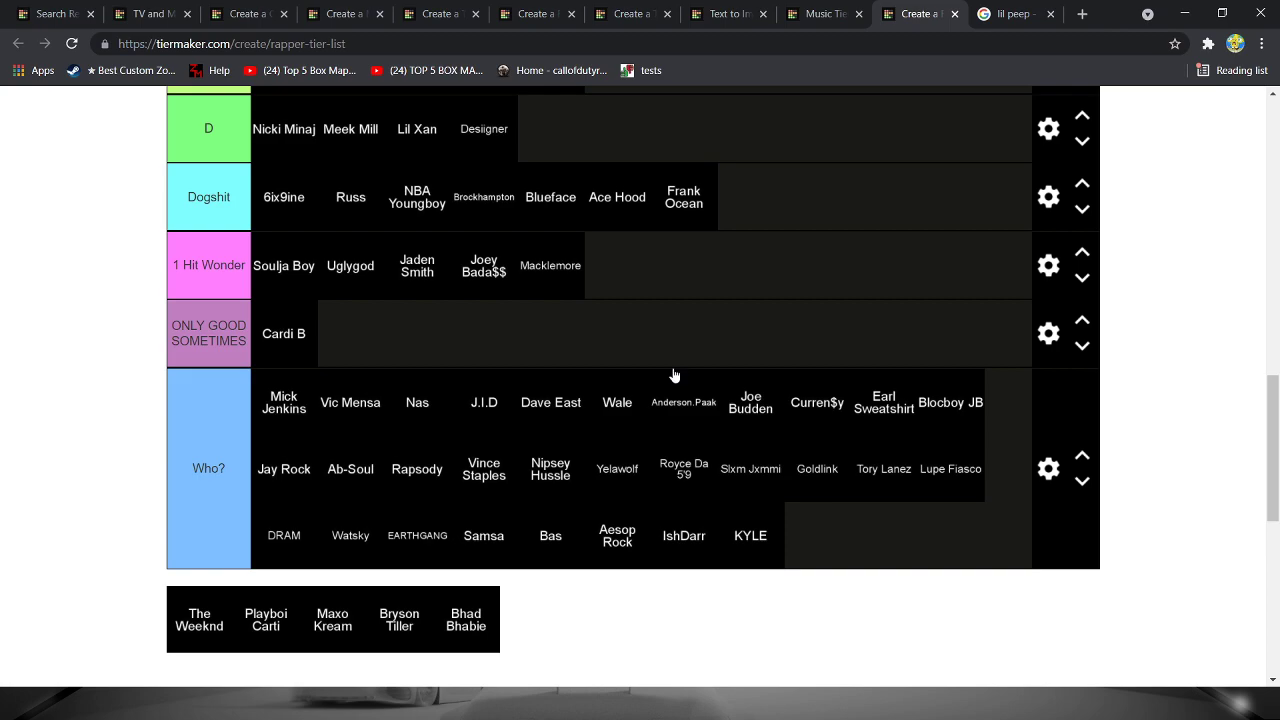
pyautogui.scroll(-2, 673, 375)
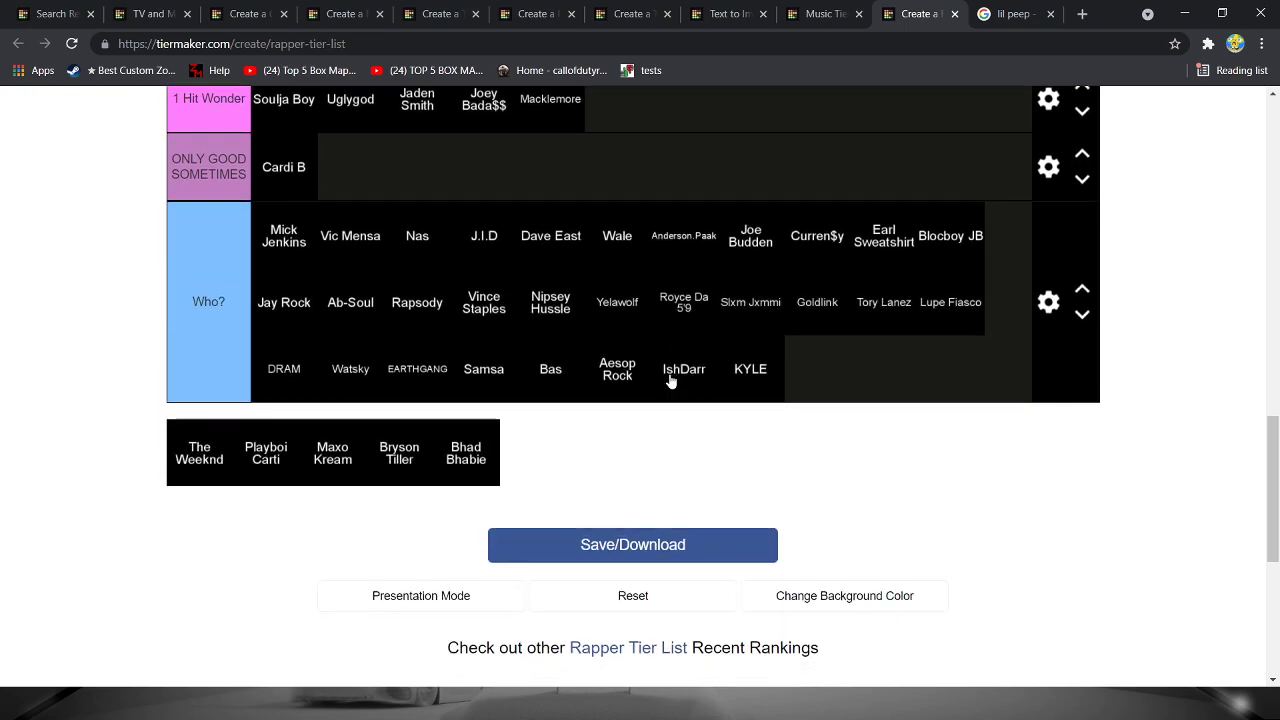
pyautogui.scroll(1, 668, 380)
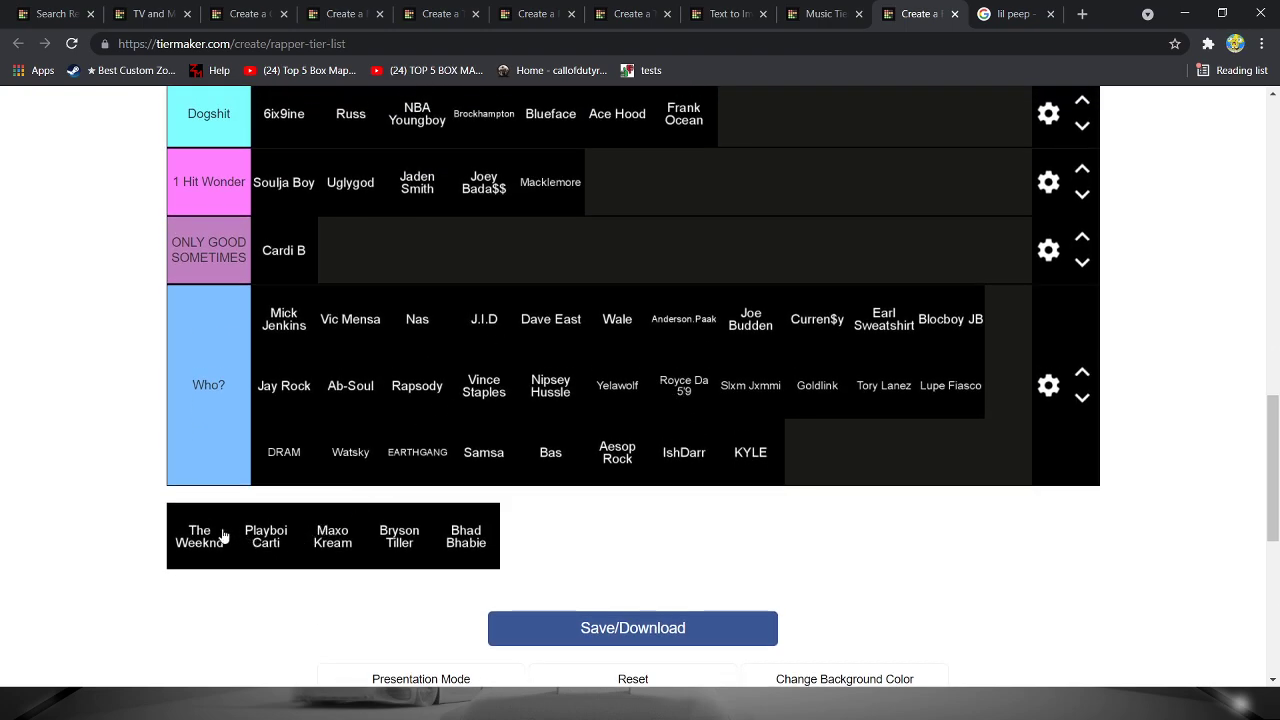
pyautogui.moveTo(208, 537)
pyautogui.mouseDown()
pyautogui.moveTo(434, 177)
pyautogui.moveTo(614, 157)
pyautogui.moveTo(694, 257)
pyautogui.moveTo(845, 233)
pyautogui.moveTo(834, 227)
pyautogui.mouseUp()
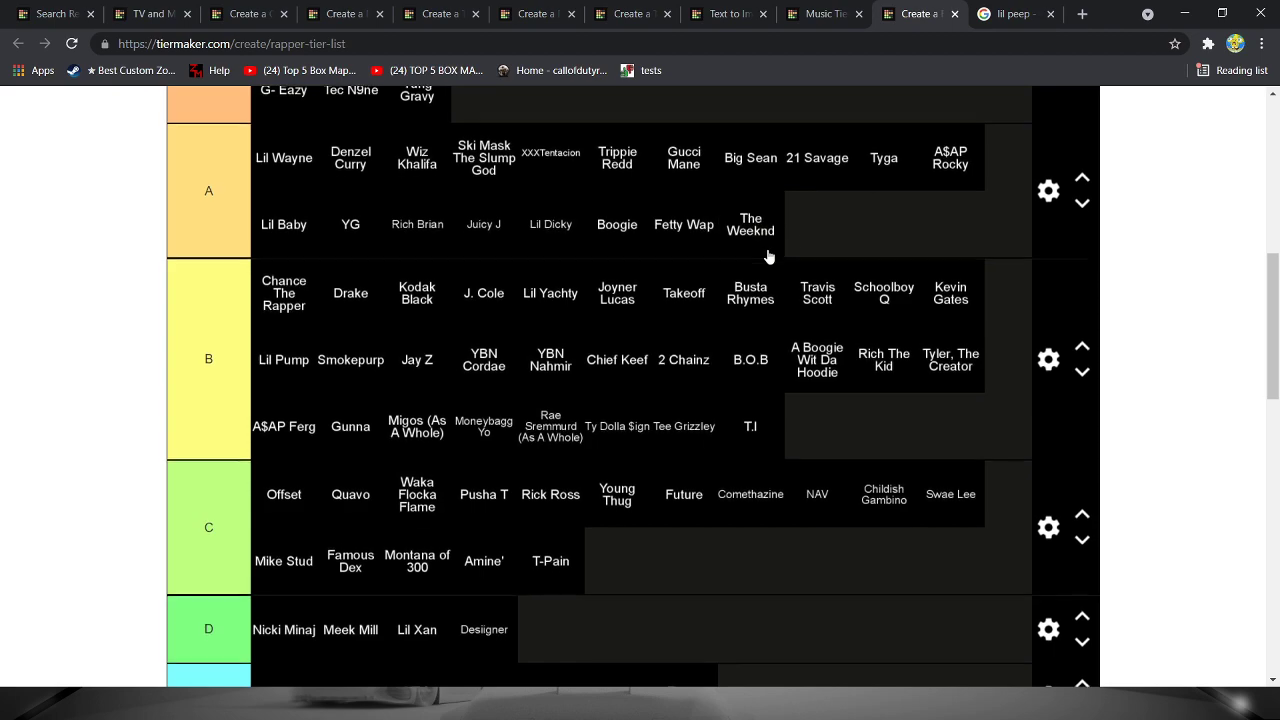
# - Rank Playboi Carti in the S / GOAT tier
pyautogui.scroll(1, 770, 290)
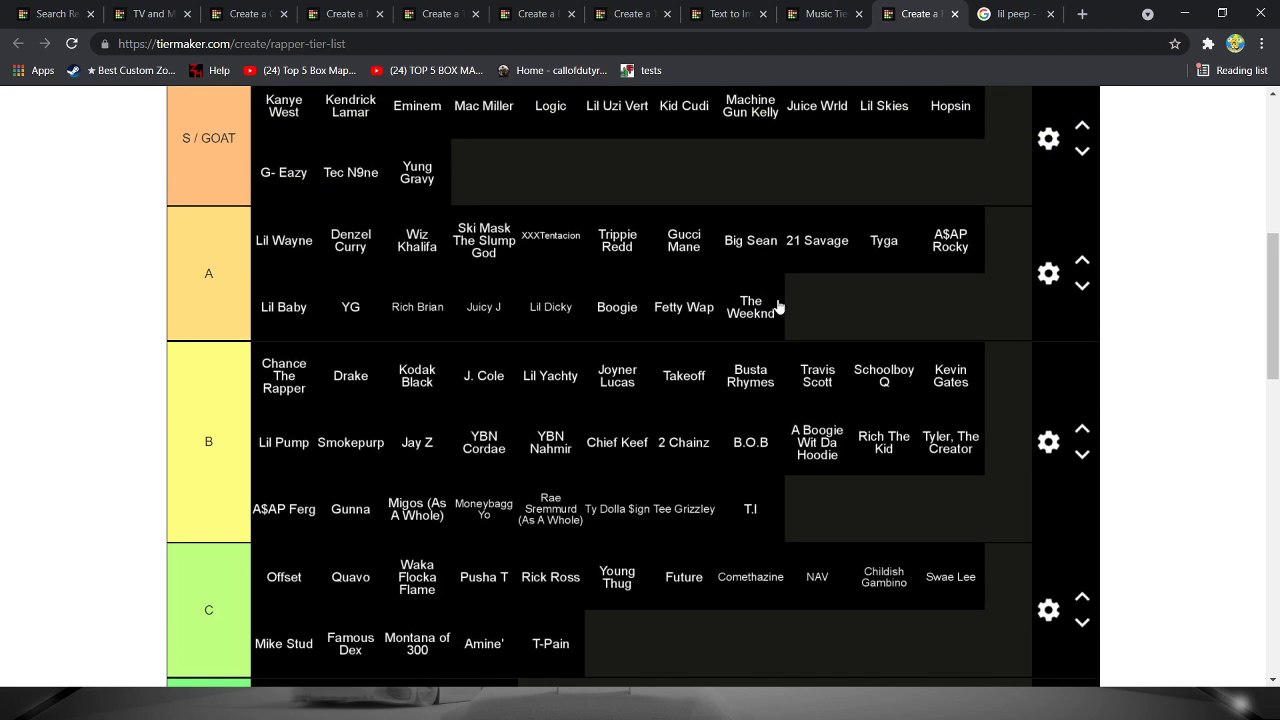
pyautogui.scroll(-6, 700, 330)
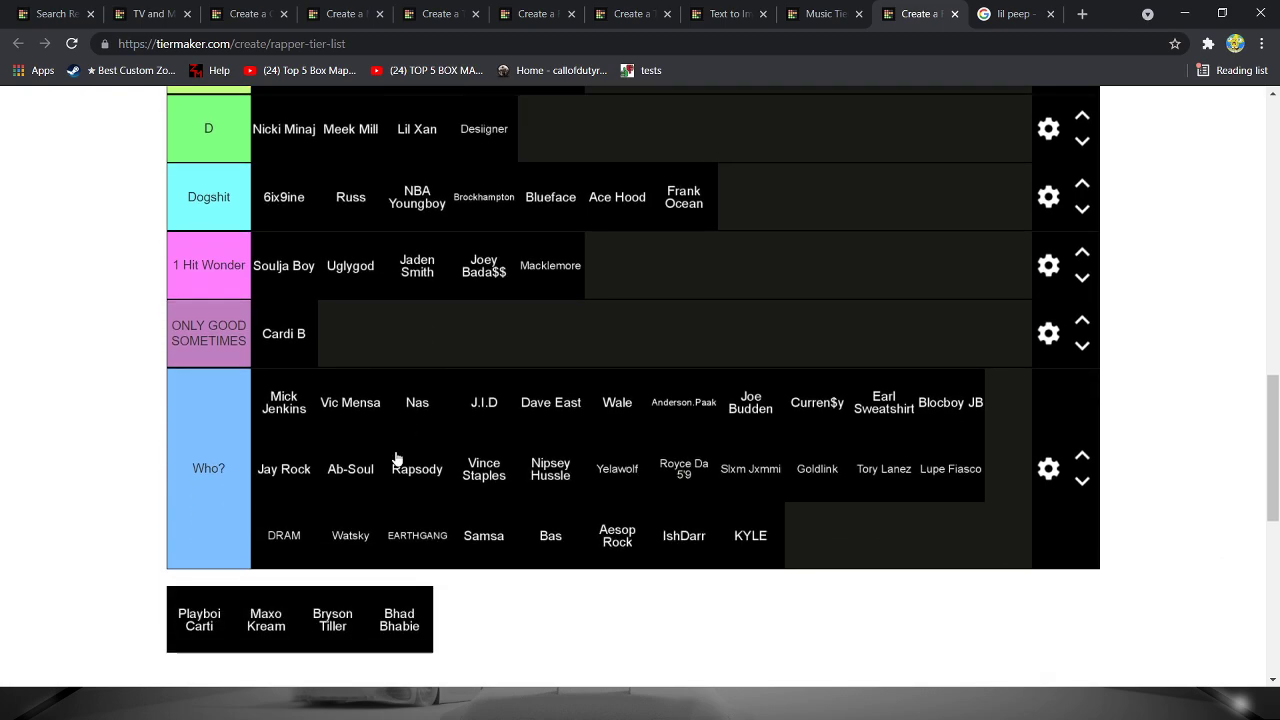
pyautogui.scroll(5, 566, 411)
pyautogui.scroll(2, 566, 411)
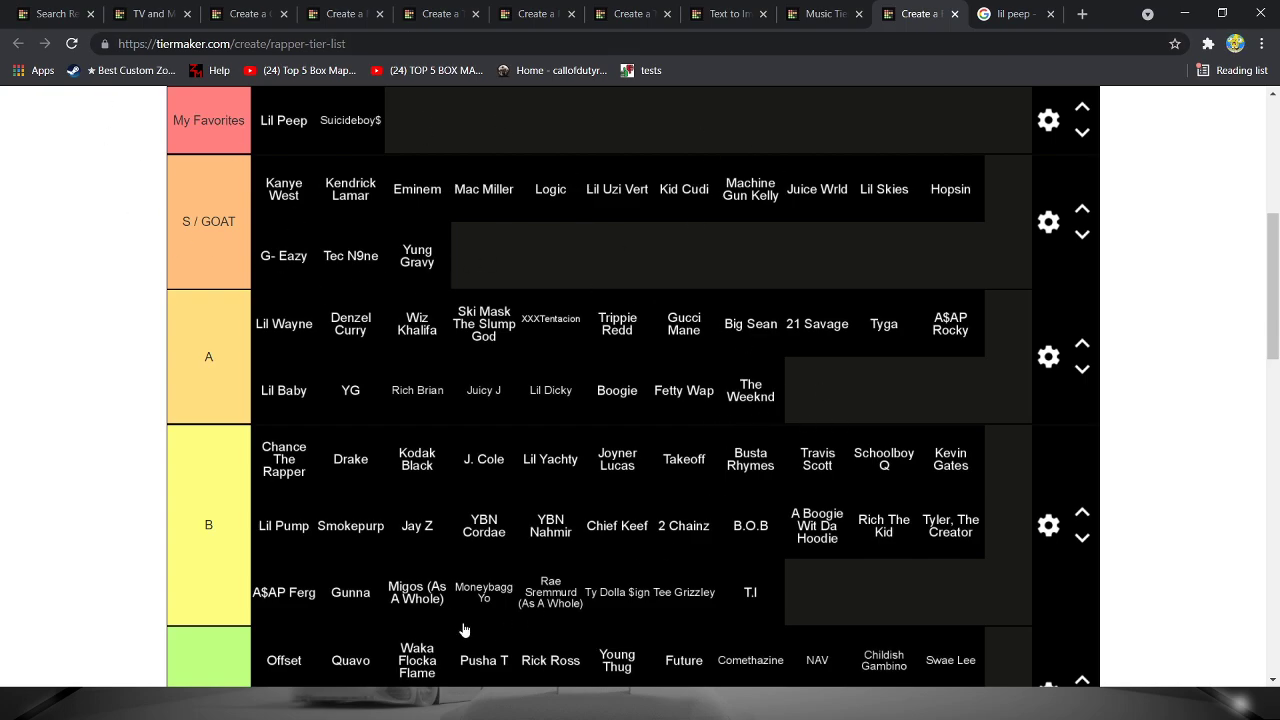
pyautogui.scroll(-7, 463, 629)
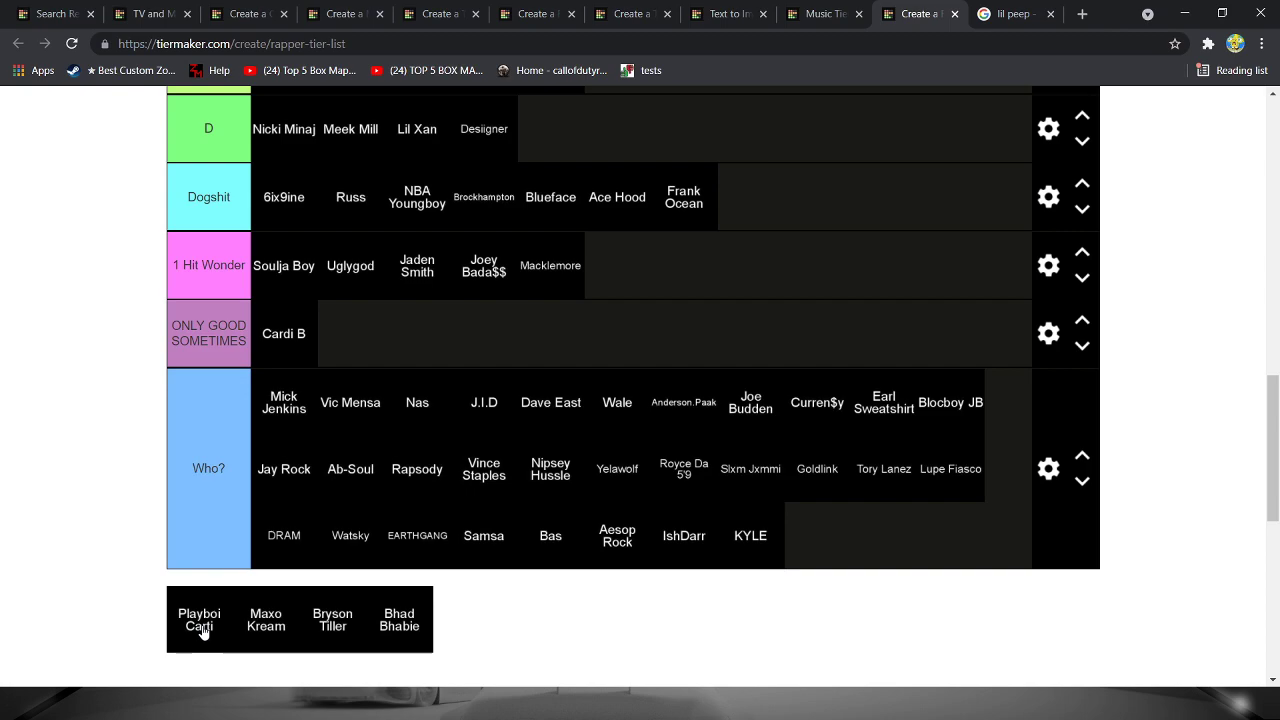
pyautogui.moveTo(203, 630)
pyautogui.mouseDown()
pyautogui.moveTo(291, 346)
pyautogui.moveTo(560, 135)
pyautogui.moveTo(422, 200)
pyautogui.moveTo(533, 353)
pyautogui.moveTo(484, 210)
pyautogui.mouseUp()
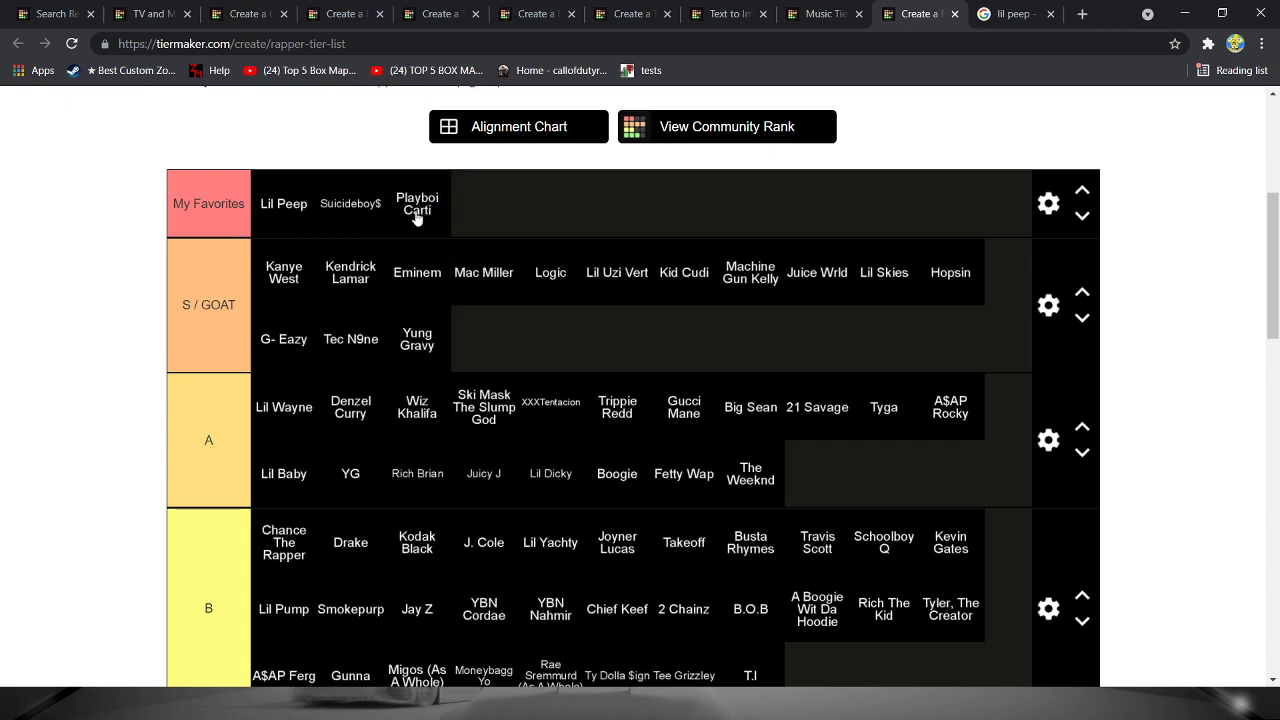
pyautogui.moveTo(410, 207)
pyautogui.mouseDown()
pyautogui.moveTo(490, 322)
pyautogui.moveTo(500, 229)
pyautogui.moveTo(537, 357)
pyautogui.moveTo(506, 240)
pyautogui.moveTo(537, 352)
pyautogui.moveTo(503, 309)
pyautogui.moveTo(343, 229)
pyautogui.moveTo(518, 343)
pyautogui.mouseUp()
# - Rank the last unranked cards, ending with Bhad Bhabie beside Cardi B in ONLY GOOD SOMETIMES
pyautogui.scroll(-3, 632, 270)
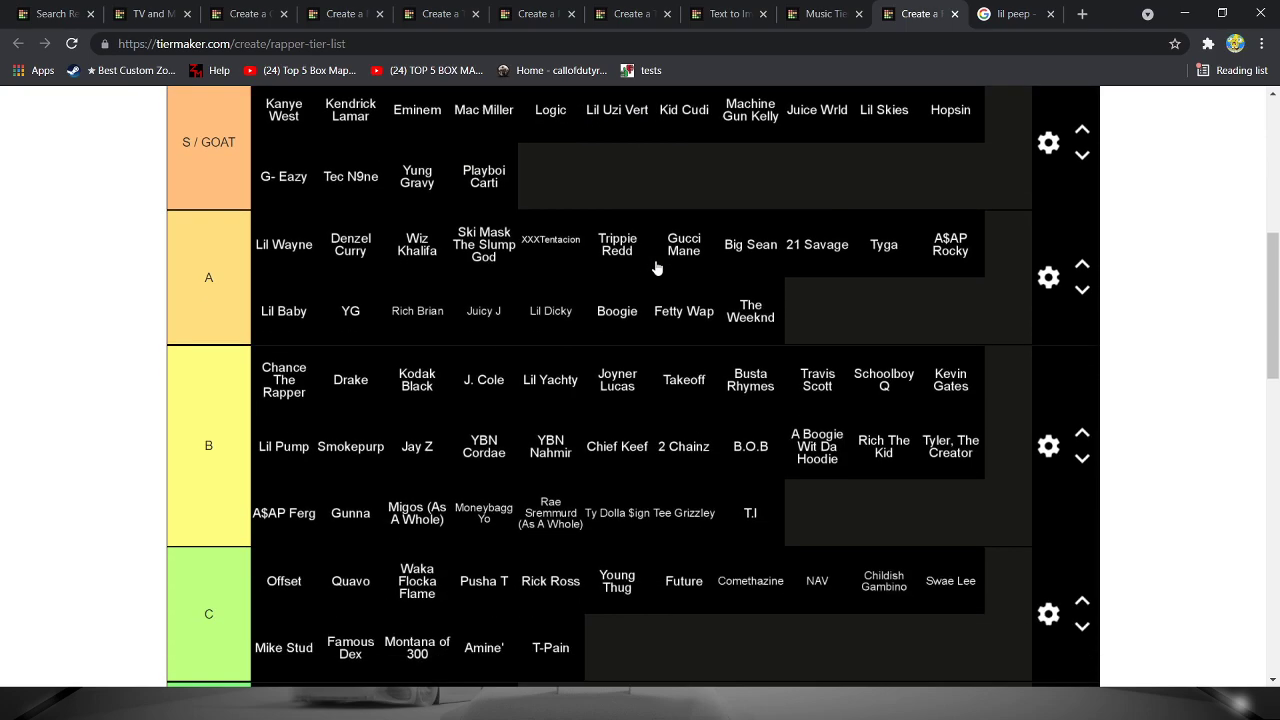
pyautogui.scroll(2, 654, 252)
pyautogui.scroll(-10, 656, 254)
pyautogui.scroll(-3, 600, 268)
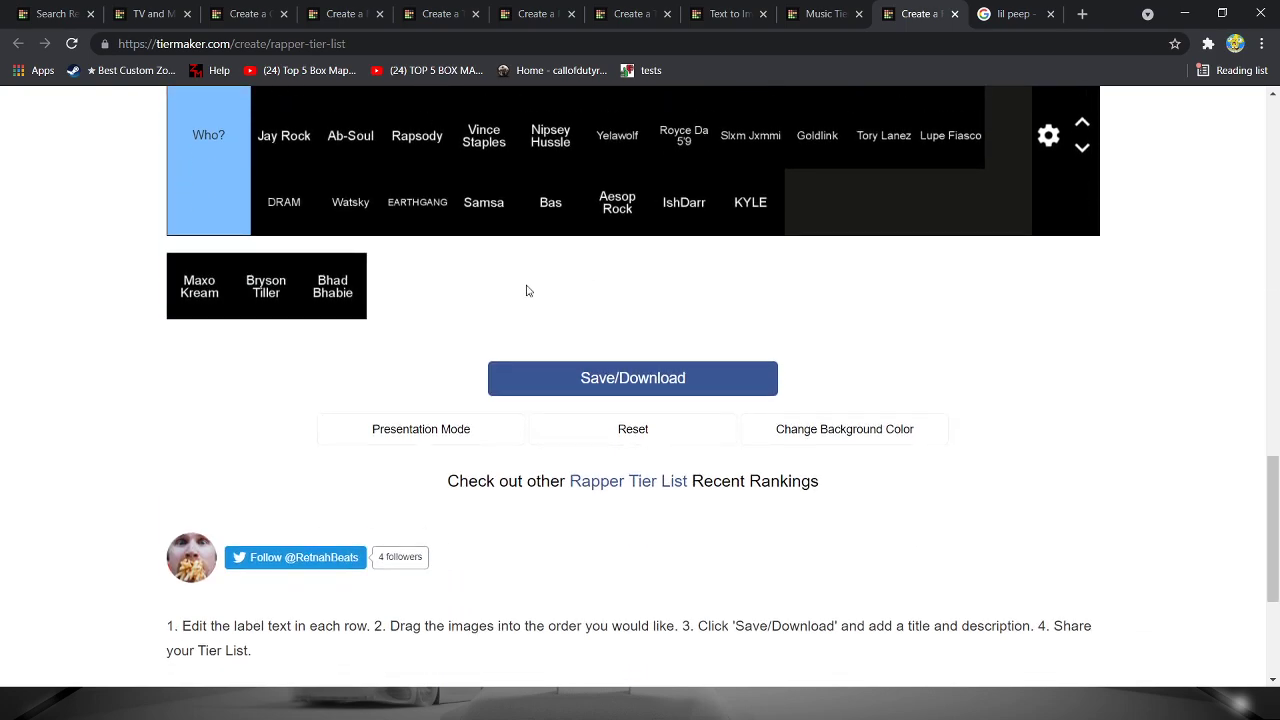
pyautogui.moveTo(204, 318)
pyautogui.mouseDown()
pyautogui.moveTo(866, 215)
pyautogui.moveTo(830, 210)
pyautogui.mouseUp()
pyautogui.scroll(2, 297, 349)
pyautogui.scroll(2, 207, 330)
pyautogui.moveTo(207, 455)
pyautogui.mouseDown()
pyautogui.moveTo(207, 330)
pyautogui.moveTo(690, 263)
pyautogui.mouseUp()
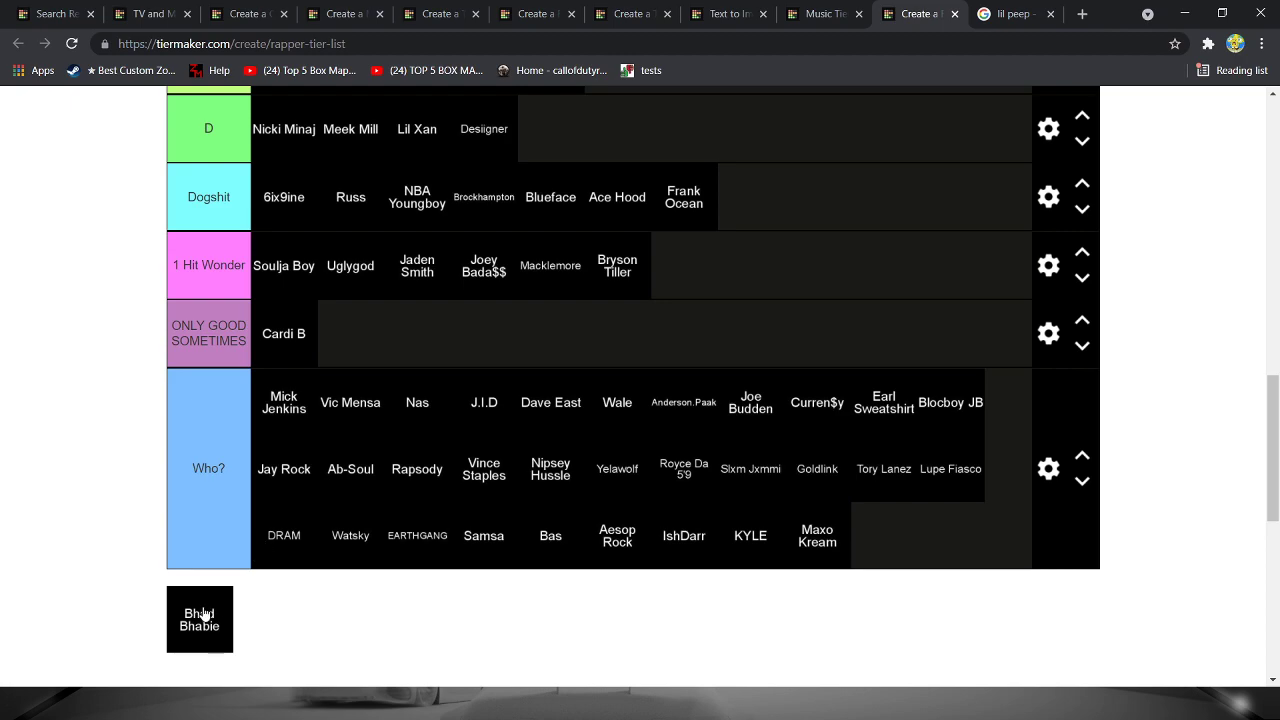
pyautogui.moveTo(209, 607)
pyautogui.mouseDown()
pyautogui.moveTo(160, 331)
pyautogui.moveTo(623, 137)
pyautogui.moveTo(556, 160)
pyautogui.mouseUp()
pyautogui.moveTo(556, 247)
pyautogui.mouseDown()
pyautogui.moveTo(663, 371)
pyautogui.moveTo(534, 450)
pyautogui.mouseUp()
# - Download the finished tier list as my-image.png and close the download preview
pyautogui.scroll(-2, 450, 493)
pyautogui.scroll(4, 469, 482)
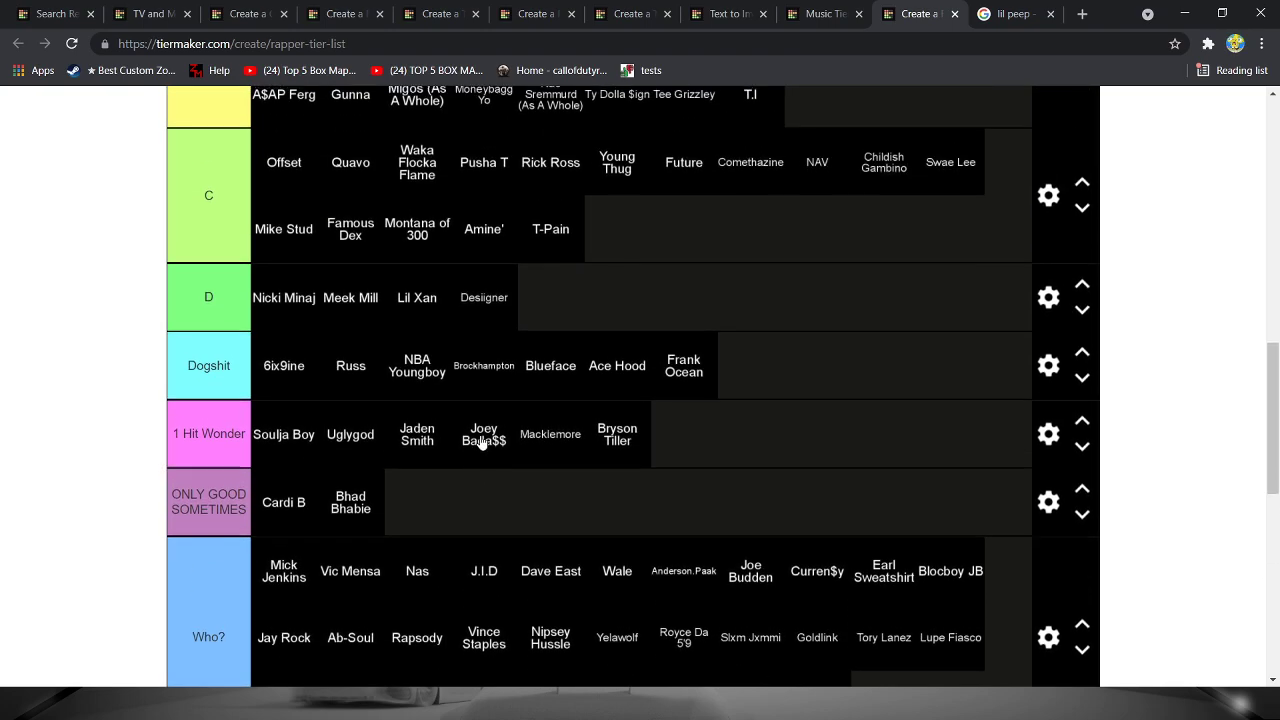
pyautogui.scroll(-3, 497, 429)
pyautogui.scroll(6, 500, 423)
pyautogui.scroll(2, 537, 334)
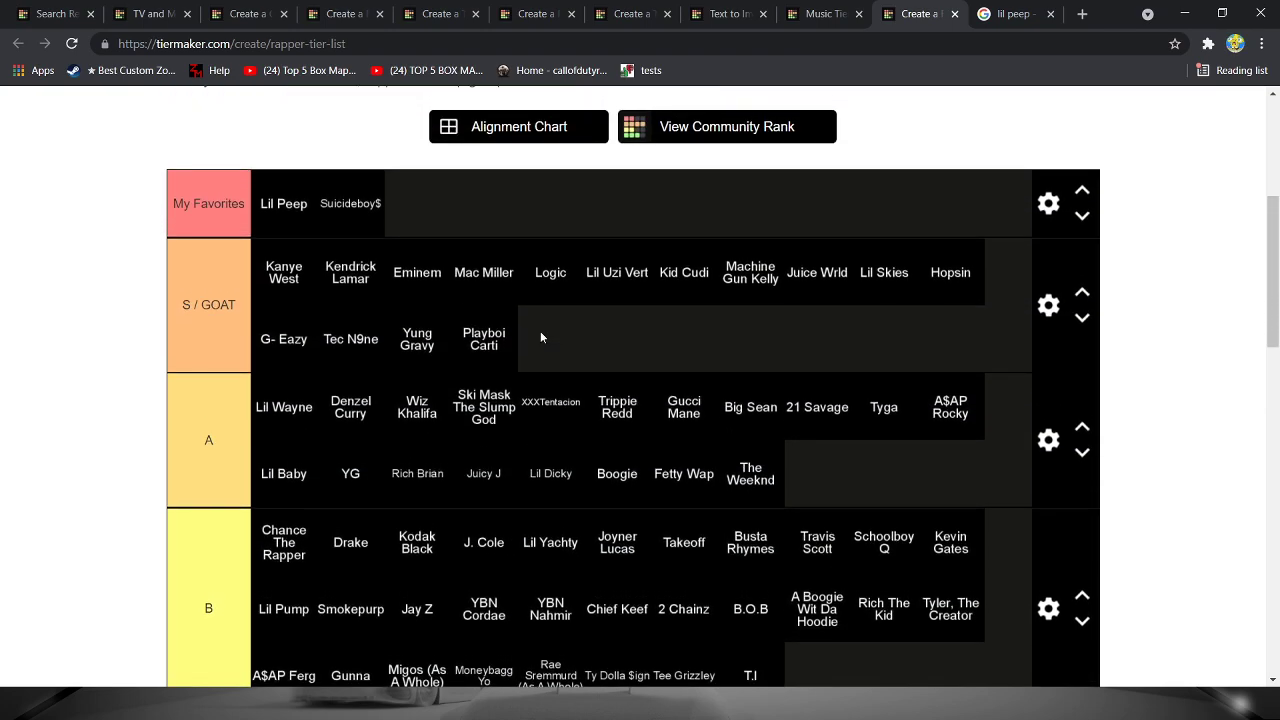
pyautogui.scroll(-6, 577, 409)
pyautogui.scroll(-3, 546, 518)
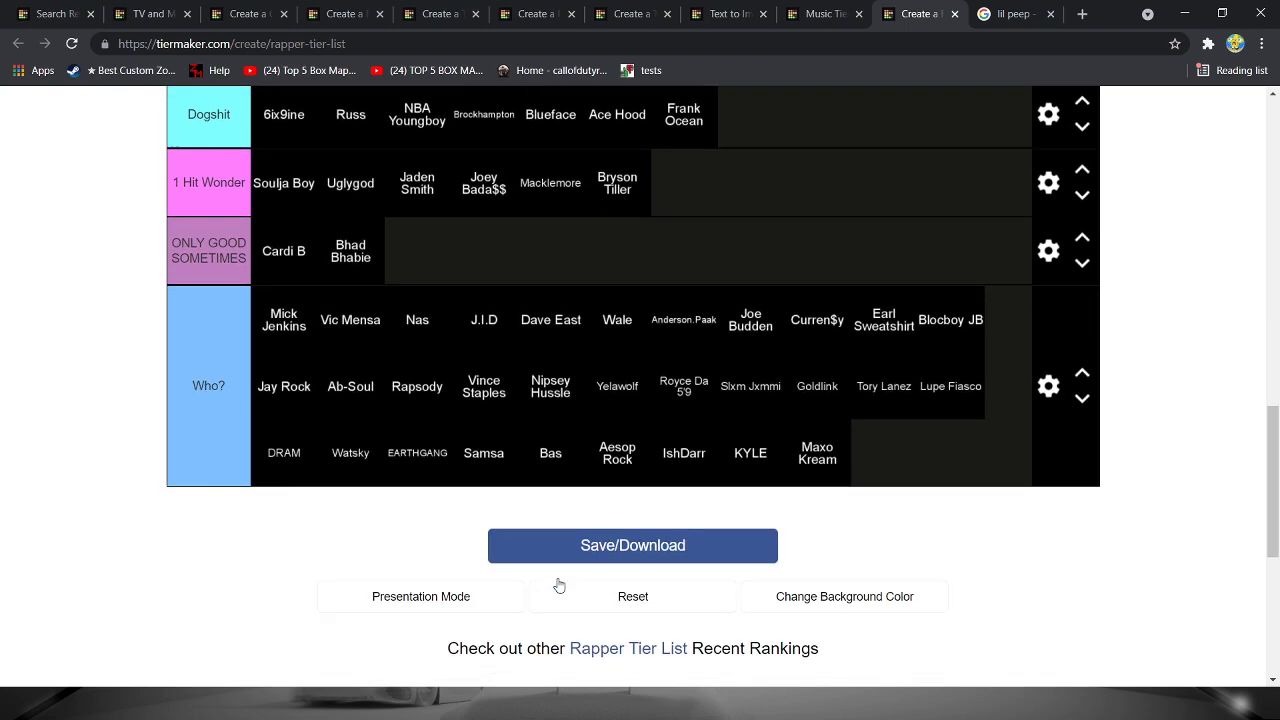
pyautogui.click(633, 532)
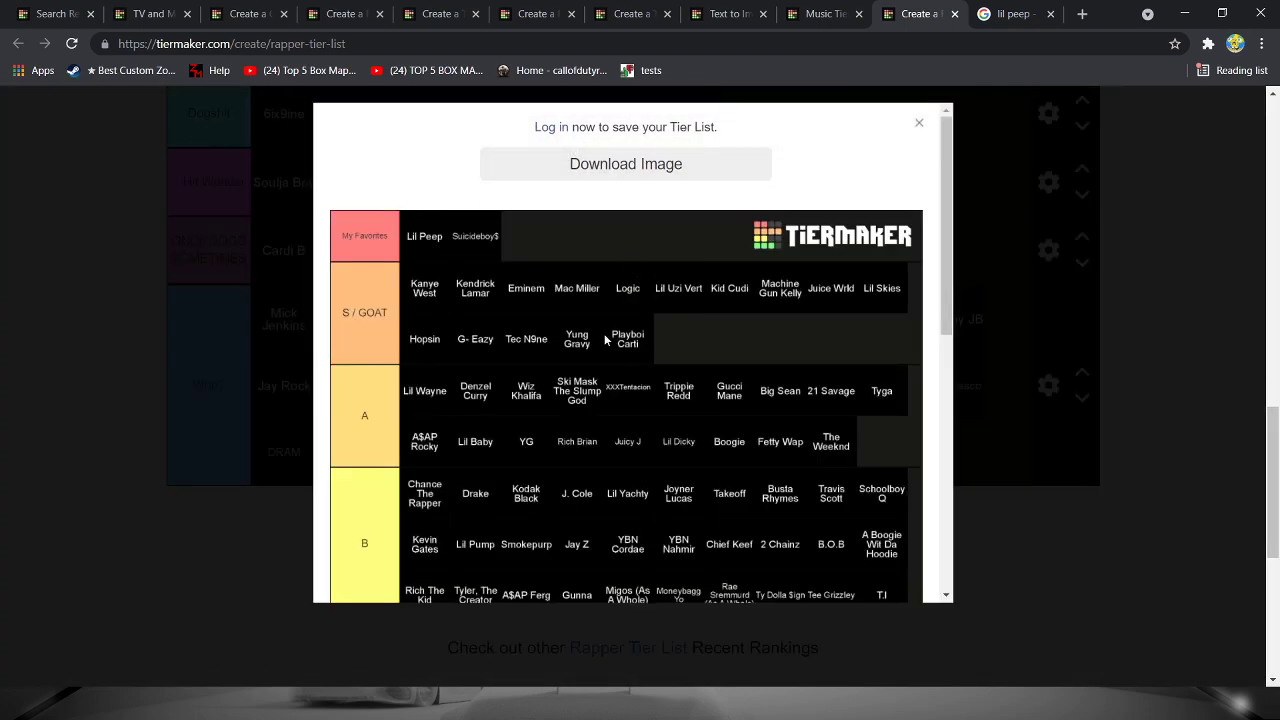
pyautogui.scroll(-2, 605, 339)
pyautogui.scroll(2, 624, 322)
pyautogui.click(694, 173)
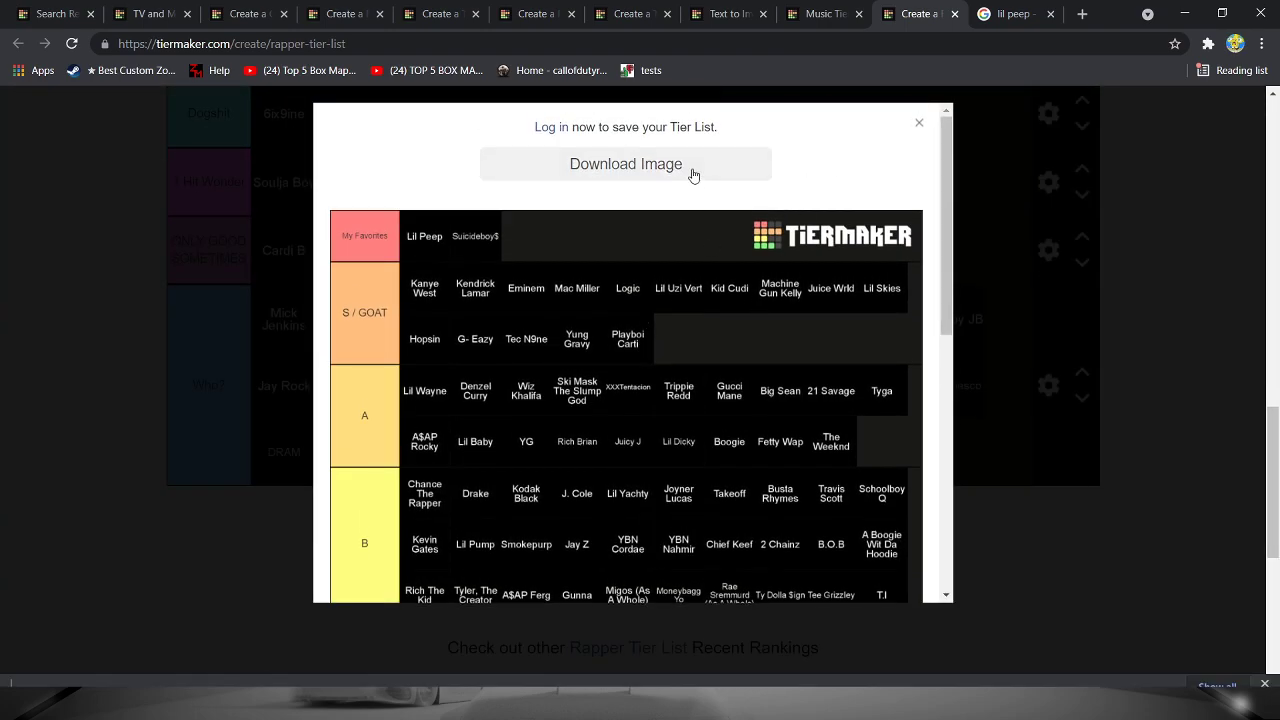
pyautogui.click(914, 125)
pyautogui.scroll(1, 400, 450)
pyautogui.scroll(7, 315, 537)
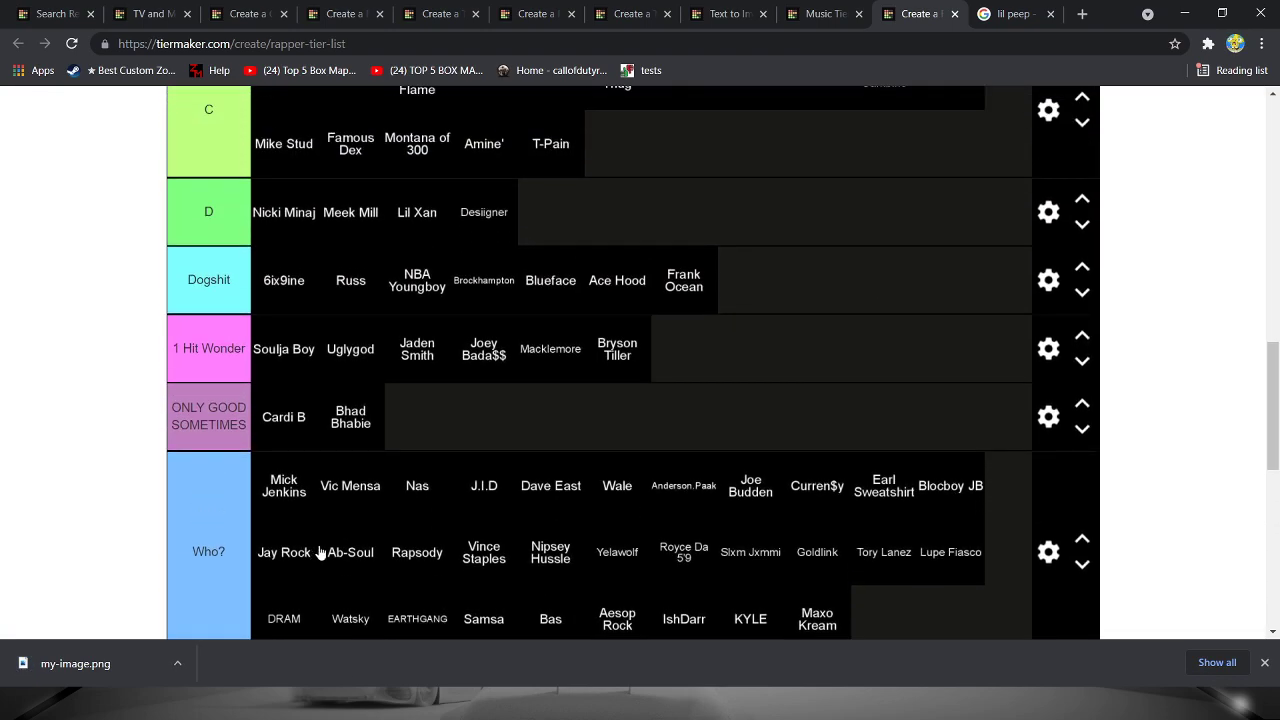
pyautogui.scroll(2, 419, 501)
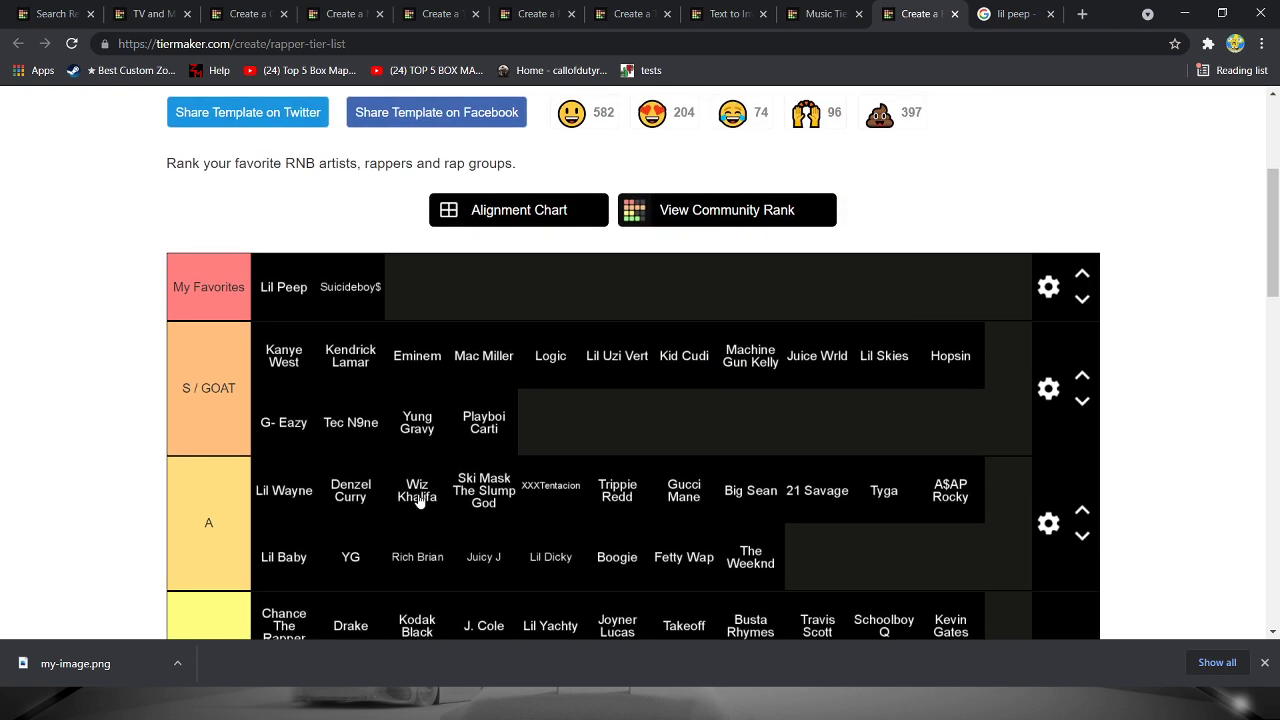
pyautogui.scroll(-2, 419, 501)
pyautogui.scroll(1, 677, 416)
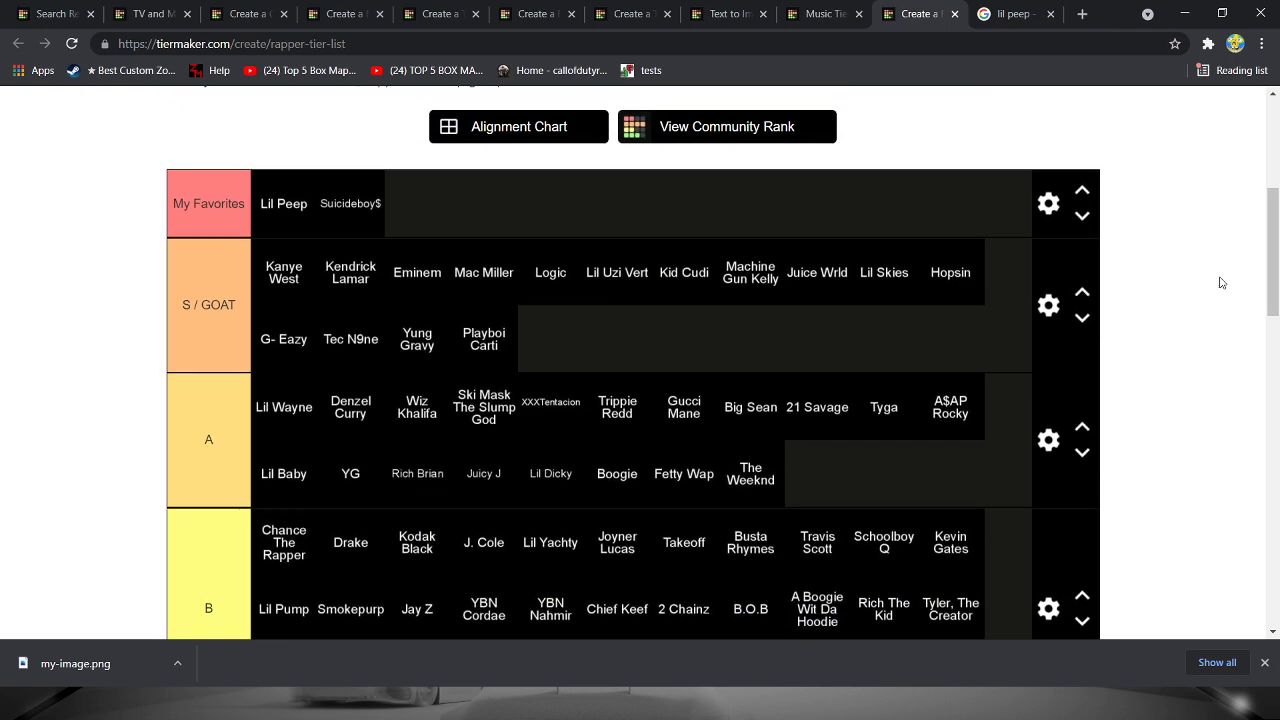
pyautogui.scroll(-1, 931, 231)
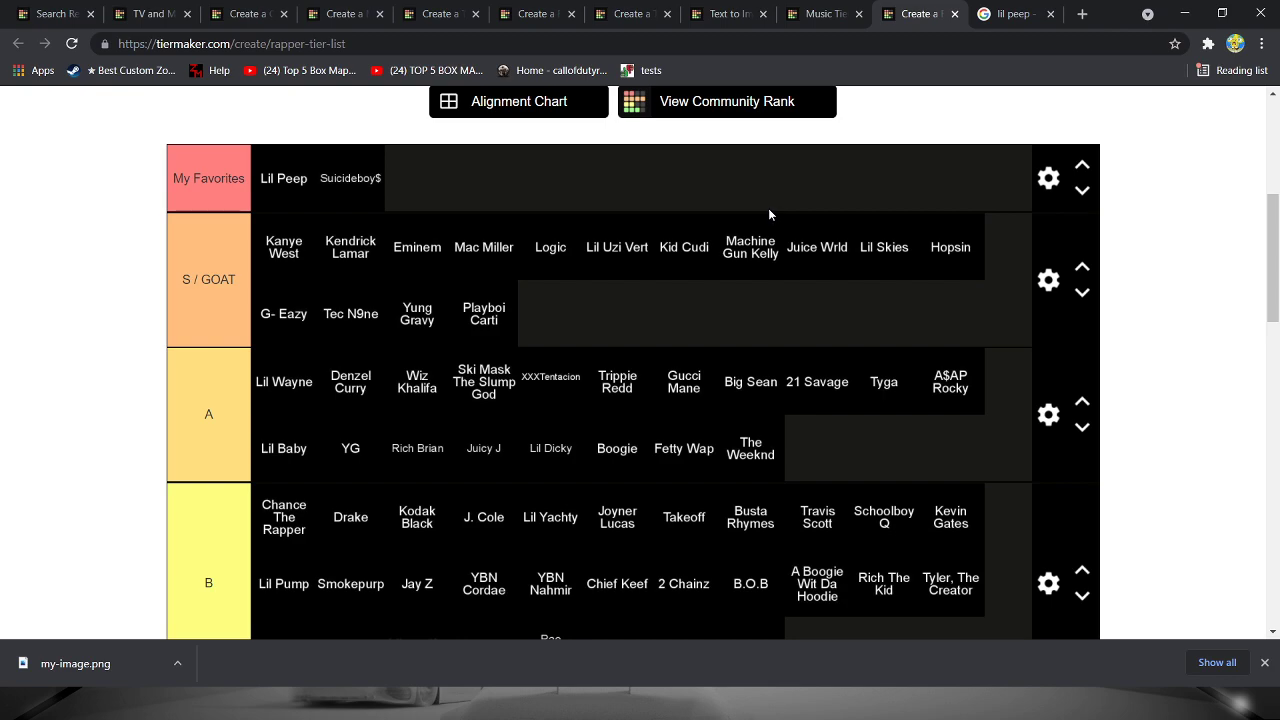
pyautogui.scroll(-2, 777, 185)
pyautogui.scroll(1, 696, 228)
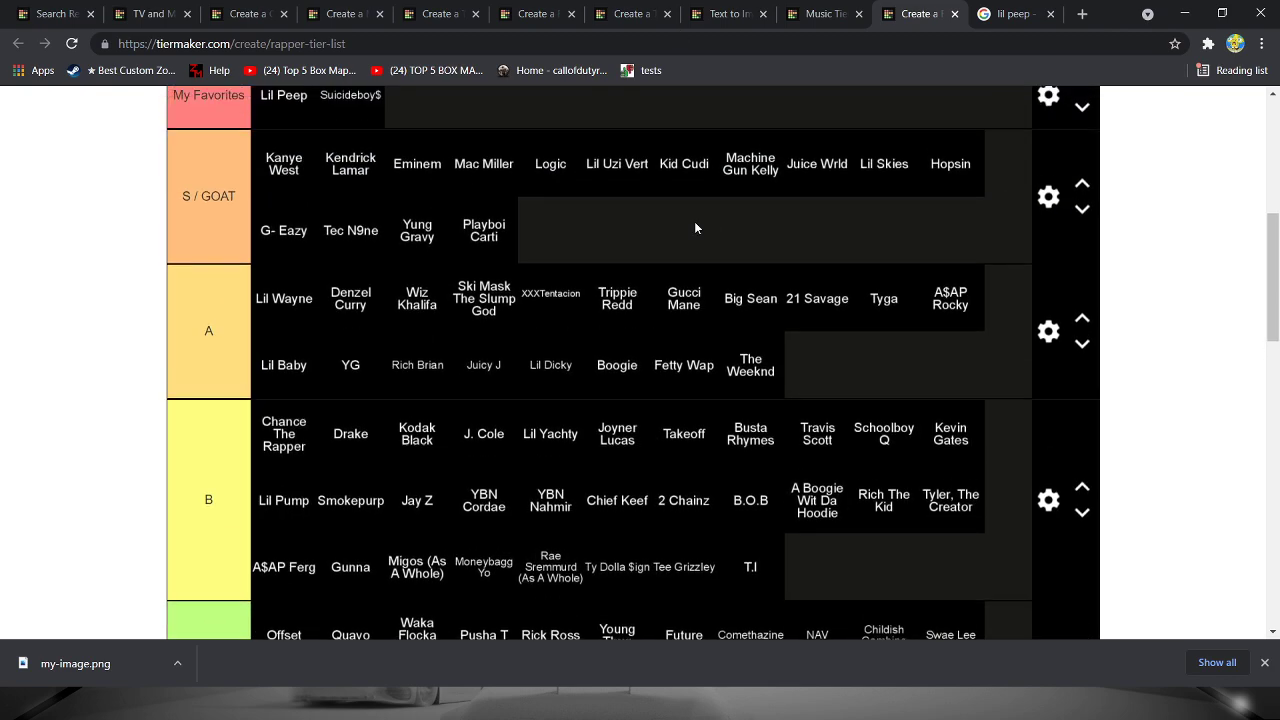
pyautogui.scroll(1, 425, 222)
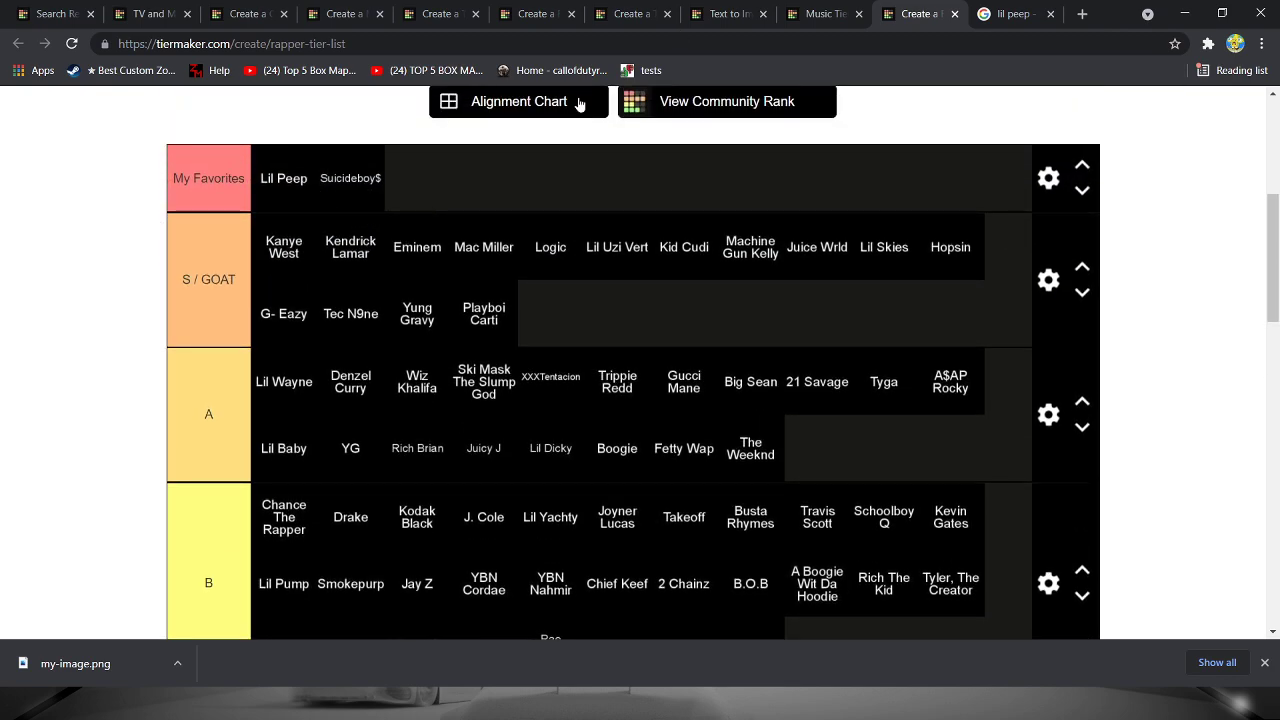
pyautogui.scroll(-2, 540, 322)
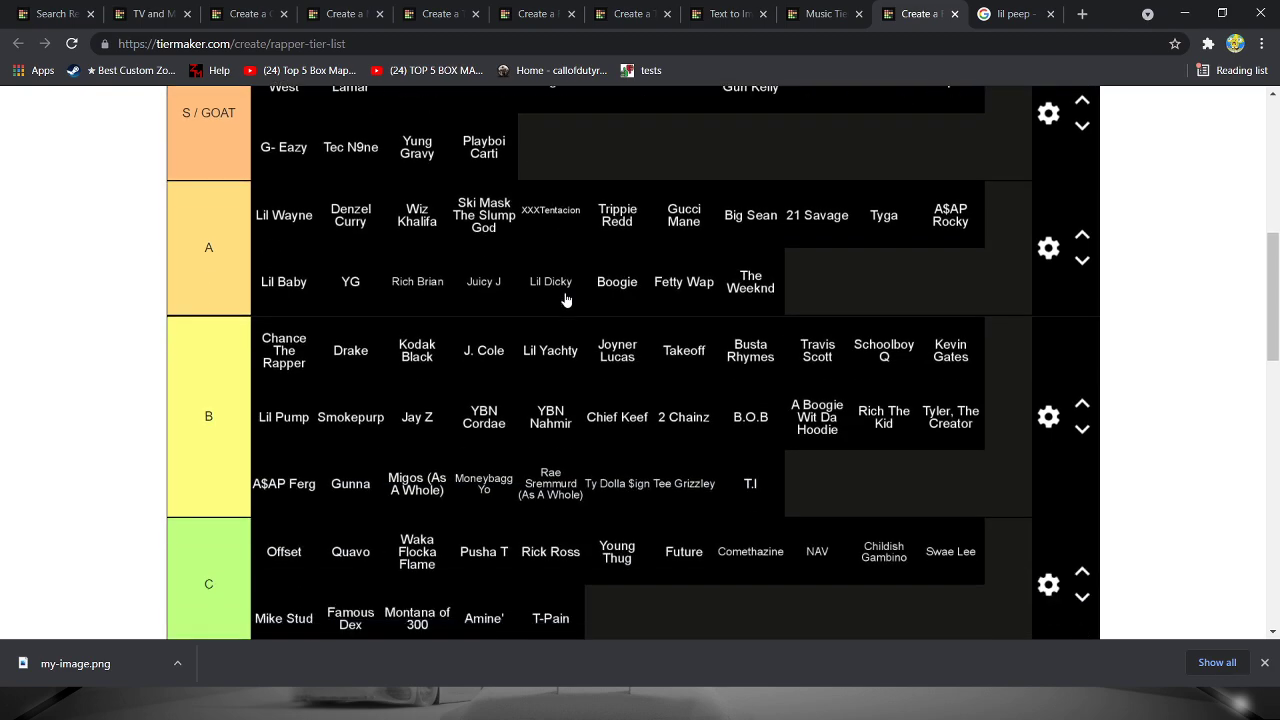
pyautogui.scroll(-3, 565, 300)
pyautogui.scroll(2, 565, 300)
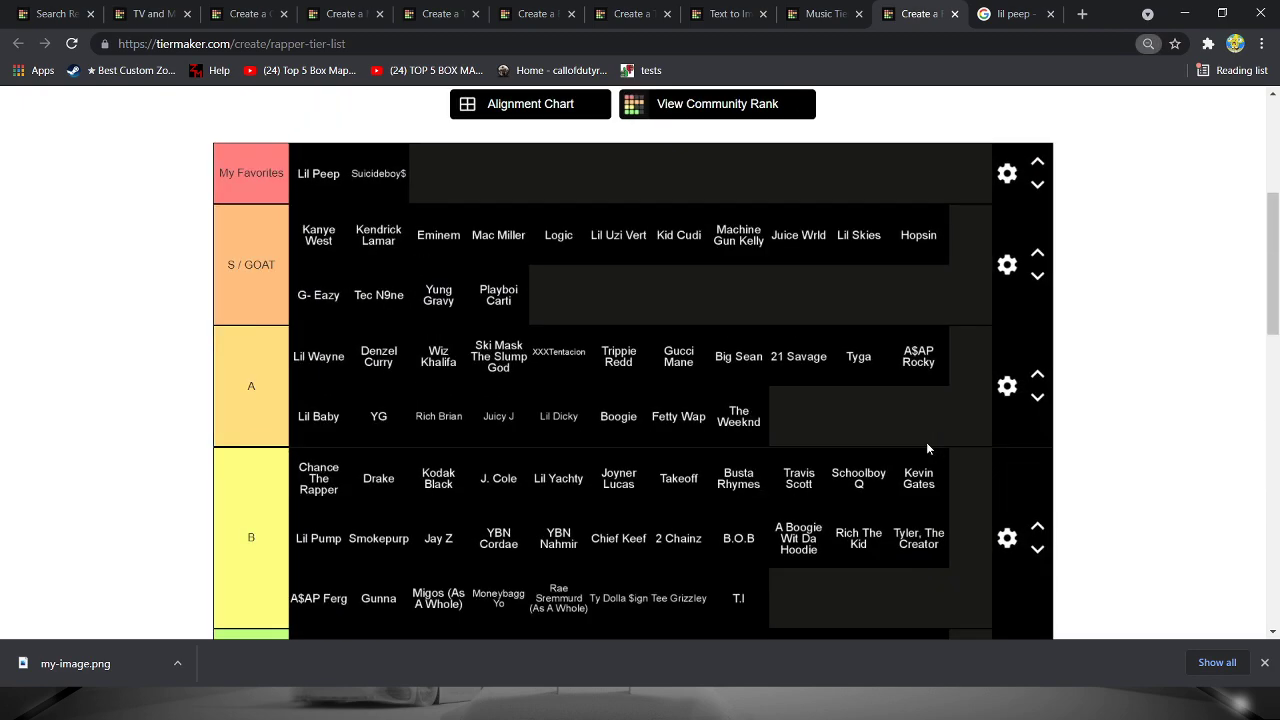
pyautogui.scroll(1, 927, 448)
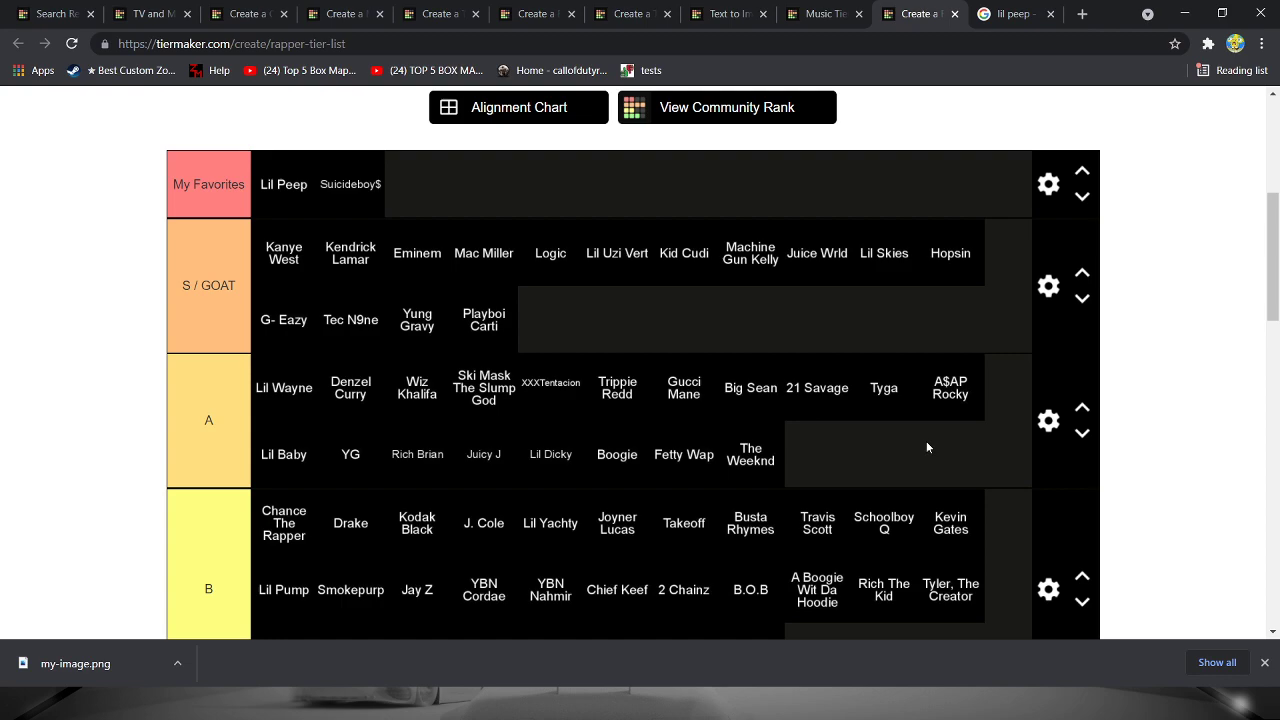
pyautogui.scroll(-1, 924, 416)
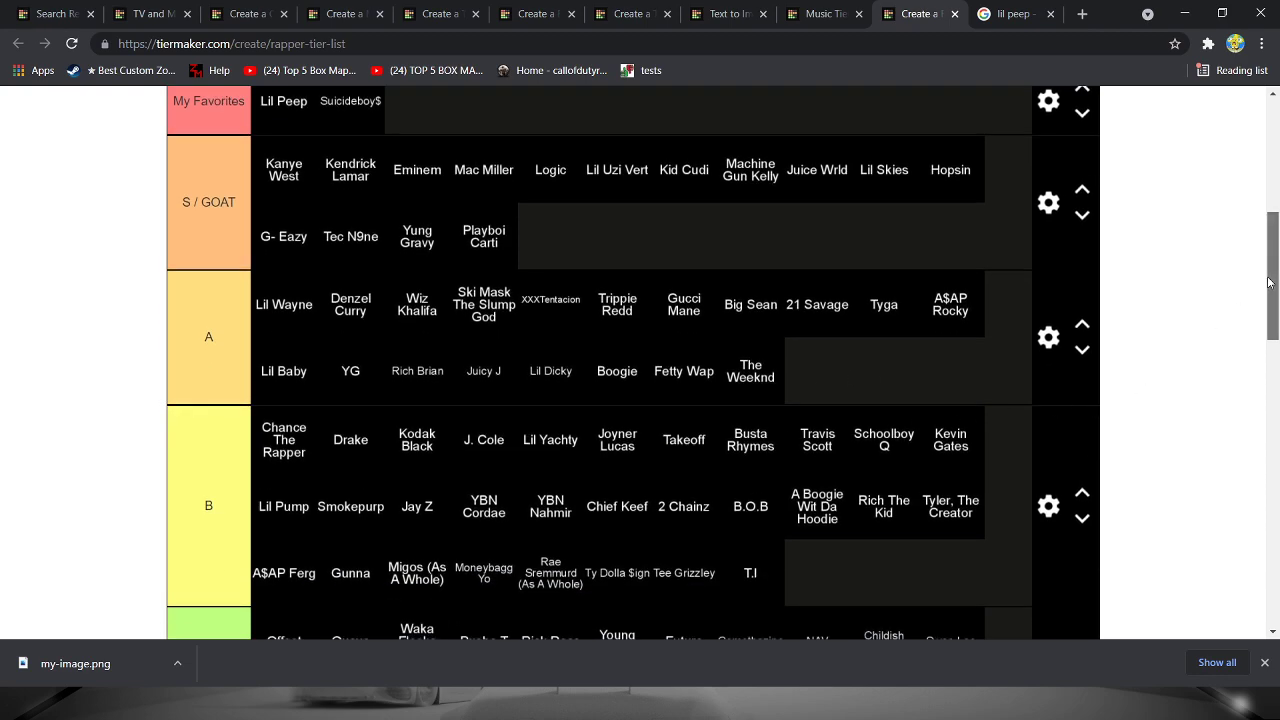
pyautogui.moveTo(1270, 288); pyautogui.dragTo(1277, 272)
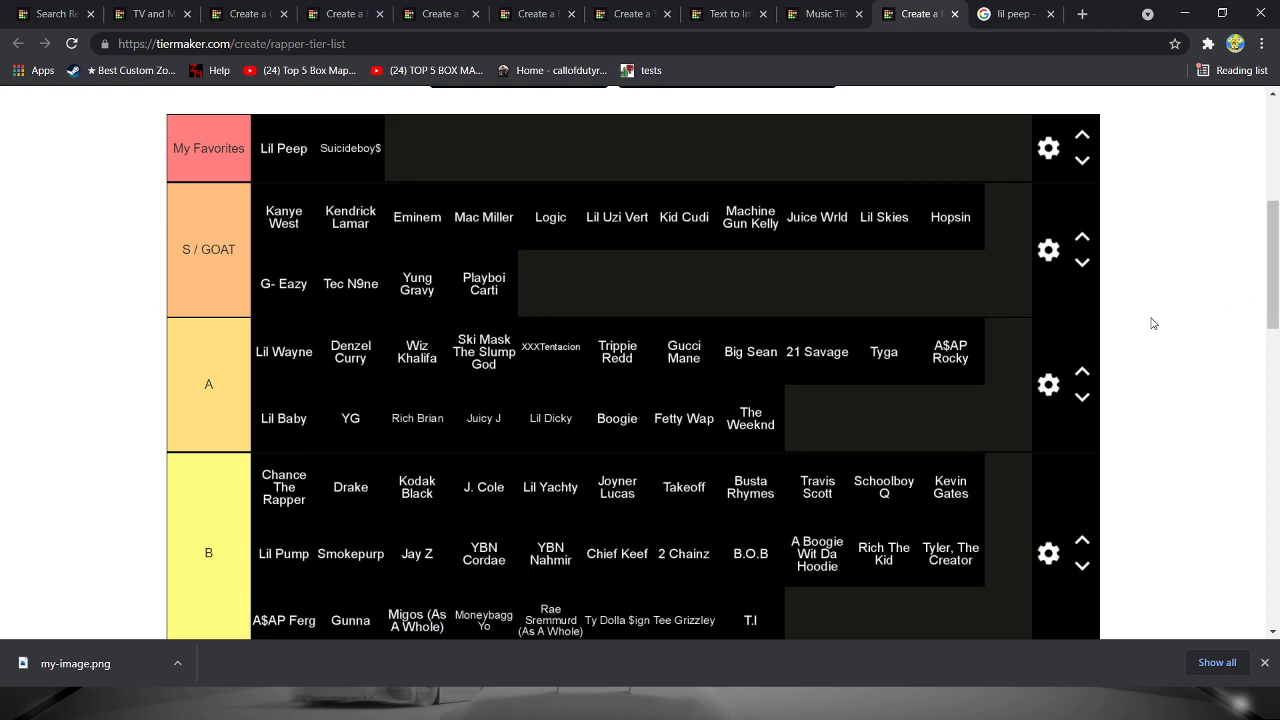
pyautogui.scroll(-1, 1152, 320)
pyautogui.scroll(1, 1225, 305)
pyautogui.scroll(-1, 1253, 300)
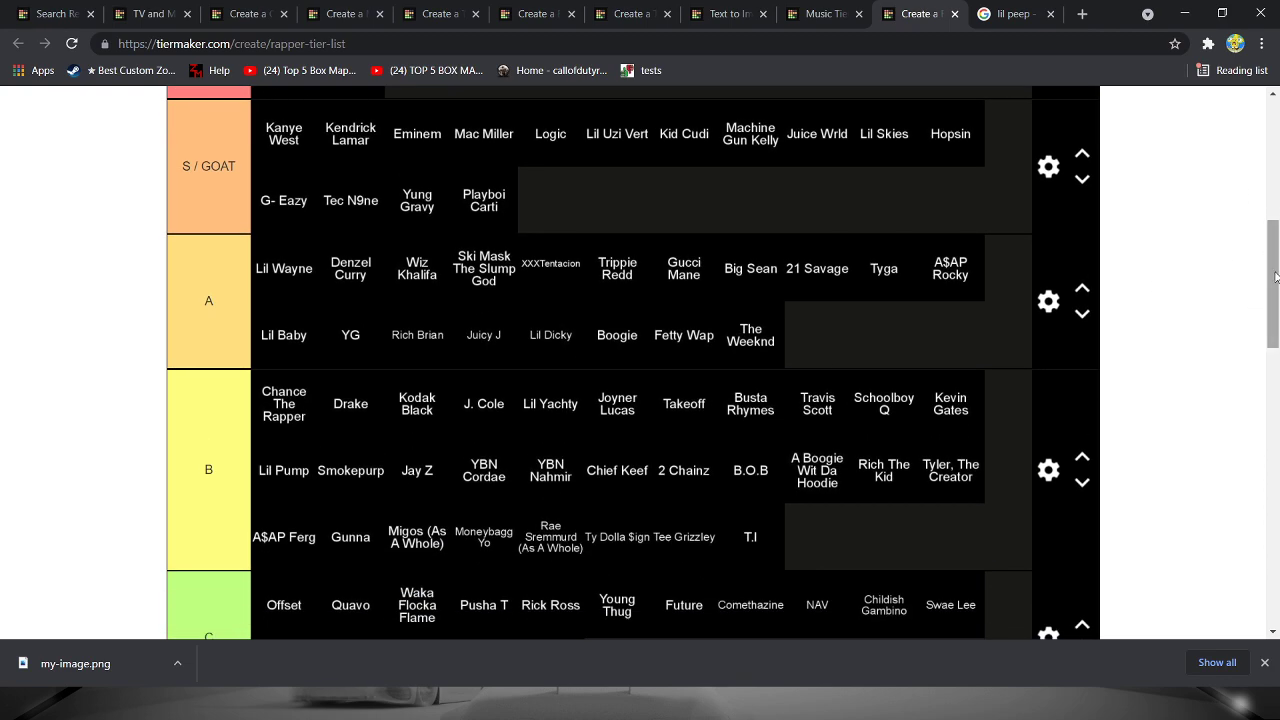
pyautogui.moveTo(1276, 277); pyautogui.dragTo(1275, 262)
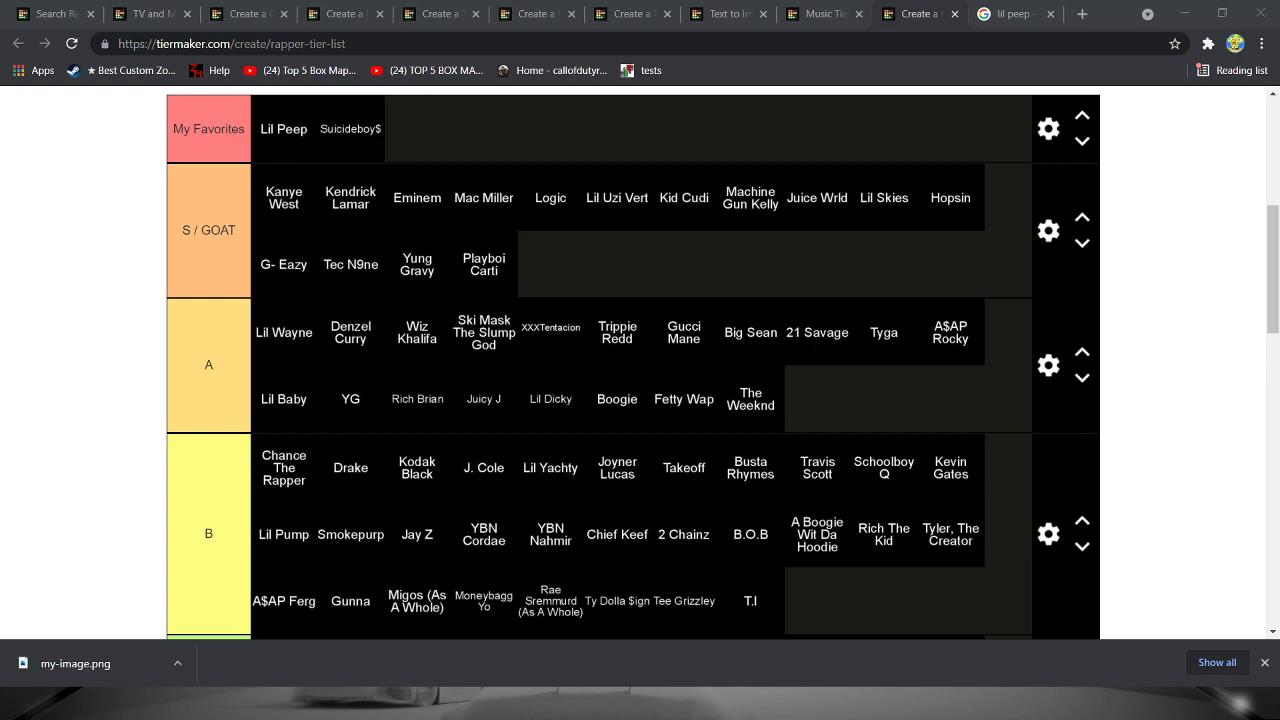
pyautogui.hotkey('alt', 'Tab')
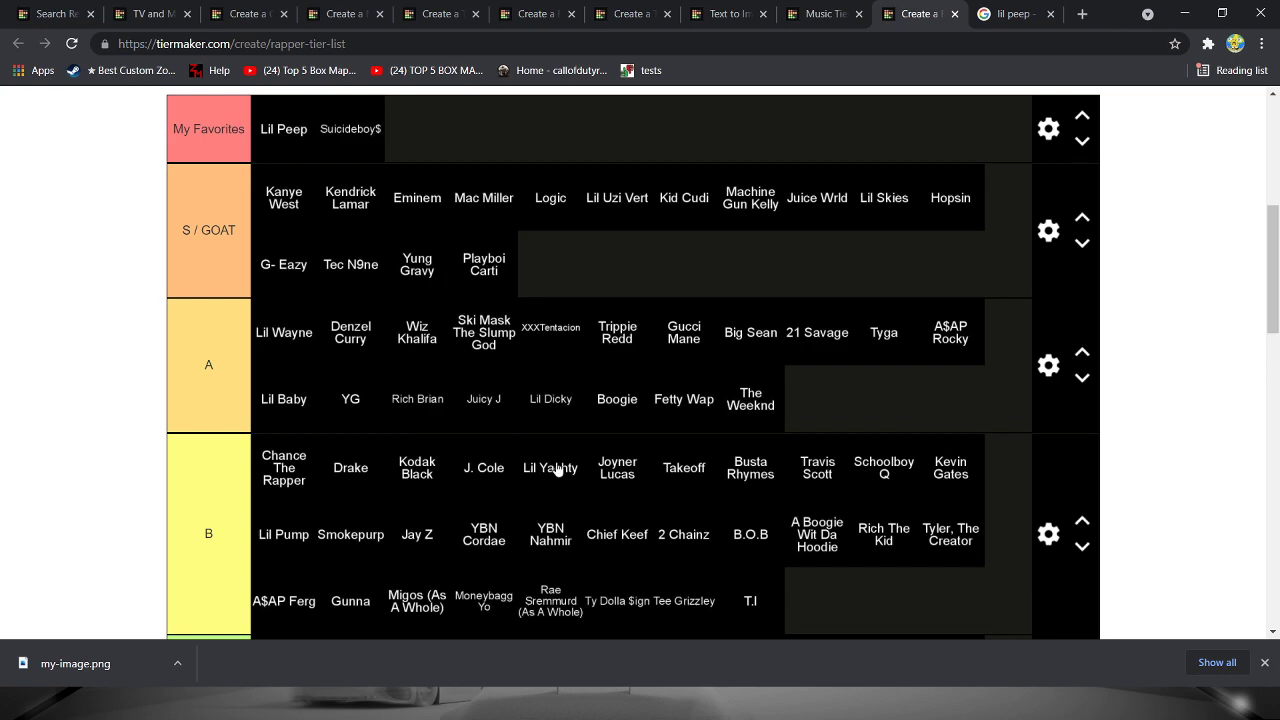
pyautogui.click(836, 683)
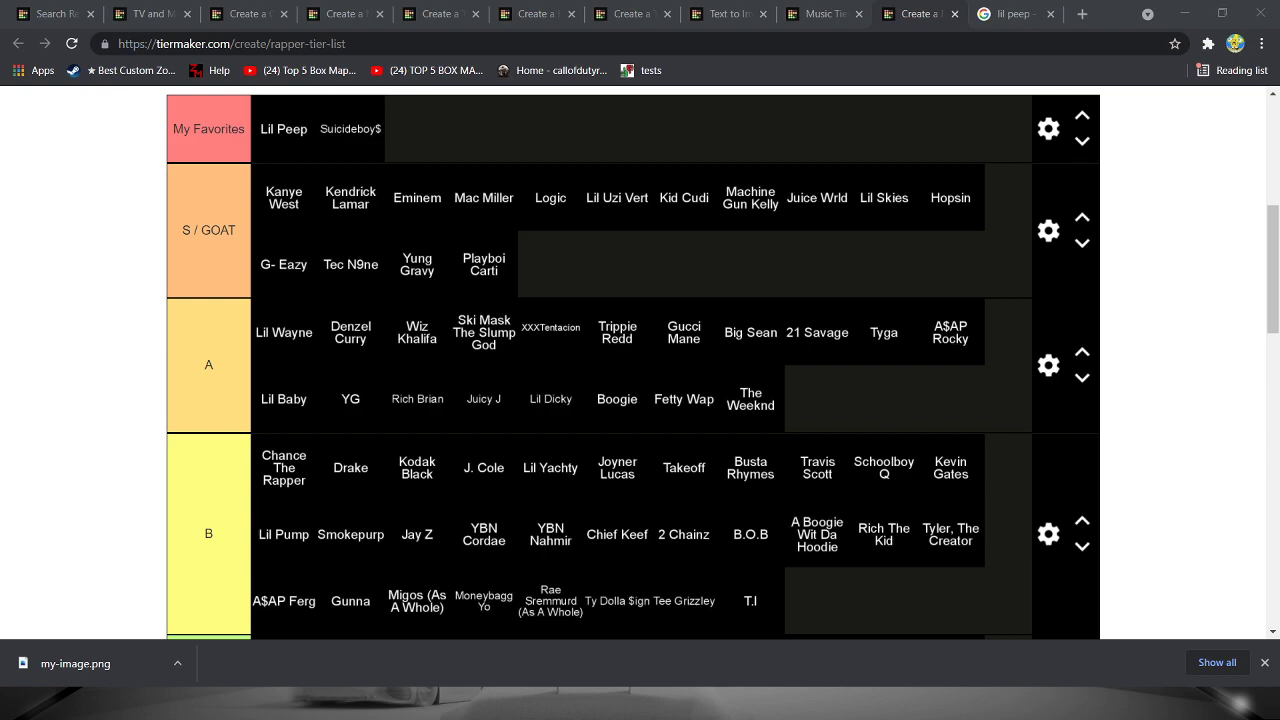
pyautogui.hotkey('alt', 'Tab')
pyautogui.scroll(-10, 757, 390)
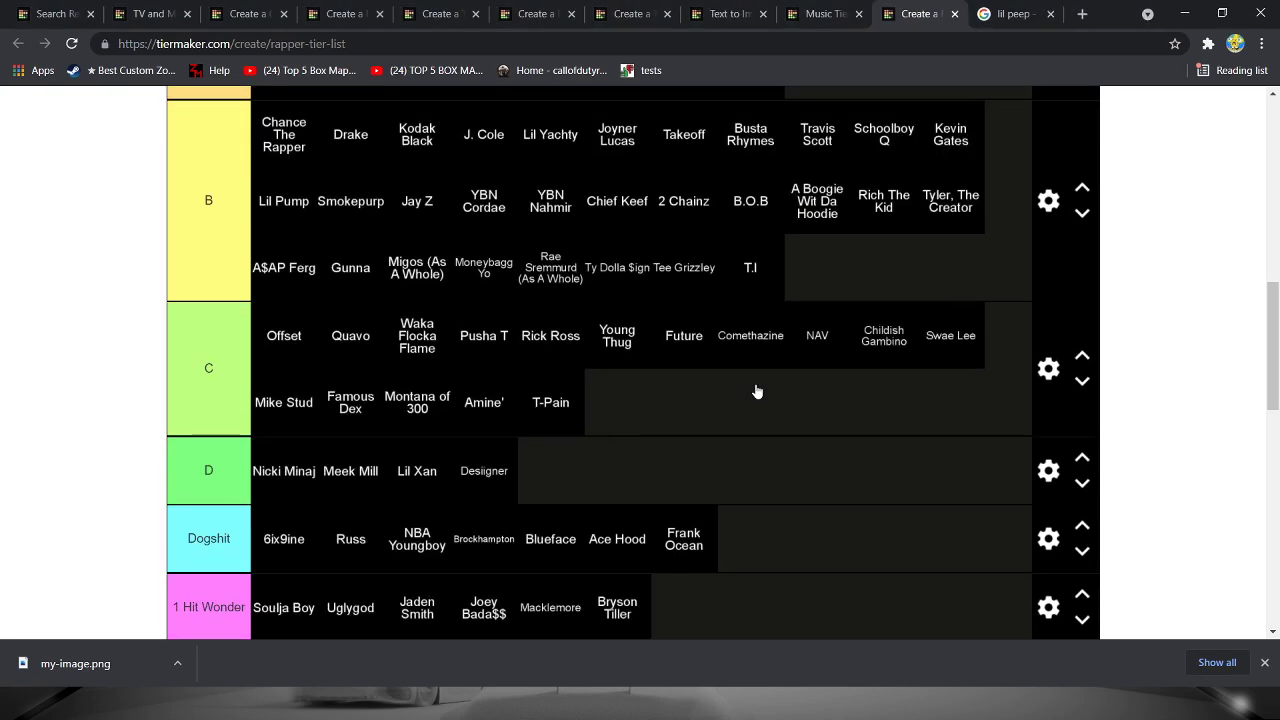
pyautogui.scroll(5, 757, 390)
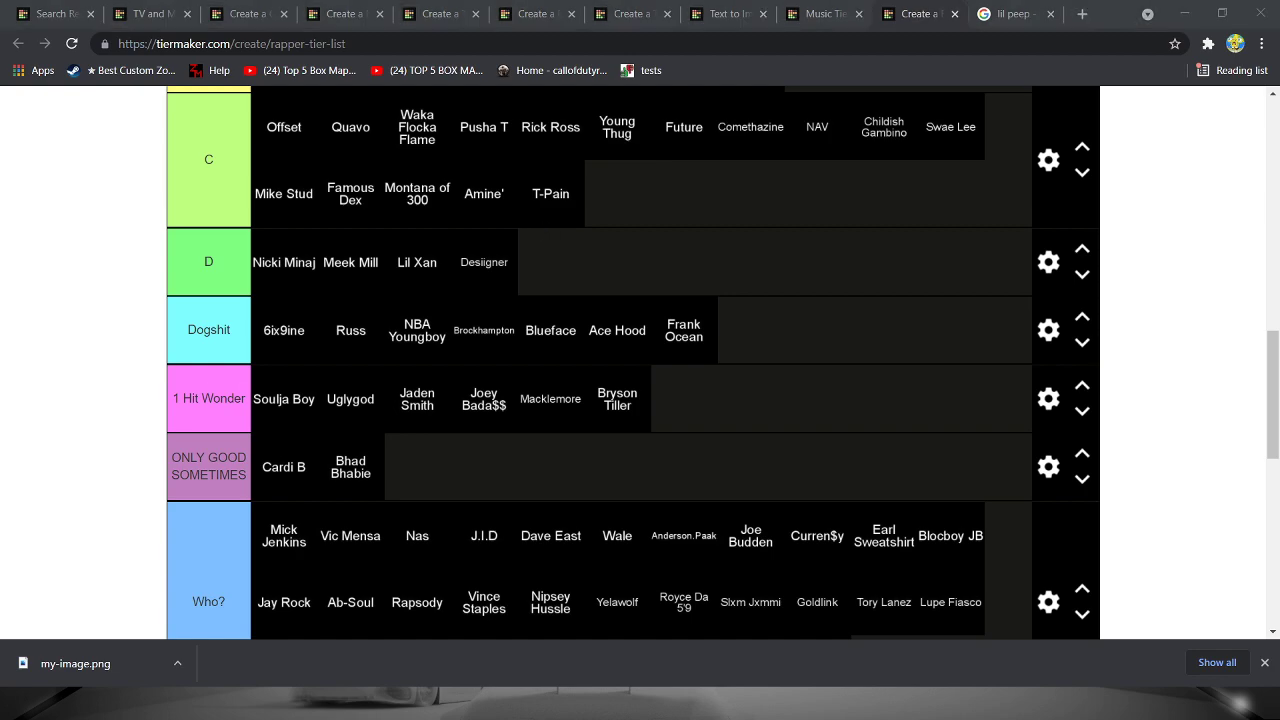
# - Move the Future card from the C tier's first row to the end of B's third row, after T.I
pyautogui.scroll(-2, 403, 380)
pyautogui.scroll(2, 405, 345)
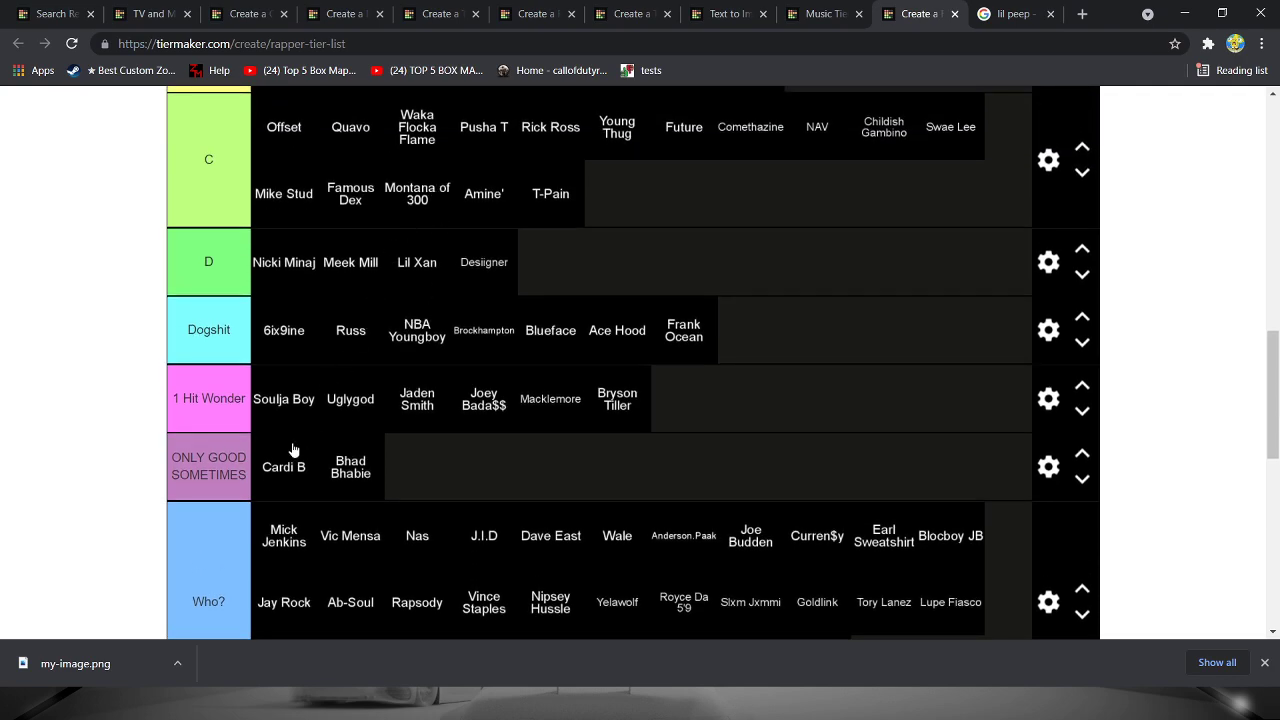
pyautogui.scroll(-1, 290, 445)
pyautogui.scroll(1, 292, 450)
pyautogui.moveTo(1265, 378)
pyautogui.mouseDown()
pyautogui.moveTo(1262, 405)
pyautogui.moveTo(1256, 375)
pyautogui.mouseUp()
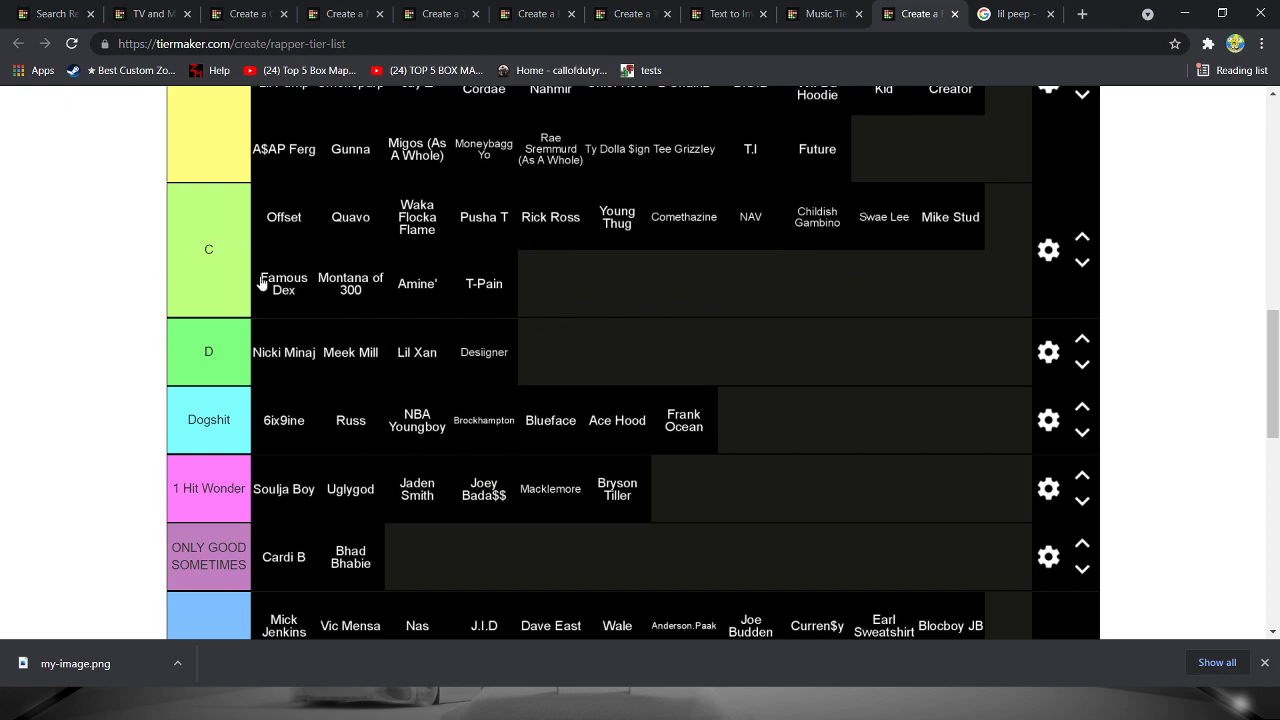
pyautogui.scroll(-1, 450, 351)
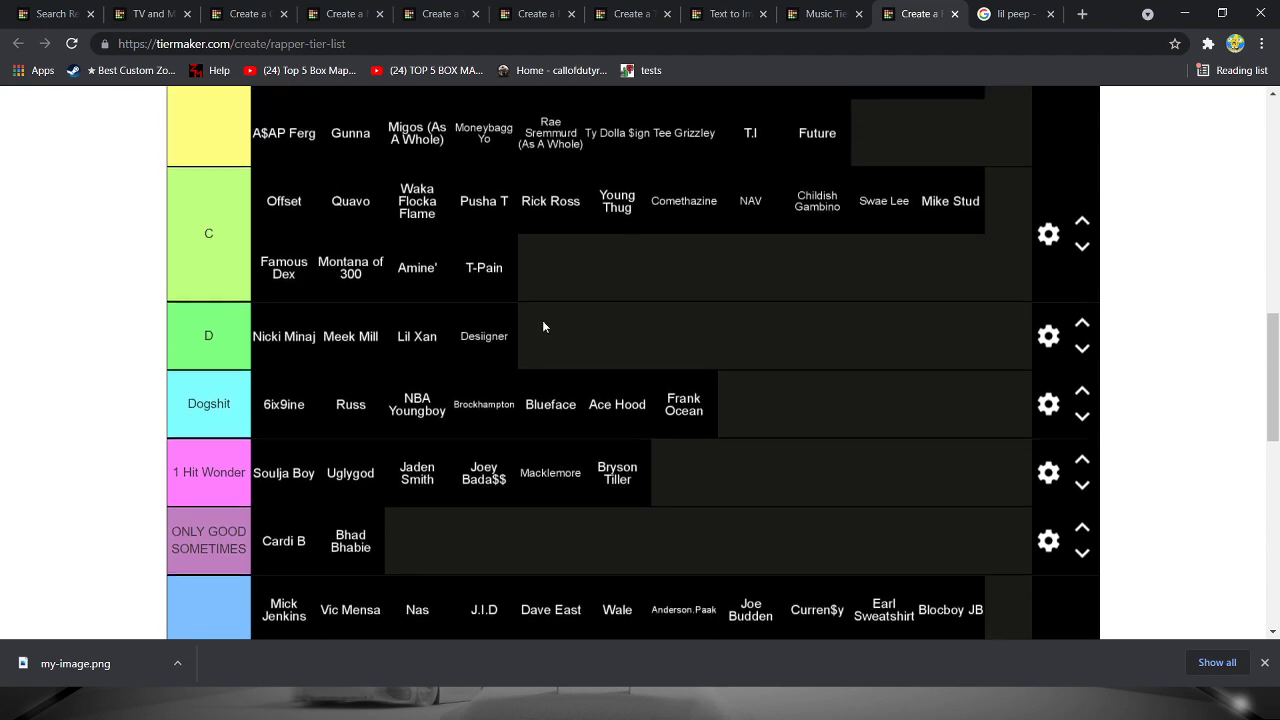
pyautogui.scroll(1, 542, 320)
pyautogui.scroll(-1, 342, 512)
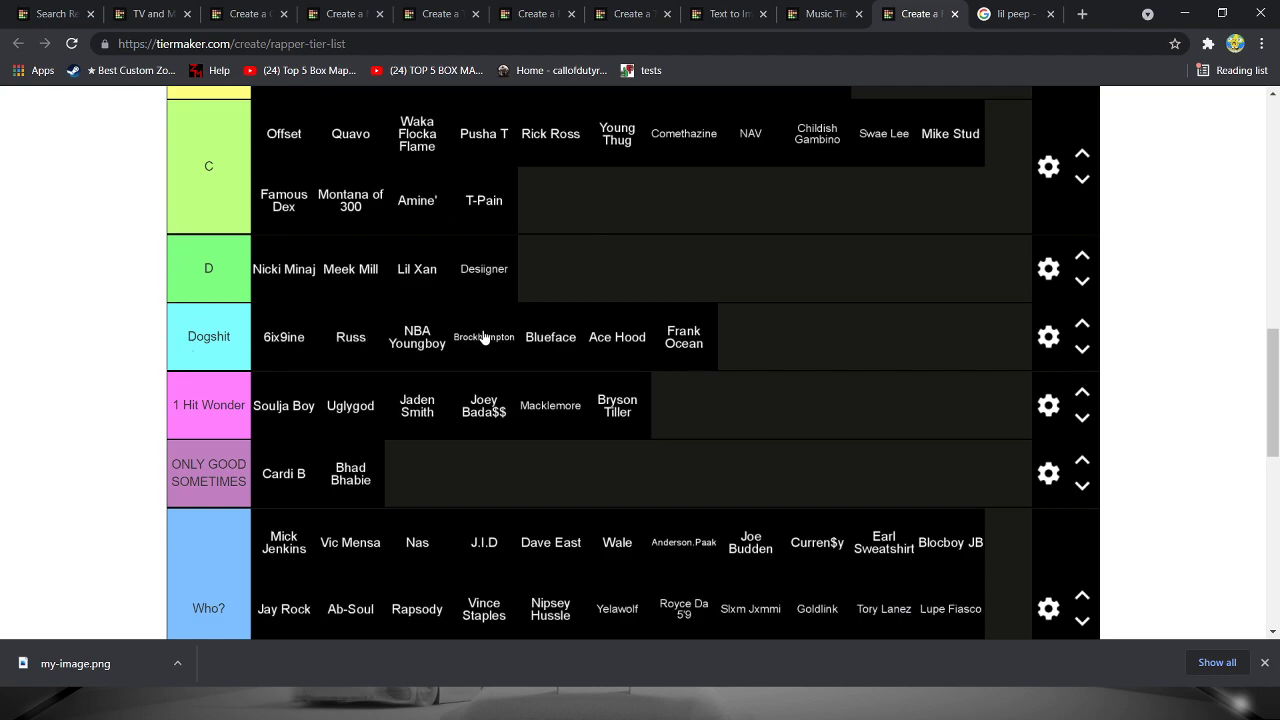
pyautogui.scroll(-1, 484, 337)
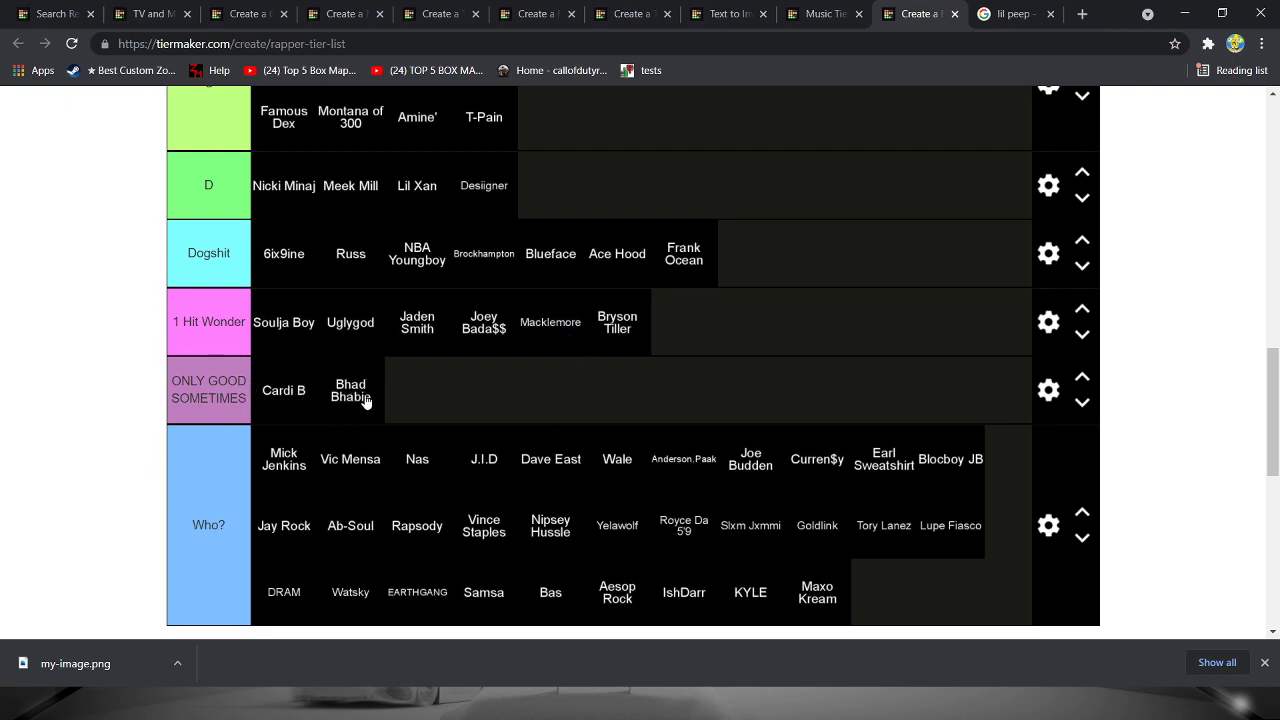
pyautogui.moveTo(351, 409)
pyautogui.mouseDown()
pyautogui.moveTo(643, 330)
pyautogui.moveTo(666, 338)
pyautogui.moveTo(350, 390)
pyautogui.mouseUp()
pyautogui.scroll(-1, 312, 423)
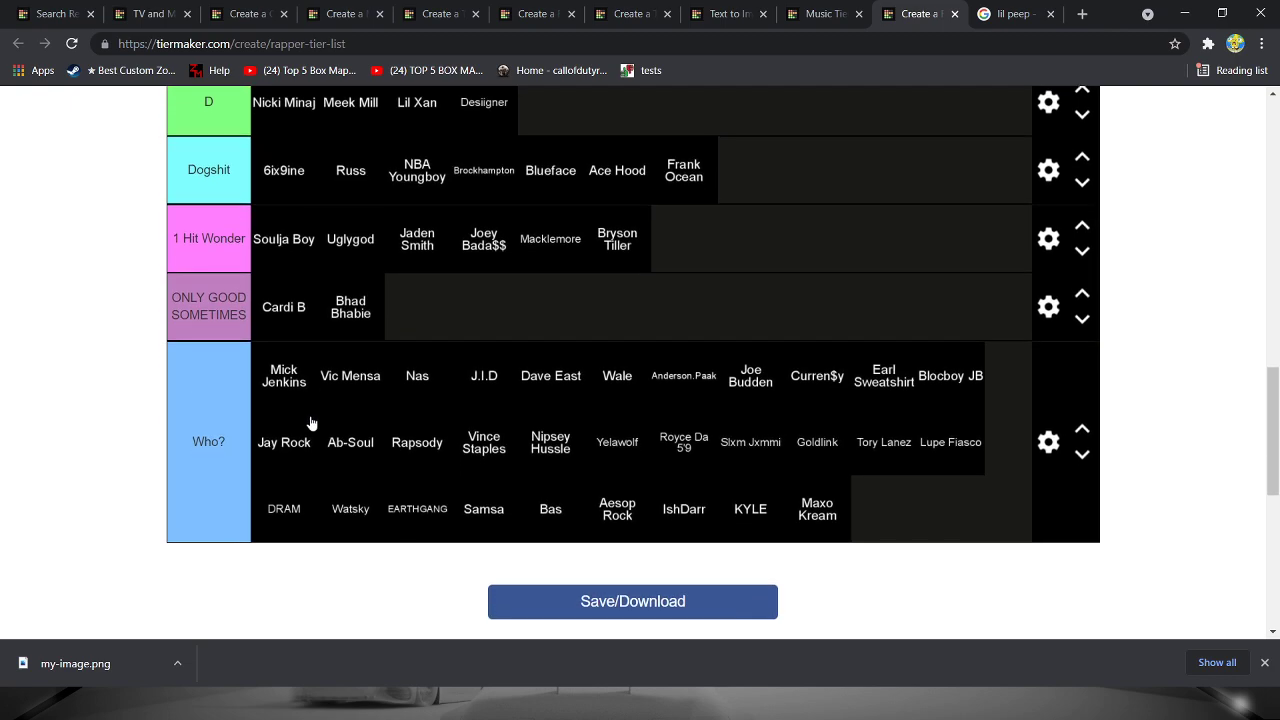
pyautogui.scroll(1, 357, 370)
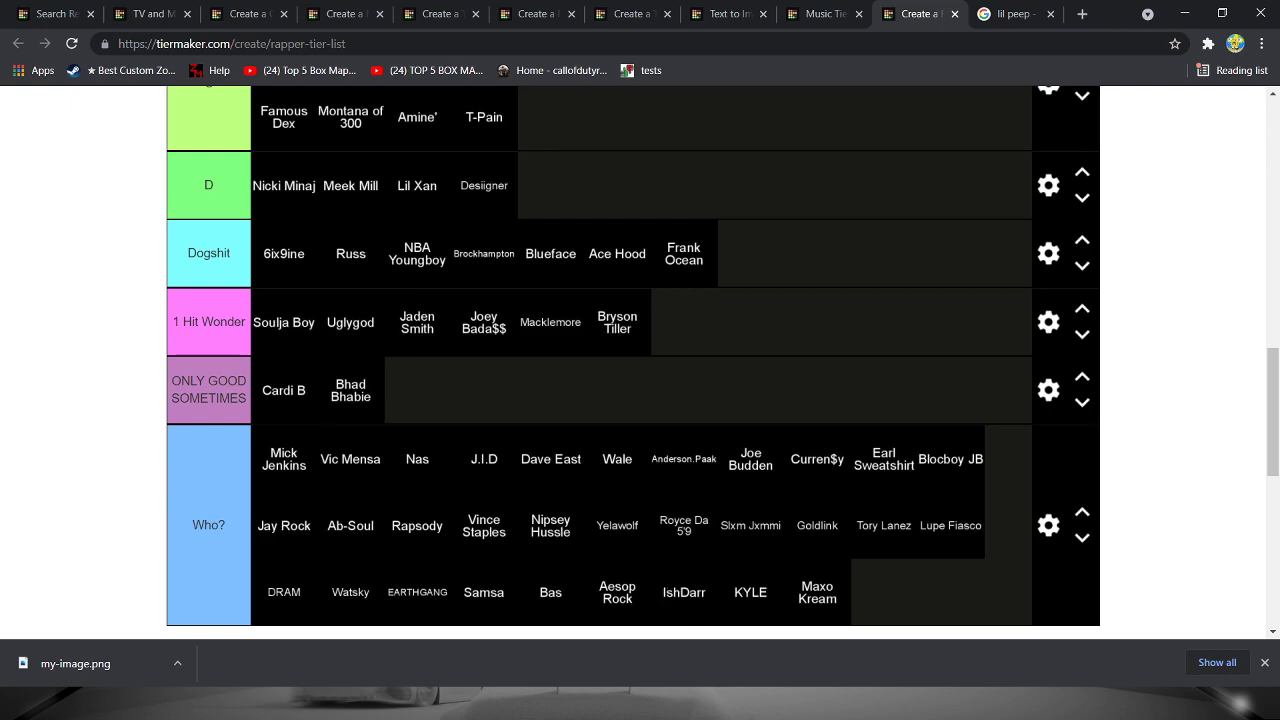
pyautogui.scroll(-1, 362, 478)
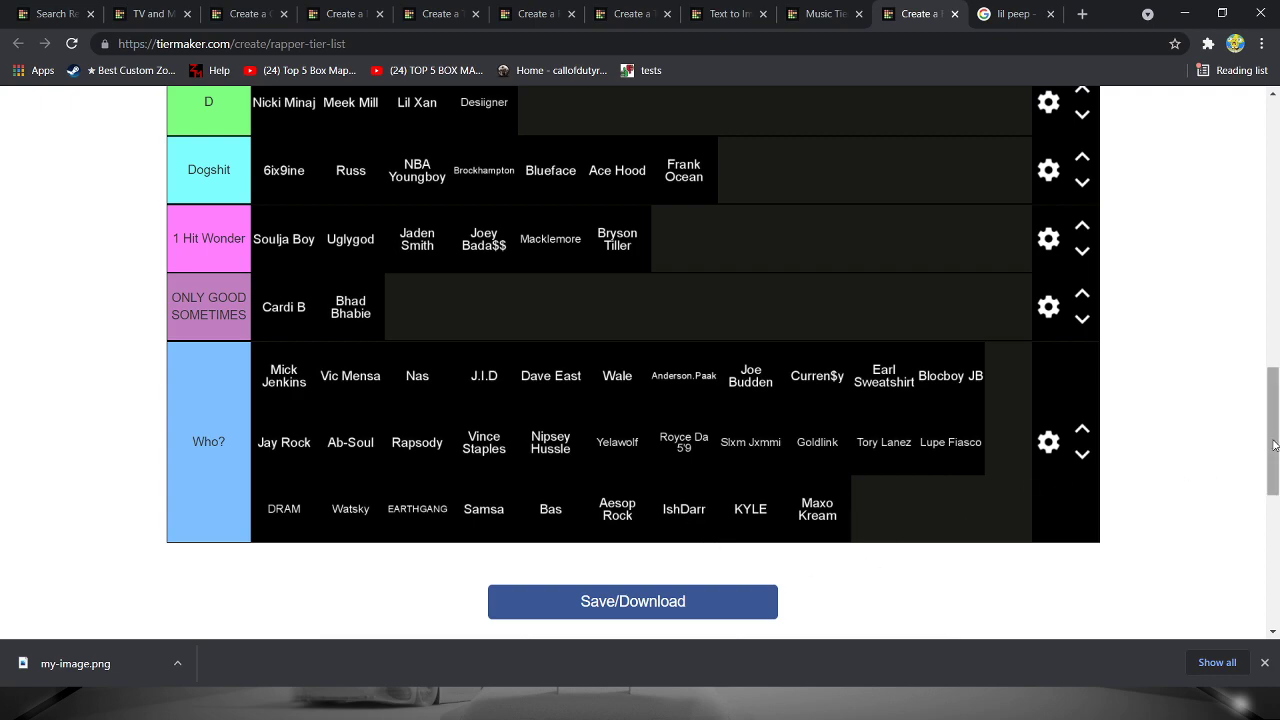
pyautogui.scroll(-1, 1274, 445)
pyautogui.scroll(1, 1274, 445)
pyautogui.scroll(4, 1231, 449)
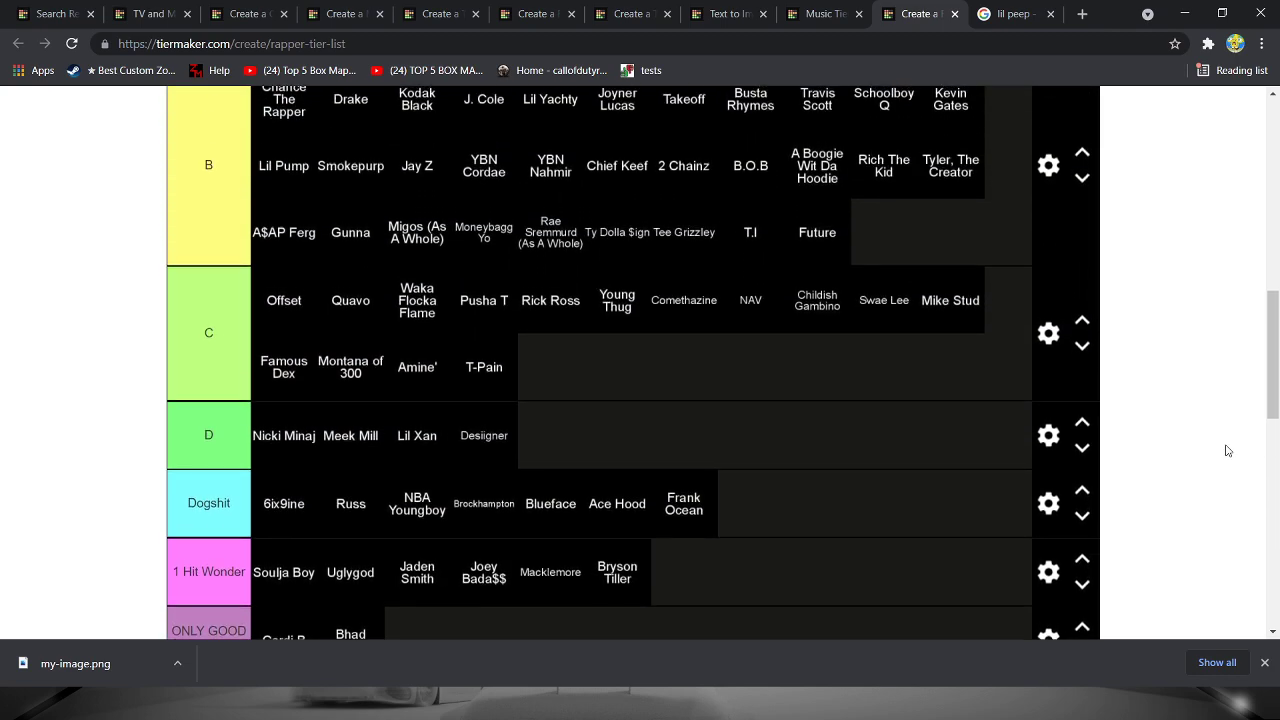
pyautogui.scroll(2, 1228, 450)
pyautogui.scroll(1, 1229, 440)
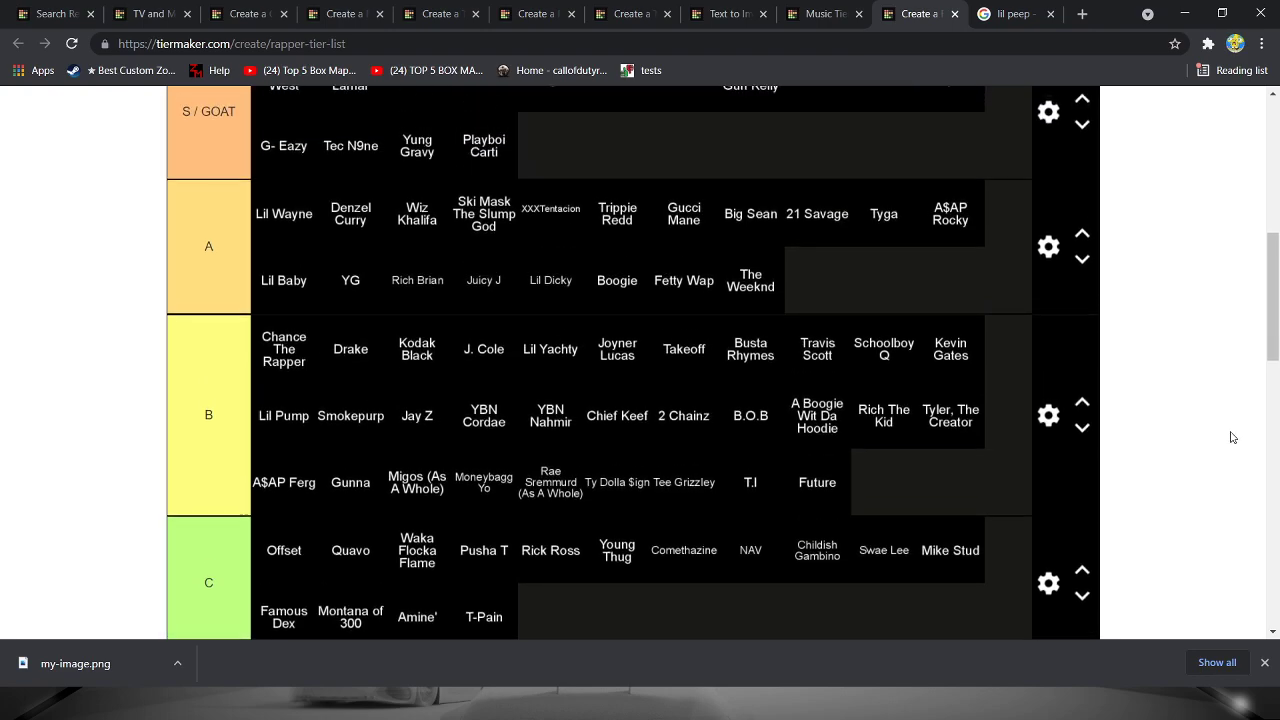
pyautogui.scroll(1, 1232, 437)
pyautogui.scroll(-4, 1240, 435)
pyautogui.scroll(-5, 1244, 430)
pyautogui.scroll(2, 1243, 429)
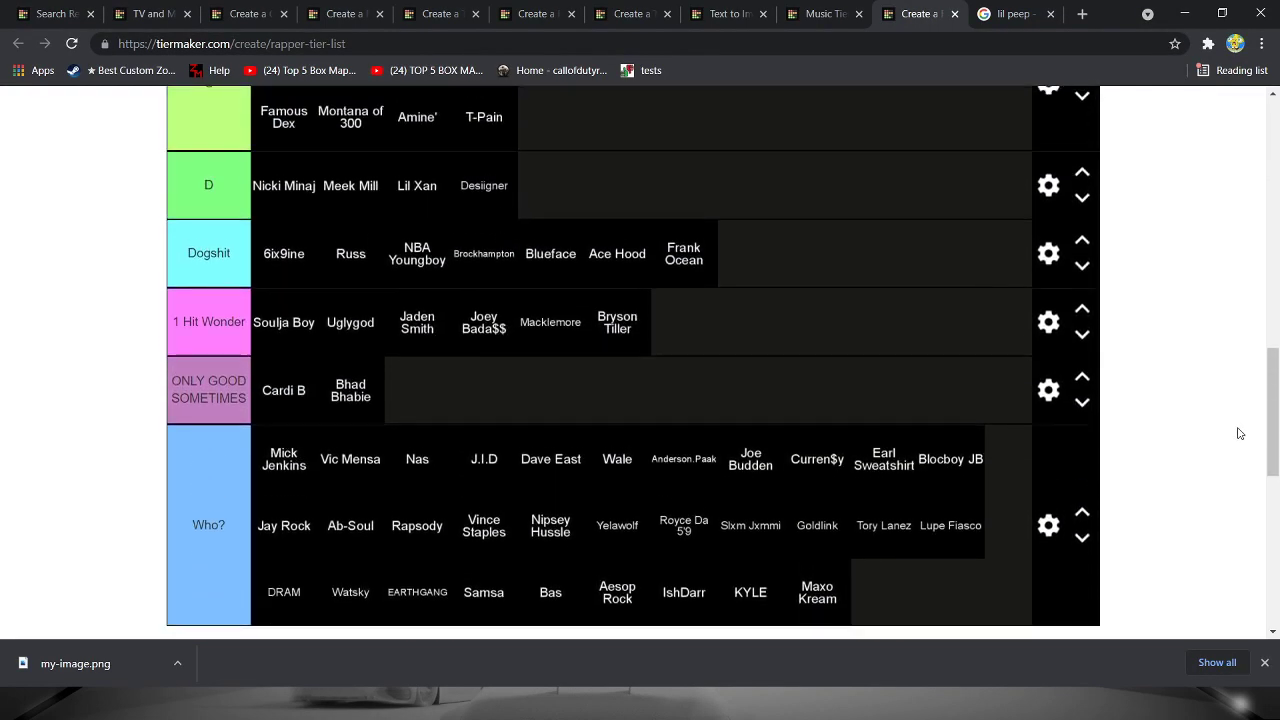
pyautogui.click(897, 700)
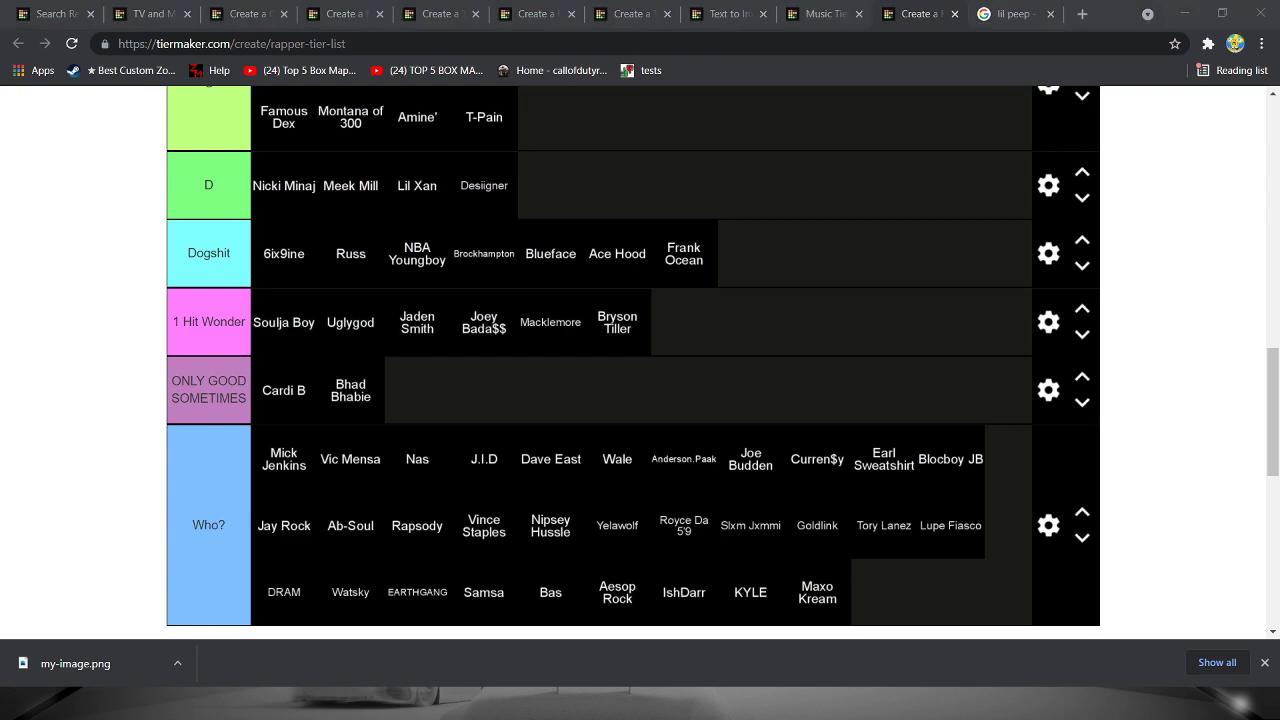